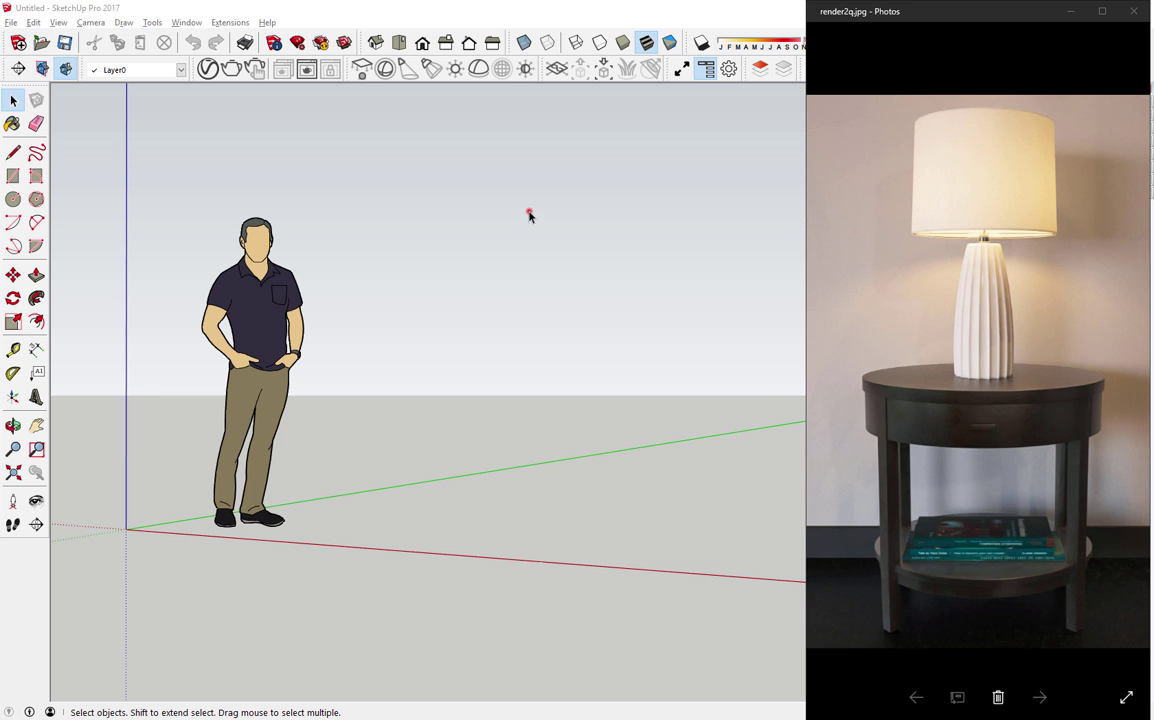
Step: Bring up the 3dsky Ella White Table Lamp model page
{"action": "left_click", "coordinate": [529, 211]}
{"action": "key", "text": "alt+Tab"}
{"action": "key", "text": "Tab"}
{"action": "key", "text": "Tab"}
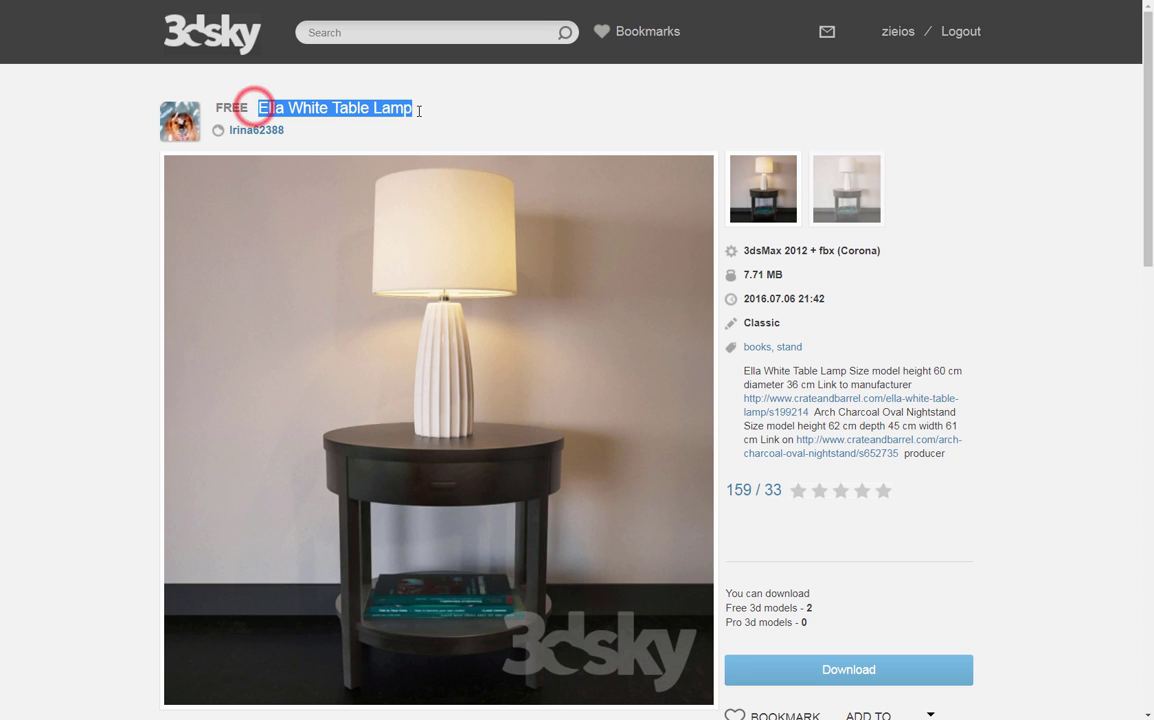
{"action": "left_click", "coordinate": [123, 256]}
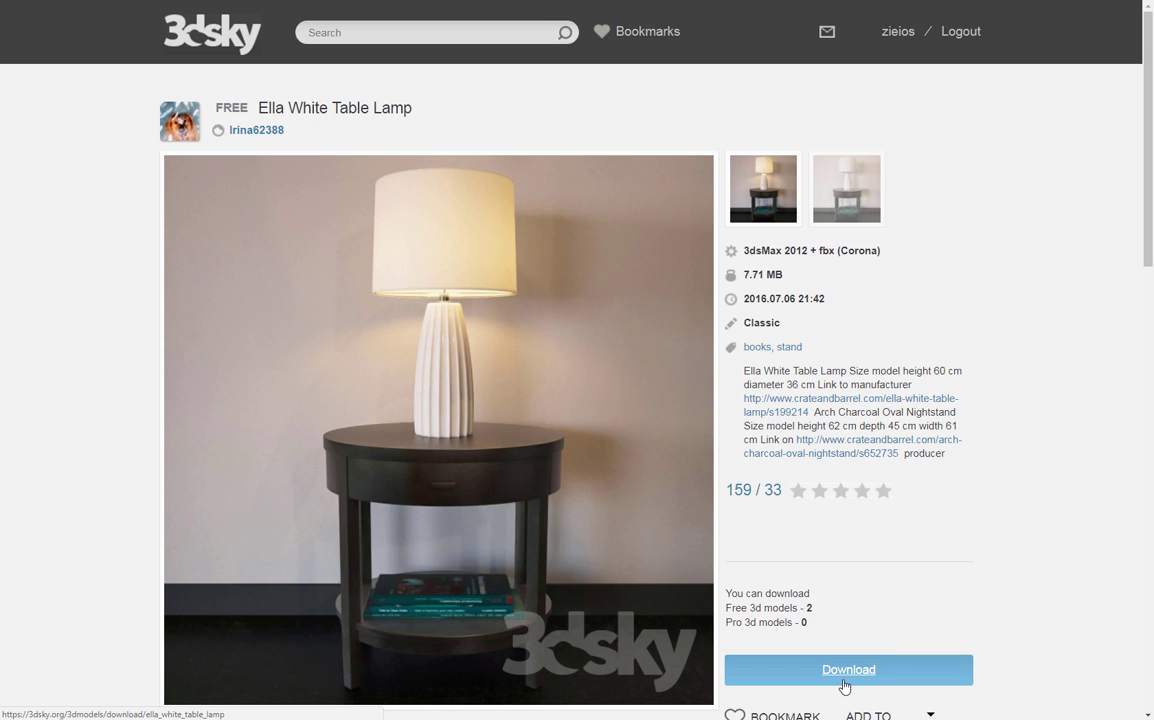
Step: Check the downloaded lamp folder's Arch Charcoal_fbx file, then switch to SketchUp
{"action": "key", "text": "alt+Tab"}
{"action": "key", "text": "Tab"}
{"action": "key", "text": "Tab"}
{"action": "key", "text": "Tab"}
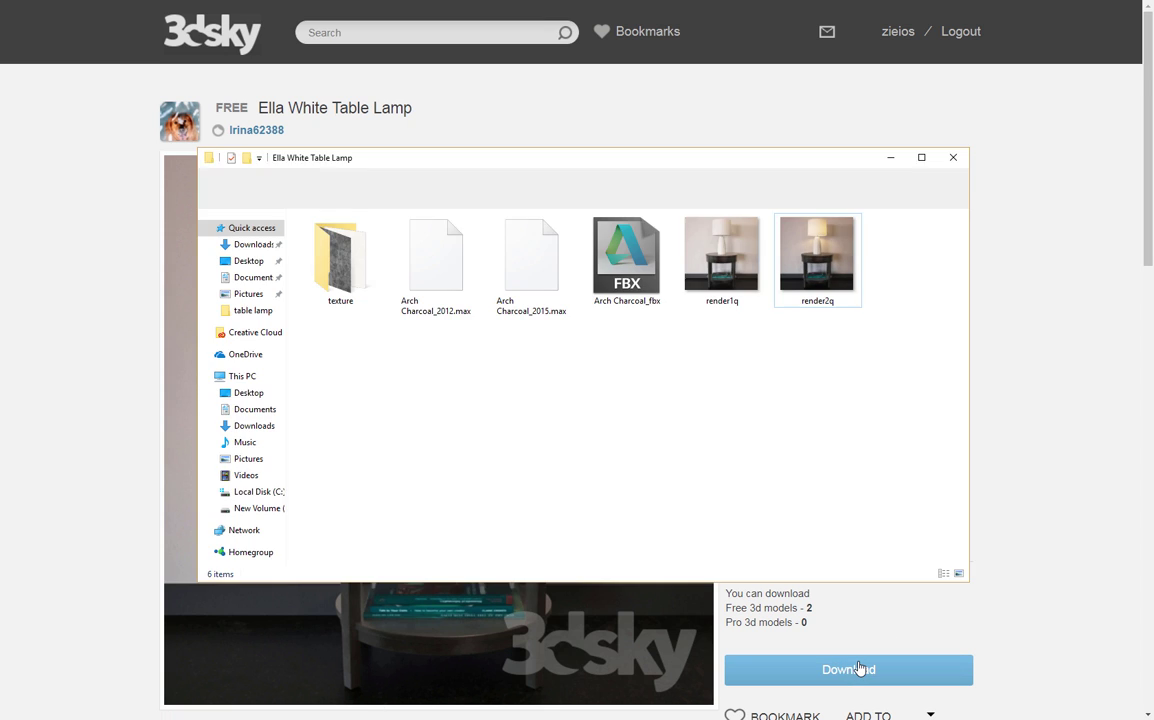
{"action": "left_click", "coordinate": [745, 372]}
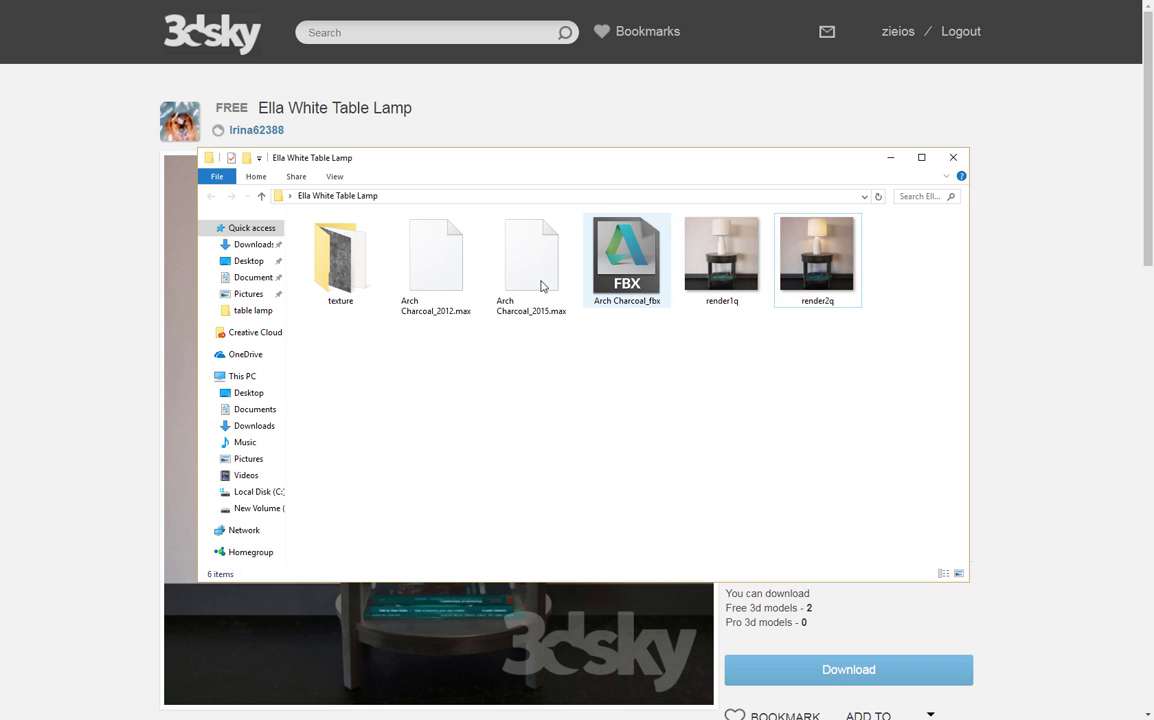
{"action": "left_click", "coordinate": [653, 299]}
{"action": "left_click", "coordinate": [1022, 232]}
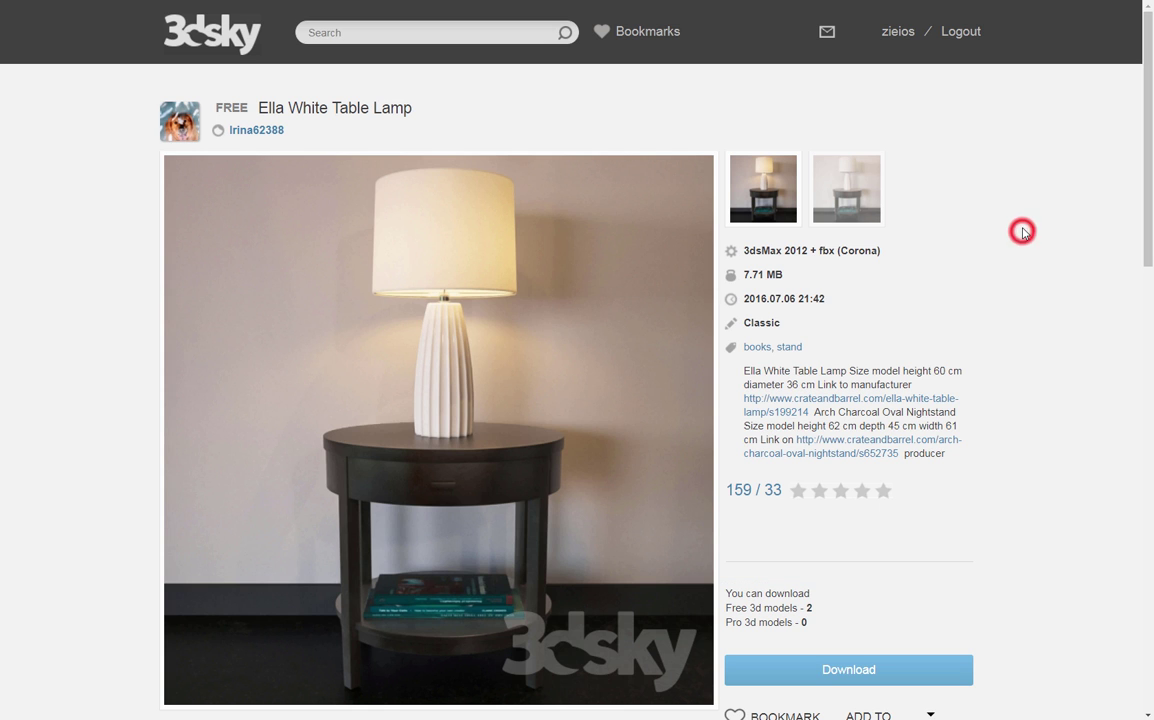
{"action": "key", "text": "alt+Tab"}
{"action": "key", "text": "Tab"}
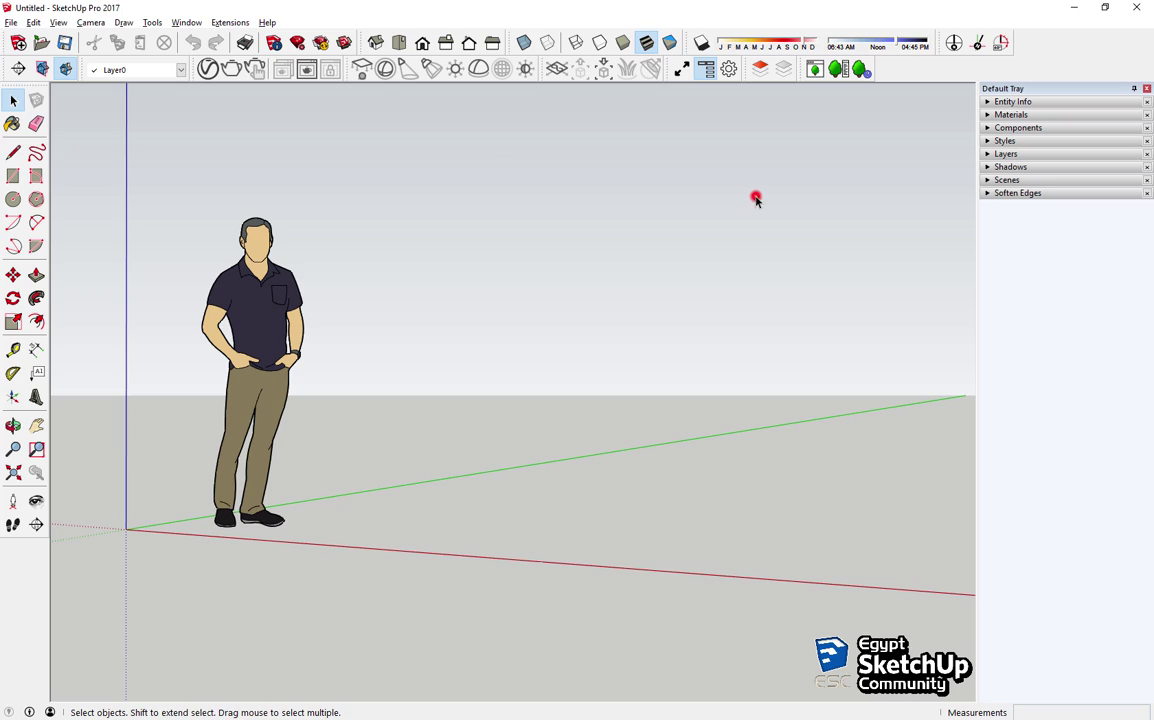
Step: Import Arch Charcoal_fbx from the Desktop's Ella White Table Lamp folder via SimLab FBX Importer
{"action": "left_click", "coordinate": [228, 22]}
{"action": "left_click", "coordinate": [352, 711]}
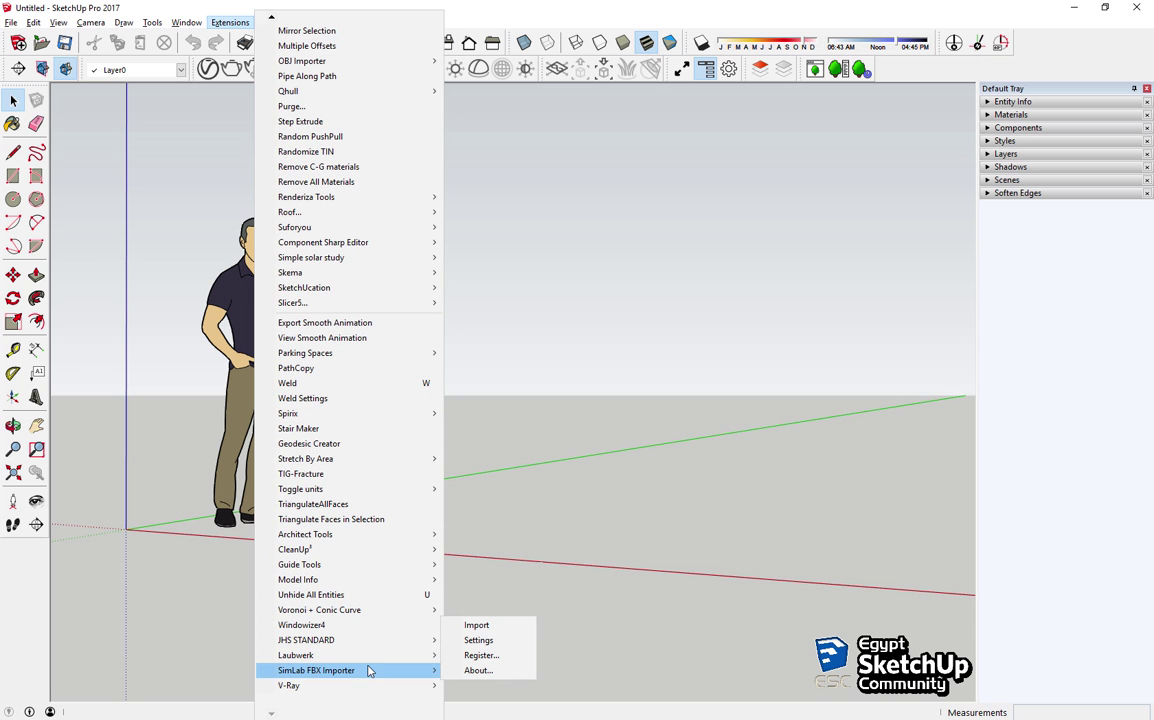
{"action": "left_click", "coordinate": [513, 628]}
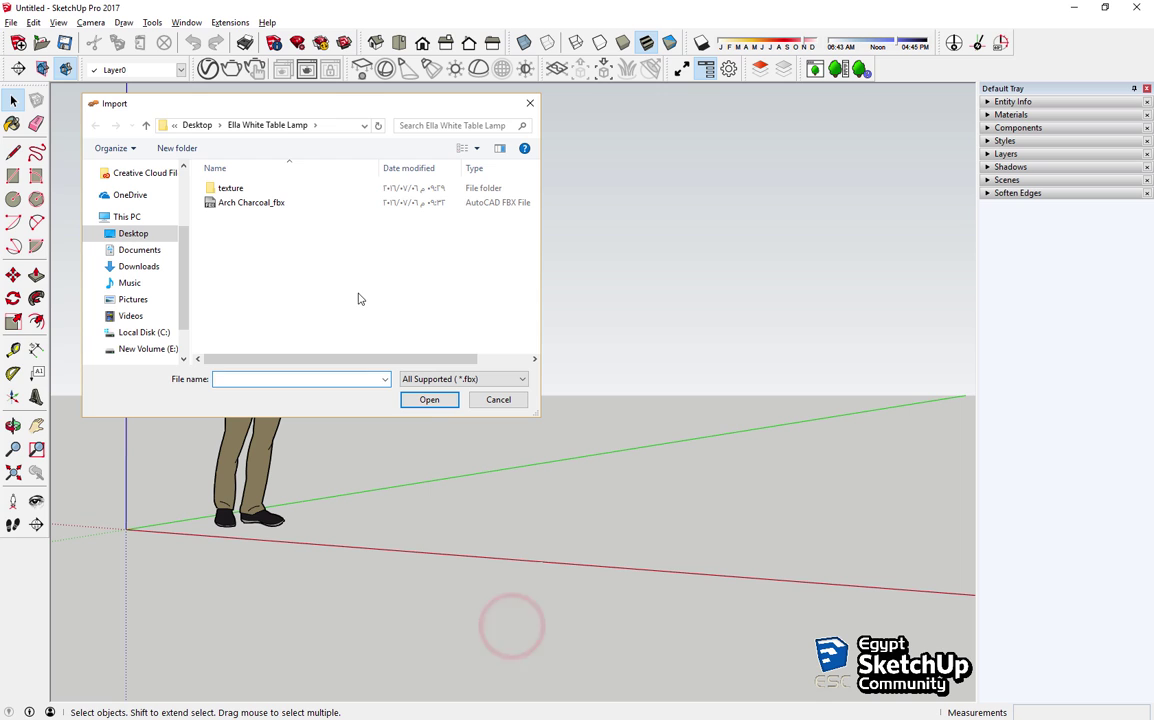
{"action": "key", "text": "alt+Up"}
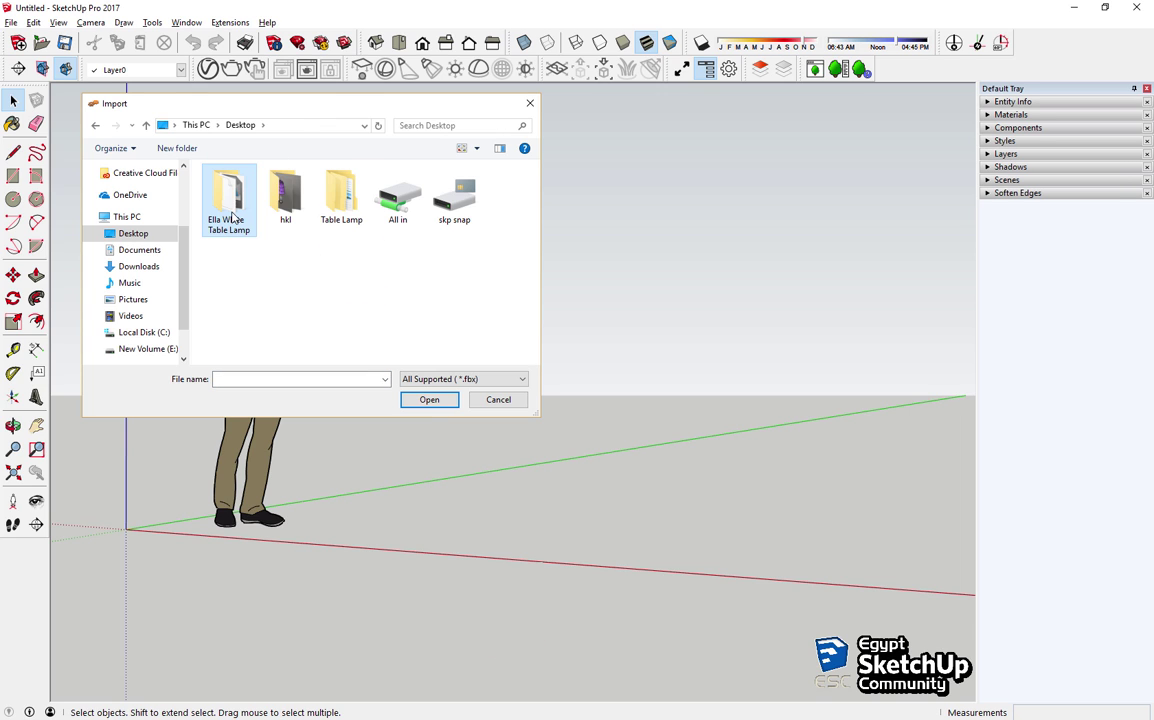
{"action": "double_click", "coordinate": [232, 217]}
{"action": "left_click", "coordinate": [262, 204]}
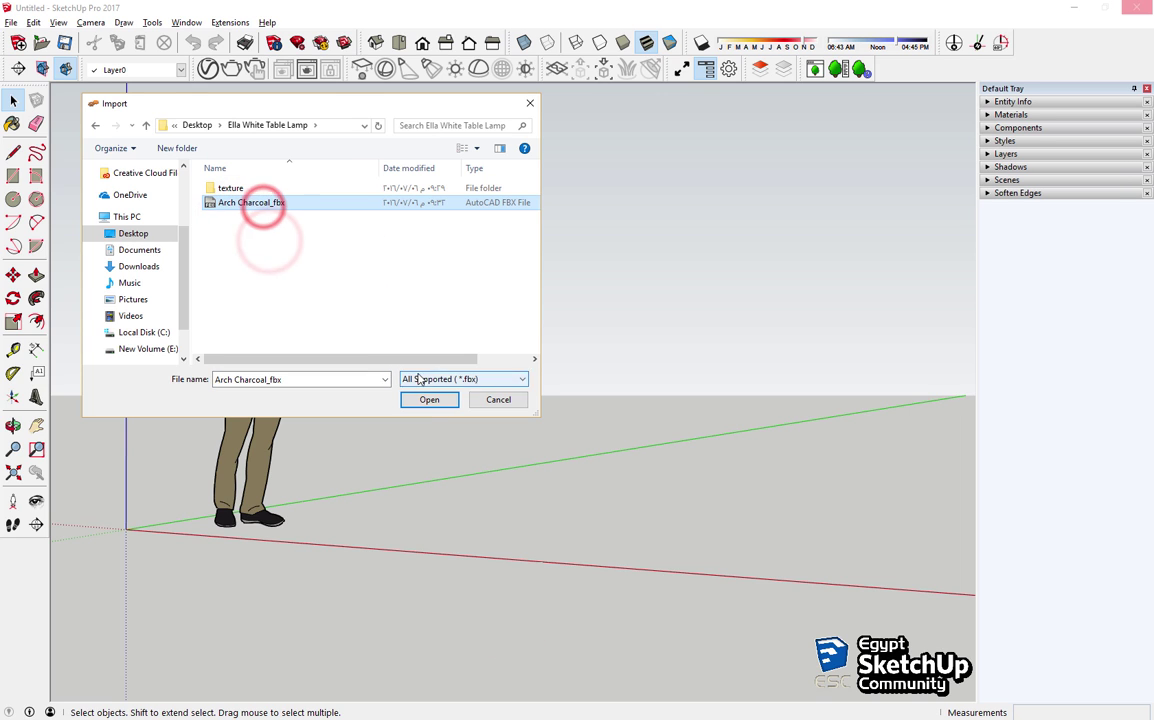
{"action": "left_click", "coordinate": [427, 401]}
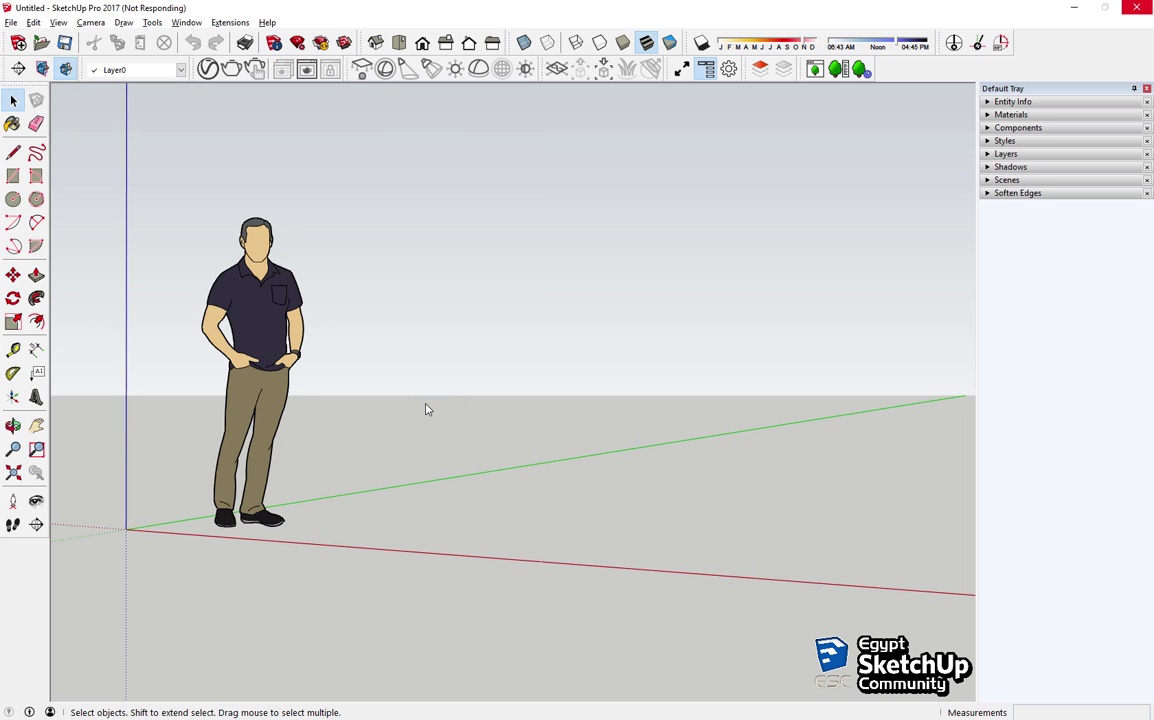
Step: Place the imported lamp and table, and inspect it in monochrome view
{"action": "left_click", "coordinate": [425, 405]}
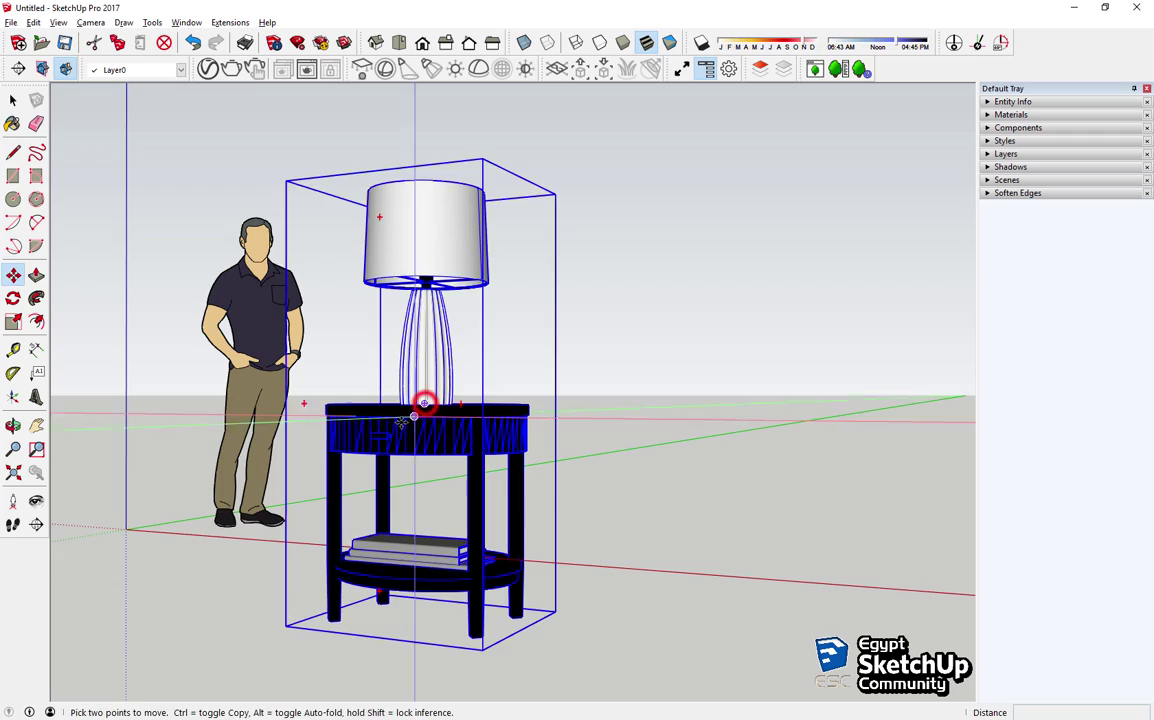
{"action": "mouse_move", "coordinate": [425, 405]}
{"action": "middle_mouse_down"}
{"action": "mouse_move", "coordinate": [323, 530]}
{"action": "mouse_move", "coordinate": [304, 214]}
{"action": "middle_mouse_up"}
{"action": "key", "text": "m"}
{"action": "left_click", "coordinate": [670, 42]}
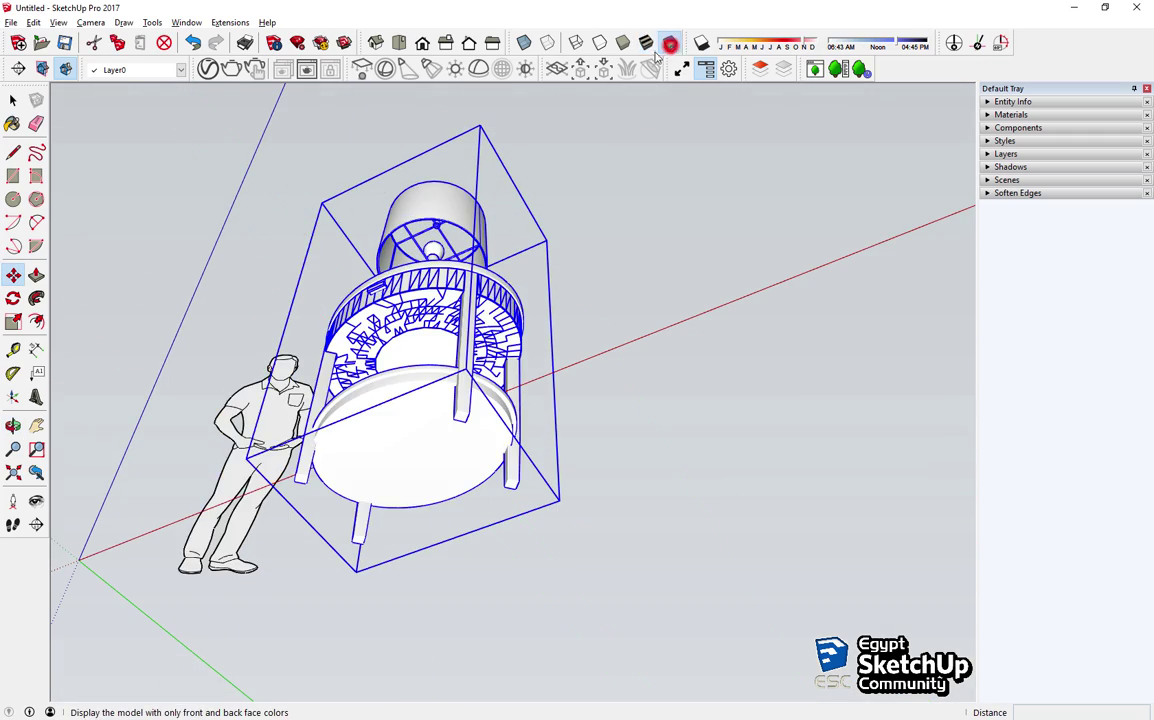
{"action": "scroll", "coordinate": [295, 488], "scroll_direction": "up", "scroll_amount": 5}
{"action": "mouse_move", "coordinate": [306, 463]}
{"action": "middle_mouse_down"}
{"action": "mouse_move", "coordinate": [314, 411]}
{"action": "mouse_move", "coordinate": [302, 699]}
{"action": "middle_mouse_up"}
{"action": "scroll", "coordinate": [335, 592], "scroll_direction": "down", "scroll_amount": 5}
{"action": "middle_click_drag", "start_coordinate": [335, 592], "coordinate": [366, 497]}
{"action": "scroll", "coordinate": [366, 497], "scroll_direction": "up", "scroll_amount": 3}
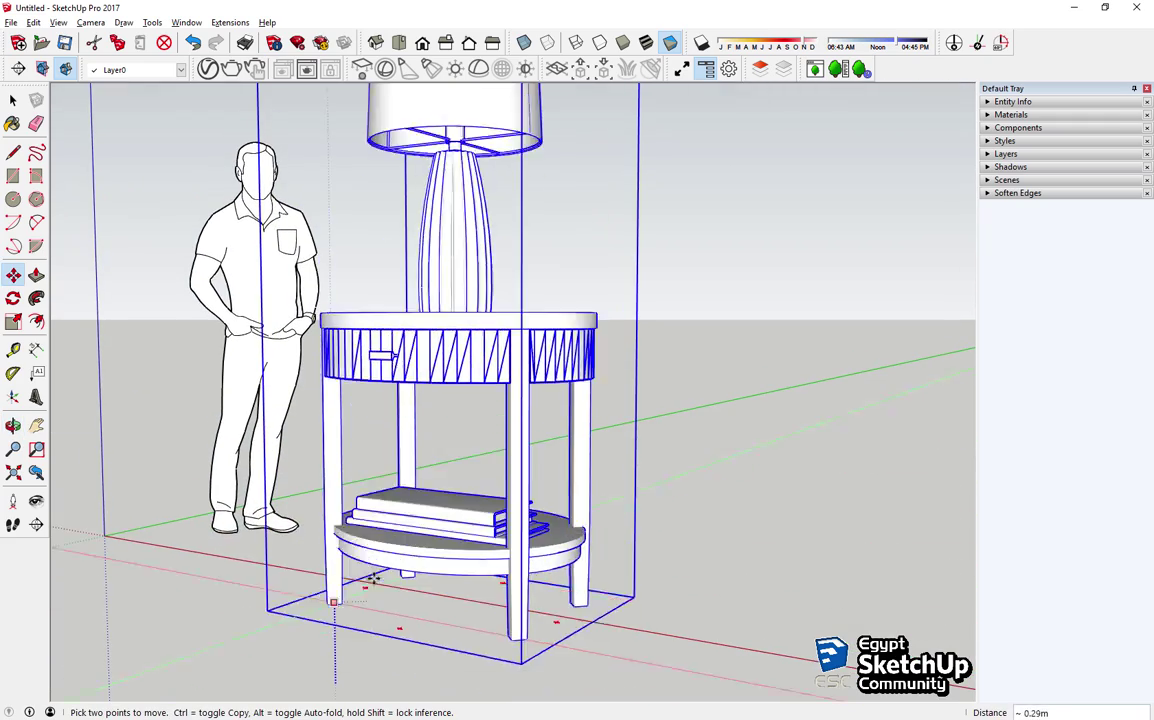
Step: Select the lamp-and-table group and scale it uniformly down to 0.76
{"action": "key", "text": "space"}
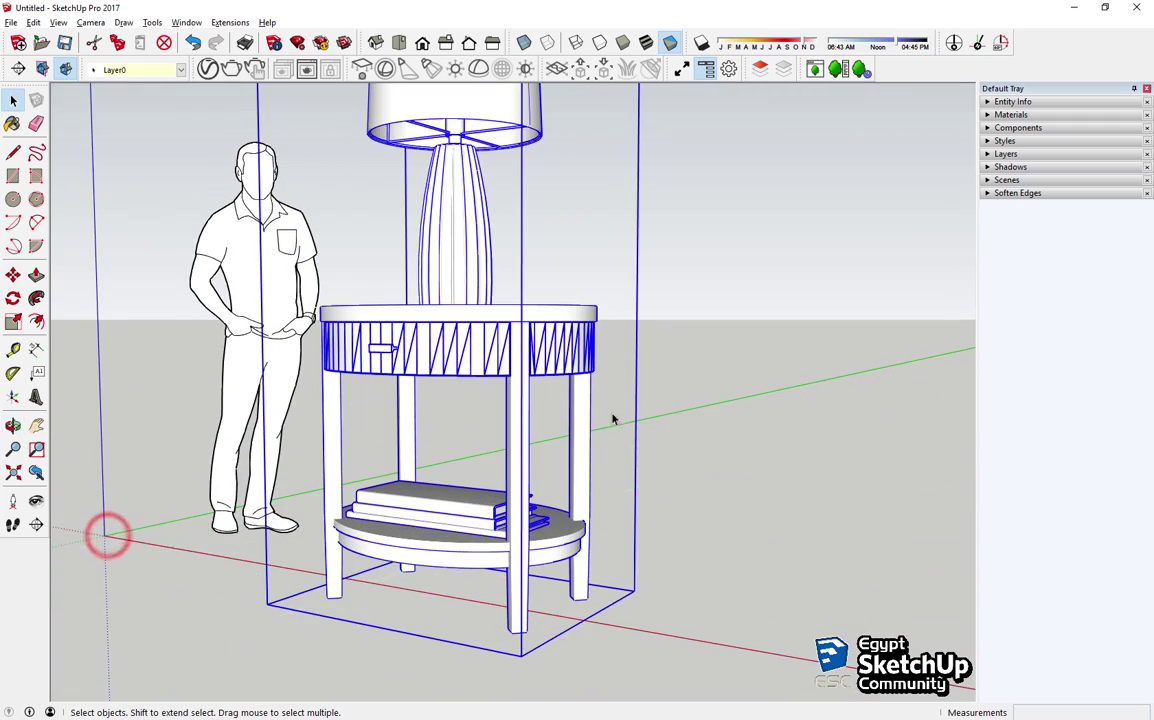
{"action": "scroll", "coordinate": [640, 395], "scroll_direction": "down", "scroll_amount": 5}
{"action": "left_click", "coordinate": [690, 345]}
{"action": "mouse_move", "coordinate": [690, 345]}
{"action": "middle_mouse_down"}
{"action": "mouse_move", "coordinate": [451, 394]}
{"action": "mouse_move", "coordinate": [892, 385]}
{"action": "mouse_move", "coordinate": [438, 515]}
{"action": "middle_mouse_up"}
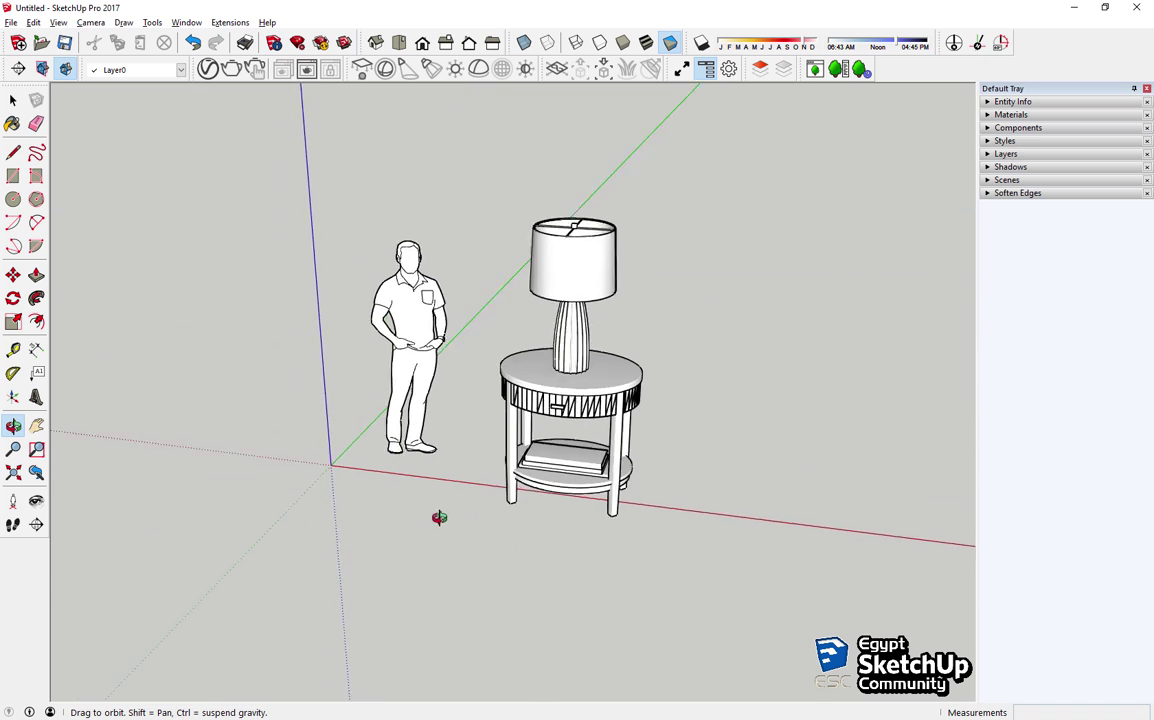
{"action": "left_click", "coordinate": [565, 410]}
{"action": "key", "text": "s"}
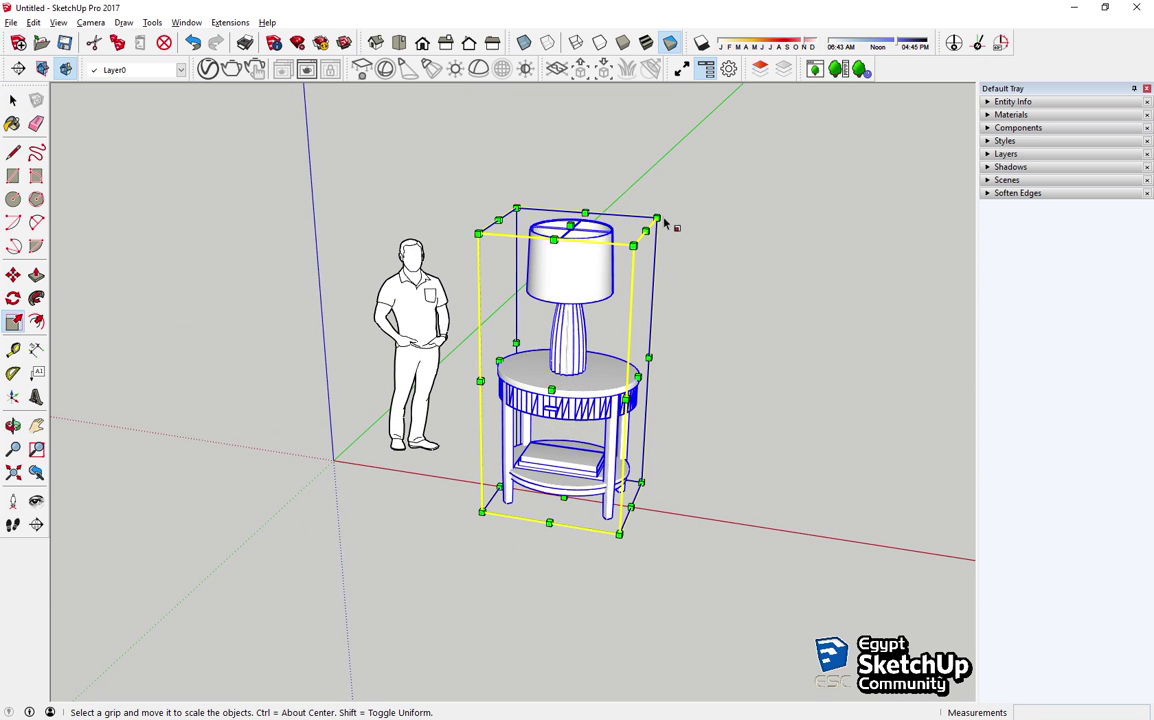
{"action": "left_click_drag", "start_coordinate": [659, 215], "coordinate": [607, 287]}
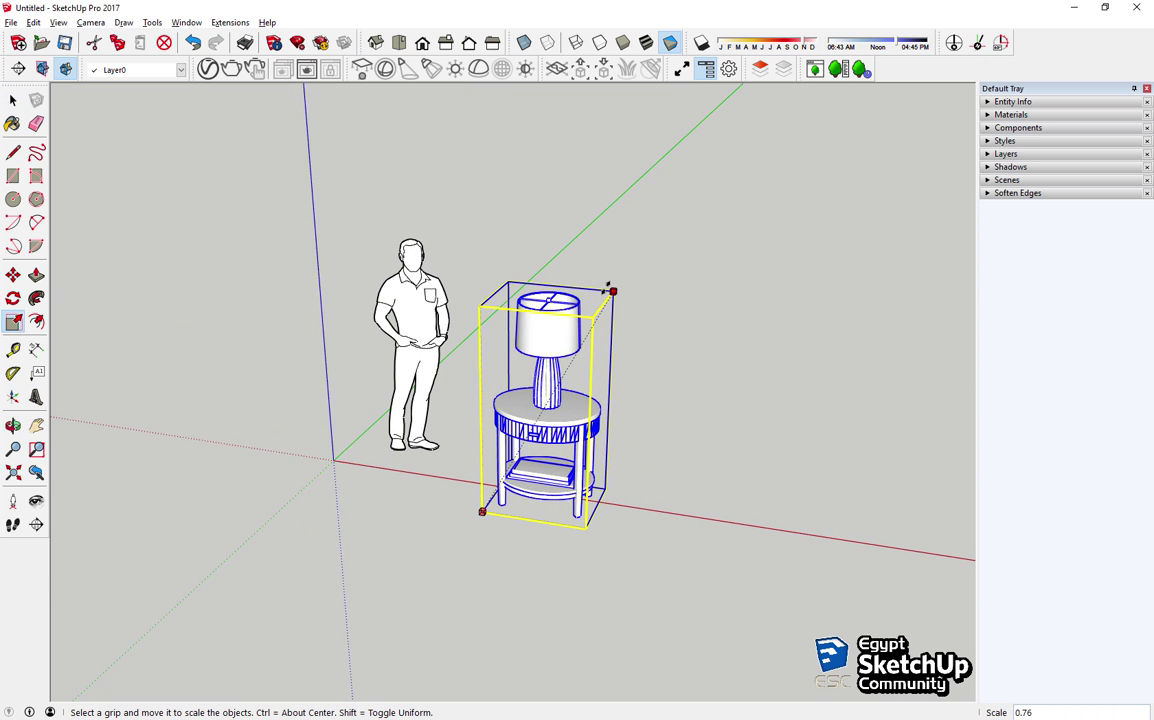
{"action": "mouse_move", "coordinate": [607, 287]}
{"action": "middle_mouse_down"}
{"action": "mouse_move", "coordinate": [675, 322]}
{"action": "mouse_move", "coordinate": [935, 291]}
{"action": "mouse_move", "coordinate": [618, 330]}
{"action": "middle_mouse_up"}
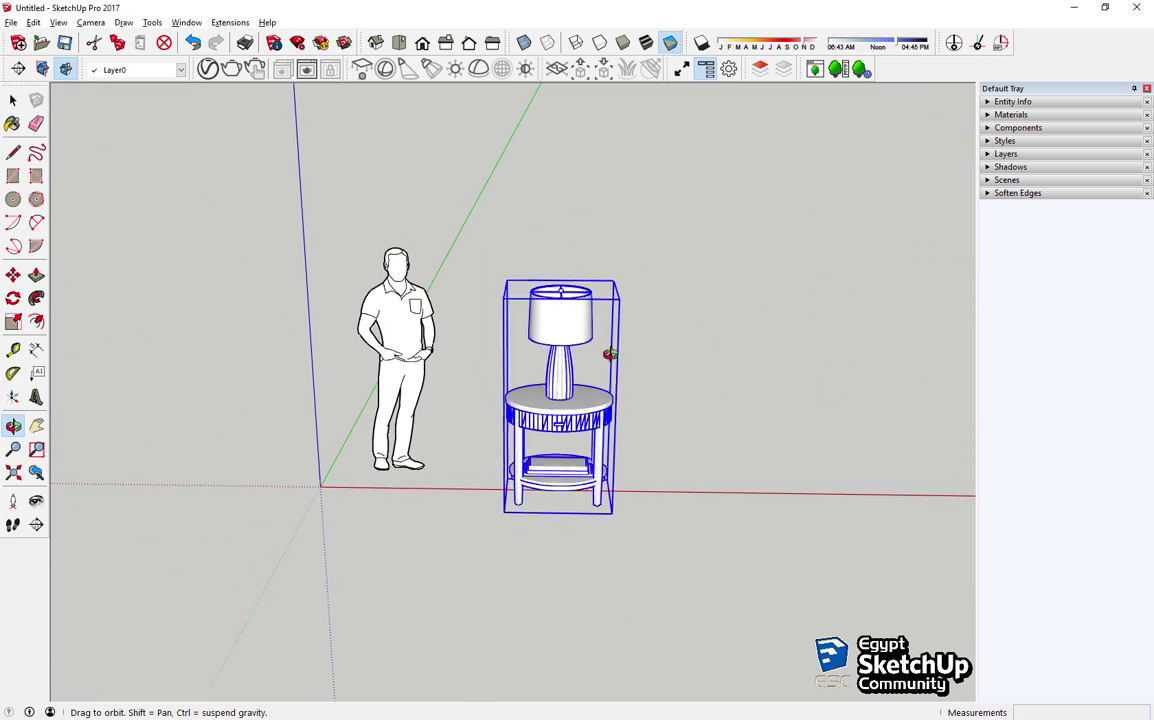
{"action": "key", "text": "m"}
{"action": "mouse_move", "coordinate": [701, 442]}
{"action": "middle_mouse_down"}
{"action": "mouse_move", "coordinate": [500, 448]}
{"action": "mouse_move", "coordinate": [256, 396]}
{"action": "middle_mouse_up"}
Step: Move the lamp slightly, dropping it at the top sphere's midpoint
{"action": "key", "text": "q"}
{"action": "scroll", "coordinate": [340, 400], "scroll_direction": "up", "scroll_amount": 5}
{"action": "key", "text": "m"}
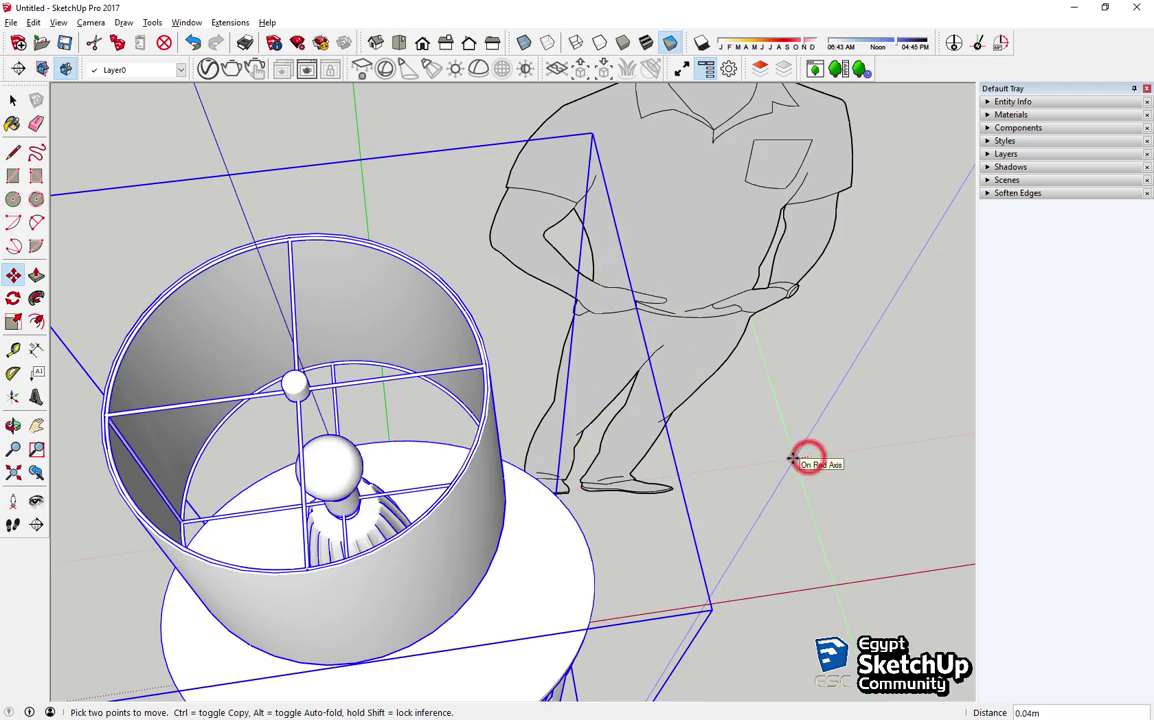
{"action": "mouse_move", "coordinate": [795, 458]}
{"action": "middle_mouse_down"}
{"action": "mouse_move", "coordinate": [920, 515]}
{"action": "mouse_move", "coordinate": [440, 430]}
{"action": "middle_mouse_up"}
{"action": "middle_click_drag", "start_coordinate": [845, 582], "coordinate": [847, 570]}
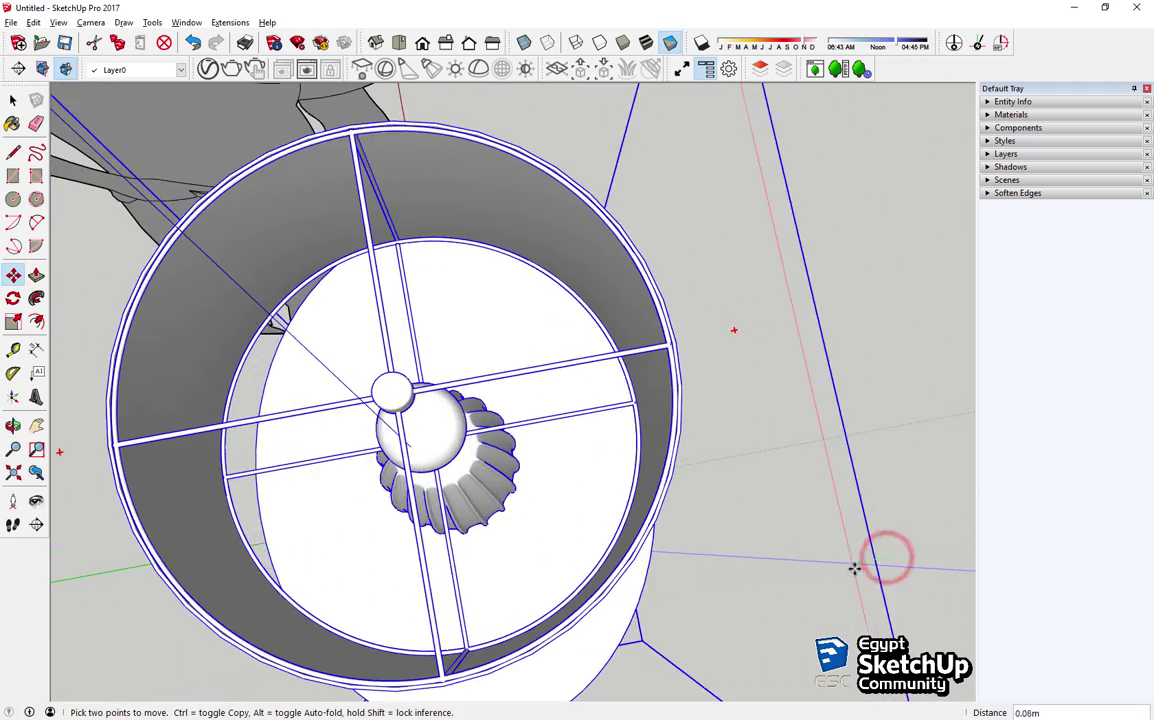
{"action": "left_click", "coordinate": [845, 570]}
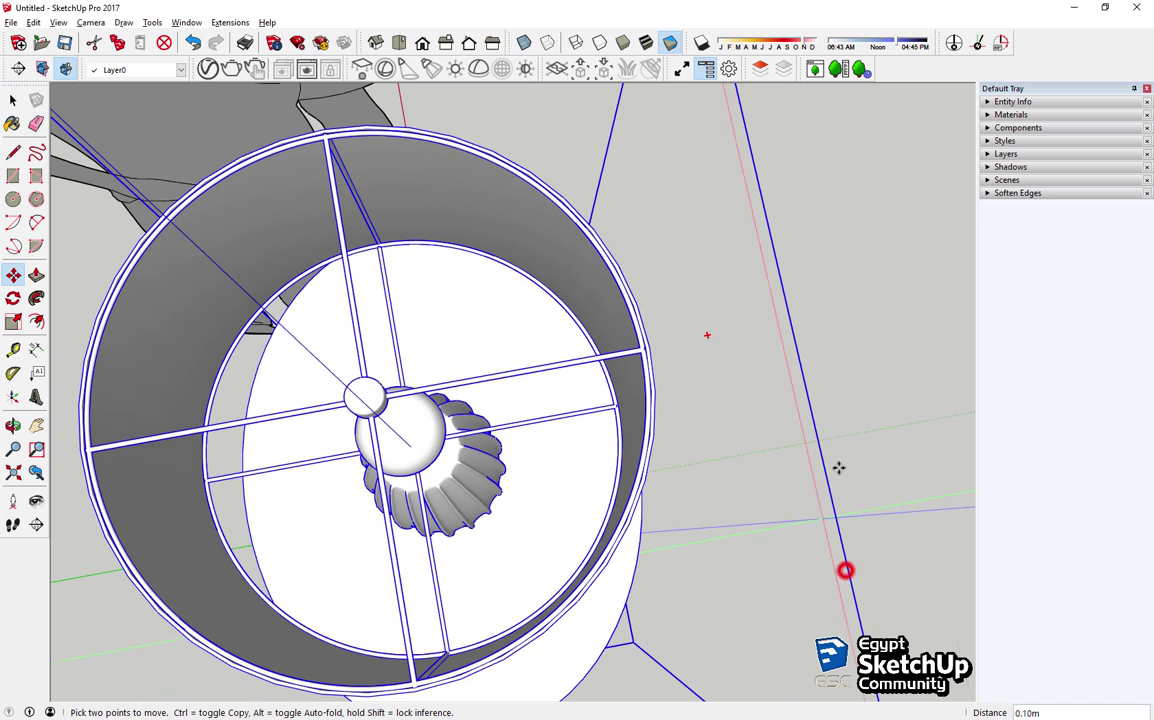
{"action": "left_click", "coordinate": [893, 367]}
{"action": "middle_click_drag", "start_coordinate": [815, 506], "coordinate": [755, 505]}
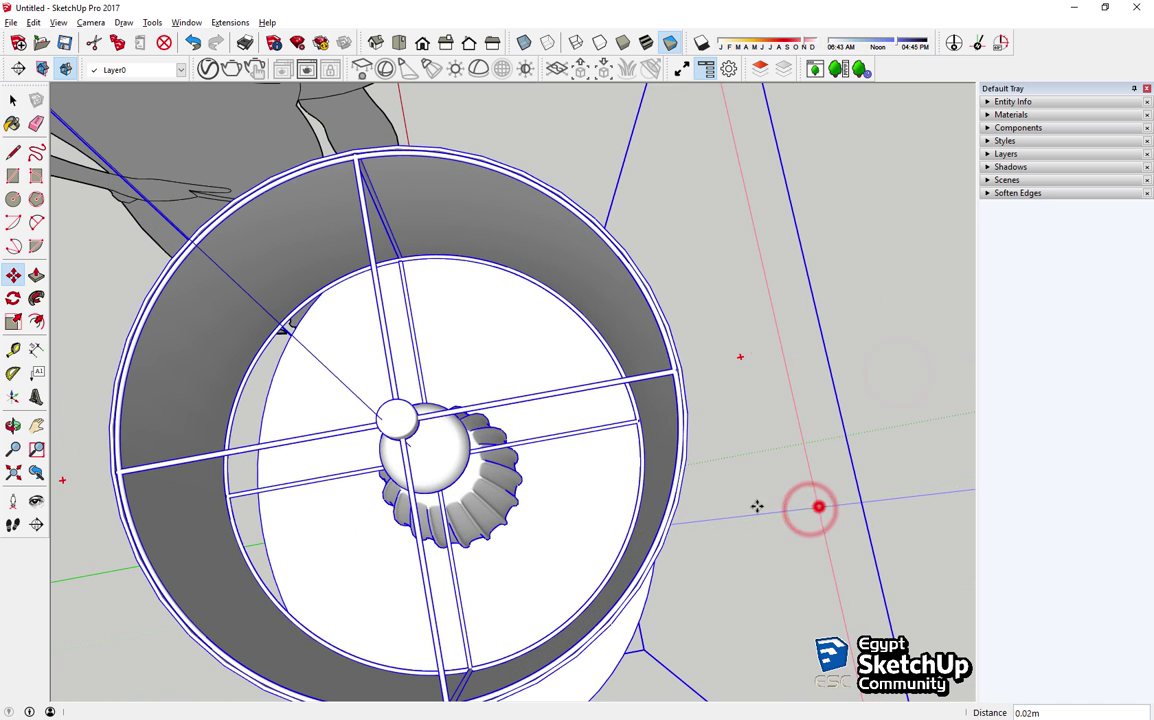
{"action": "scroll", "coordinate": [372, 414], "scroll_direction": "up", "scroll_amount": 2}
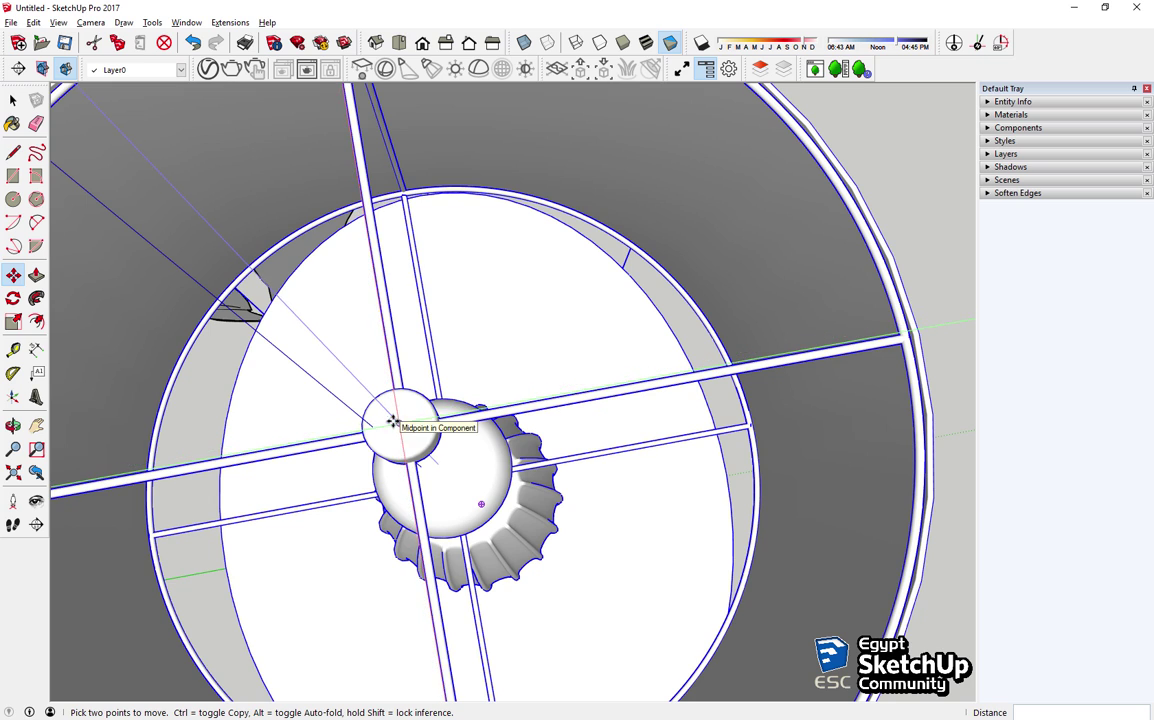
{"action": "left_click", "coordinate": [386, 422]}
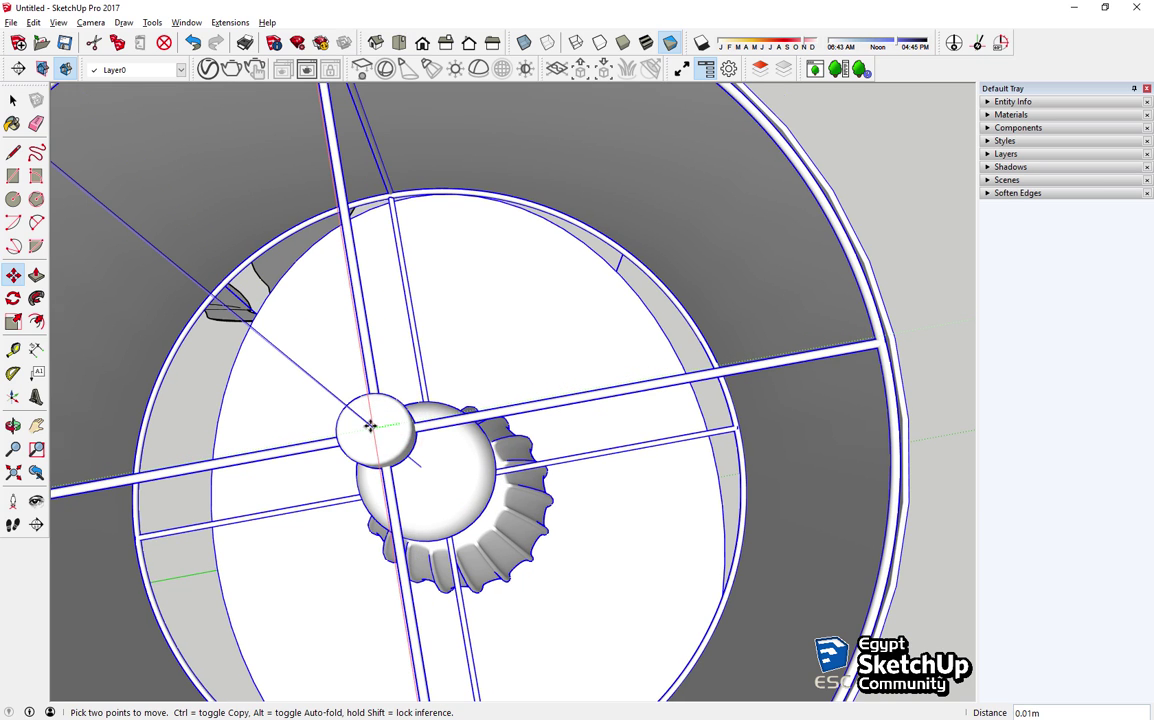
{"action": "left_click", "coordinate": [370, 425]}
Step: Select the human scale figure and delete it
{"action": "key", "text": "space"}
{"action": "scroll", "coordinate": [370, 425], "scroll_direction": "down", "scroll_amount": 3}
{"action": "scroll", "coordinate": [370, 425], "scroll_direction": "down", "scroll_amount": 4}
{"action": "mouse_move", "coordinate": [742, 420]}
{"action": "middle_mouse_down"}
{"action": "mouse_move", "coordinate": [623, 464]}
{"action": "mouse_move", "coordinate": [490, 435]}
{"action": "mouse_move", "coordinate": [801, 335]}
{"action": "mouse_move", "coordinate": [603, 316]}
{"action": "middle_mouse_up"}
{"action": "left_click", "coordinate": [603, 316]}
{"action": "key", "text": "Delete"}
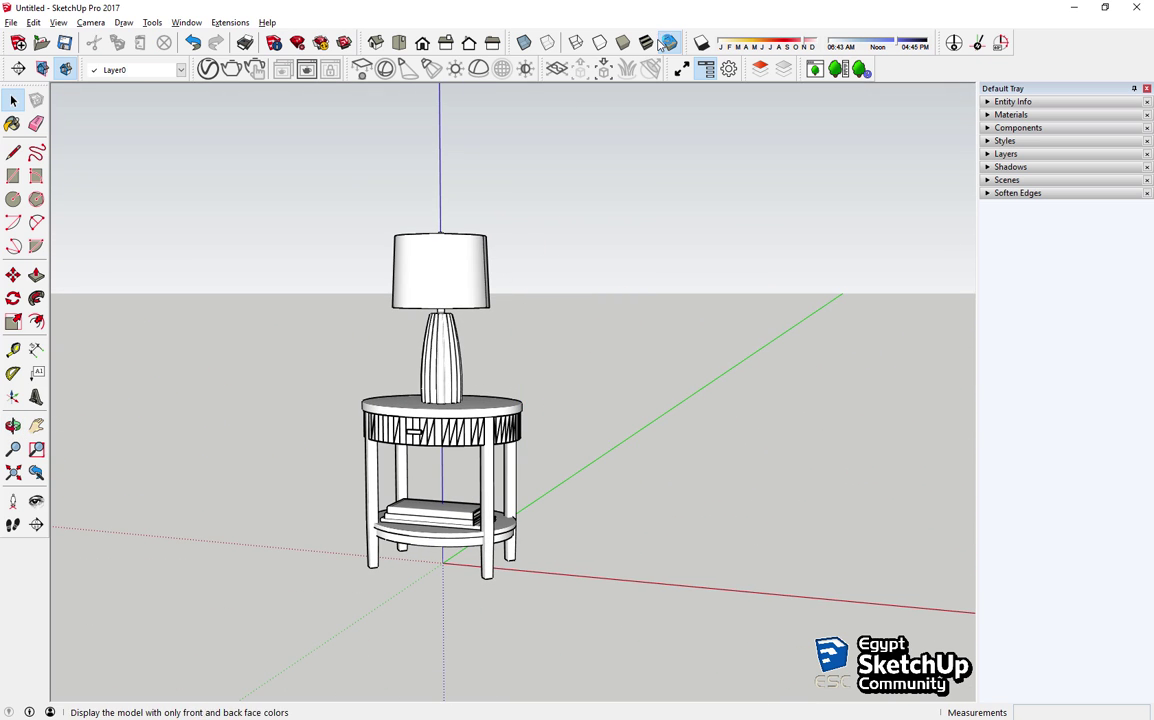
Step: Switch to Shaded with Textures and compare the model against the render2q.jpg reference
{"action": "left_click", "coordinate": [647, 42]}
{"action": "left_click", "coordinate": [639, 299]}
{"action": "left_click", "coordinate": [900, 350]}
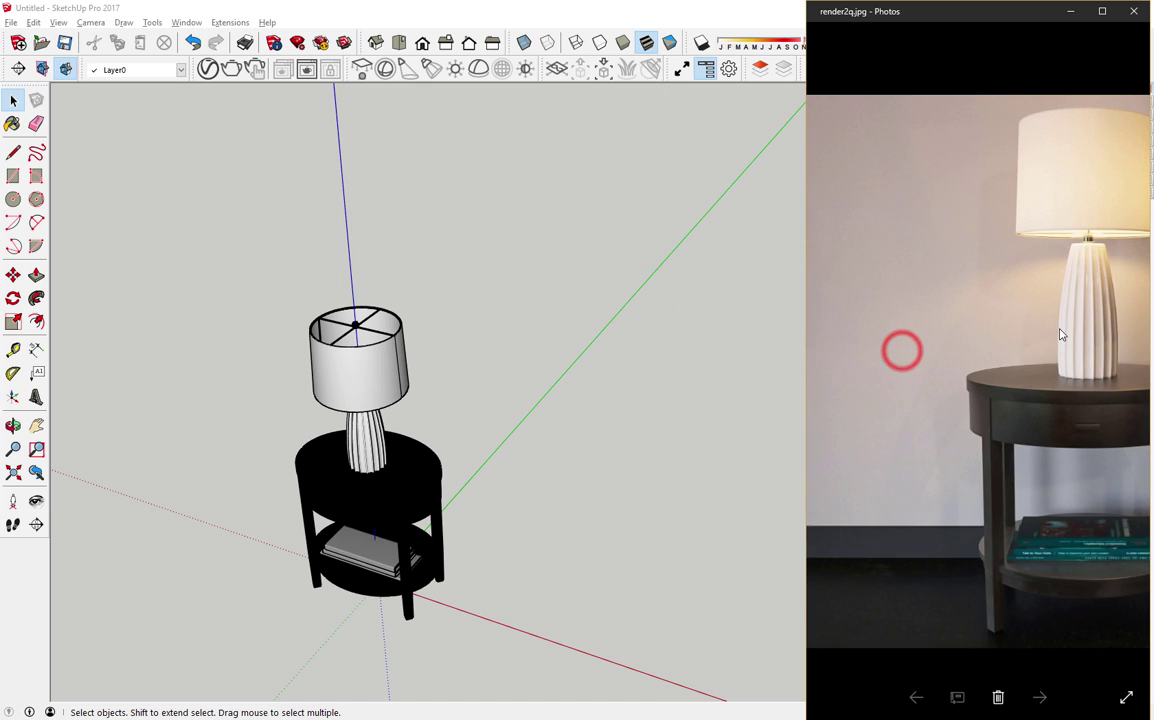
{"action": "scroll", "coordinate": [1062, 334], "scroll_direction": "down", "scroll_amount": 3}
{"action": "scroll", "coordinate": [869, 345], "scroll_direction": "up", "scroll_amount": 3}
{"action": "scroll", "coordinate": [985, 460], "scroll_direction": "up", "scroll_amount": 3}
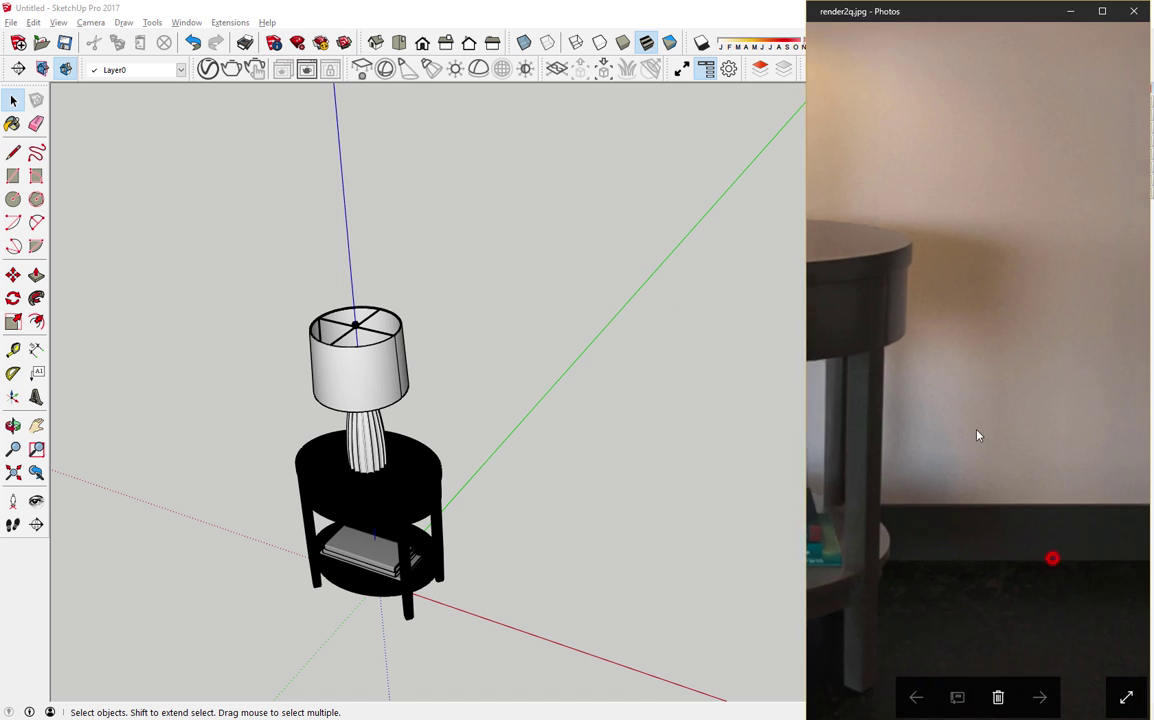
{"action": "scroll", "coordinate": [966, 470], "scroll_direction": "down", "scroll_amount": 1}
{"action": "scroll", "coordinate": [1017, 514], "scroll_direction": "down", "scroll_amount": 2}
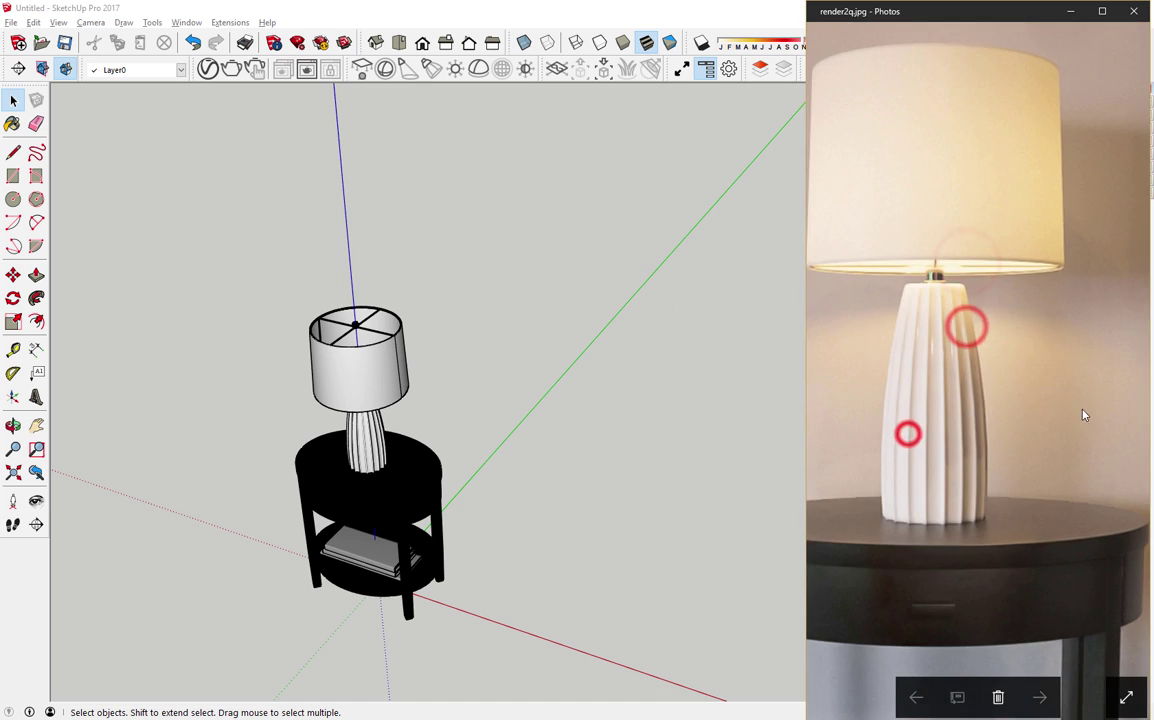
{"action": "scroll", "coordinate": [1037, 368], "scroll_direction": "down", "scroll_amount": 1}
{"action": "scroll", "coordinate": [1037, 368], "scroll_direction": "down", "scroll_amount": 1}
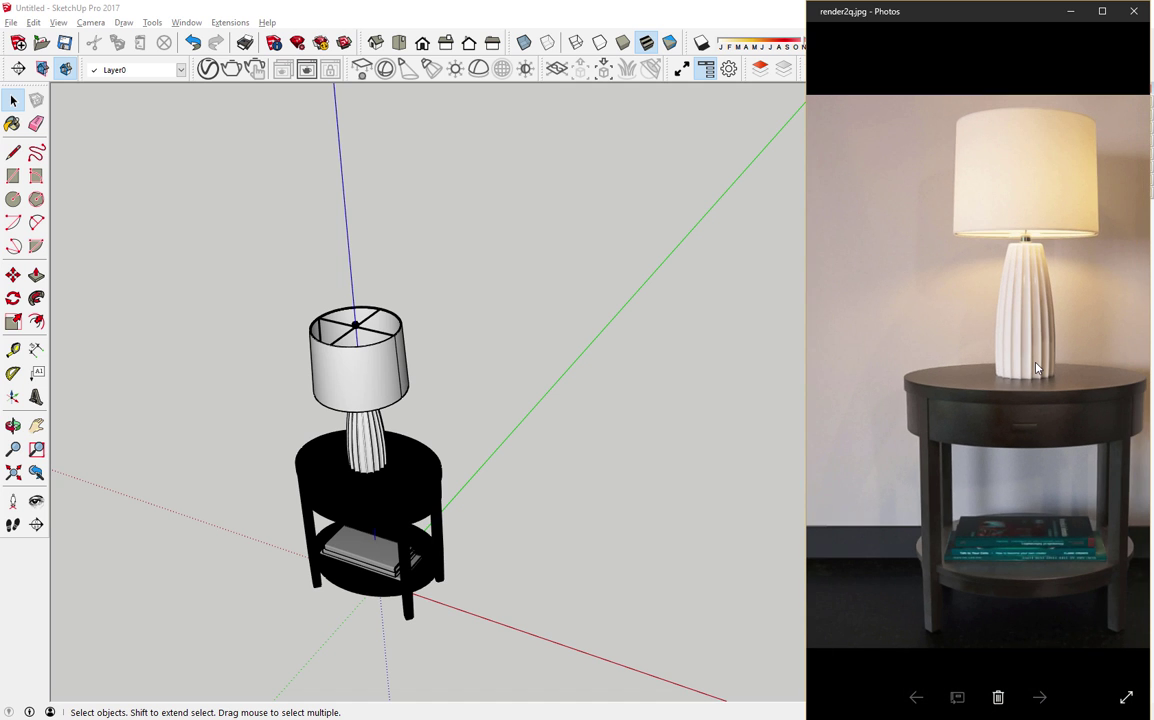
{"action": "left_click_drag", "start_coordinate": [997, 363], "coordinate": [849, 326]}
{"action": "mouse_move", "coordinate": [577, 371]}
{"action": "middle_mouse_down"}
{"action": "mouse_move", "coordinate": [420, 277]}
{"action": "mouse_move", "coordinate": [700, 390]}
{"action": "middle_mouse_up"}
Step: Draw a large rectangle on the ground beneath the lamp table
{"action": "scroll", "coordinate": [768, 430], "scroll_direction": "up", "scroll_amount": 5}
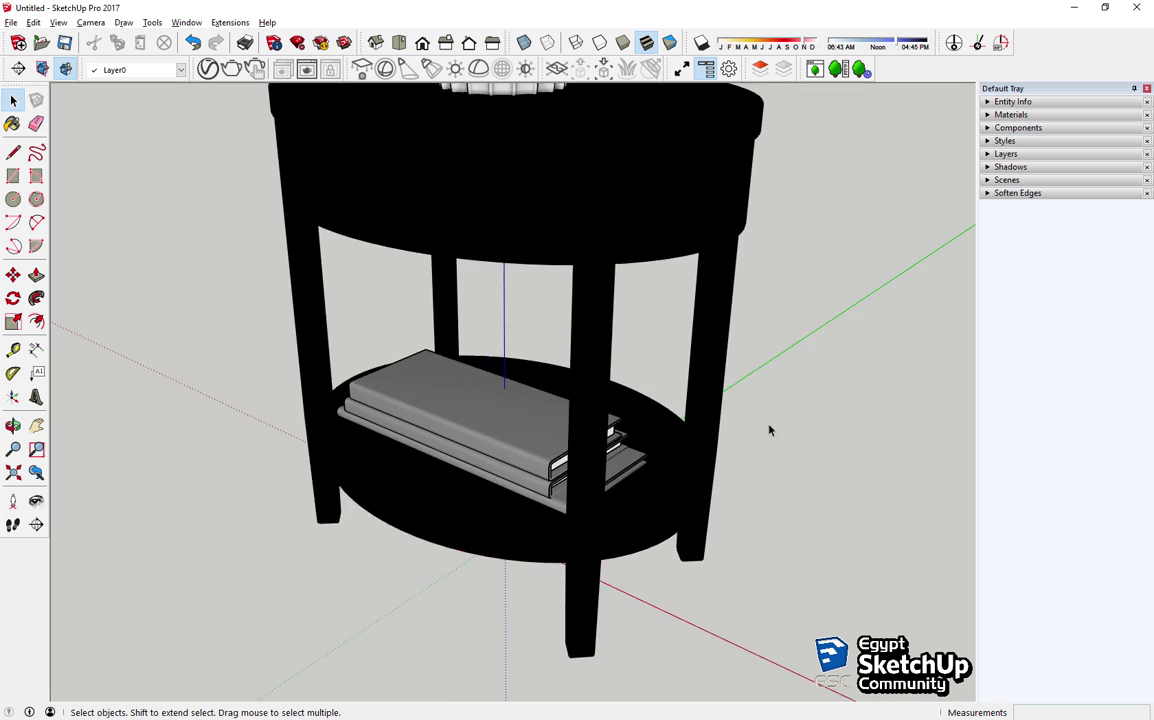
{"action": "mouse_move", "coordinate": [768, 430]}
{"action": "middle_mouse_down"}
{"action": "mouse_move", "coordinate": [566, 210]}
{"action": "mouse_move", "coordinate": [641, 484]}
{"action": "middle_mouse_up"}
{"action": "scroll", "coordinate": [641, 484], "scroll_direction": "down", "scroll_amount": 3}
{"action": "scroll", "coordinate": [376, 522], "scroll_direction": "down", "scroll_amount": 2}
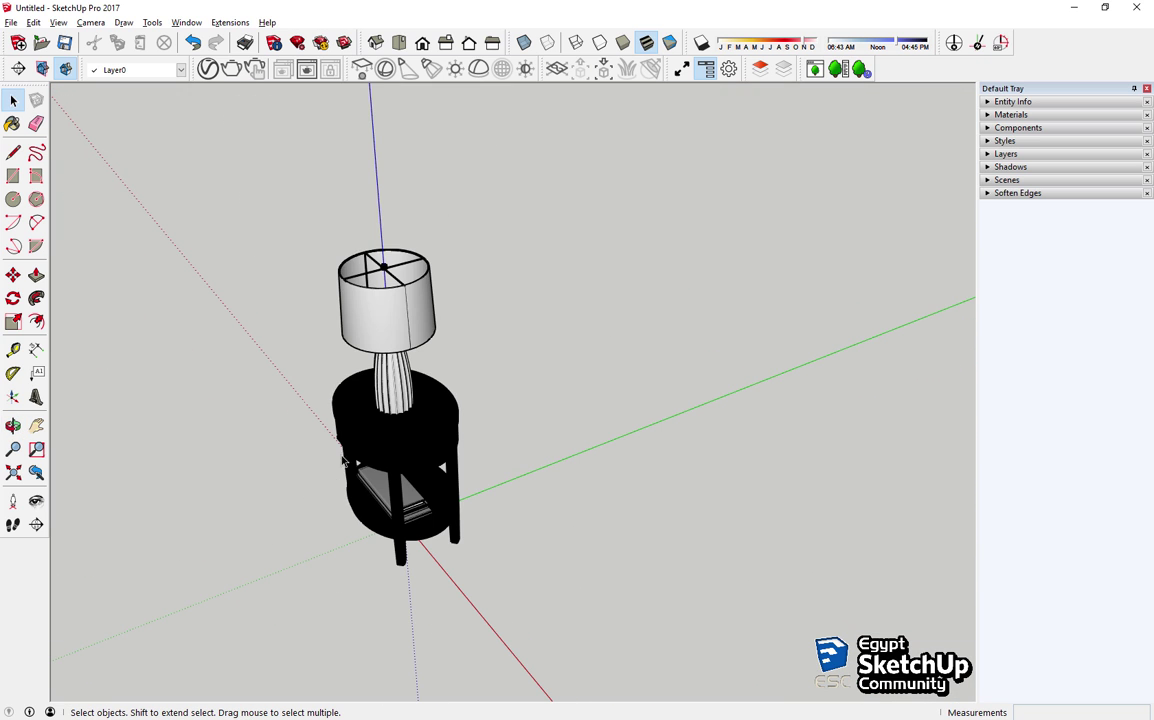
{"action": "left_click", "coordinate": [13, 176]}
{"action": "scroll", "coordinate": [636, 317], "scroll_direction": "down", "scroll_amount": 2}
{"action": "scroll", "coordinate": [576, 340], "scroll_direction": "down", "scroll_amount": 2}
{"action": "left_click", "coordinate": [270, 338]}
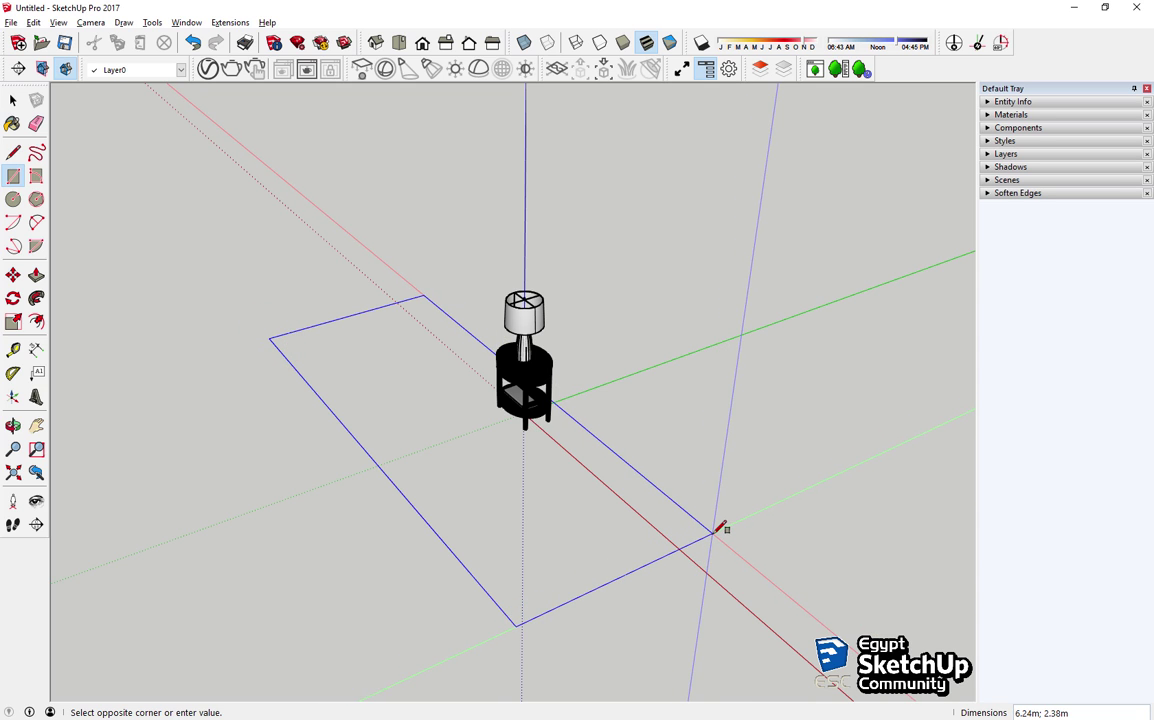
{"action": "left_click", "coordinate": [711, 530]}
{"action": "key", "text": "space"}
Step: Rotate the rectangle 90° about its corner to stand upright as a wall
{"action": "left_click", "coordinate": [690, 517]}
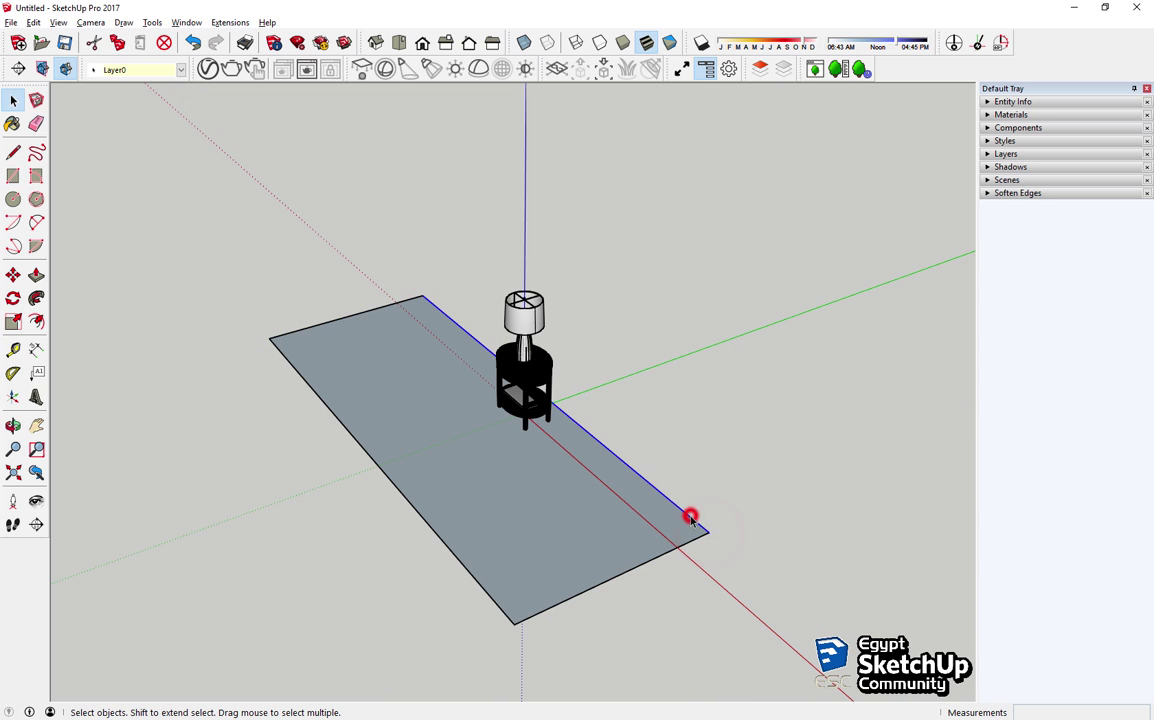
{"action": "left_click", "coordinate": [476, 473]}
{"action": "key", "text": "q"}
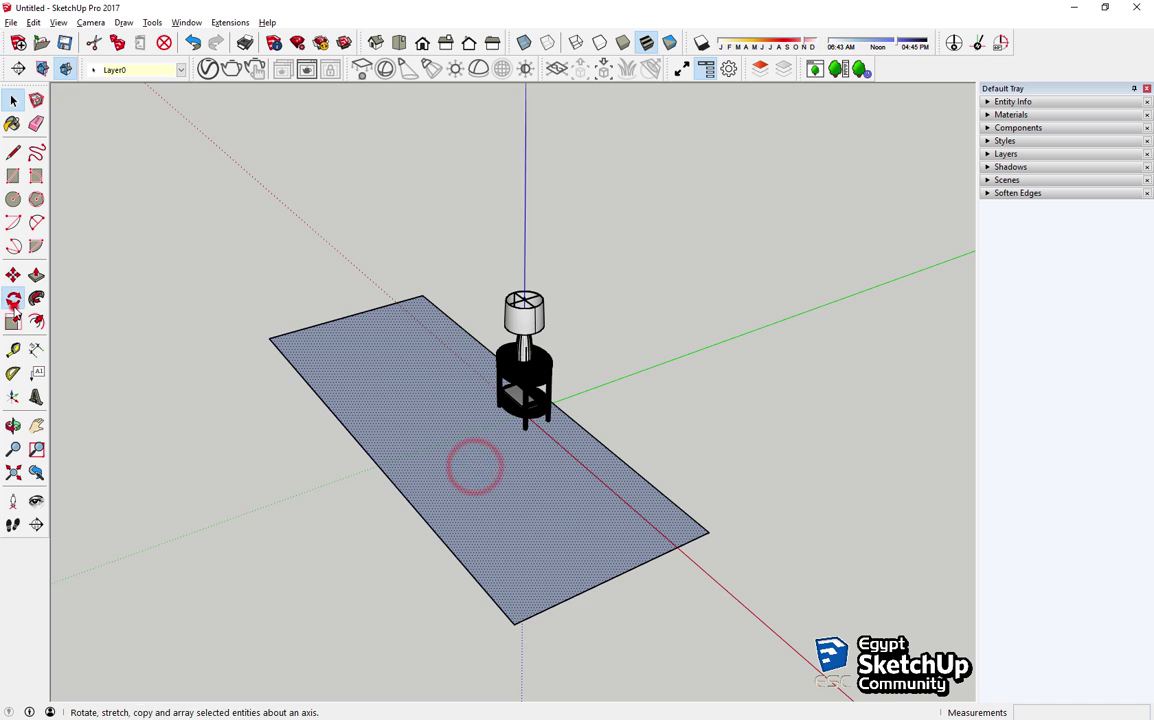
{"action": "middle_click_drag", "start_coordinate": [474, 466], "coordinate": [314, 252]}
{"action": "left_click", "coordinate": [604, 454]}
{"action": "left_click", "coordinate": [572, 450]}
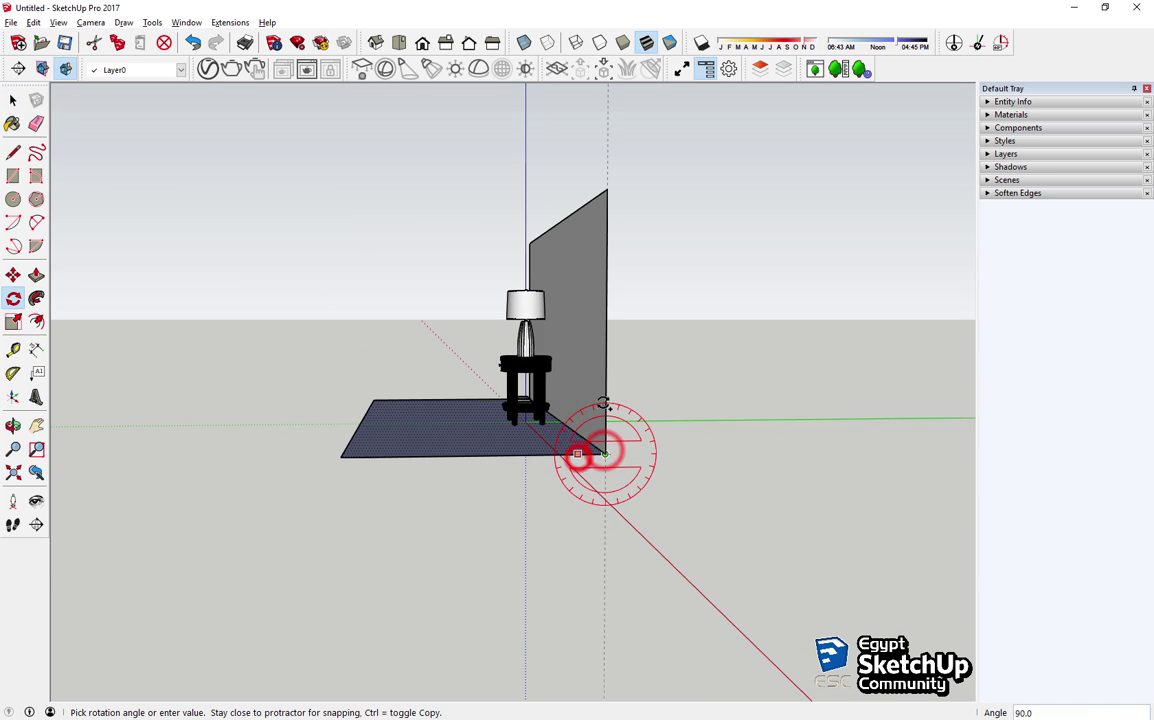
{"action": "left_click", "coordinate": [603, 404]}
{"action": "key", "text": "space"}
{"action": "right_click", "coordinate": [443, 430]}
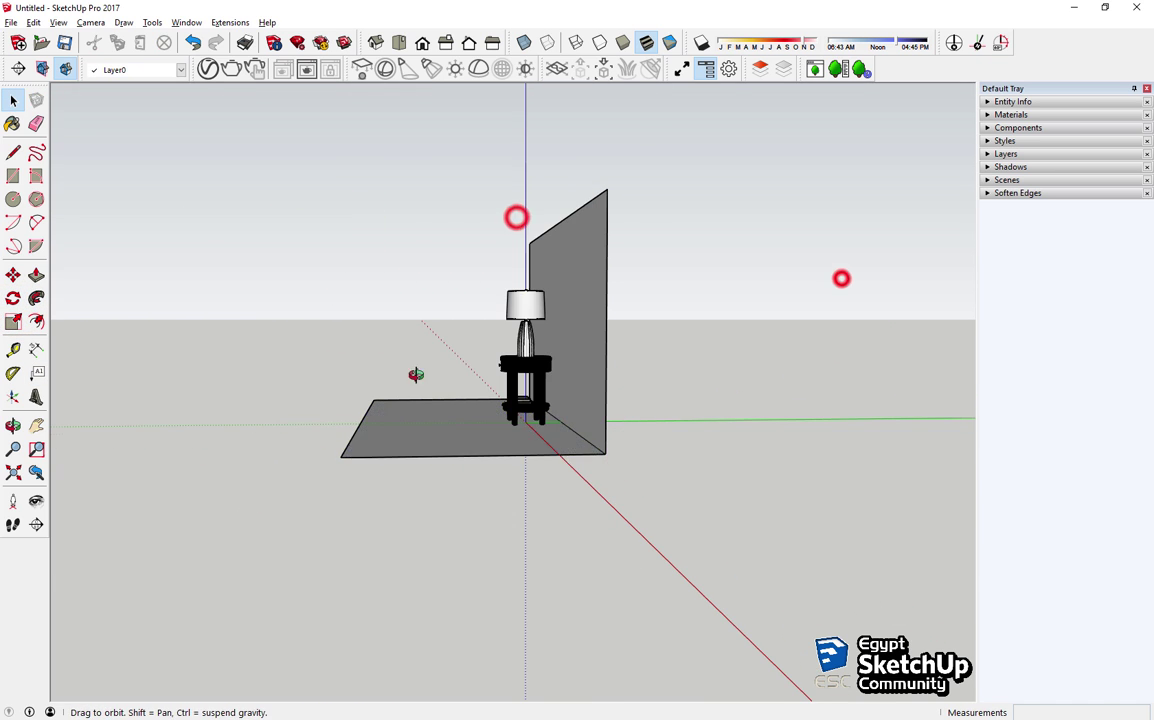
Step: Select the wall and floor and pick the wall's top edge for moving
{"action": "middle_click_drag", "start_coordinate": [412, 373], "coordinate": [757, 360]}
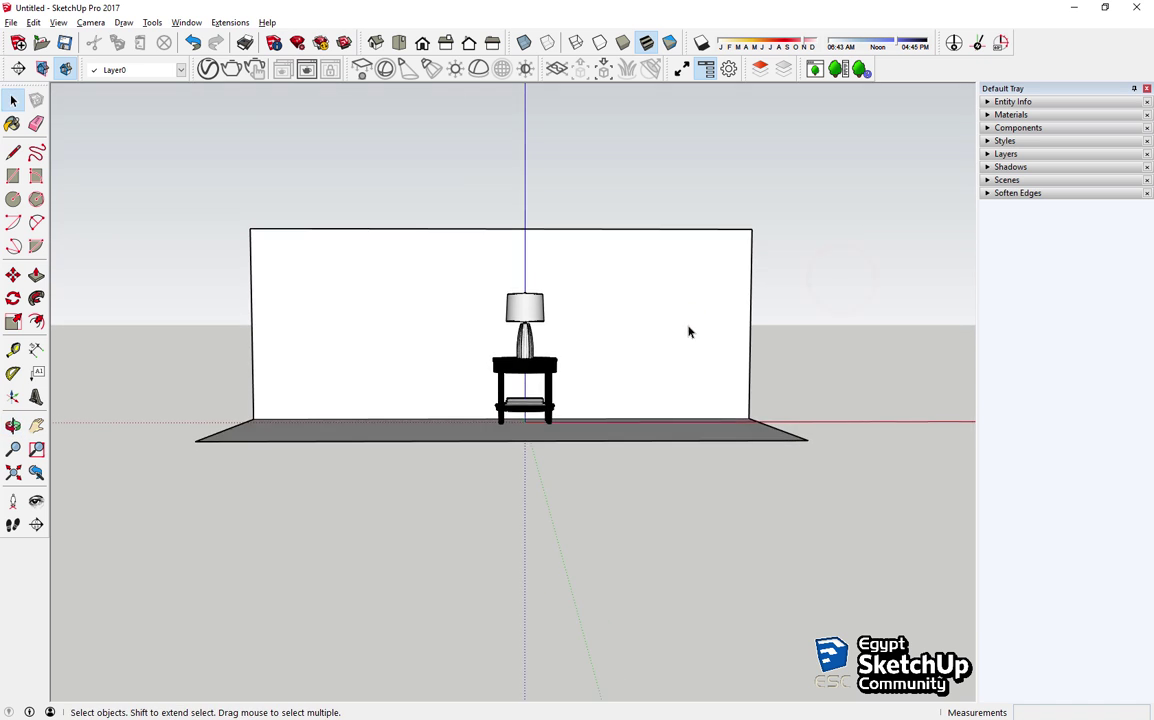
{"action": "triple_click", "coordinate": [688, 332]}
{"action": "middle_click_drag", "start_coordinate": [688, 332], "coordinate": [683, 551]}
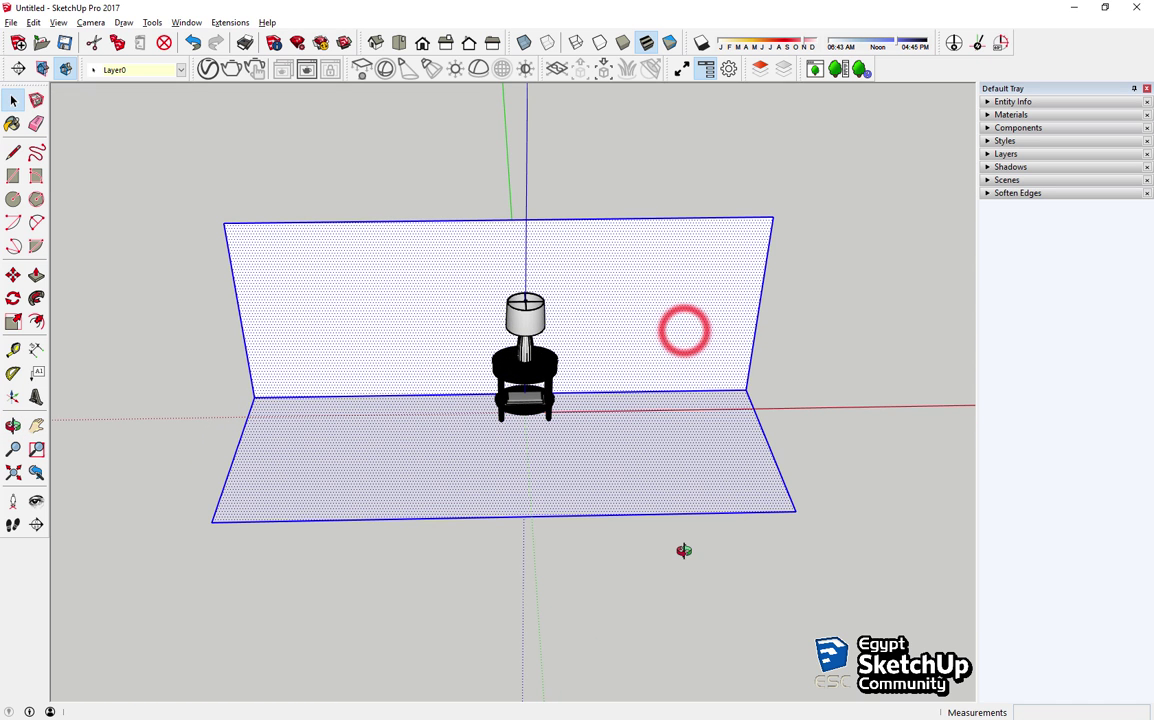
{"action": "left_click", "coordinate": [716, 216]}
{"action": "key", "text": "m"}
{"action": "left_click", "coordinate": [657, 461]}
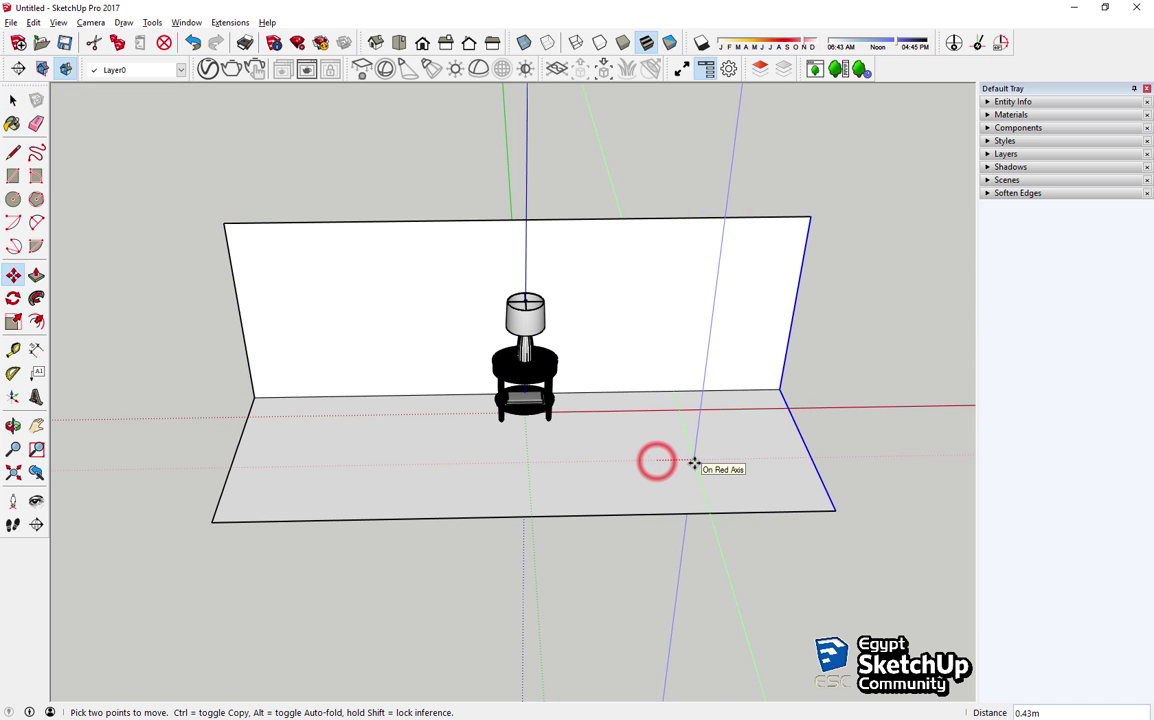
{"action": "middle_click_drag", "start_coordinate": [690, 464], "coordinate": [400, 244]}
{"action": "key", "text": "space"}
Step: Raise the wall's top edge to make the wall taller, then check the reference render
{"action": "left_click", "coordinate": [400, 238]}
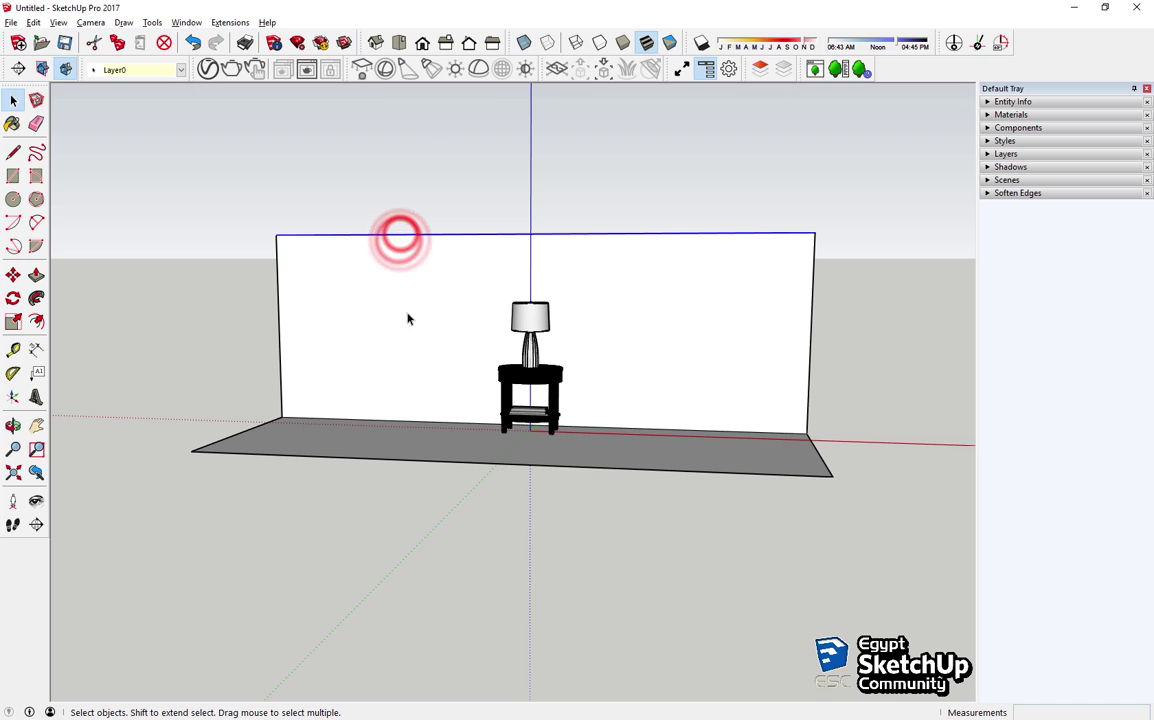
{"action": "key", "text": "m"}
{"action": "left_click", "coordinate": [641, 378]}
{"action": "left_click", "coordinate": [640, 321]}
{"action": "mouse_move", "coordinate": [640, 321]}
{"action": "middle_mouse_down"}
{"action": "mouse_move", "coordinate": [790, 477]}
{"action": "mouse_move", "coordinate": [714, 475]}
{"action": "middle_mouse_up"}
{"action": "key", "text": "alt+Tab"}
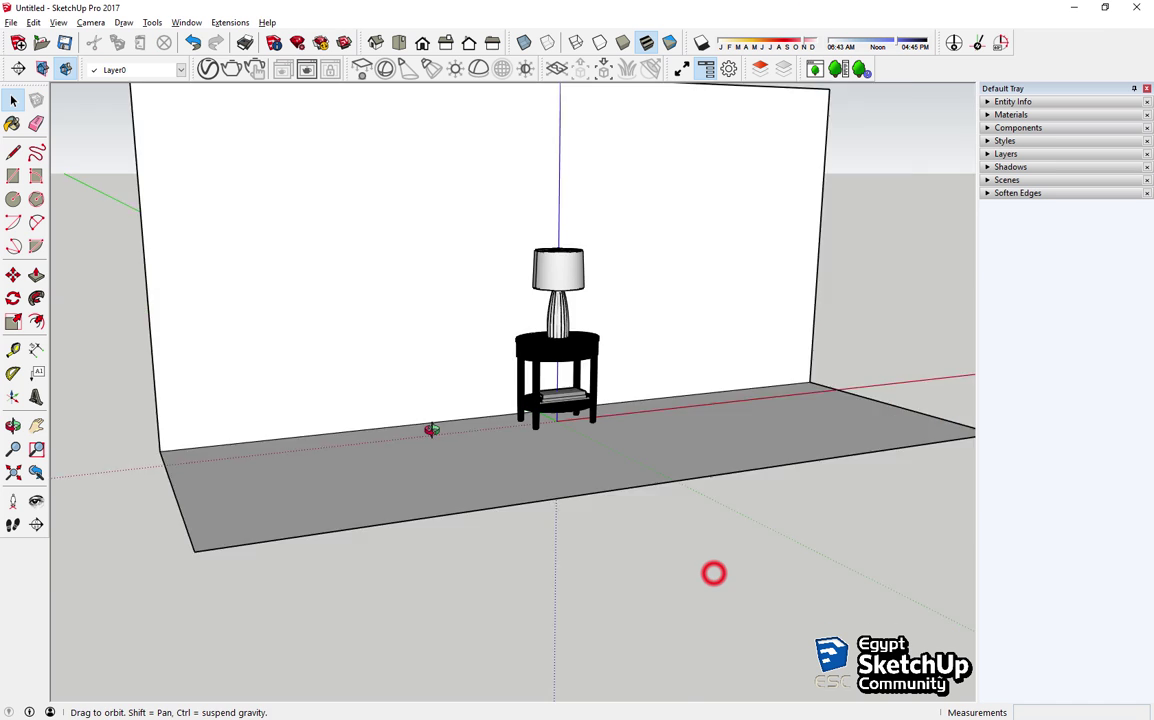
{"action": "mouse_move", "coordinate": [716, 574]}
{"action": "middle_mouse_down"}
{"action": "mouse_move", "coordinate": [608, 471]}
{"action": "mouse_move", "coordinate": [755, 452]}
{"action": "mouse_move", "coordinate": [313, 520]}
{"action": "middle_mouse_up"}
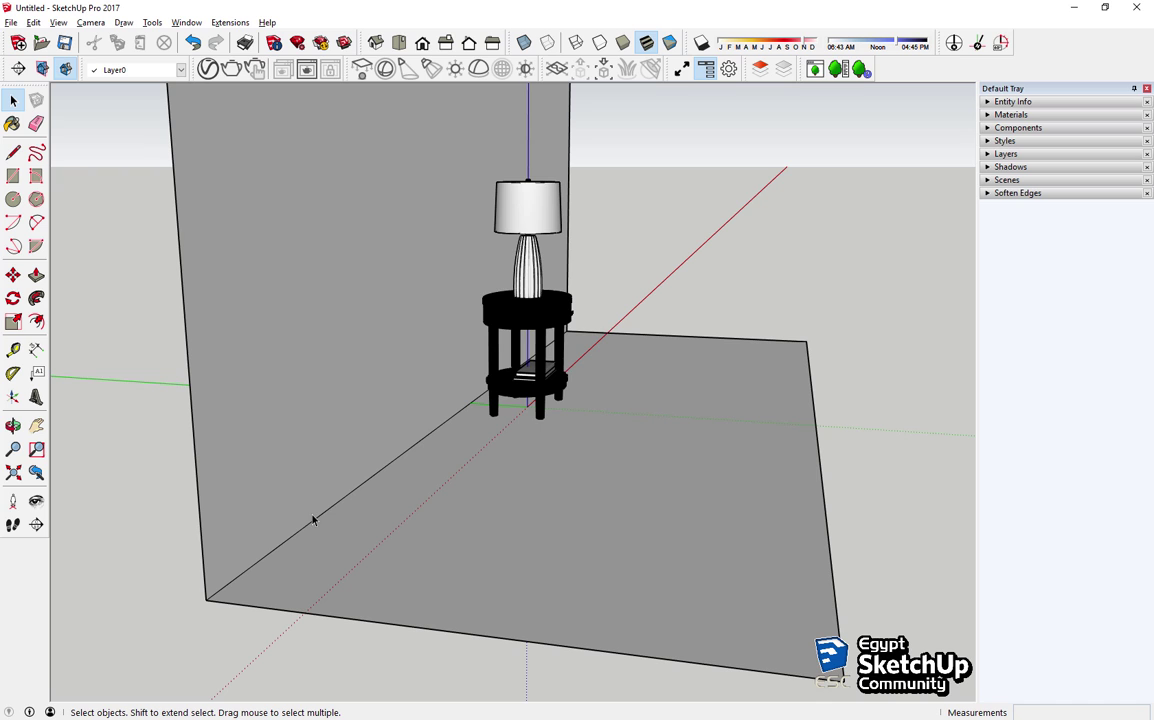
Step: Show the Profile Builder 2 toolbar and group the whole wall and floor
{"action": "right_click", "coordinate": [30, 197]}
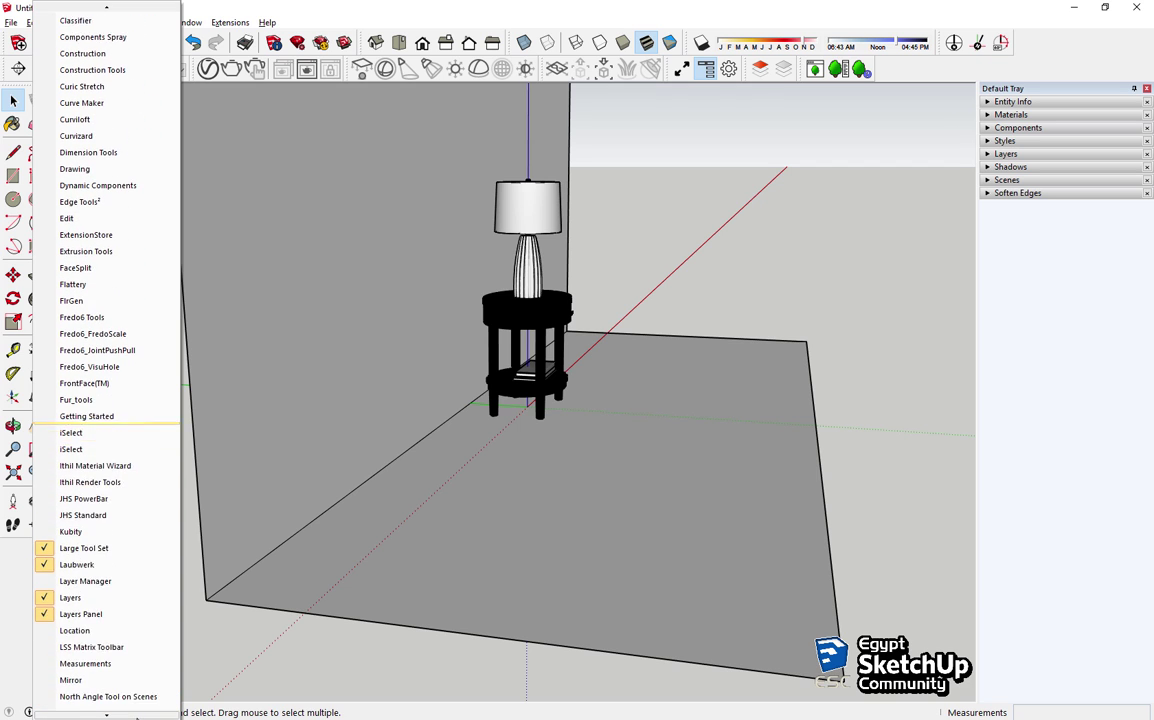
{"action": "left_click", "coordinate": [135, 664]}
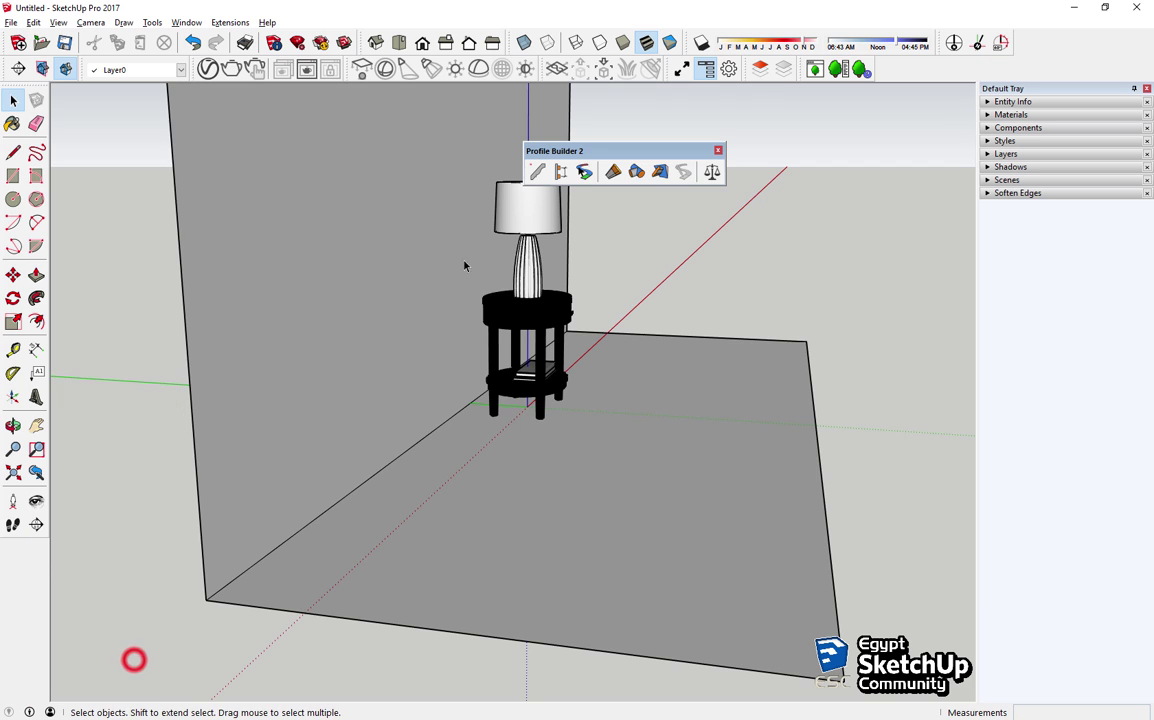
{"action": "left_click_drag", "start_coordinate": [559, 155], "coordinate": [97, 108]}
{"action": "key", "text": "ctrl+a"}
{"action": "right_click", "coordinate": [219, 200]}
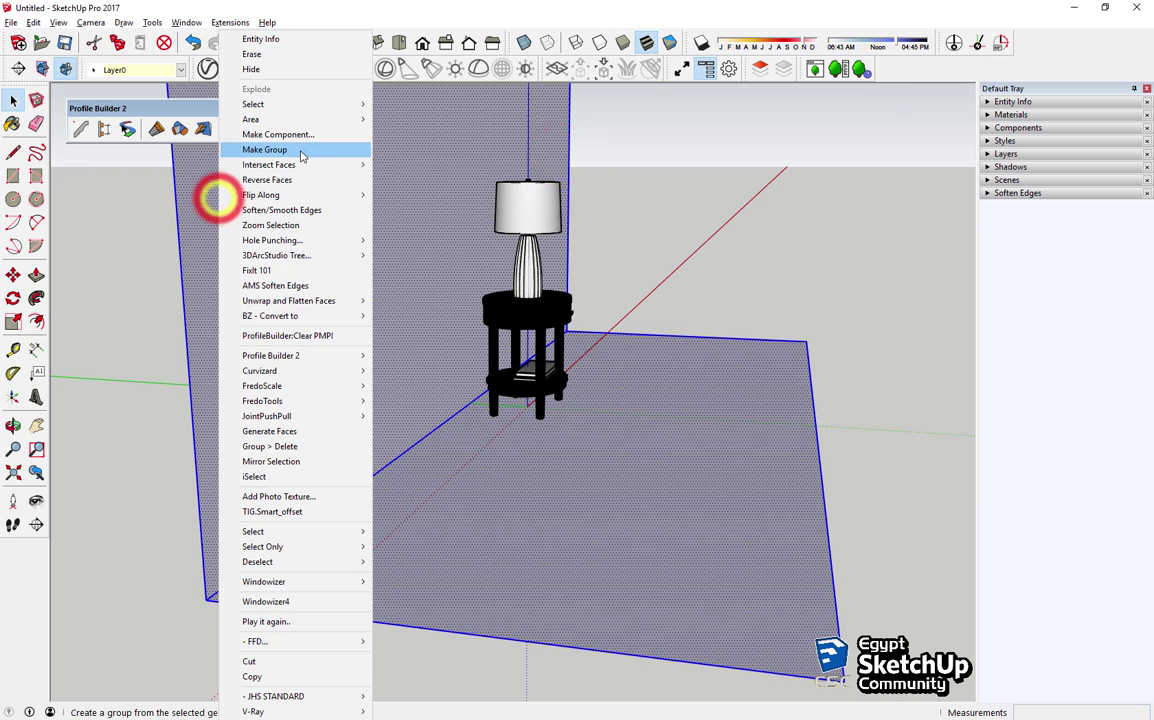
{"action": "left_click", "coordinate": [299, 149]}
Step: Open the Profile Builder 2 member panel and its profile library
{"action": "left_click", "coordinate": [82, 128]}
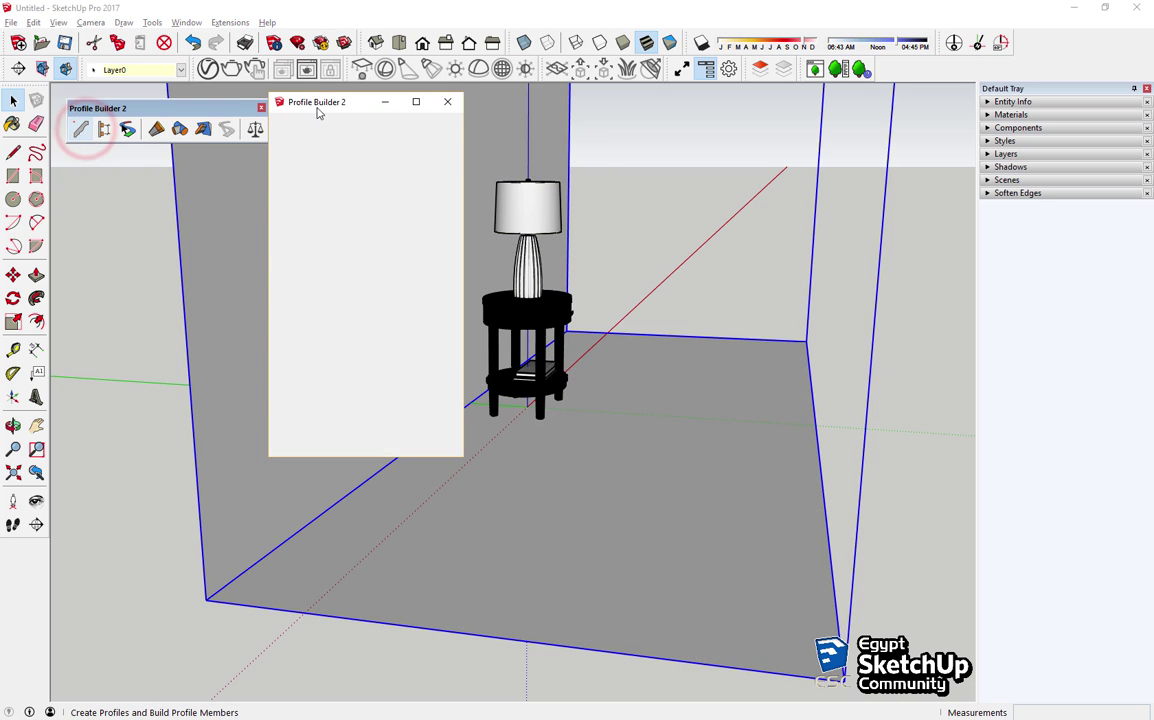
{"action": "left_click_drag", "start_coordinate": [312, 100], "coordinate": [140, 153]}
{"action": "left_click", "coordinate": [212, 185]}
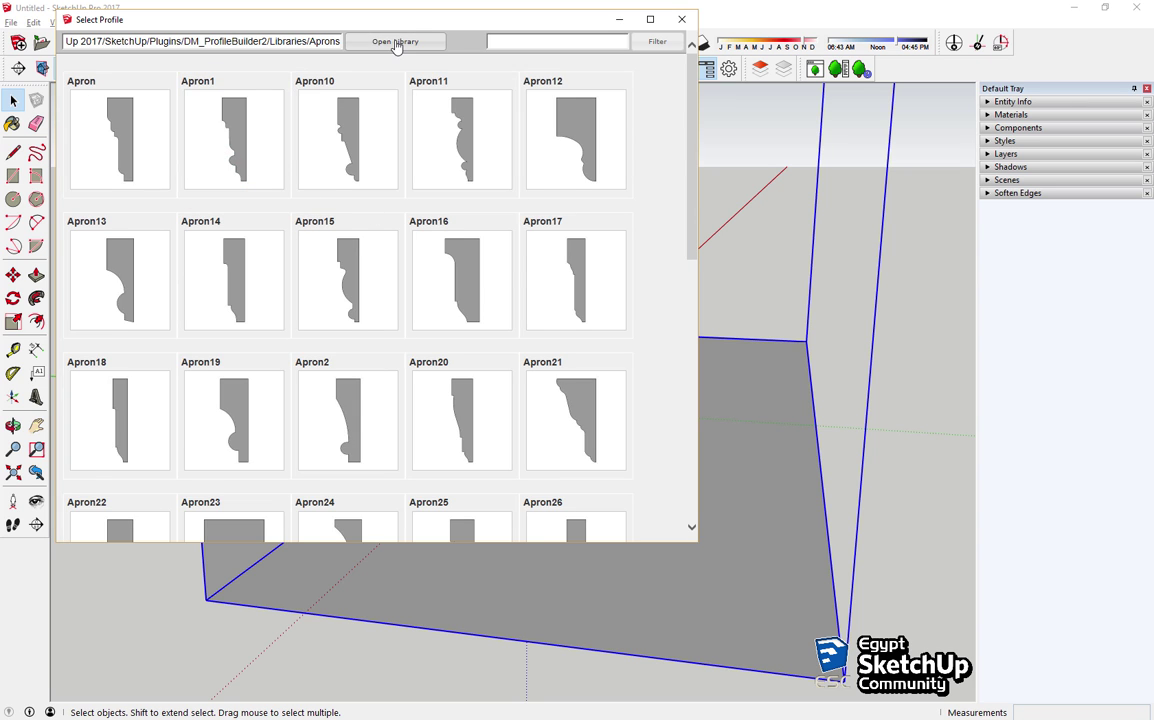
{"action": "scroll", "coordinate": [490, 326], "scroll_direction": "down", "scroll_amount": 2}
{"action": "scroll", "coordinate": [494, 327], "scroll_direction": "down", "scroll_amount": 1}
{"action": "scroll", "coordinate": [494, 327], "scroll_direction": "up", "scroll_amount": 1}
Step: Load the Stops library from Profile Examples and choose the Stop6 profile
{"action": "left_click", "coordinate": [393, 44]}
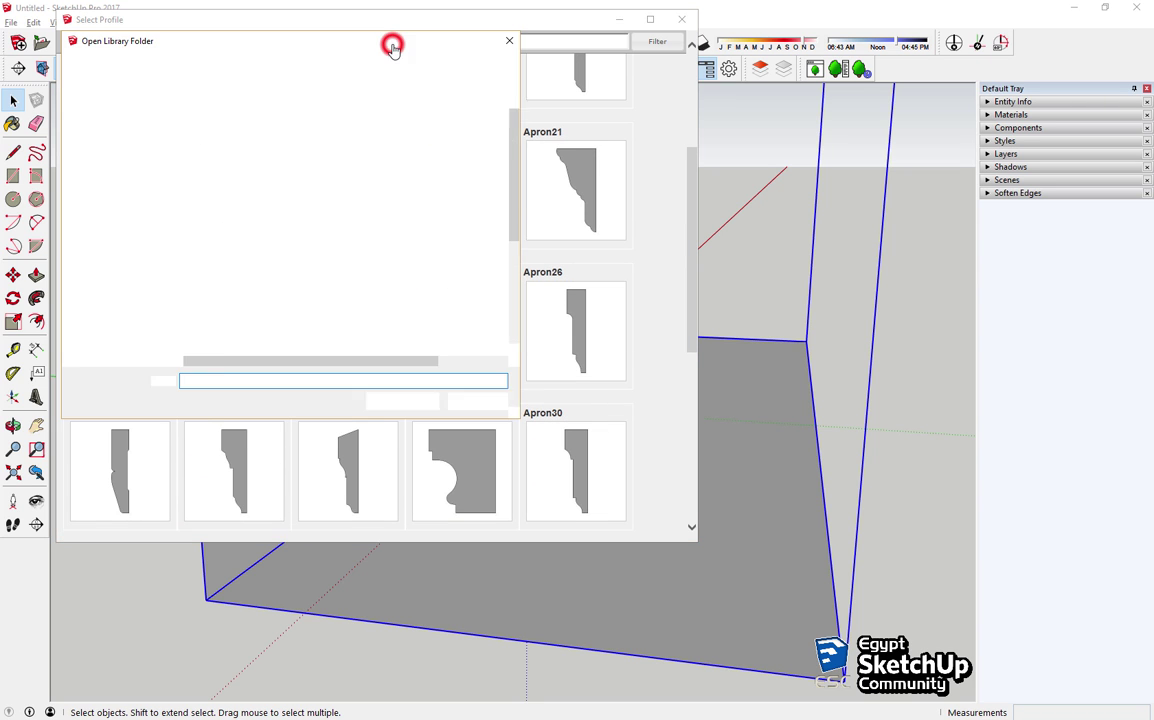
{"action": "scroll", "coordinate": [286, 326], "scroll_direction": "down", "scroll_amount": 1}
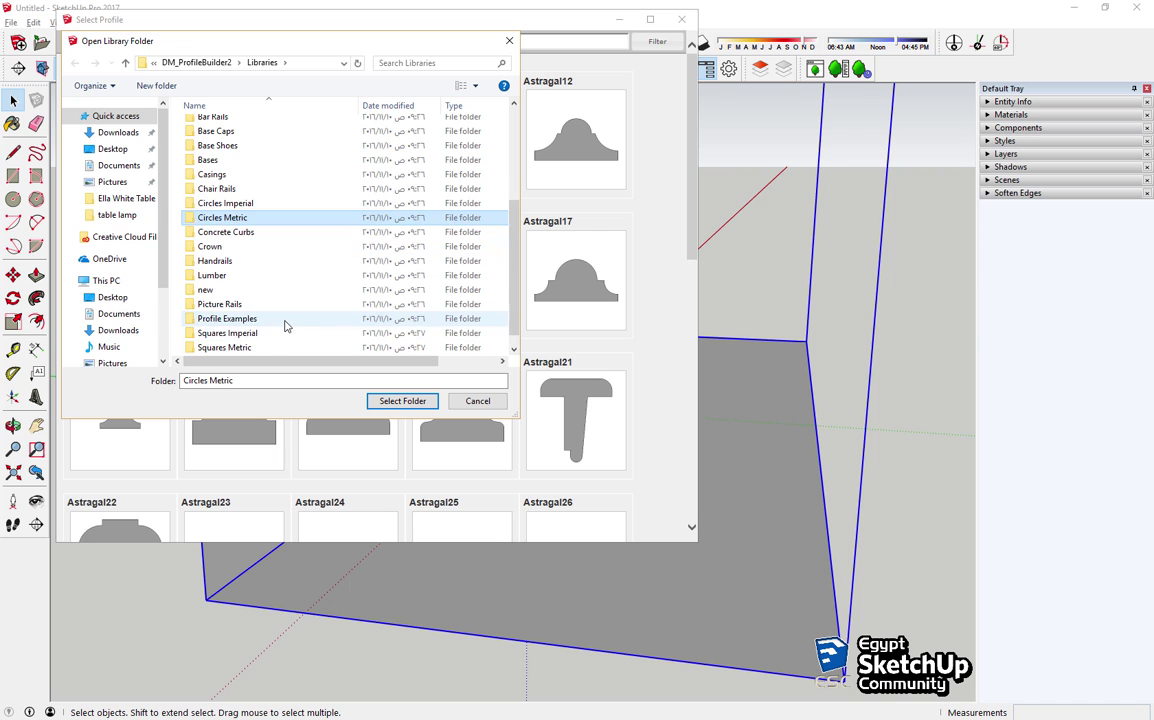
{"action": "left_click", "coordinate": [285, 320]}
{"action": "scroll", "coordinate": [287, 325], "scroll_direction": "down", "scroll_amount": 1}
{"action": "left_click", "coordinate": [287, 346]}
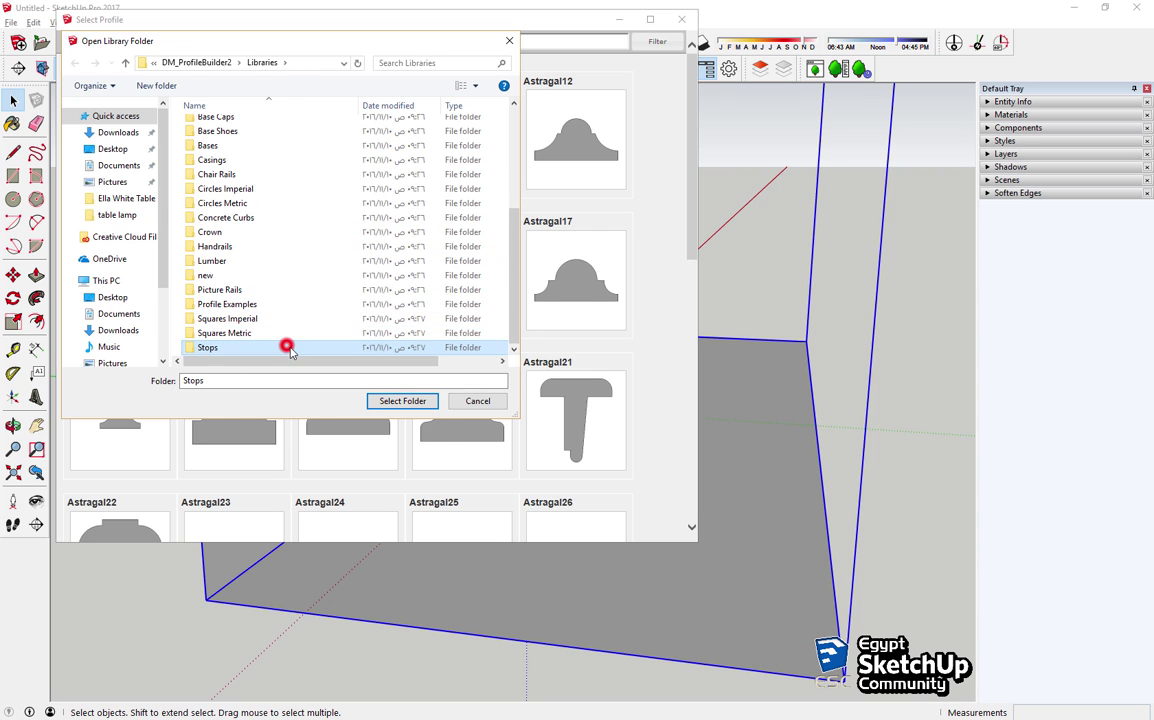
{"action": "double_click", "coordinate": [287, 346]}
{"action": "scroll", "coordinate": [381, 398], "scroll_direction": "down", "scroll_amount": 4}
{"action": "scroll", "coordinate": [366, 342], "scroll_direction": "down", "scroll_amount": 1}
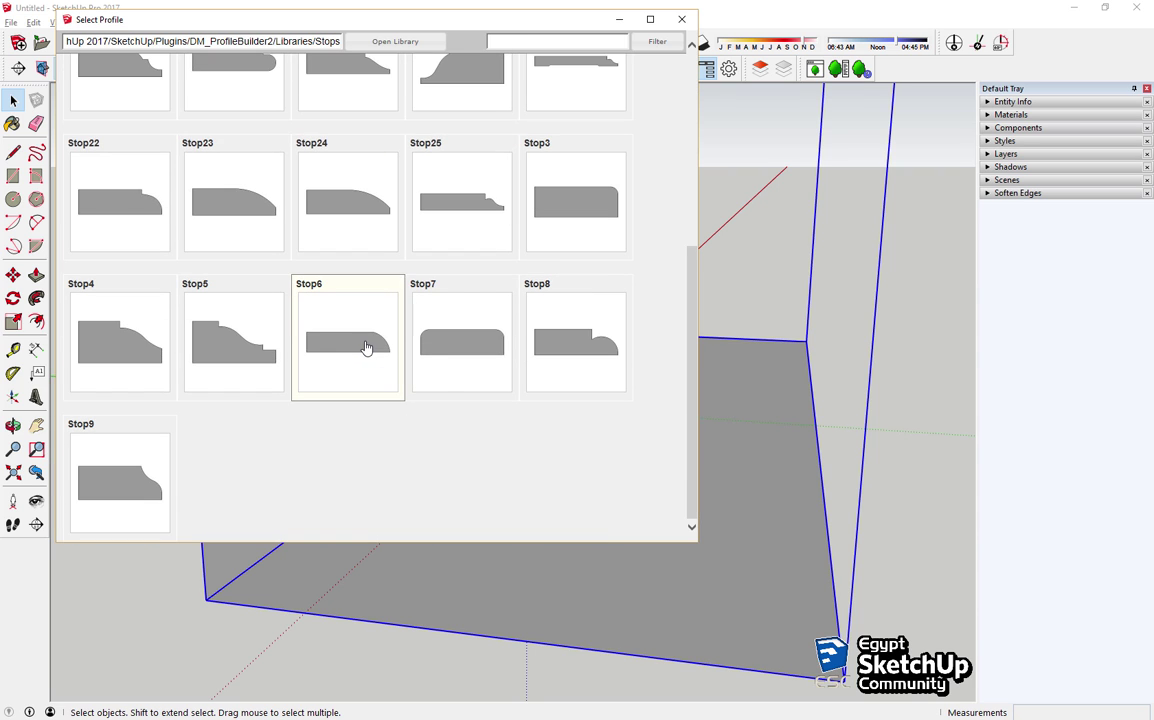
{"action": "double_click", "coordinate": [393, 386]}
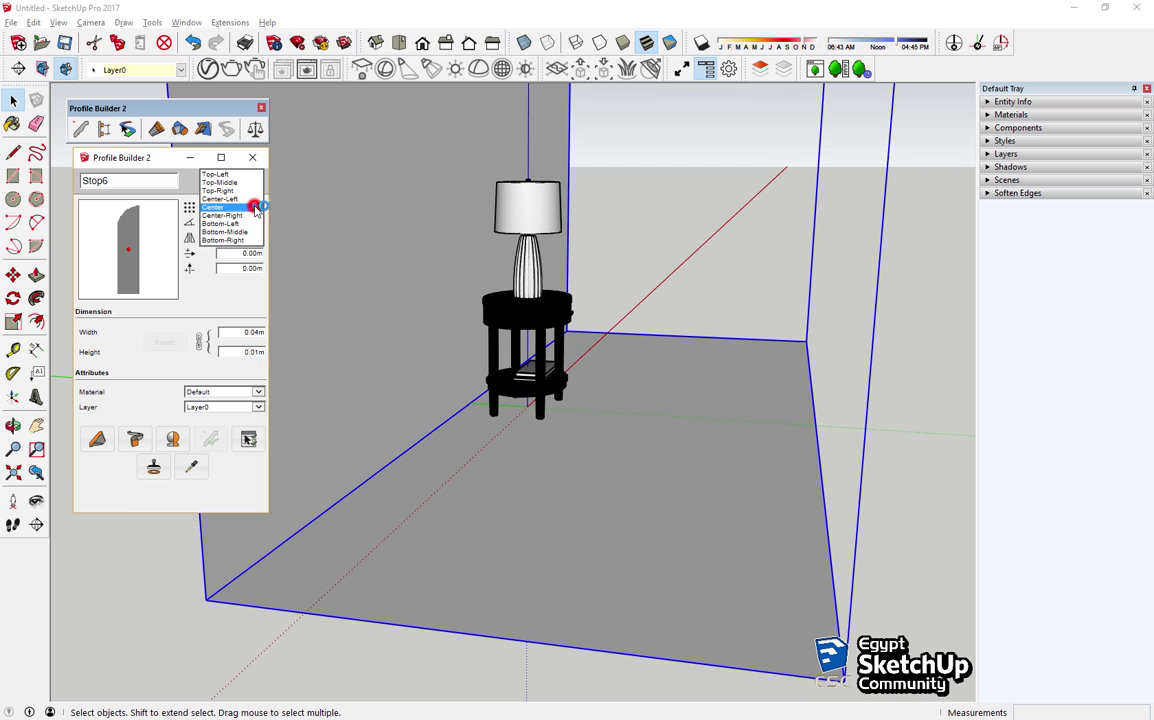
Step: Try the profile anchor at Bottom-Right, Top-Left and Top-Right, settling on Bottom-Left
{"action": "left_click", "coordinate": [226, 241]}
{"action": "left_click", "coordinate": [233, 209]}
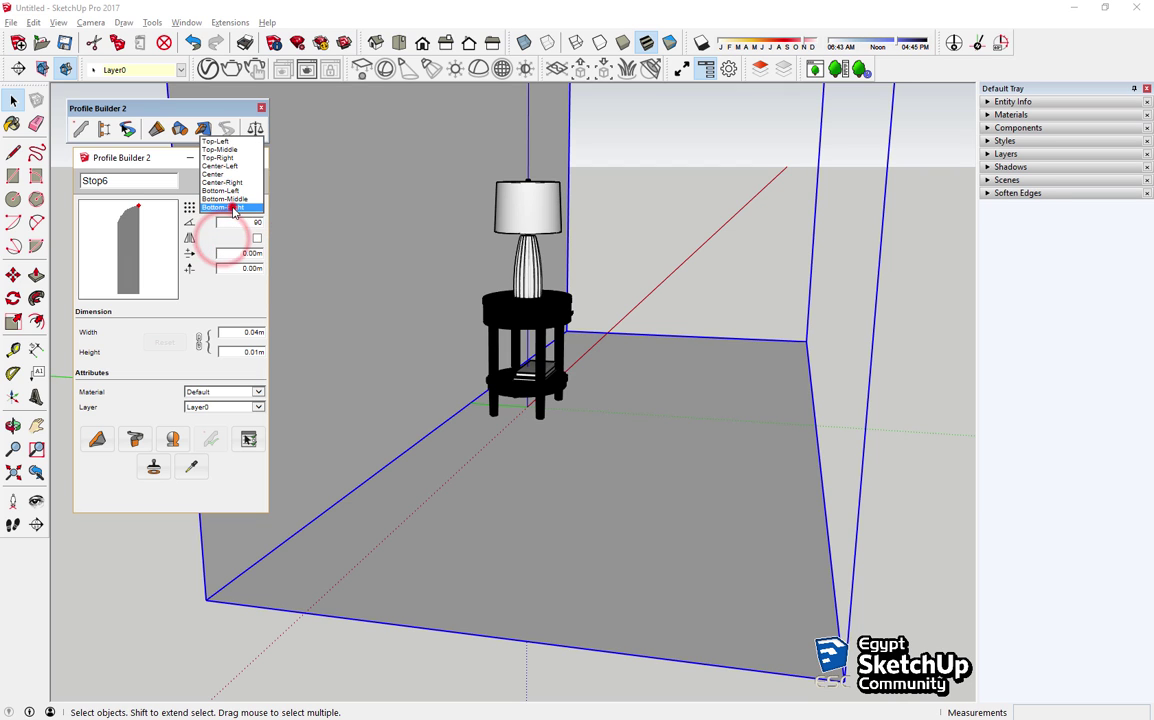
{"action": "left_click", "coordinate": [216, 141]}
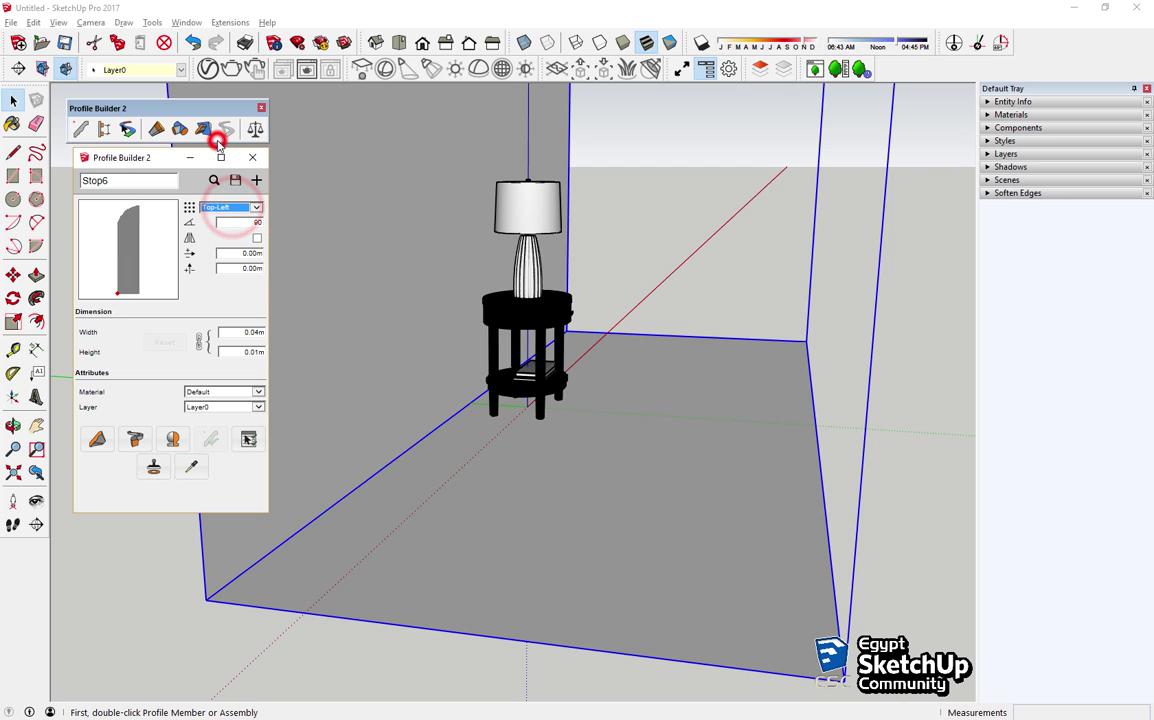
{"action": "left_click", "coordinate": [233, 208]}
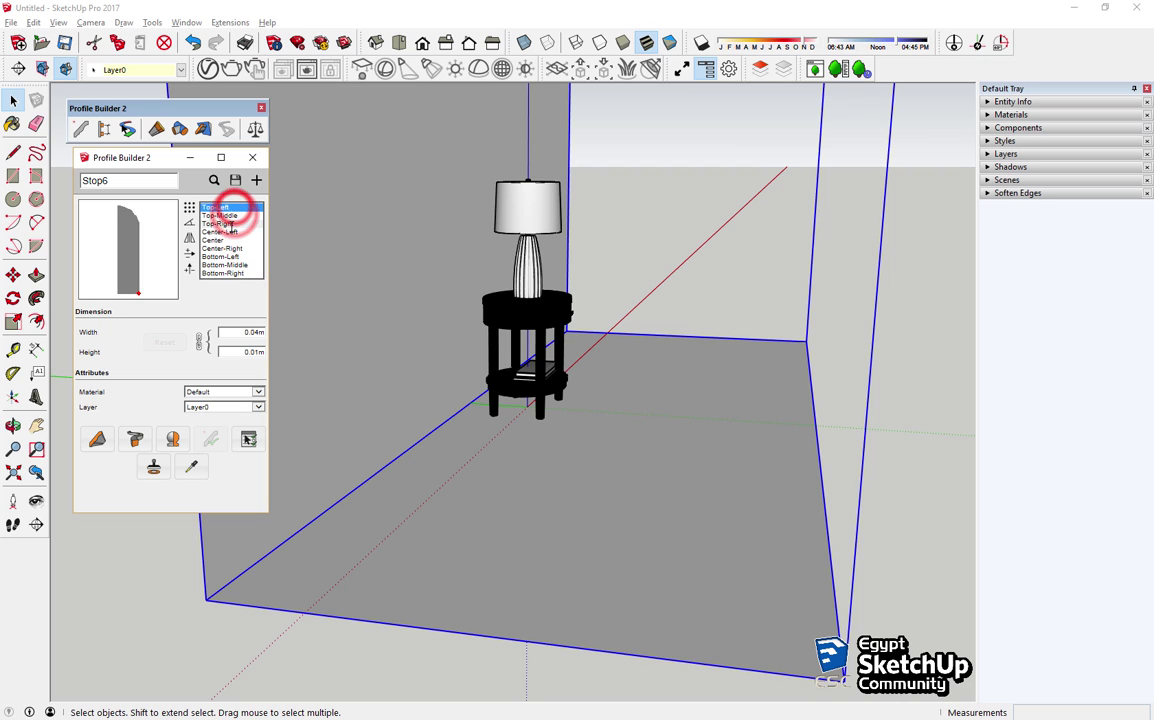
{"action": "left_click", "coordinate": [243, 223]}
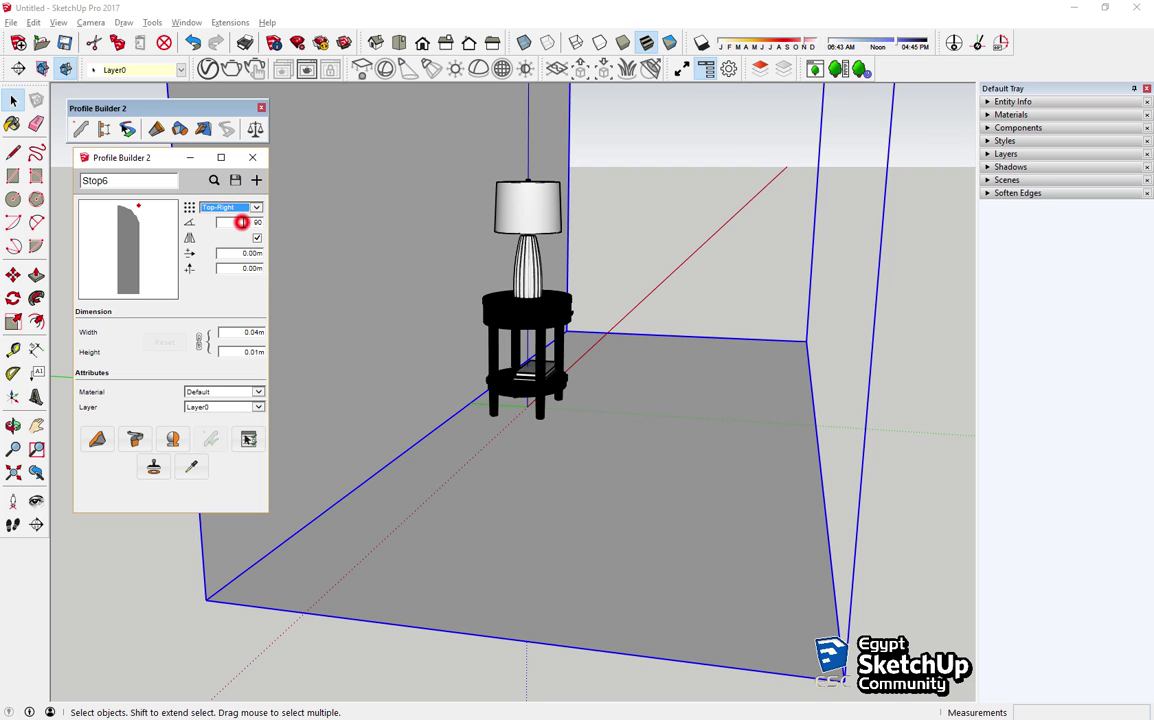
{"action": "left_click", "coordinate": [240, 208]}
{"action": "left_click", "coordinate": [239, 240]}
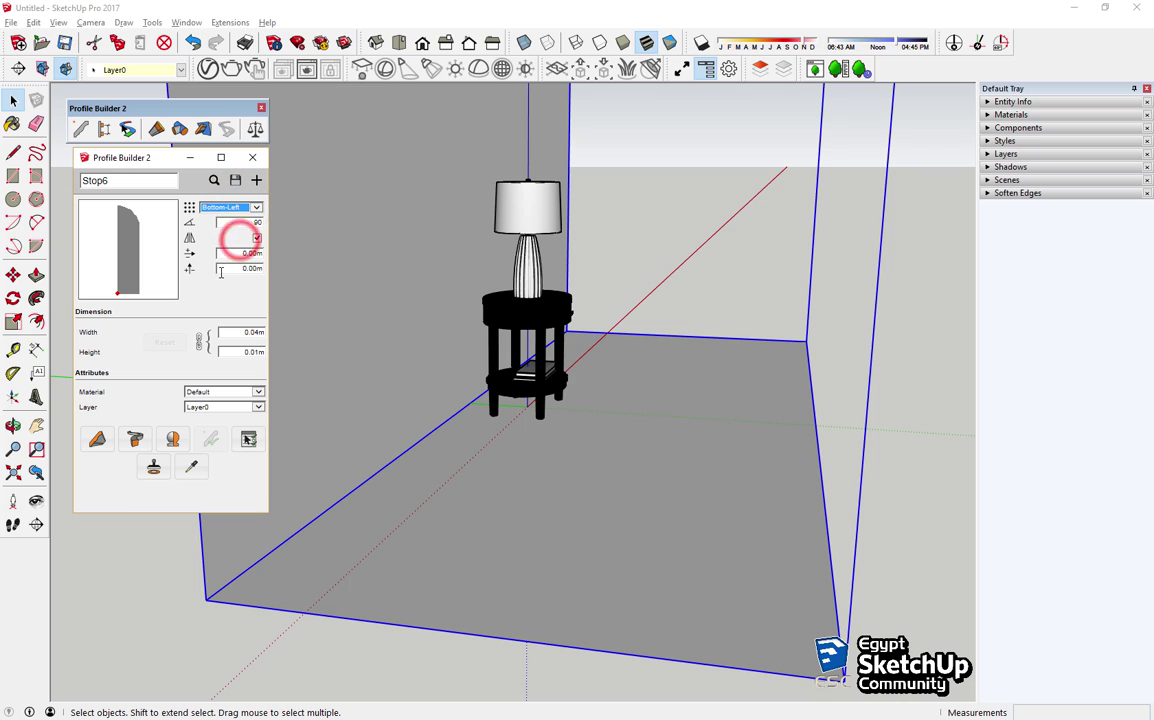
Step: Adjust the profile width and draw the baseboard from the room corner to the wall's far end
{"action": "left_click", "coordinate": [96, 446]}
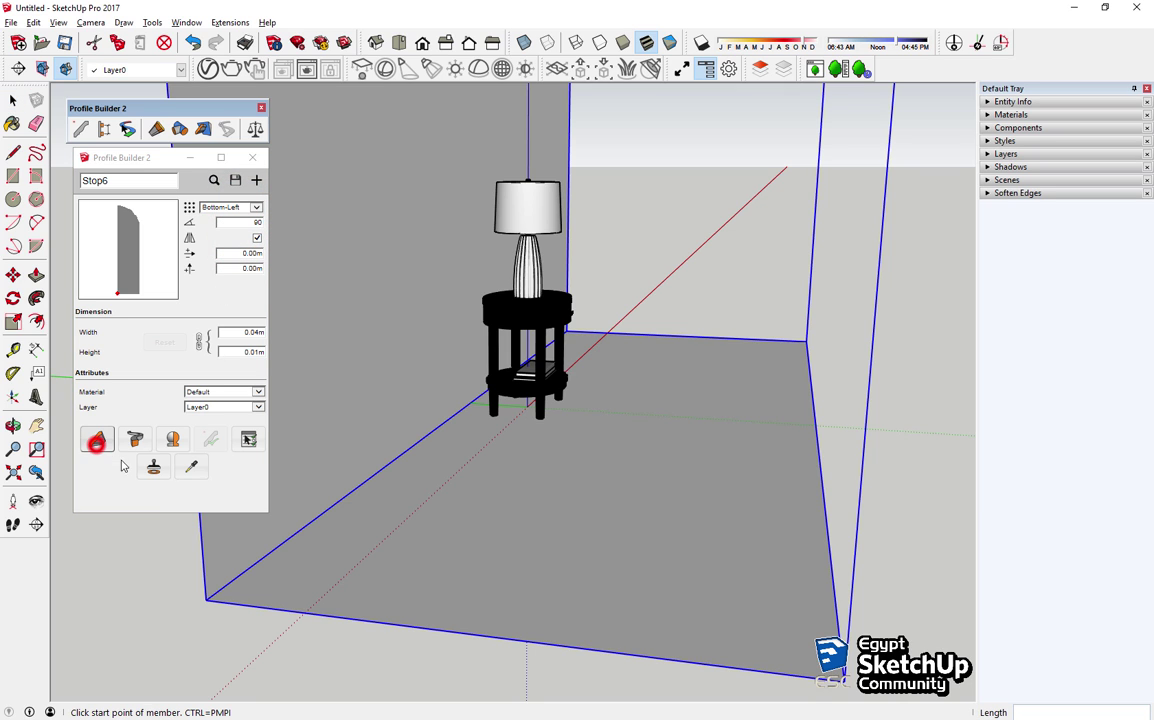
{"action": "left_click", "coordinate": [207, 600]}
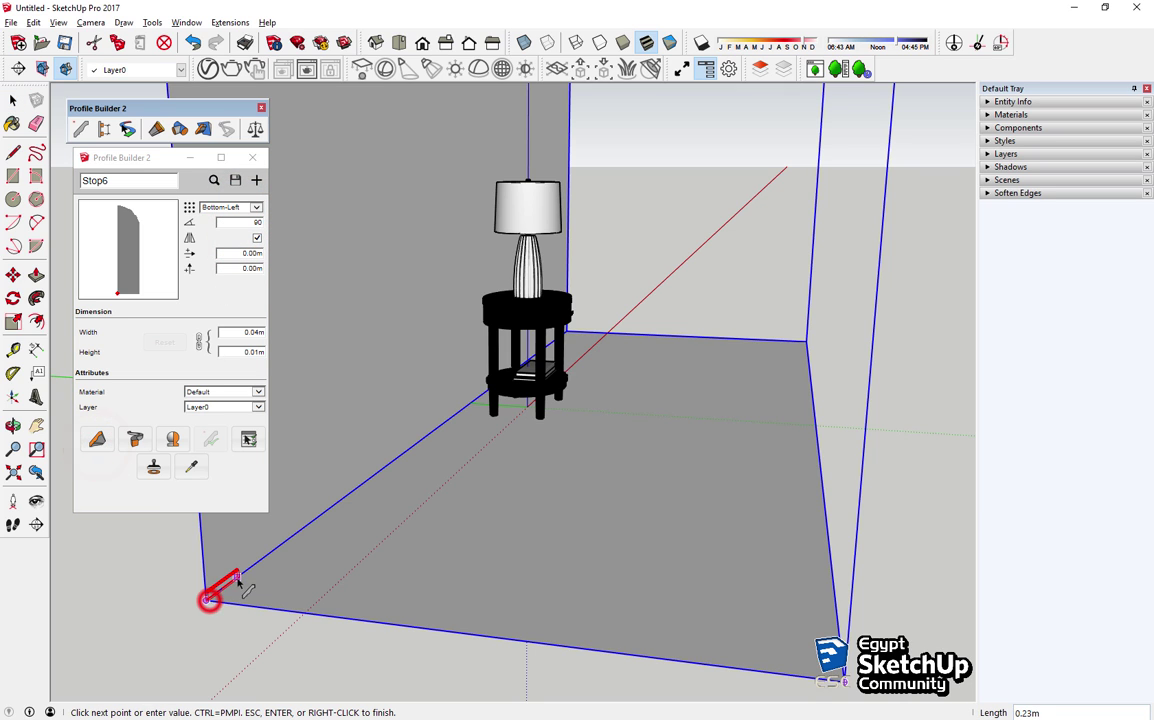
{"action": "left_click", "coordinate": [309, 535]}
{"action": "key", "text": "Return"}
{"action": "left_click", "coordinate": [230, 256]}
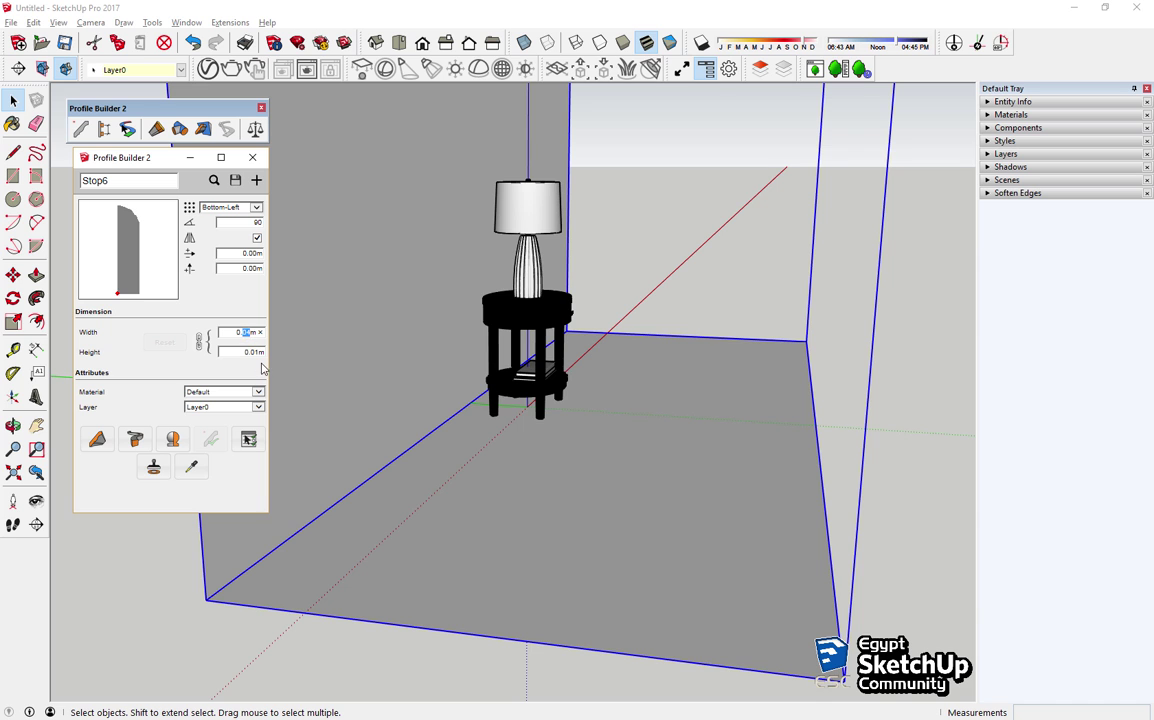
{"action": "left_click", "coordinate": [240, 332]}
{"action": "type", "text": "1"}
{"action": "left_click", "coordinate": [97, 439]}
{"action": "left_click", "coordinate": [207, 600]}
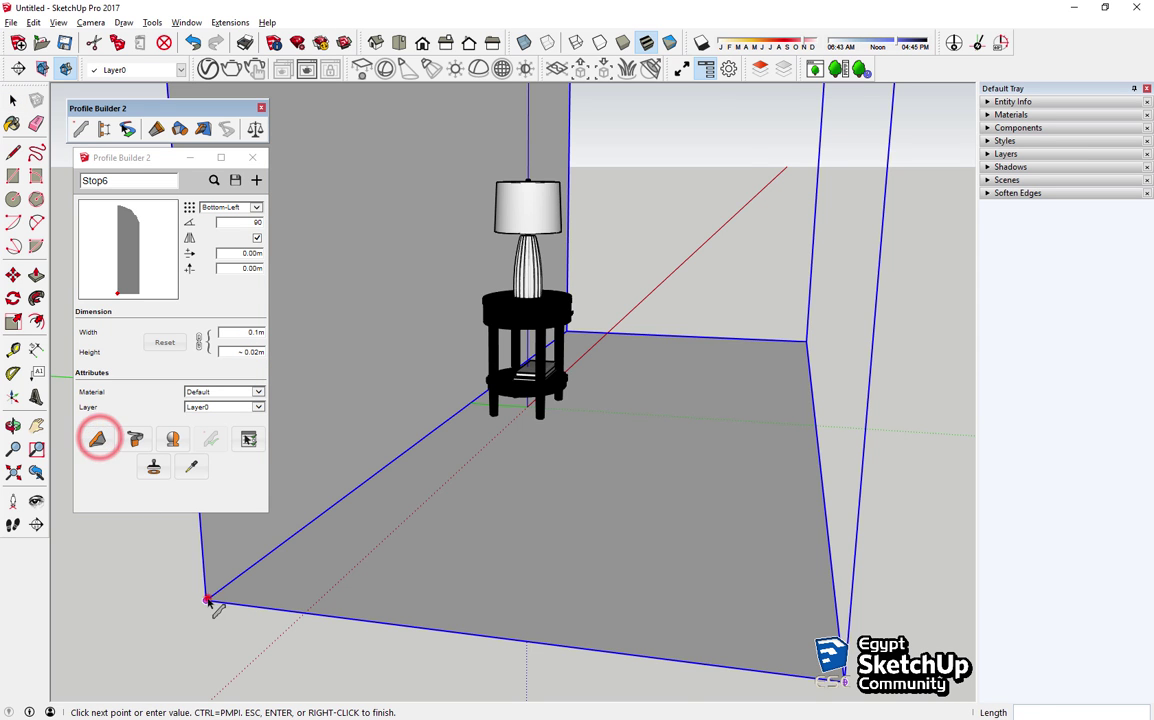
{"action": "mouse_move", "coordinate": [211, 603]}
{"action": "middle_mouse_down"}
{"action": "mouse_move", "coordinate": [275, 456]}
{"action": "mouse_move", "coordinate": [841, 440]}
{"action": "middle_mouse_up"}
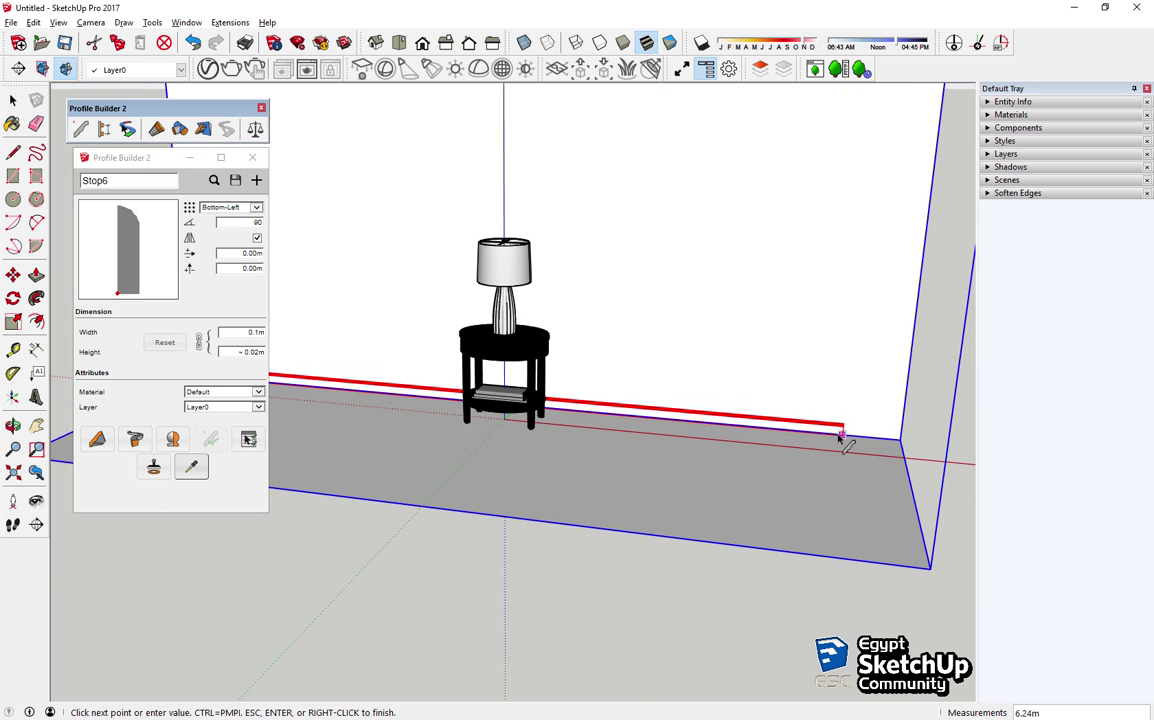
{"action": "double_click", "coordinate": [900, 441]}
Step: Check the baseboard near the table base, close the profile editor and view the room from above
{"action": "middle_click_drag", "start_coordinate": [335, 471], "coordinate": [624, 345]}
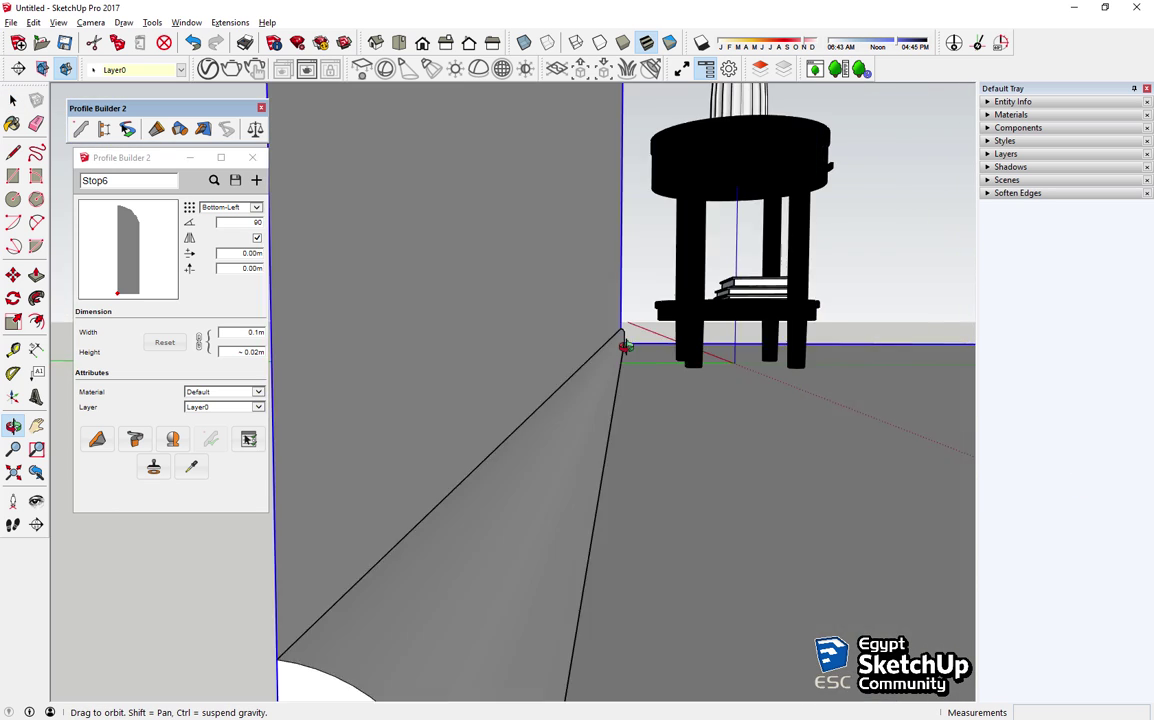
{"action": "scroll", "coordinate": [624, 345], "scroll_direction": "down", "scroll_amount": 3}
{"action": "scroll", "coordinate": [613, 340], "scroll_direction": "down", "scroll_amount": 5}
{"action": "scroll", "coordinate": [451, 404], "scroll_direction": "down", "scroll_amount": 2}
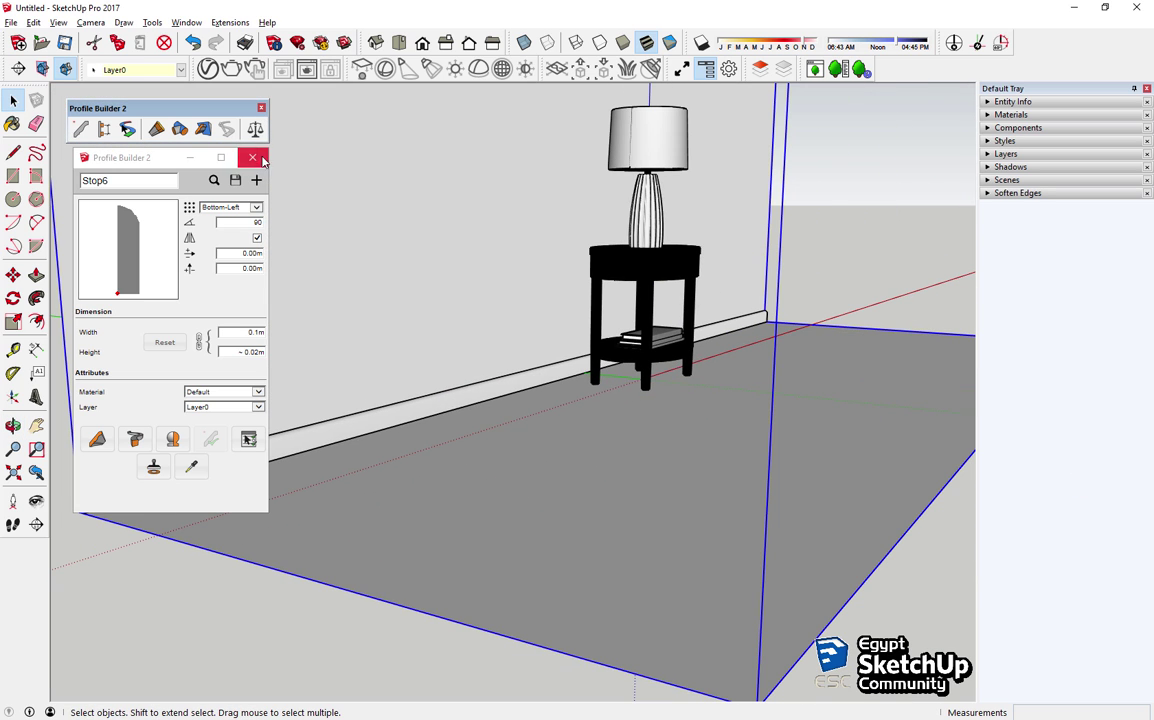
{"action": "left_click", "coordinate": [263, 161]}
{"action": "mouse_move", "coordinate": [252, 157]}
{"action": "middle_mouse_down"}
{"action": "mouse_move", "coordinate": [640, 716]}
{"action": "mouse_move", "coordinate": [600, 480]}
{"action": "mouse_move", "coordinate": [543, 433]}
{"action": "middle_mouse_up"}
{"action": "scroll", "coordinate": [600, 450], "scroll_direction": "up", "scroll_amount": 5}
Step: Sample the blak1 material from the table leg and paint the baseboard with it
{"action": "scroll", "coordinate": [545, 432], "scroll_direction": "up", "scroll_amount": 2}
{"action": "left_click", "coordinate": [545, 432]}
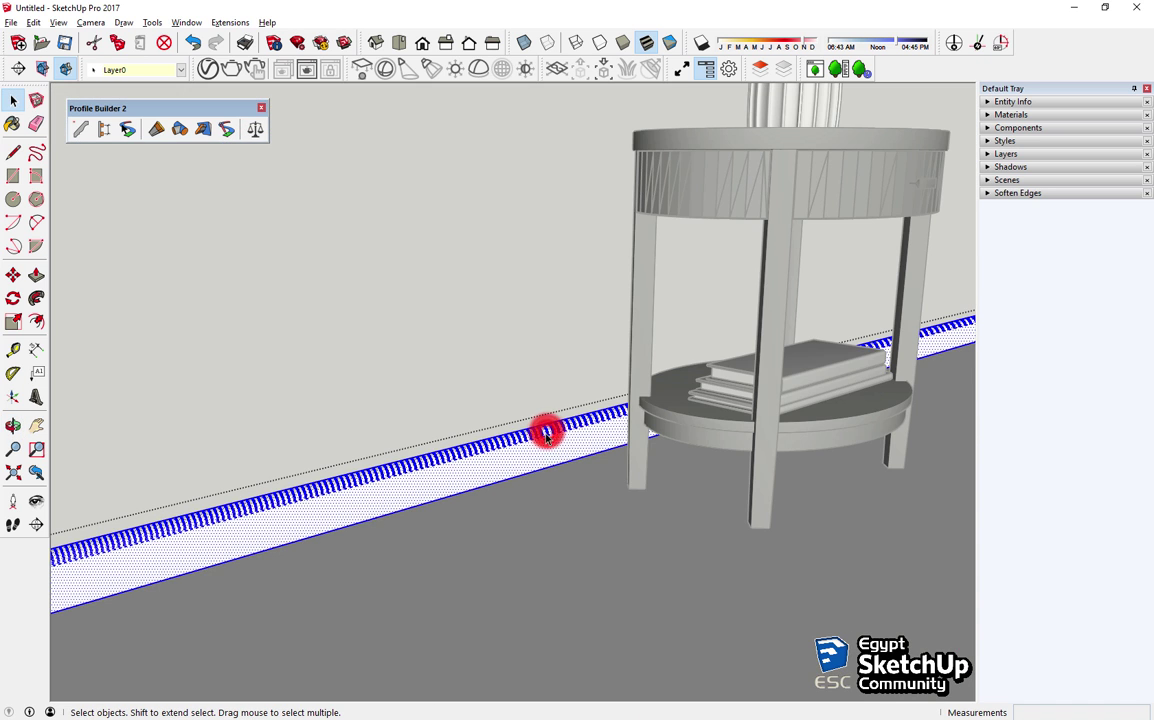
{"action": "key", "text": "b"}
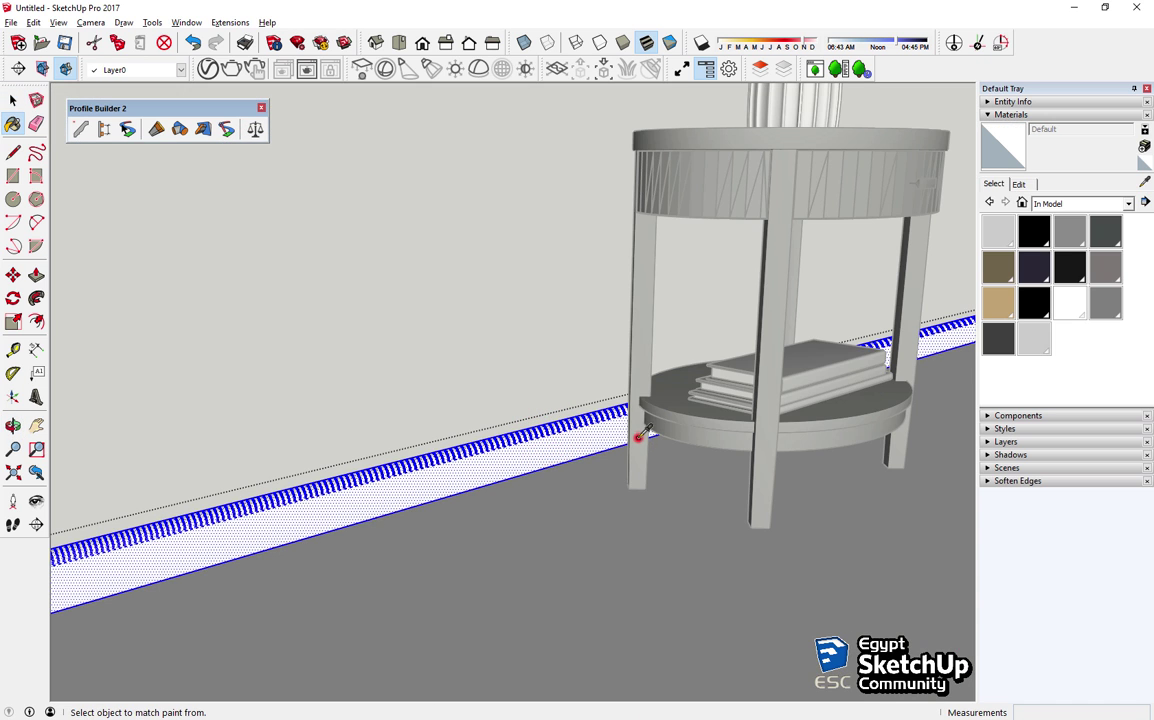
{"action": "scroll", "coordinate": [630, 340], "scroll_direction": "up", "scroll_amount": 2}
{"action": "left_click", "coordinate": [646, 288], "text": "alt"}
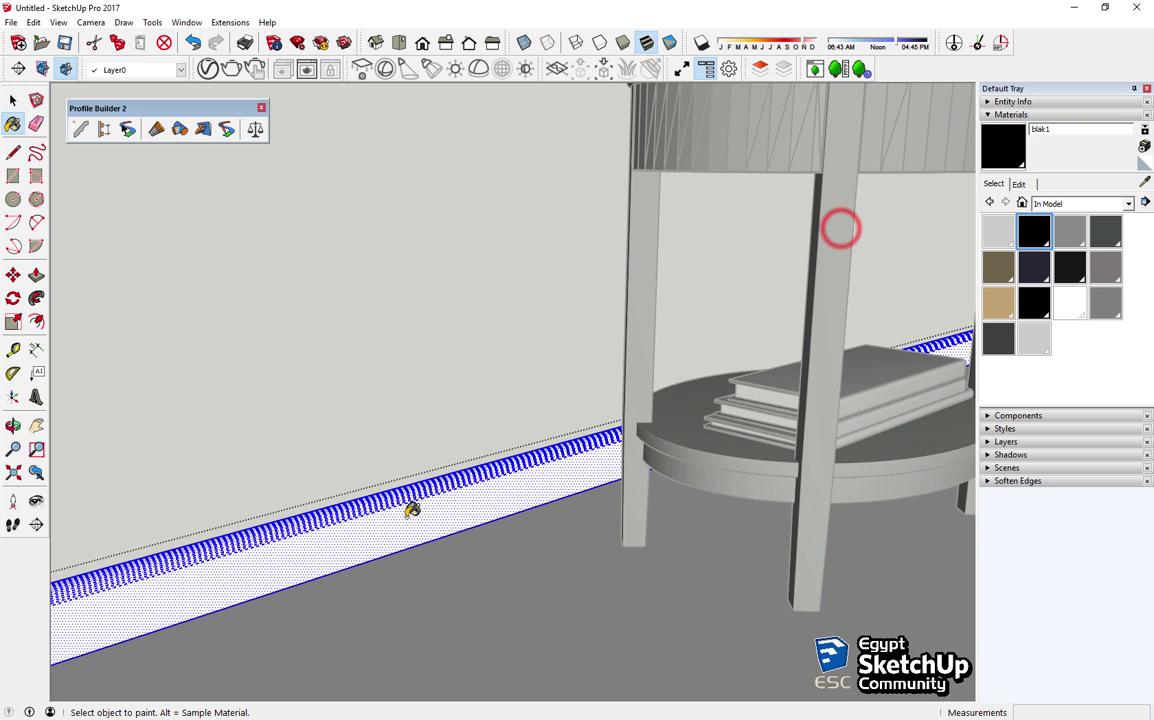
{"action": "left_click", "coordinate": [412, 510]}
{"action": "key", "text": "space"}
Step: View the whole wall and table, collapse the materials panel and close the Profile Builder toolbar
{"action": "scroll", "coordinate": [405, 505], "scroll_direction": "down", "scroll_amount": 5}
{"action": "scroll", "coordinate": [402, 500], "scroll_direction": "down", "scroll_amount": 4}
{"action": "mouse_move", "coordinate": [400, 497]}
{"action": "middle_mouse_down"}
{"action": "mouse_move", "coordinate": [262, 446]}
{"action": "mouse_move", "coordinate": [260, 612]}
{"action": "mouse_move", "coordinate": [469, 591]}
{"action": "mouse_move", "coordinate": [224, 303]}
{"action": "mouse_move", "coordinate": [449, 551]}
{"action": "mouse_move", "coordinate": [850, 455]}
{"action": "mouse_move", "coordinate": [907, 512]}
{"action": "middle_mouse_up"}
{"action": "left_click", "coordinate": [993, 115]}
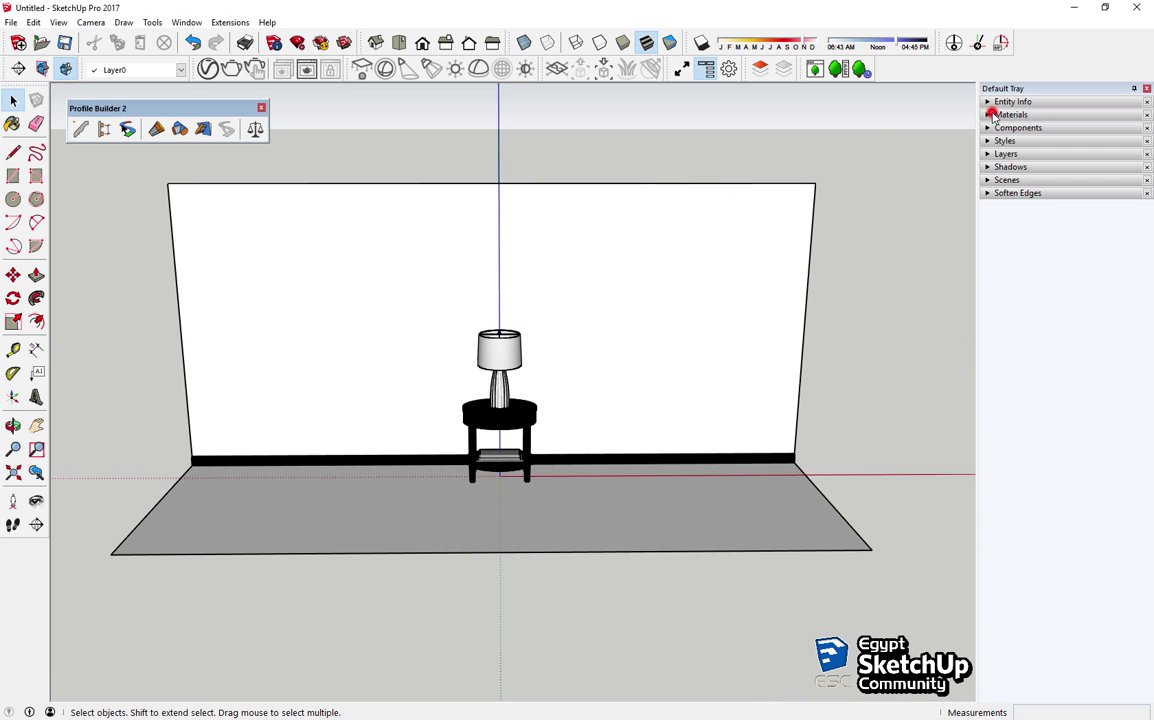
{"action": "left_click", "coordinate": [261, 107]}
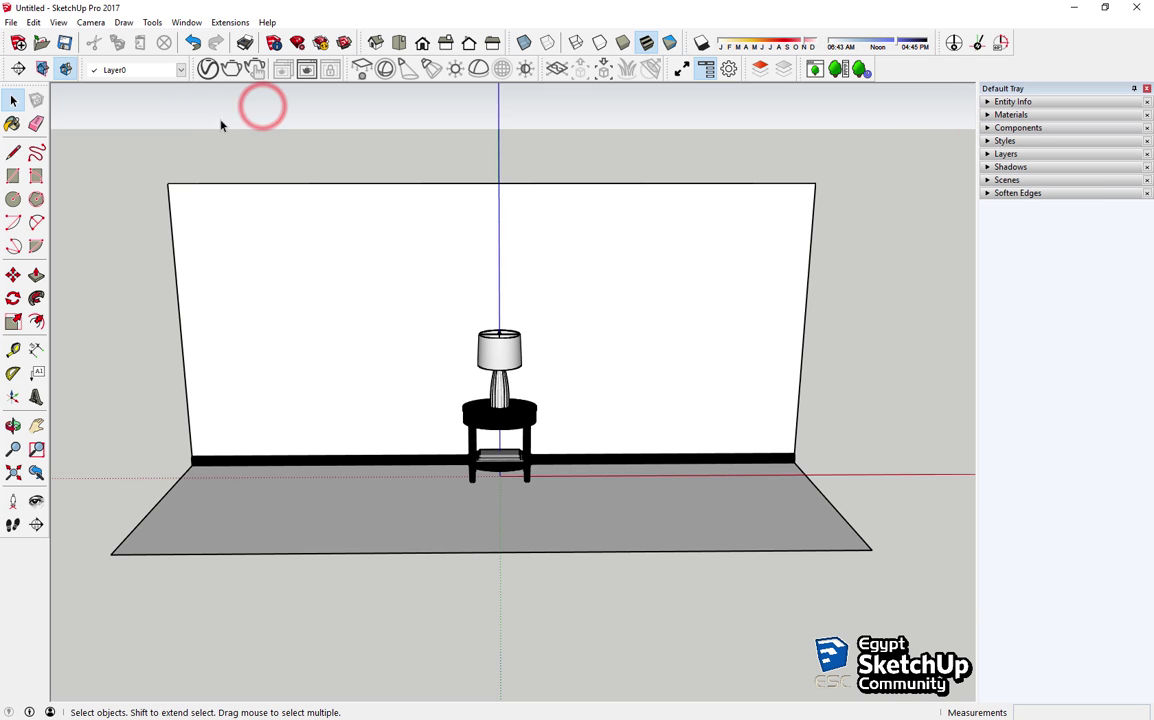
Step: Show the Fredo6 Tools toolbar and open the V-Ray Asset Editor beside the model
{"action": "right_click", "coordinate": [42, 148]}
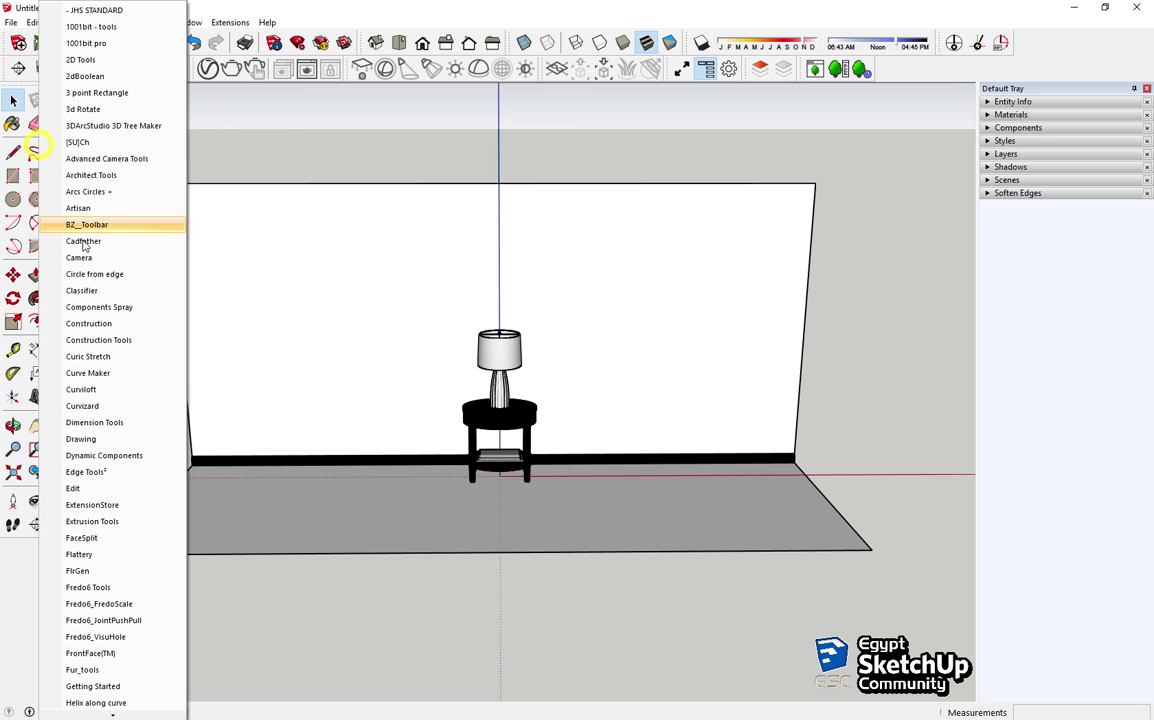
{"action": "left_click", "coordinate": [148, 589]}
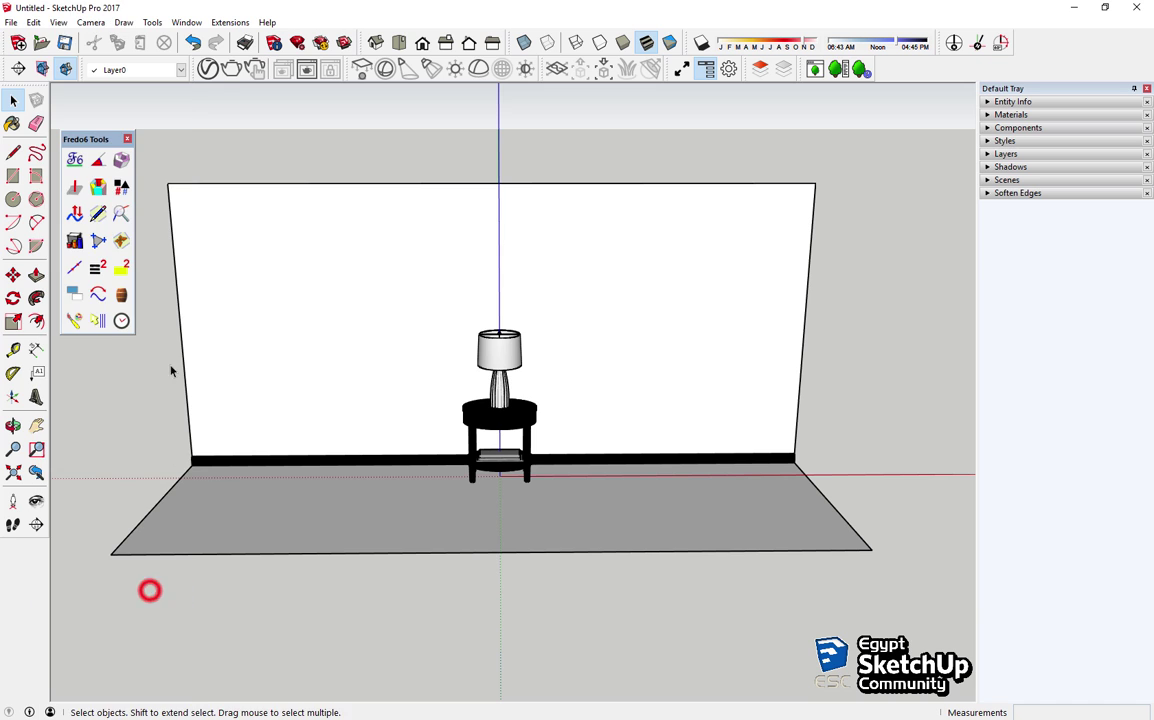
{"action": "left_click", "coordinate": [212, 72]}
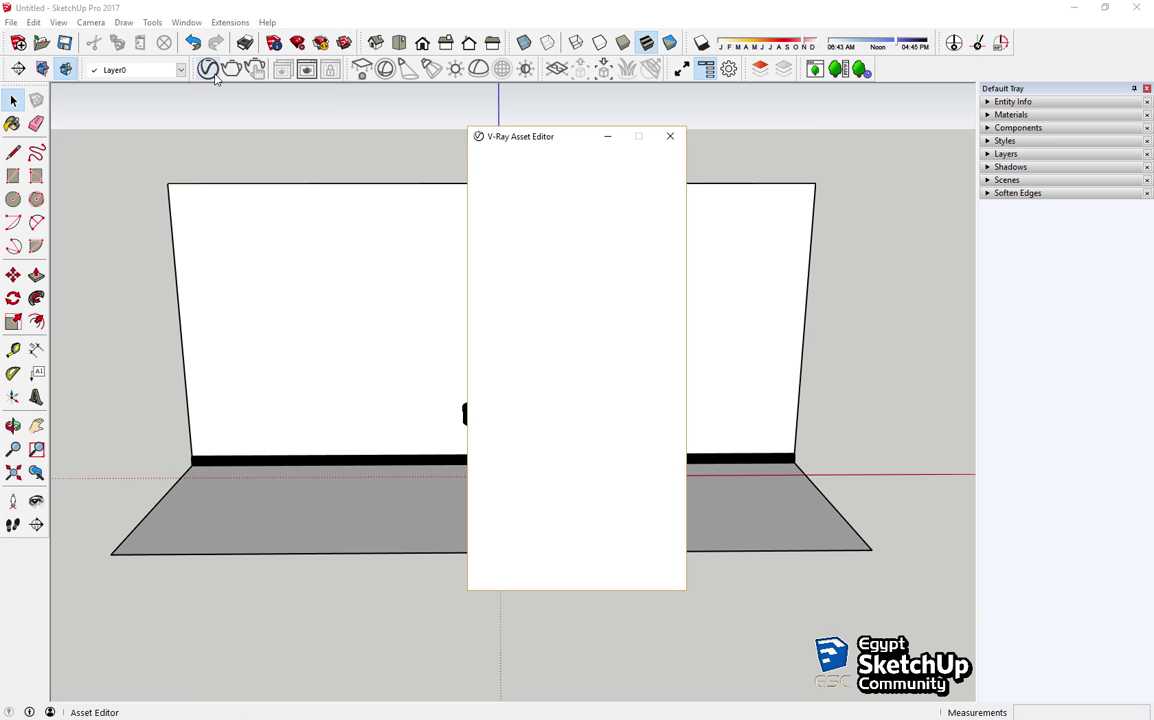
{"action": "mouse_move", "coordinate": [551, 136]}
{"action": "left_mouse_down"}
{"action": "mouse_move", "coordinate": [451, 121]}
{"action": "mouse_move", "coordinate": [768, 92]}
{"action": "left_mouse_up"}
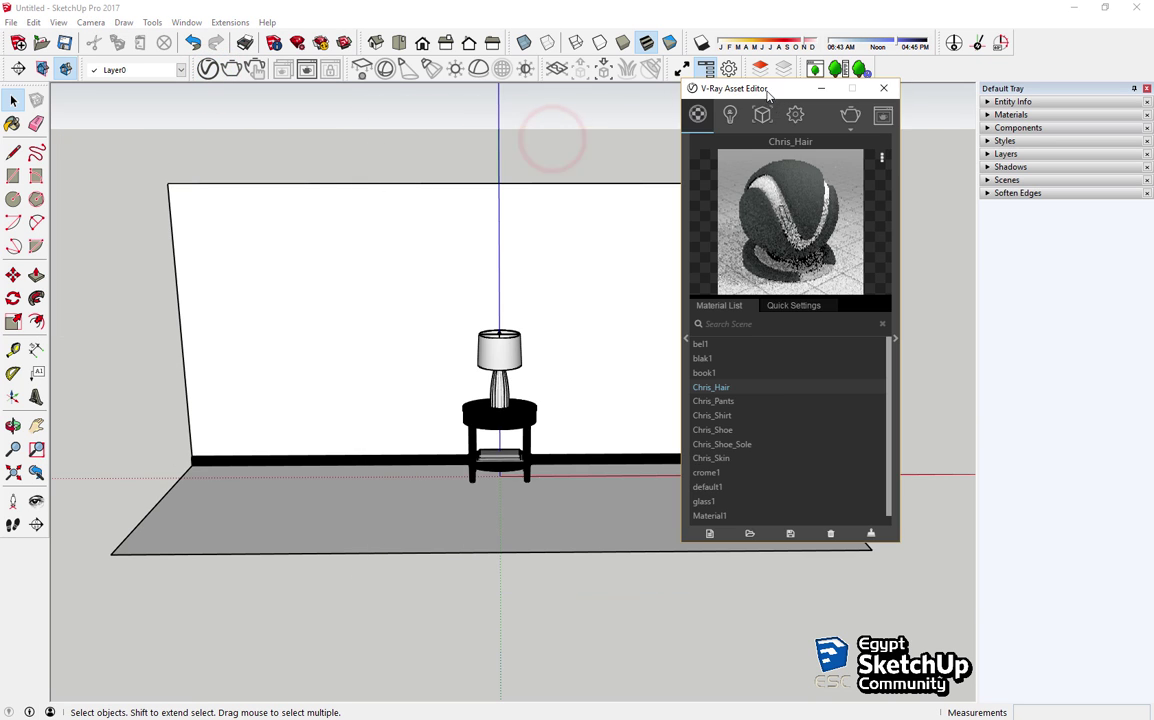
Step: Delete Chris_Pants, Chris_Shirt, Chris_Shoe, Chris_Shoe_Sole, Chris_Skin and Material1 from the V-Ray materials
{"action": "left_click", "coordinate": [829, 535]}
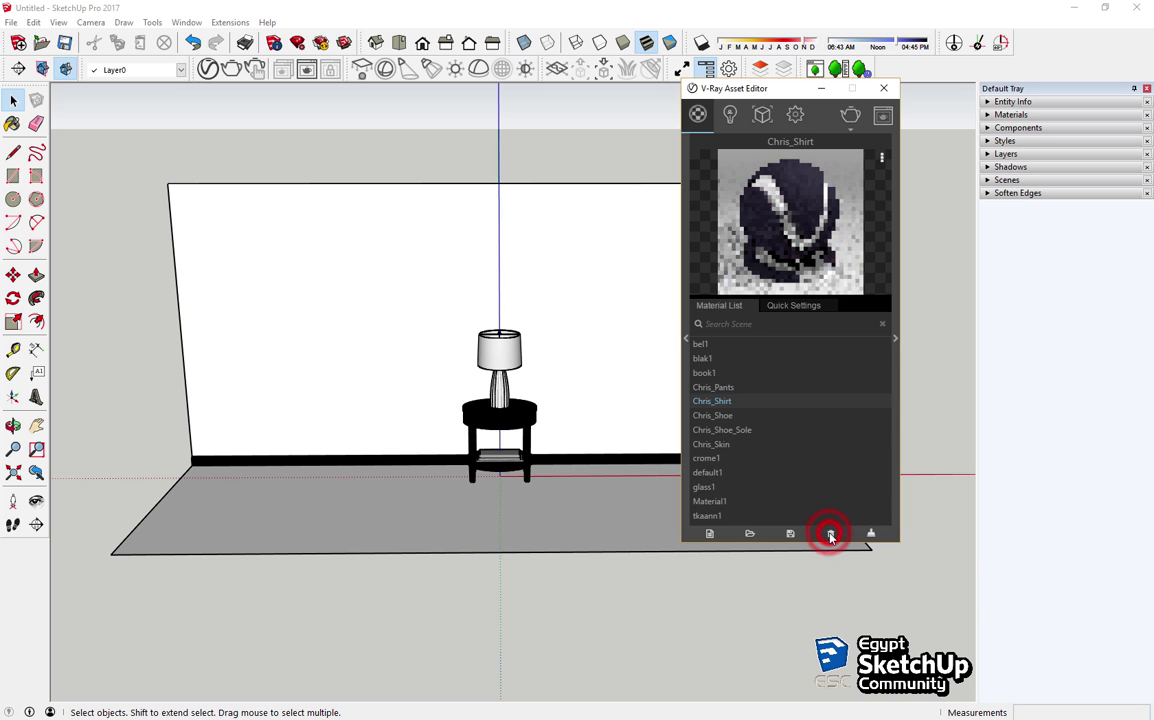
{"action": "left_click", "coordinate": [829, 535]}
{"action": "left_click", "coordinate": [829, 535]}
{"action": "left_click", "coordinate": [830, 535]}
{"action": "left_click", "coordinate": [830, 535]}
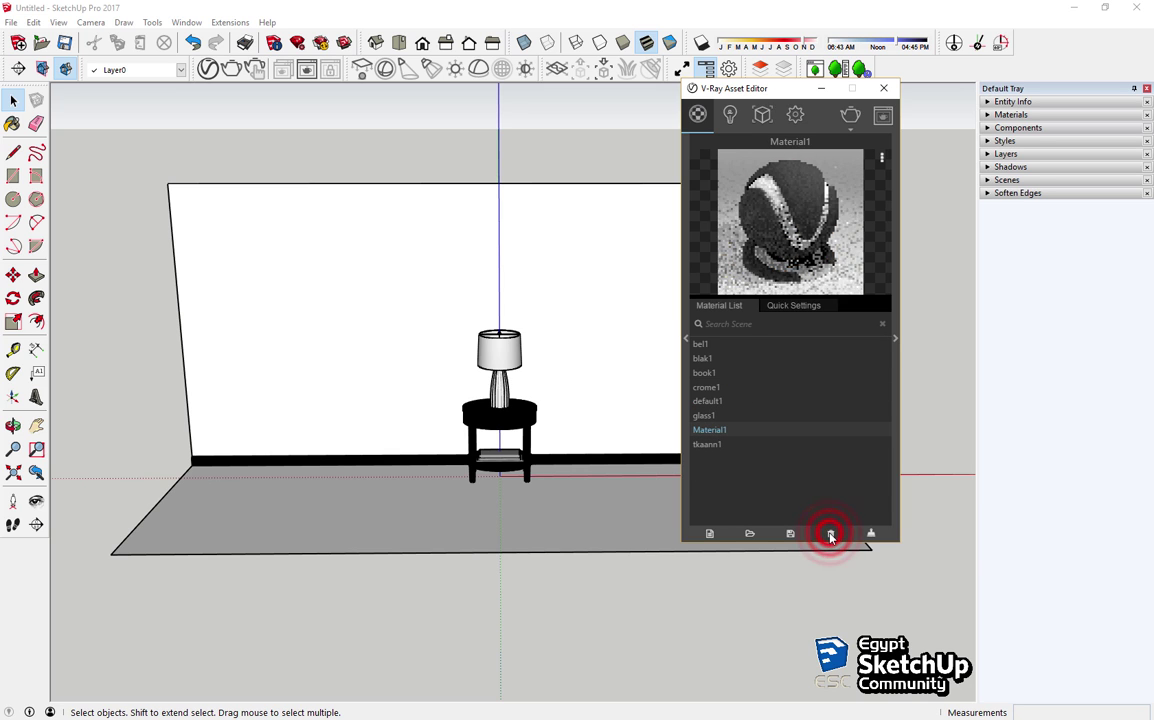
{"action": "left_click", "coordinate": [828, 535]}
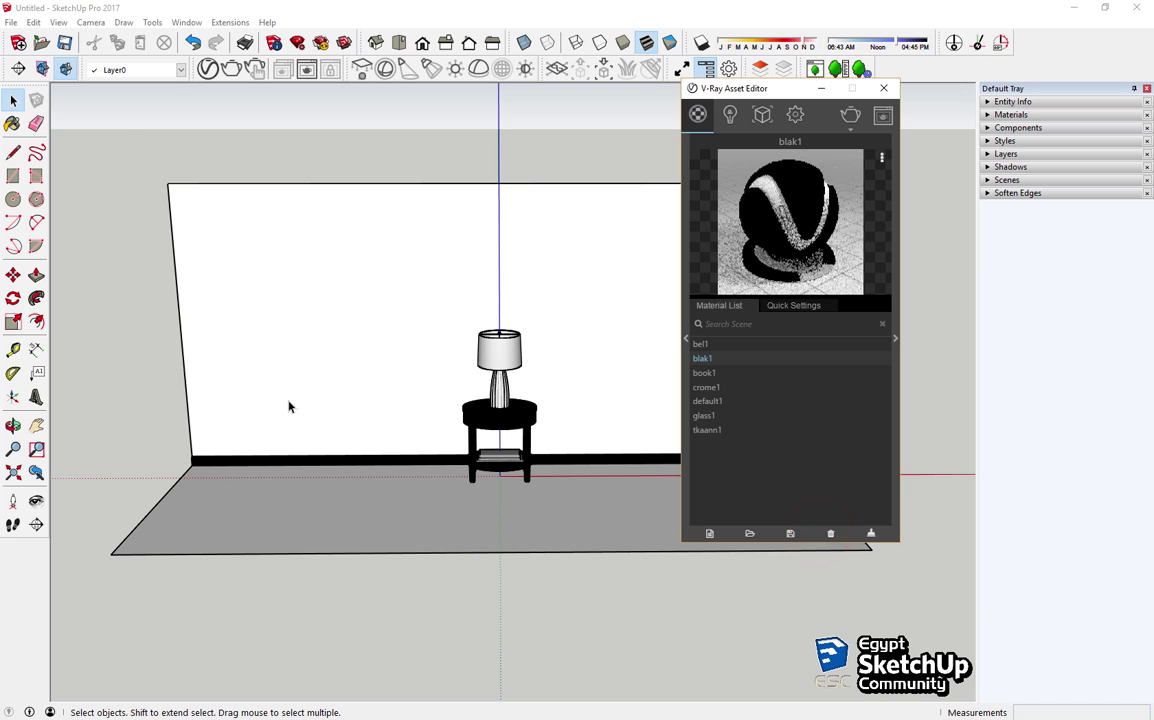
{"action": "middle_click_drag", "start_coordinate": [288, 406], "coordinate": [446, 414]}
{"action": "scroll", "coordinate": [505, 362], "scroll_direction": "up", "scroll_amount": 4}
Step: Open and then close the Model Info settings
{"action": "scroll", "coordinate": [505, 360], "scroll_direction": "up", "scroll_amount": 2}
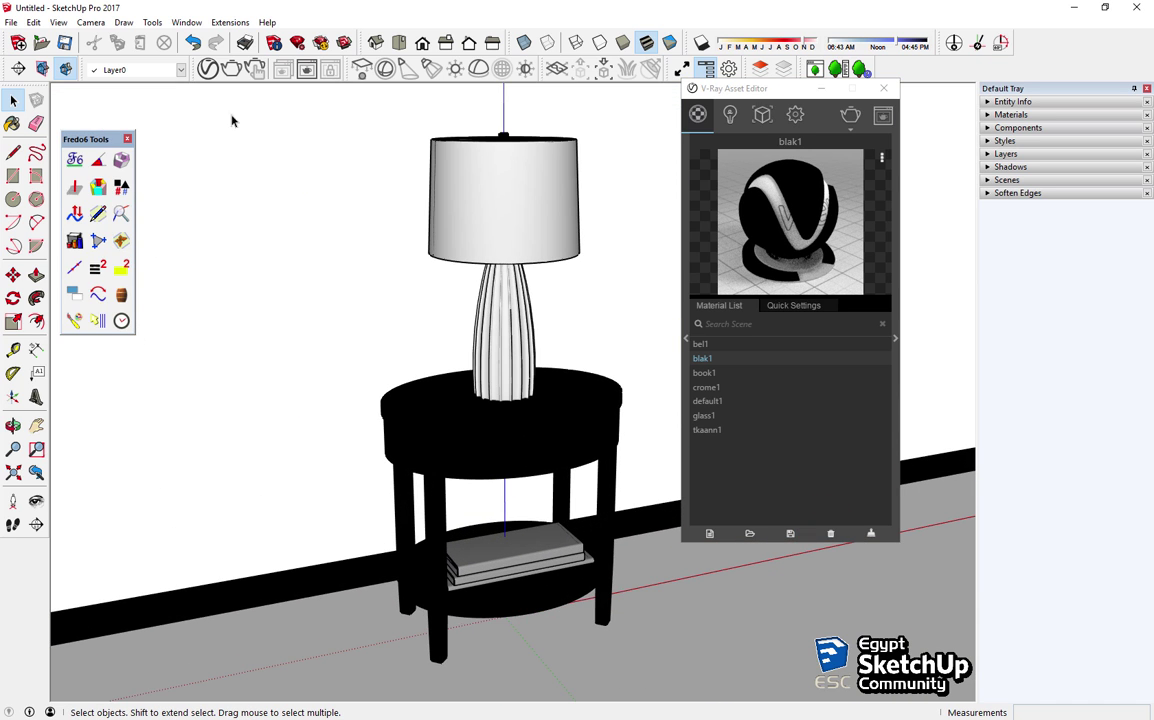
{"action": "left_click", "coordinate": [185, 22]}
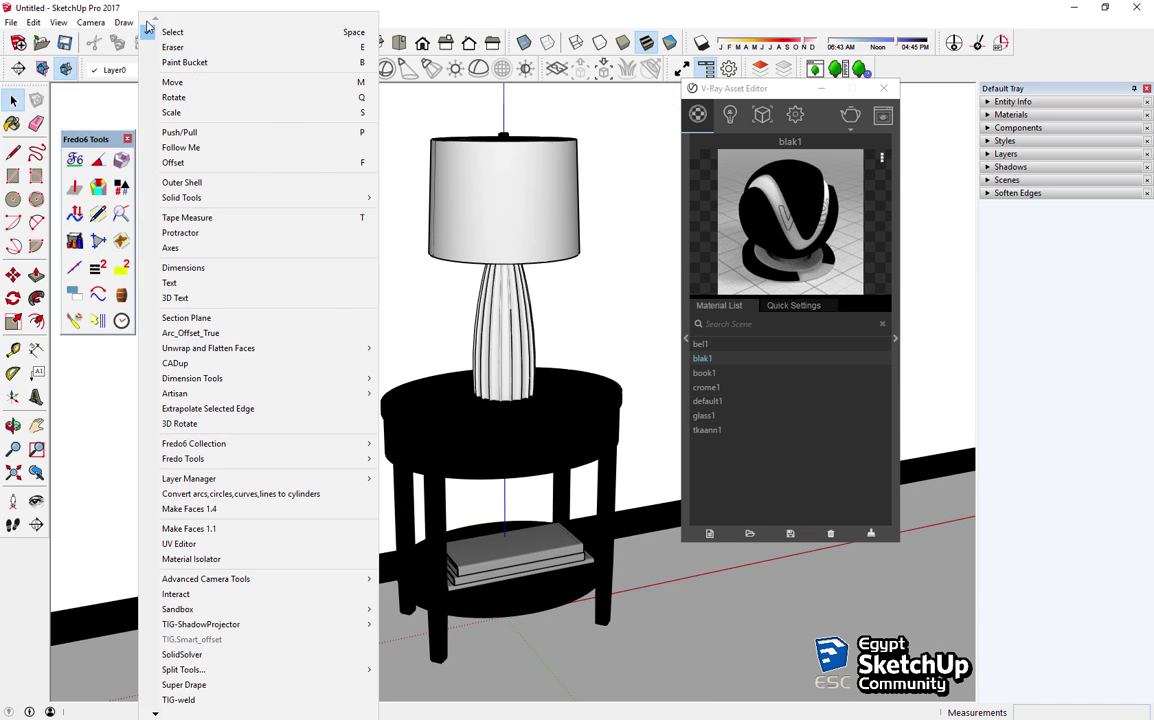
{"action": "left_click", "coordinate": [229, 94]}
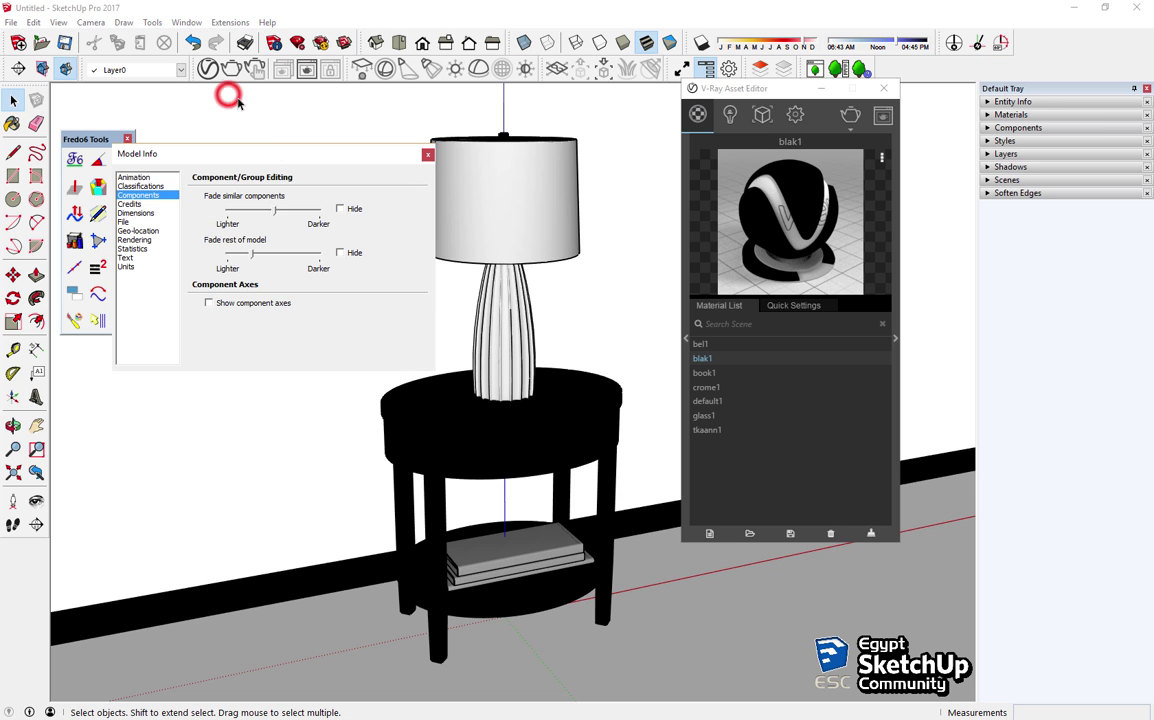
{"action": "left_click", "coordinate": [427, 155]}
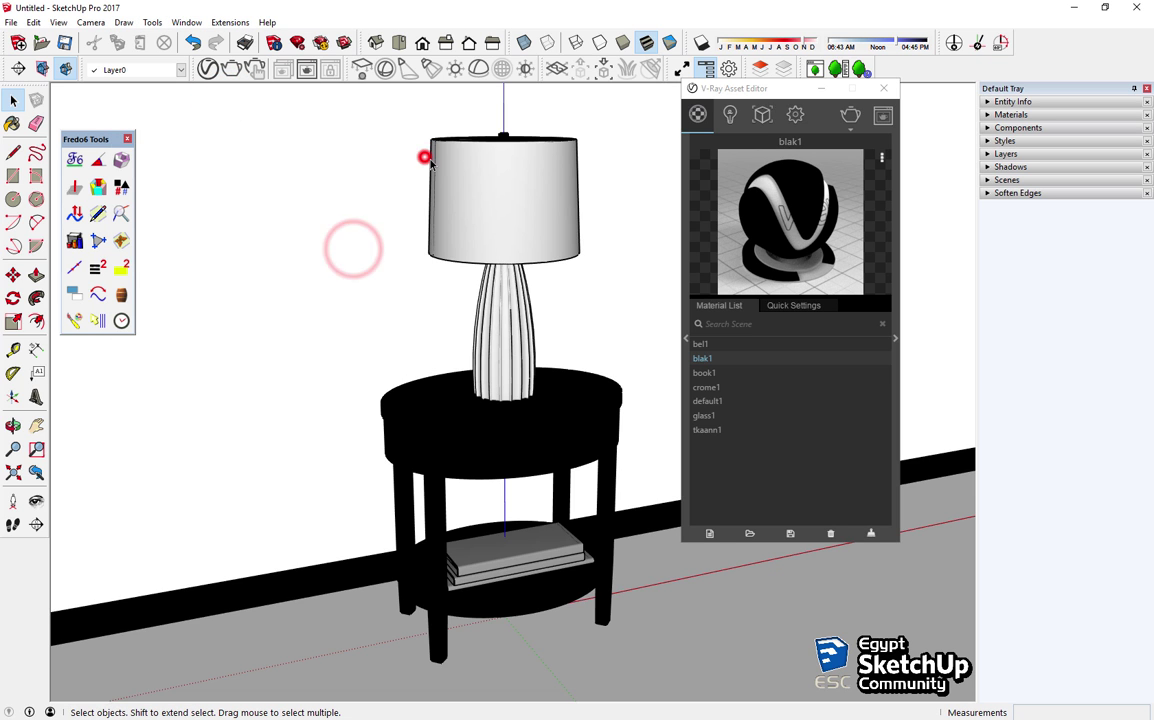
Step: Look down into the lampshade, open the lamp group and select its wire frame
{"action": "middle_click_drag", "start_coordinate": [455, 289], "coordinate": [470, 394]}
{"action": "scroll", "coordinate": [503, 317], "scroll_direction": "up", "scroll_amount": 5}
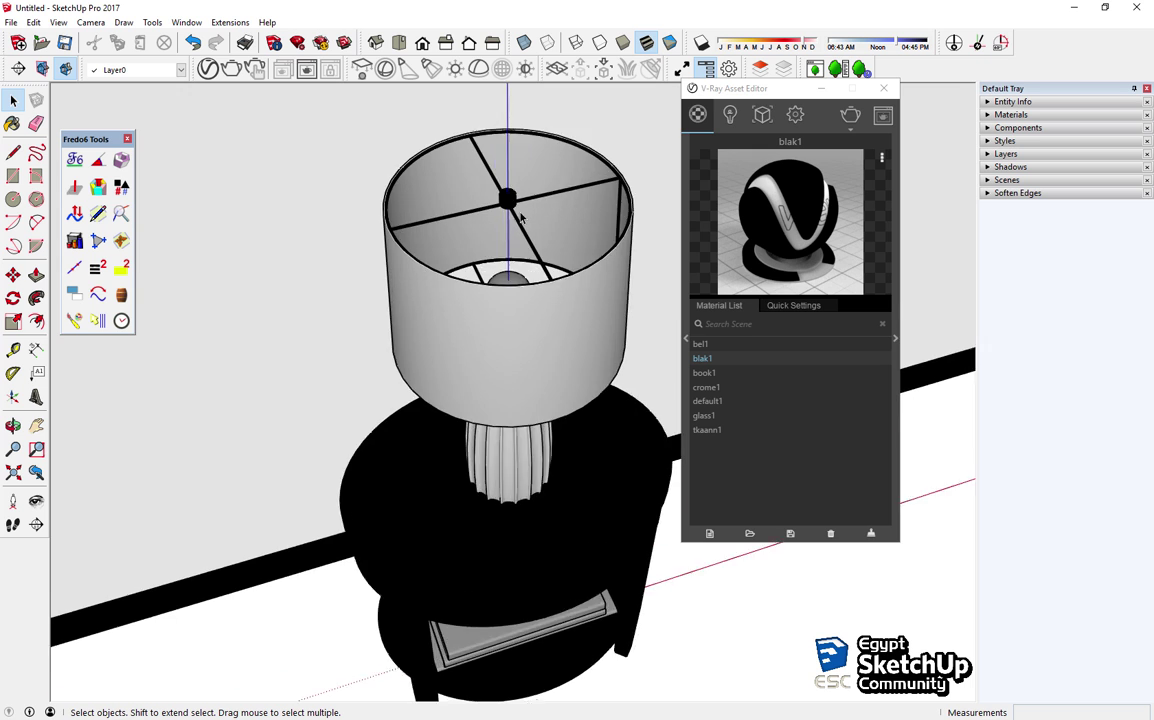
{"action": "middle_click_drag", "start_coordinate": [503, 317], "coordinate": [489, 379]}
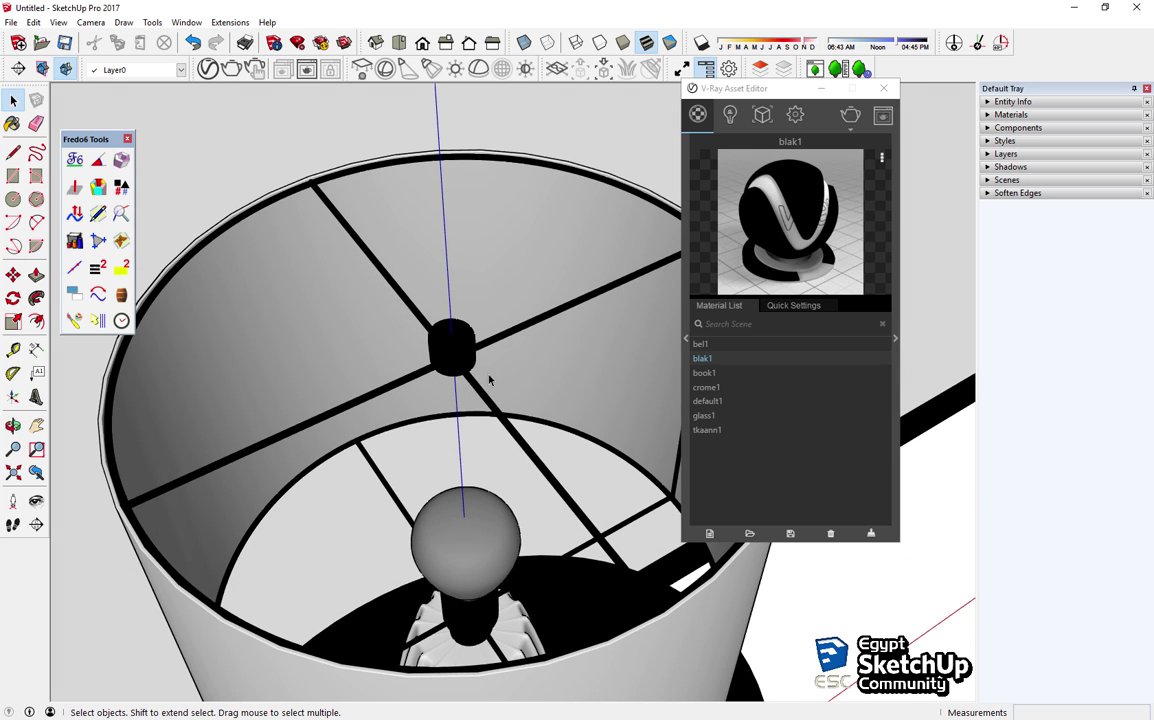
{"action": "left_click", "coordinate": [419, 375]}
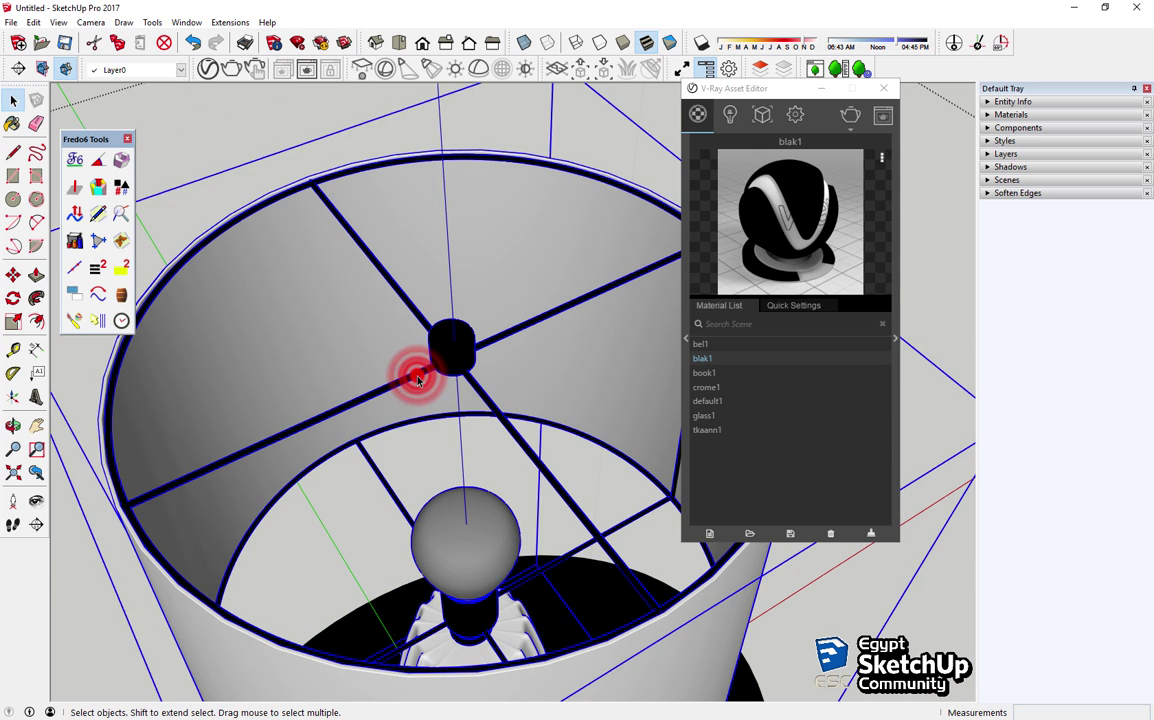
{"action": "double_click", "coordinate": [417, 376]}
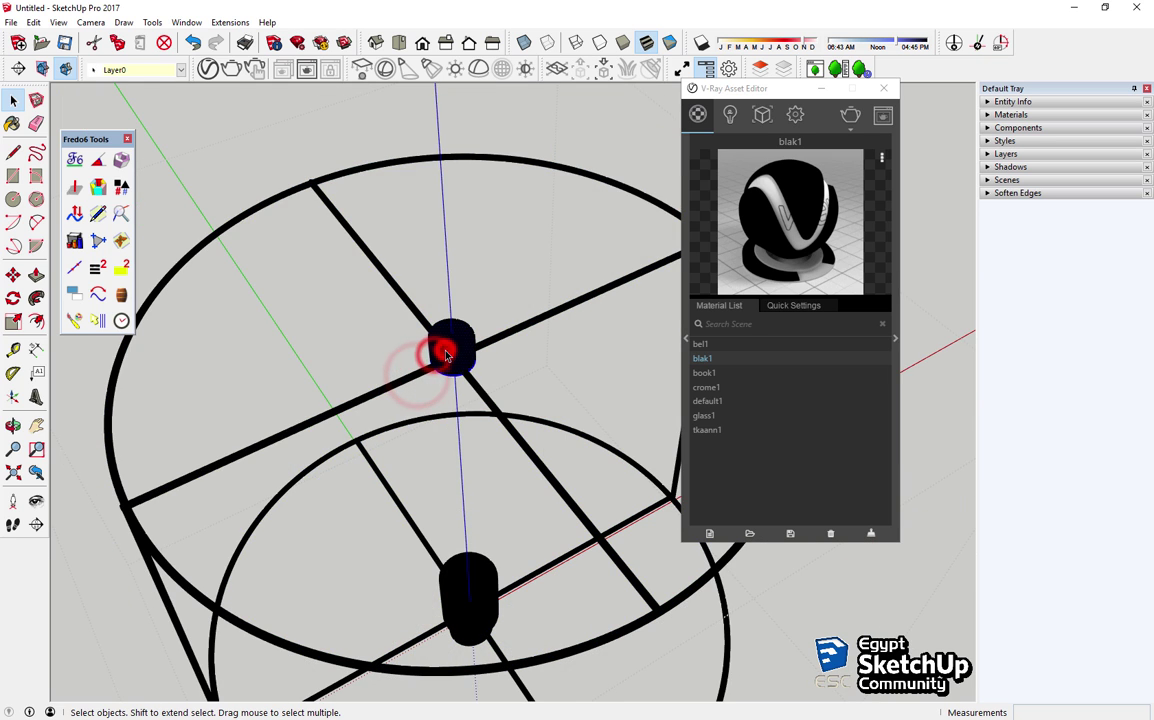
{"action": "left_click", "coordinate": [446, 355]}
Step: Orbit to a low side view of the lamp and expand V-Ray's material library categories
{"action": "scroll", "coordinate": [494, 481], "scroll_direction": "down", "scroll_amount": 3}
{"action": "mouse_move", "coordinate": [494, 481]}
{"action": "middle_mouse_down"}
{"action": "mouse_move", "coordinate": [469, 432]}
{"action": "mouse_move", "coordinate": [457, 289]}
{"action": "mouse_move", "coordinate": [405, 407]}
{"action": "mouse_move", "coordinate": [381, 515]}
{"action": "middle_mouse_up"}
{"action": "scroll", "coordinate": [392, 305], "scroll_direction": "up", "scroll_amount": 2}
{"action": "scroll", "coordinate": [407, 236], "scroll_direction": "up", "scroll_amount": 3}
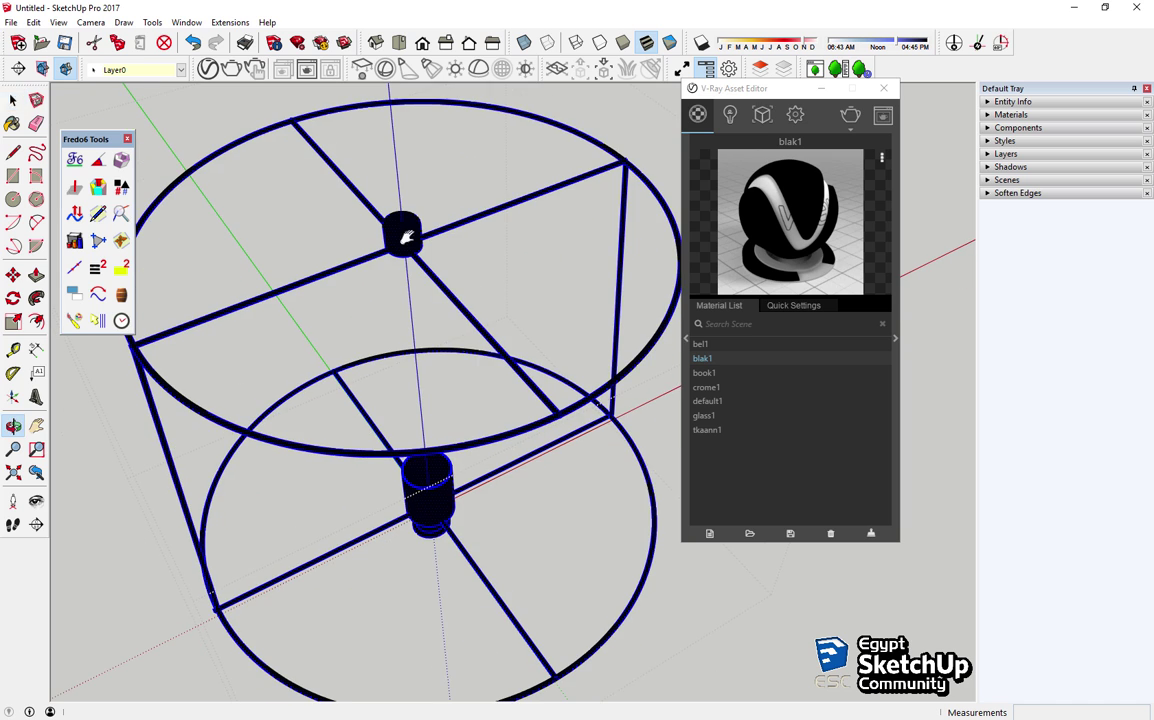
{"action": "left_click", "coordinate": [686, 339]}
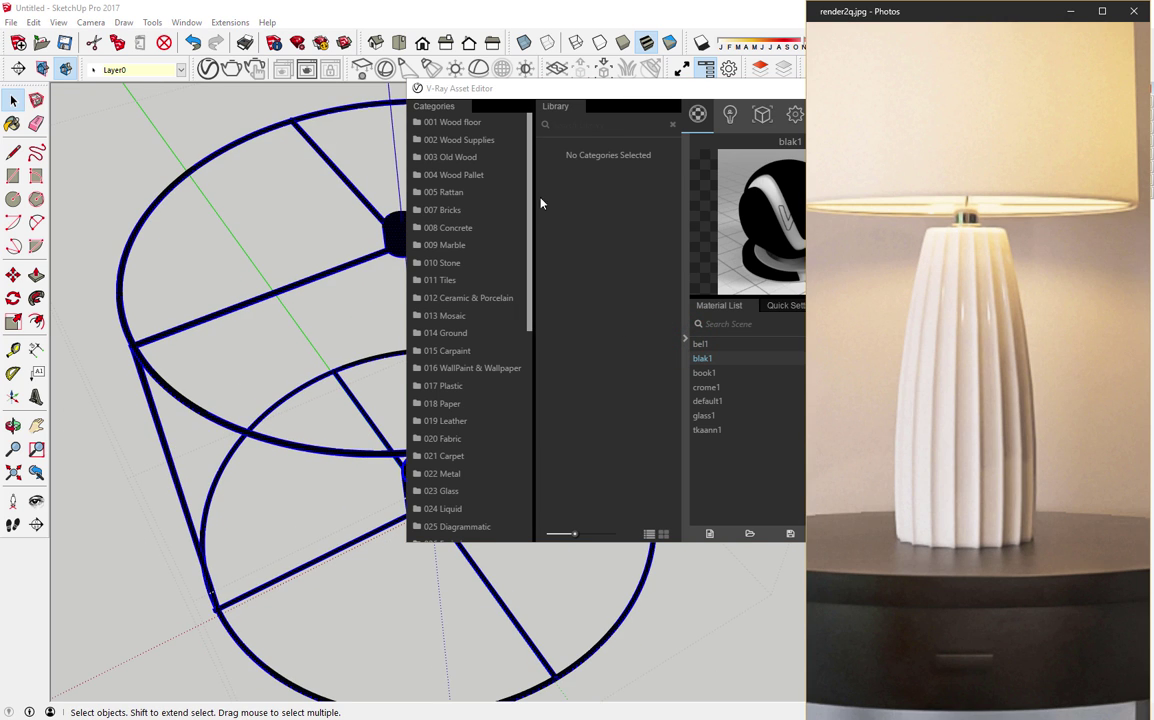
Step: Enlarge the library material thumbnails and scroll through the V-Ray material library
{"action": "left_click_drag", "start_coordinate": [528, 322], "coordinate": [530, 360]}
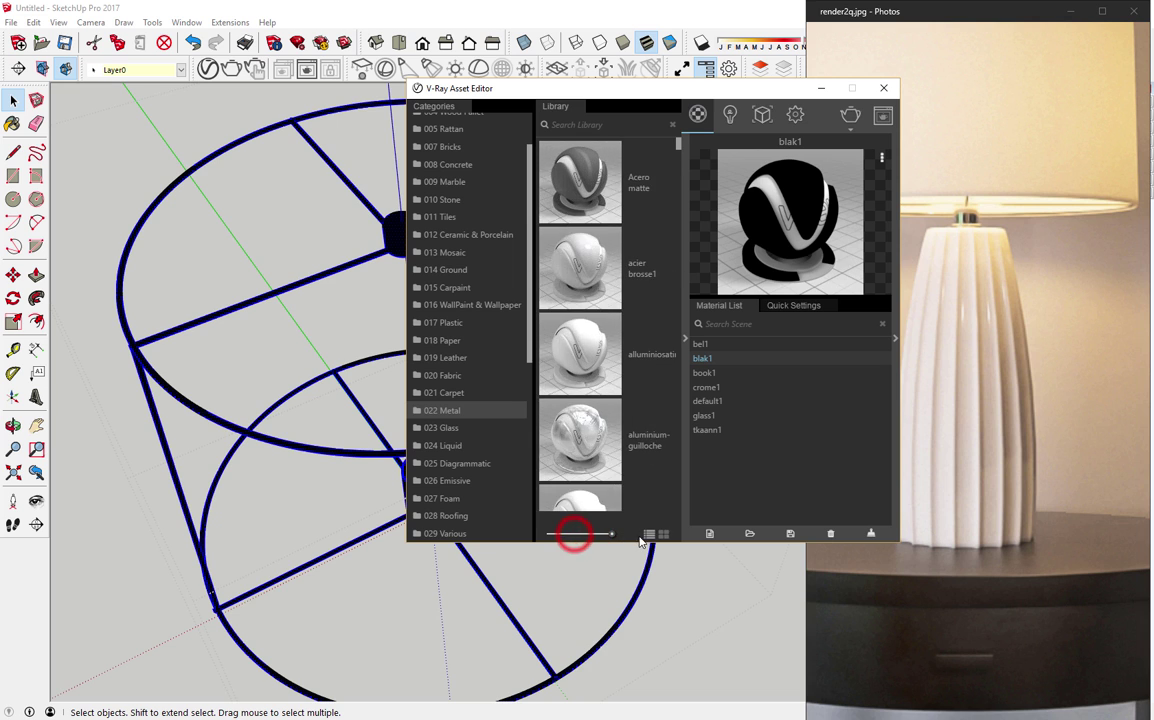
{"action": "left_click_drag", "start_coordinate": [575, 537], "coordinate": [611, 534]}
{"action": "scroll", "coordinate": [617, 362], "scroll_direction": "down", "scroll_amount": 2}
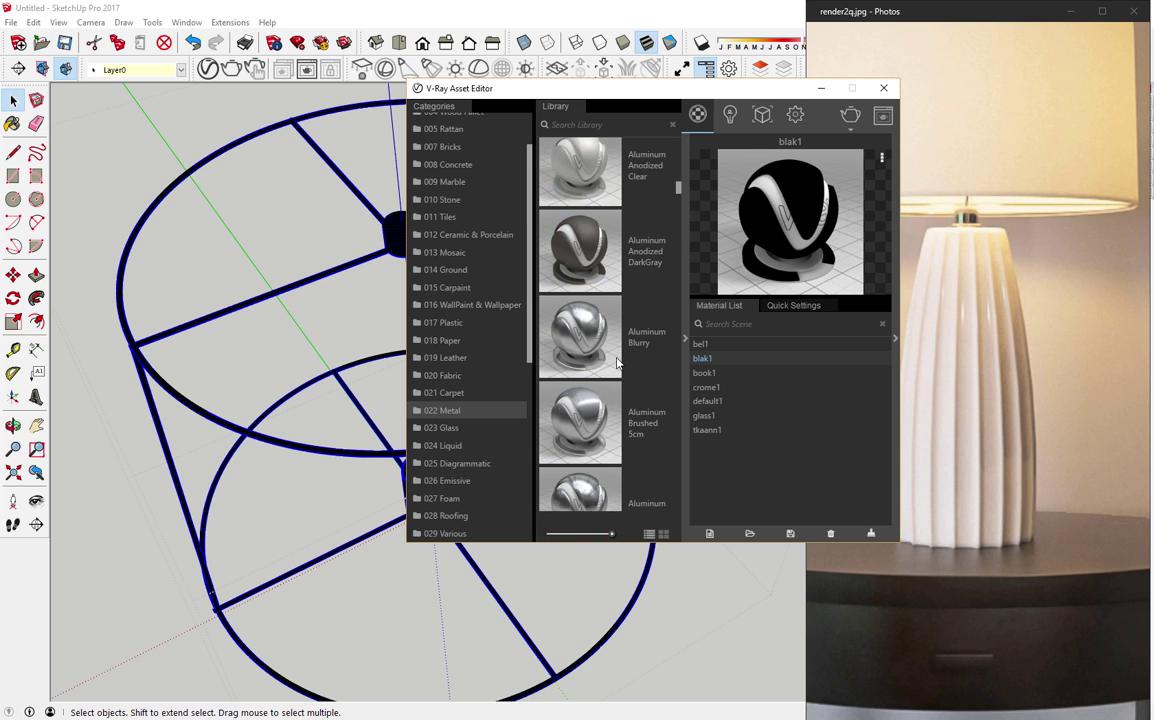
{"action": "scroll", "coordinate": [617, 362], "scroll_direction": "down", "scroll_amount": 2}
{"action": "scroll", "coordinate": [617, 362], "scroll_direction": "down", "scroll_amount": 2}
{"action": "scroll", "coordinate": [617, 362], "scroll_direction": "down", "scroll_amount": 2}
{"action": "scroll", "coordinate": [617, 362], "scroll_direction": "down", "scroll_amount": 2}
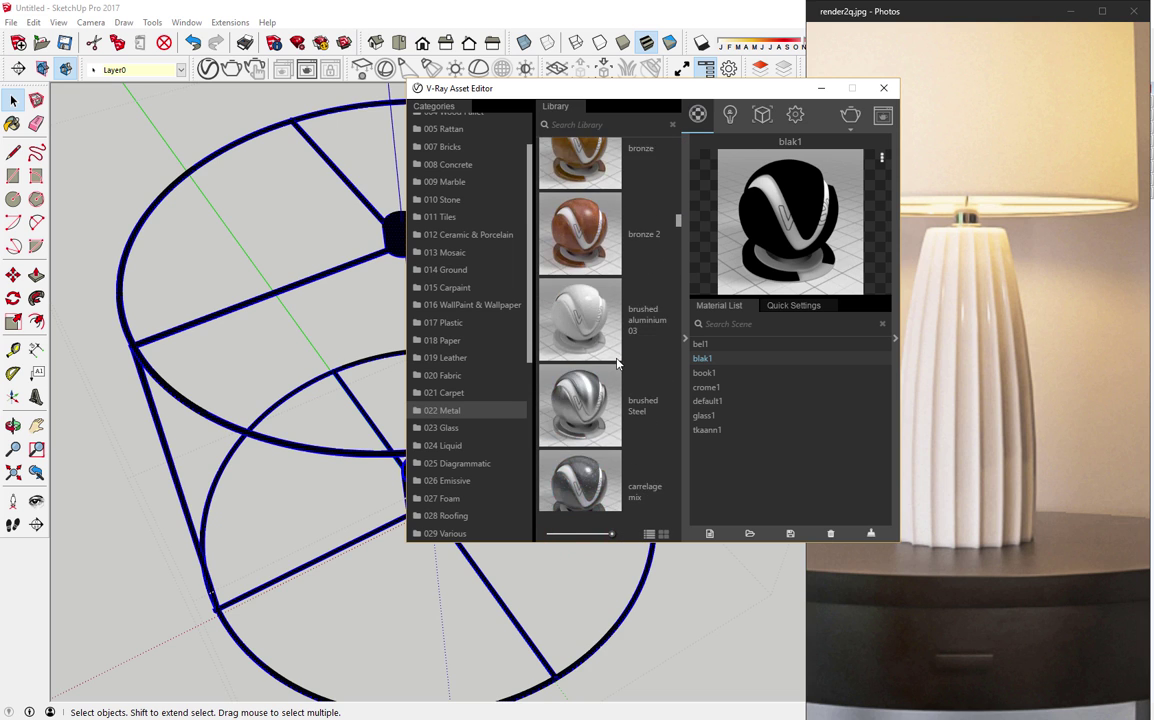
{"action": "scroll", "coordinate": [617, 362], "scroll_direction": "down", "scroll_amount": 2}
{"action": "left_click_drag", "start_coordinate": [679, 228], "coordinate": [693, 342]}
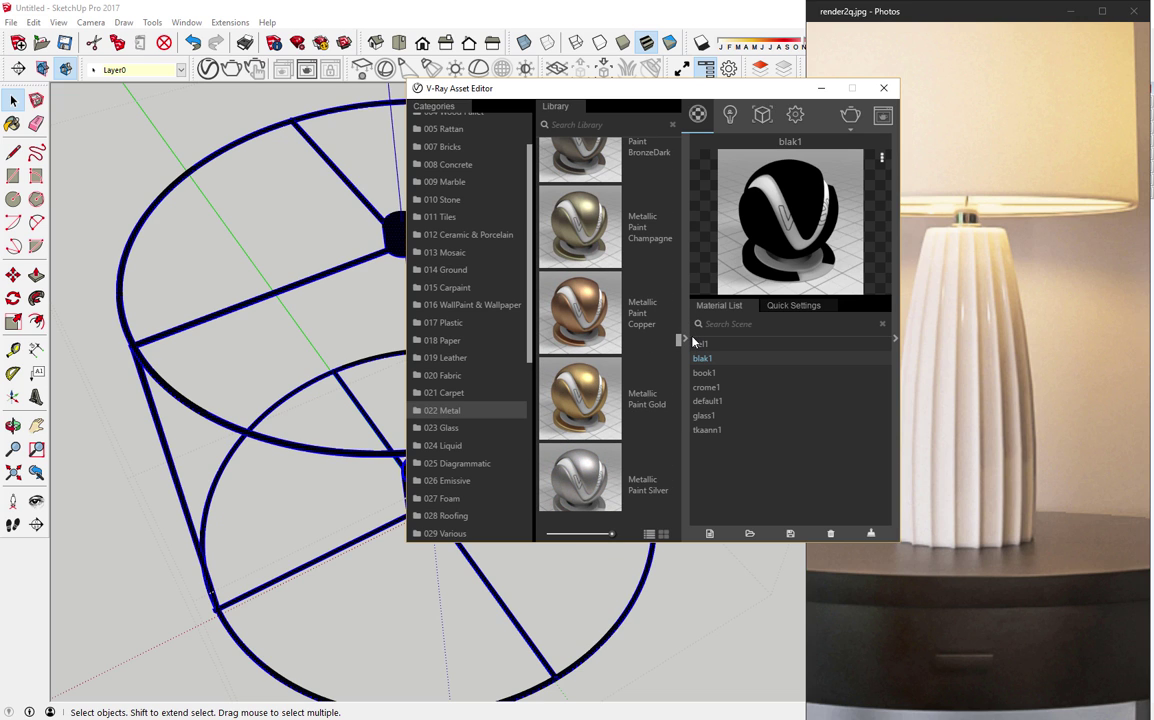
Step: Add Metallic_Paint_Gold to the scene materials and apply it to the selected wire frame
{"action": "left_click_drag", "start_coordinate": [591, 395], "coordinate": [751, 490]}
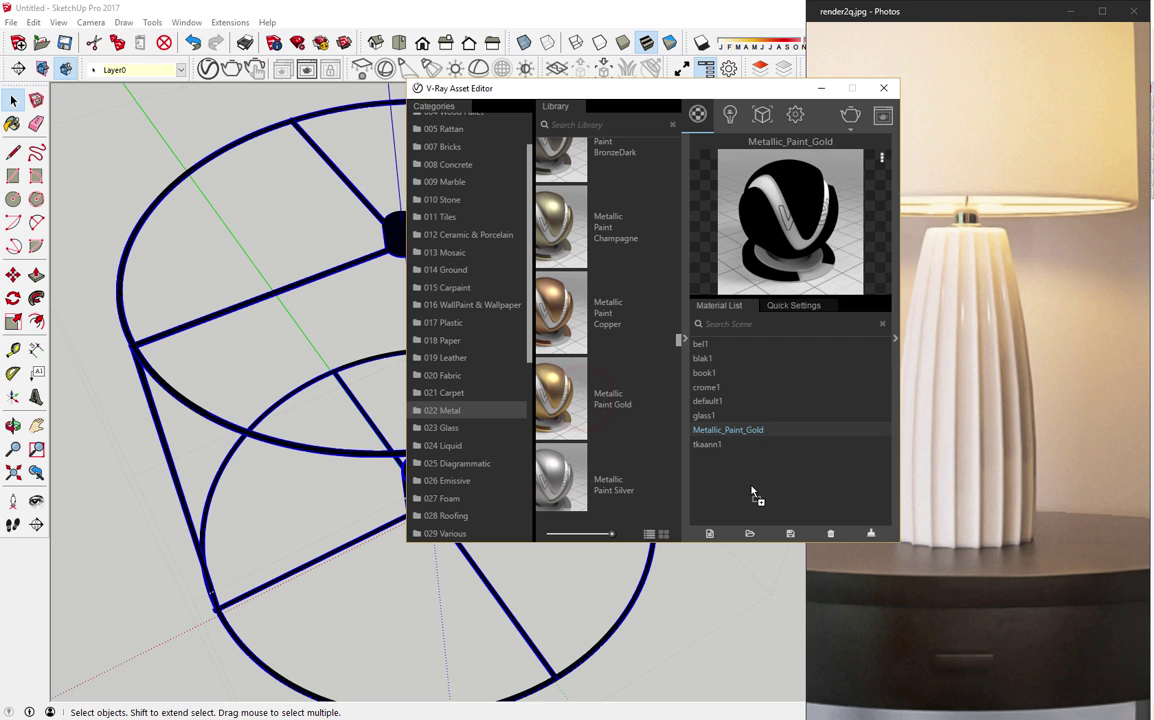
{"action": "right_click", "coordinate": [735, 432]}
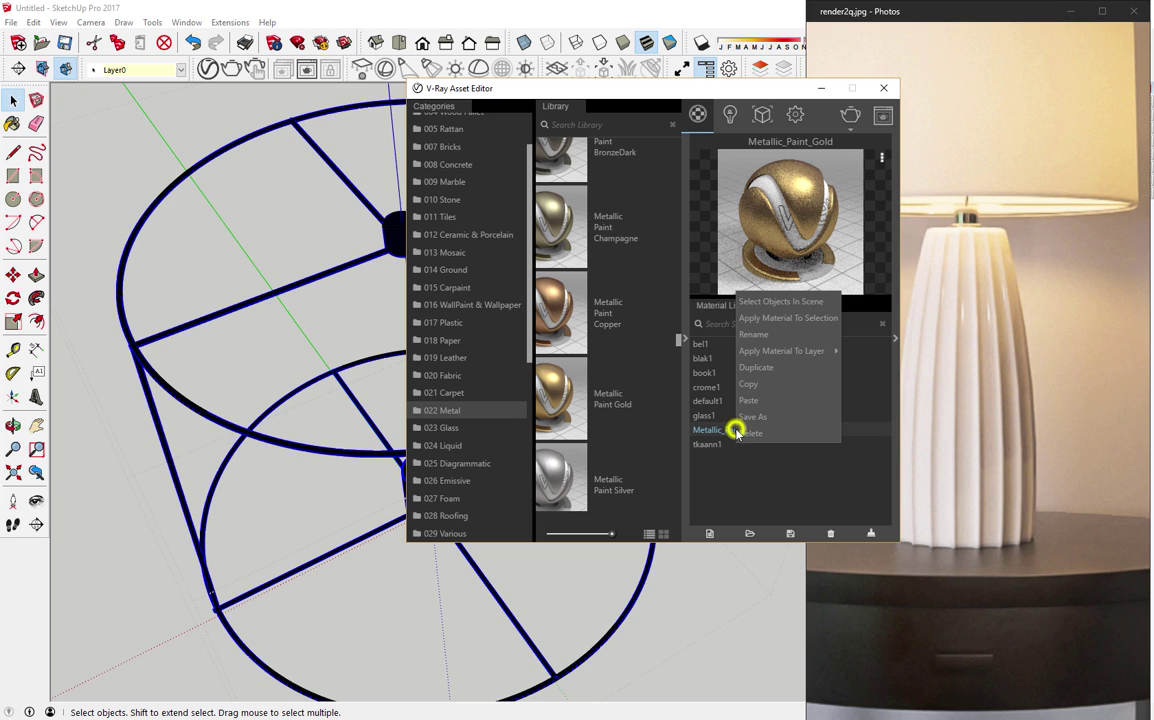
{"action": "left_click", "coordinate": [797, 327]}
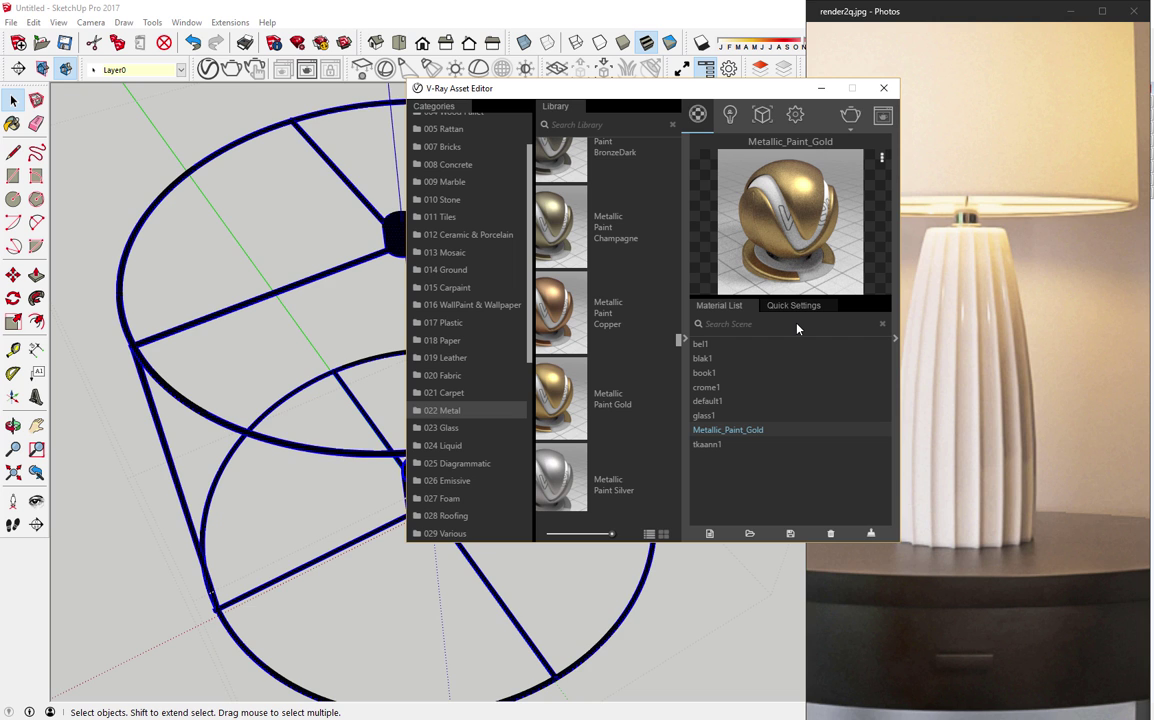
{"action": "left_click", "coordinate": [682, 342]}
Step: Select the lampshade cylinder and re-expand the V-Ray material library
{"action": "mouse_move", "coordinate": [366, 368]}
{"action": "middle_mouse_down"}
{"action": "mouse_move", "coordinate": [381, 476]}
{"action": "mouse_move", "coordinate": [405, 378]}
{"action": "middle_mouse_up"}
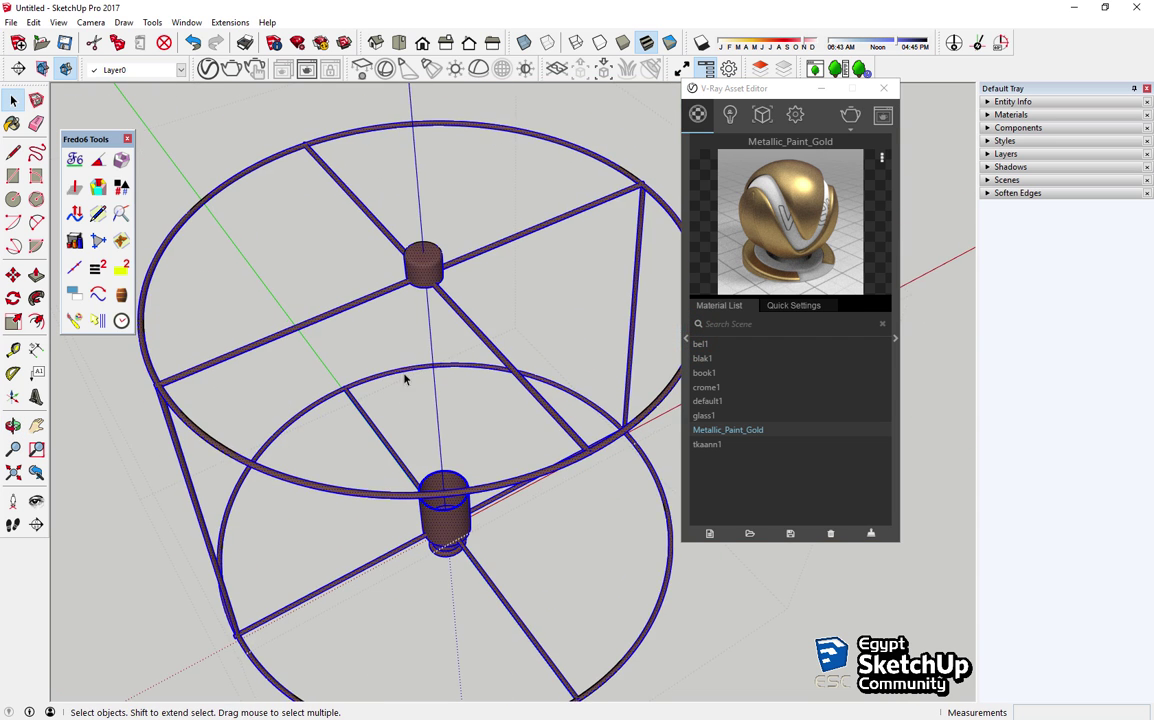
{"action": "double_click", "coordinate": [464, 500]}
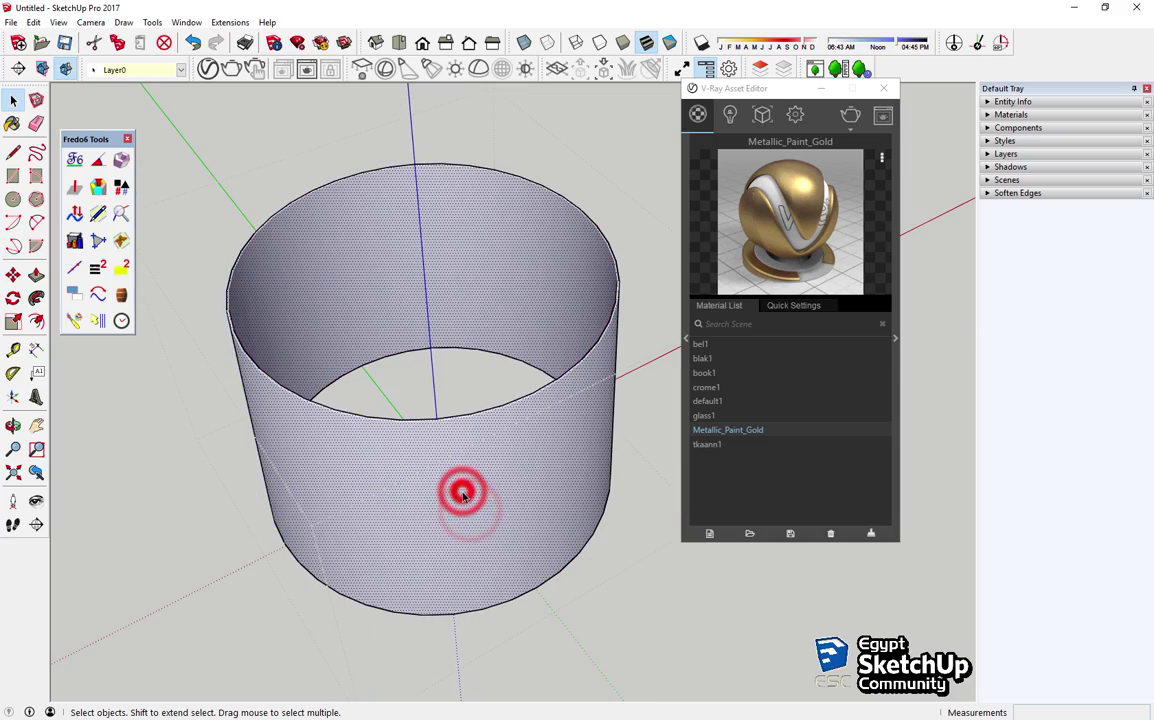
{"action": "mouse_move", "coordinate": [464, 489]}
{"action": "middle_mouse_down"}
{"action": "mouse_move", "coordinate": [458, 502]}
{"action": "mouse_move", "coordinate": [343, 283]}
{"action": "mouse_move", "coordinate": [363, 443]}
{"action": "mouse_move", "coordinate": [609, 450]}
{"action": "middle_mouse_up"}
{"action": "left_click", "coordinate": [686, 338]}
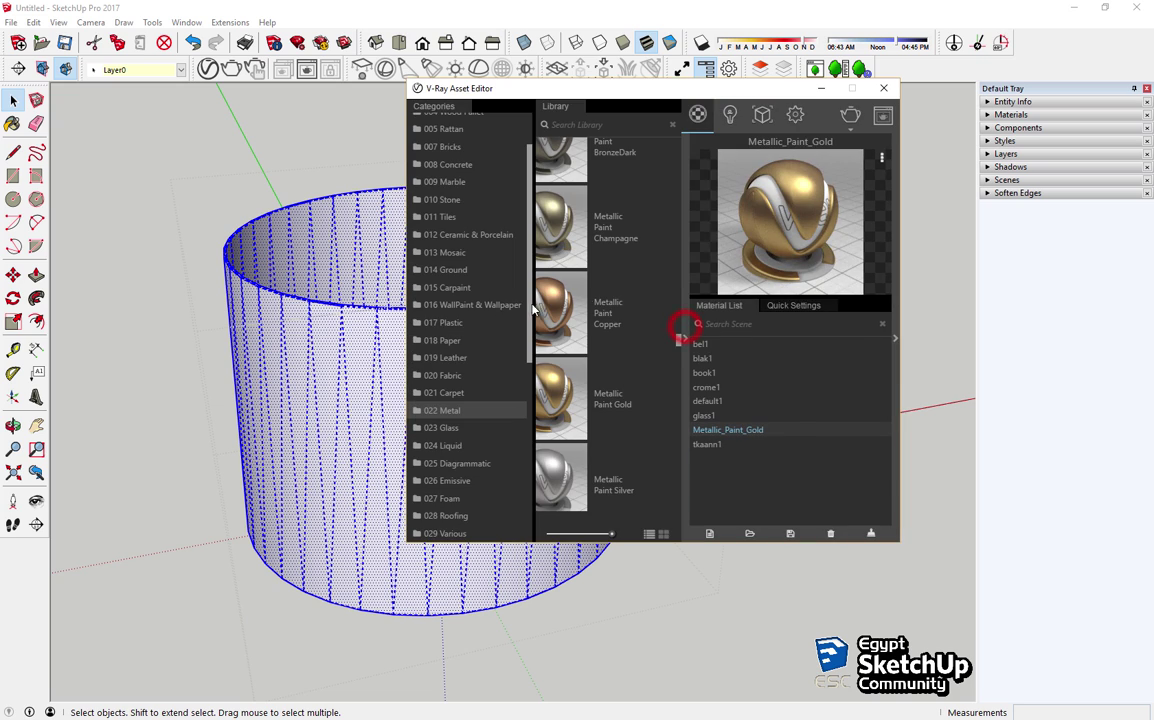
{"action": "scroll", "coordinate": [474, 399], "scroll_direction": "down", "scroll_amount": 7}
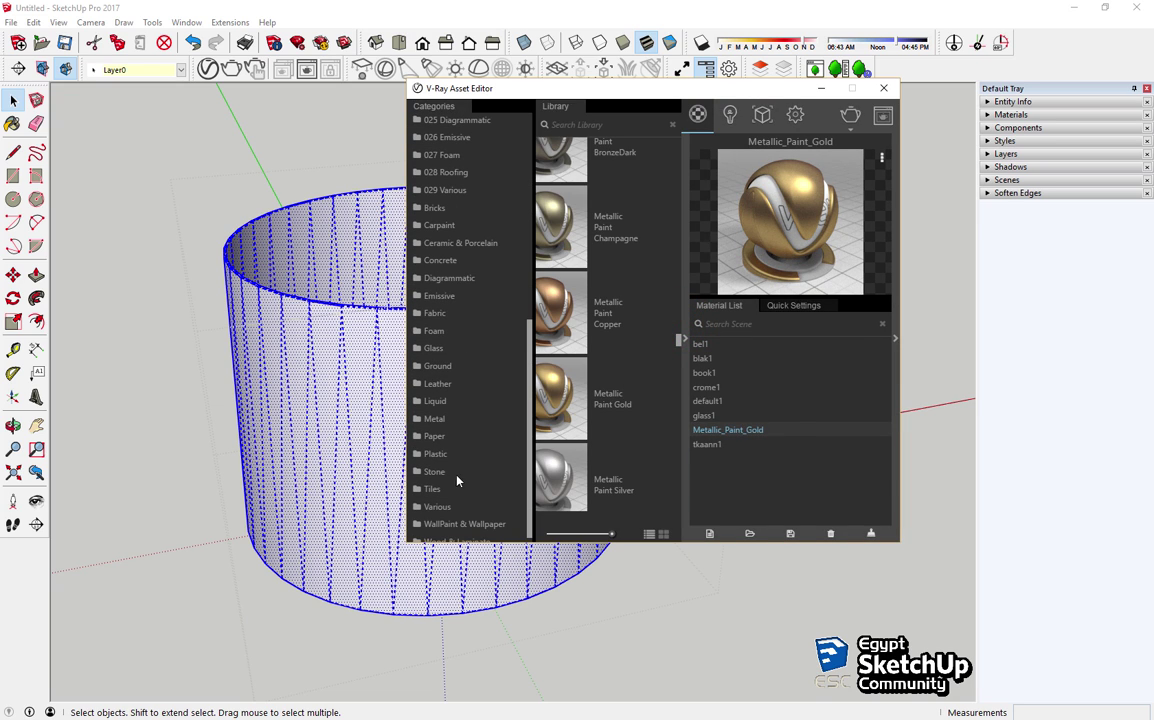
Step: In the Paper category, drag the Paper Lamp Simple B 20cm tile into the Material List
{"action": "left_click", "coordinate": [441, 439]}
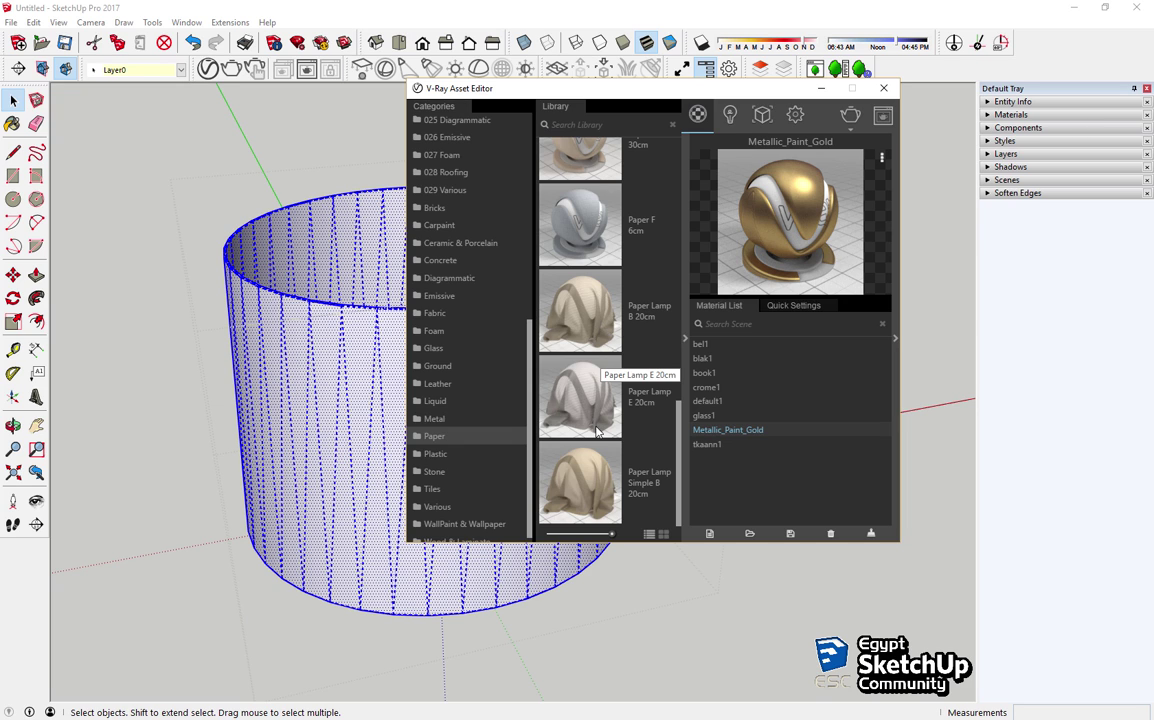
{"action": "scroll", "coordinate": [597, 432], "scroll_direction": "up", "scroll_amount": 1}
{"action": "scroll", "coordinate": [600, 445], "scroll_direction": "up", "scroll_amount": 1}
{"action": "scroll", "coordinate": [607, 476], "scroll_direction": "down", "scroll_amount": 2}
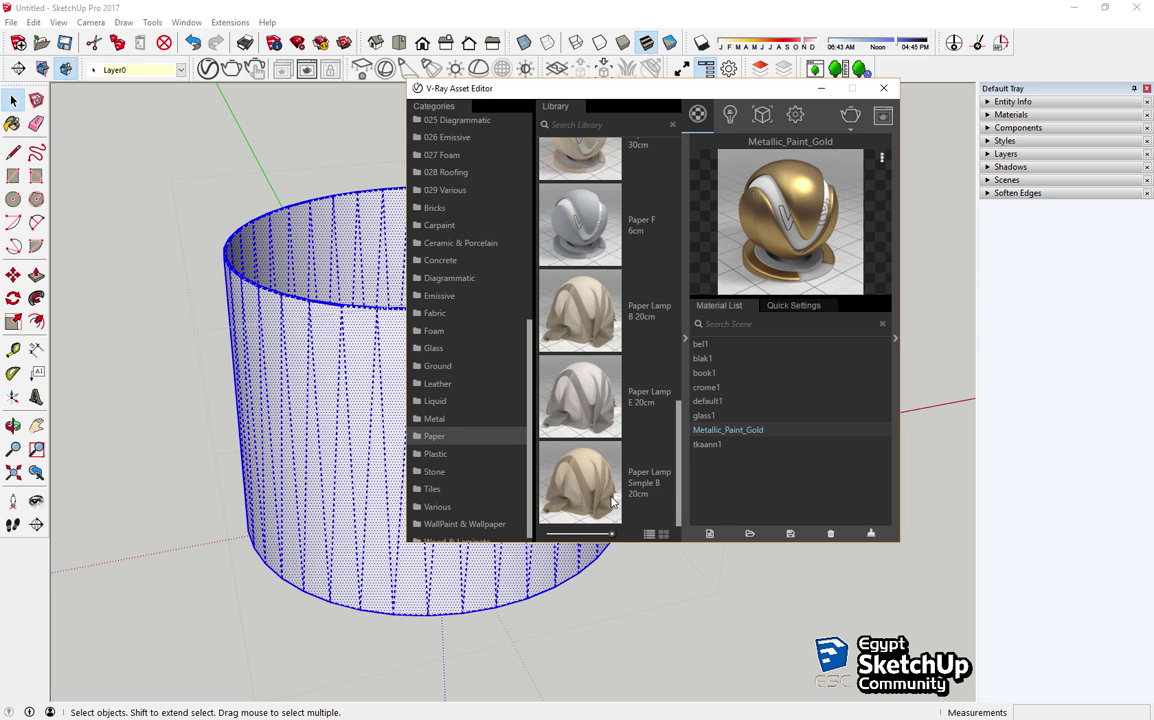
{"action": "mouse_move", "coordinate": [588, 480]}
{"action": "left_mouse_down"}
{"action": "mouse_move", "coordinate": [740, 460]}
{"action": "mouse_move", "coordinate": [776, 500]}
{"action": "left_mouse_up"}
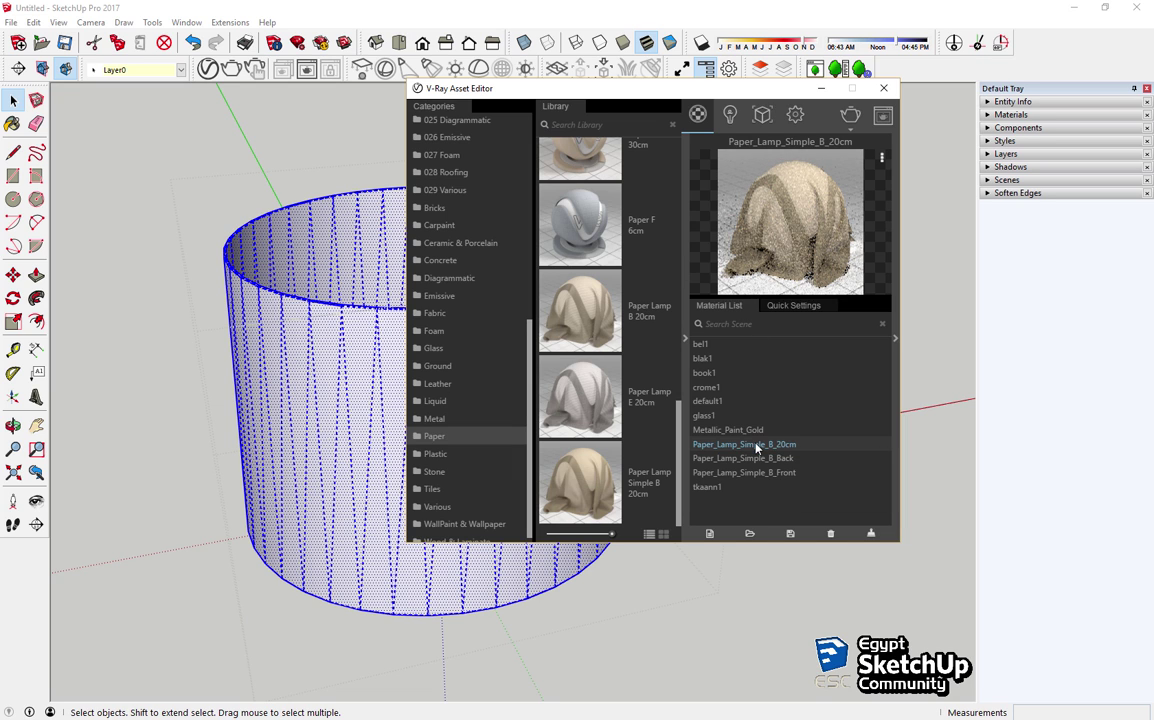
Step: Paint the cylinder shade with the paper lamp material using Fredo6 ThruPaint
{"action": "left_click", "coordinate": [356, 355]}
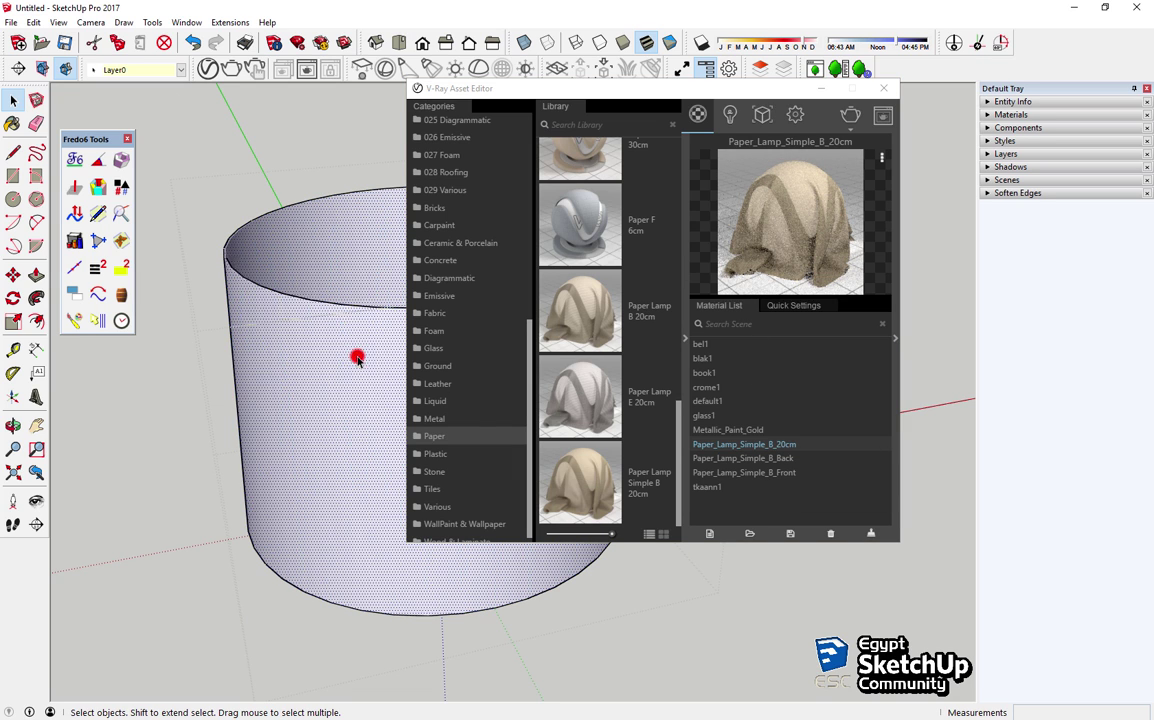
{"action": "left_click", "coordinate": [78, 321]}
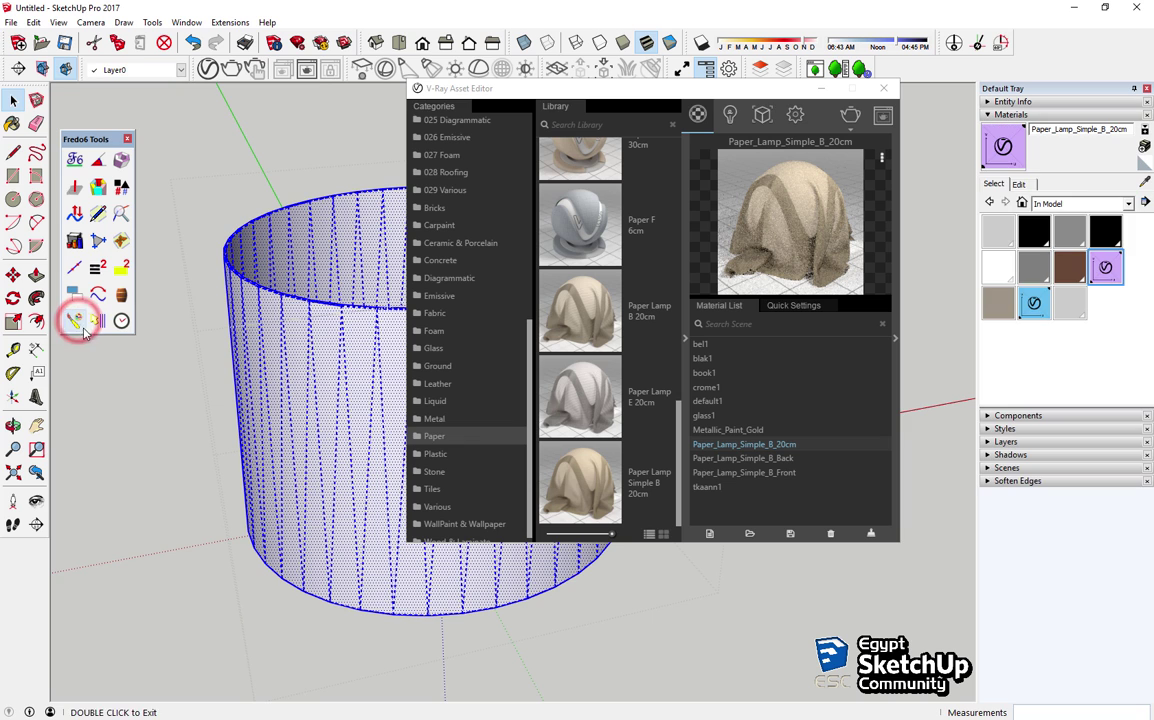
{"action": "middle_click_drag", "start_coordinate": [300, 420], "coordinate": [340, 530]}
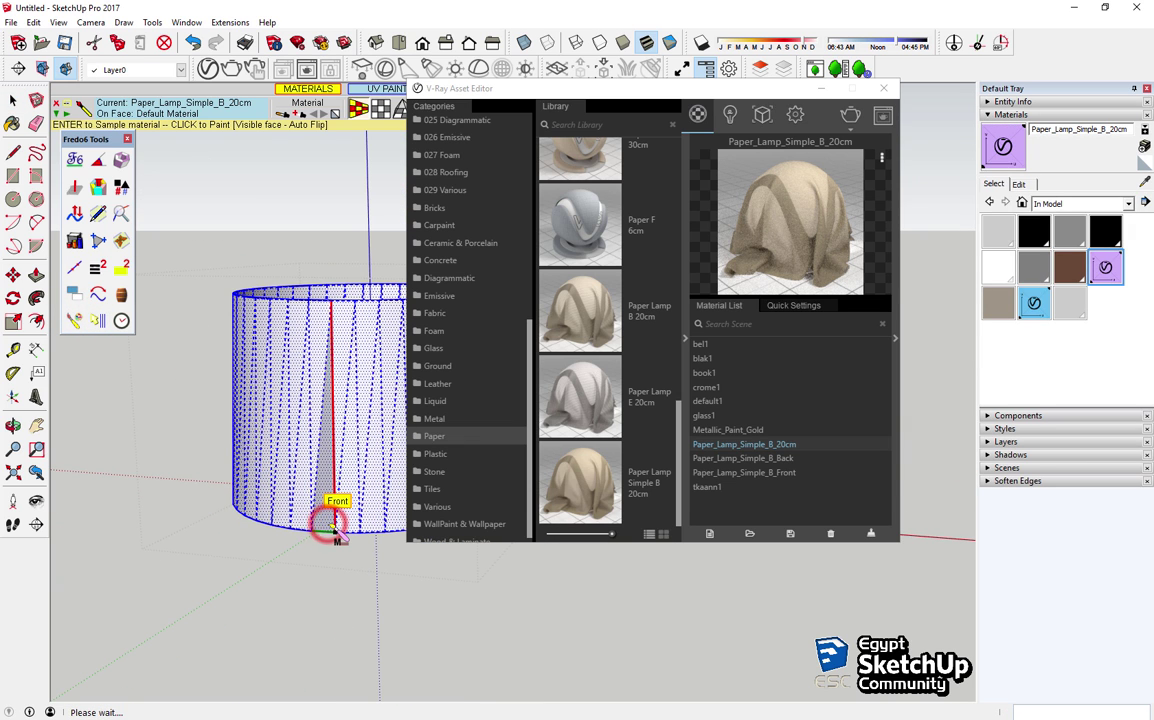
{"action": "left_click", "coordinate": [822, 90]}
{"action": "middle_click_drag", "start_coordinate": [824, 92], "coordinate": [652, 522]}
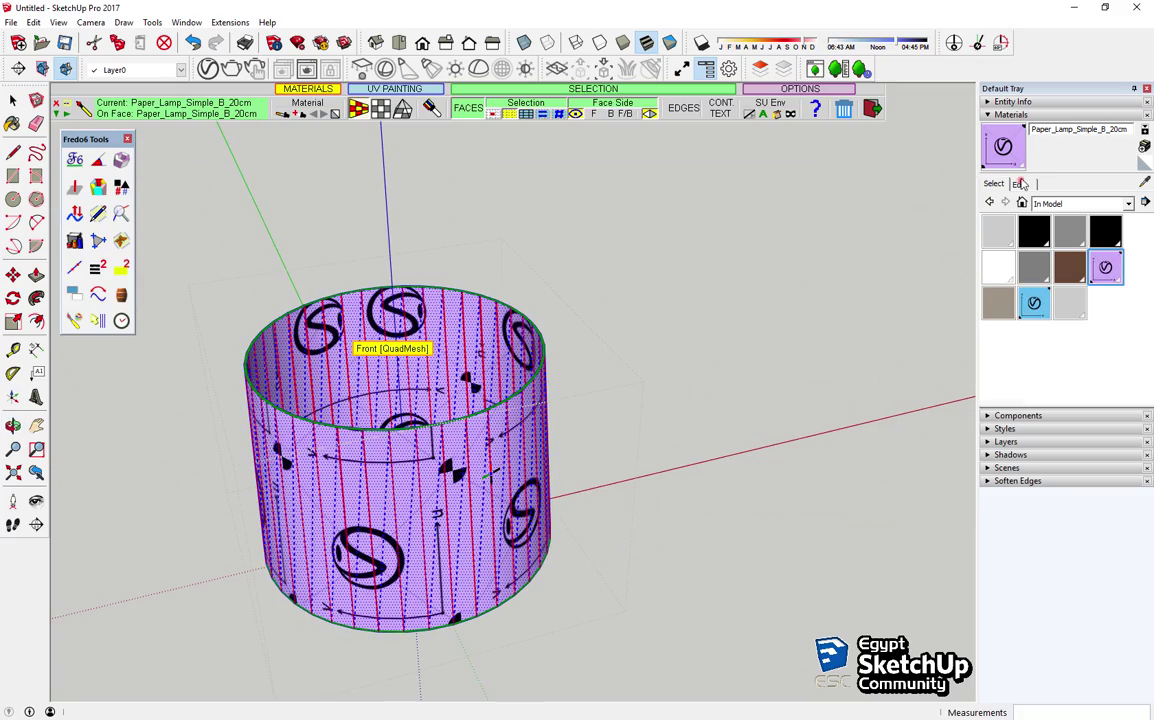
Step: Set the texture width to 20cm and scale the texture to about half size on the shade
{"action": "left_click", "coordinate": [1019, 183]}
{"action": "left_click", "coordinate": [1025, 341]}
{"action": "type", "text": "20c"}
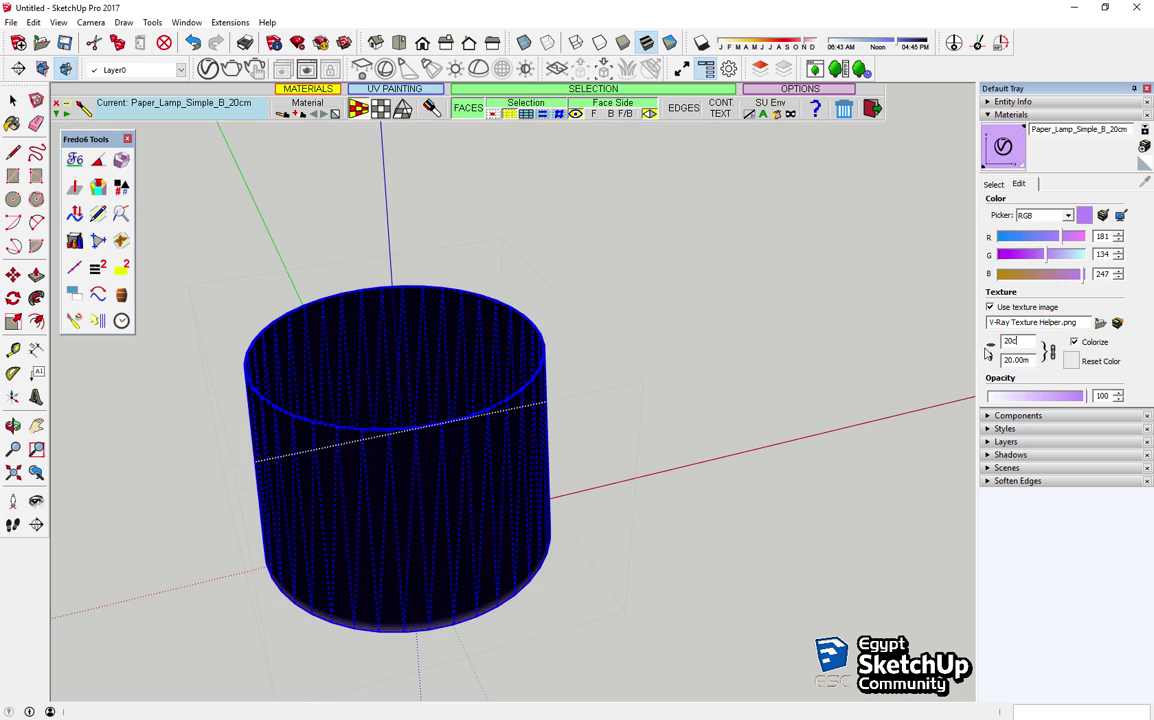
{"action": "type", "text": "m"}
{"action": "key", "text": "Return"}
{"action": "middle_click_drag", "start_coordinate": [620, 420], "coordinate": [549, 299]}
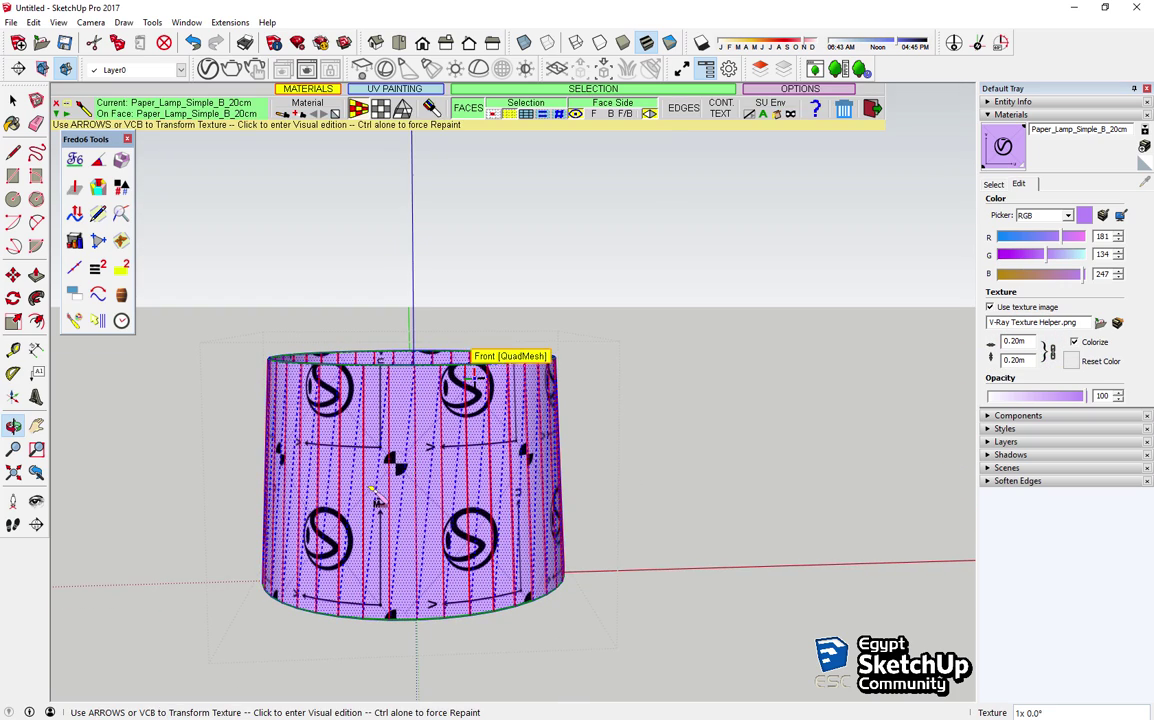
{"action": "left_click", "coordinate": [403, 533]}
{"action": "mouse_move", "coordinate": [354, 483]}
{"action": "left_mouse_down"}
{"action": "mouse_move", "coordinate": [400, 527]}
{"action": "mouse_move", "coordinate": [400, 470]}
{"action": "left_mouse_up"}
Step: Finish the texture adjustment and view the whole lamp from below the shade
{"action": "left_click", "coordinate": [335, 420]}
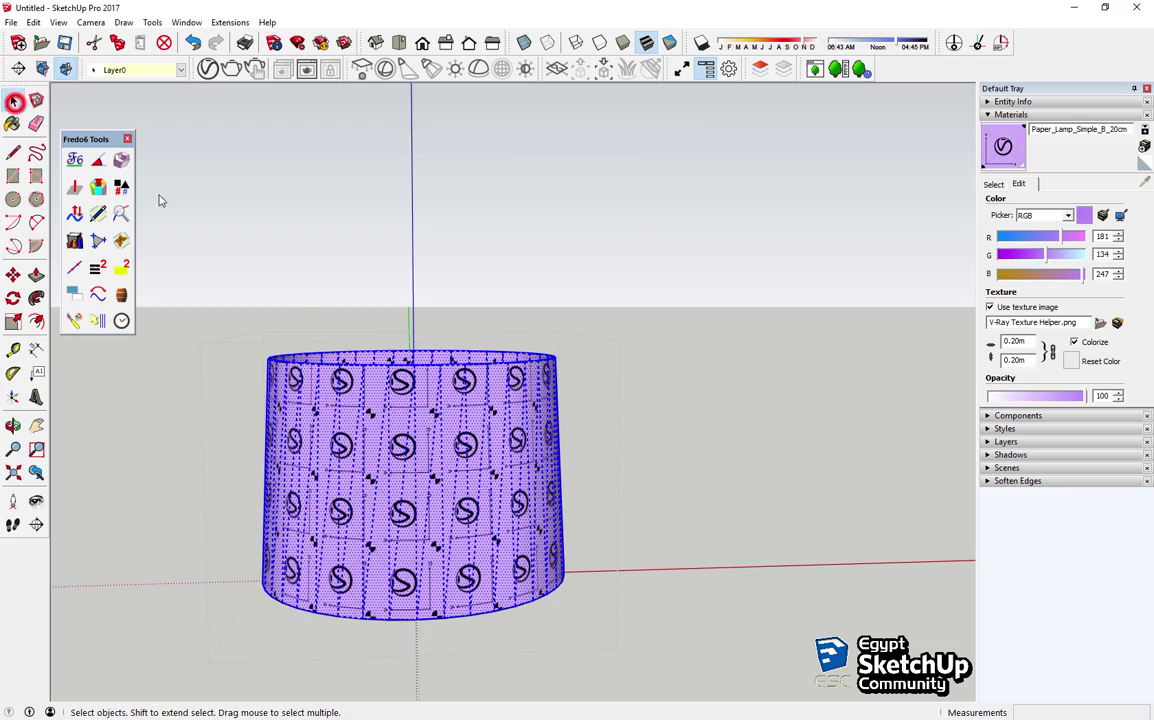
{"action": "mouse_move", "coordinate": [158, 200]}
{"action": "middle_mouse_down"}
{"action": "mouse_move", "coordinate": [322, 521]}
{"action": "mouse_move", "coordinate": [330, 420]}
{"action": "mouse_move", "coordinate": [386, 597]}
{"action": "mouse_move", "coordinate": [225, 178]}
{"action": "middle_mouse_up"}
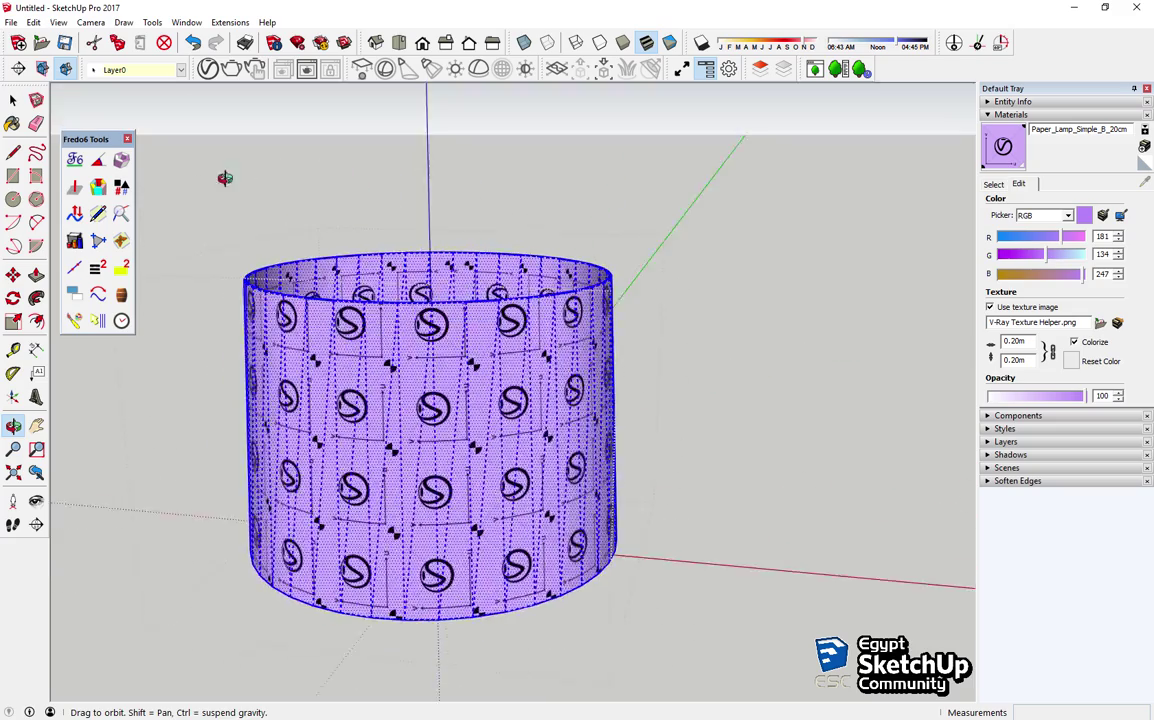
{"action": "left_click", "coordinate": [690, 162]}
{"action": "scroll", "coordinate": [470, 455], "scroll_direction": "up", "scroll_amount": 5}
{"action": "middle_click_drag", "start_coordinate": [690, 162], "coordinate": [470, 455]}
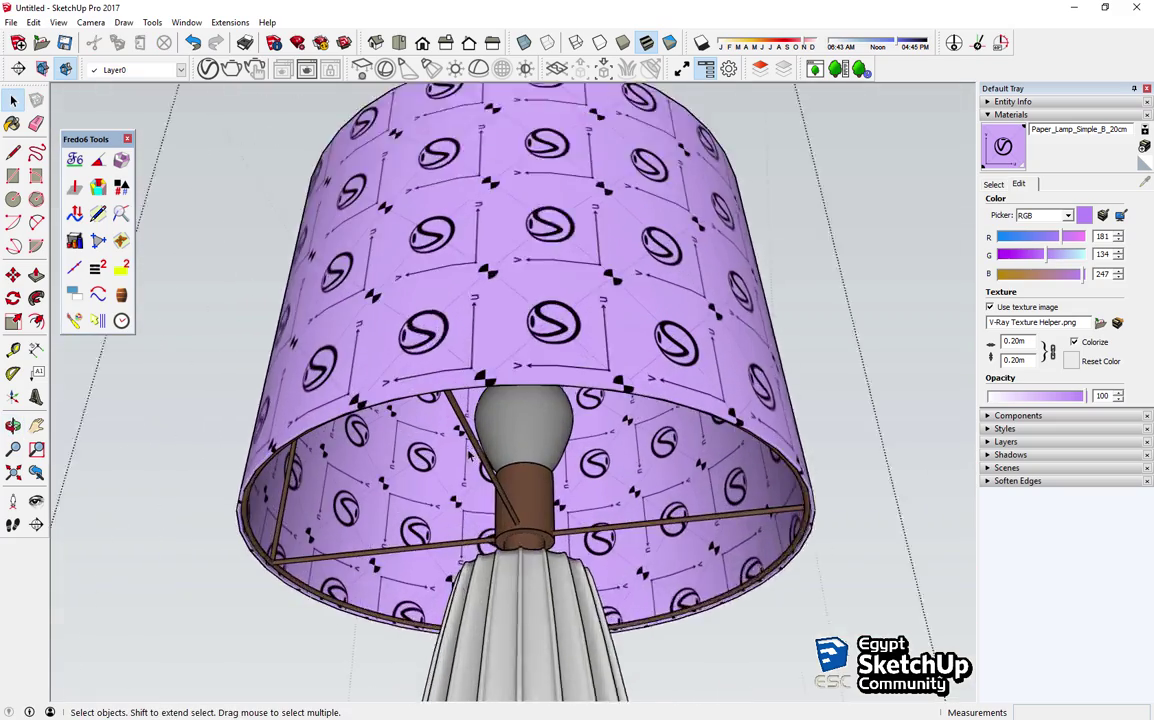
{"action": "scroll", "coordinate": [500, 430], "scroll_direction": "up", "scroll_amount": 3}
Step: Open the bulb component, select all its geometry, then close it and reselect the bulb
{"action": "left_click", "coordinate": [546, 358]}
{"action": "double_click", "coordinate": [546, 358]}
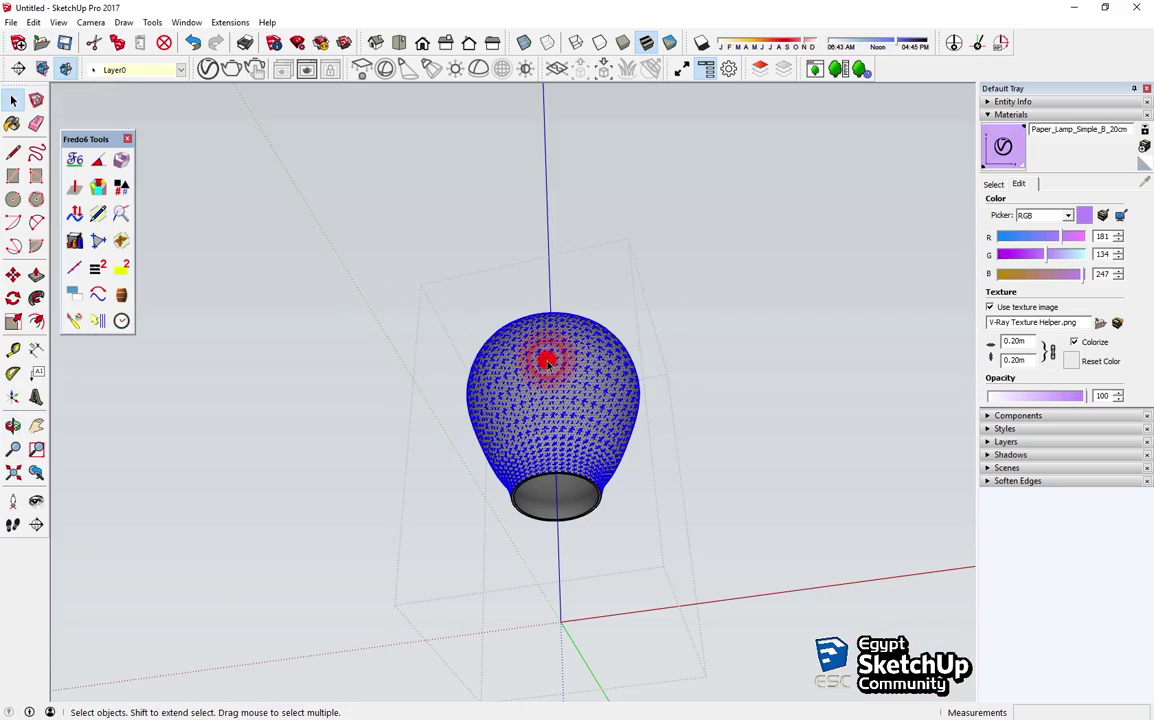
{"action": "scroll", "coordinate": [546, 358], "scroll_direction": "up", "scroll_amount": 3}
{"action": "mouse_move", "coordinate": [546, 358]}
{"action": "middle_mouse_down"}
{"action": "mouse_move", "coordinate": [515, 453]}
{"action": "mouse_move", "coordinate": [567, 553]}
{"action": "middle_mouse_up"}
{"action": "triple_click", "coordinate": [515, 453]}
{"action": "scroll", "coordinate": [500, 430], "scroll_direction": "down", "scroll_amount": 3}
{"action": "scroll", "coordinate": [520, 337], "scroll_direction": "down", "scroll_amount": 2}
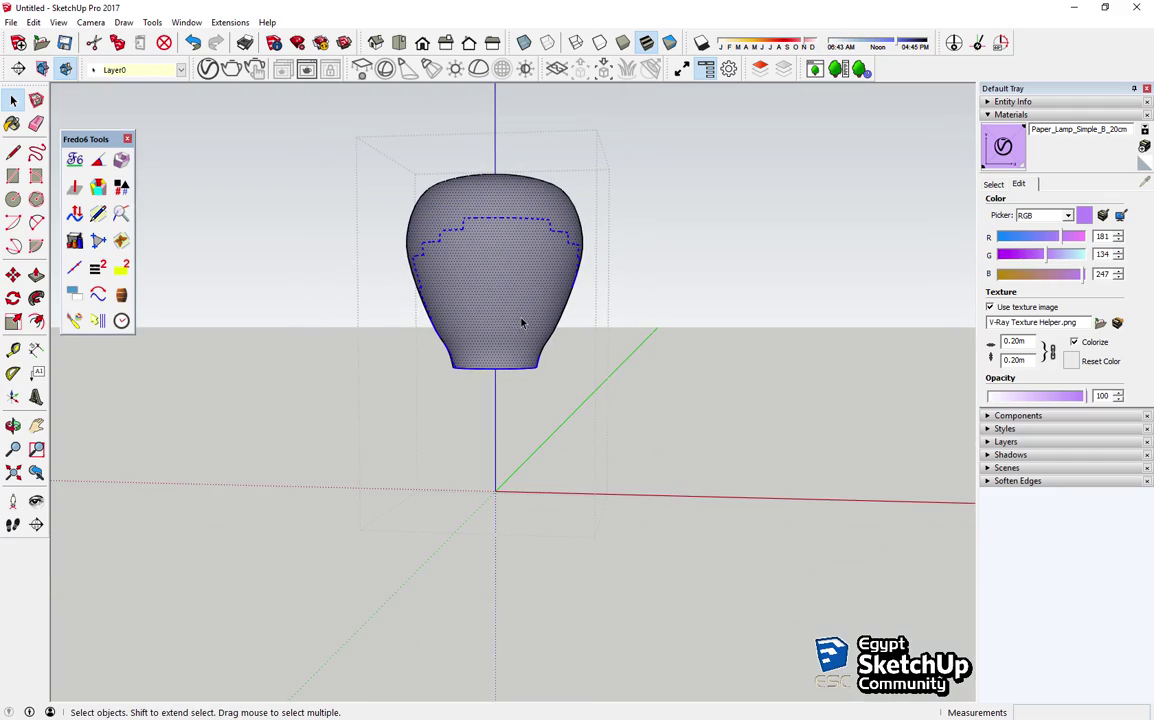
{"action": "left_click", "coordinate": [510, 433]}
{"action": "middle_click_drag", "start_coordinate": [510, 433], "coordinate": [498, 390]}
{"action": "left_click", "coordinate": [498, 390]}
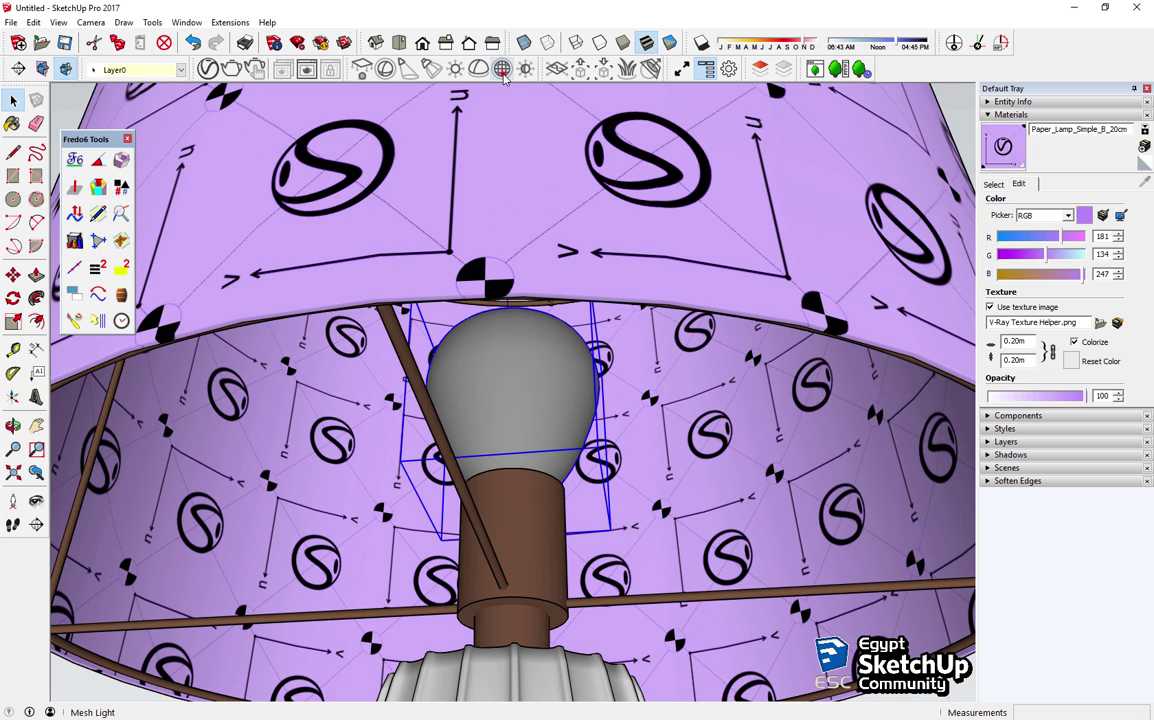
Step: Open the lamp base group and select all of its faces
{"action": "scroll", "coordinate": [524, 435], "scroll_direction": "down", "scroll_amount": 3}
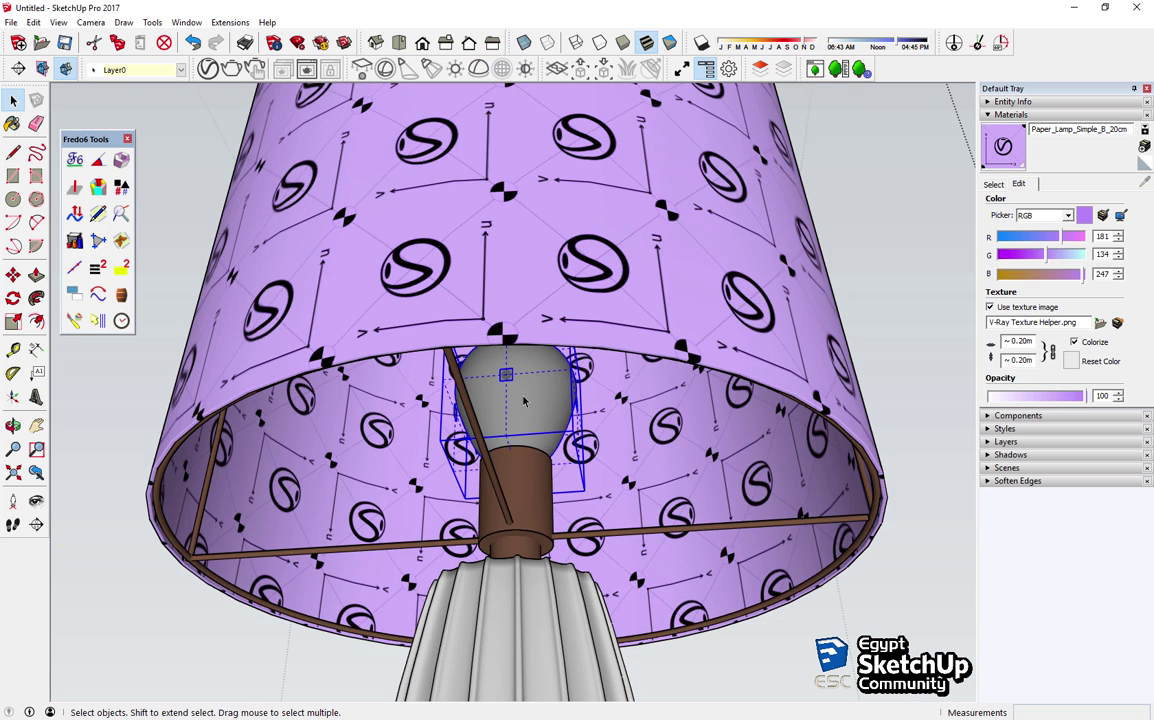
{"action": "scroll", "coordinate": [524, 435], "scroll_direction": "down", "scroll_amount": 2}
{"action": "mouse_move", "coordinate": [524, 435]}
{"action": "middle_mouse_down"}
{"action": "mouse_move", "coordinate": [609, 362]}
{"action": "mouse_move", "coordinate": [458, 523]}
{"action": "mouse_move", "coordinate": [392, 313]}
{"action": "mouse_move", "coordinate": [444, 268]}
{"action": "mouse_move", "coordinate": [490, 295]}
{"action": "middle_mouse_up"}
{"action": "left_click", "coordinate": [394, 316]}
{"action": "double_click", "coordinate": [447, 358]}
{"action": "middle_click_drag", "start_coordinate": [446, 355], "coordinate": [453, 607]}
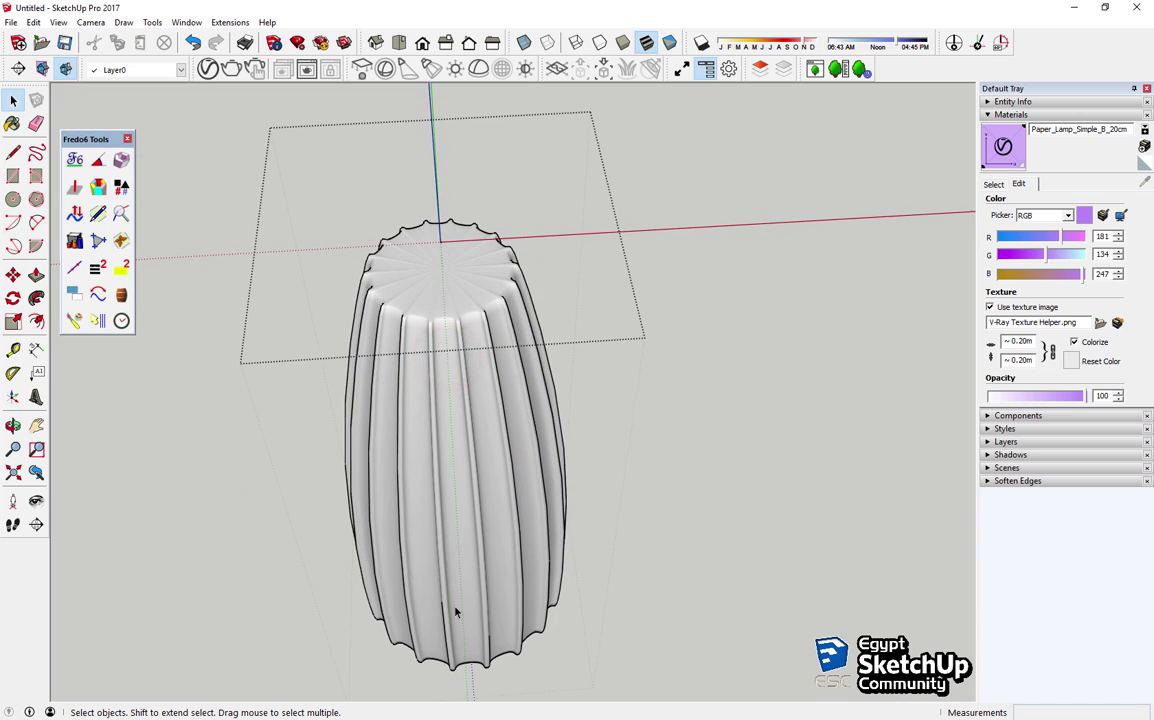
{"action": "triple_click", "coordinate": [430, 332]}
Step: Inspect the base from the side and below, then reopen the V-Ray Asset Editor
{"action": "mouse_move", "coordinate": [450, 463]}
{"action": "middle_mouse_down"}
{"action": "mouse_move", "coordinate": [451, 268]}
{"action": "mouse_move", "coordinate": [458, 507]}
{"action": "mouse_move", "coordinate": [451, 139]}
{"action": "mouse_move", "coordinate": [475, 417]}
{"action": "mouse_move", "coordinate": [518, 604]}
{"action": "mouse_move", "coordinate": [550, 350]}
{"action": "middle_mouse_up"}
{"action": "scroll", "coordinate": [563, 277], "scroll_direction": "up", "scroll_amount": 3}
{"action": "mouse_move", "coordinate": [563, 277]}
{"action": "middle_mouse_down"}
{"action": "mouse_move", "coordinate": [554, 147]}
{"action": "mouse_move", "coordinate": [567, 523]}
{"action": "mouse_move", "coordinate": [520, 126]}
{"action": "mouse_move", "coordinate": [520, 537]}
{"action": "middle_mouse_up"}
{"action": "scroll", "coordinate": [520, 537], "scroll_direction": "down", "scroll_amount": 3}
{"action": "mouse_move", "coordinate": [541, 358]}
{"action": "middle_mouse_down"}
{"action": "mouse_move", "coordinate": [507, 595]}
{"action": "mouse_move", "coordinate": [471, 330]}
{"action": "middle_mouse_up"}
{"action": "left_click", "coordinate": [209, 68]}
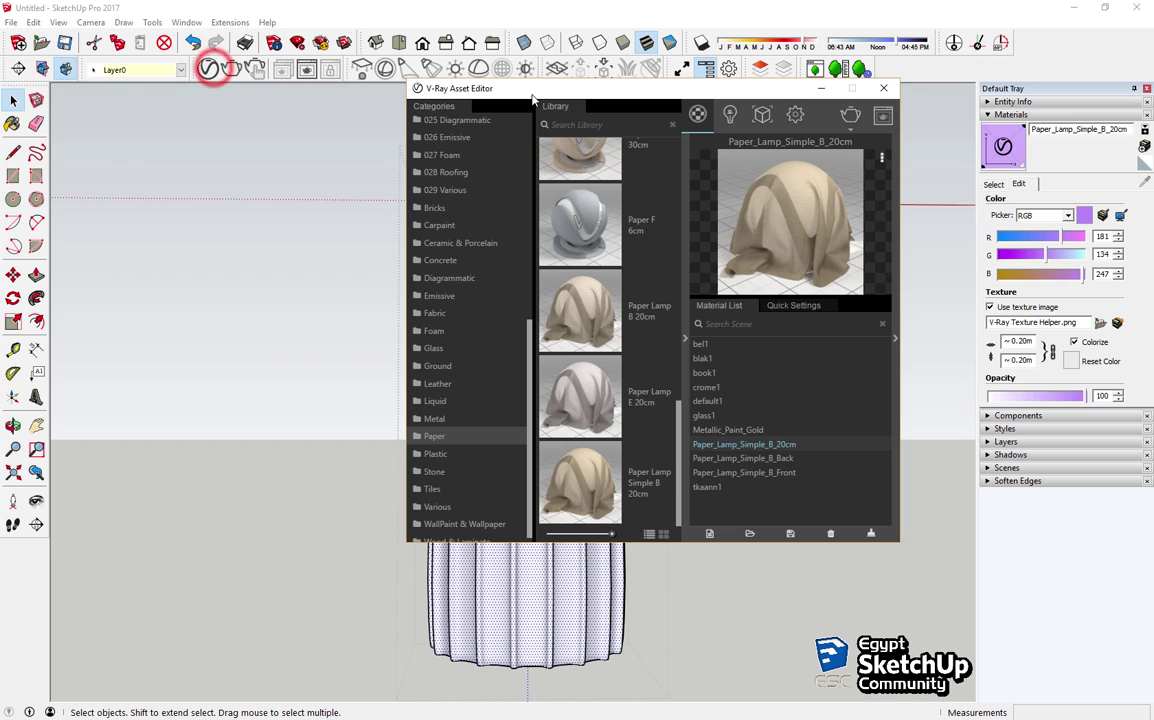
Step: Pick the 009 Marble category and drag Marble 53 into the Material List
{"action": "left_click_drag", "start_coordinate": [533, 97], "coordinate": [249, 157]}
{"action": "scroll", "coordinate": [160, 444], "scroll_direction": "up", "scroll_amount": 3}
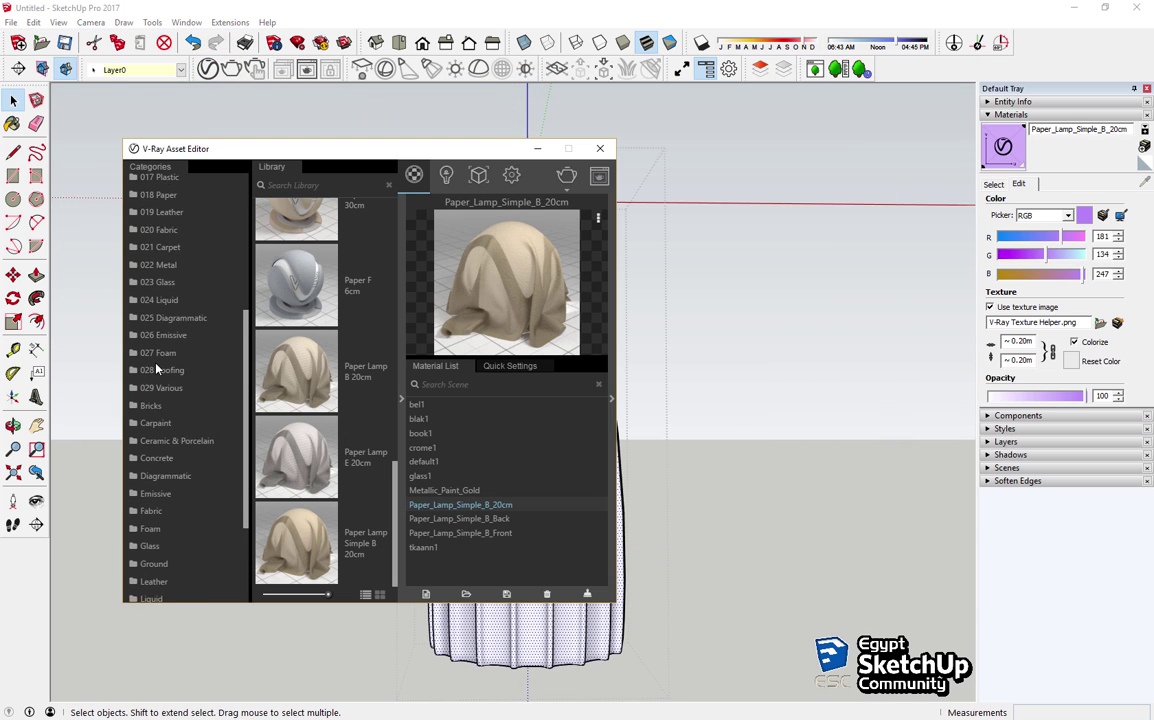
{"action": "scroll", "coordinate": [160, 315], "scroll_direction": "up", "scroll_amount": 2}
{"action": "scroll", "coordinate": [172, 352], "scroll_direction": "up", "scroll_amount": 2}
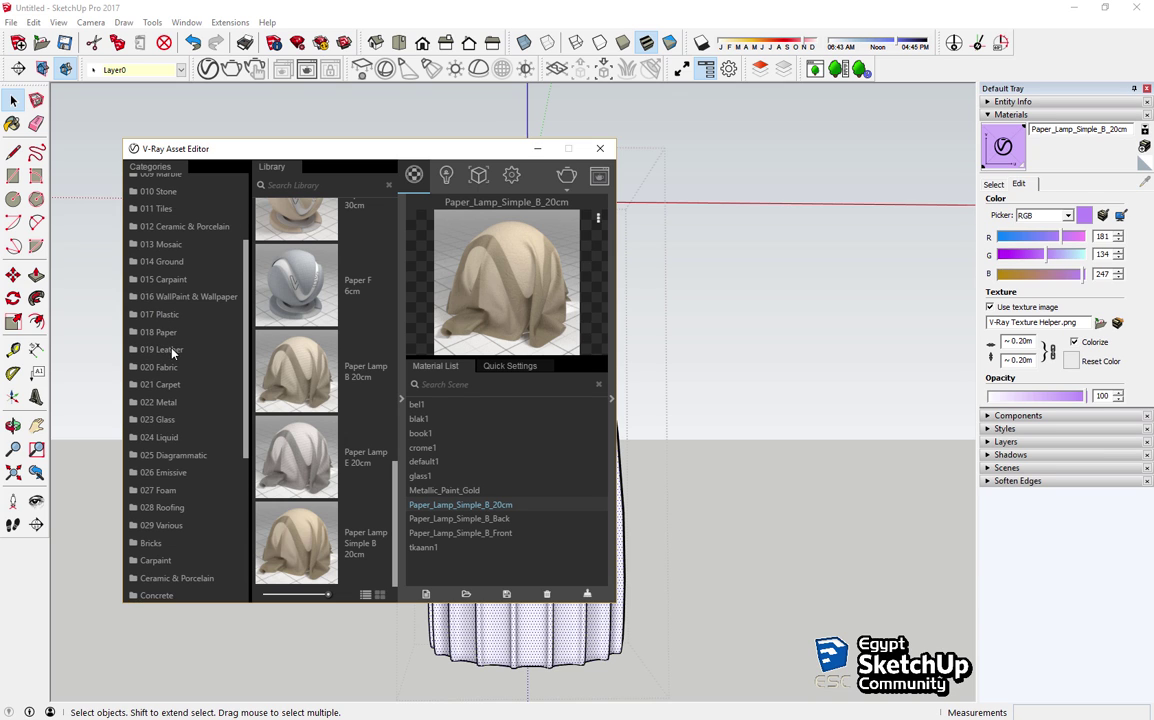
{"action": "scroll", "coordinate": [172, 352], "scroll_direction": "up", "scroll_amount": 2}
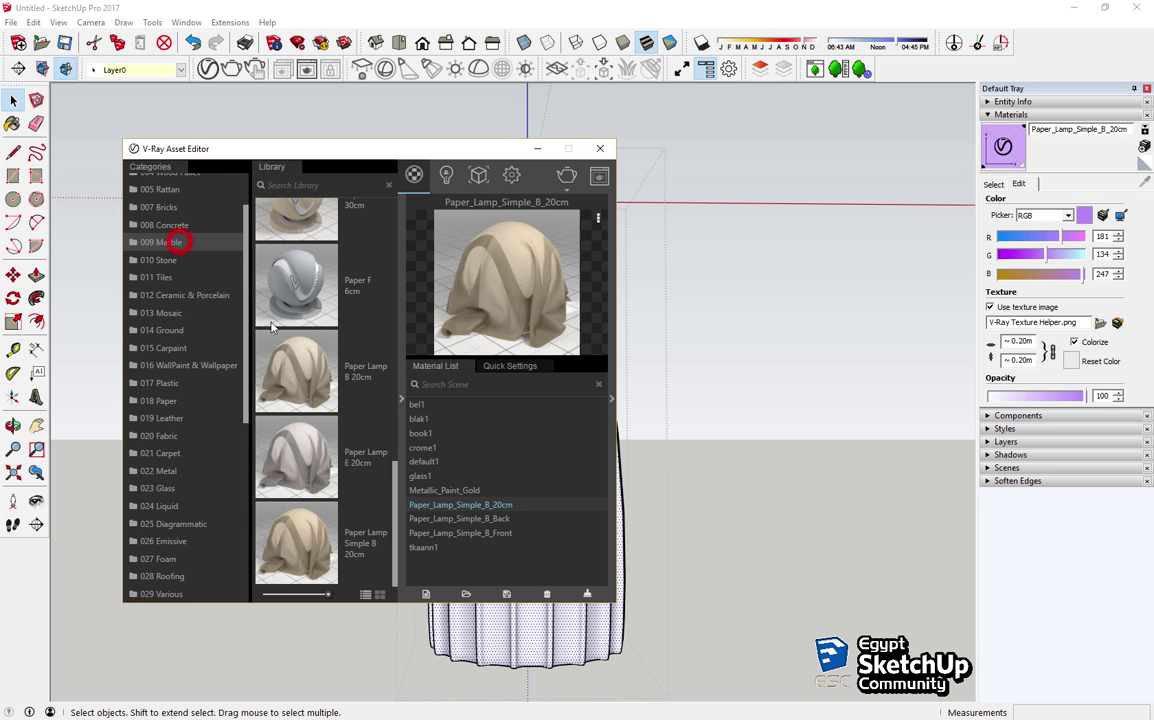
{"action": "left_click", "coordinate": [396, 278]}
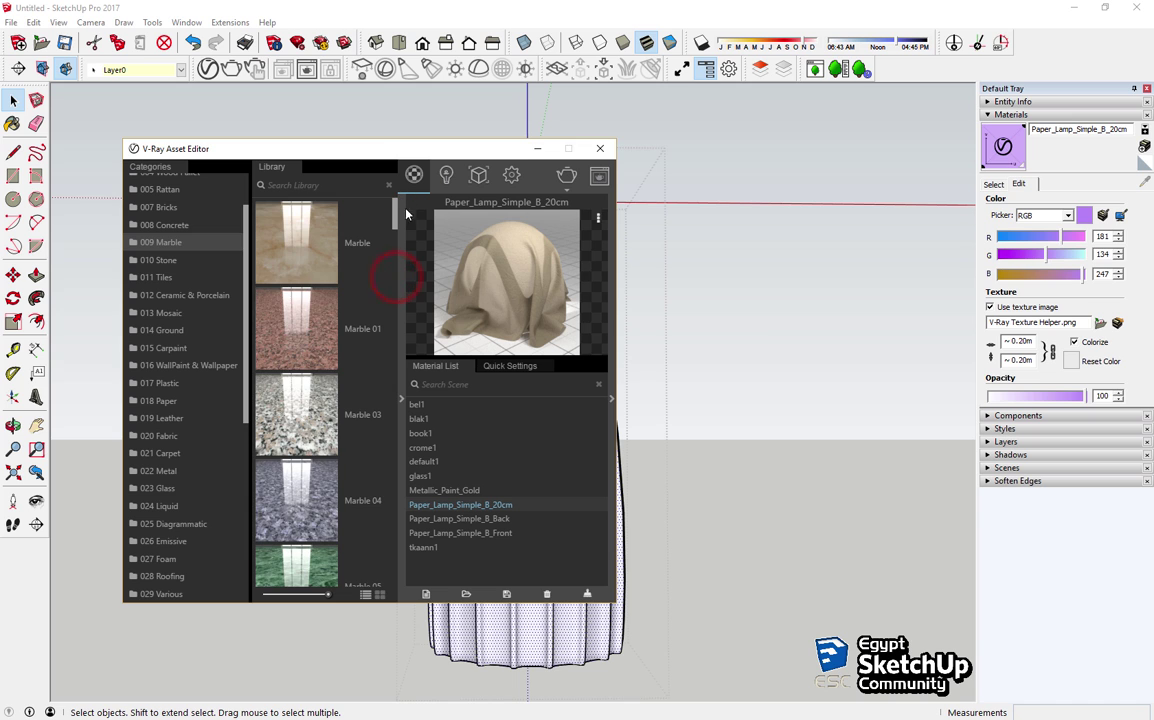
{"action": "mouse_move", "coordinate": [406, 214]}
{"action": "left_mouse_down"}
{"action": "mouse_move", "coordinate": [411, 474]}
{"action": "mouse_move", "coordinate": [397, 559]}
{"action": "left_mouse_up"}
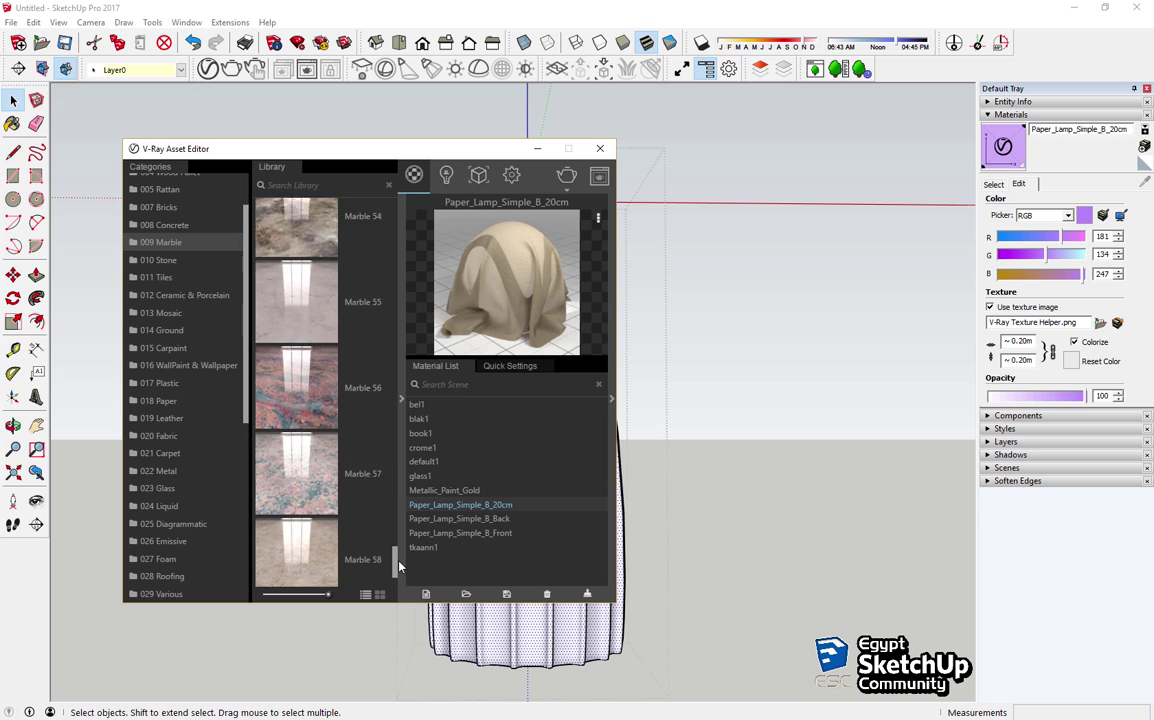
{"action": "left_click_drag", "start_coordinate": [302, 324], "coordinate": [414, 500]}
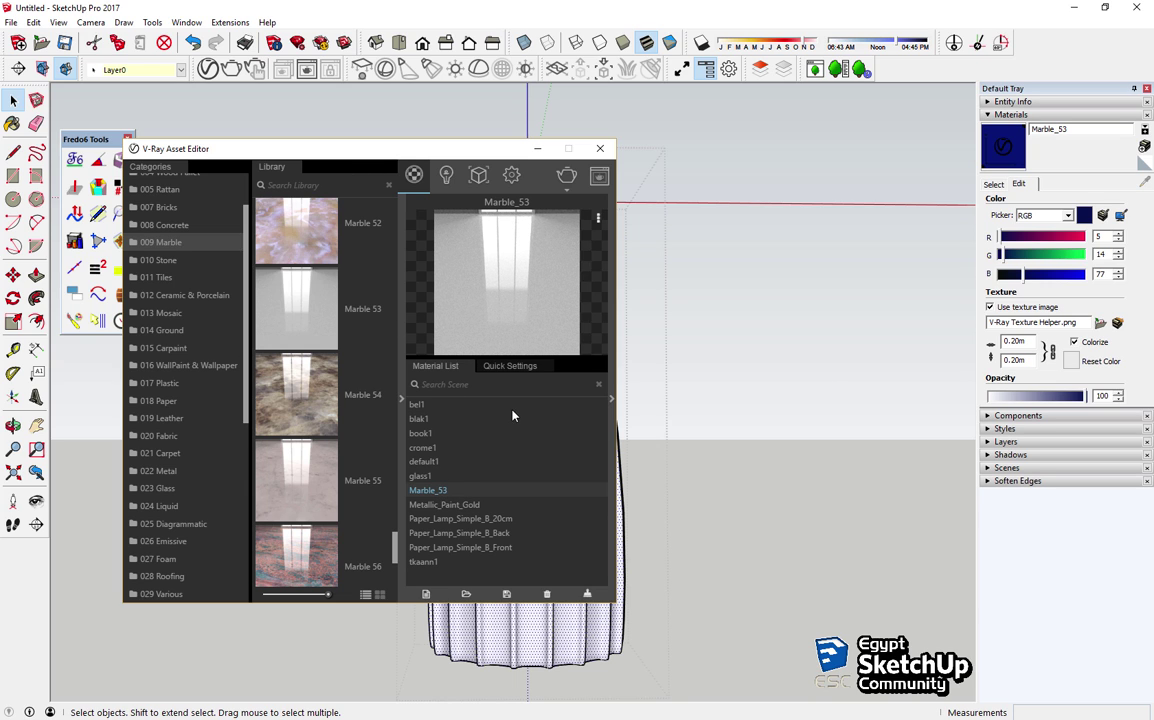
{"action": "mouse_move", "coordinate": [409, 150]}
{"action": "left_mouse_down"}
{"action": "mouse_move", "coordinate": [665, 147]}
{"action": "mouse_move", "coordinate": [703, 117]}
{"action": "left_mouse_up"}
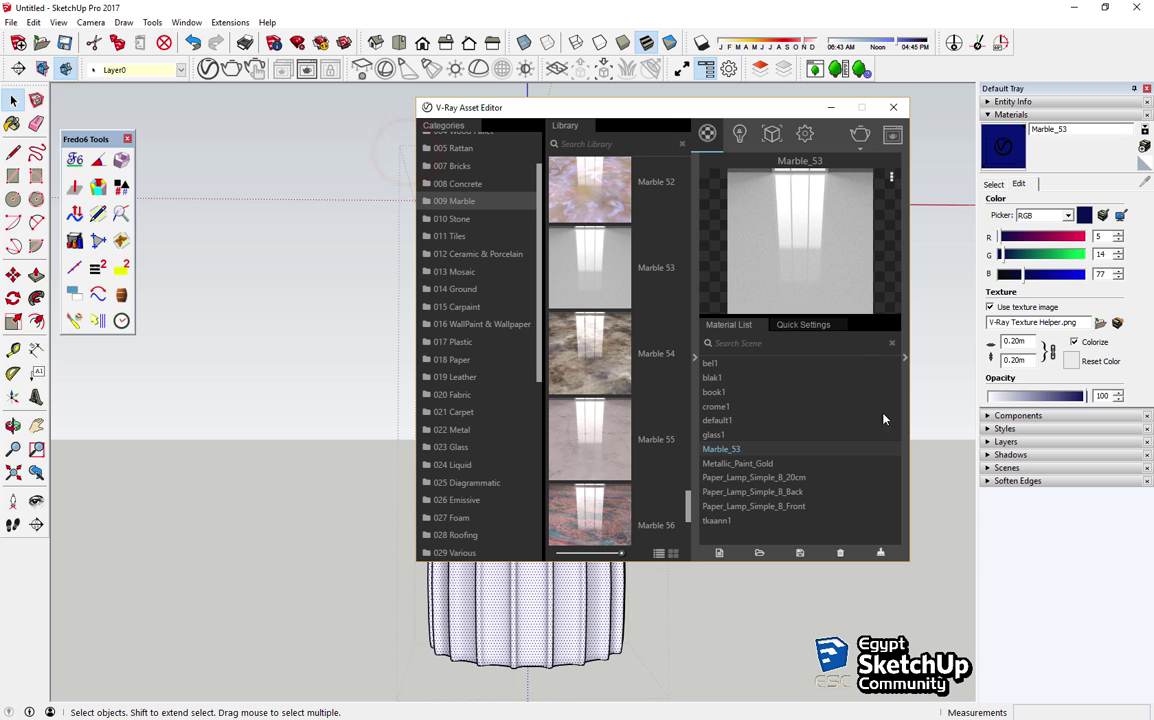
{"action": "left_click", "coordinate": [904, 357]}
{"action": "left_click_drag", "start_coordinate": [924, 108], "coordinate": [739, 106]}
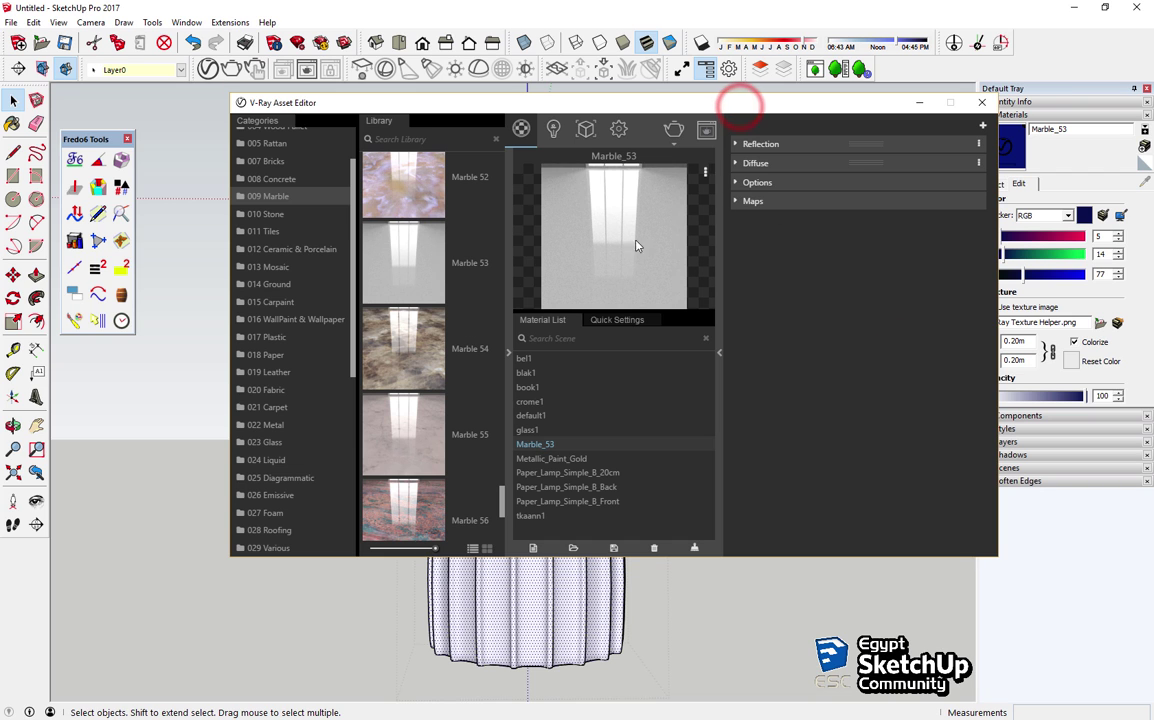
{"action": "left_click", "coordinate": [656, 548]}
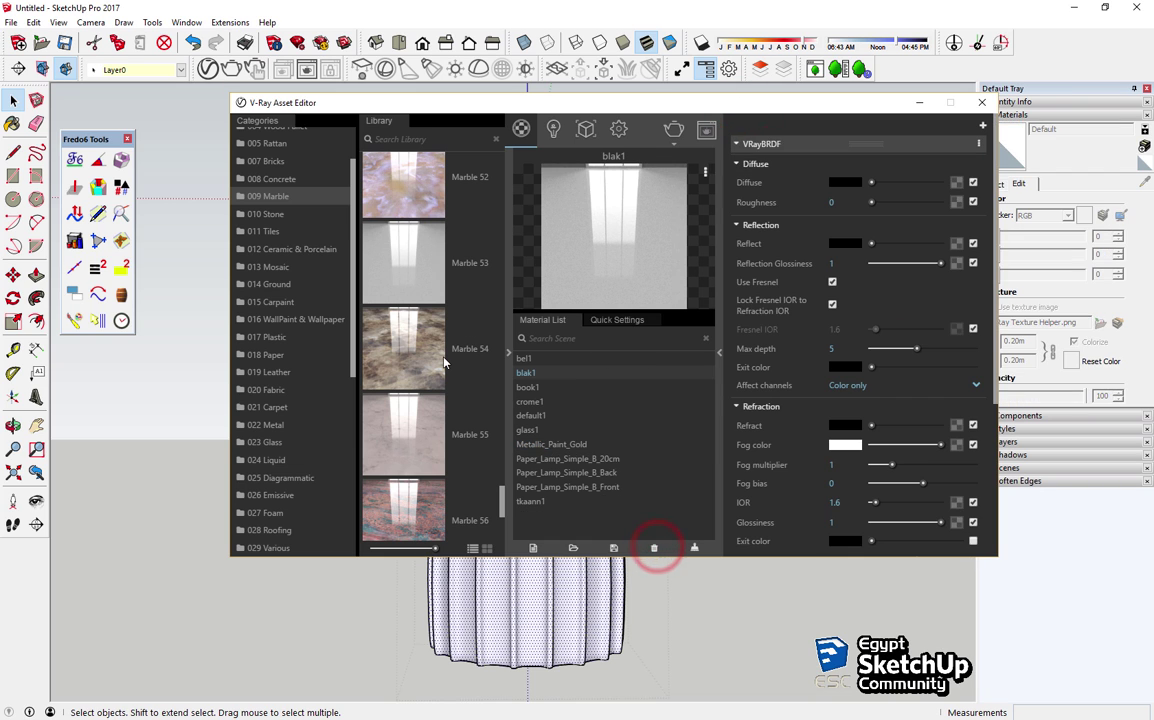
{"action": "scroll", "coordinate": [291, 450], "scroll_direction": "down", "scroll_amount": 5}
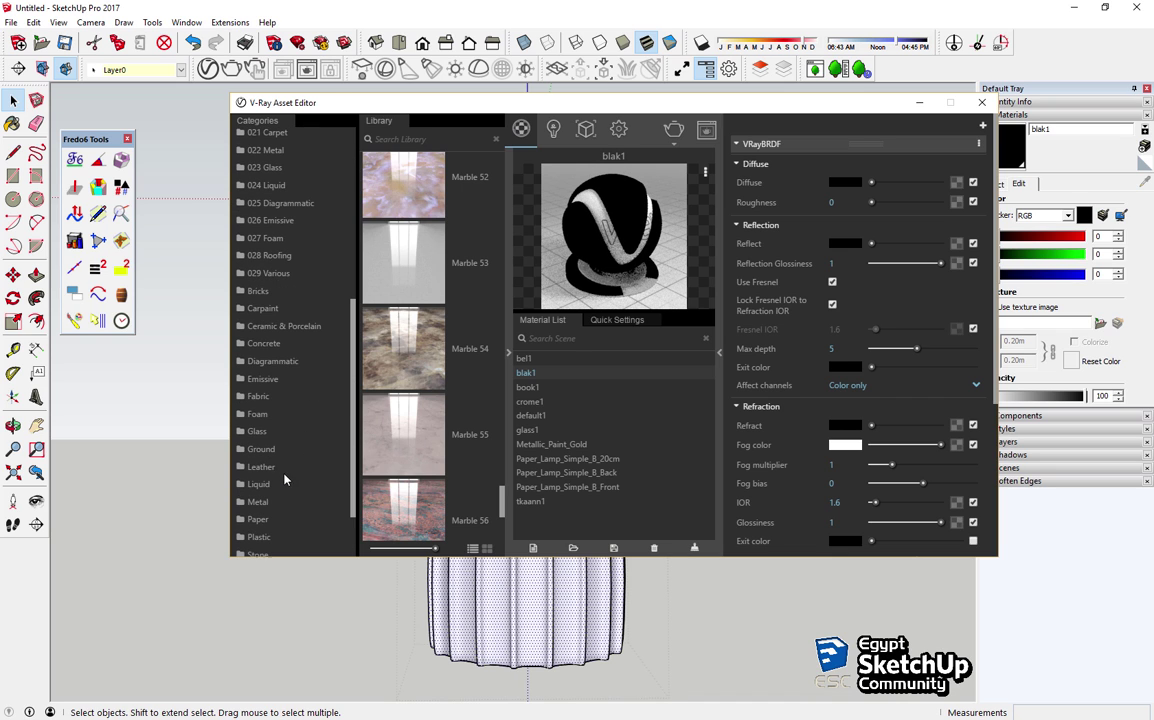
{"action": "scroll", "coordinate": [280, 510], "scroll_direction": "up", "scroll_amount": 1}
{"action": "left_click", "coordinate": [284, 395]}
{"action": "scroll", "coordinate": [497, 446], "scroll_direction": "up", "scroll_amount": 10}
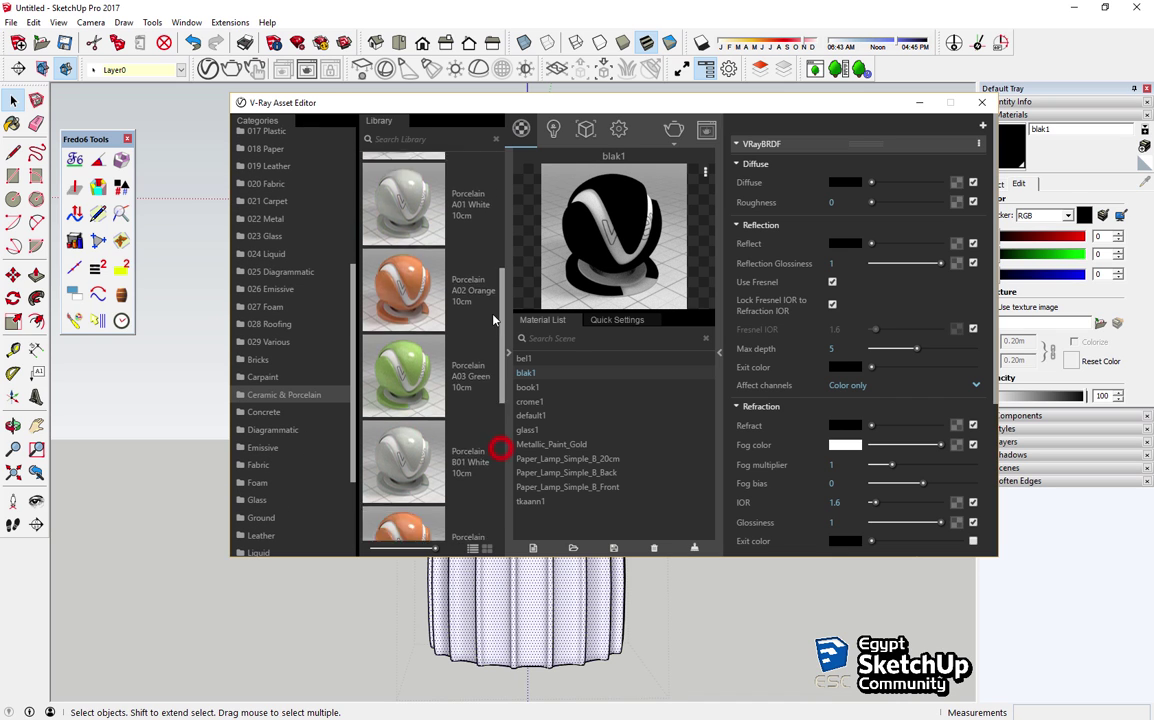
{"action": "scroll", "coordinate": [476, 253], "scroll_direction": "down", "scroll_amount": 3}
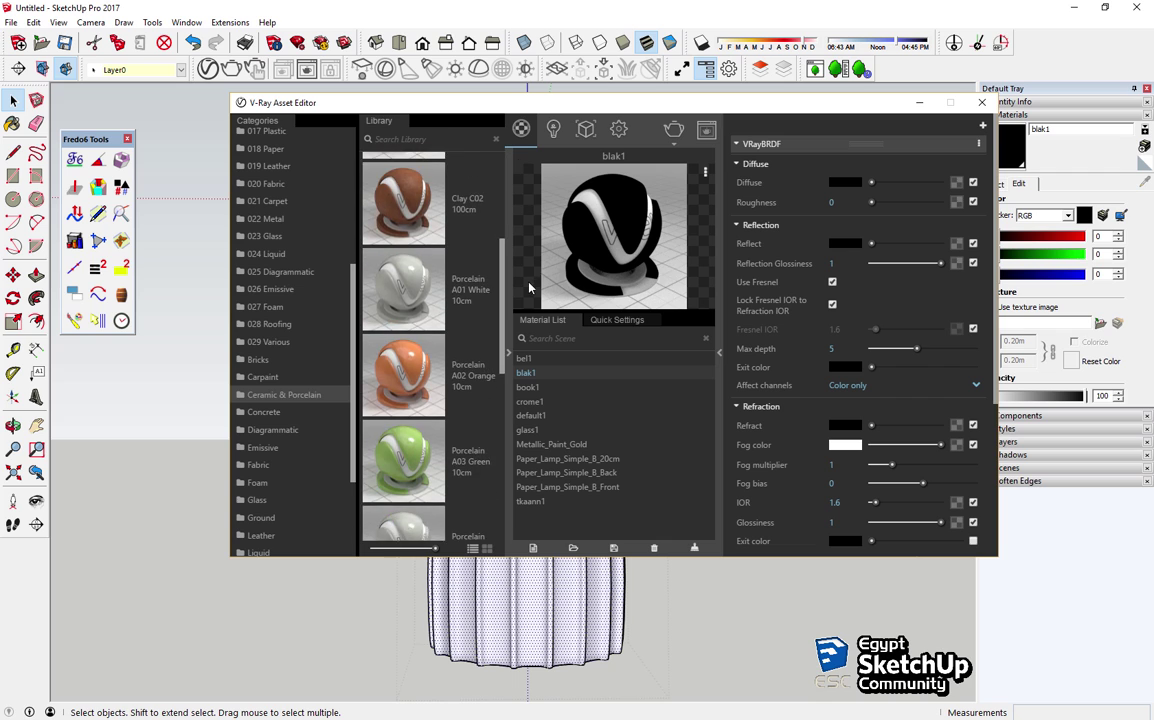
{"action": "scroll", "coordinate": [476, 253], "scroll_direction": "down", "scroll_amount": 2}
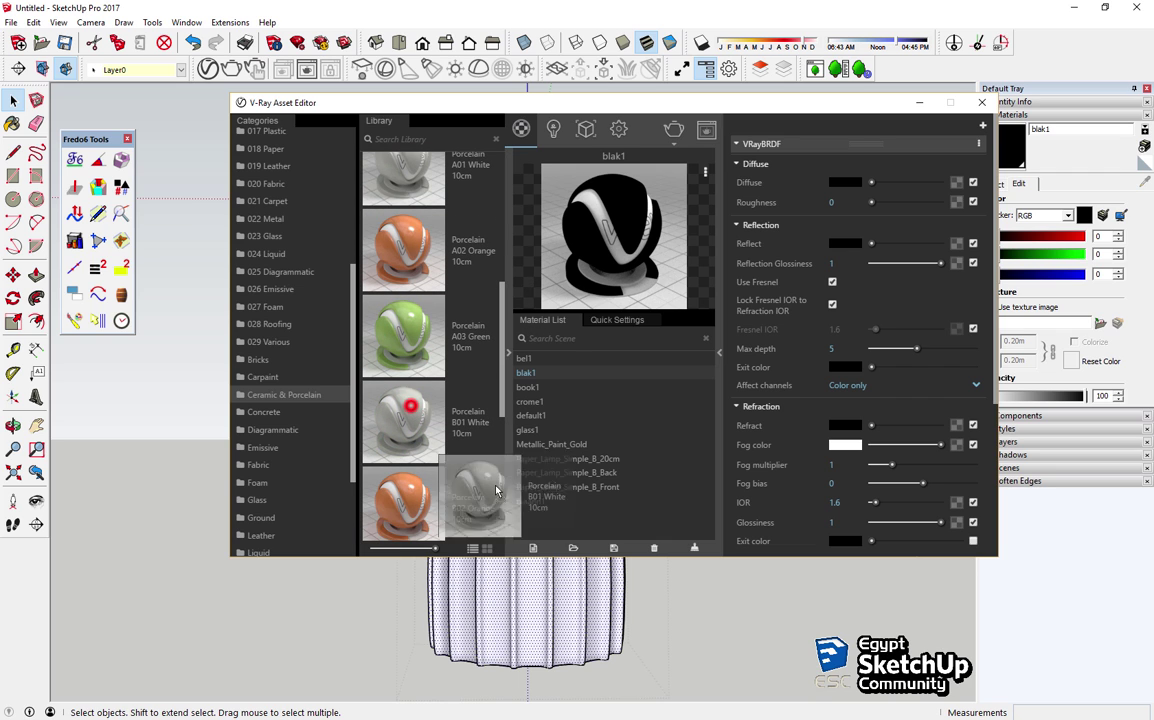
{"action": "left_click_drag", "start_coordinate": [422, 408], "coordinate": [563, 527]}
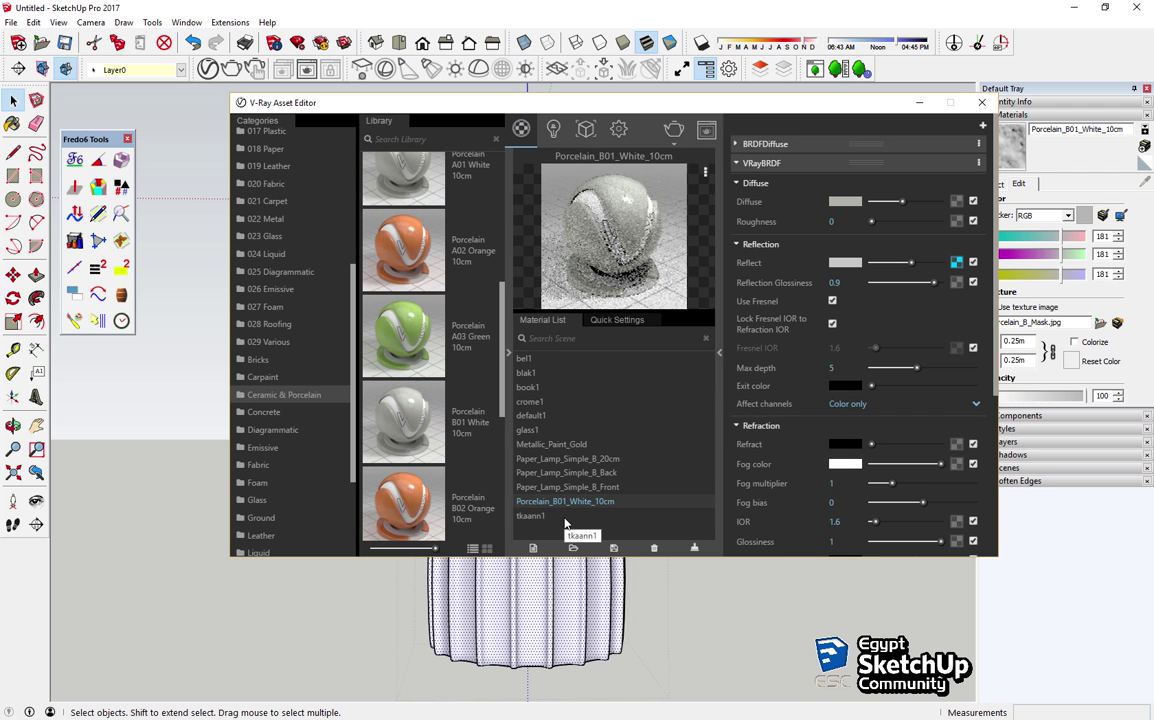
{"action": "left_click_drag", "start_coordinate": [550, 107], "coordinate": [400, 103]}
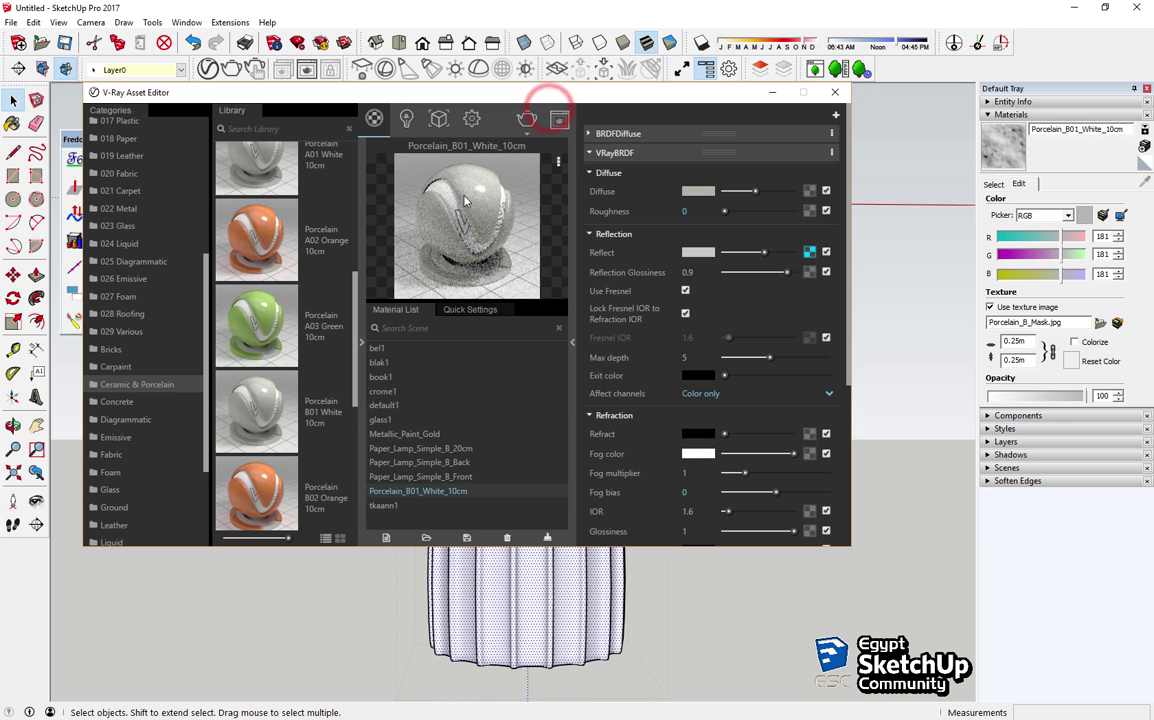
{"action": "right_click", "coordinate": [451, 494]}
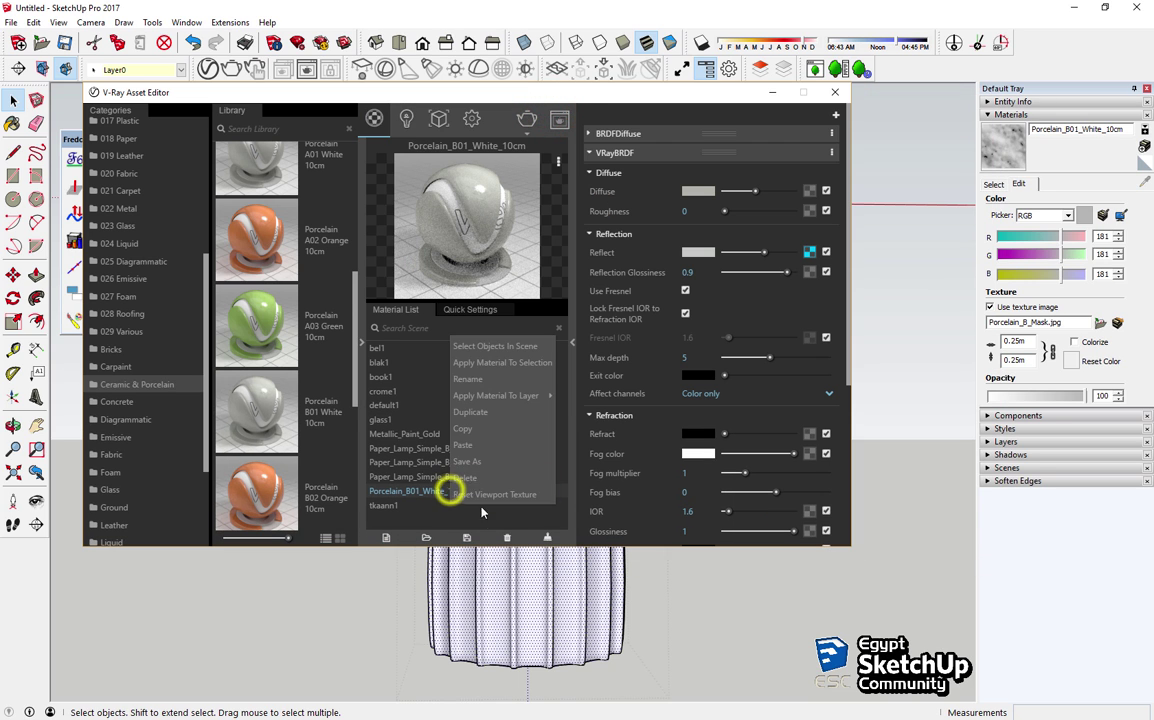
{"action": "left_click", "coordinate": [507, 537]}
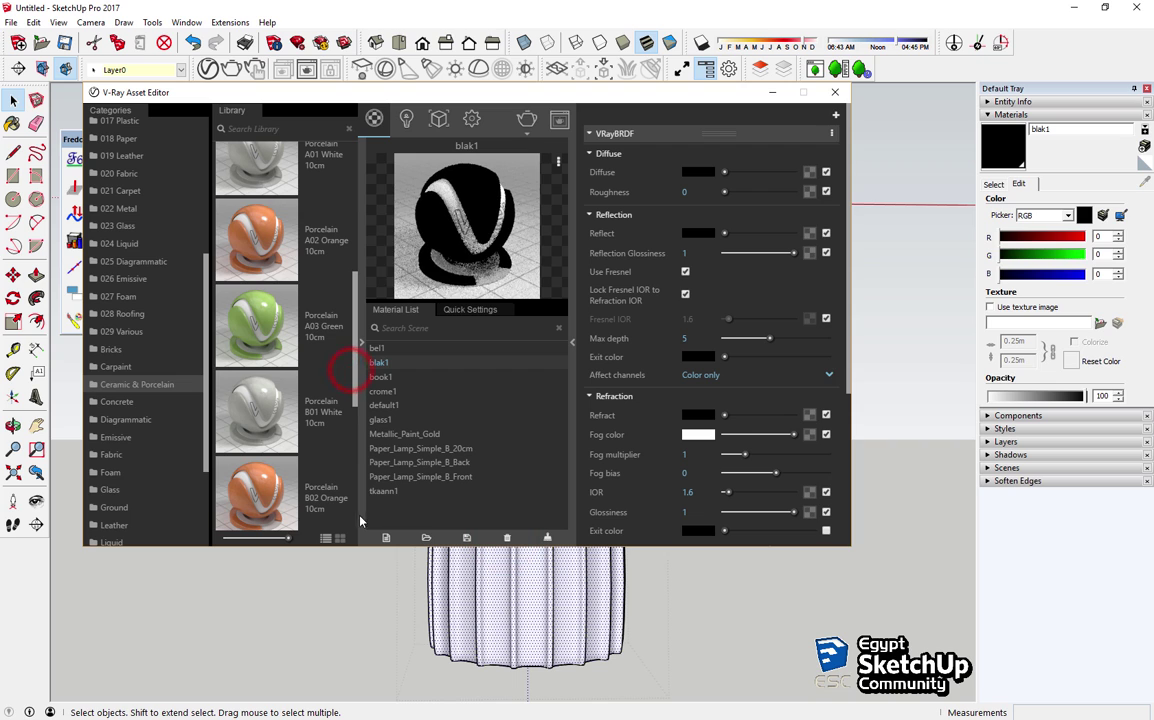
{"action": "scroll", "coordinate": [167, 425], "scroll_direction": "down", "scroll_amount": 3}
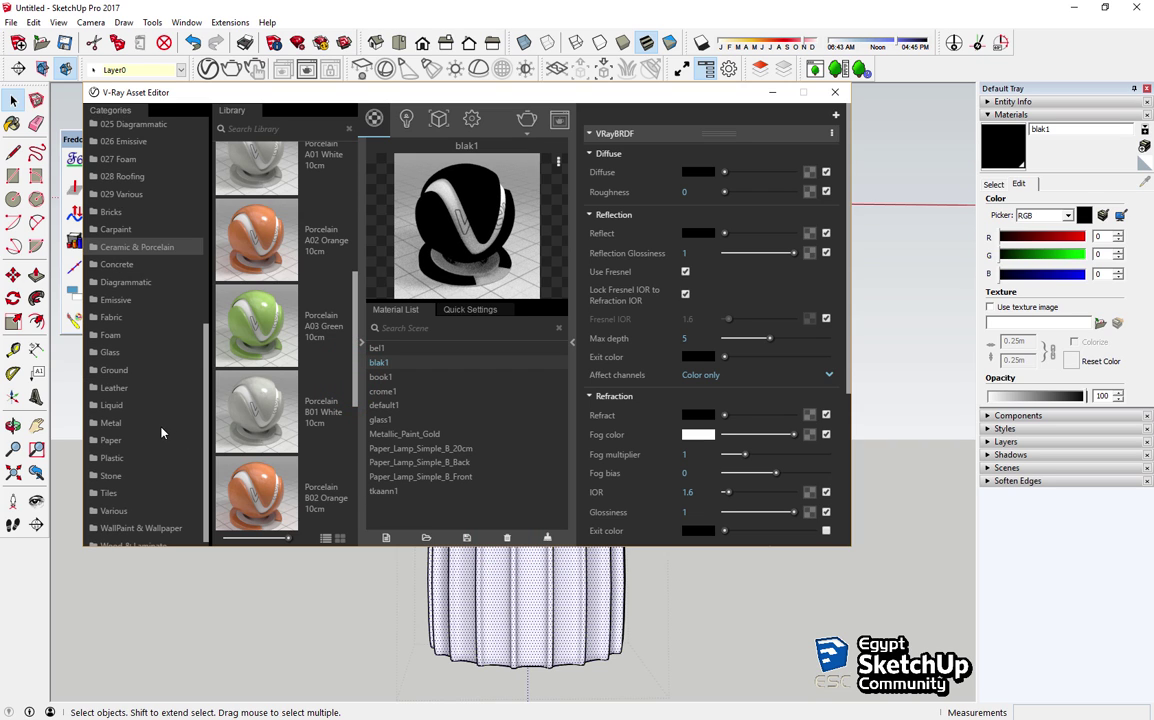
Step: Add Marmol Carrara Blanco from V-Ray's Stone library to the Material List, then collapse the library
{"action": "left_click", "coordinate": [130, 475]}
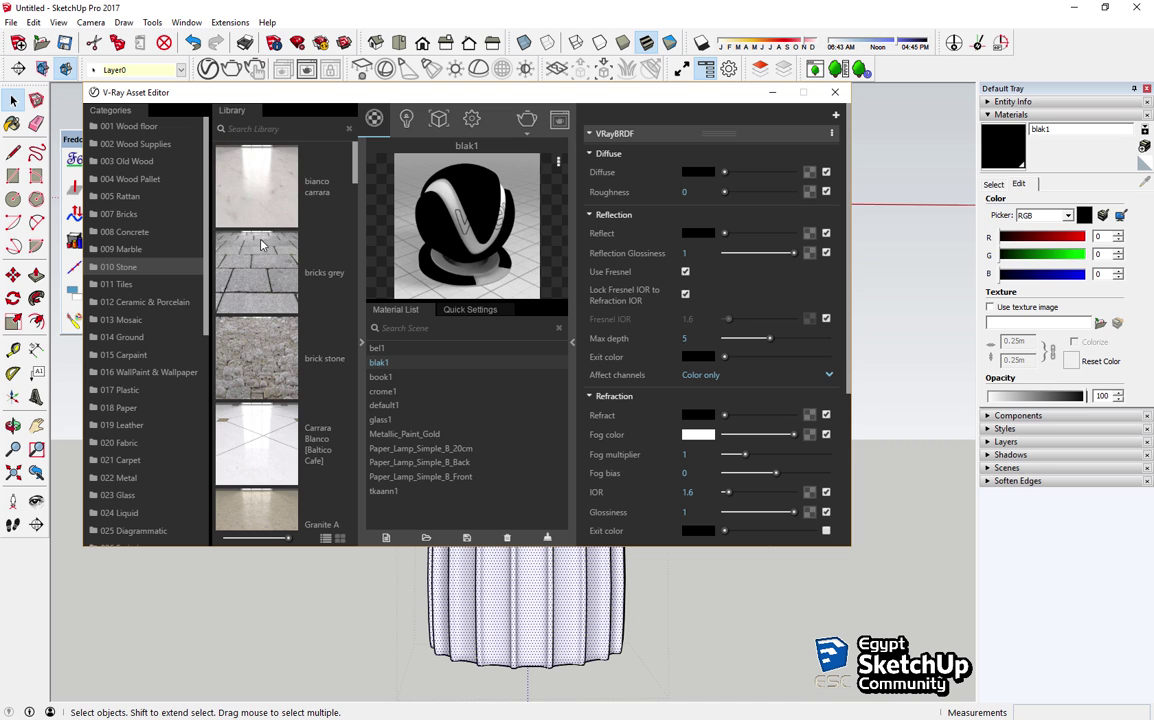
{"action": "scroll", "coordinate": [262, 260], "scroll_direction": "down", "scroll_amount": 3}
{"action": "scroll", "coordinate": [265, 270], "scroll_direction": "down", "scroll_amount": 3}
{"action": "scroll", "coordinate": [270, 285], "scroll_direction": "down", "scroll_amount": 3}
{"action": "scroll", "coordinate": [280, 300], "scroll_direction": "down", "scroll_amount": 3}
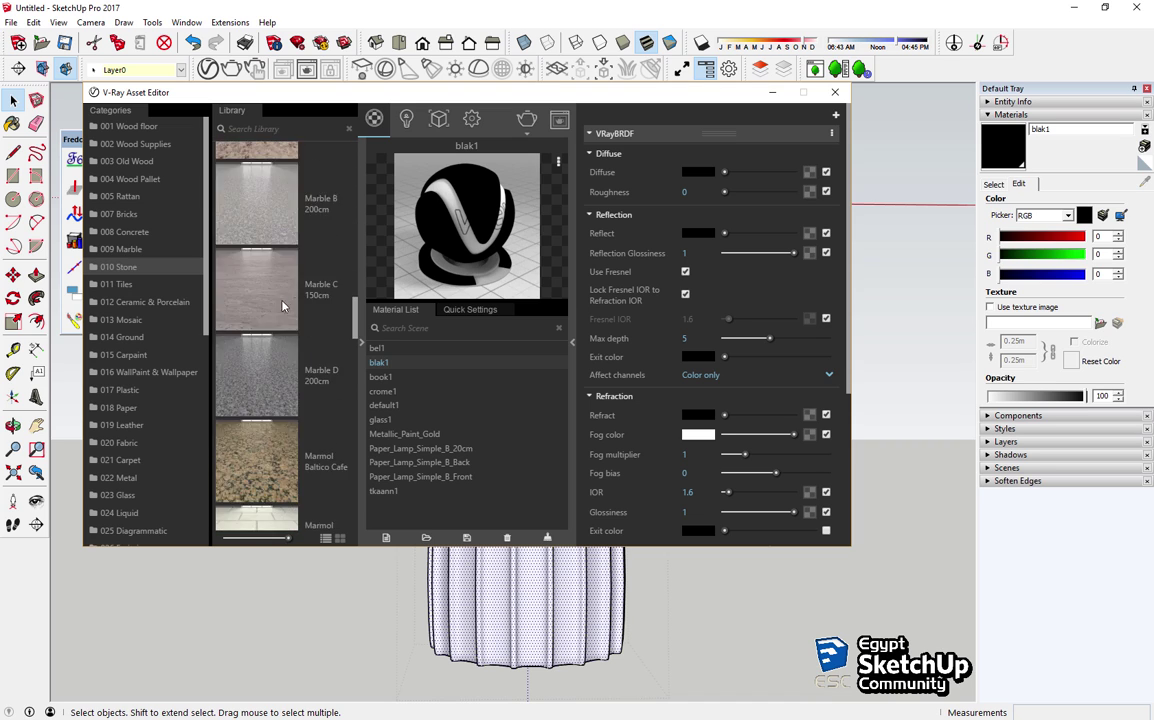
{"action": "scroll", "coordinate": [285, 312], "scroll_direction": "down", "scroll_amount": 3}
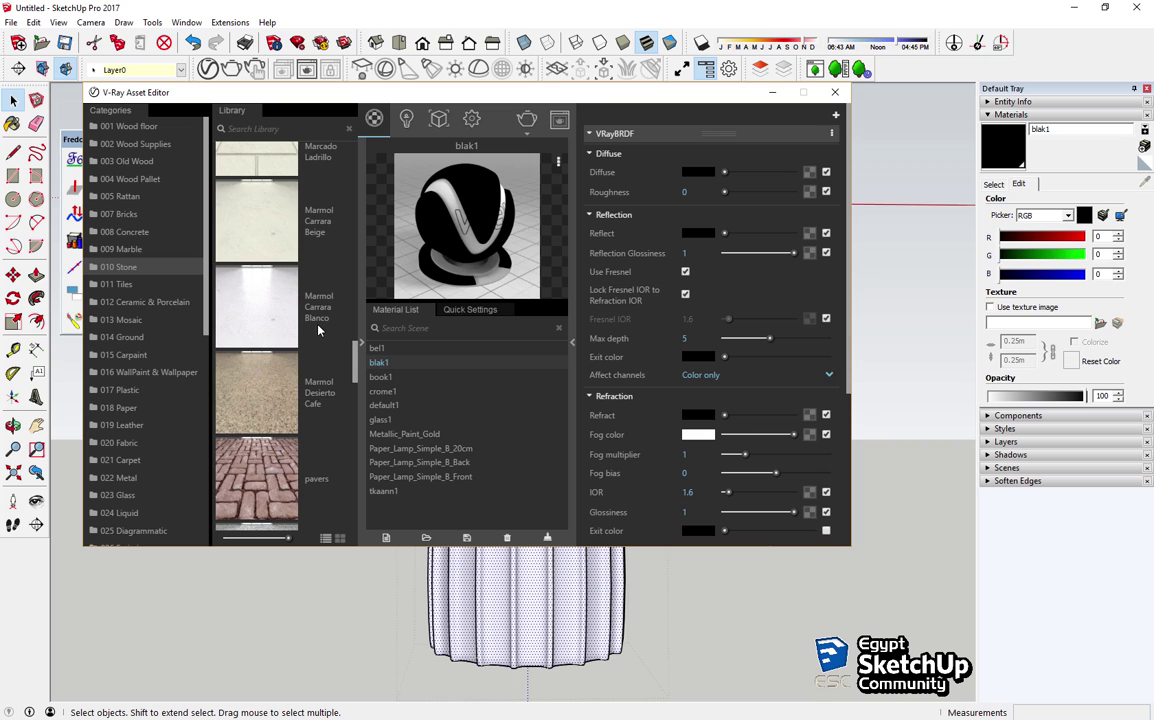
{"action": "scroll", "coordinate": [318, 330], "scroll_direction": "down", "scroll_amount": 1}
{"action": "scroll", "coordinate": [320, 330], "scroll_direction": "down", "scroll_amount": 1}
{"action": "scroll", "coordinate": [320, 330], "scroll_direction": "up", "scroll_amount": 1}
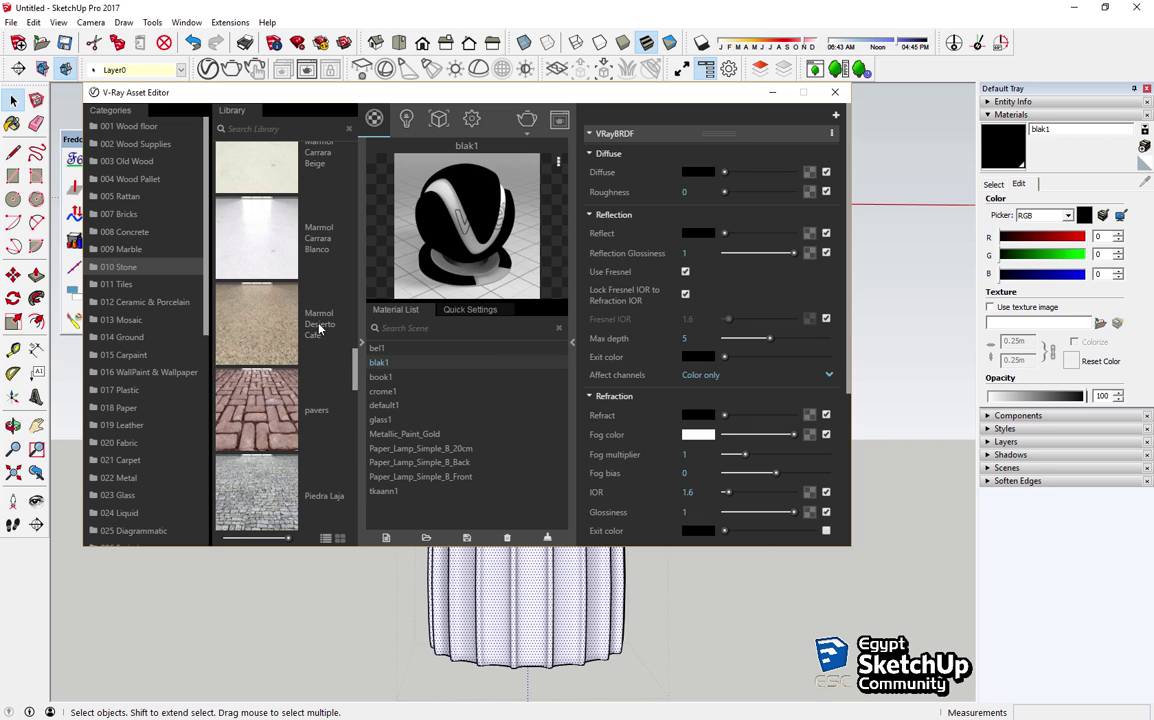
{"action": "scroll", "coordinate": [320, 330], "scroll_direction": "up", "scroll_amount": 1}
{"action": "left_click_drag", "start_coordinate": [270, 294], "coordinate": [417, 512]}
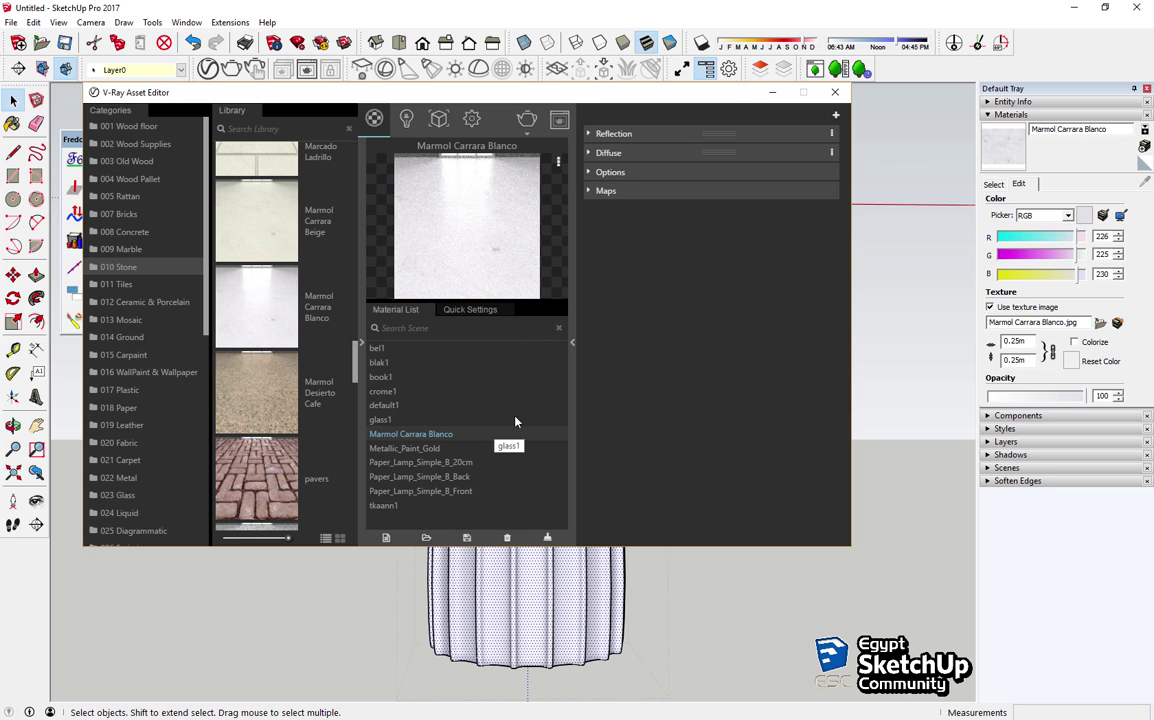
{"action": "left_click", "coordinate": [361, 342]}
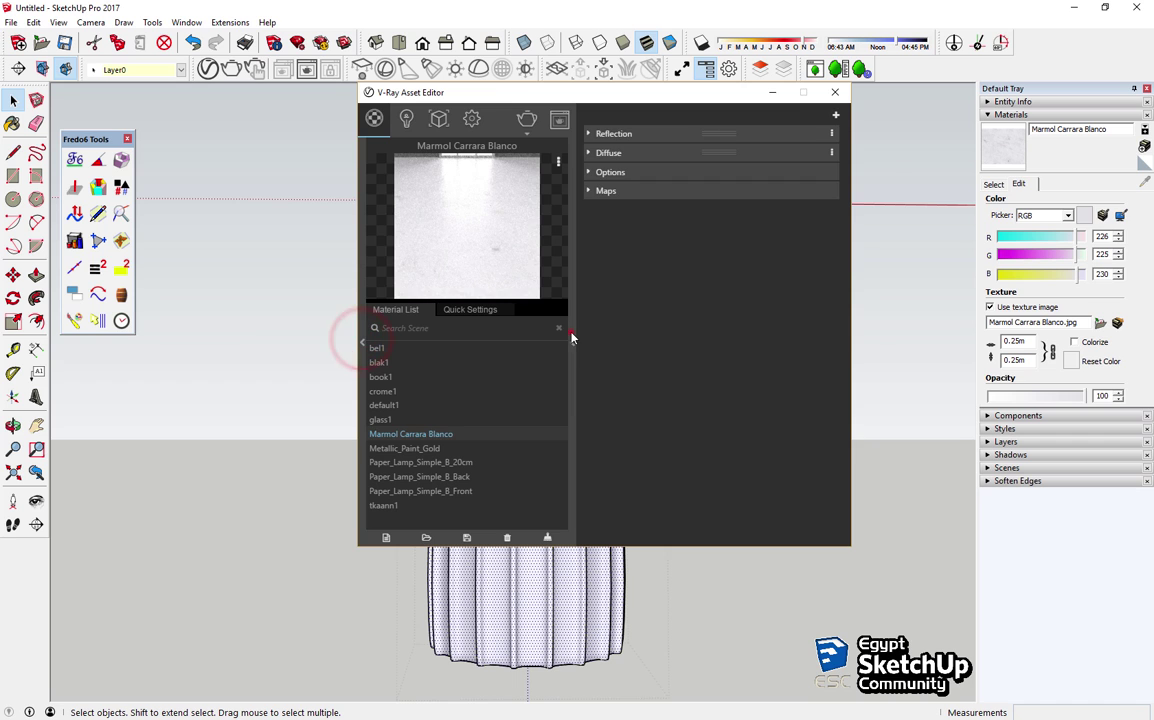
Step: Collapse the material settings, dock the editor right, and paint the fluted lamp base in Marmol Carrara Blanco
{"action": "left_click", "coordinate": [571, 338]}
{"action": "left_click_drag", "start_coordinate": [440, 93], "coordinate": [779, 102]}
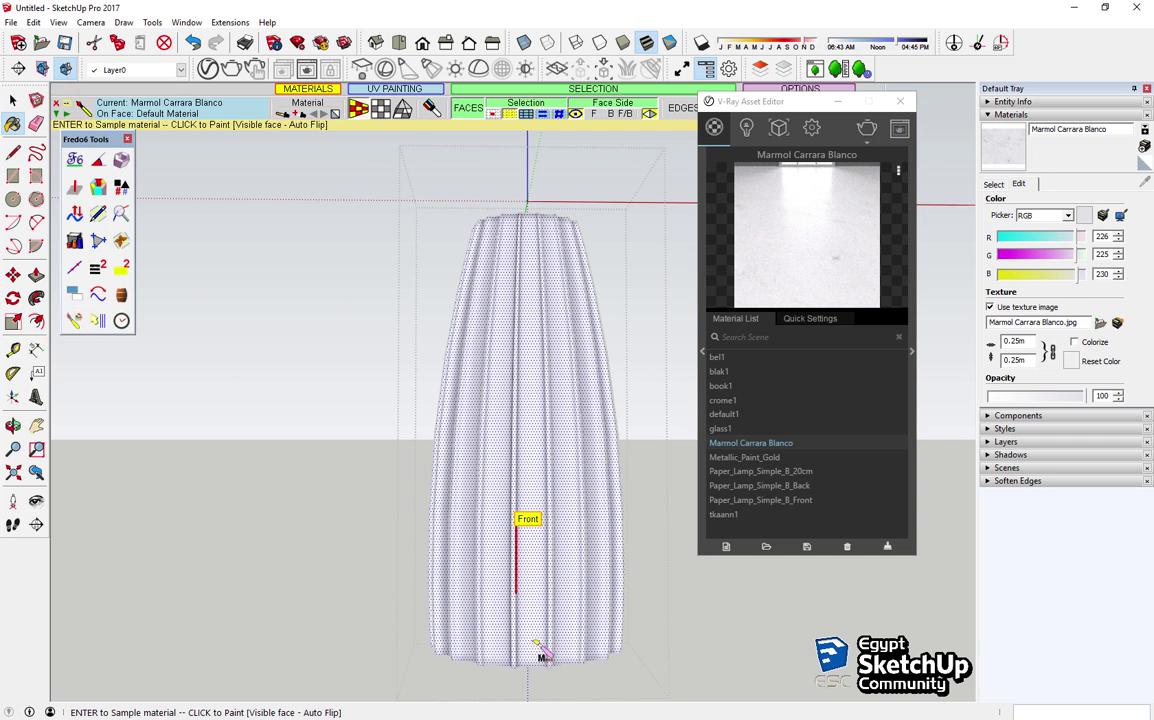
{"action": "scroll", "coordinate": [489, 489], "scroll_direction": "up", "scroll_amount": 2}
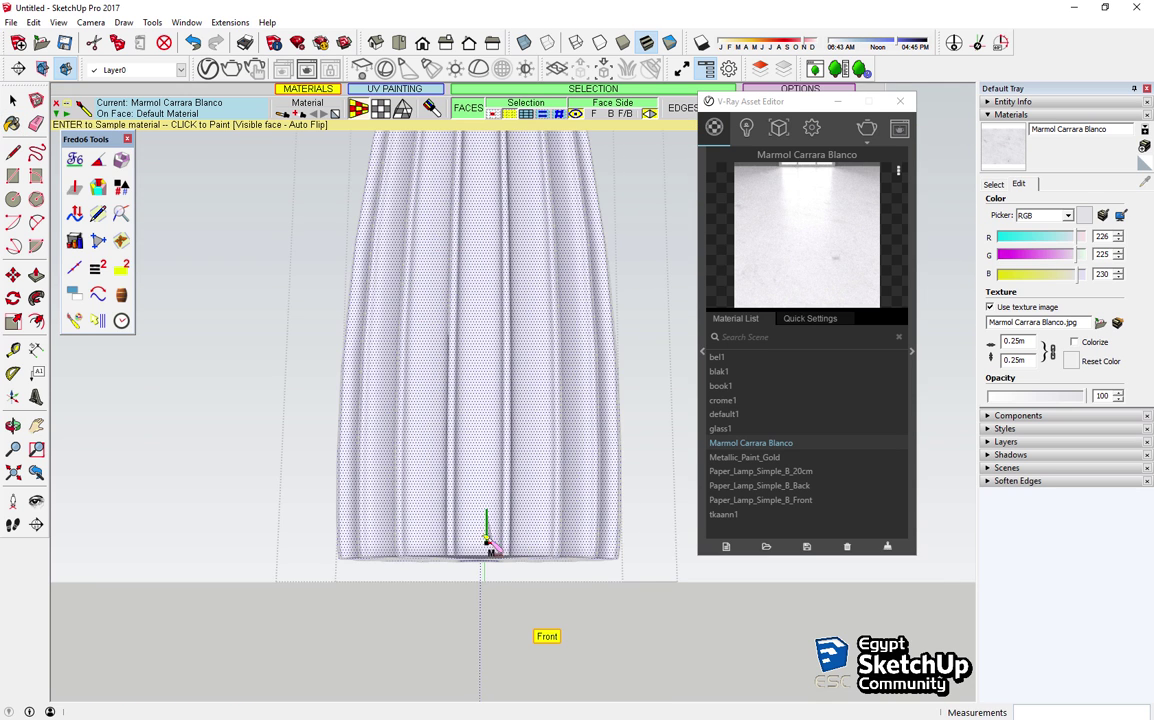
{"action": "scroll", "coordinate": [487, 535], "scroll_direction": "up", "scroll_amount": 2}
{"action": "scroll", "coordinate": [483, 548], "scroll_direction": "up", "scroll_amount": 2}
{"action": "scroll", "coordinate": [483, 548], "scroll_direction": "up", "scroll_amount": 1}
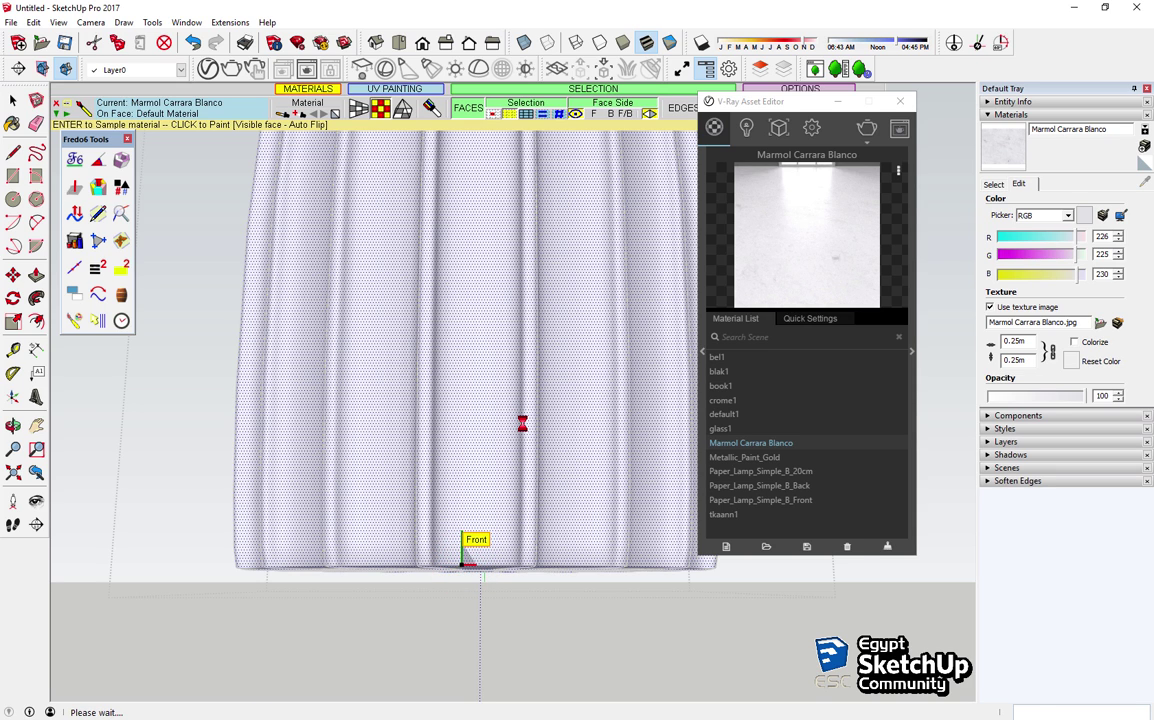
{"action": "key", "text": "space"}
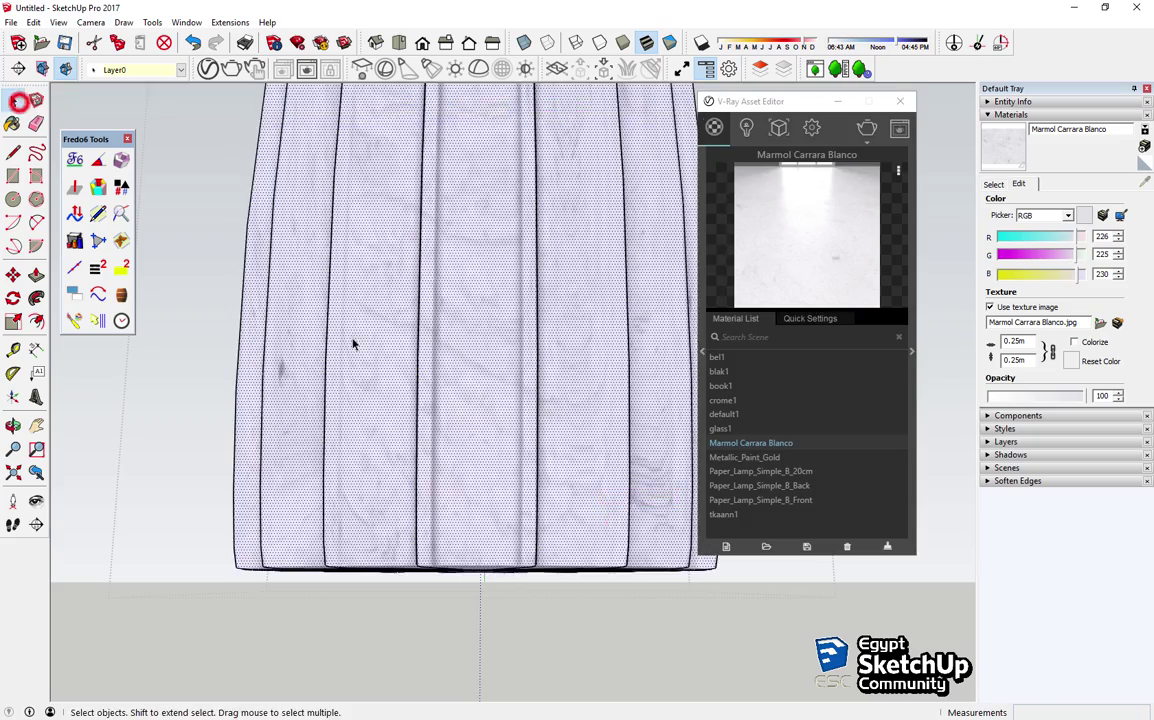
Step: Orbit to inspect the marble lamp base and table edge, then select the side table
{"action": "mouse_move", "coordinate": [352, 344]}
{"action": "middle_mouse_down"}
{"action": "mouse_move", "coordinate": [577, 644]}
{"action": "mouse_move", "coordinate": [438, 484]}
{"action": "mouse_move", "coordinate": [381, 477]}
{"action": "mouse_move", "coordinate": [641, 539]}
{"action": "mouse_move", "coordinate": [721, 510]}
{"action": "mouse_move", "coordinate": [742, 443]}
{"action": "mouse_move", "coordinate": [466, 350]}
{"action": "mouse_move", "coordinate": [678, 118]}
{"action": "mouse_move", "coordinate": [438, 232]}
{"action": "mouse_move", "coordinate": [459, 193]}
{"action": "mouse_move", "coordinate": [413, 711]}
{"action": "mouse_move", "coordinate": [577, 237]}
{"action": "middle_mouse_up"}
{"action": "left_click", "coordinate": [577, 236]}
{"action": "mouse_move", "coordinate": [698, 656]}
{"action": "middle_mouse_down"}
{"action": "mouse_move", "coordinate": [567, 612]}
{"action": "mouse_move", "coordinate": [437, 492]}
{"action": "mouse_move", "coordinate": [469, 517]}
{"action": "middle_mouse_up"}
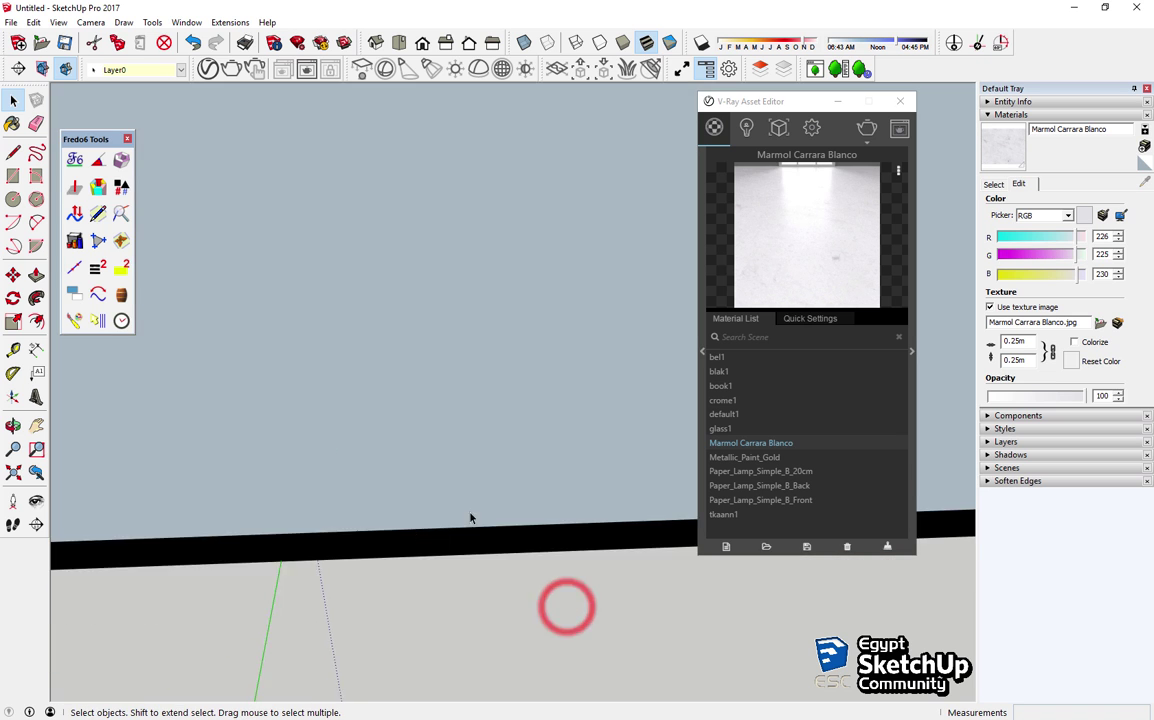
{"action": "mouse_move", "coordinate": [492, 617]}
{"action": "middle_mouse_down"}
{"action": "mouse_move", "coordinate": [297, 413]}
{"action": "mouse_move", "coordinate": [450, 470]}
{"action": "middle_mouse_up"}
{"action": "scroll", "coordinate": [340, 430], "scroll_direction": "up", "scroll_amount": 5}
{"action": "scroll", "coordinate": [340, 430], "scroll_direction": "up", "scroll_amount": 5}
{"action": "left_click", "coordinate": [458, 549]}
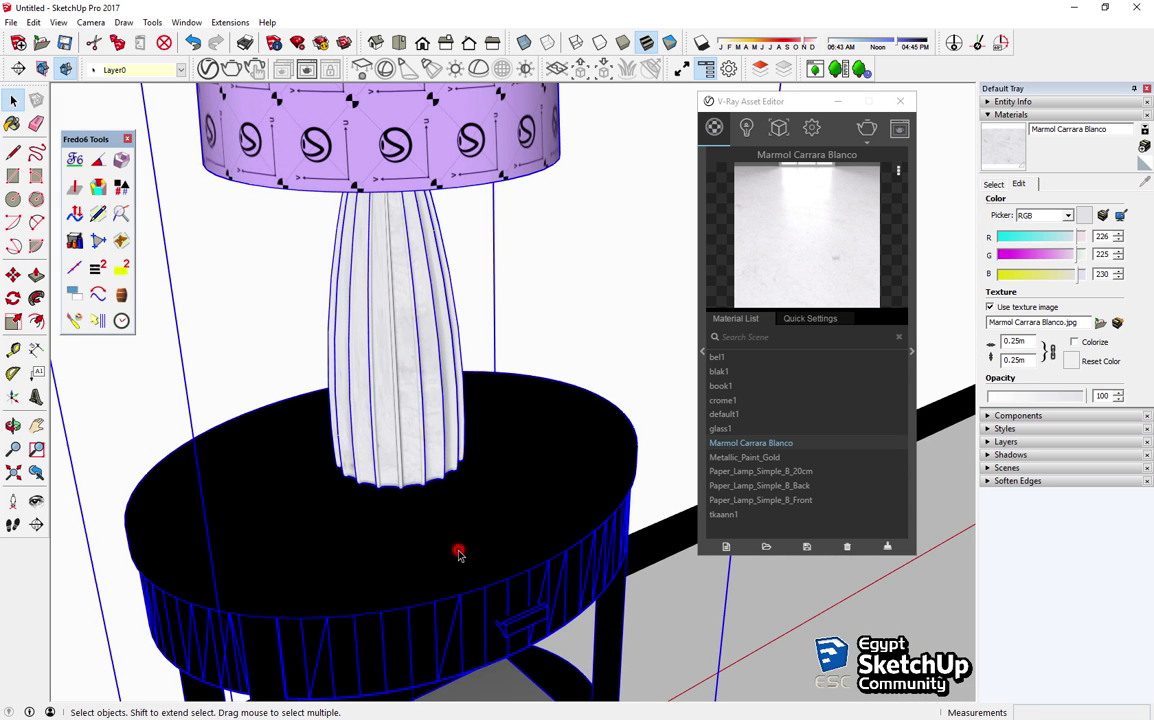
{"action": "scroll", "coordinate": [458, 549], "scroll_direction": "down", "scroll_amount": 3}
{"action": "double_click", "coordinate": [457, 538]}
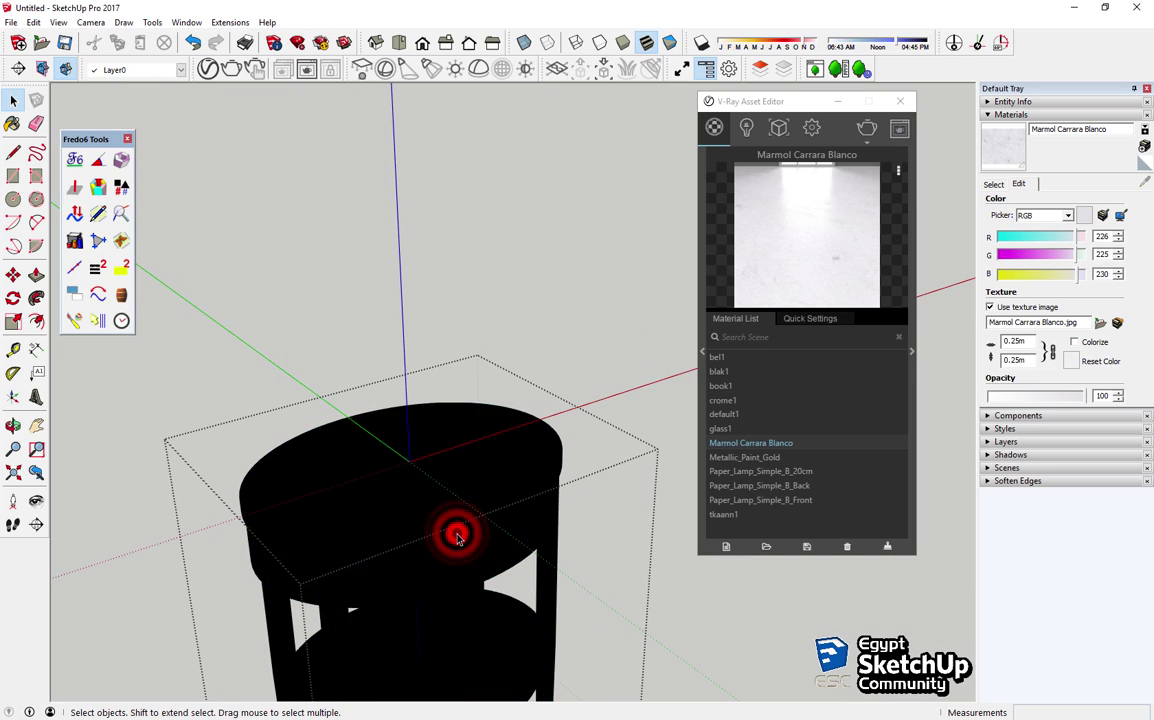
{"action": "left_click", "coordinate": [672, 44]}
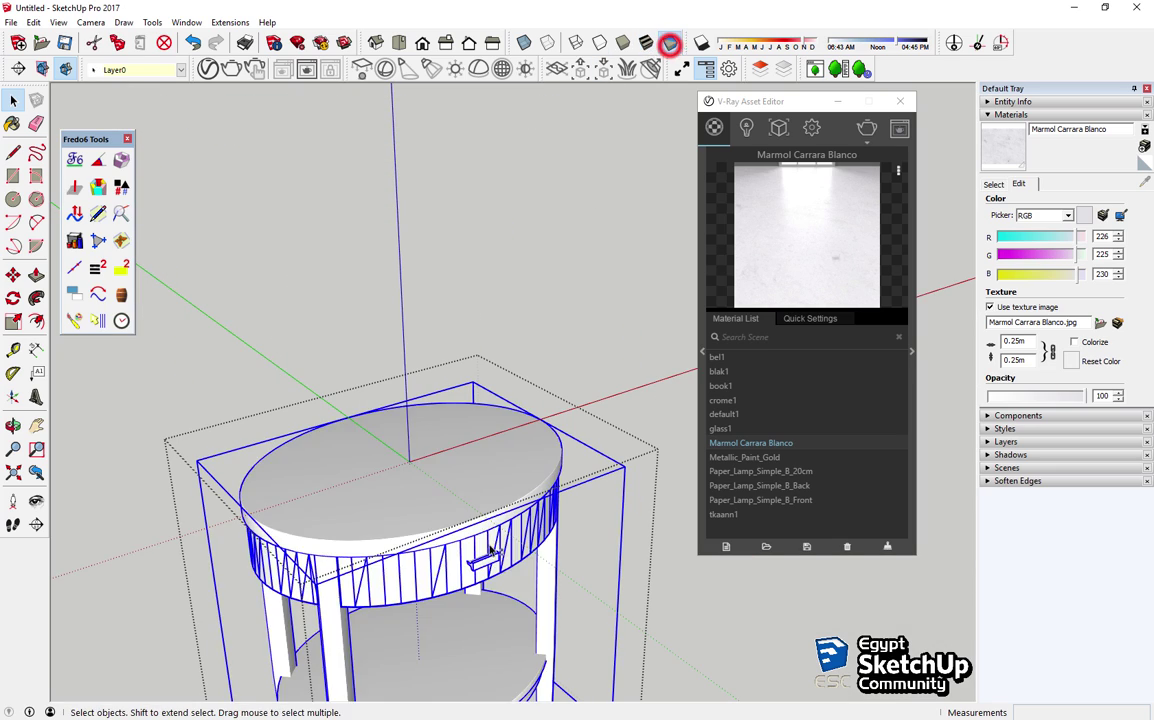
{"action": "scroll", "coordinate": [471, 296], "scroll_direction": "up", "scroll_amount": 3}
{"action": "scroll", "coordinate": [471, 296], "scroll_direction": "up", "scroll_amount": 5}
{"action": "mouse_move", "coordinate": [471, 296]}
{"action": "middle_mouse_down"}
{"action": "mouse_move", "coordinate": [846, 267]}
{"action": "mouse_move", "coordinate": [546, 330]}
{"action": "mouse_move", "coordinate": [307, 360]}
{"action": "middle_mouse_up"}
{"action": "scroll", "coordinate": [307, 360], "scroll_direction": "down", "scroll_amount": 3}
{"action": "left_click", "coordinate": [304, 352]}
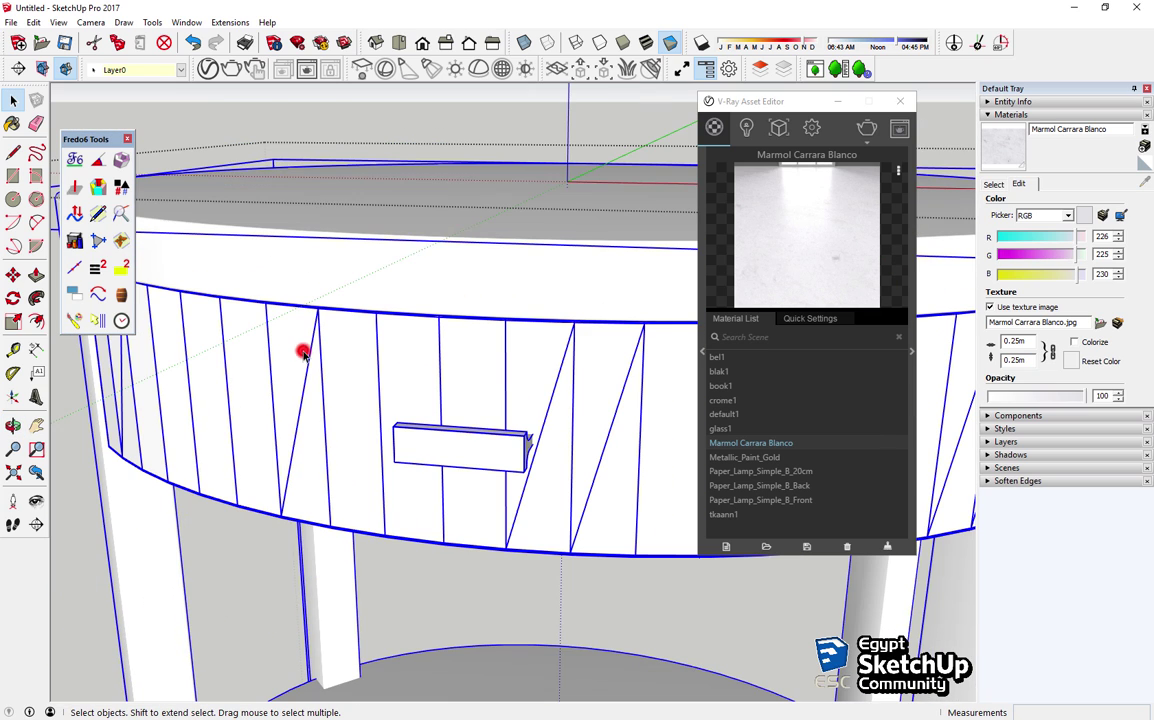
{"action": "left_click", "coordinate": [316, 344]}
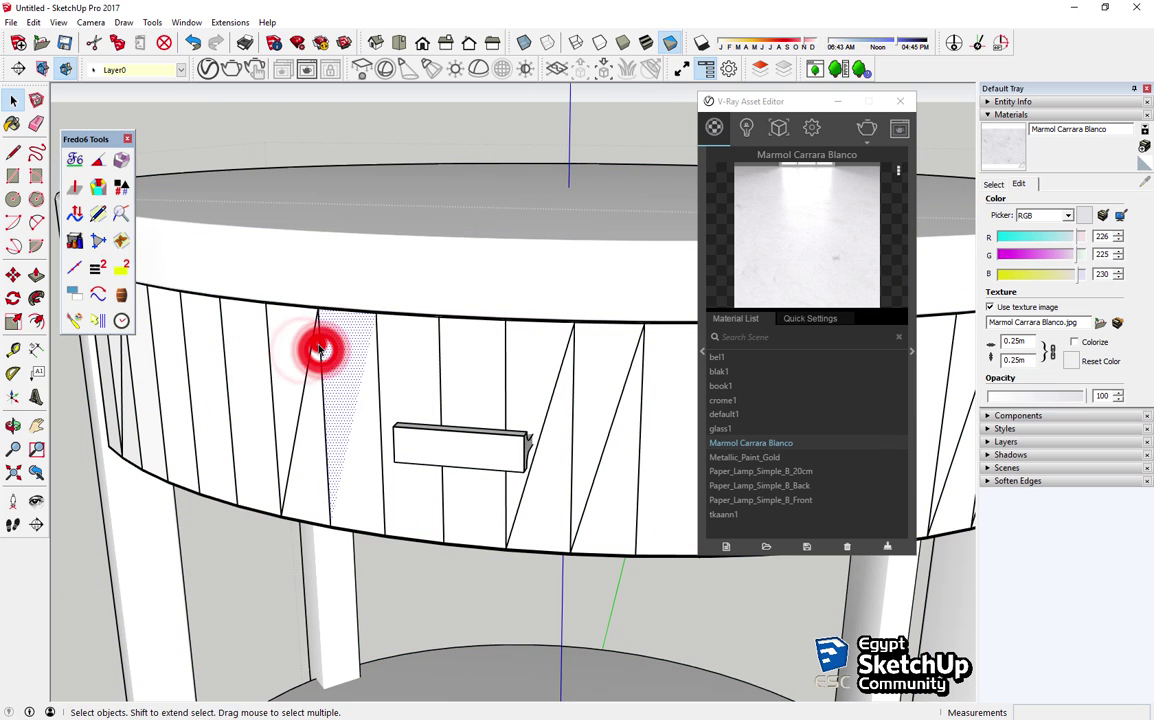
{"action": "triple_click", "coordinate": [325, 280]}
{"action": "scroll", "coordinate": [325, 280], "scroll_direction": "down", "scroll_amount": 3}
{"action": "middle_click_drag", "start_coordinate": [381, 296], "coordinate": [399, 347]}
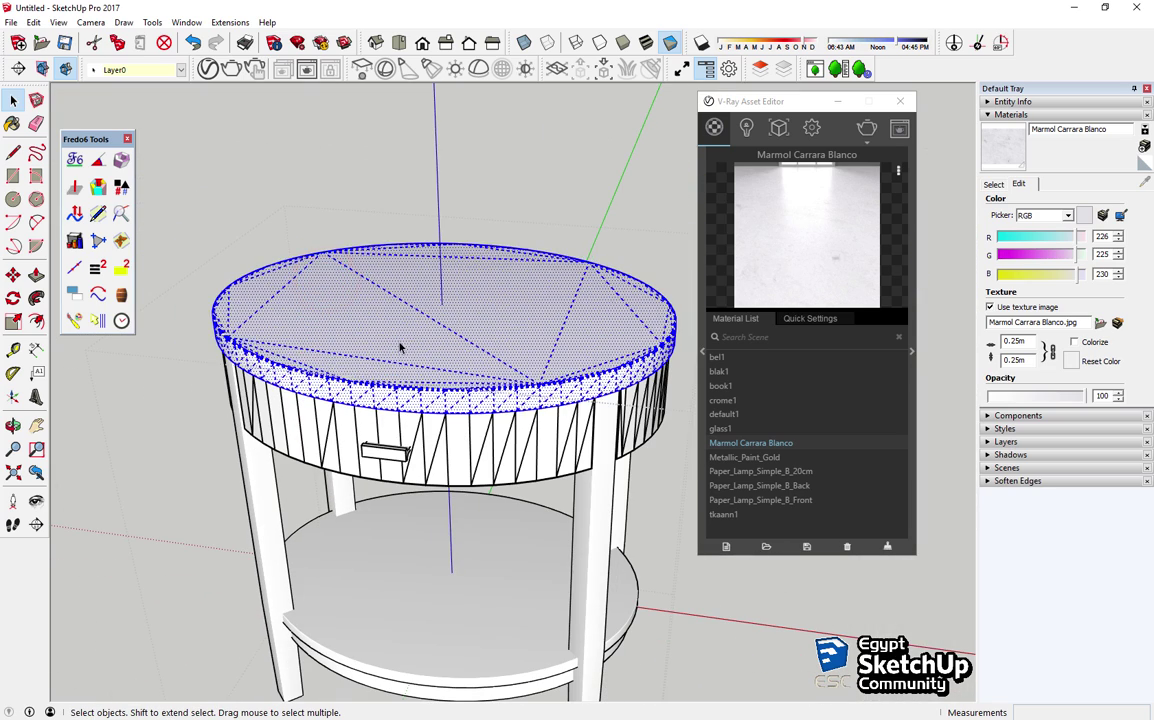
{"action": "left_click", "coordinate": [399, 343]}
{"action": "double_click", "coordinate": [416, 392]}
{"action": "right_click", "coordinate": [414, 390]}
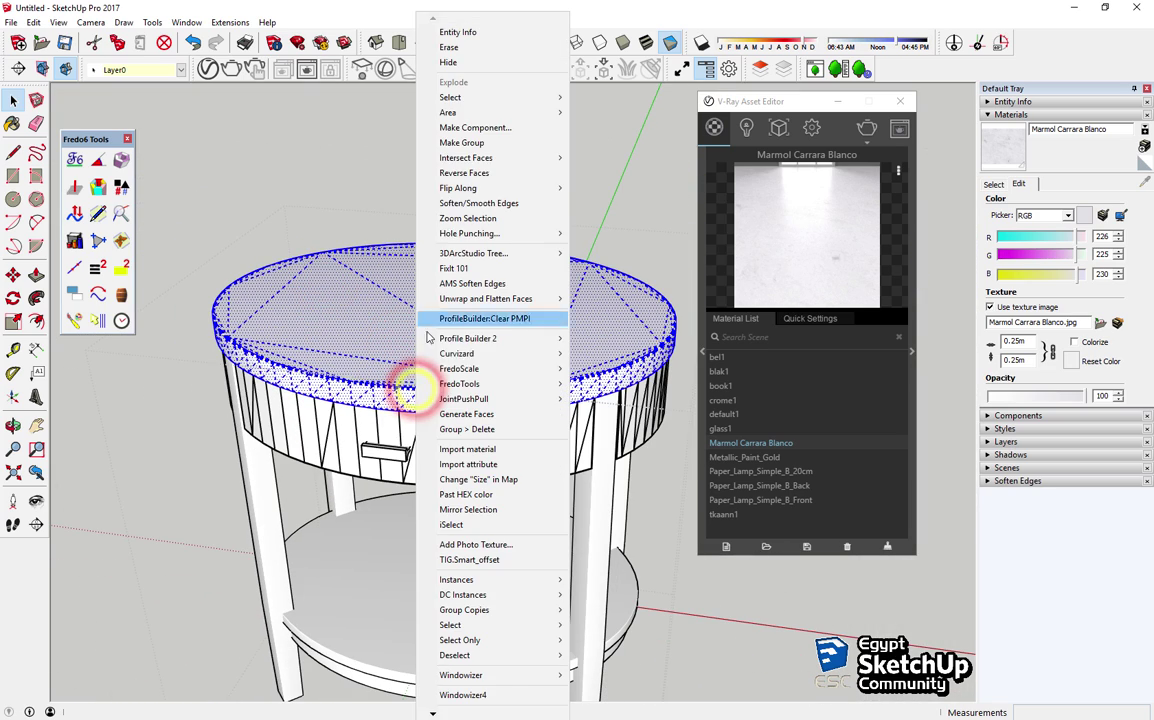
{"action": "left_click", "coordinate": [463, 143]}
{"action": "left_click", "coordinate": [600, 496]}
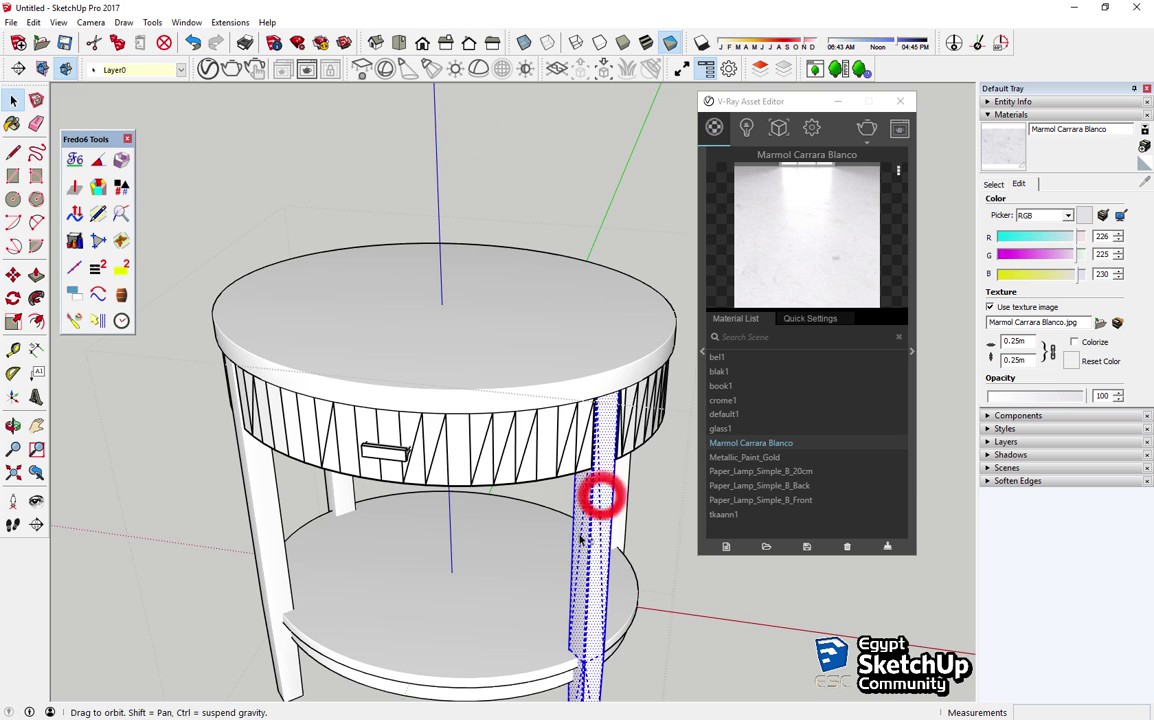
{"action": "middle_click_drag", "start_coordinate": [580, 538], "coordinate": [498, 378], "text": "shift"}
{"action": "right_click", "coordinate": [498, 378]}
{"action": "left_click", "coordinate": [573, 137]}
{"action": "middle_click_drag", "start_coordinate": [569, 135], "coordinate": [473, 393]}
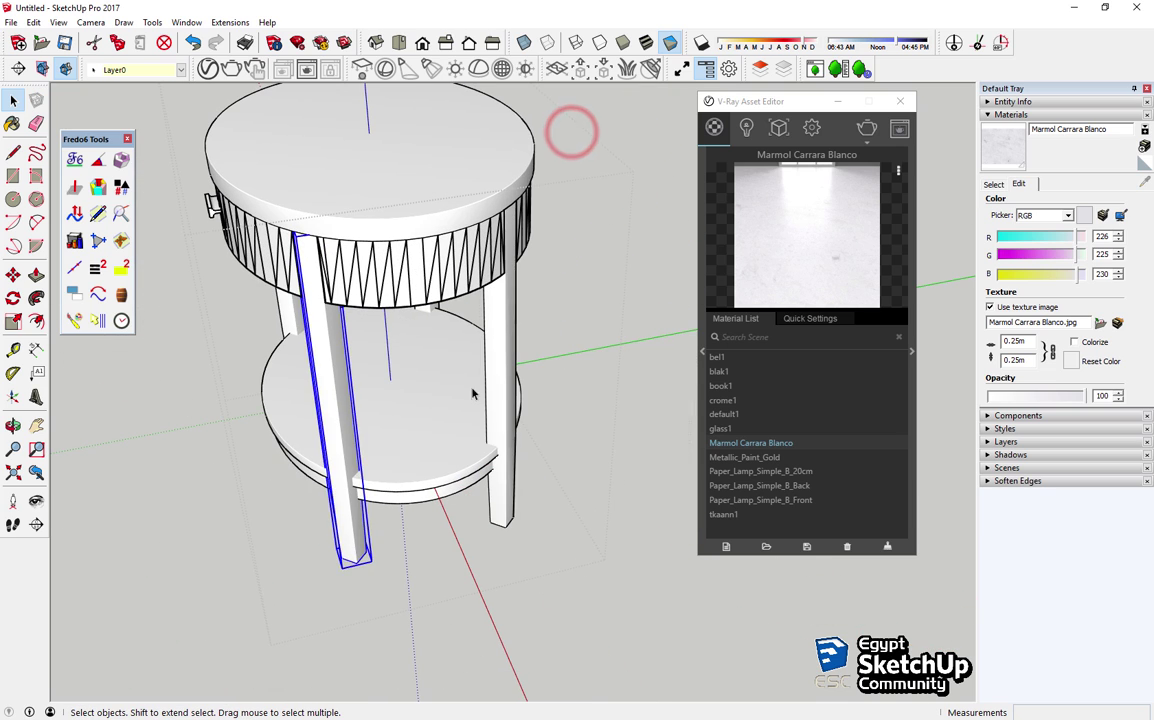
{"action": "right_click", "coordinate": [509, 348]}
{"action": "left_click", "coordinate": [489, 330]}
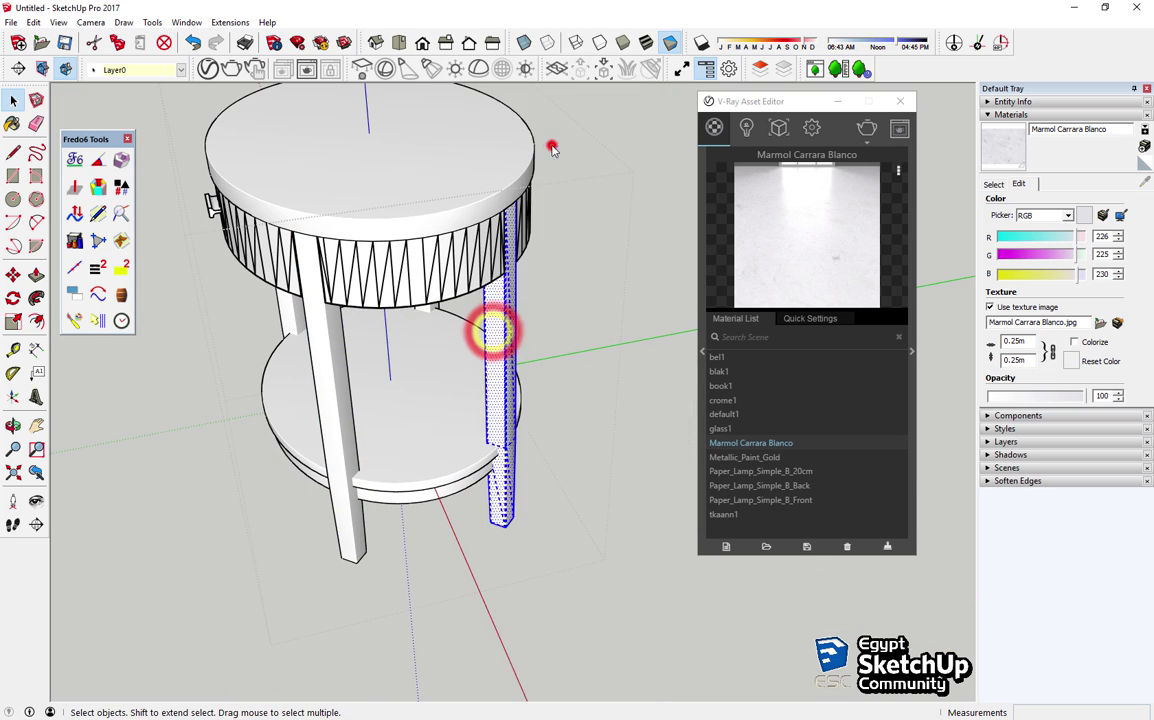
{"action": "mouse_move", "coordinate": [489, 330]}
{"action": "middle_mouse_down"}
{"action": "mouse_move", "coordinate": [139, 404]}
{"action": "mouse_move", "coordinate": [485, 402]}
{"action": "middle_mouse_up"}
{"action": "right_click", "coordinate": [537, 355]}
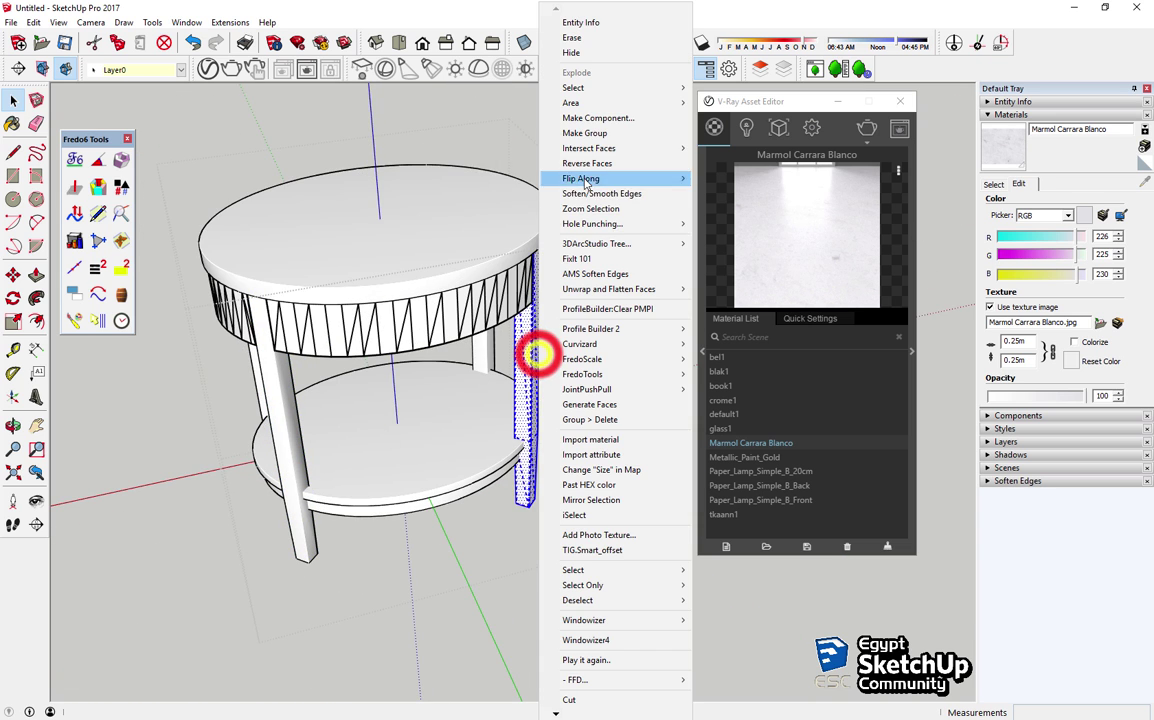
{"action": "left_click", "coordinate": [595, 137]}
{"action": "middle_click_drag", "start_coordinate": [595, 137], "coordinate": [507, 283]}
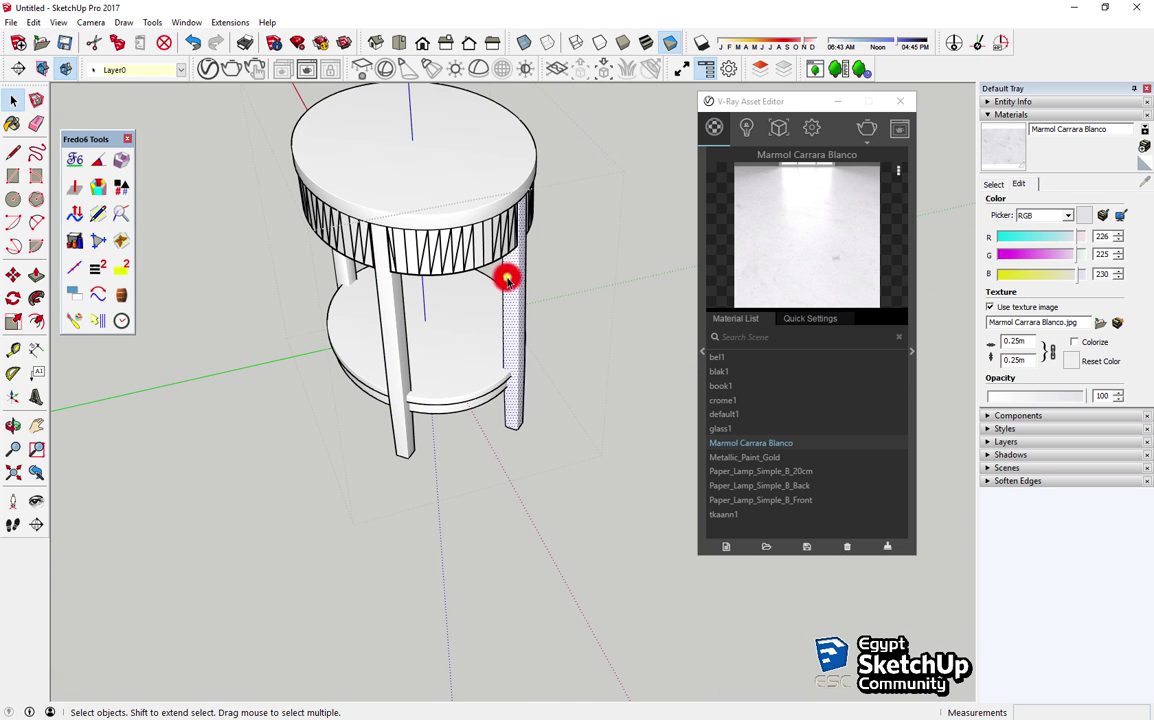
{"action": "right_click", "coordinate": [507, 280]}
{"action": "left_click", "coordinate": [556, 134]}
{"action": "left_click", "coordinate": [472, 350]}
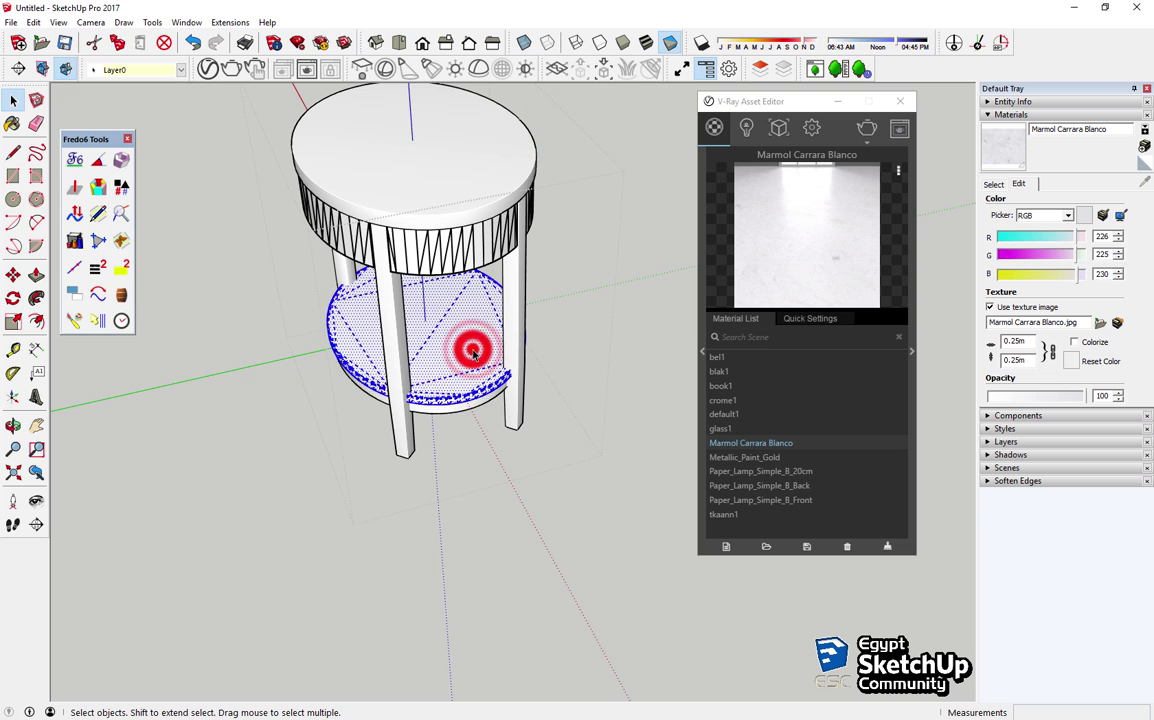
{"action": "right_click", "coordinate": [472, 350]}
{"action": "left_click", "coordinate": [546, 142]}
{"action": "middle_click_drag", "start_coordinate": [546, 142], "coordinate": [474, 412]}
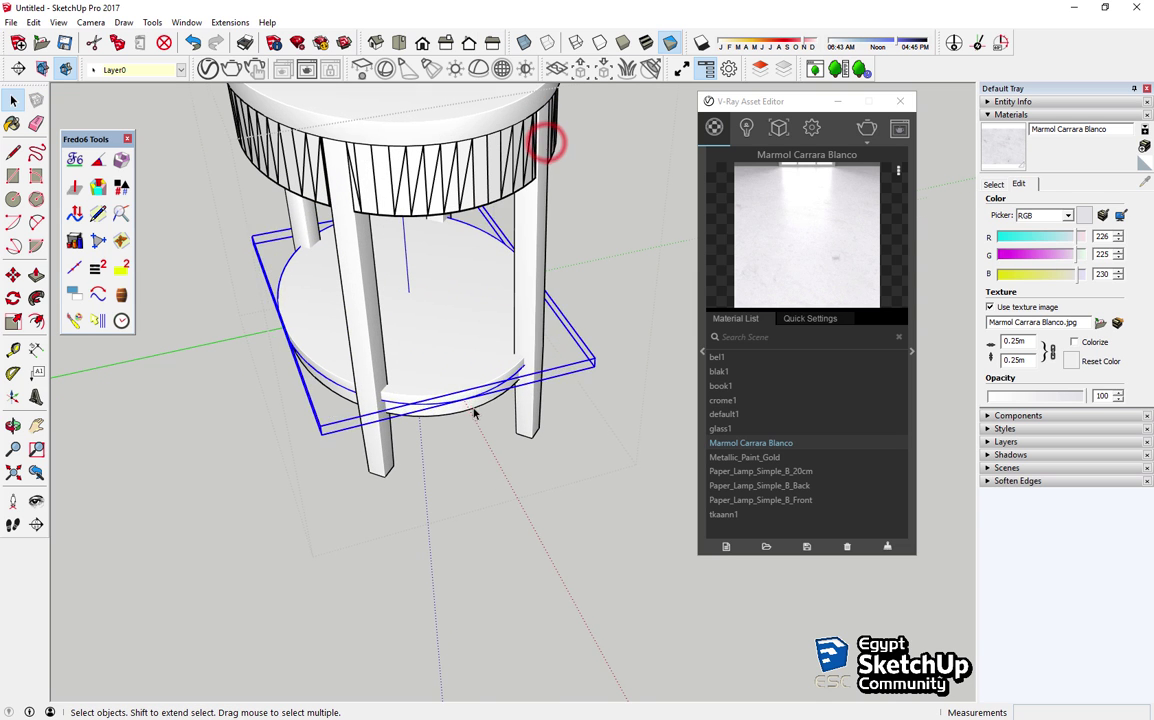
{"action": "right_click", "coordinate": [474, 409]}
{"action": "left_click", "coordinate": [572, 142]}
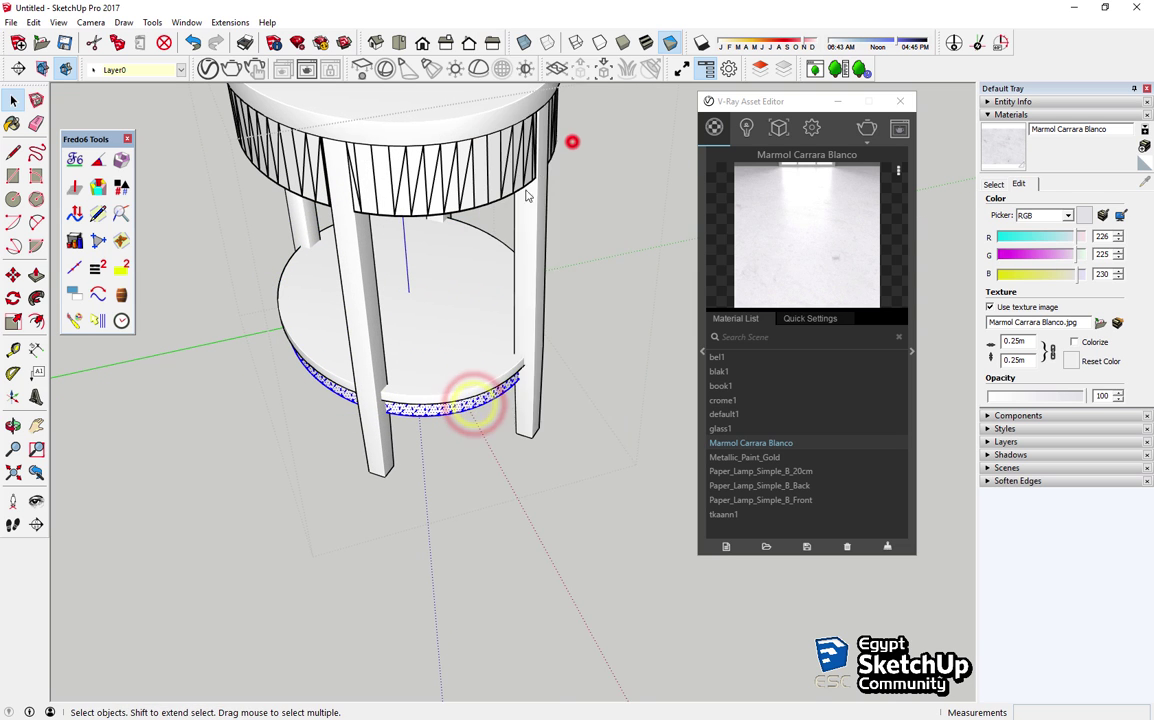
{"action": "mouse_move", "coordinate": [572, 142]}
{"action": "middle_mouse_down"}
{"action": "mouse_move", "coordinate": [553, 248]}
{"action": "mouse_move", "coordinate": [402, 252]}
{"action": "middle_mouse_up"}
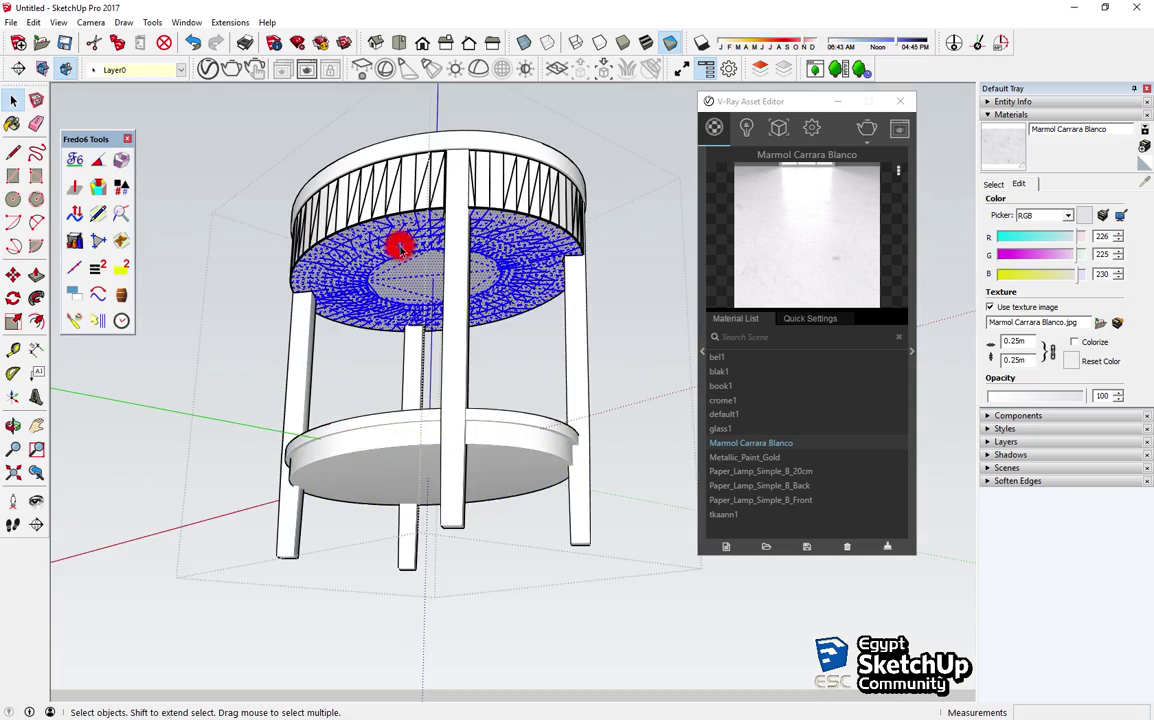
{"action": "scroll", "coordinate": [399, 247], "scroll_direction": "up", "scroll_amount": 2}
{"action": "scroll", "coordinate": [392, 245], "scroll_direction": "up", "scroll_amount": 2}
{"action": "scroll", "coordinate": [386, 244], "scroll_direction": "up", "scroll_amount": 2}
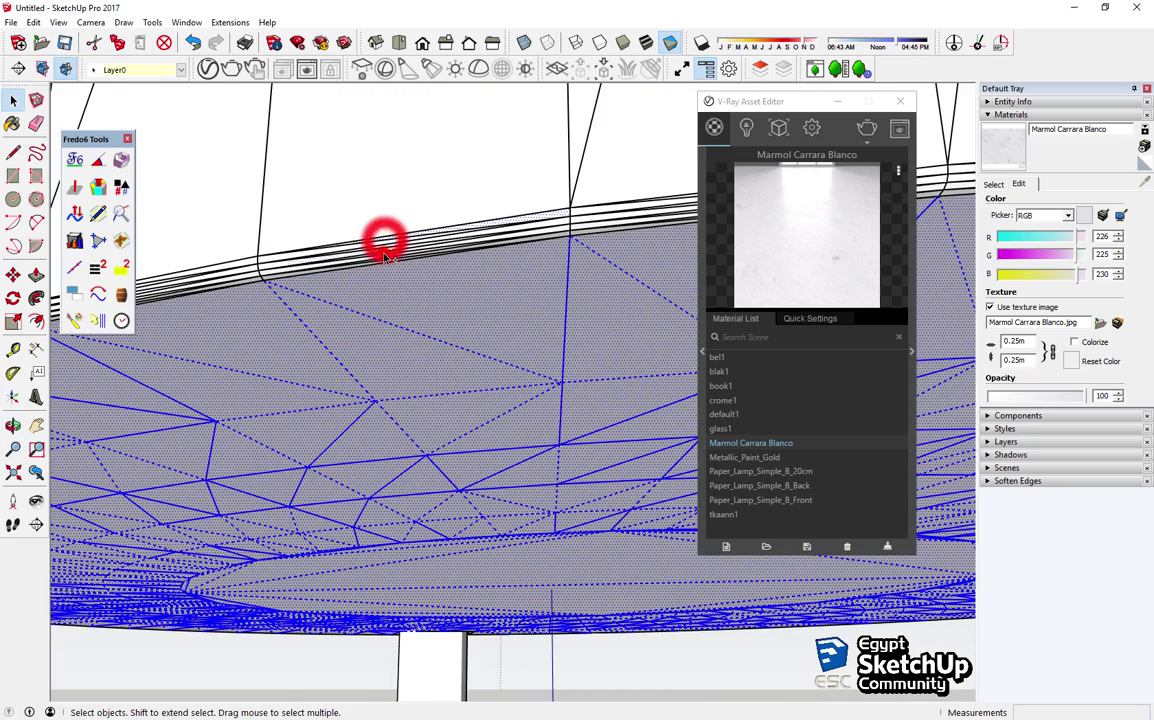
{"action": "mouse_move", "coordinate": [374, 293]}
{"action": "middle_mouse_down"}
{"action": "mouse_move", "coordinate": [291, 255]}
{"action": "mouse_move", "coordinate": [519, 235]}
{"action": "mouse_move", "coordinate": [460, 237]}
{"action": "mouse_move", "coordinate": [410, 265]}
{"action": "middle_mouse_up"}
{"action": "scroll", "coordinate": [519, 235], "scroll_direction": "down", "scroll_amount": 3}
{"action": "scroll", "coordinate": [500, 236], "scroll_direction": "down", "scroll_amount": 3}
{"action": "left_click", "coordinate": [460, 237]}
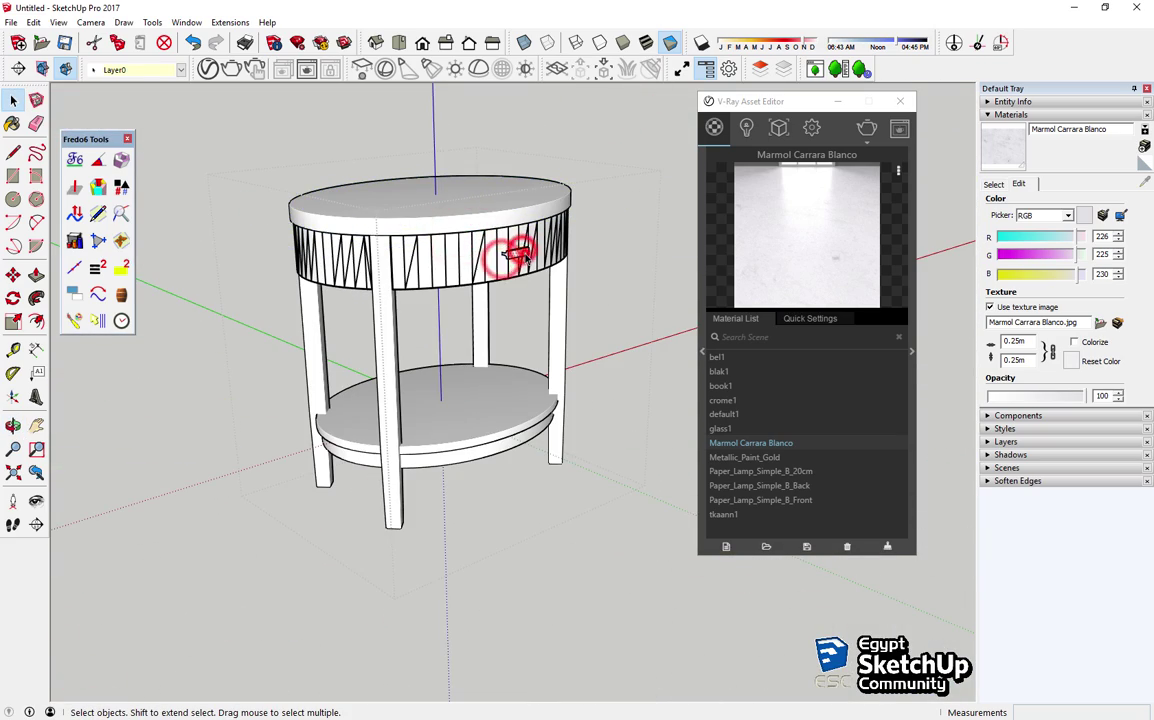
Step: Select the drawer front and orbit to view the whole table front
{"action": "scroll", "coordinate": [518, 256], "scroll_direction": "up", "scroll_amount": 3}
{"action": "left_click", "coordinate": [514, 256]}
{"action": "scroll", "coordinate": [514, 256], "scroll_direction": "up", "scroll_amount": 5}
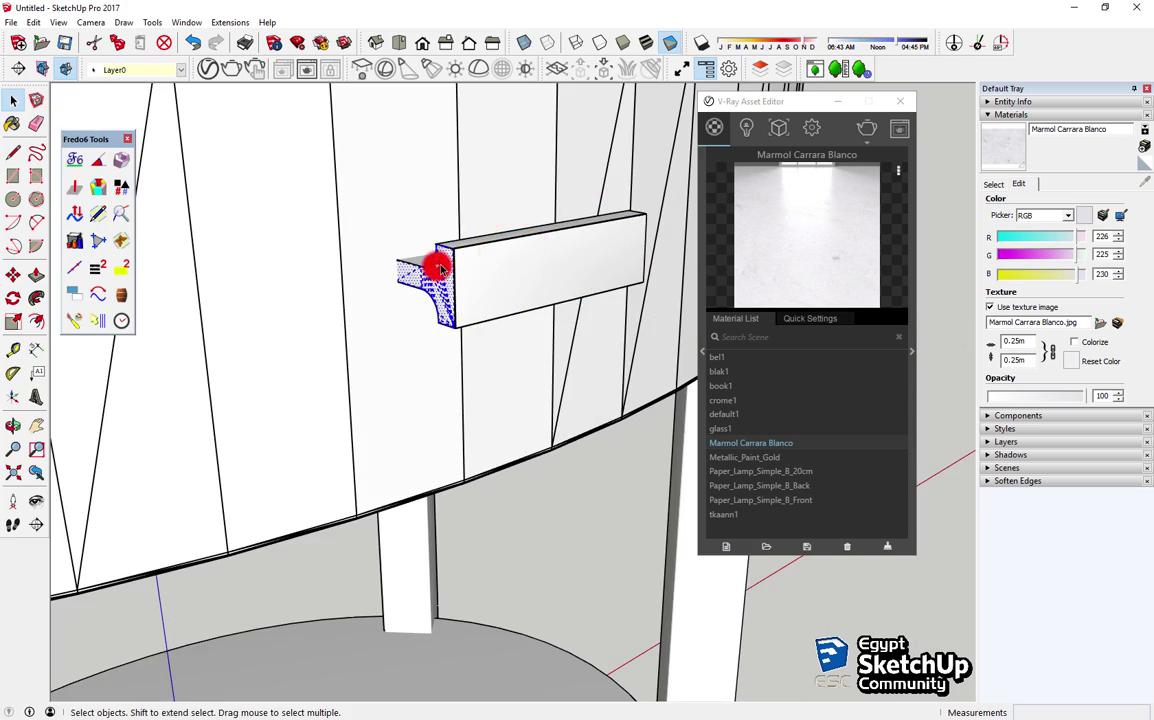
{"action": "scroll", "coordinate": [437, 268], "scroll_direction": "down", "scroll_amount": 3}
{"action": "scroll", "coordinate": [425, 193], "scroll_direction": "down", "scroll_amount": 3}
{"action": "middle_click_drag", "start_coordinate": [425, 193], "coordinate": [401, 431]}
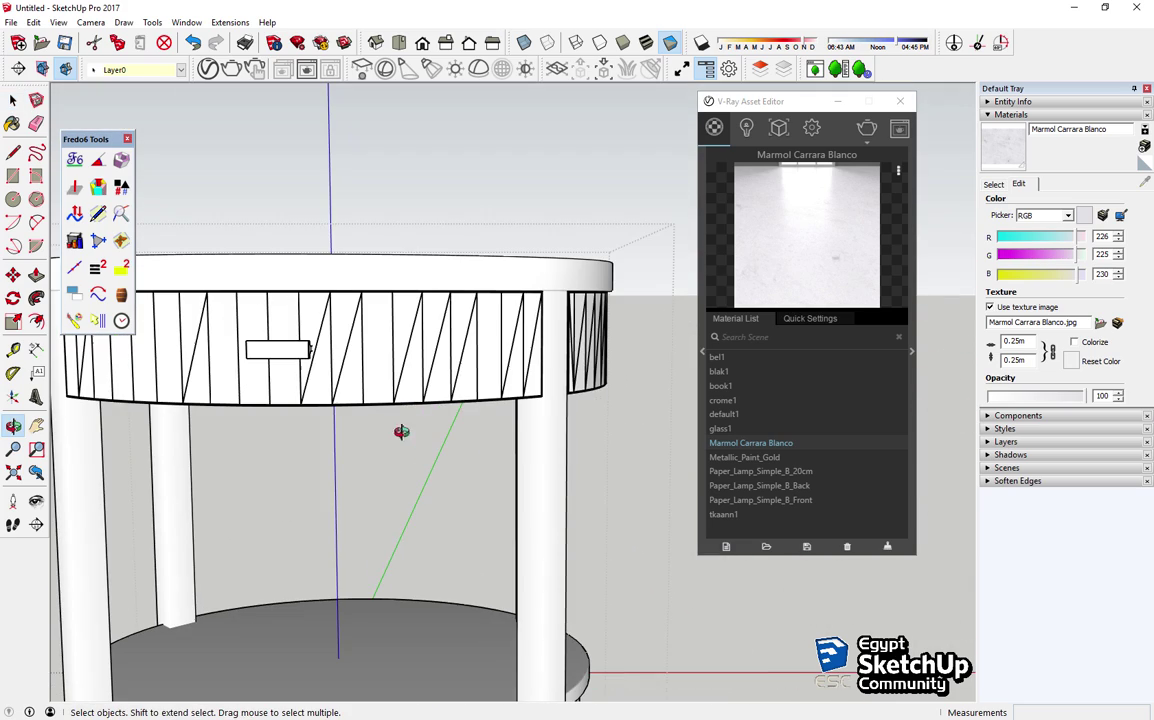
{"action": "scroll", "coordinate": [218, 317], "scroll_direction": "down", "scroll_amount": 3}
{"action": "scroll", "coordinate": [515, 360], "scroll_direction": "down", "scroll_amount": 2}
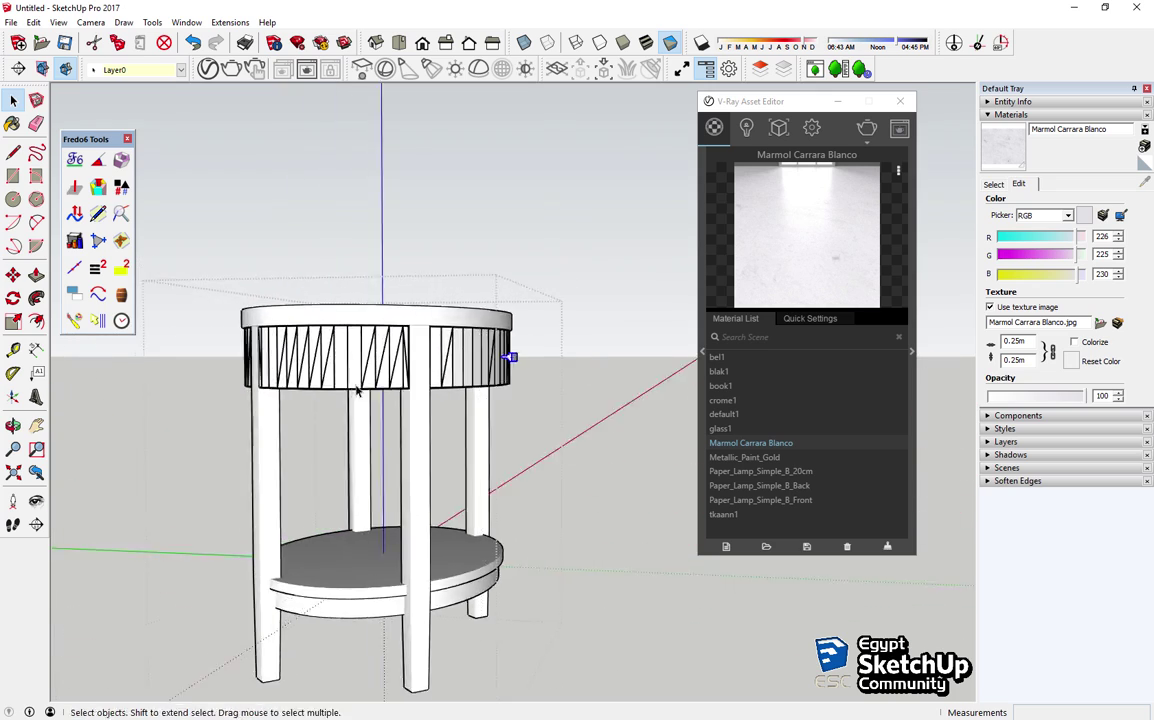
{"action": "mouse_move", "coordinate": [515, 360]}
{"action": "middle_mouse_down"}
{"action": "mouse_move", "coordinate": [656, 362]}
{"action": "mouse_move", "coordinate": [453, 302]}
{"action": "middle_mouse_up"}
Step: Select the drawer handle and start a Move on it, then cancel it
{"action": "left_click_drag", "start_coordinate": [446, 185], "coordinate": [209, 459]}
{"action": "middle_click_drag", "start_coordinate": [209, 459], "coordinate": [224, 430]}
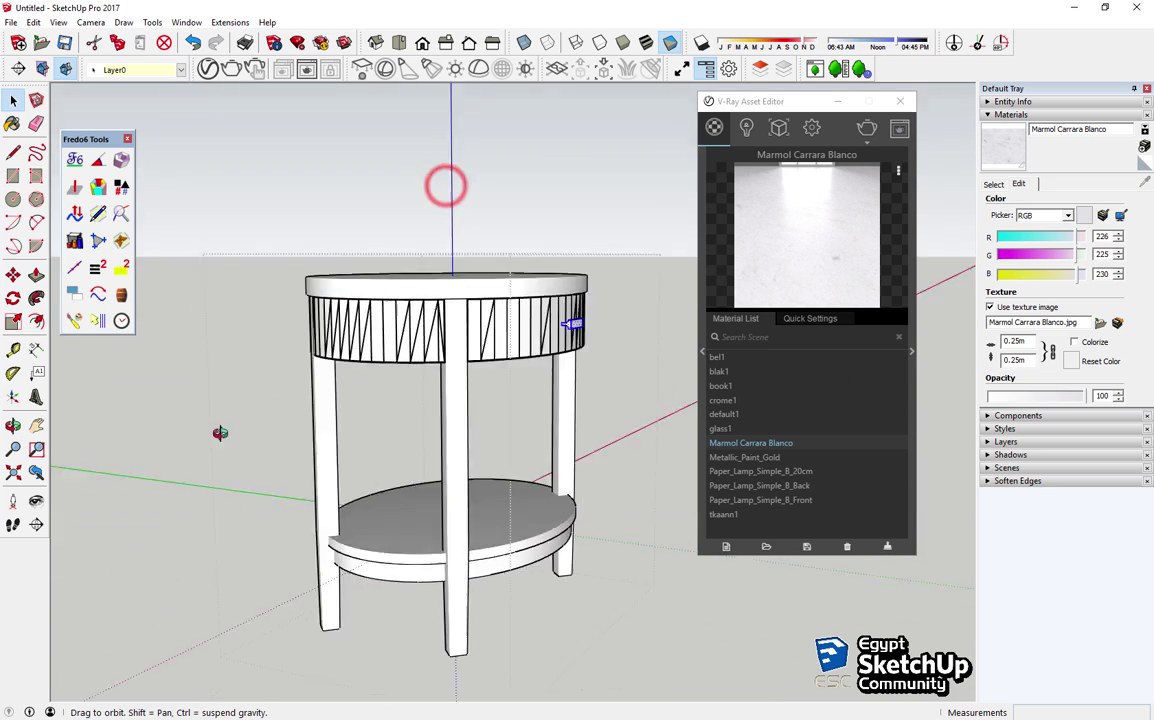
{"action": "scroll", "coordinate": [540, 268], "scroll_direction": "up", "scroll_amount": 5}
{"action": "scroll", "coordinate": [530, 290], "scroll_direction": "up", "scroll_amount": 2}
{"action": "right_click", "coordinate": [528, 300]}
{"action": "left_click", "coordinate": [604, 136]}
{"action": "scroll", "coordinate": [505, 331], "scroll_direction": "down", "scroll_amount": 2}
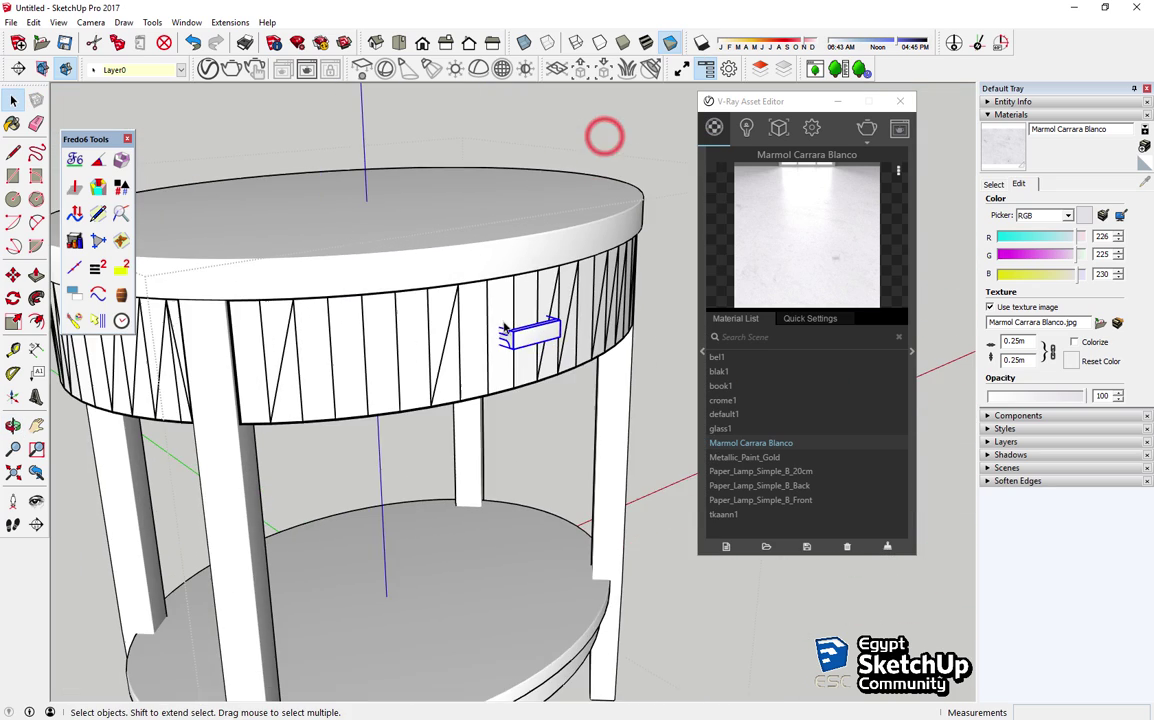
{"action": "key", "text": "space"}
{"action": "middle_click_drag", "start_coordinate": [459, 183], "coordinate": [445, 287]}
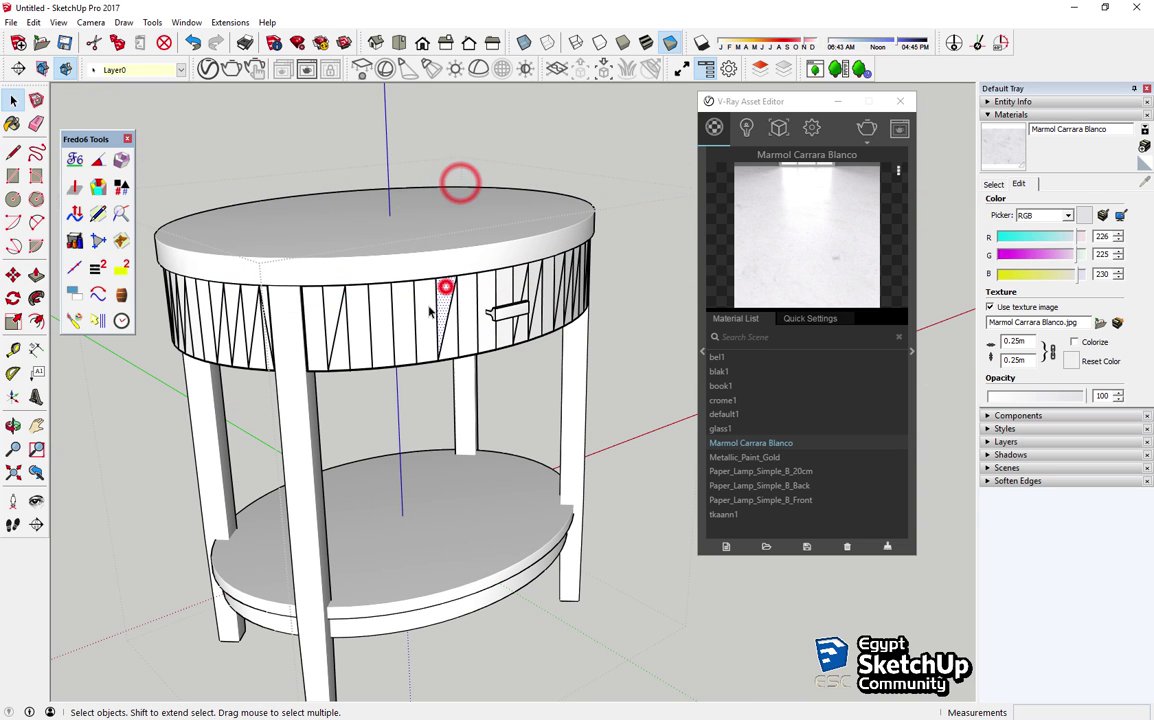
Step: Turn the selected drawer band into a group and open it for editing
{"action": "key", "text": "ctrl+a"}
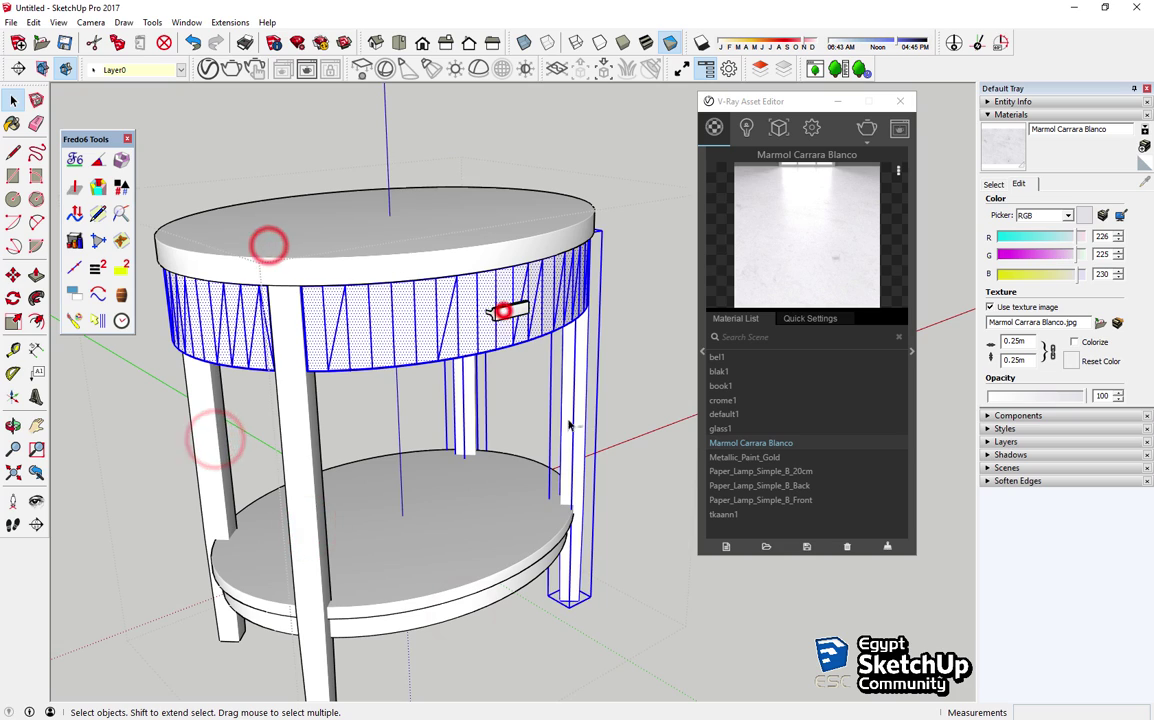
{"action": "right_click", "coordinate": [381, 338]}
{"action": "left_click", "coordinate": [466, 142]}
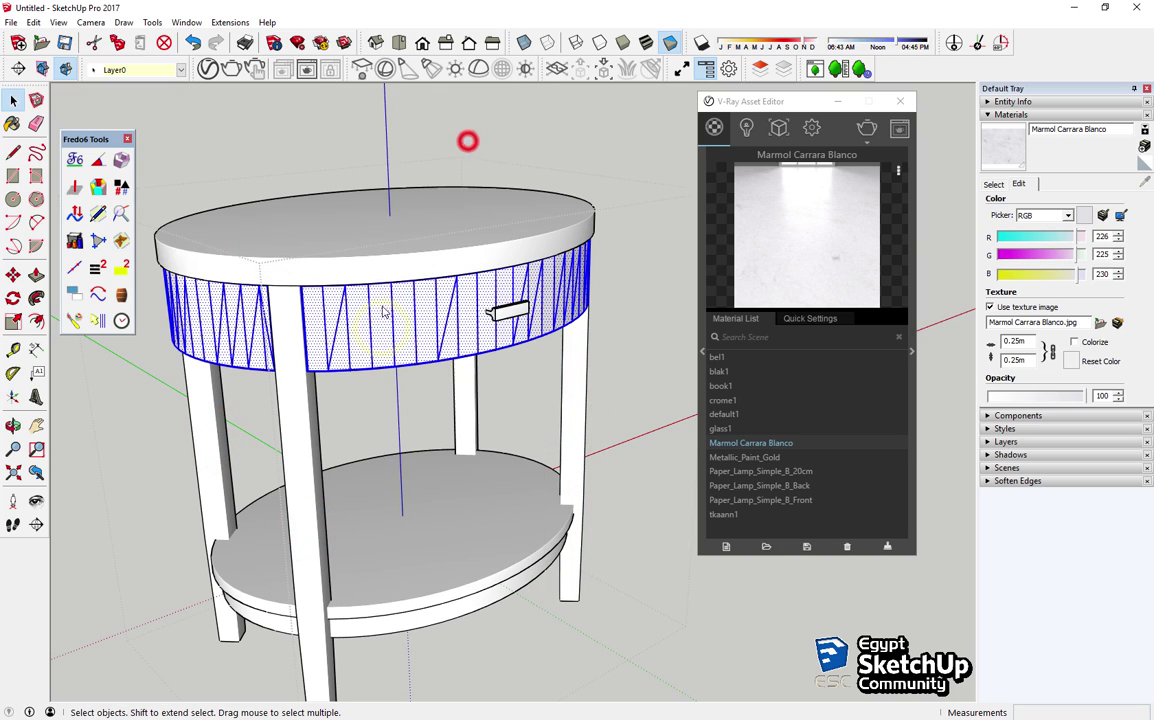
{"action": "double_click", "coordinate": [383, 290]}
{"action": "mouse_move", "coordinate": [399, 326]}
{"action": "middle_mouse_down"}
{"action": "mouse_move", "coordinate": [464, 458]}
{"action": "mouse_move", "coordinate": [272, 512]}
{"action": "mouse_move", "coordinate": [554, 398]}
{"action": "mouse_move", "coordinate": [397, 207]}
{"action": "mouse_move", "coordinate": [391, 474]}
{"action": "middle_mouse_up"}
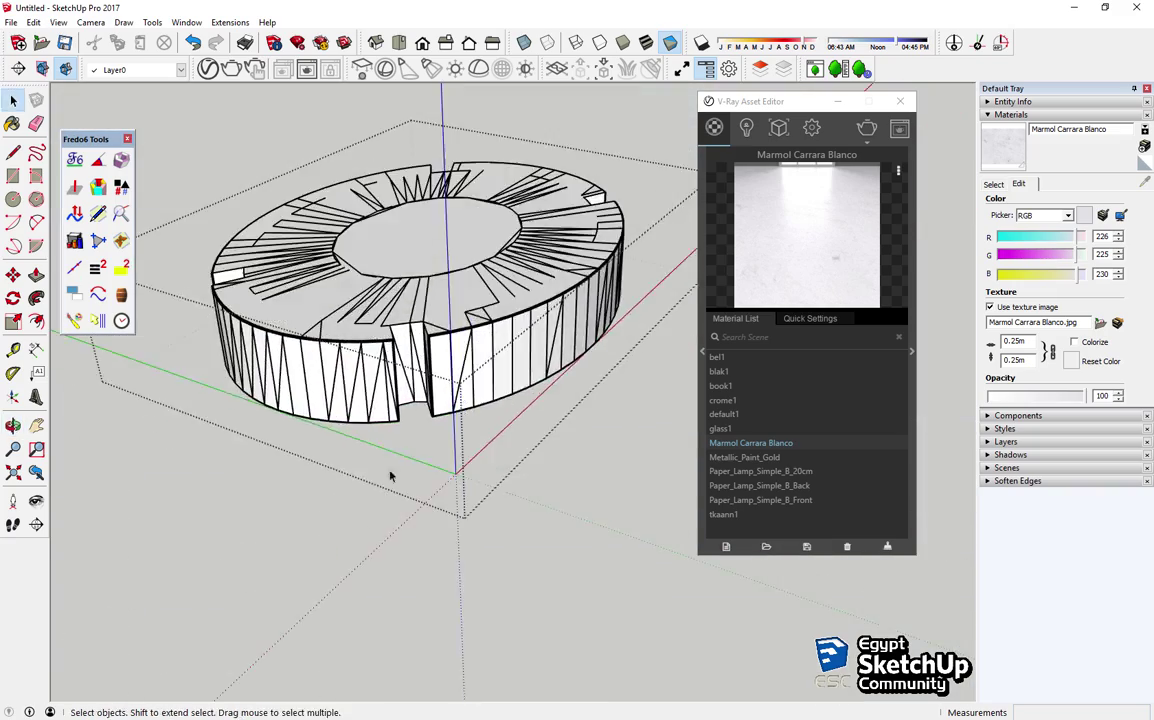
{"action": "scroll", "coordinate": [391, 474], "scroll_direction": "up", "scroll_amount": 3}
Step: Select all of the ring's geometry, inspect its underside, and begin saving the model
{"action": "triple_click", "coordinate": [439, 507]}
{"action": "scroll", "coordinate": [439, 507], "scroll_direction": "up", "scroll_amount": 3}
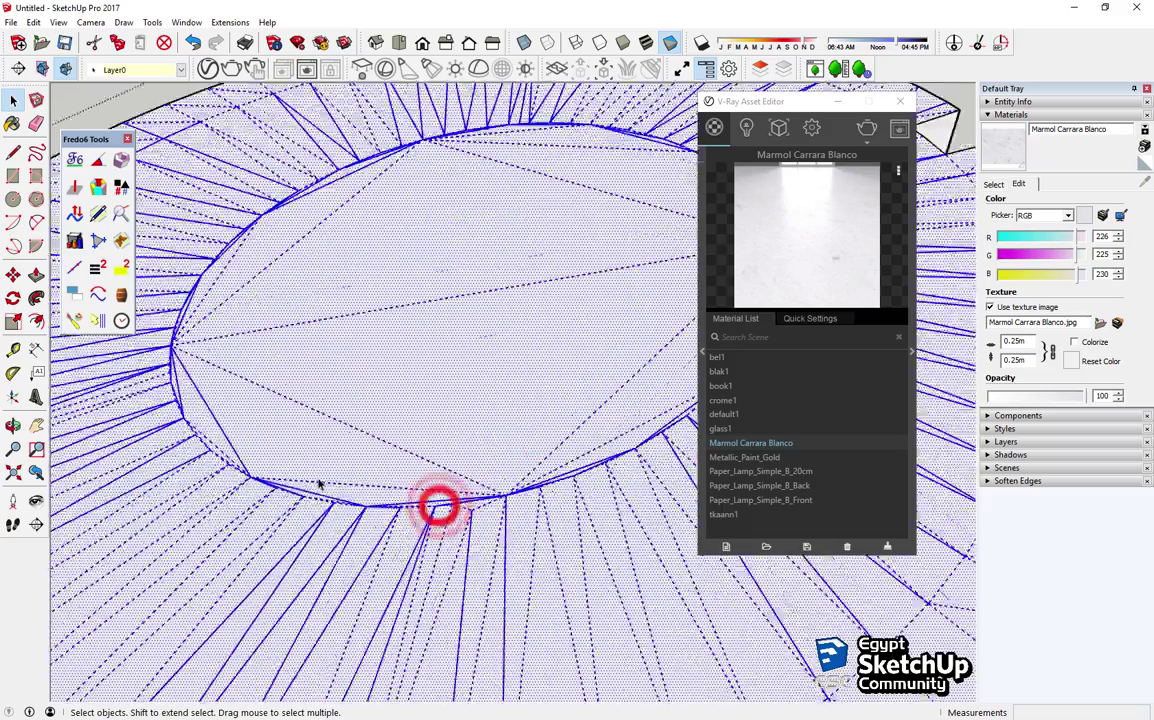
{"action": "scroll", "coordinate": [319, 490], "scroll_direction": "up", "scroll_amount": 2}
{"action": "scroll", "coordinate": [319, 490], "scroll_direction": "down", "scroll_amount": 3}
{"action": "scroll", "coordinate": [320, 493], "scroll_direction": "down", "scroll_amount": 3}
{"action": "middle_click_drag", "start_coordinate": [320, 493], "coordinate": [280, 240]}
{"action": "scroll", "coordinate": [280, 238], "scroll_direction": "up", "scroll_amount": 3}
{"action": "scroll", "coordinate": [280, 238], "scroll_direction": "up", "scroll_amount": 2}
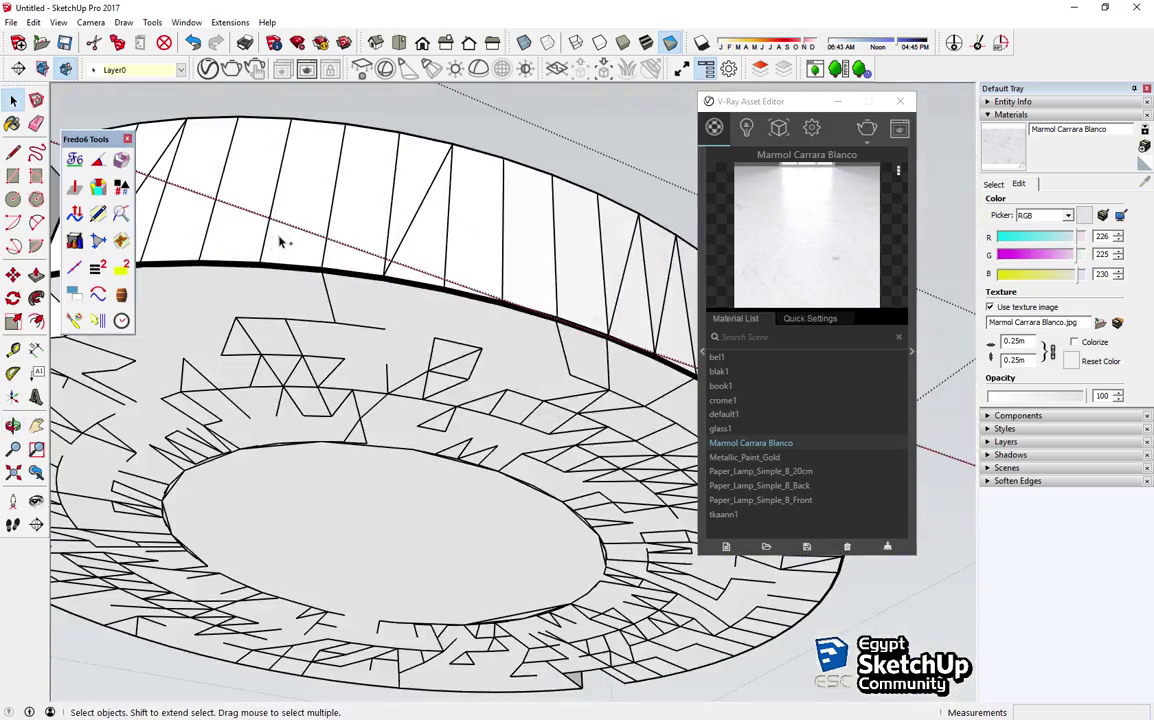
{"action": "key", "text": "ctrl+s"}
Step: Save the model to the Desktop as 'Ella White Table Lamp model' and close the V-Ray Asset Editor
{"action": "left_click", "coordinate": [405, 359]}
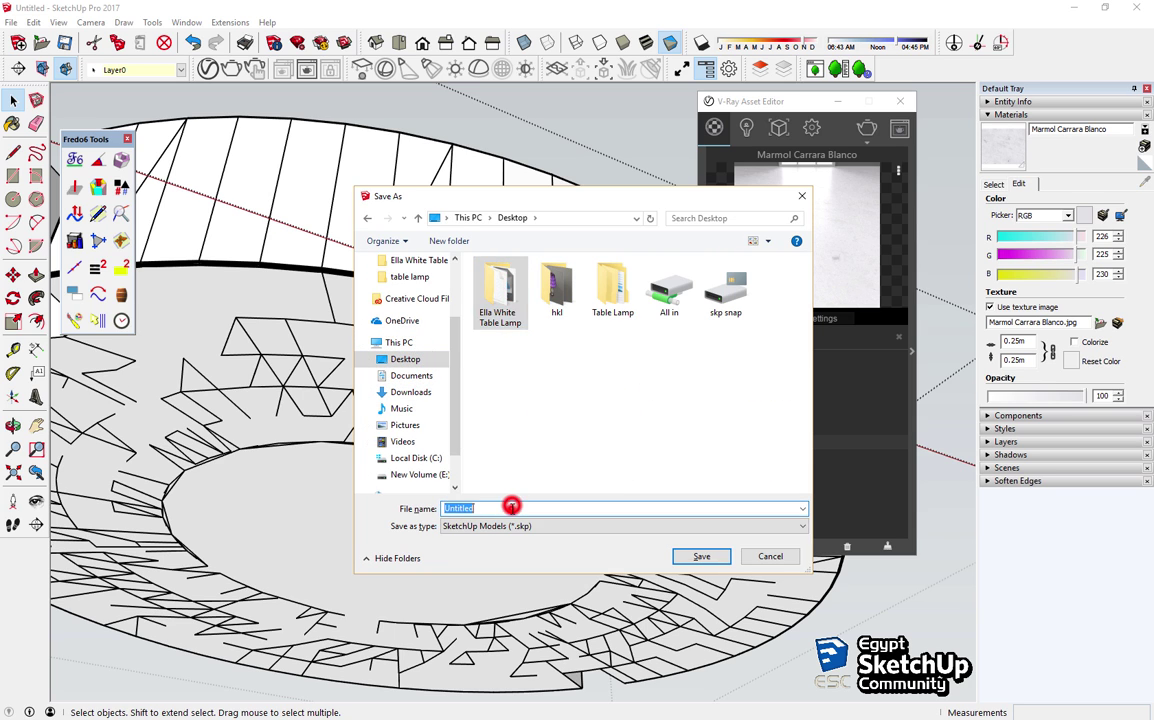
{"action": "type", "text": "Ella White Table Lamp model"}
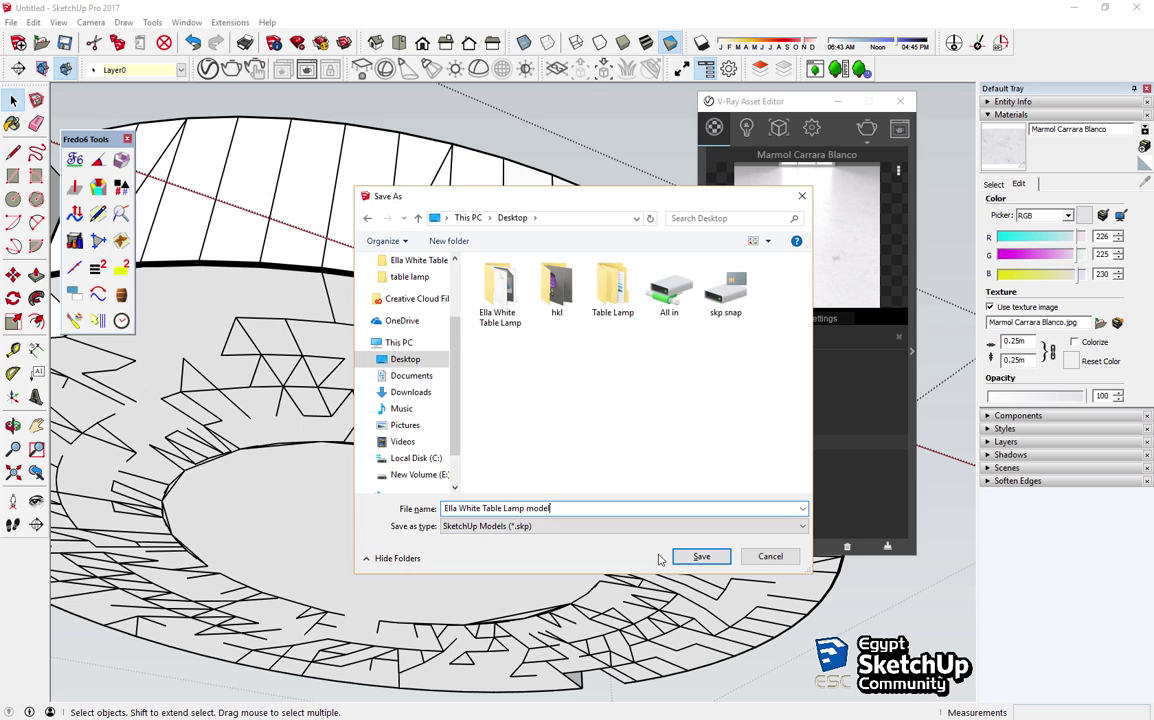
{"action": "left_click", "coordinate": [687, 553]}
{"action": "left_click", "coordinate": [899, 102]}
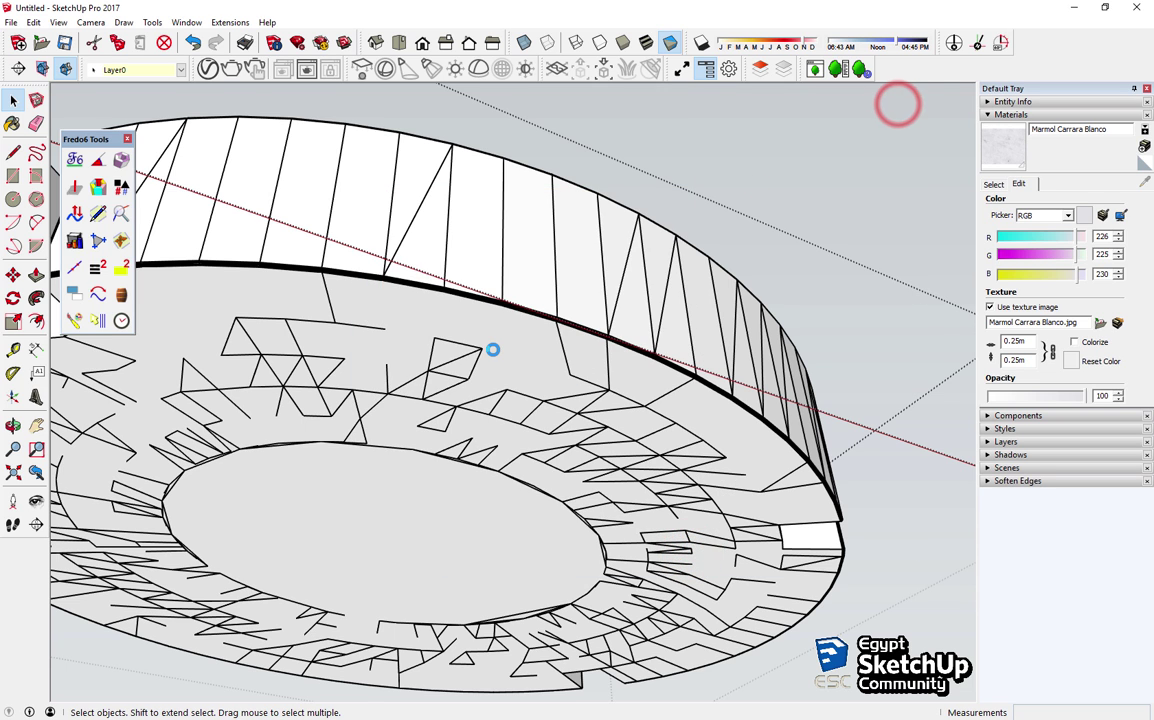
Step: Inspect the ring from several angles, then exit editing and select the table's top component
{"action": "middle_click_drag", "start_coordinate": [492, 349], "coordinate": [381, 513]}
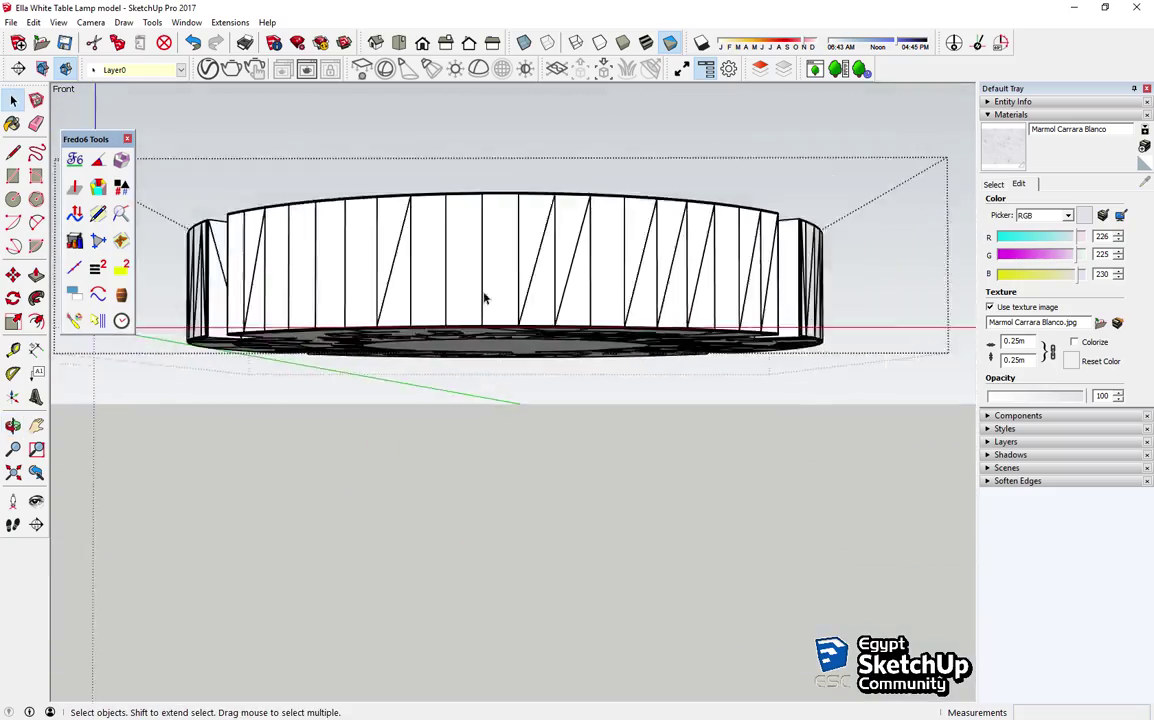
{"action": "mouse_move", "coordinate": [482, 298]}
{"action": "middle_mouse_down"}
{"action": "mouse_move", "coordinate": [561, 578]}
{"action": "mouse_move", "coordinate": [400, 497]}
{"action": "middle_mouse_up"}
{"action": "scroll", "coordinate": [400, 497], "scroll_direction": "up", "scroll_amount": 3}
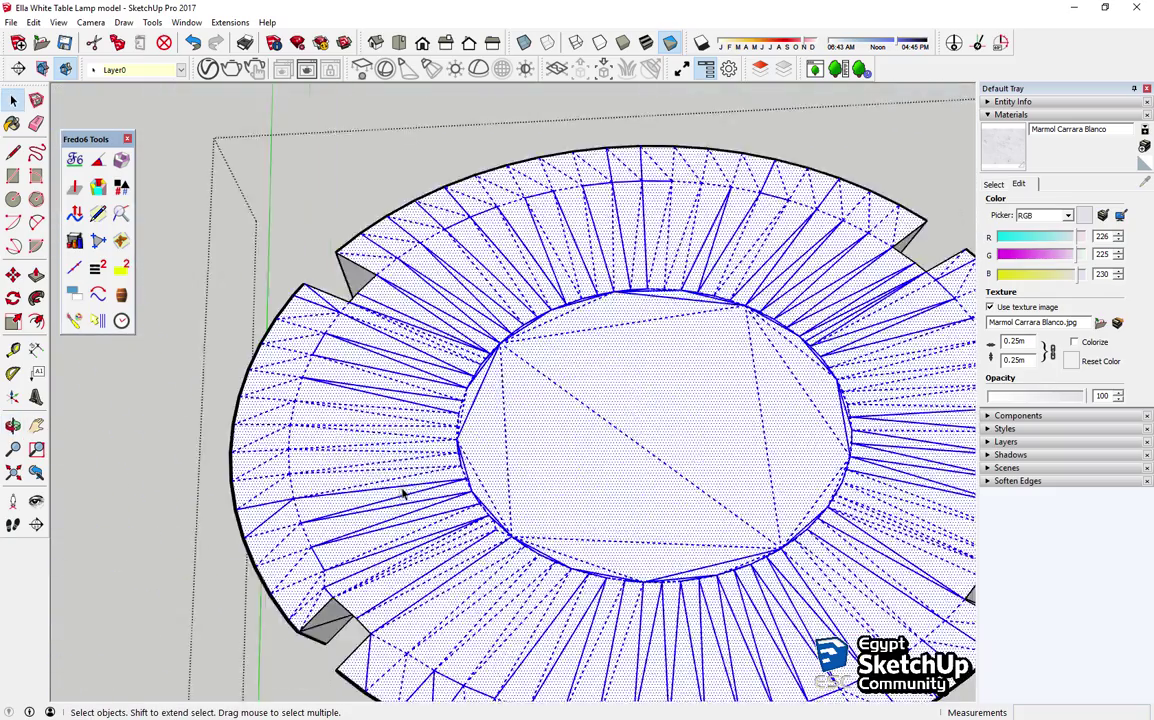
{"action": "scroll", "coordinate": [361, 484], "scroll_direction": "up", "scroll_amount": 3}
{"action": "middle_click_drag", "start_coordinate": [281, 532], "coordinate": [327, 513]}
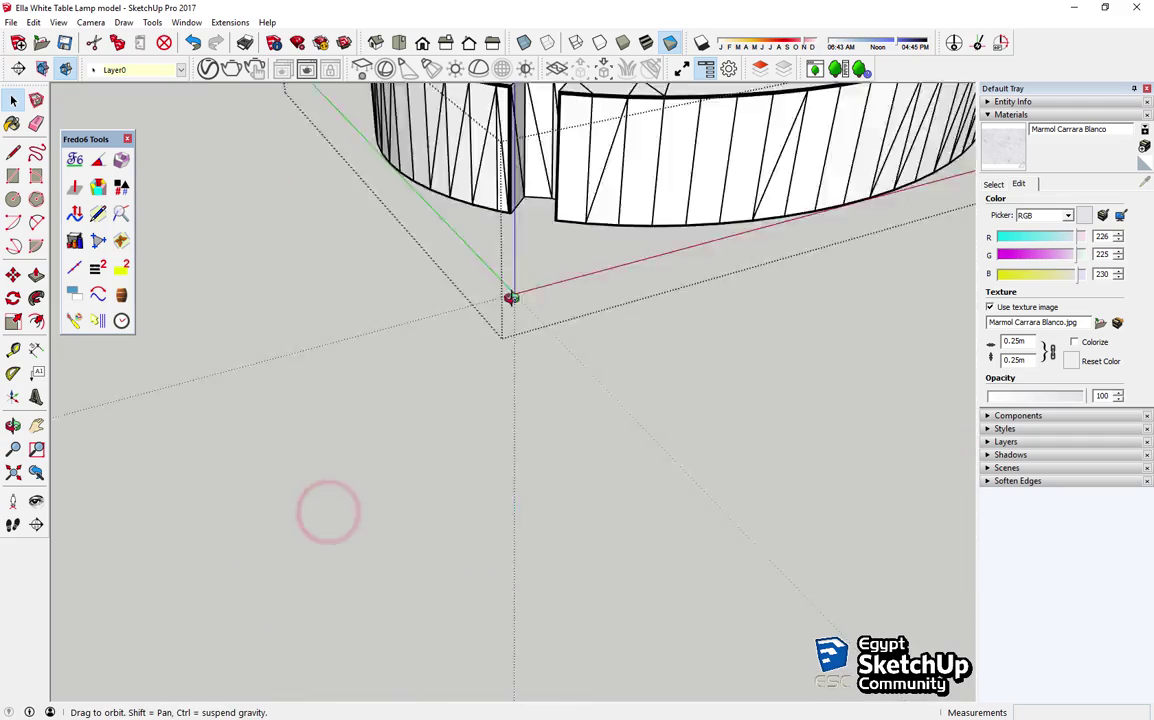
{"action": "scroll", "coordinate": [466, 502], "scroll_direction": "down", "scroll_amount": 5}
{"action": "left_click", "coordinate": [288, 149]}
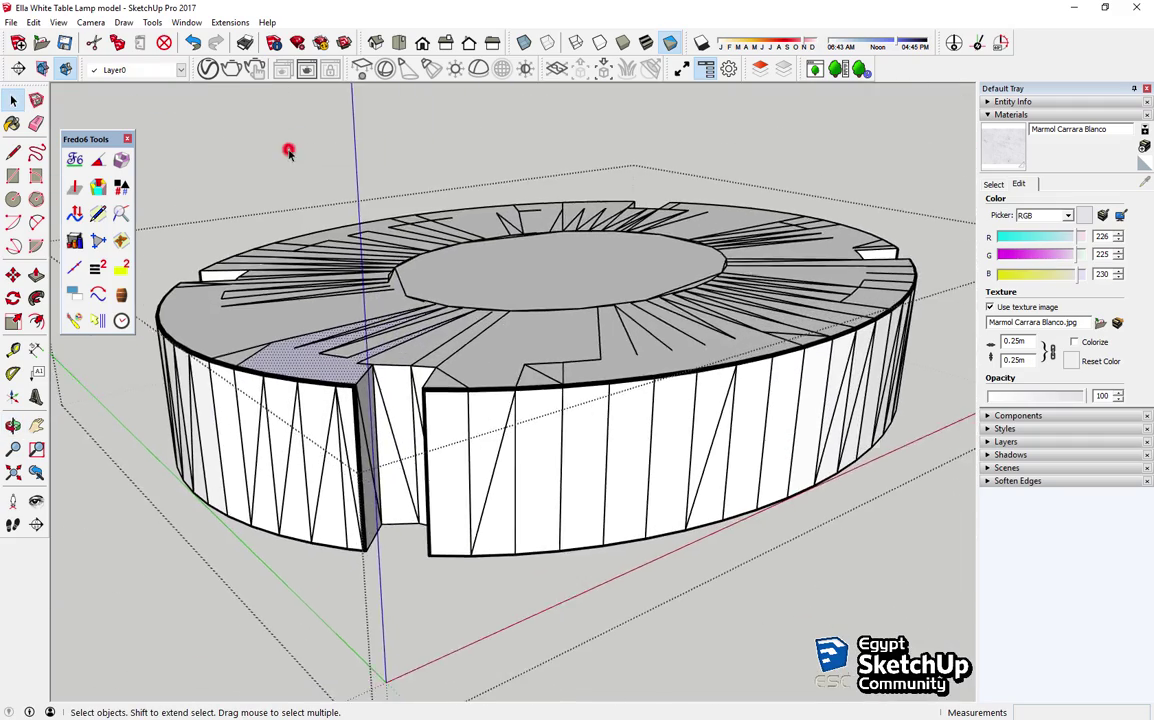
{"action": "left_click", "coordinate": [404, 299]}
Step: Inside the top component, wrap all its geometry in a new group and view it from above
{"action": "double_click", "coordinate": [422, 352]}
{"action": "triple_click", "coordinate": [422, 352]}
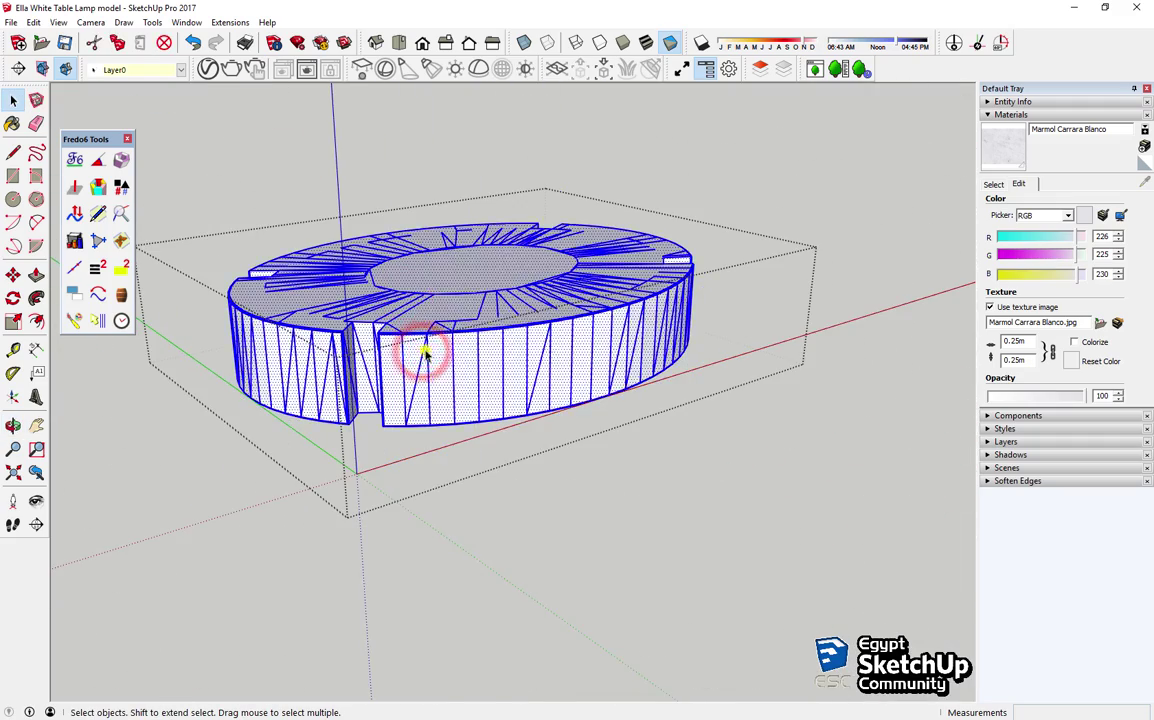
{"action": "right_click", "coordinate": [425, 350]}
{"action": "left_click", "coordinate": [473, 141]}
{"action": "middle_click_drag", "start_coordinate": [449, 341], "coordinate": [434, 378]}
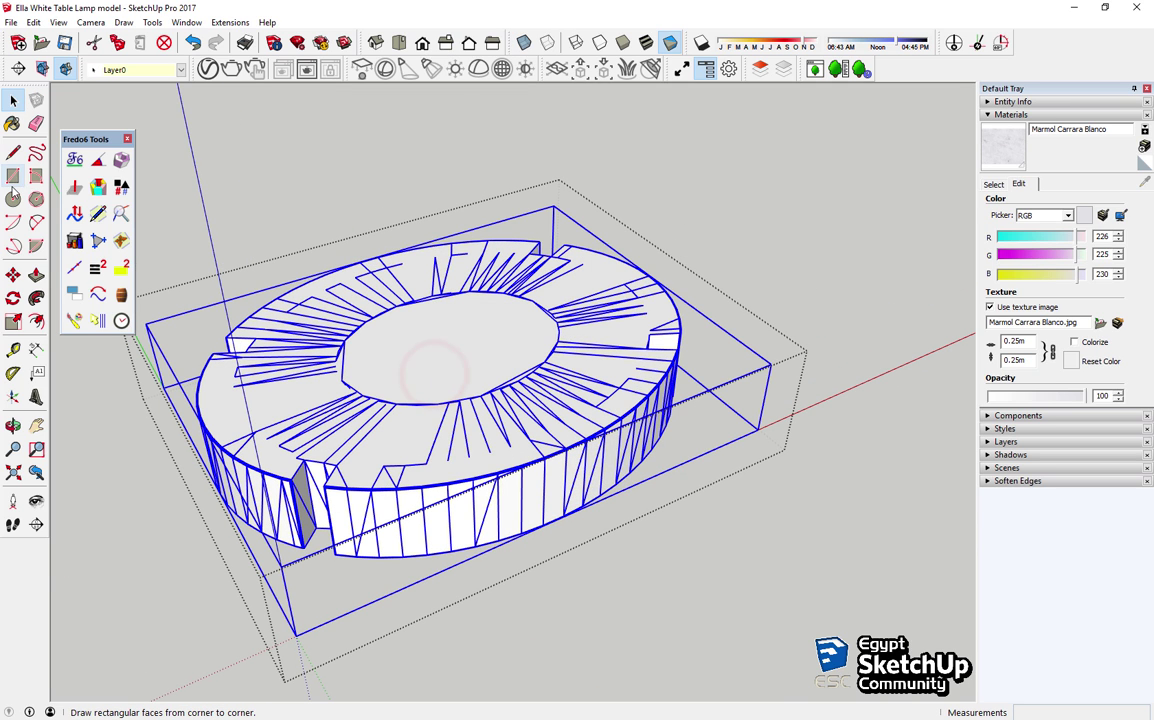
{"action": "mouse_move", "coordinate": [170, 226]}
{"action": "middle_mouse_down"}
{"action": "mouse_move", "coordinate": [361, 471]}
{"action": "mouse_move", "coordinate": [397, 497]}
{"action": "middle_mouse_up"}
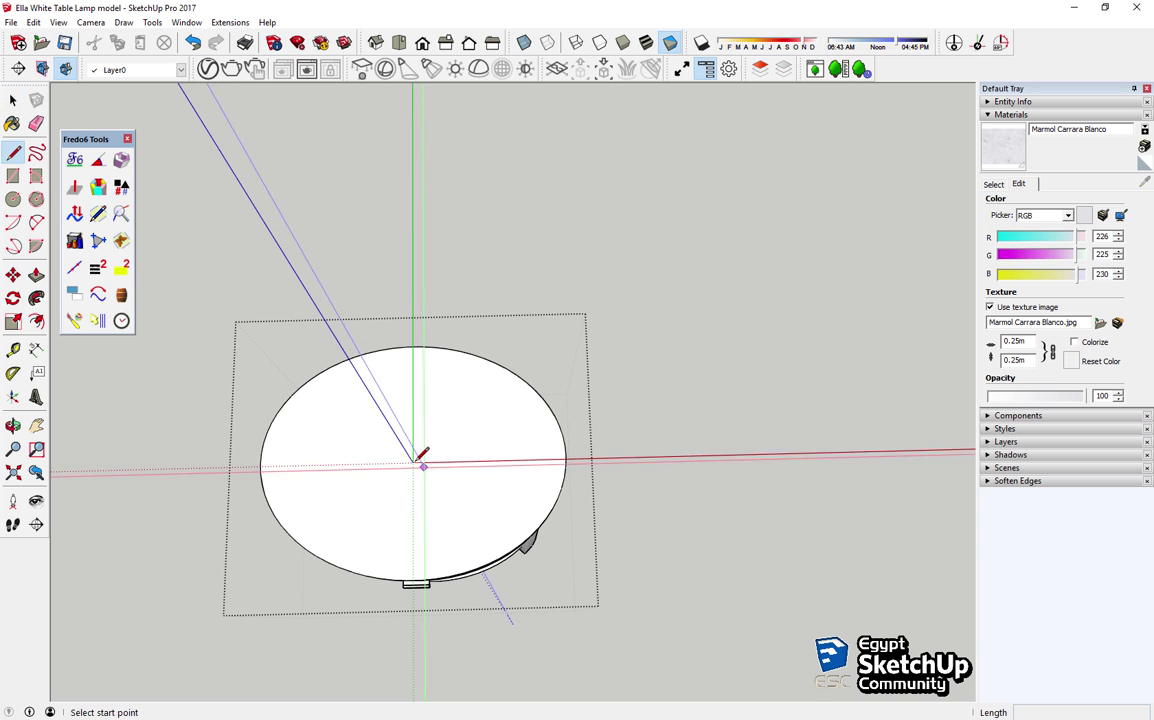
Step: Inside the drawer band, draw a circle centred on the disc reaching its outer edge
{"action": "middle_click_drag", "start_coordinate": [422, 455], "coordinate": [375, 244]}
{"action": "key", "text": "space"}
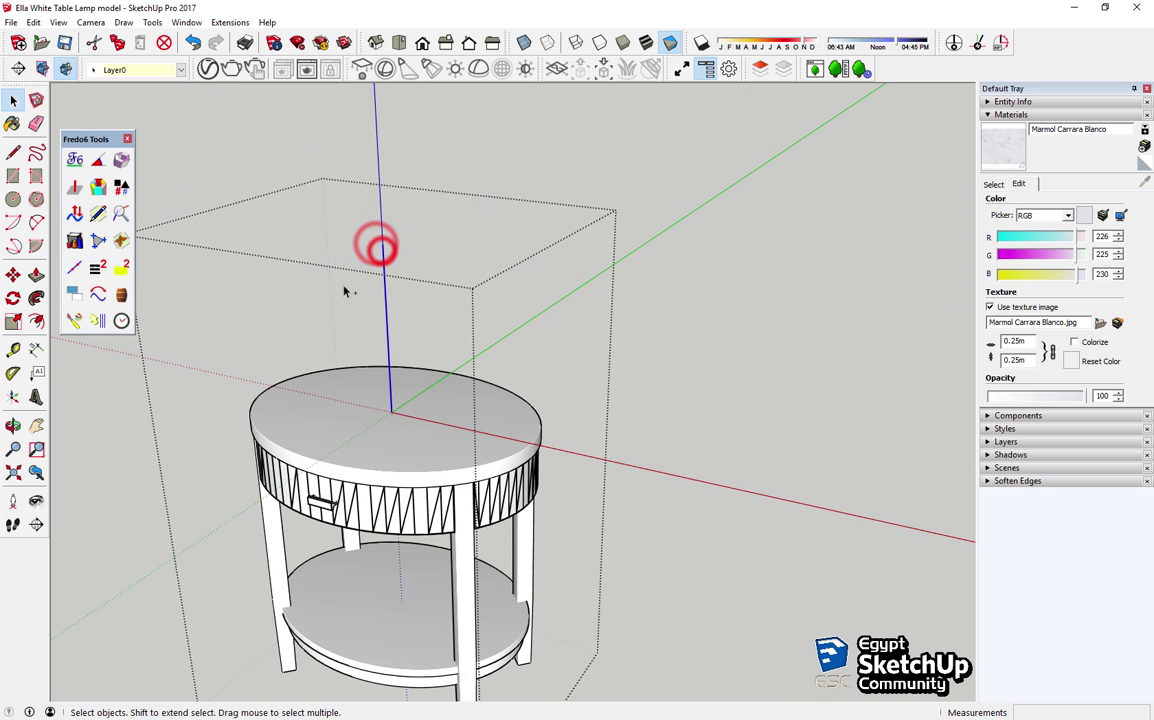
{"action": "double_click", "coordinate": [412, 505]}
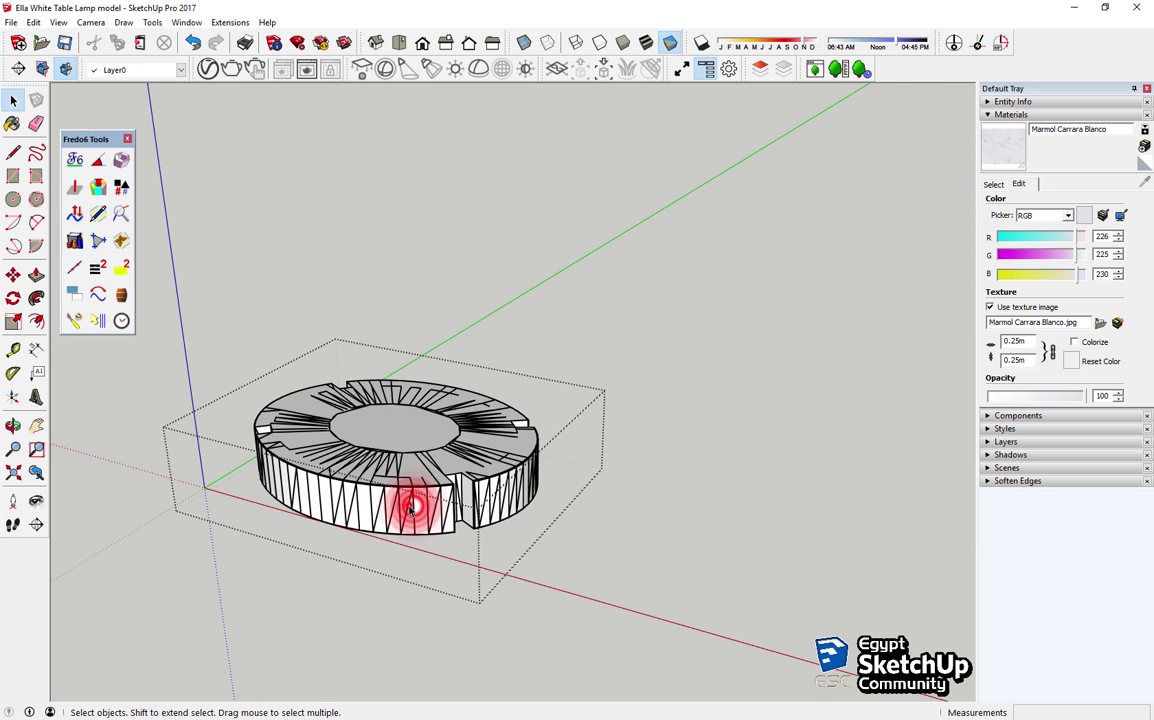
{"action": "middle_click_drag", "start_coordinate": [398, 485], "coordinate": [489, 618]}
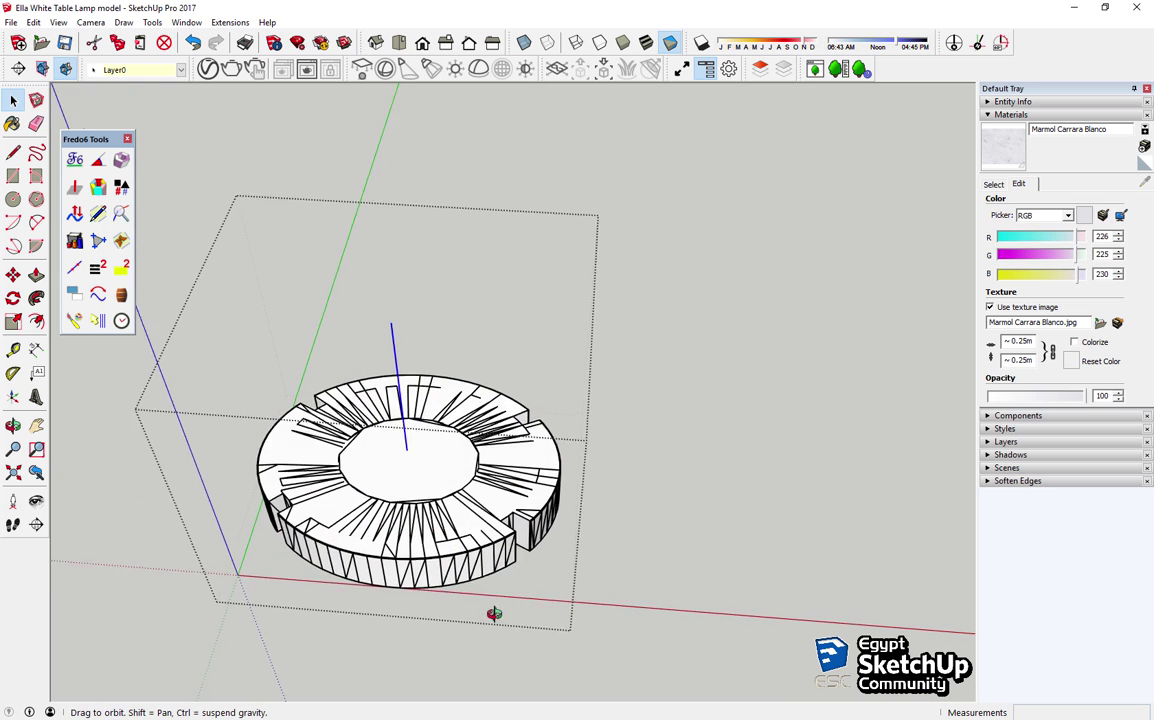
{"action": "left_click", "coordinate": [13, 275]}
{"action": "scroll", "coordinate": [368, 450], "scroll_direction": "up", "scroll_amount": 3}
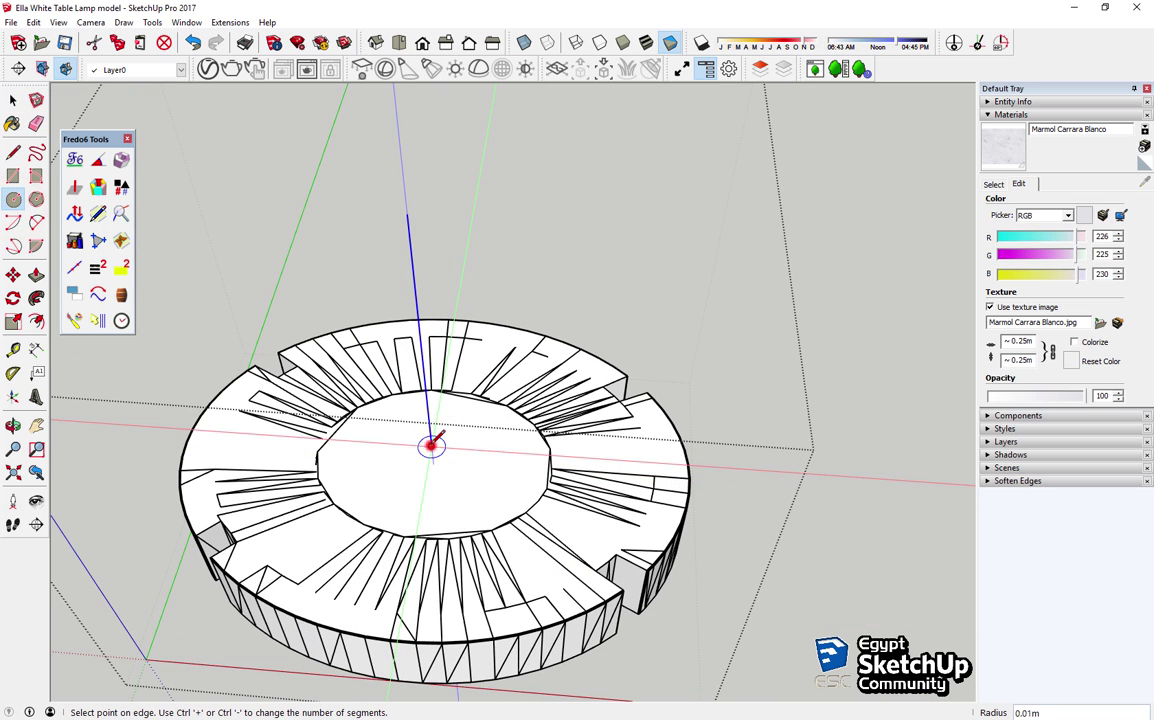
{"action": "left_click", "coordinate": [431, 445]}
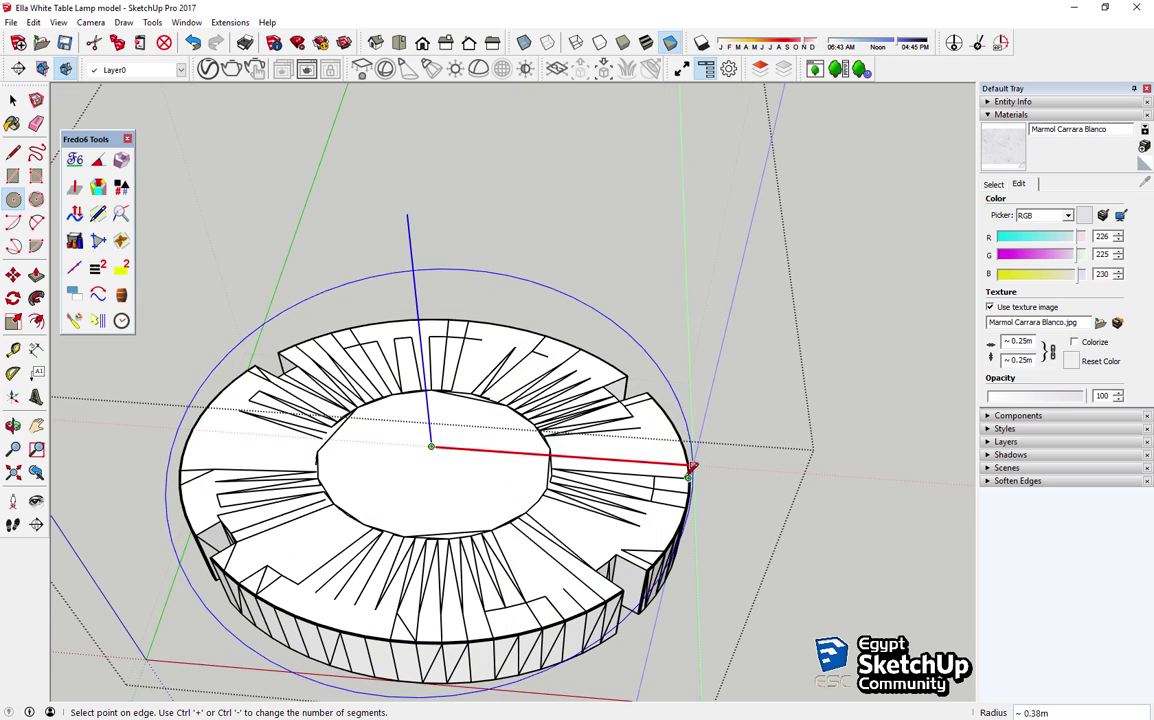
{"action": "middle_click_drag", "start_coordinate": [692, 467], "coordinate": [665, 675]}
{"action": "left_click", "coordinate": [665, 575]}
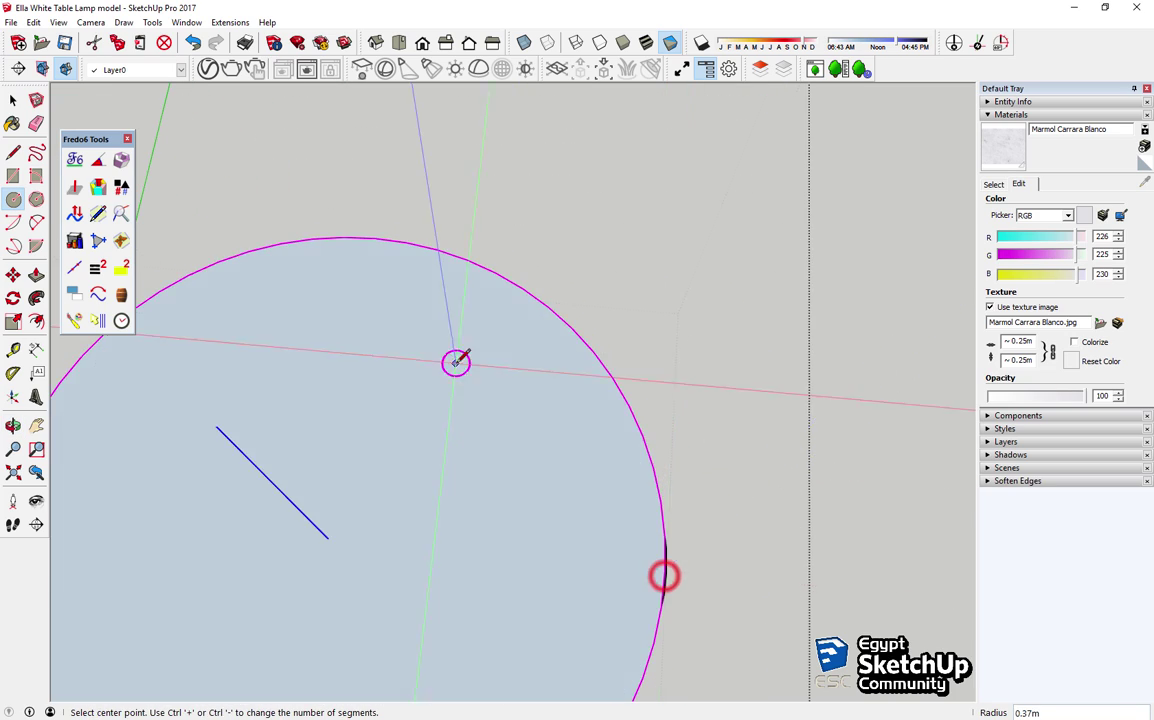
Step: Scale the new circular disc to fit the band
{"action": "key", "text": "space"}
{"action": "scroll", "coordinate": [465, 350], "scroll_direction": "down", "scroll_amount": 3}
{"action": "middle_click_drag", "start_coordinate": [464, 376], "coordinate": [425, 193]}
{"action": "triple_click", "coordinate": [459, 376]}
{"action": "key", "text": "s"}
{"action": "left_click_drag", "start_coordinate": [348, 433], "coordinate": [352, 455]}
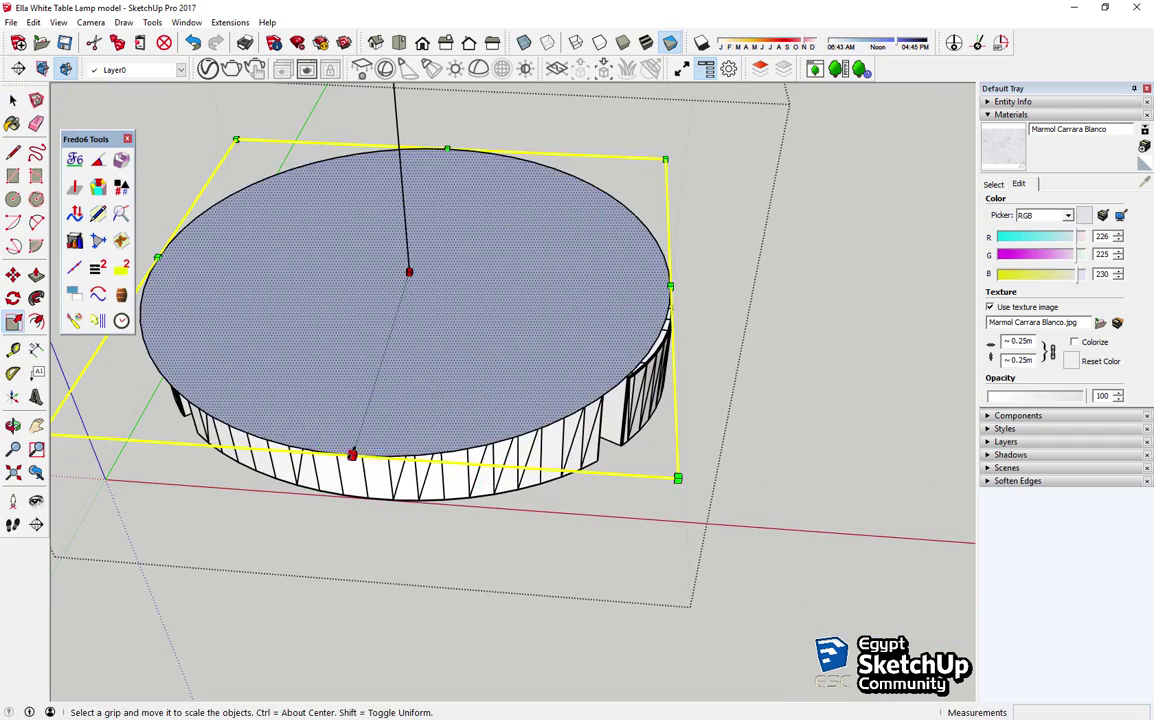
{"action": "left_click", "coordinate": [352, 452]}
{"action": "mouse_move", "coordinate": [360, 440]}
{"action": "middle_mouse_down"}
{"action": "mouse_move", "coordinate": [527, 681]}
{"action": "mouse_move", "coordinate": [471, 471]}
{"action": "middle_mouse_up"}
{"action": "middle_click_drag", "start_coordinate": [428, 506], "coordinate": [350, 333]}
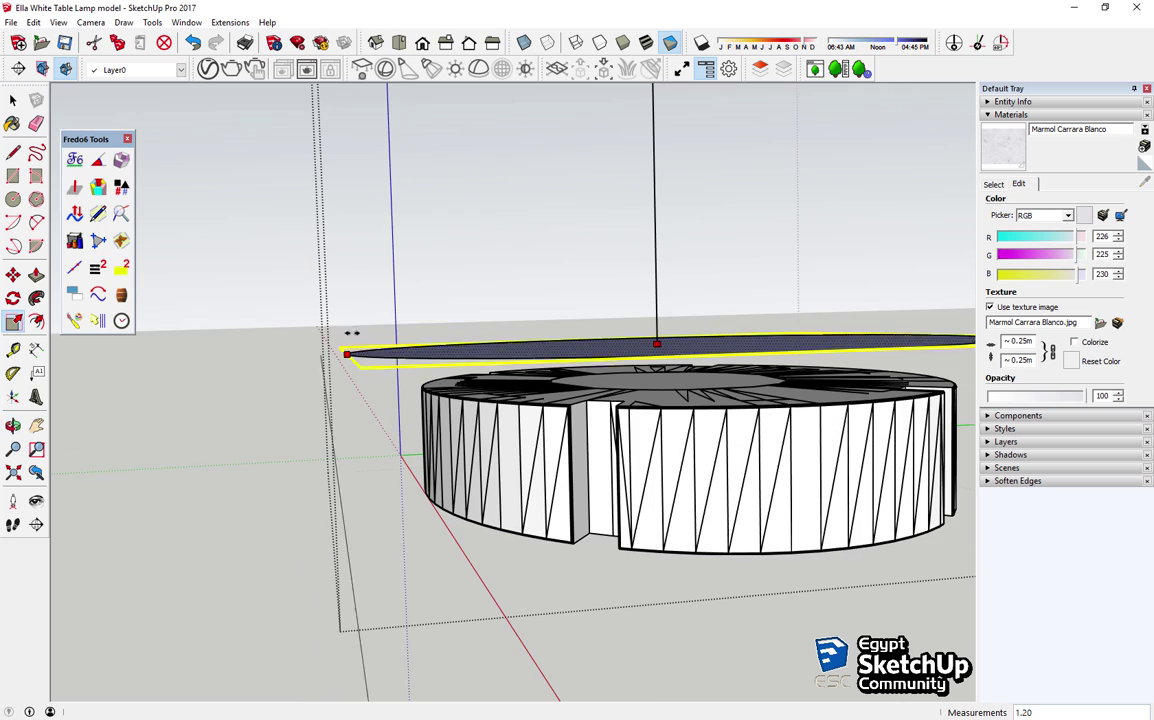
{"action": "scroll", "coordinate": [432, 423], "scroll_direction": "up", "scroll_amount": 5}
{"action": "middle_click_drag", "start_coordinate": [399, 412], "coordinate": [503, 346]}
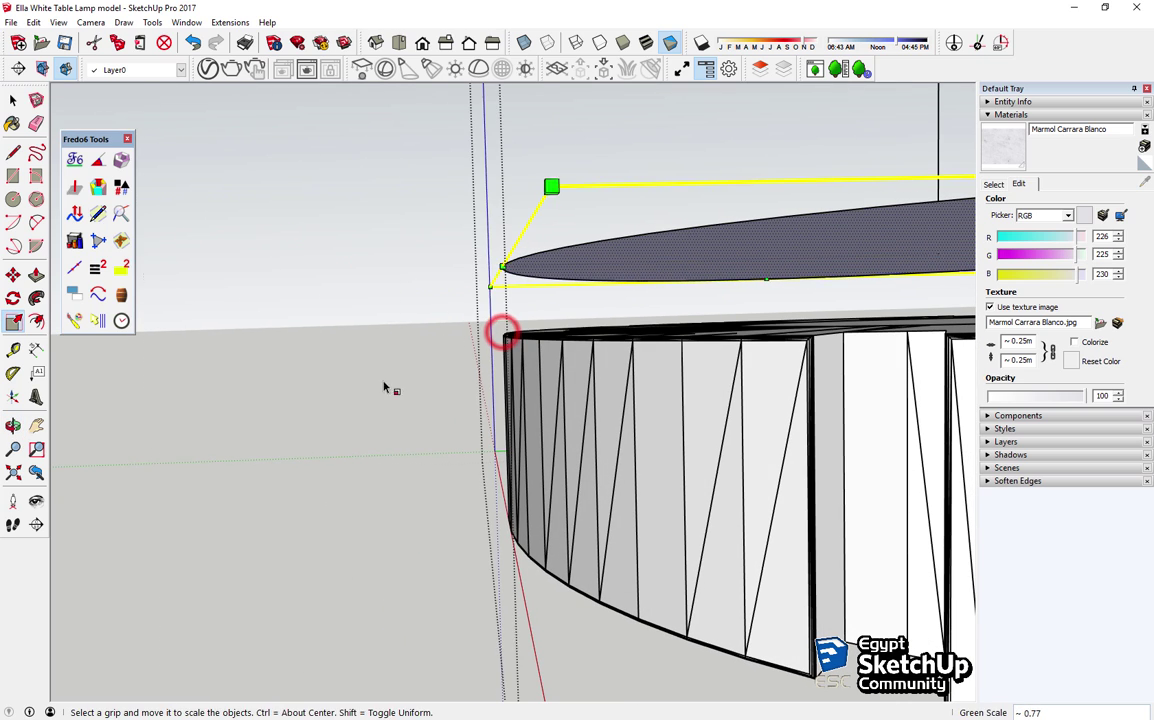
{"action": "key", "text": "space"}
Step: Push/Pull the top disc's face upward into a solid slab, about 0.12 m thick
{"action": "scroll", "coordinate": [400, 360], "scroll_direction": "down", "scroll_amount": 5}
{"action": "mouse_move", "coordinate": [420, 335]}
{"action": "middle_mouse_down"}
{"action": "mouse_move", "coordinate": [876, 571]}
{"action": "mouse_move", "coordinate": [635, 325]}
{"action": "mouse_move", "coordinate": [560, 230]}
{"action": "middle_mouse_up"}
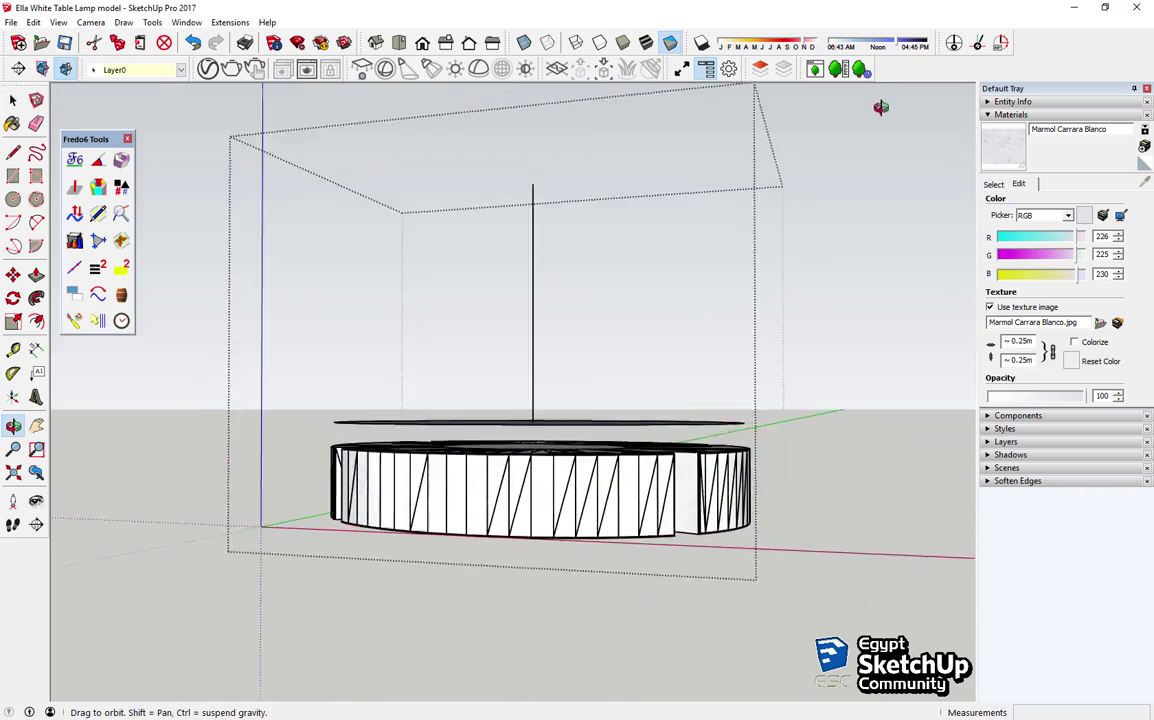
{"action": "scroll", "coordinate": [255, 505], "scroll_direction": "up", "scroll_amount": 2}
{"action": "left_click", "coordinate": [36, 348]}
{"action": "scroll", "coordinate": [293, 530], "scroll_direction": "up", "scroll_amount": 2}
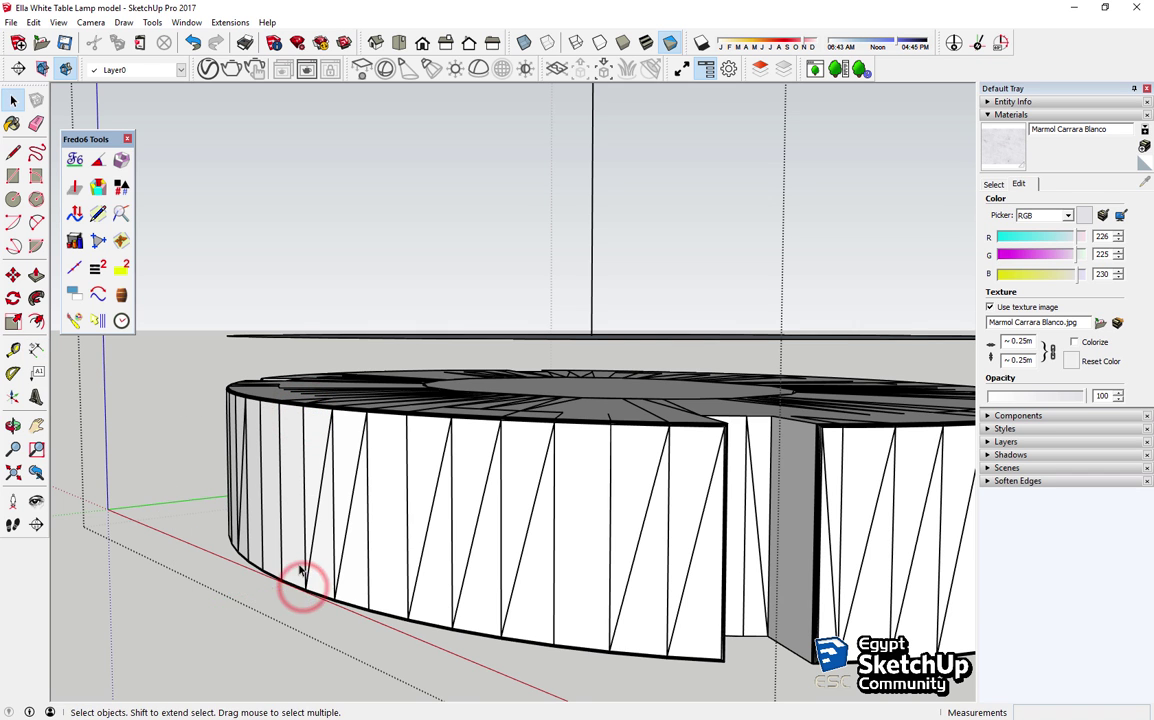
{"action": "mouse_move", "coordinate": [300, 570]}
{"action": "middle_mouse_down"}
{"action": "mouse_move", "coordinate": [440, 525]}
{"action": "mouse_move", "coordinate": [480, 470]}
{"action": "middle_mouse_up"}
{"action": "key", "text": "p"}
{"action": "left_click", "coordinate": [520, 442]}
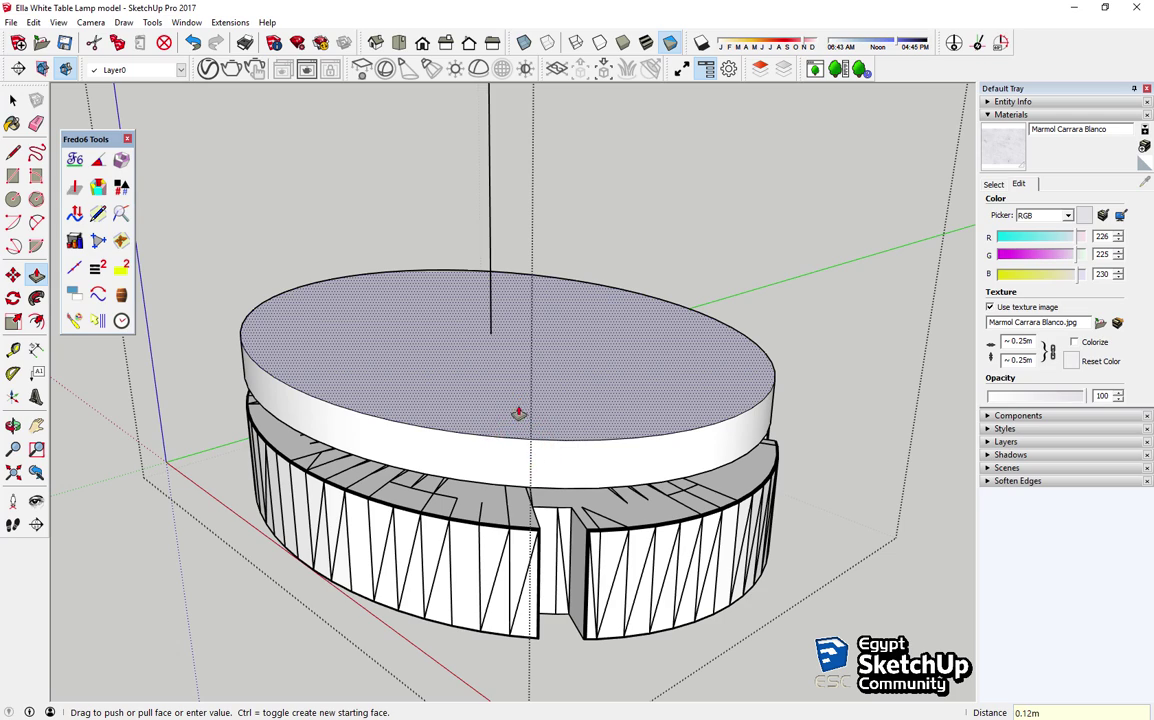
{"action": "left_click", "coordinate": [520, 495]}
{"action": "key", "text": "space"}
{"action": "mouse_move", "coordinate": [458, 507]}
{"action": "middle_mouse_down"}
{"action": "mouse_move", "coordinate": [600, 430]}
{"action": "mouse_move", "coordinate": [696, 399]}
{"action": "mouse_move", "coordinate": [631, 452]}
{"action": "mouse_move", "coordinate": [371, 458]}
{"action": "mouse_move", "coordinate": [953, 525]}
{"action": "middle_mouse_up"}
{"action": "scroll", "coordinate": [680, 319], "scroll_direction": "up", "scroll_amount": 2}
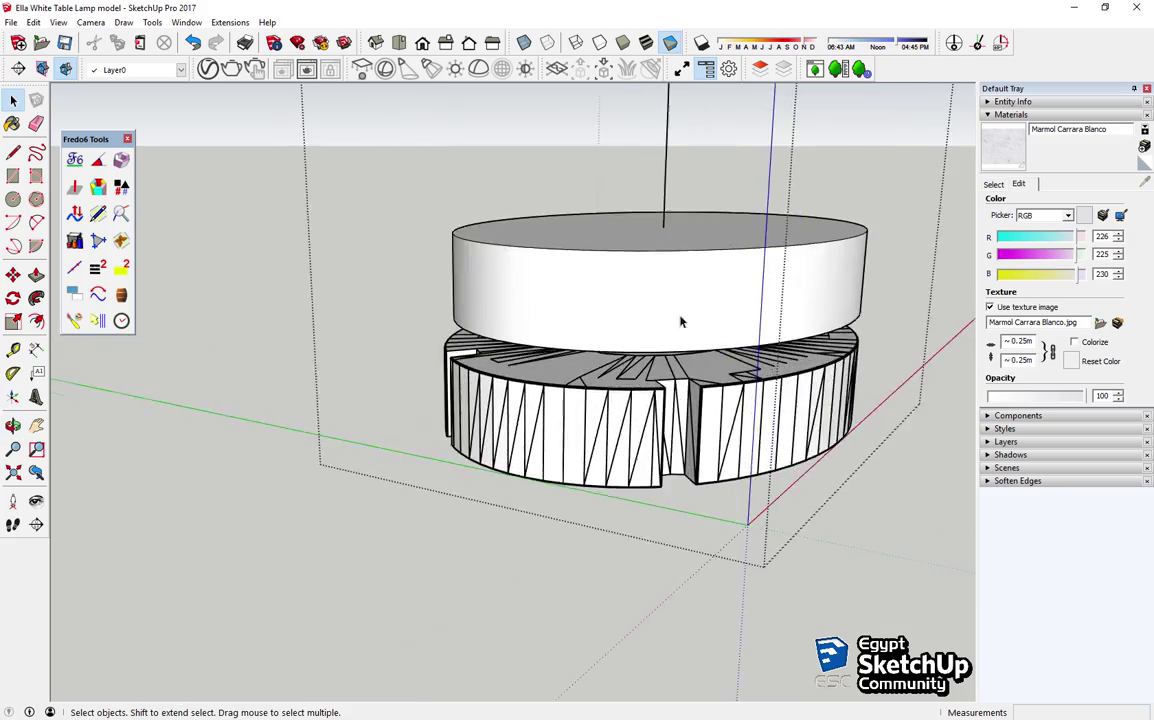
{"action": "scroll", "coordinate": [561, 501], "scroll_direction": "up", "scroll_amount": 5}
{"action": "scroll", "coordinate": [561, 501], "scroll_direction": "down", "scroll_amount": 5}
{"action": "mouse_move", "coordinate": [561, 501]}
{"action": "middle_mouse_down"}
{"action": "mouse_move", "coordinate": [433, 617]}
{"action": "mouse_move", "coordinate": [505, 697]}
{"action": "middle_mouse_up"}
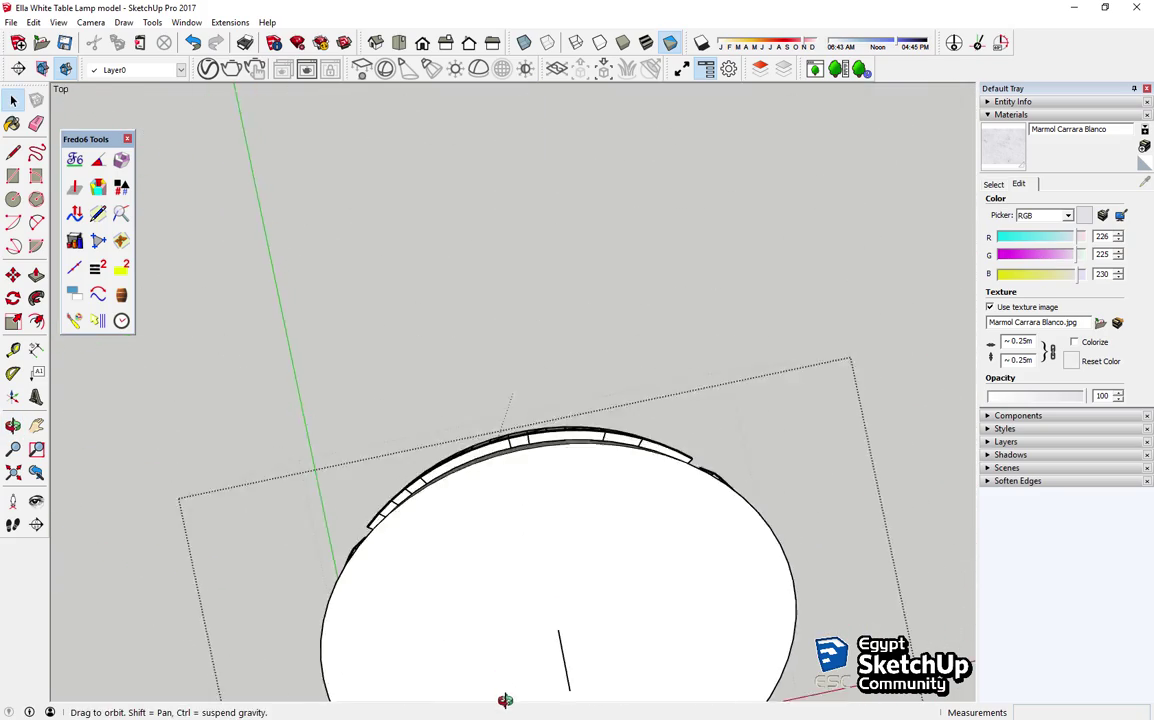
{"action": "left_click", "coordinate": [422, 42]}
{"action": "middle_click_drag", "start_coordinate": [397, 86], "coordinate": [412, 111]}
{"action": "middle_click_drag", "start_coordinate": [425, 255], "coordinate": [507, 432]}
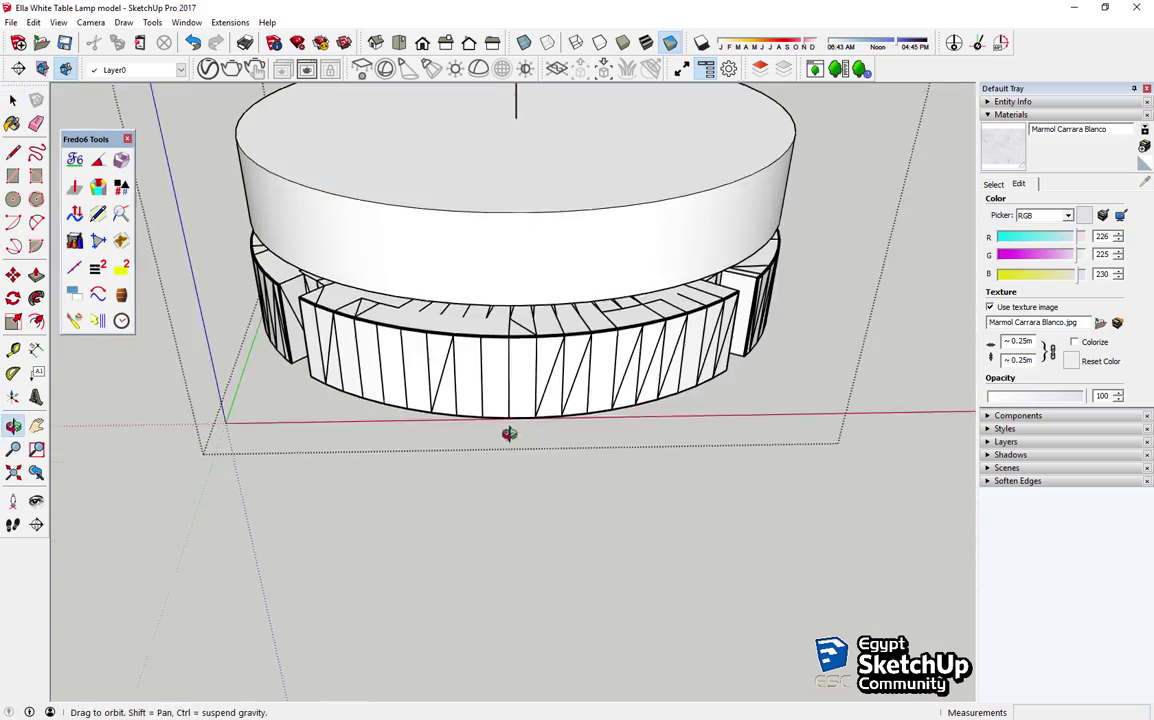
{"action": "left_click", "coordinate": [486, 270]}
{"action": "scroll", "coordinate": [486, 270], "scroll_direction": "down", "scroll_amount": 3}
{"action": "key", "text": "s"}
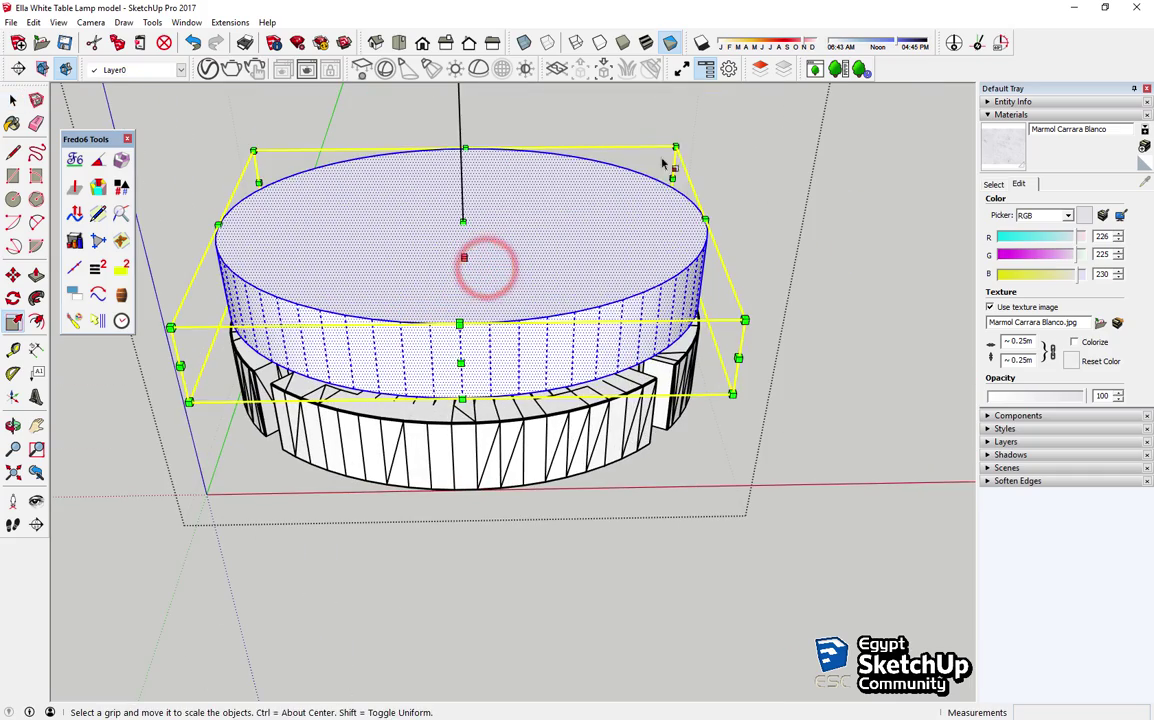
{"action": "key", "text": "space"}
{"action": "middle_click_drag", "start_coordinate": [679, 146], "coordinate": [574, 291]}
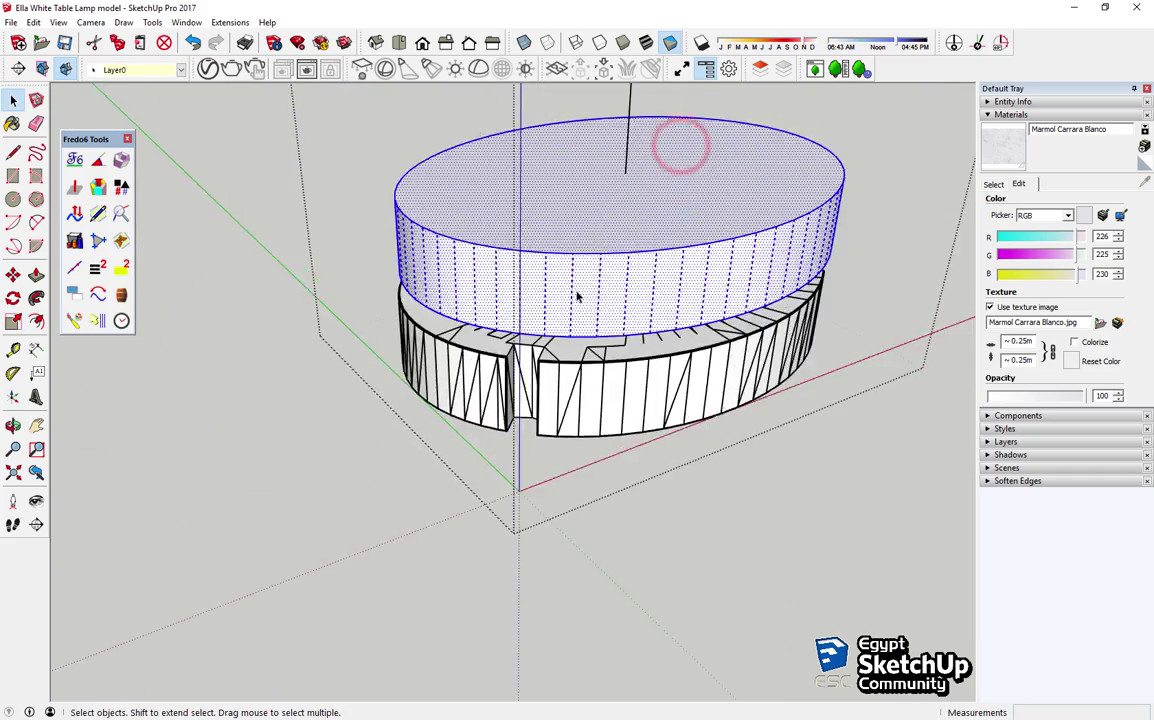
{"action": "scroll", "coordinate": [560, 300], "scroll_direction": "up", "scroll_amount": 3}
{"action": "mouse_move", "coordinate": [541, 240]}
{"action": "middle_mouse_down"}
{"action": "mouse_move", "coordinate": [412, 342]}
{"action": "mouse_move", "coordinate": [252, 368]}
{"action": "middle_mouse_up"}
{"action": "scroll", "coordinate": [543, 403], "scroll_direction": "up", "scroll_amount": 3}
{"action": "scroll", "coordinate": [543, 403], "scroll_direction": "up", "scroll_amount": 3}
Step: Draw lines across one base notch to close it off with a new face
{"action": "triple_click", "coordinate": [540, 396]}
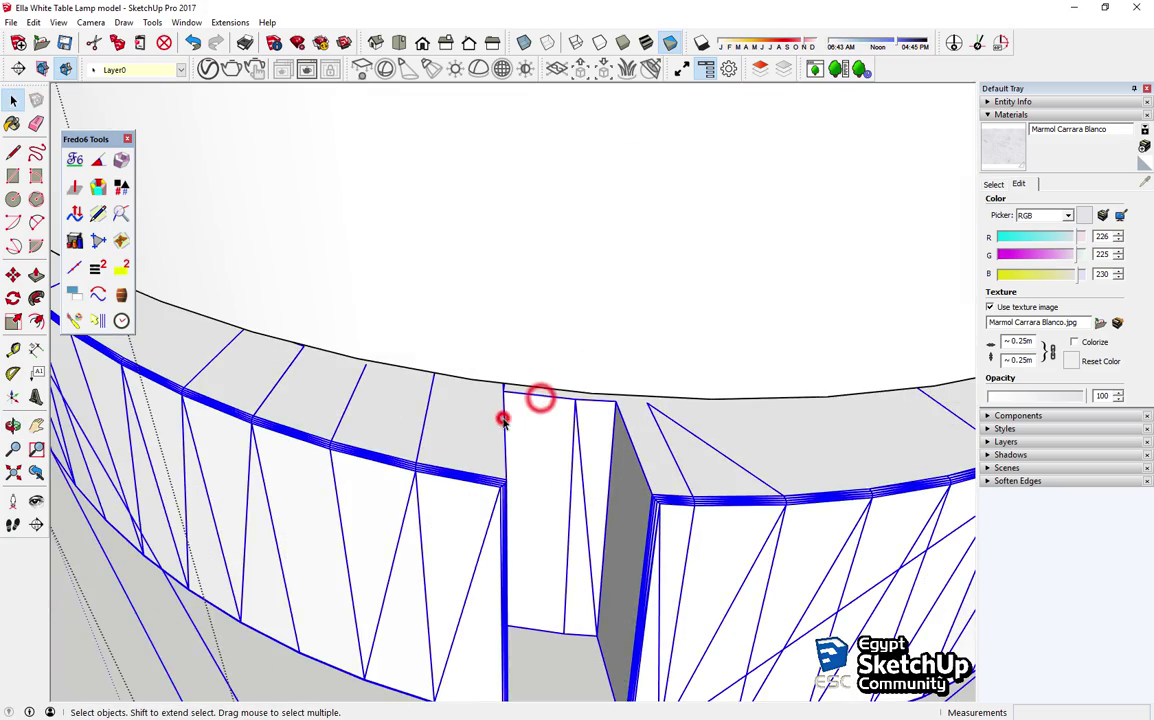
{"action": "left_click", "coordinate": [16, 155]}
{"action": "scroll", "coordinate": [631, 451], "scroll_direction": "up", "scroll_amount": 2}
{"action": "scroll", "coordinate": [697, 577], "scroll_direction": "up", "scroll_amount": 2}
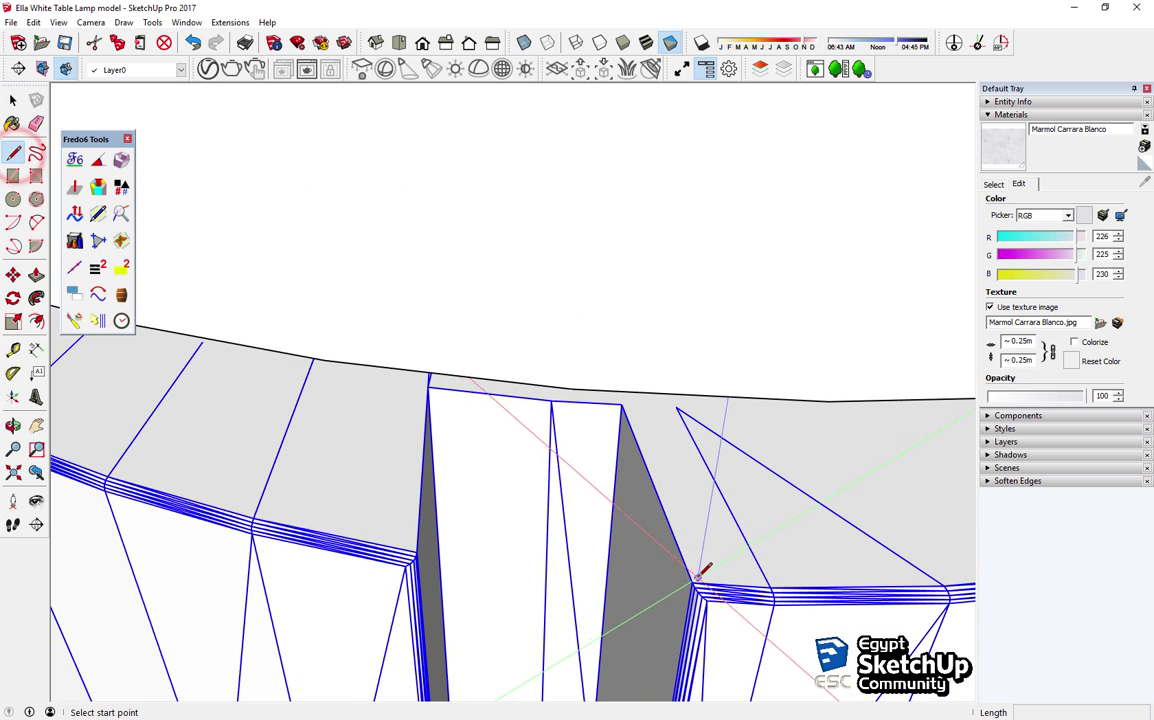
{"action": "left_click", "coordinate": [621, 398]}
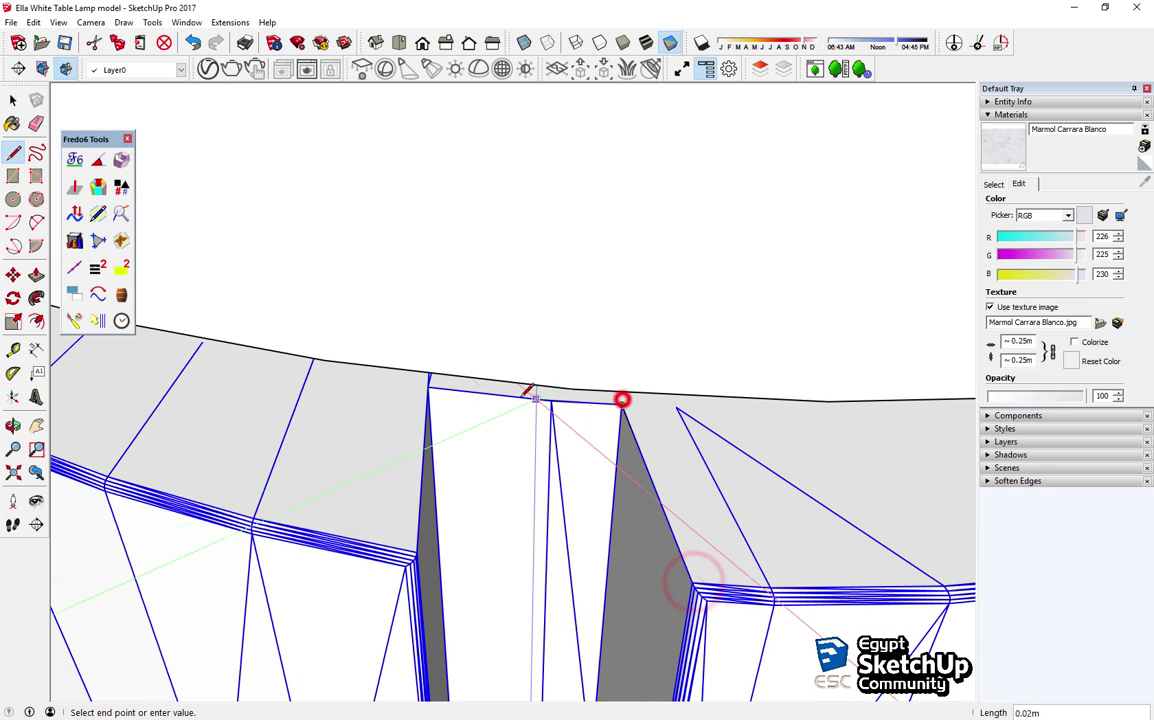
{"action": "left_click", "coordinate": [429, 385]}
{"action": "left_click", "coordinate": [415, 549]}
{"action": "left_click", "coordinate": [695, 579]}
{"action": "key", "text": "space"}
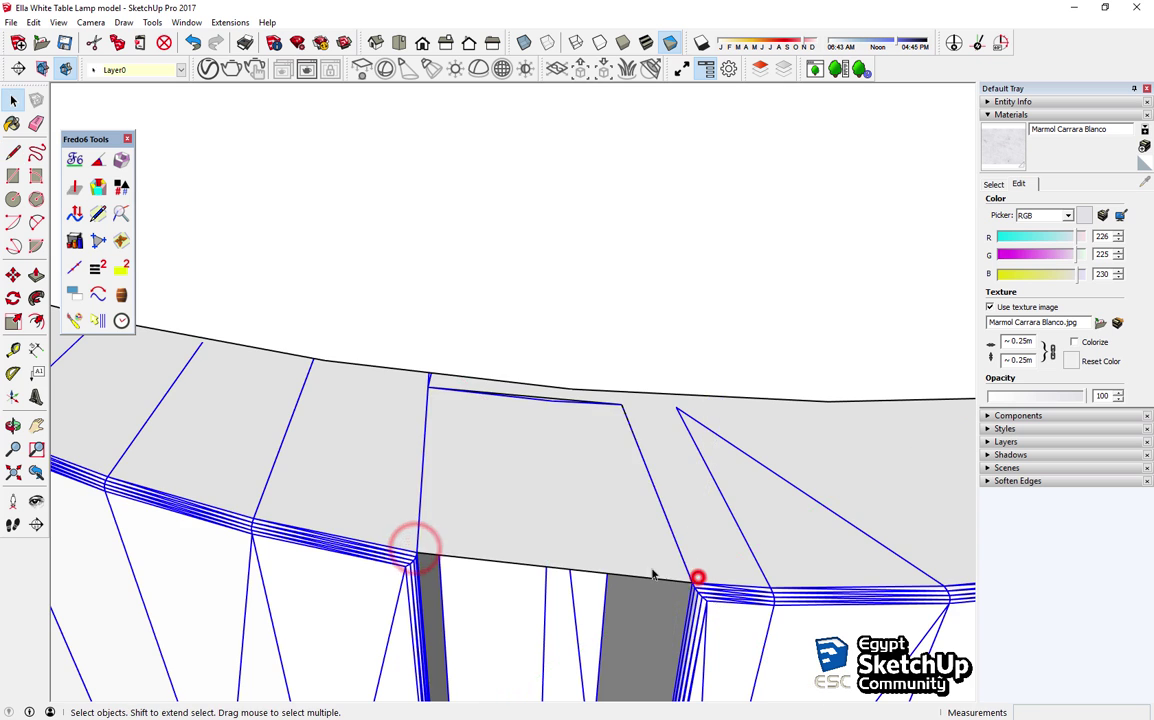
Step: Try raising the notch face with Push/Pull, cancelling both attempts
{"action": "scroll", "coordinate": [576, 547], "scroll_direction": "down", "scroll_amount": 3}
{"action": "key", "text": "p"}
{"action": "scroll", "coordinate": [577, 533], "scroll_direction": "down", "scroll_amount": 2}
{"action": "scroll", "coordinate": [574, 530], "scroll_direction": "down", "scroll_amount": 3}
{"action": "left_click", "coordinate": [574, 530]}
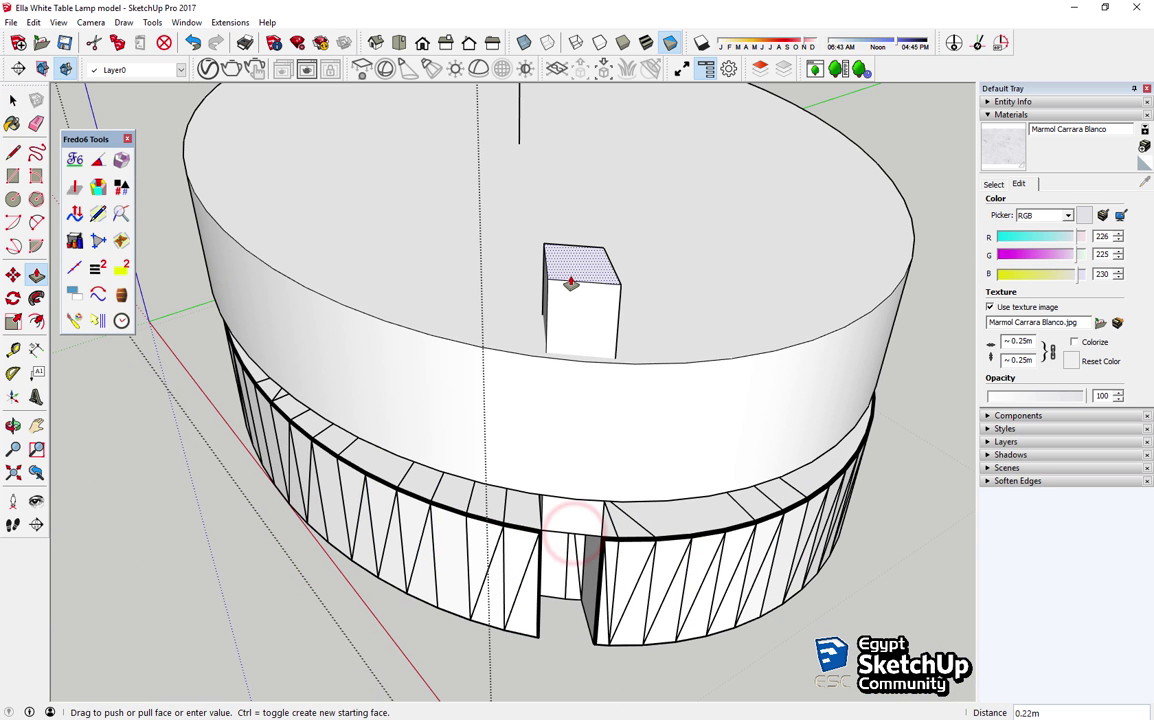
{"action": "key", "text": "space"}
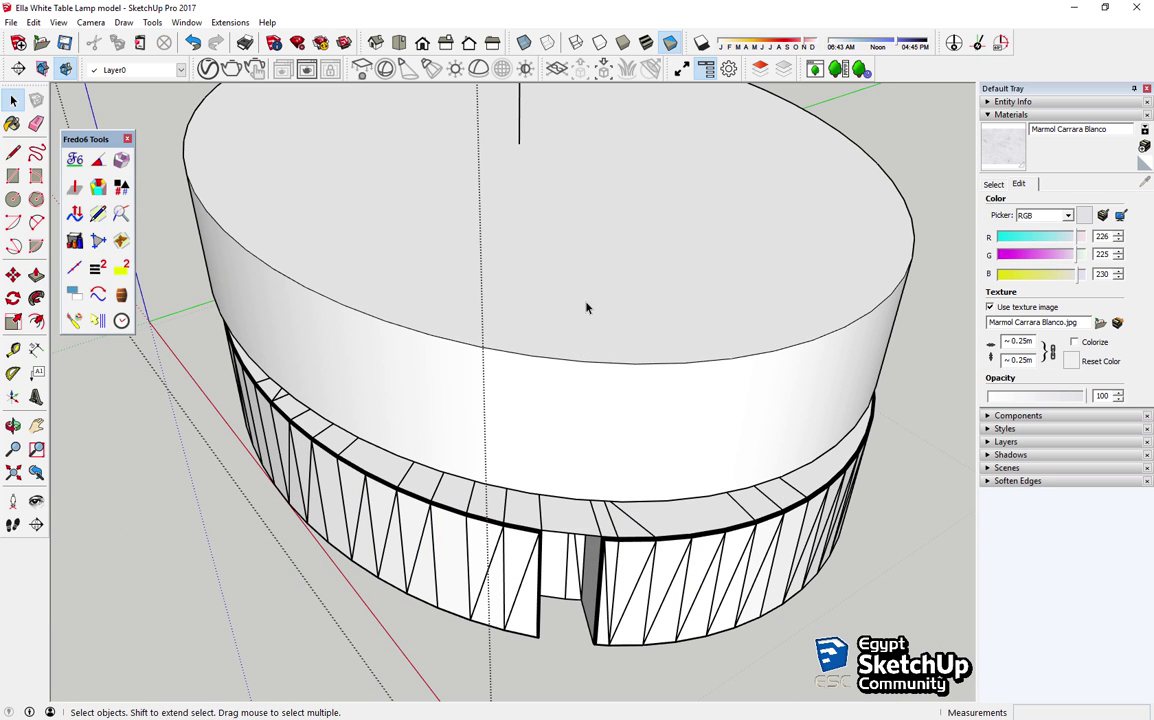
{"action": "scroll", "coordinate": [566, 507], "scroll_direction": "up", "scroll_amount": 3}
{"action": "mouse_move", "coordinate": [566, 507]}
{"action": "middle_mouse_down"}
{"action": "mouse_move", "coordinate": [747, 504]}
{"action": "mouse_move", "coordinate": [688, 466]}
{"action": "middle_mouse_up"}
{"action": "scroll", "coordinate": [686, 474], "scroll_direction": "up", "scroll_amount": 2}
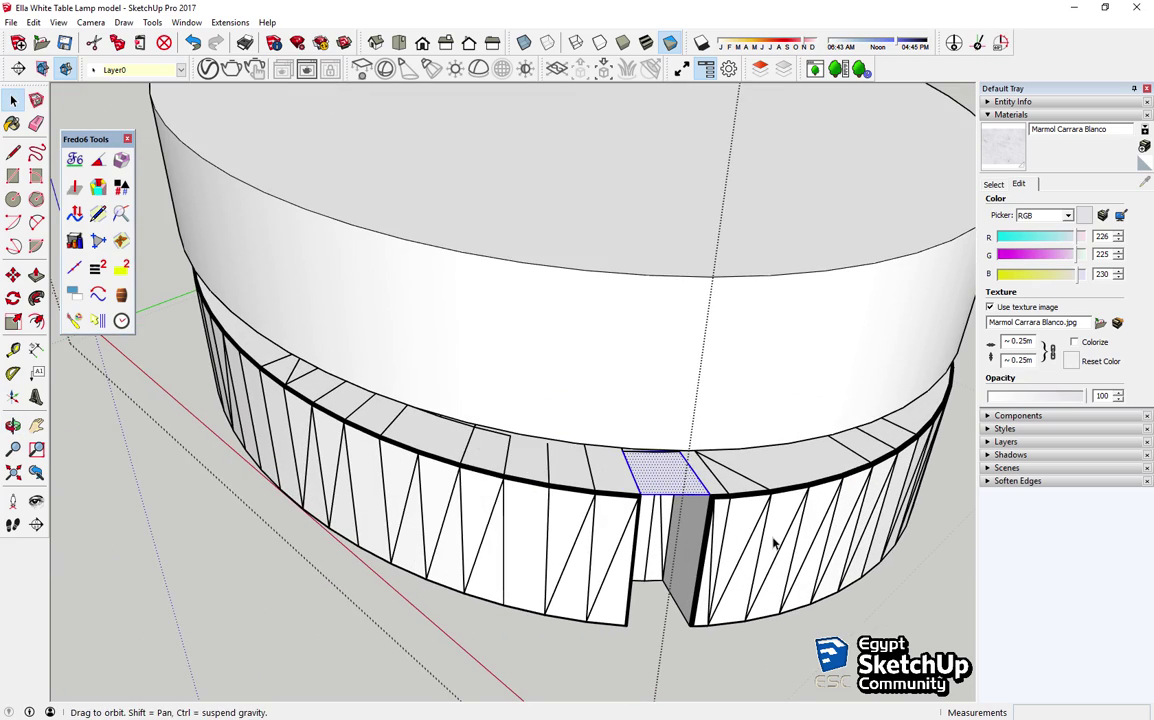
{"action": "middle_click_drag", "start_coordinate": [775, 541], "coordinate": [751, 563]}
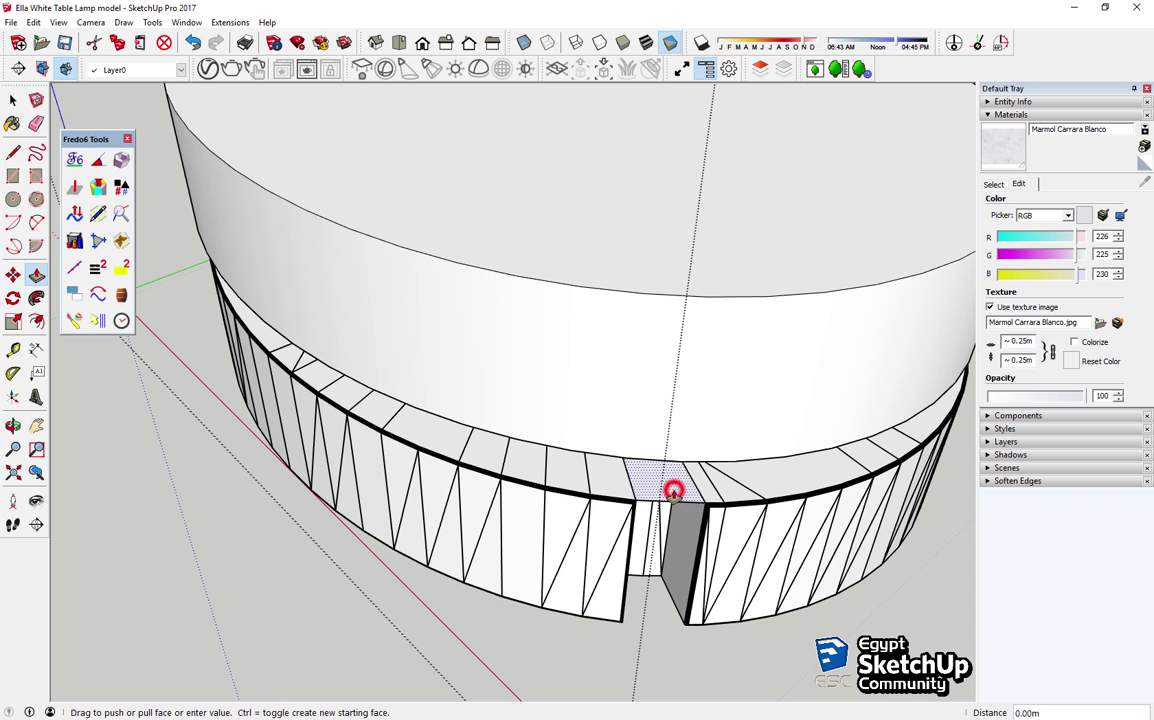
{"action": "mouse_move", "coordinate": [673, 490]}
{"action": "left_mouse_down"}
{"action": "mouse_move", "coordinate": [677, 252]}
{"action": "mouse_move", "coordinate": [740, 158]}
{"action": "left_mouse_up"}
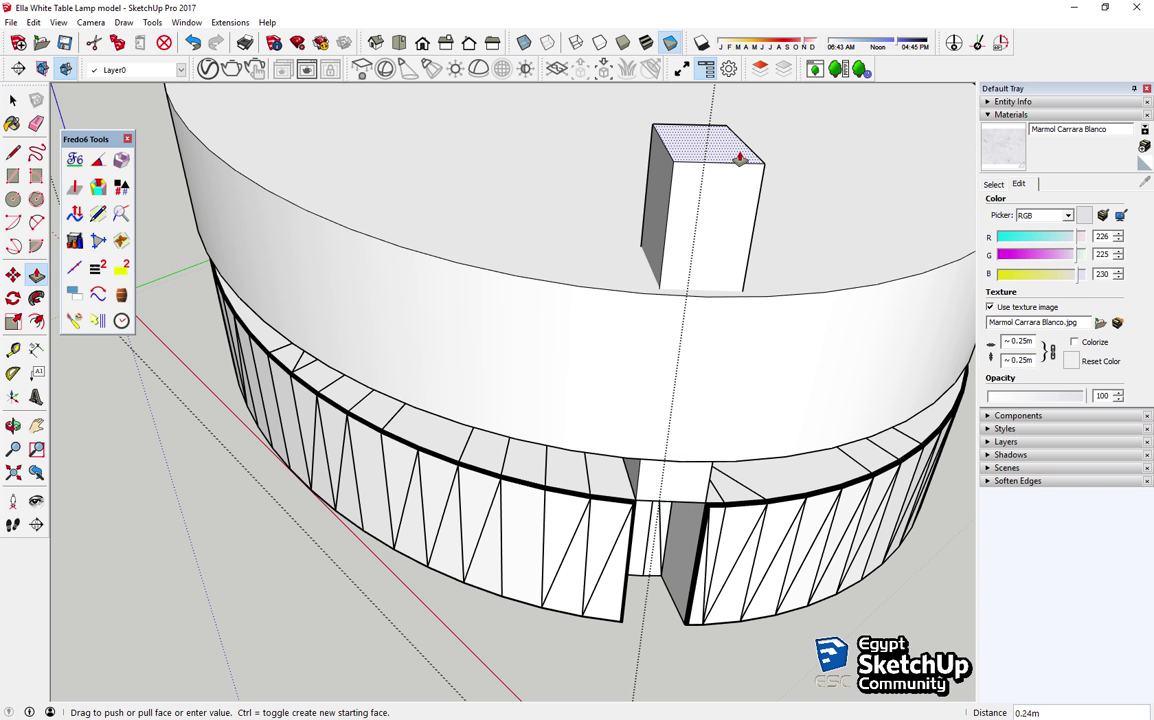
{"action": "key", "text": "Escape"}
{"action": "key", "text": "space"}
Step: Group the upper ring, then raise the notch face into a block above the top
{"action": "right_click", "coordinate": [742, 274]}
{"action": "left_click", "coordinate": [789, 137]}
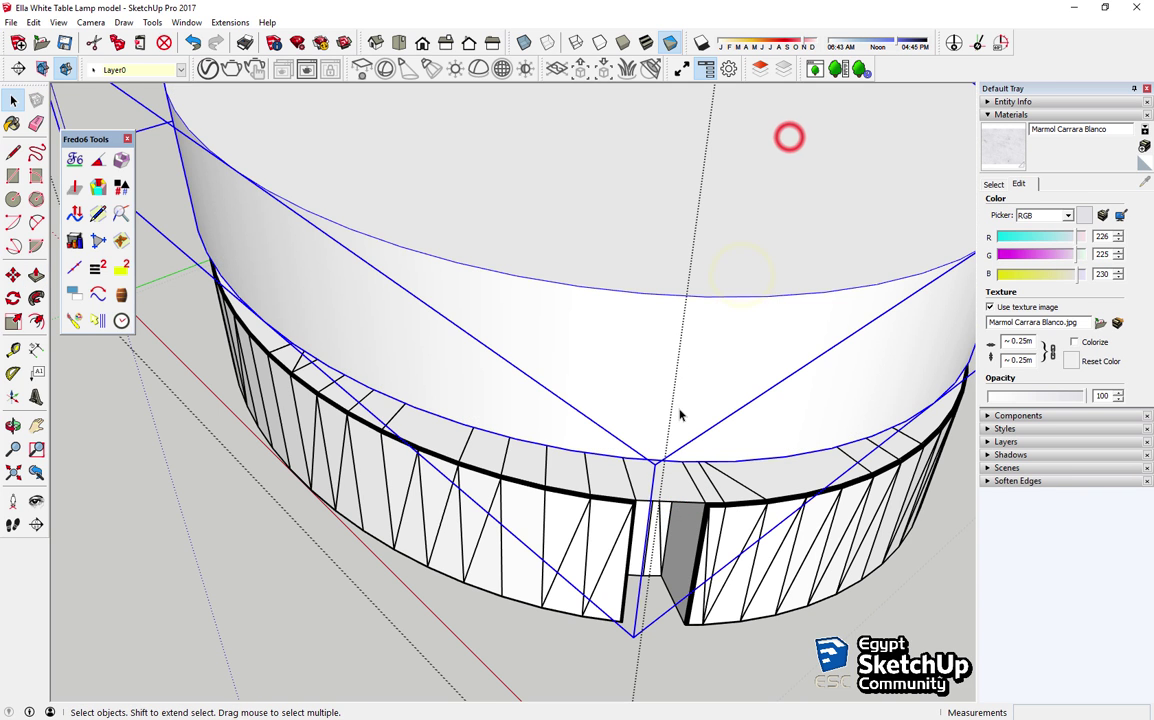
{"action": "key", "text": "p"}
{"action": "left_click_drag", "start_coordinate": [679, 491], "coordinate": [717, 237]}
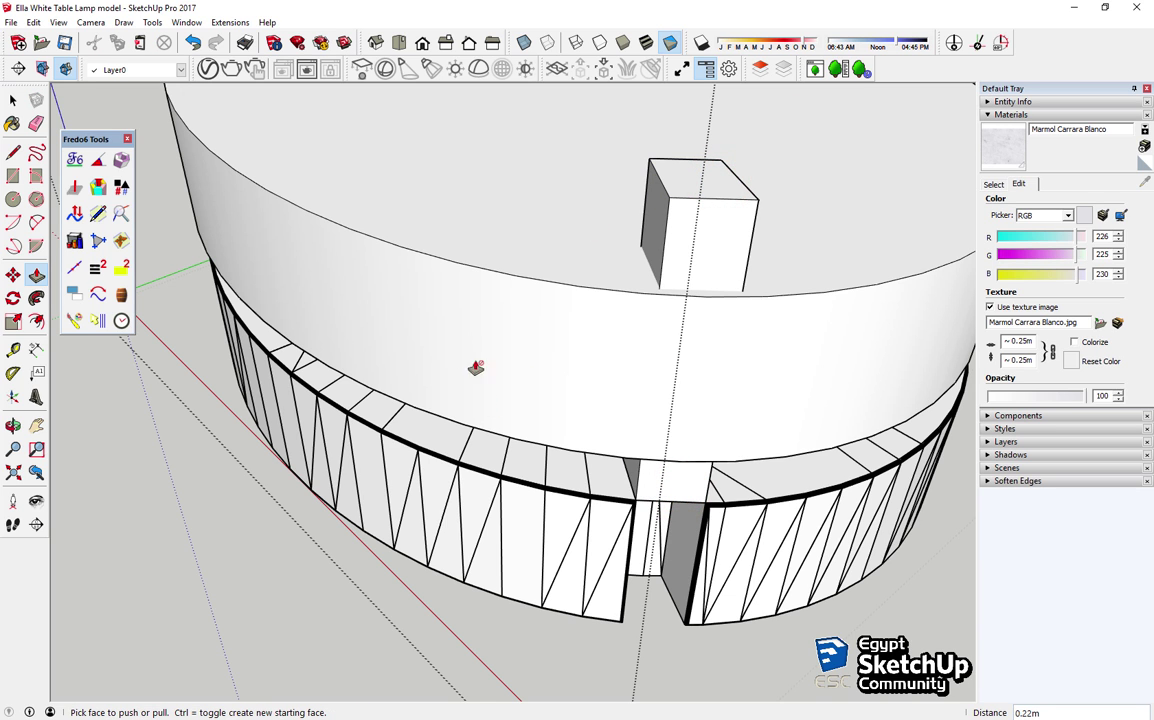
{"action": "key", "text": "space"}
{"action": "middle_click_drag", "start_coordinate": [455, 347], "coordinate": [276, 381]}
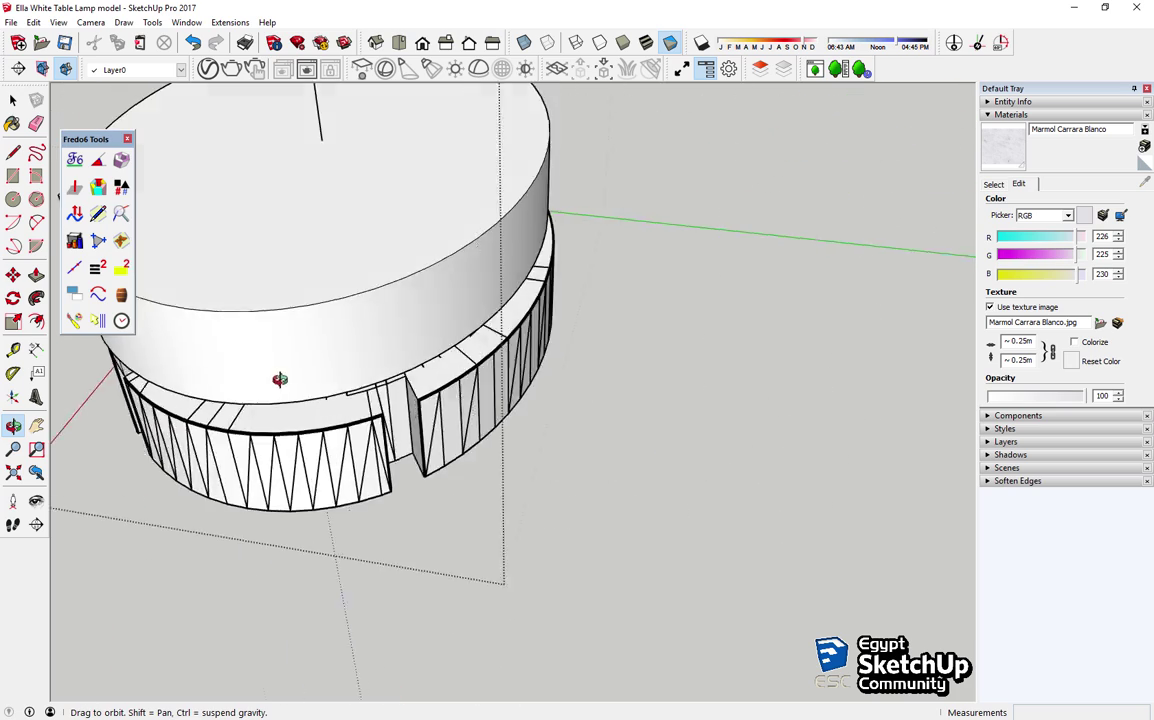
Step: Draw lines across the second notch in the base to close it into a face
{"action": "scroll", "coordinate": [276, 381], "scroll_direction": "up", "scroll_amount": 5}
{"action": "scroll", "coordinate": [320, 440], "scroll_direction": "up", "scroll_amount": 6}
{"action": "key", "text": "l"}
{"action": "left_click", "coordinate": [295, 445]}
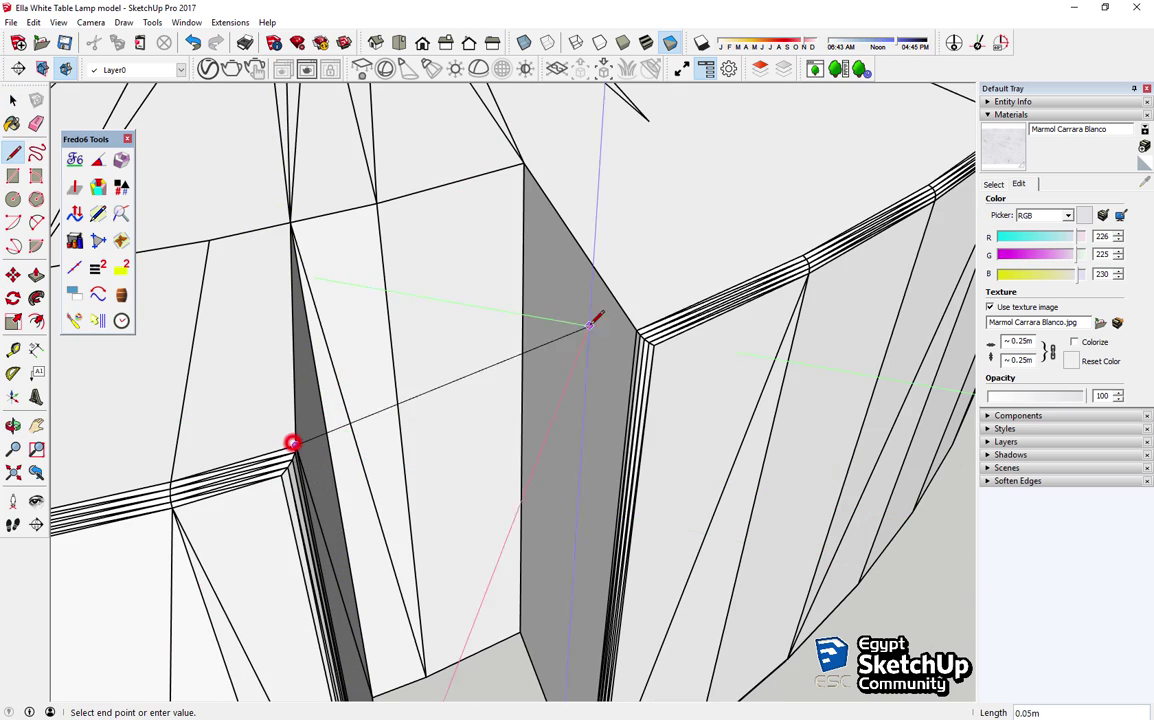
{"action": "left_click", "coordinate": [639, 330]}
{"action": "left_click", "coordinate": [527, 162]}
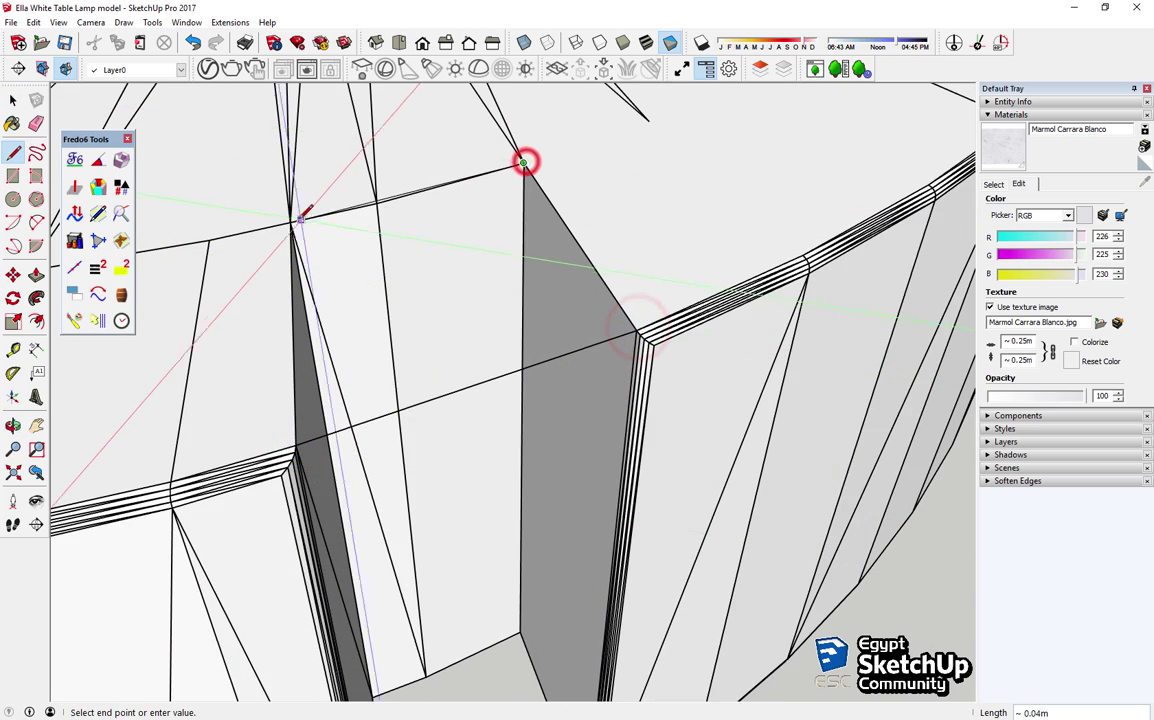
{"action": "left_click", "coordinate": [290, 218]}
Step: Push/Pull the second notch face up into a tall pillar
{"action": "scroll", "coordinate": [290, 218], "scroll_direction": "down", "scroll_amount": 1}
{"action": "scroll", "coordinate": [290, 437], "scroll_direction": "down", "scroll_amount": 2}
{"action": "left_click", "coordinate": [290, 437]}
{"action": "scroll", "coordinate": [290, 437], "scroll_direction": "down", "scroll_amount": 4}
{"action": "key", "text": "p"}
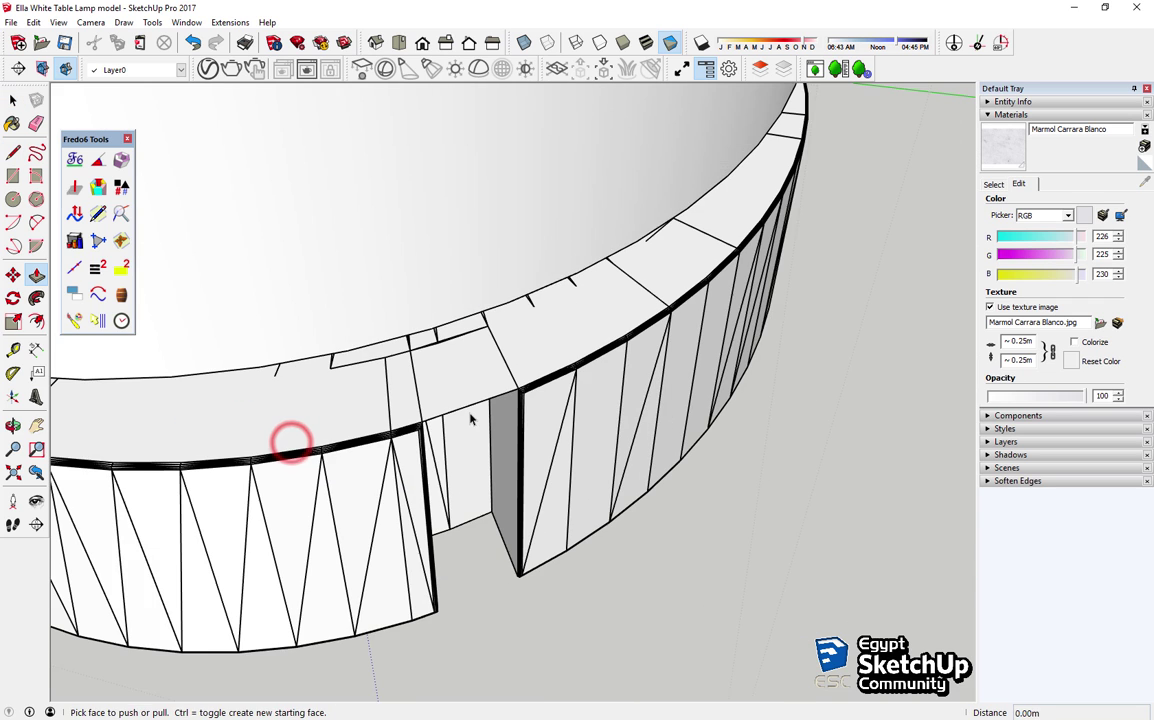
{"action": "scroll", "coordinate": [472, 403], "scroll_direction": "down", "scroll_amount": 4}
{"action": "left_click", "coordinate": [472, 403]}
Step: Select the round top slab and stretch it about 1.03 along one axis with Scale
{"action": "middle_click_drag", "start_coordinate": [458, 160], "coordinate": [683, 368]}
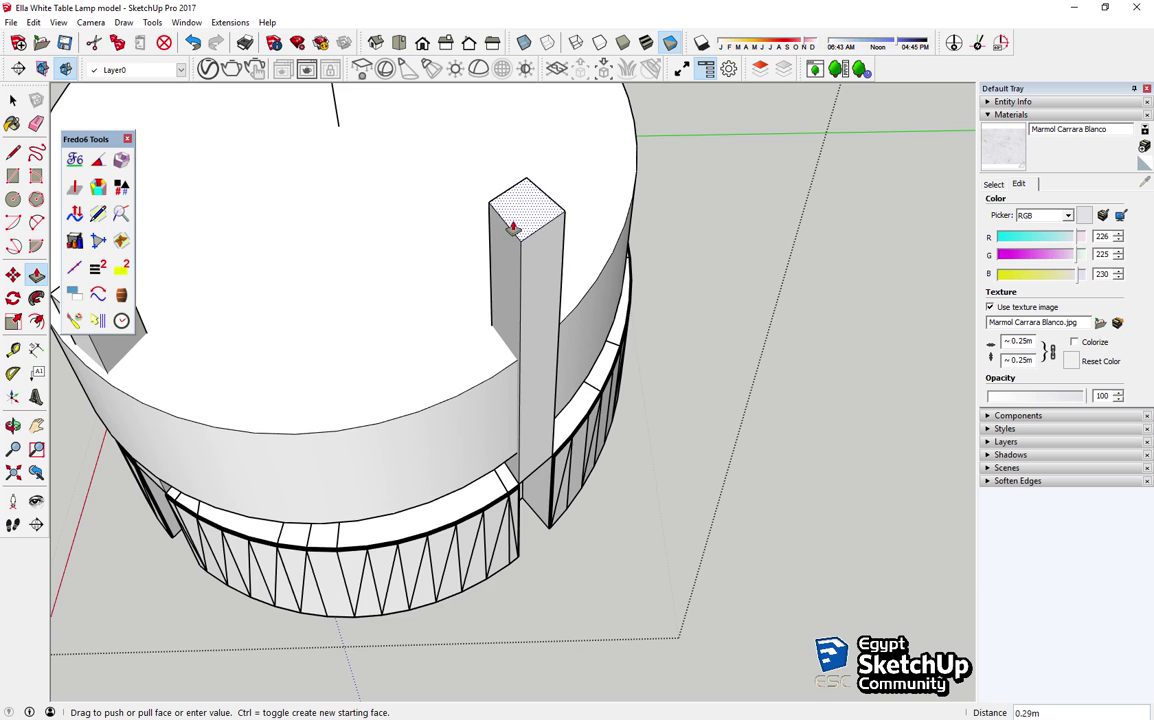
{"action": "middle_click_drag", "start_coordinate": [512, 228], "coordinate": [464, 515]}
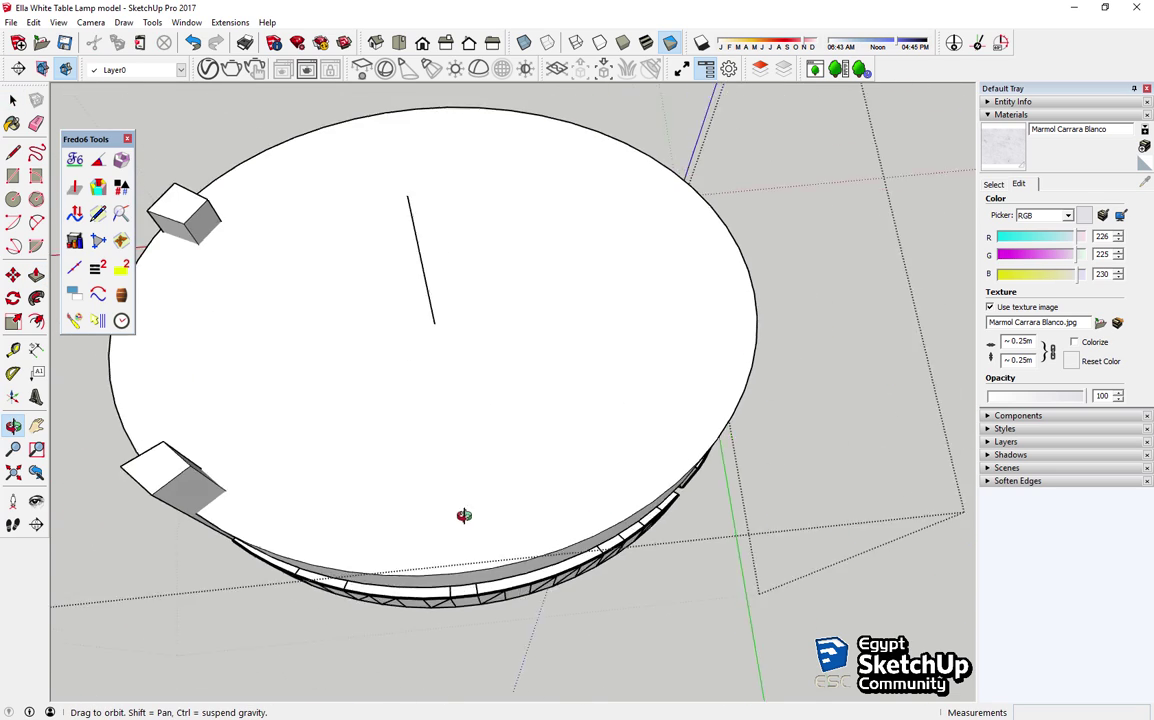
{"action": "key", "text": "space"}
{"action": "left_click", "coordinate": [430, 577]}
{"action": "key", "text": "s"}
{"action": "middle_click_drag", "start_coordinate": [430, 577], "coordinate": [627, 460]}
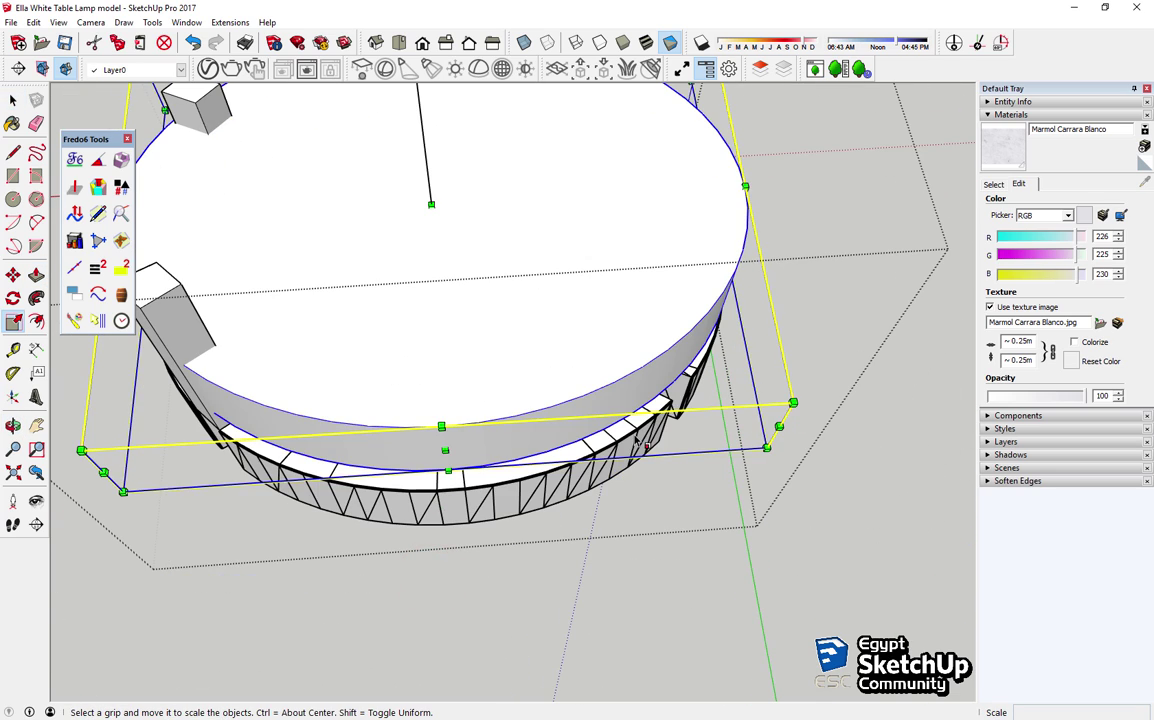
{"action": "mouse_move", "coordinate": [446, 449]}
{"action": "middle_mouse_down"}
{"action": "mouse_move", "coordinate": [738, 133]}
{"action": "mouse_move", "coordinate": [613, 433]}
{"action": "mouse_move", "coordinate": [604, 292]}
{"action": "mouse_move", "coordinate": [503, 484]}
{"action": "mouse_move", "coordinate": [690, 398]}
{"action": "mouse_move", "coordinate": [572, 342]}
{"action": "mouse_move", "coordinate": [278, 334]}
{"action": "mouse_move", "coordinate": [517, 359]}
{"action": "mouse_move", "coordinate": [291, 283]}
{"action": "middle_mouse_up"}
{"action": "key", "text": "space"}
Step: Draw lines across the base notch corner to close off its face
{"action": "scroll", "coordinate": [561, 221], "scroll_direction": "up", "scroll_amount": 3}
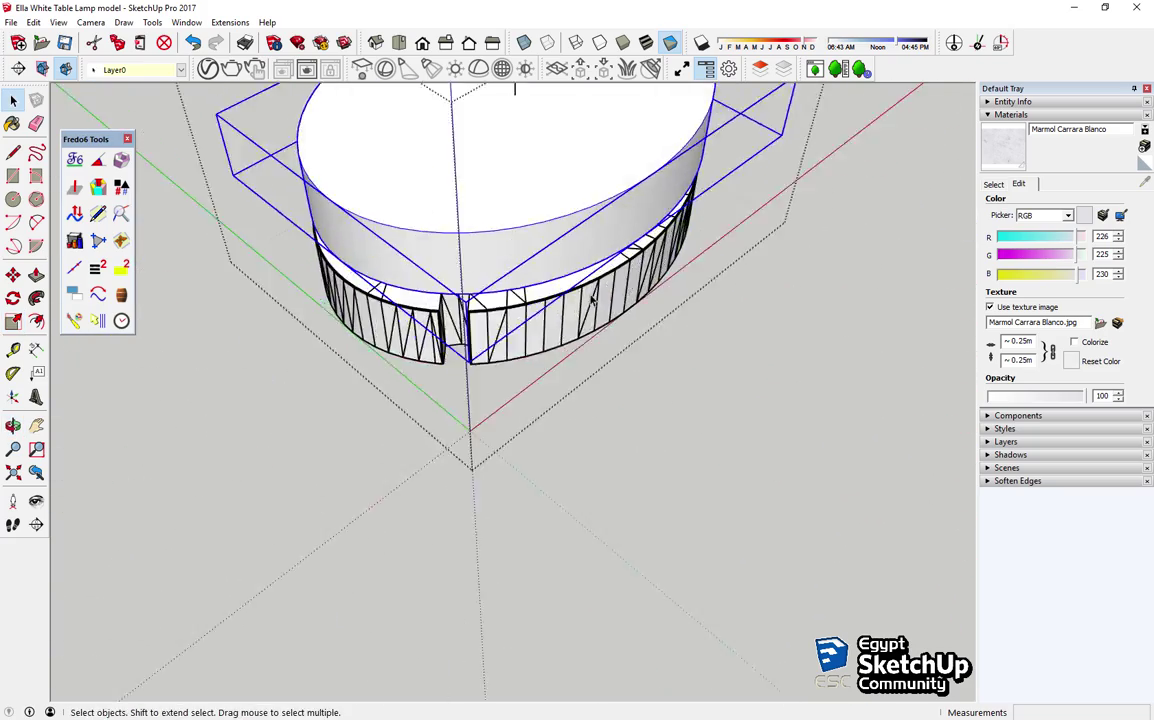
{"action": "scroll", "coordinate": [461, 322], "scroll_direction": "up", "scroll_amount": 3}
{"action": "middle_click_drag", "start_coordinate": [482, 536], "coordinate": [587, 263]}
{"action": "key", "text": "l"}
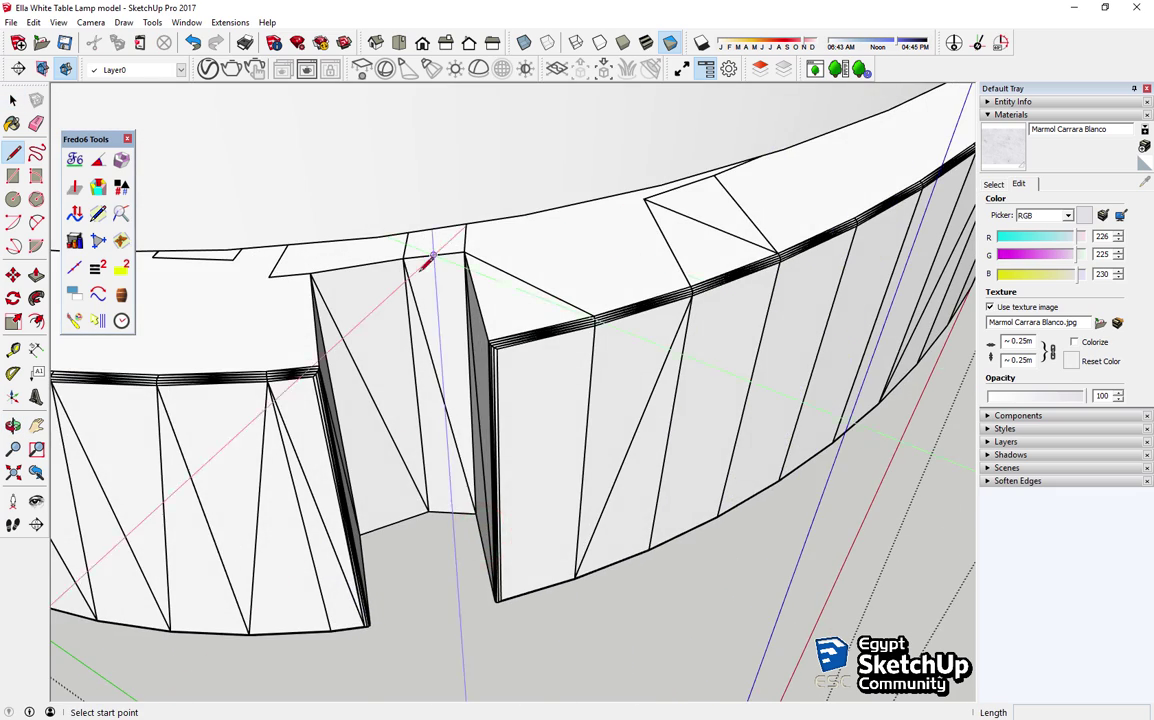
{"action": "scroll", "coordinate": [277, 402], "scroll_direction": "up", "scroll_amount": 2}
{"action": "mouse_move", "coordinate": [290, 410]}
{"action": "middle_mouse_down"}
{"action": "mouse_move", "coordinate": [597, 327]}
{"action": "mouse_move", "coordinate": [589, 367]}
{"action": "middle_mouse_up"}
{"action": "left_click", "coordinate": [527, 182]}
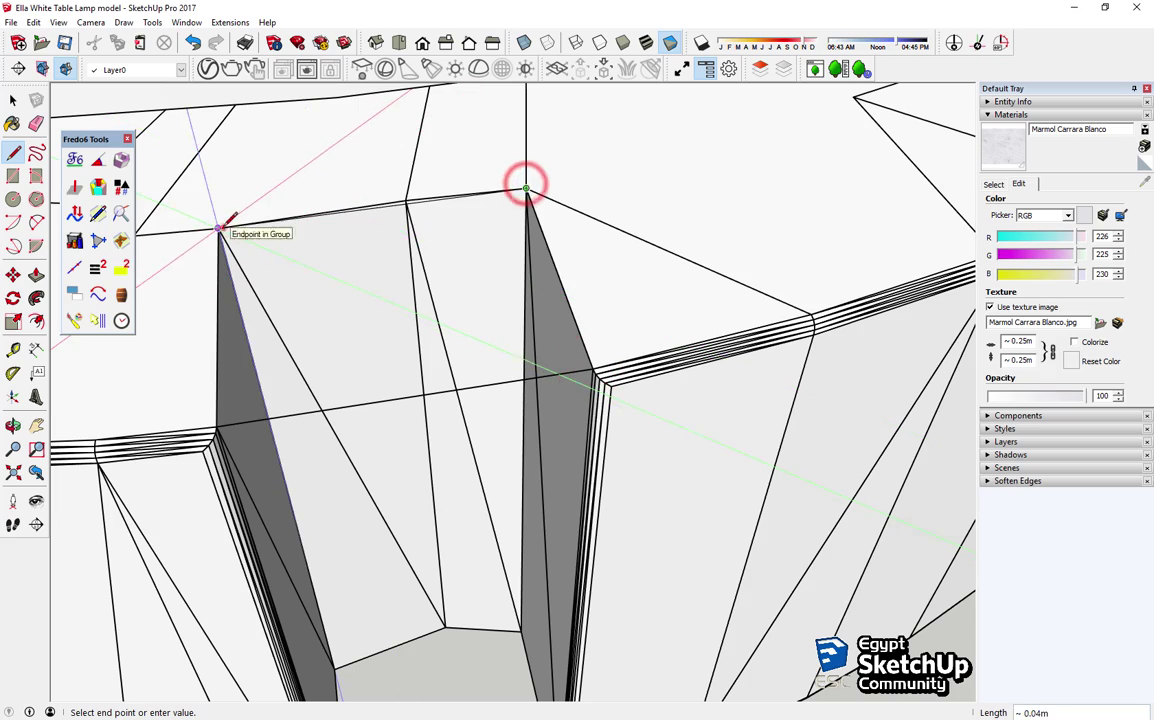
{"action": "left_click", "coordinate": [224, 228]}
{"action": "left_click", "coordinate": [217, 428]}
{"action": "key", "text": "space"}
Step: Draw an edge between opposite tabletop corners to split off the post face
{"action": "scroll", "coordinate": [304, 405], "scroll_direction": "down", "scroll_amount": 5}
{"action": "scroll", "coordinate": [325, 381], "scroll_direction": "down", "scroll_amount": 3}
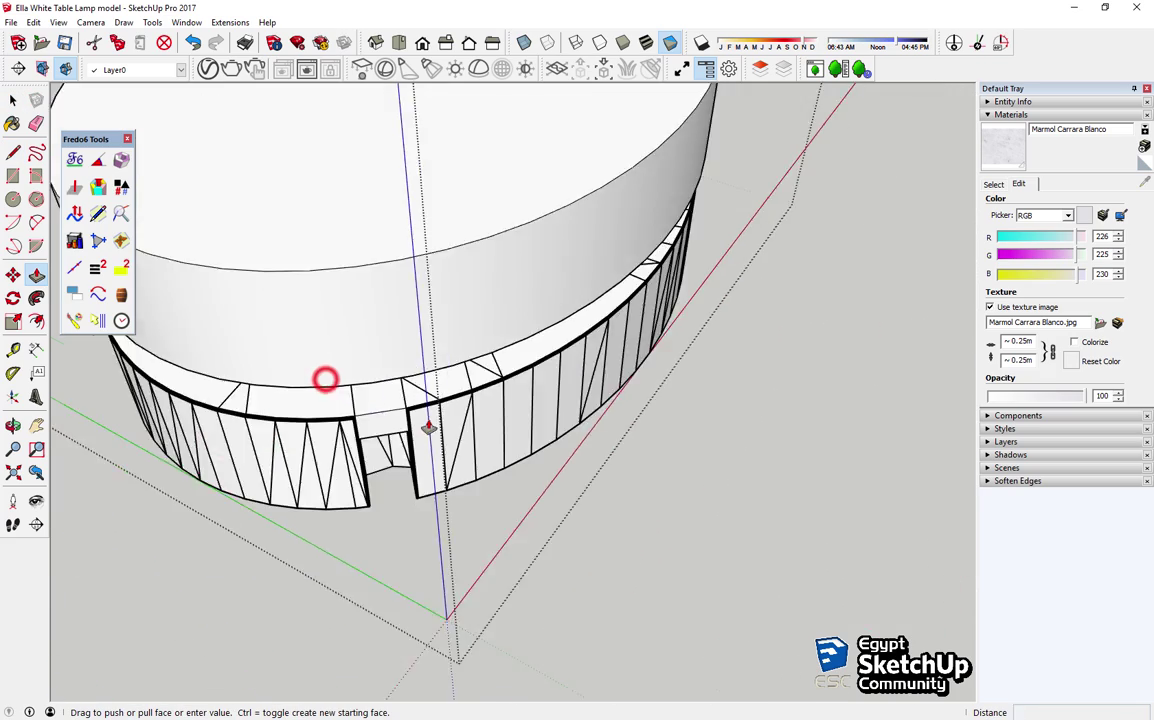
{"action": "scroll", "coordinate": [325, 376], "scroll_direction": "down", "scroll_amount": 3}
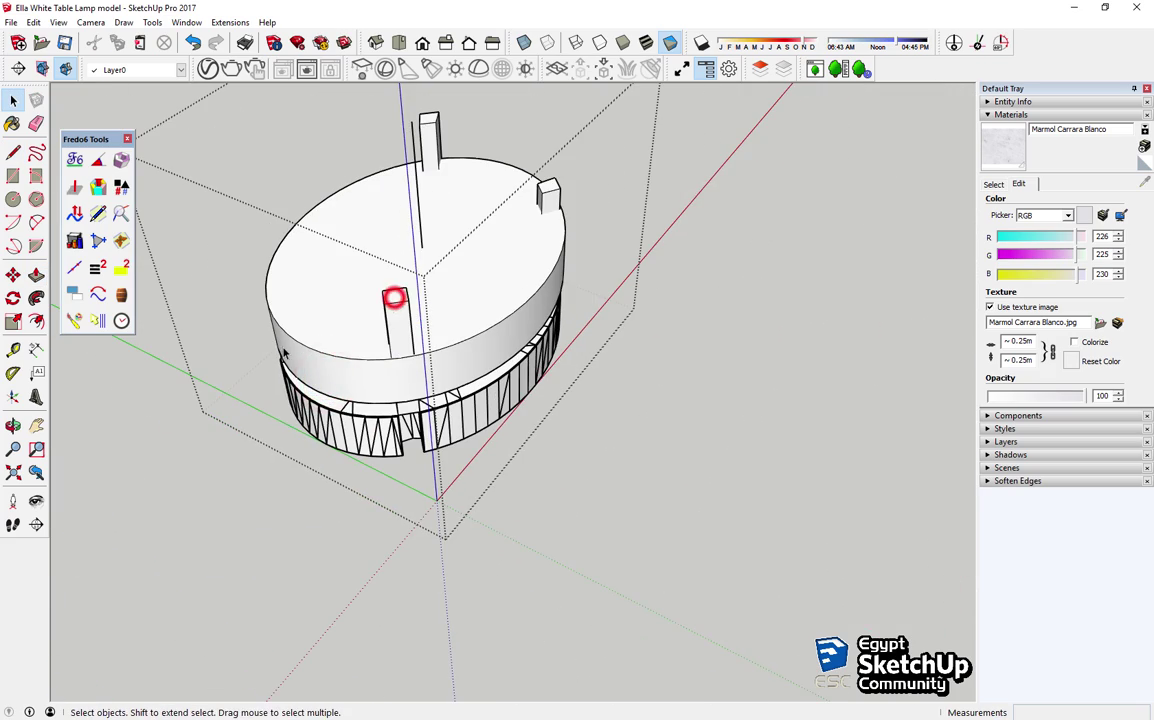
{"action": "middle_click_drag", "start_coordinate": [394, 298], "coordinate": [392, 296]}
{"action": "scroll", "coordinate": [717, 347], "scroll_direction": "up", "scroll_amount": 5}
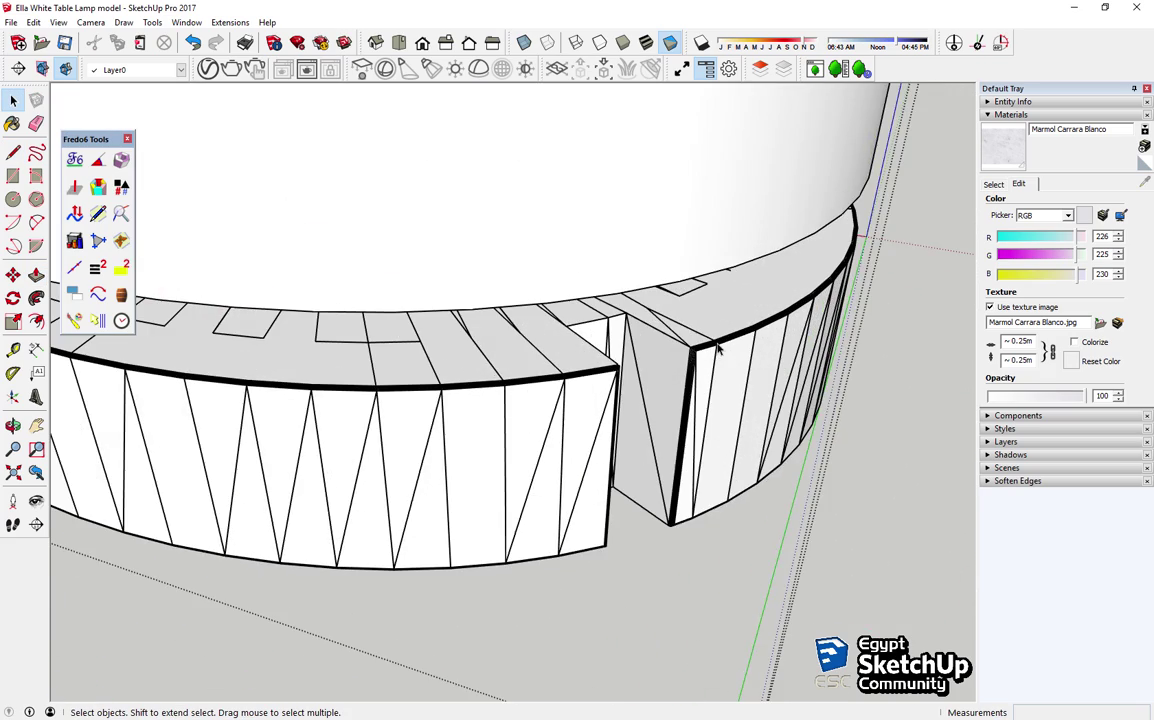
{"action": "scroll", "coordinate": [716, 318], "scroll_direction": "up", "scroll_amount": 5}
{"action": "left_click", "coordinate": [682, 405]}
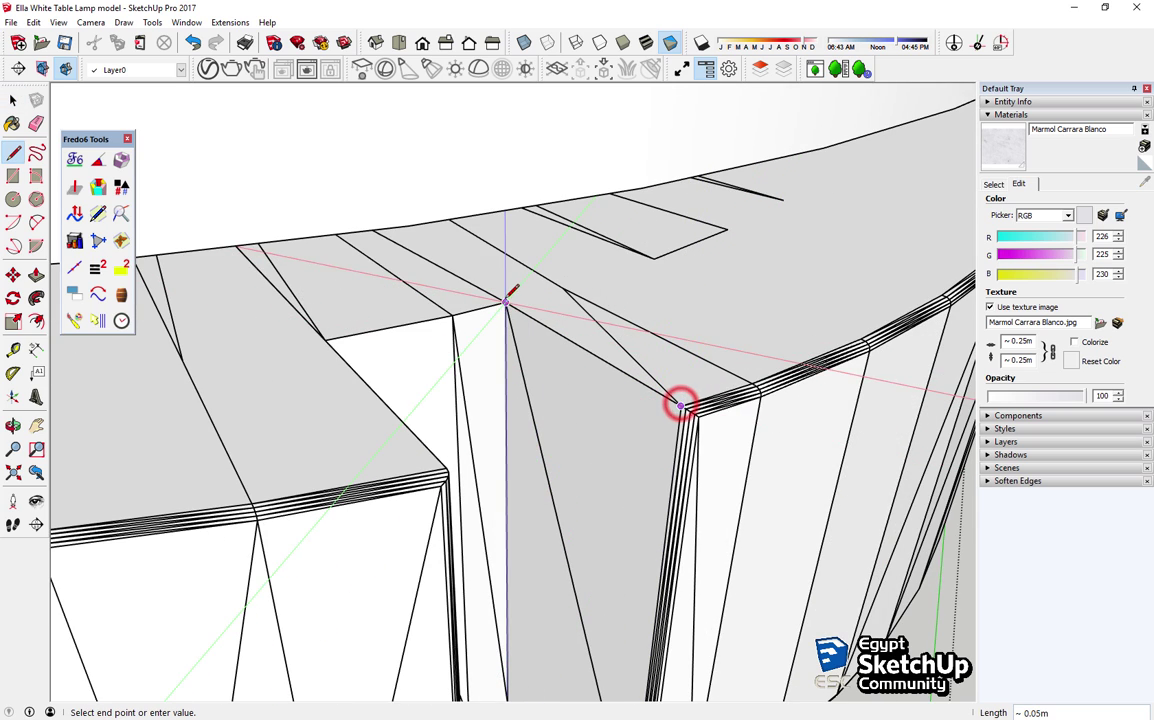
{"action": "left_click", "coordinate": [446, 467]}
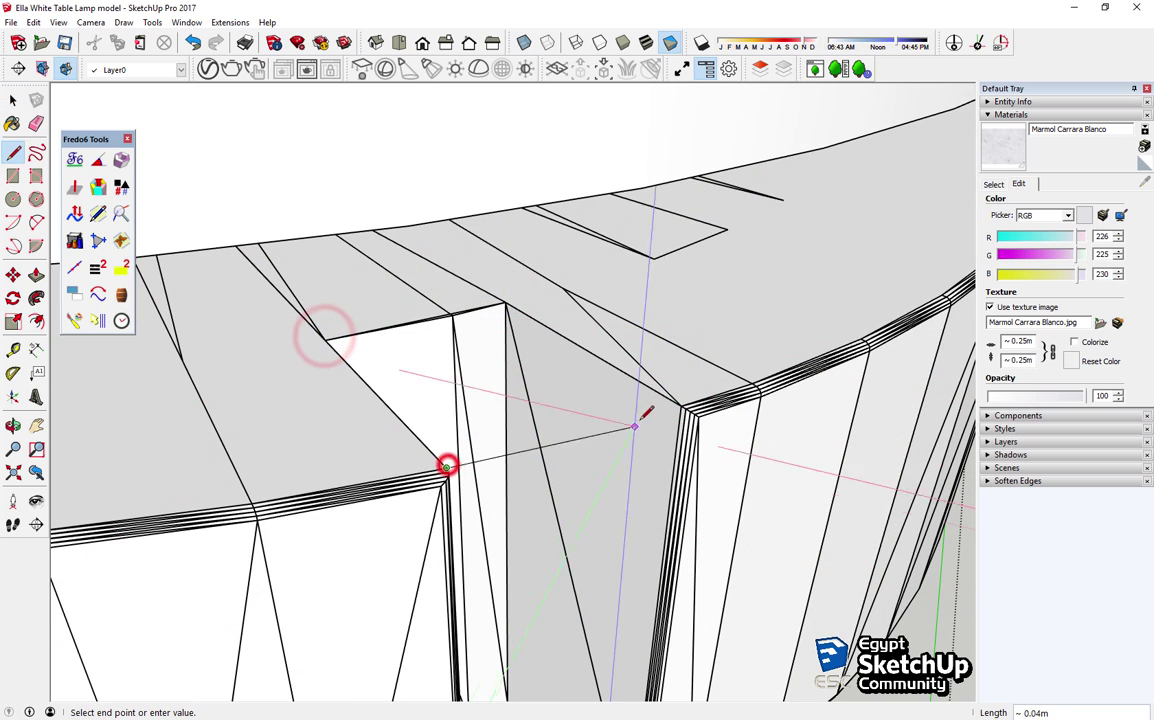
{"action": "key", "text": "space"}
Step: Push/Pull the post face up into a tall column
{"action": "scroll", "coordinate": [680, 400], "scroll_direction": "down", "scroll_amount": 5}
{"action": "key", "text": "p"}
{"action": "left_click", "coordinate": [503, 412]}
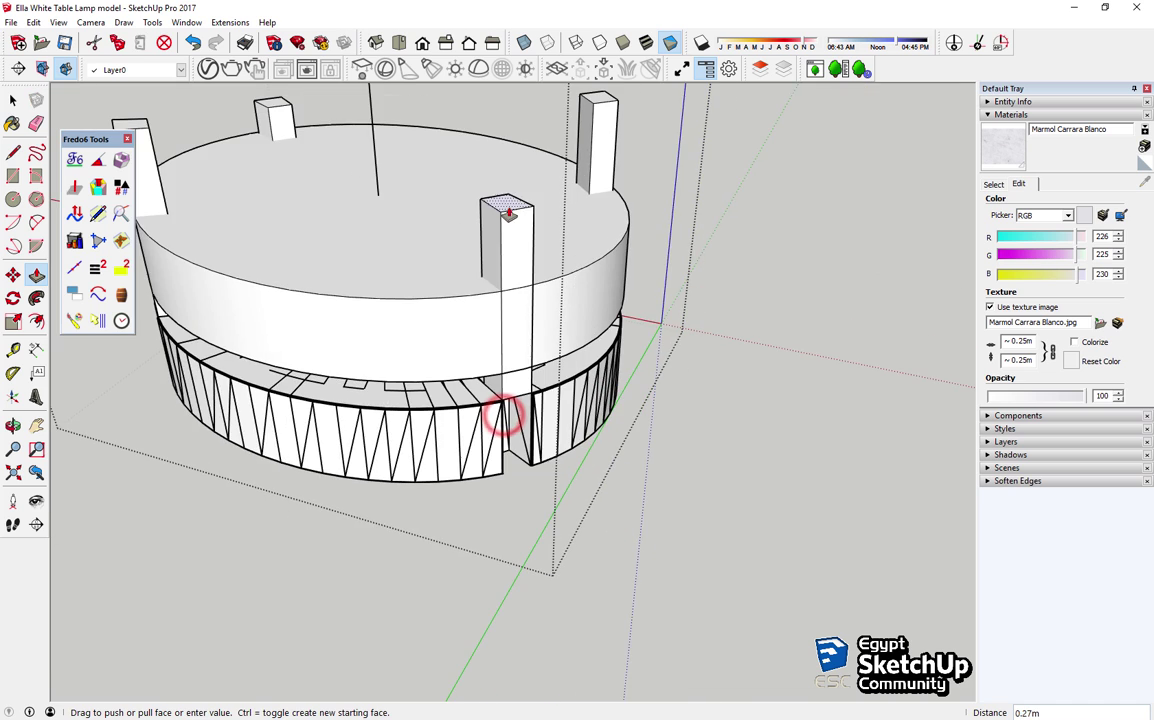
{"action": "left_click", "coordinate": [509, 148]}
{"action": "key", "text": "space"}
{"action": "middle_click_drag", "start_coordinate": [449, 287], "coordinate": [726, 335]}
{"action": "scroll", "coordinate": [636, 381], "scroll_direction": "up", "scroll_amount": 5}
Step: Edit the cylinder tabletop group and uncheck Hide under Model Info's Fade rest of model
{"action": "double_click", "coordinate": [636, 381]}
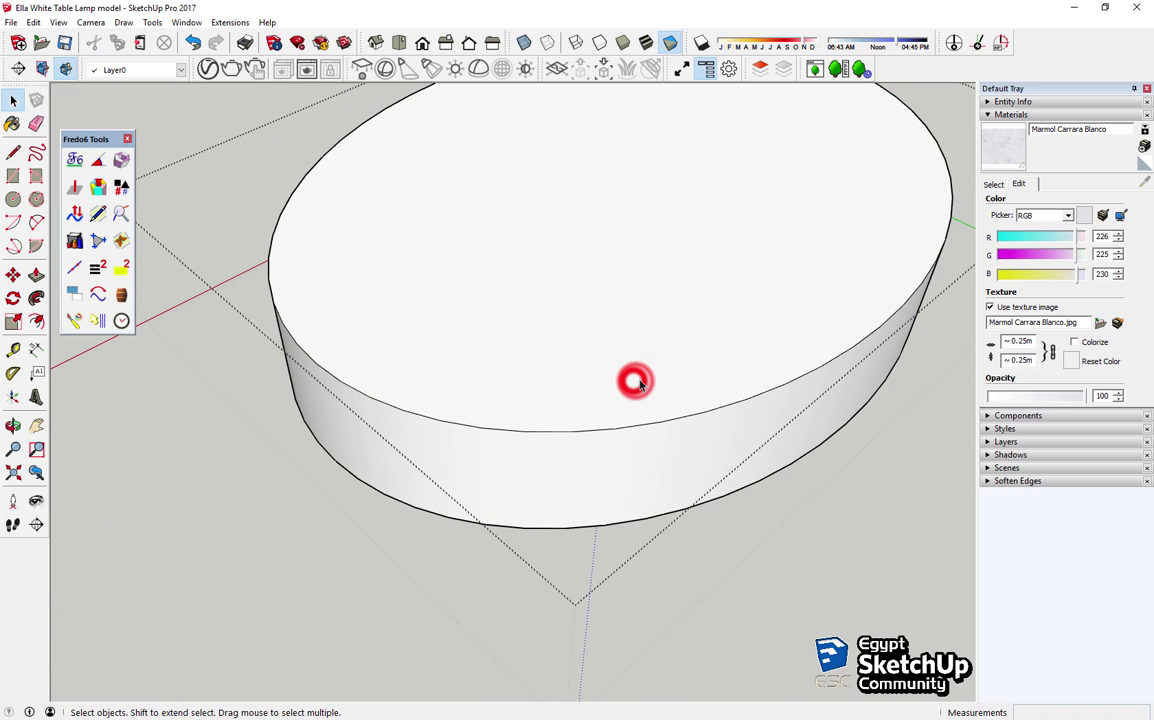
{"action": "left_click", "coordinate": [213, 23]}
{"action": "mouse_move", "coordinate": [186, 22]}
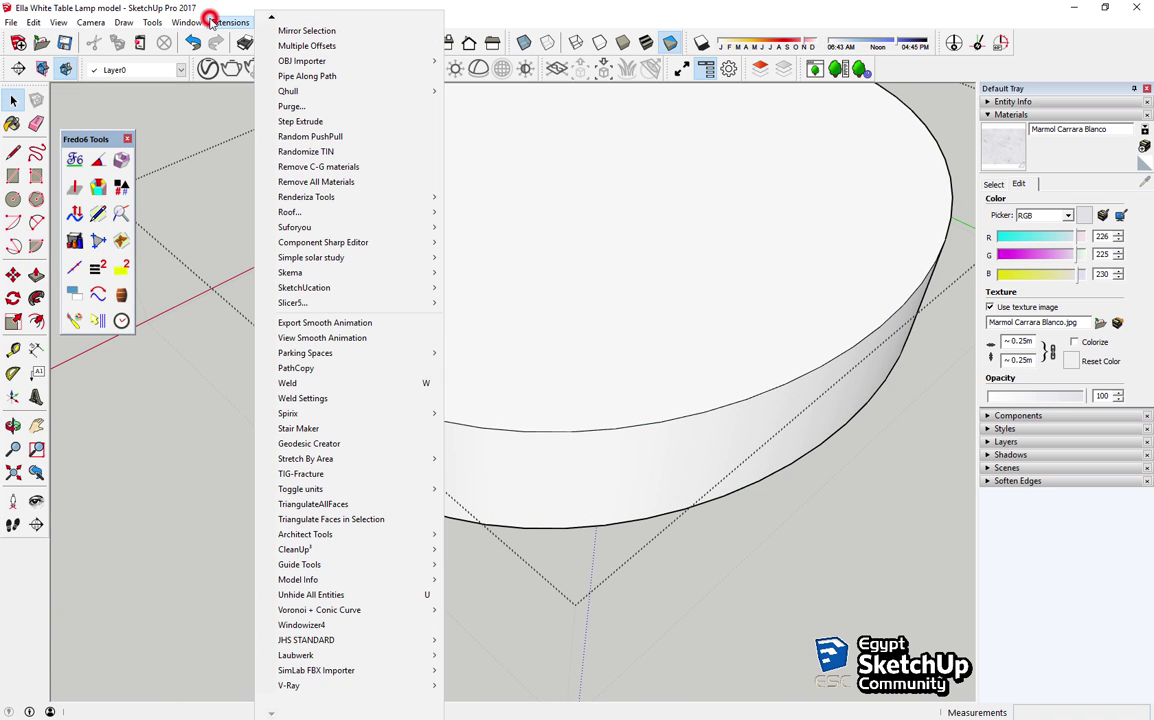
{"action": "left_click", "coordinate": [232, 94]}
{"action": "left_click", "coordinate": [341, 252]}
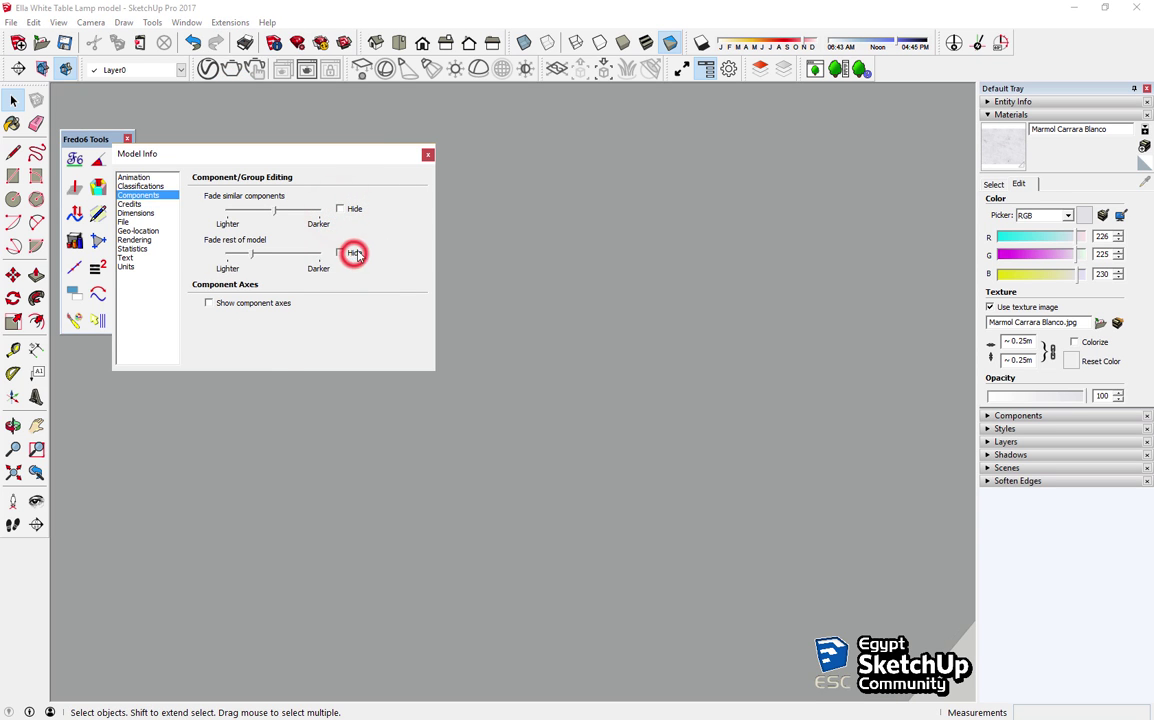
{"action": "middle_click_drag", "start_coordinate": [560, 330], "coordinate": [652, 368]}
{"action": "scroll", "coordinate": [660, 360], "scroll_direction": "up", "scroll_amount": 5}
{"action": "left_click", "coordinate": [357, 253]}
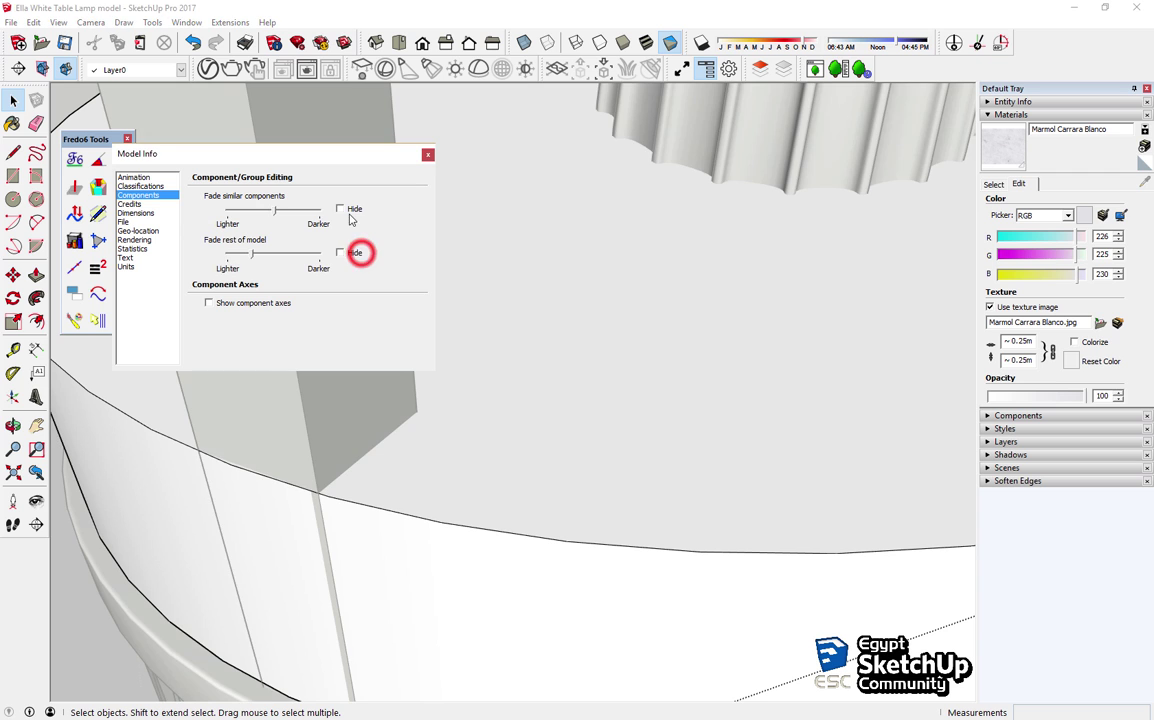
{"action": "left_click", "coordinate": [428, 154]}
{"action": "scroll", "coordinate": [350, 470], "scroll_direction": "up", "scroll_amount": 3}
Step: Draw an edge from the first post corner to the tabletop rim
{"action": "left_click", "coordinate": [416, 459]}
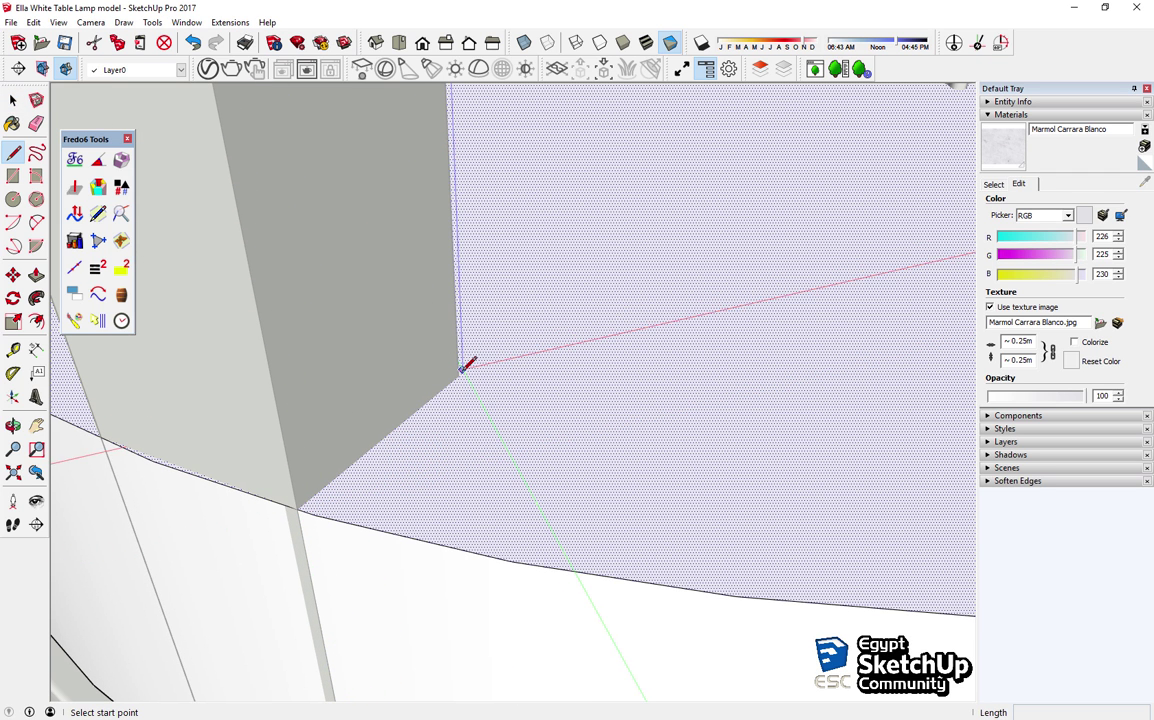
{"action": "scroll", "coordinate": [458, 374], "scroll_direction": "down", "scroll_amount": 2}
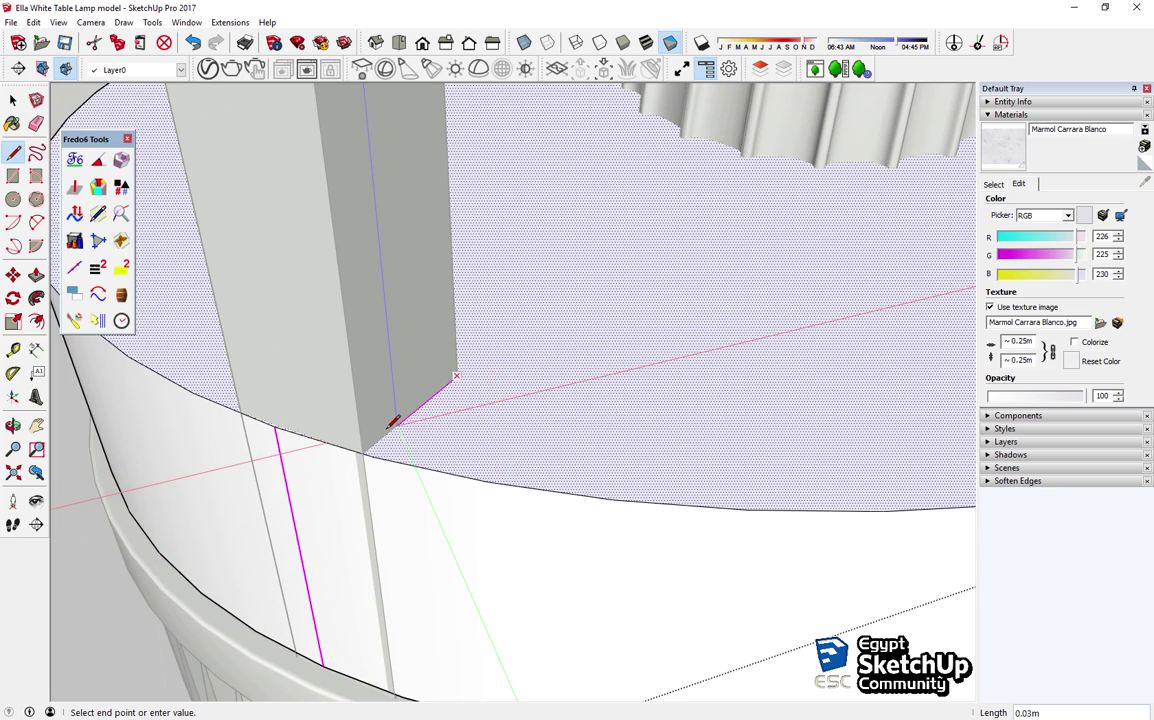
{"action": "left_click", "coordinate": [317, 489]}
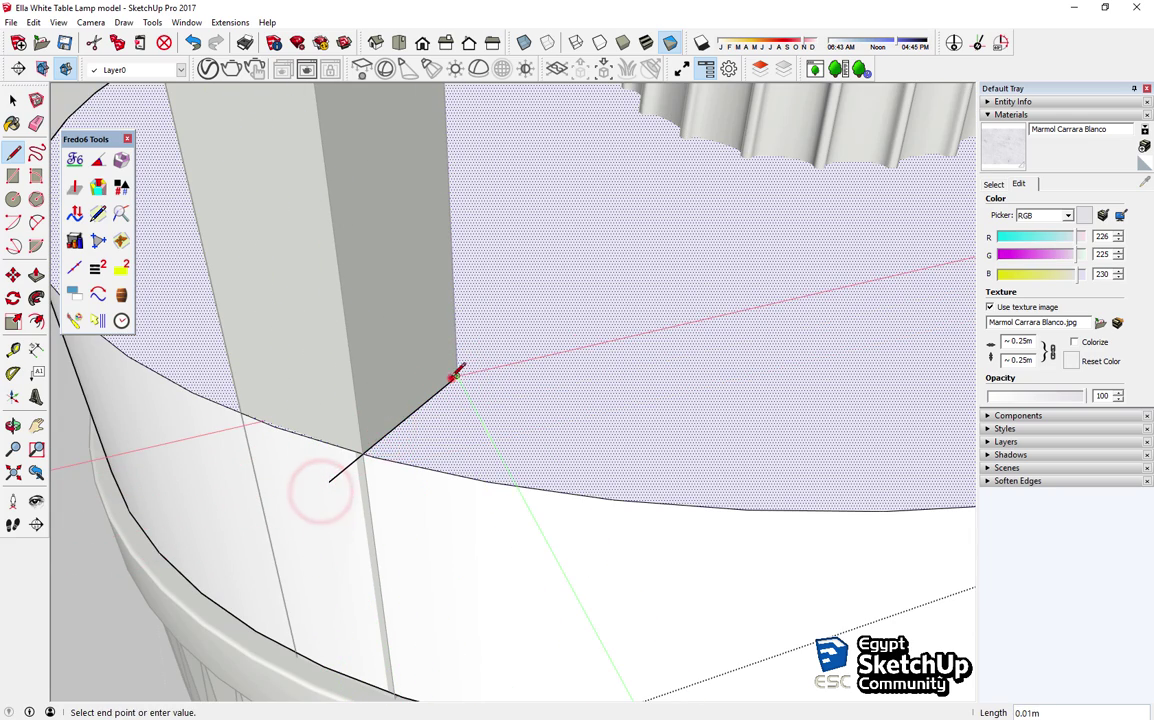
{"action": "left_click", "coordinate": [451, 378]}
{"action": "middle_click_drag", "start_coordinate": [451, 378], "coordinate": [814, 453]}
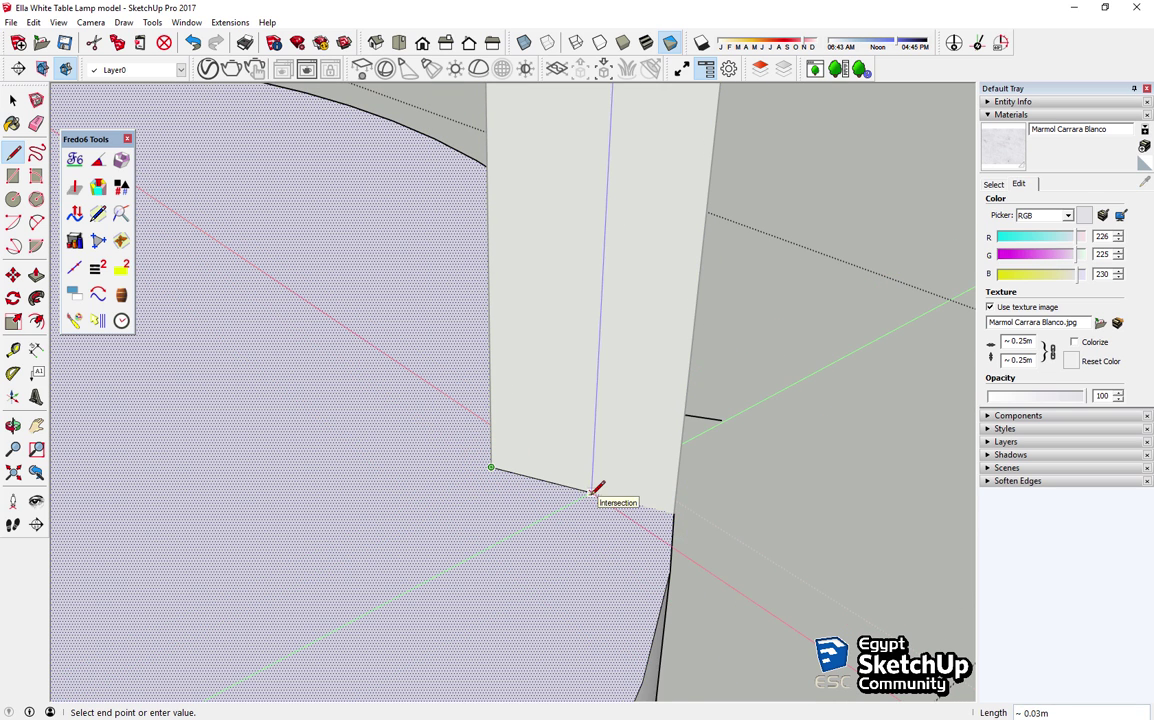
Step: Trace a second edge from another post corner to the rim intersection
{"action": "left_click", "coordinate": [596, 494]}
{"action": "left_click", "coordinate": [762, 533]}
{"action": "mouse_move", "coordinate": [762, 533]}
{"action": "middle_mouse_down"}
{"action": "mouse_move", "coordinate": [523, 541]}
{"action": "mouse_move", "coordinate": [674, 537]}
{"action": "middle_mouse_up"}
{"action": "mouse_move", "coordinate": [815, 435]}
{"action": "middle_mouse_down"}
{"action": "mouse_move", "coordinate": [361, 424]}
{"action": "mouse_move", "coordinate": [291, 368]}
{"action": "mouse_move", "coordinate": [171, 374]}
{"action": "middle_mouse_up"}
{"action": "mouse_move", "coordinate": [17, 577]}
{"action": "middle_mouse_down"}
{"action": "mouse_move", "coordinate": [685, 361]}
{"action": "mouse_move", "coordinate": [745, 378]}
{"action": "middle_mouse_up"}
{"action": "key", "text": "space"}
{"action": "scroll", "coordinate": [487, 299], "scroll_direction": "up", "scroll_amount": 5}
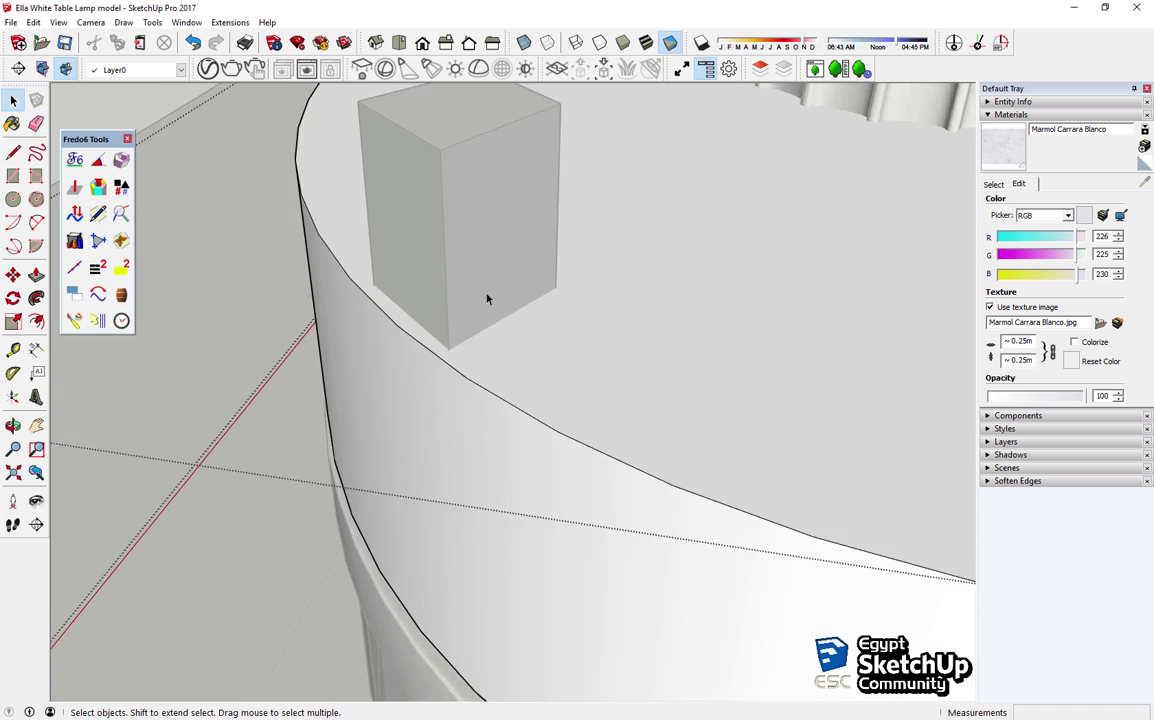
{"action": "scroll", "coordinate": [513, 317], "scroll_direction": "up", "scroll_amount": 3}
Step: Draw an edge from the next post corner onto the rim and further along it
{"action": "key", "text": "l"}
{"action": "left_click", "coordinate": [590, 281]}
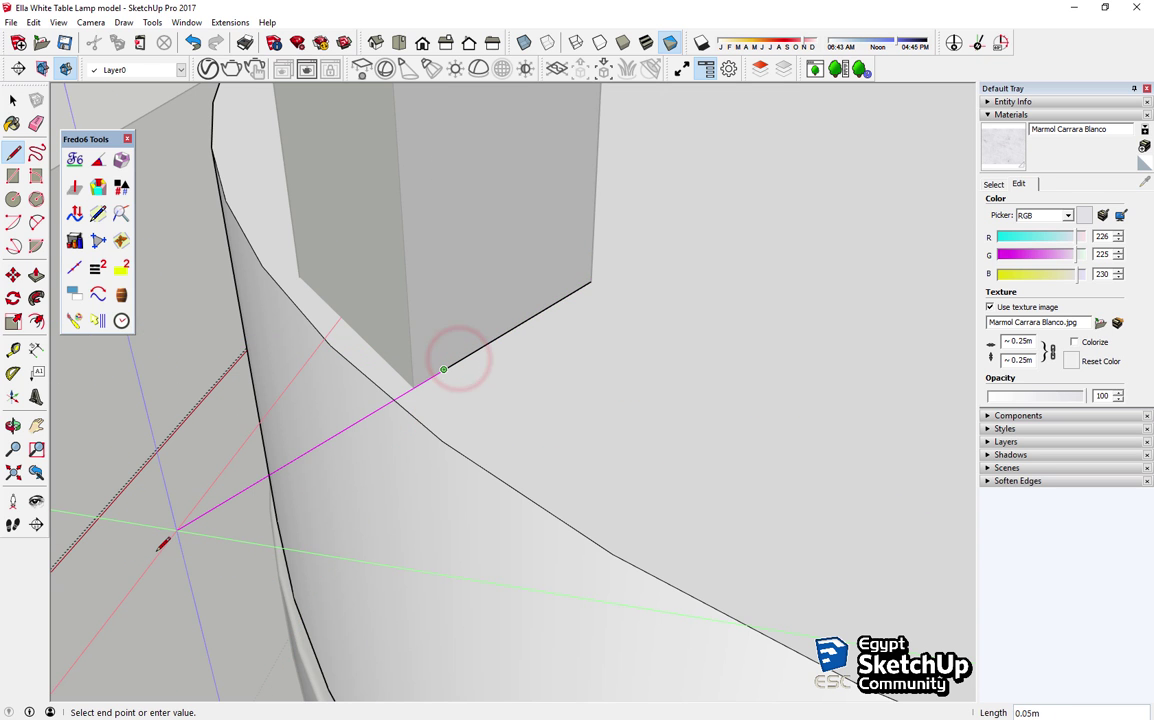
{"action": "middle_click_drag", "start_coordinate": [530, 289], "coordinate": [727, 363]}
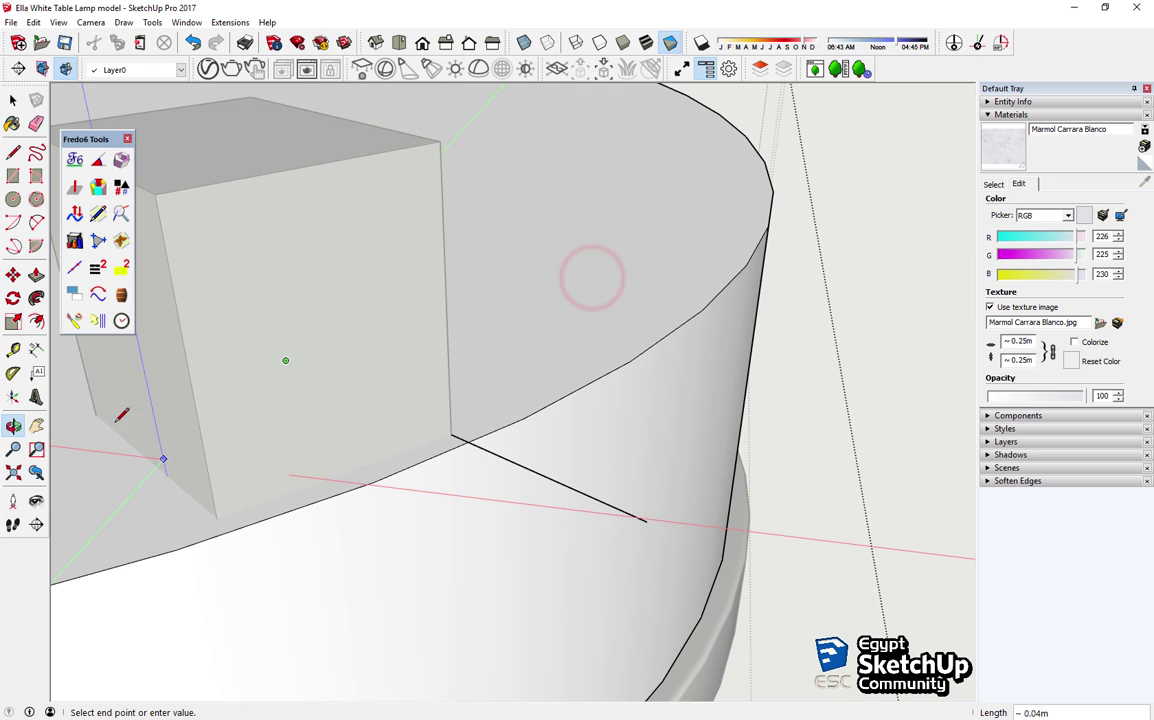
{"action": "left_click", "coordinate": [180, 479]}
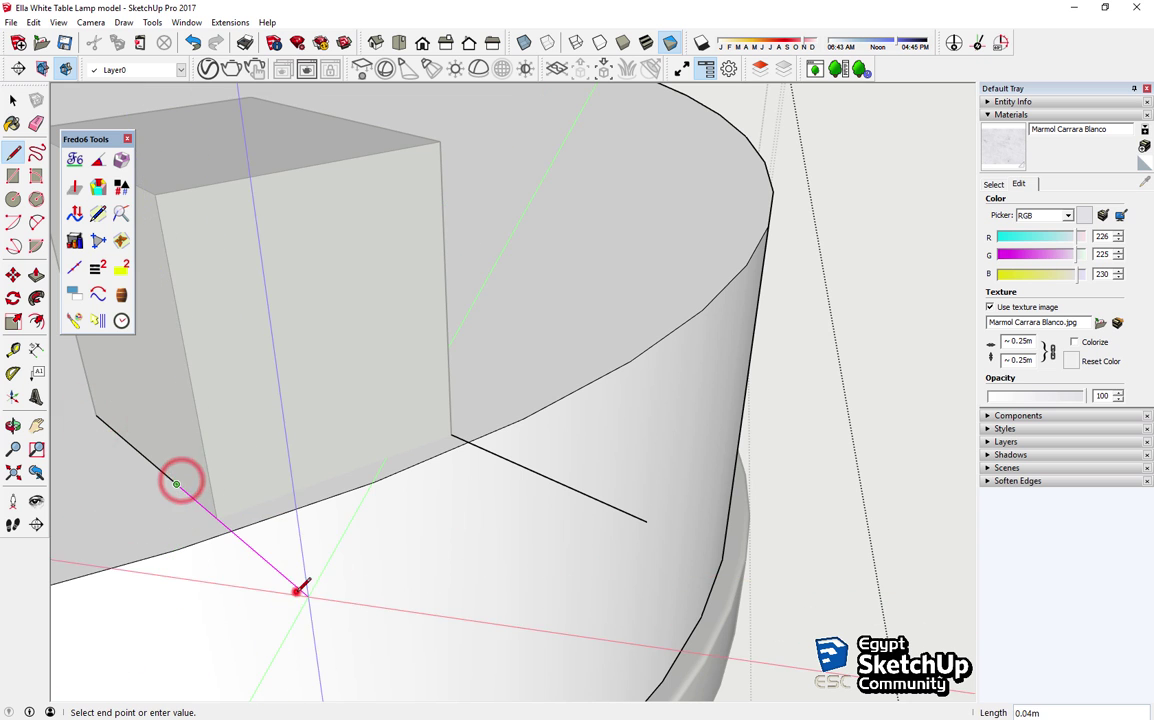
{"action": "left_click", "coordinate": [298, 595]}
{"action": "key", "text": "space"}
{"action": "middle_click_drag", "start_coordinate": [551, 487], "coordinate": [373, 323]}
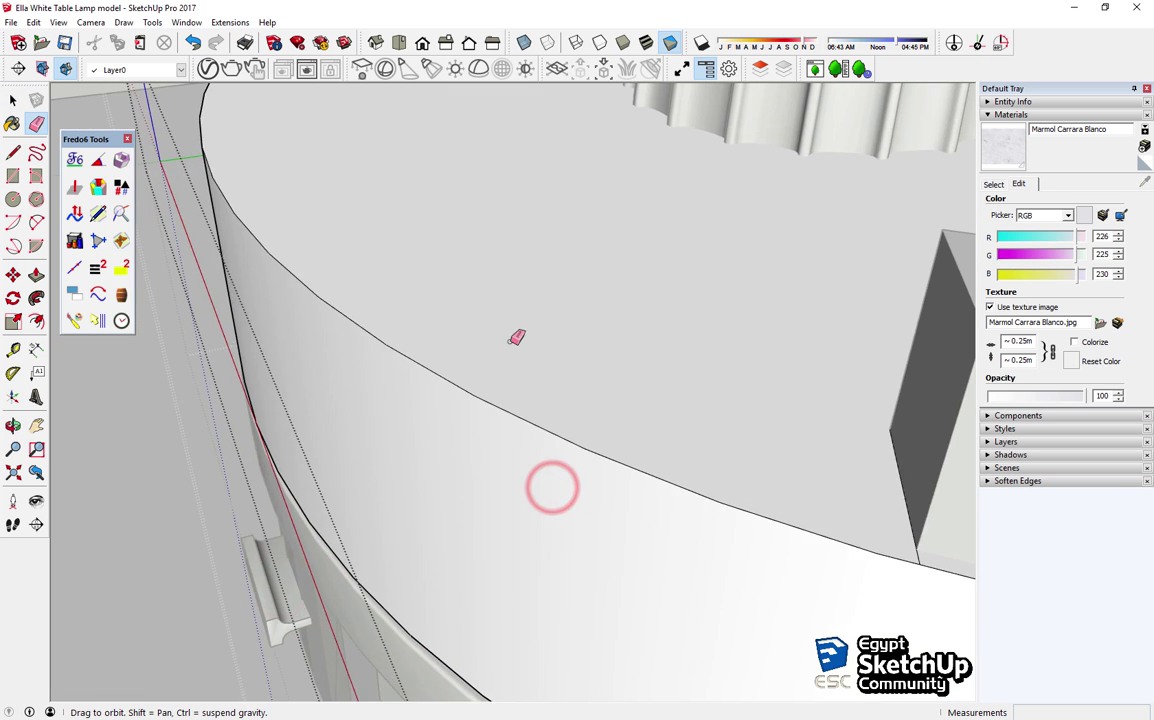
{"action": "scroll", "coordinate": [373, 323], "scroll_direction": "up", "scroll_amount": 2}
{"action": "key", "text": "space"}
Step: Trace an edge along the post base and erase the unwanted edge
{"action": "key", "text": "l"}
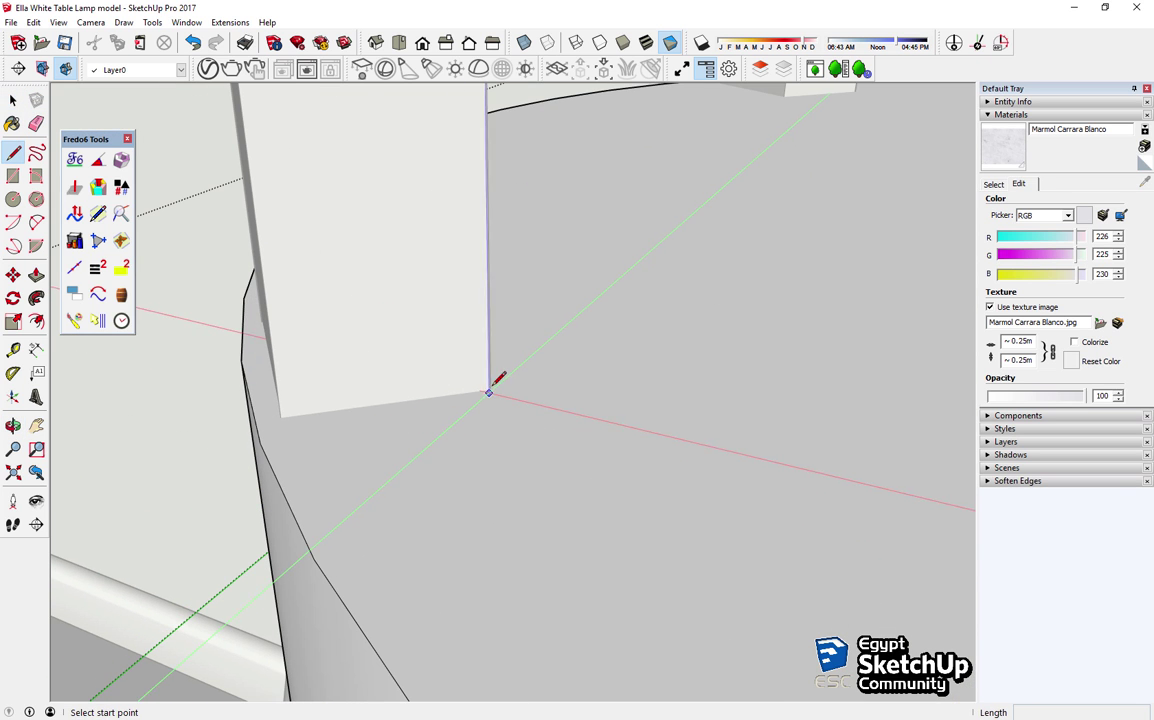
{"action": "left_click", "coordinate": [490, 387]}
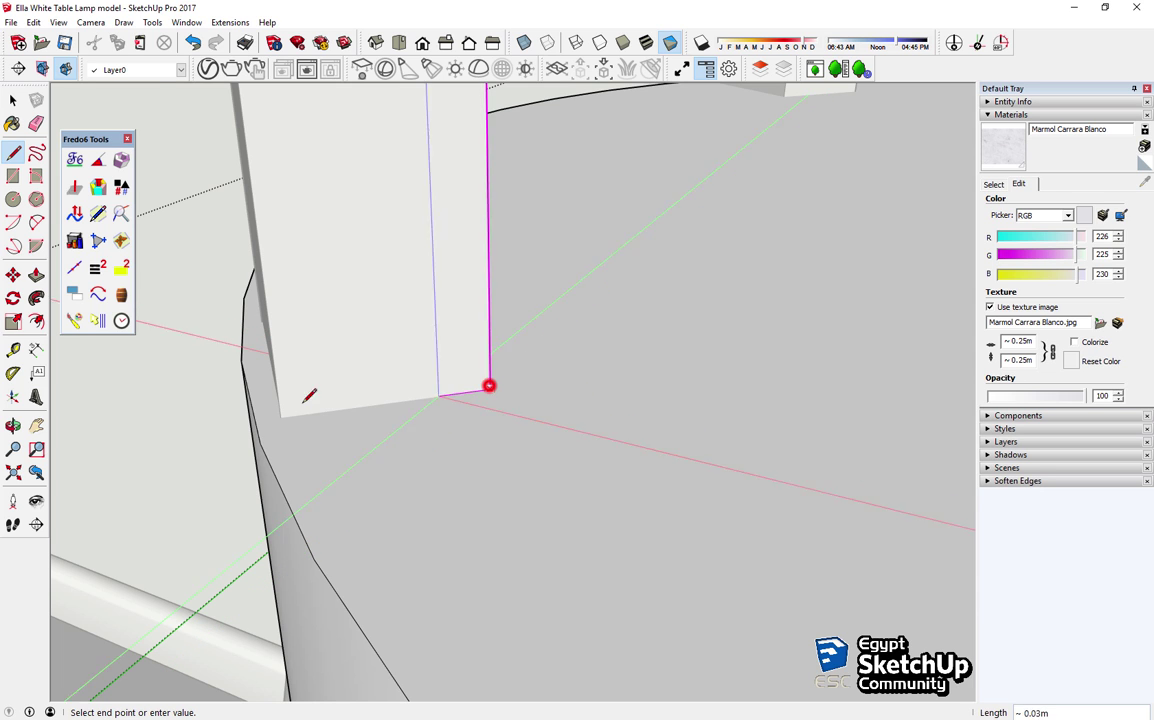
{"action": "left_click", "coordinate": [348, 402]}
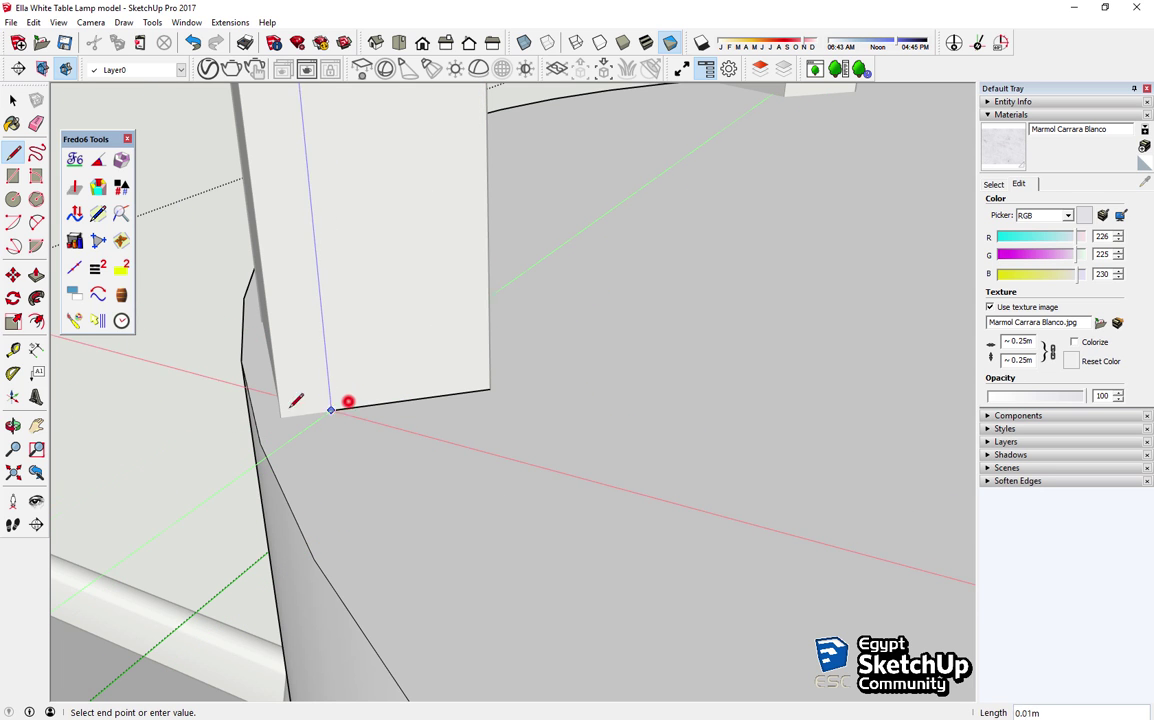
{"action": "key", "text": "e"}
{"action": "left_click_drag", "start_coordinate": [141, 441], "coordinate": [146, 435]}
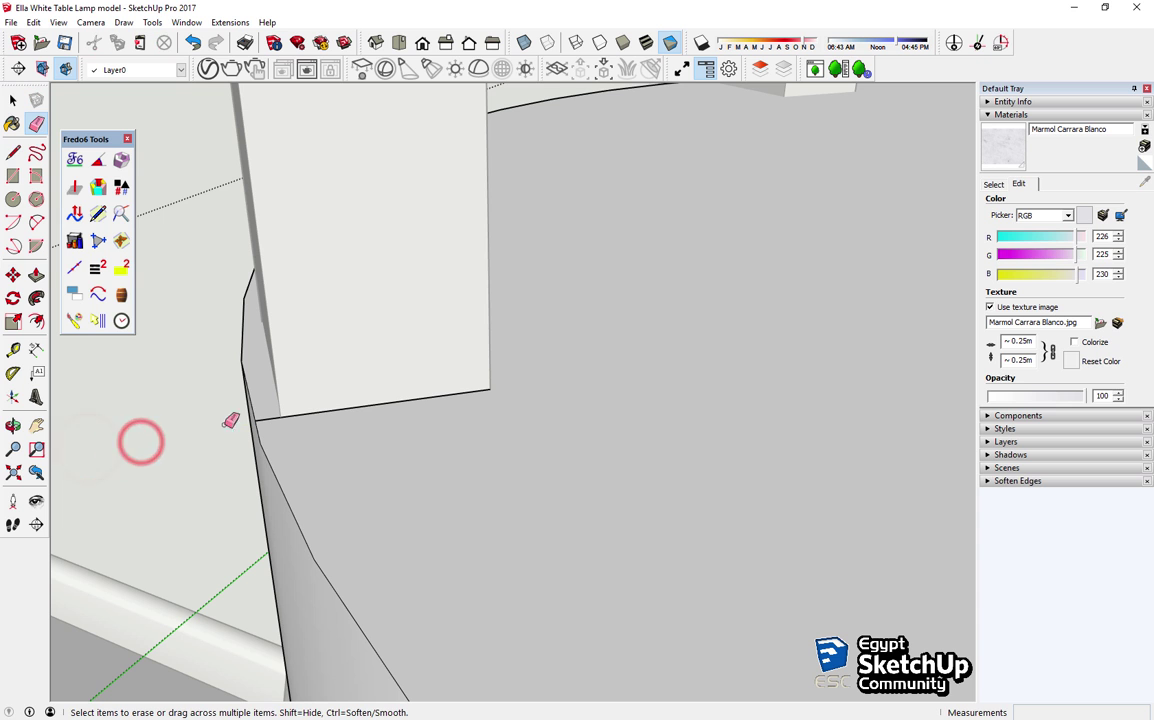
{"action": "key", "text": "l"}
{"action": "mouse_move", "coordinate": [489, 388]}
{"action": "middle_mouse_down"}
{"action": "mouse_move", "coordinate": [613, 320]}
{"action": "mouse_move", "coordinate": [323, 532]}
{"action": "middle_mouse_up"}
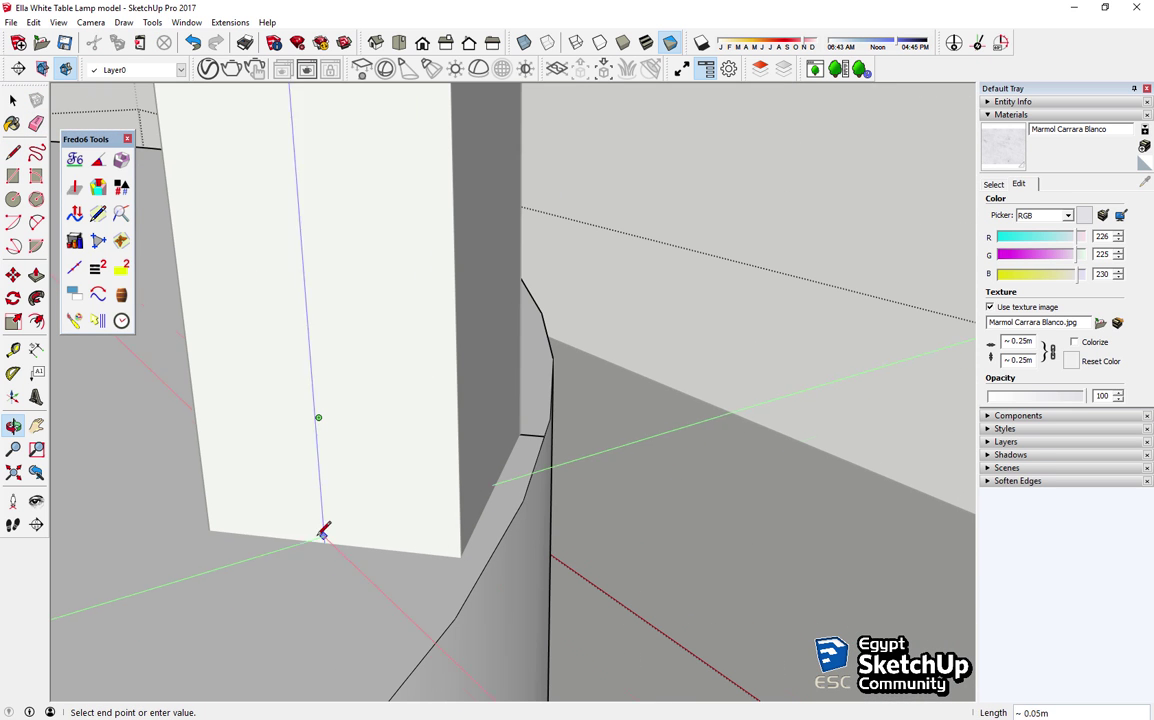
Step: Draw an edge from the post's lower corner to the tabletop rim
{"action": "left_click", "coordinate": [209, 528]}
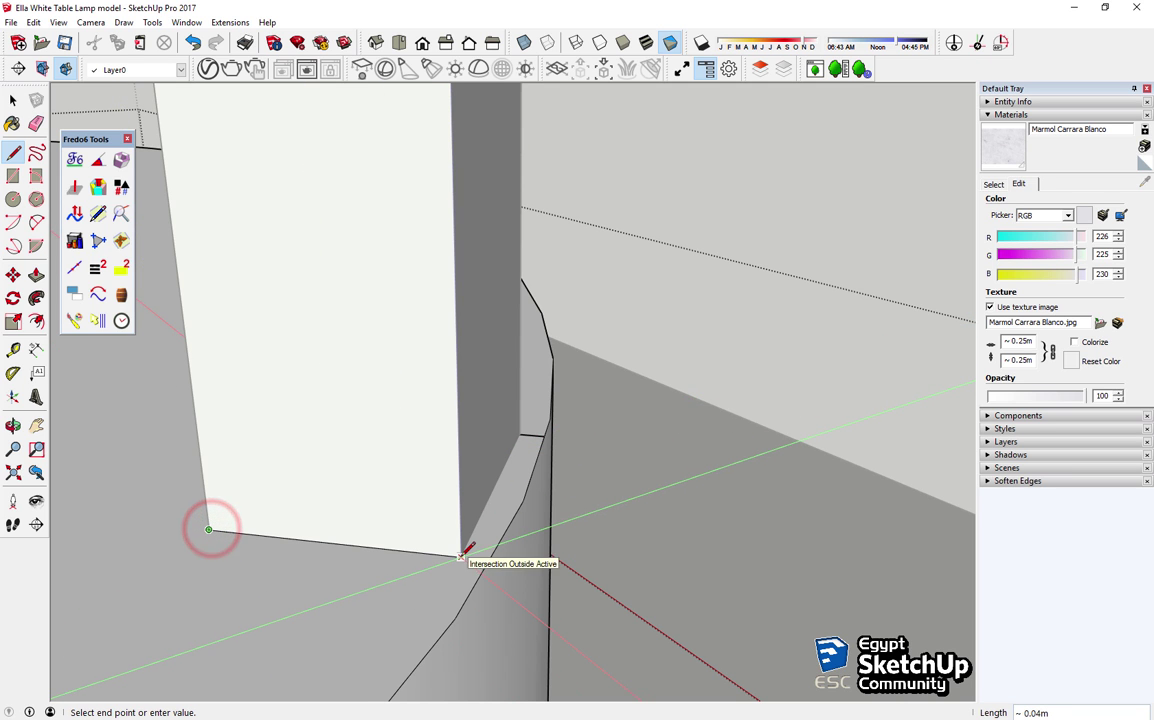
{"action": "left_click", "coordinate": [630, 572]}
{"action": "key", "text": "e"}
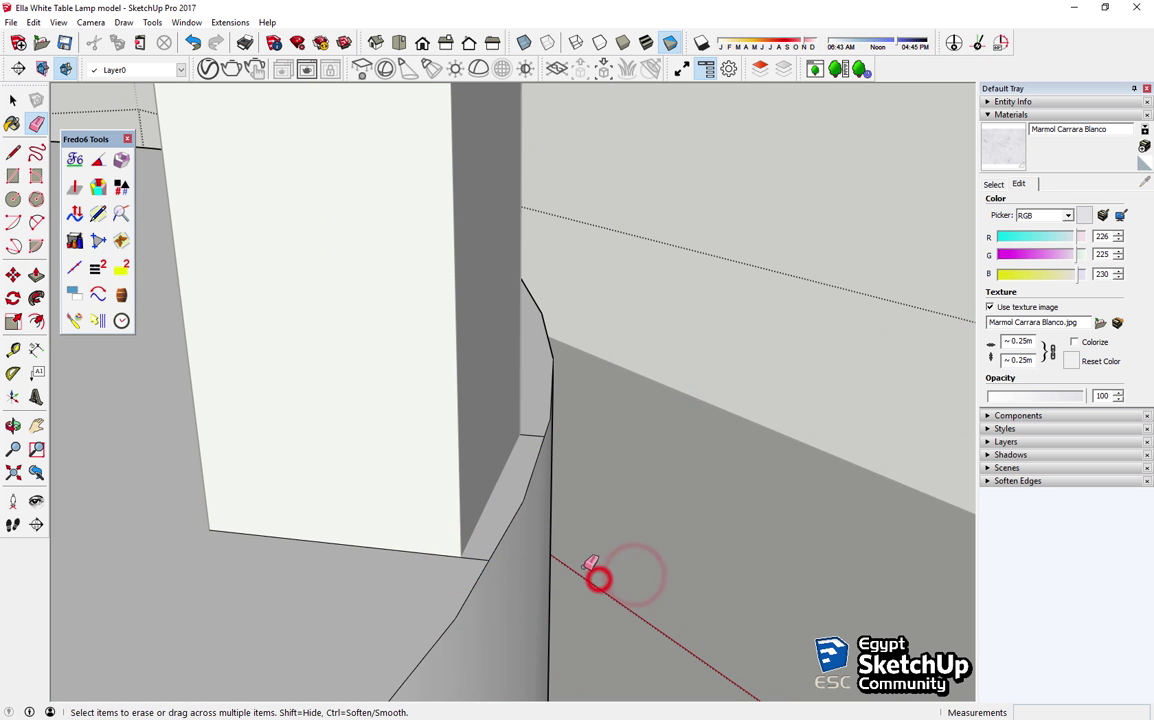
{"action": "mouse_move", "coordinate": [597, 578]}
{"action": "middle_mouse_down"}
{"action": "mouse_move", "coordinate": [103, 561]}
{"action": "mouse_move", "coordinate": [649, 474]}
{"action": "middle_mouse_up"}
{"action": "key", "text": "space"}
{"action": "scroll", "coordinate": [653, 445], "scroll_direction": "up", "scroll_amount": 2}
{"action": "scroll", "coordinate": [339, 372], "scroll_direction": "up", "scroll_amount": 2}
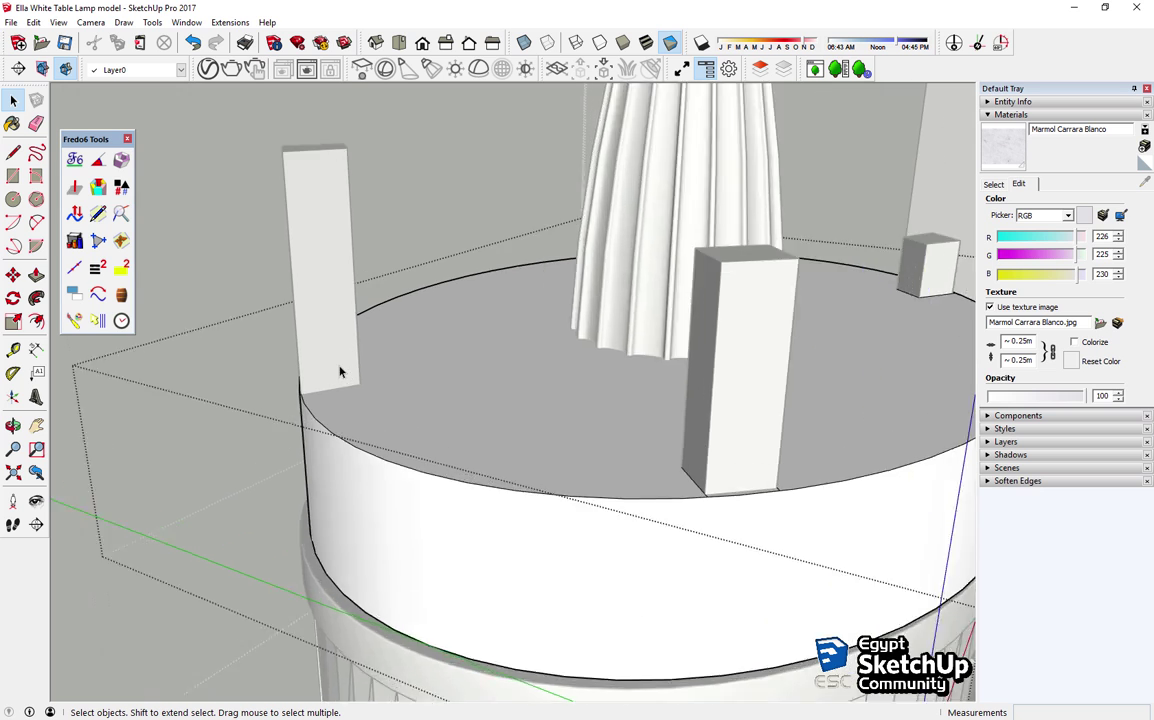
{"action": "scroll", "coordinate": [339, 372], "scroll_direction": "up", "scroll_amount": 3}
{"action": "scroll", "coordinate": [327, 353], "scroll_direction": "up", "scroll_amount": 3}
Step: Trace the last edge to the rim, erase the leftover, and select the notch outline
{"action": "key", "text": "l"}
{"action": "left_click", "coordinate": [447, 470]}
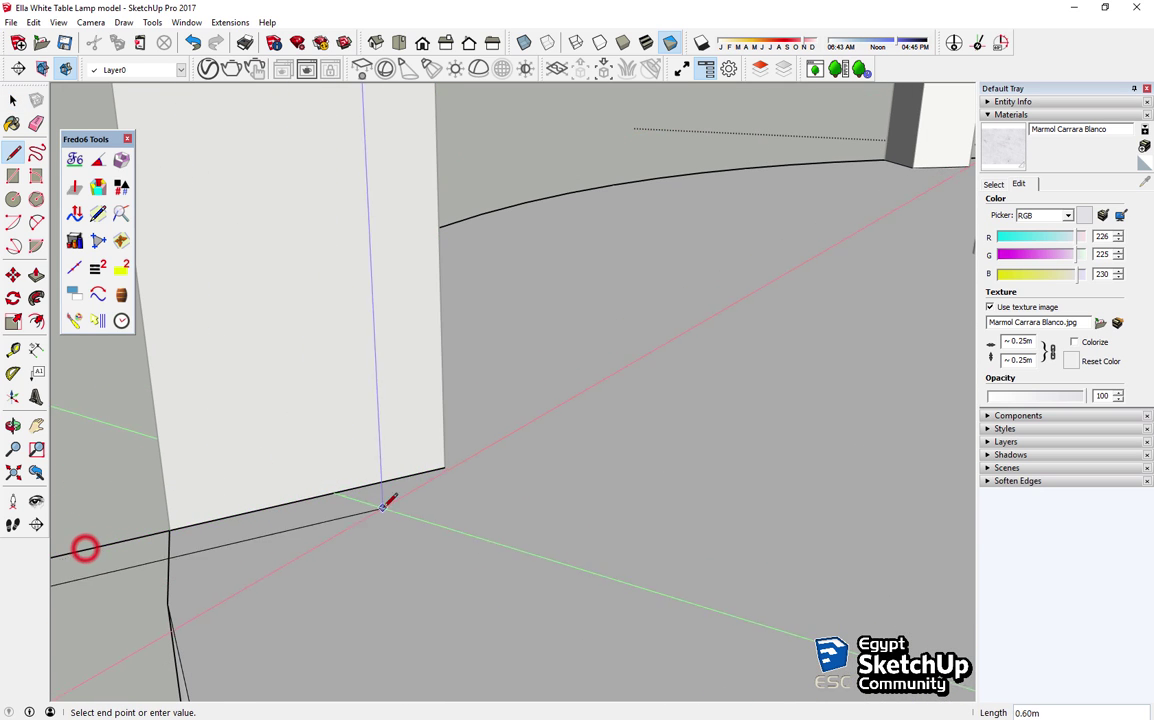
{"action": "mouse_move", "coordinate": [445, 469]}
{"action": "middle_mouse_down"}
{"action": "mouse_move", "coordinate": [914, 500]}
{"action": "mouse_move", "coordinate": [760, 540]}
{"action": "middle_mouse_up"}
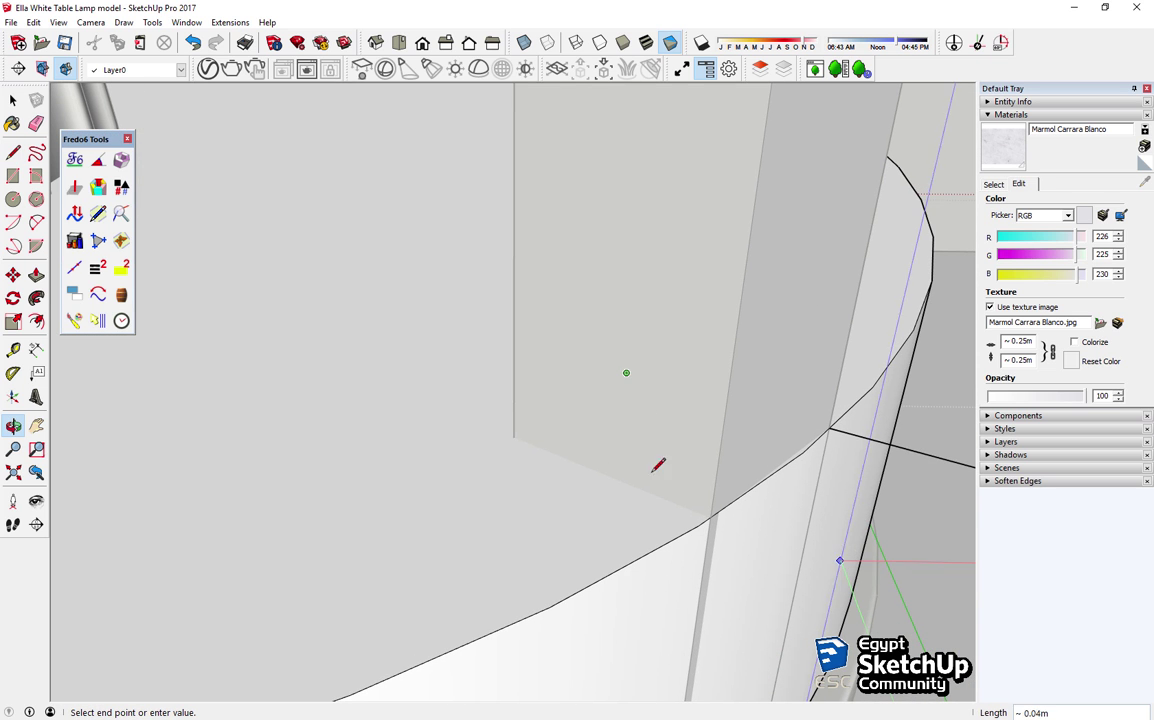
{"action": "left_click", "coordinate": [798, 554]}
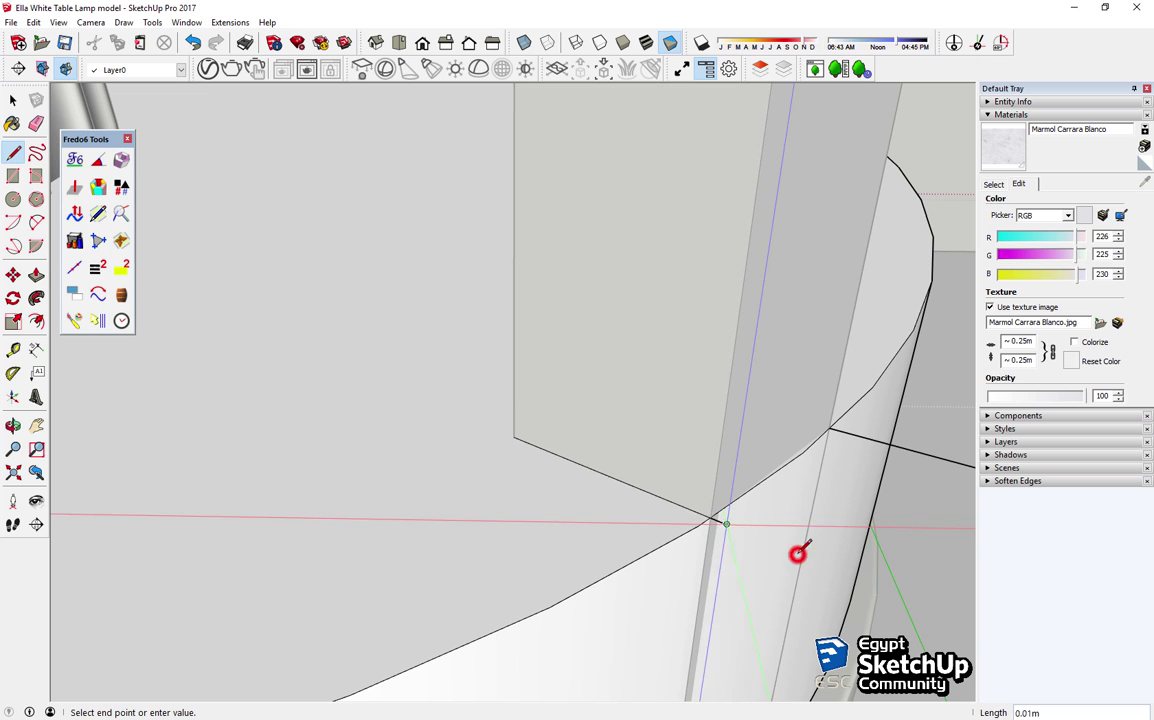
{"action": "key", "text": "e"}
{"action": "left_click", "coordinate": [894, 455]}
{"action": "key", "text": "space"}
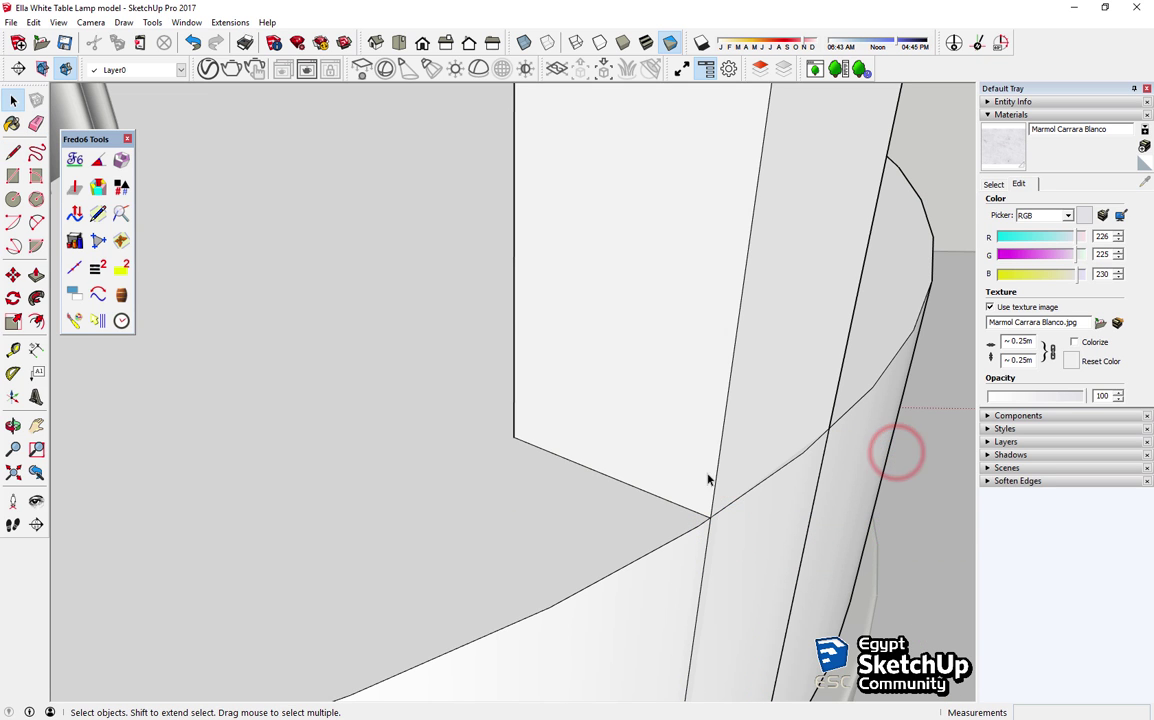
{"action": "double_click", "coordinate": [701, 430]}
{"action": "mouse_move", "coordinate": [697, 447]}
{"action": "middle_mouse_down"}
{"action": "mouse_move", "coordinate": [567, 487]}
{"action": "mouse_move", "coordinate": [276, 425]}
{"action": "middle_mouse_up"}
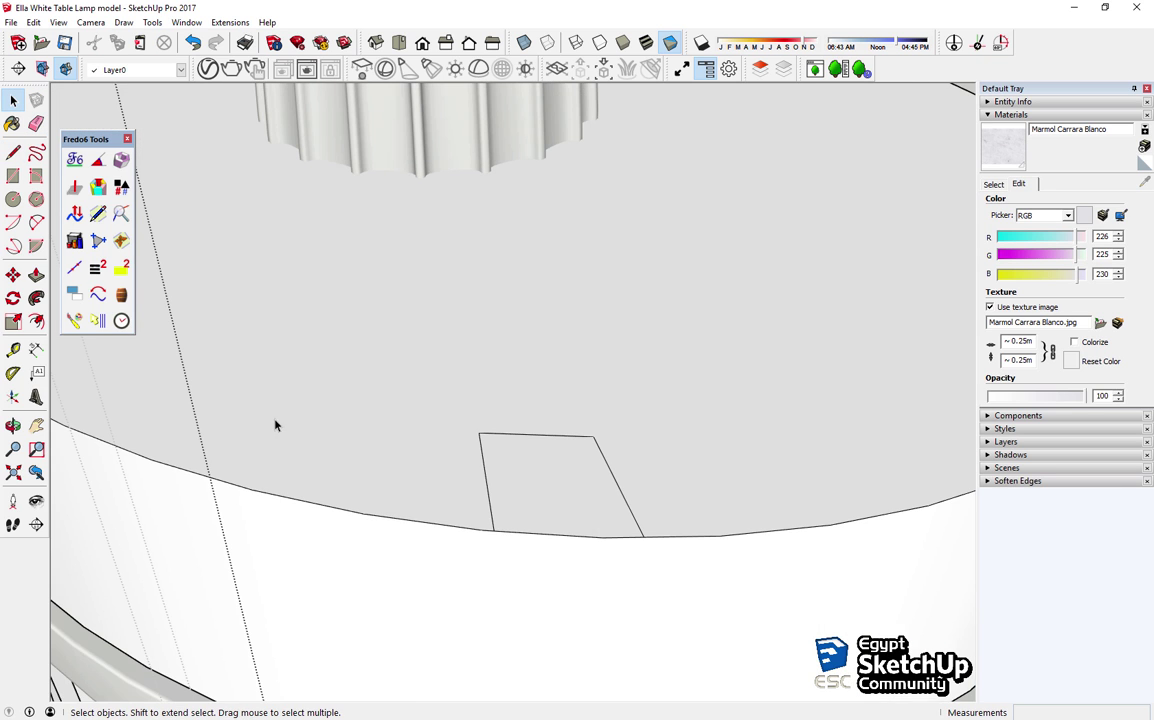
Step: Toggle the rest-of-model hiding in Model Info again and zoom out to the whole lamp
{"action": "left_click", "coordinate": [230, 22]}
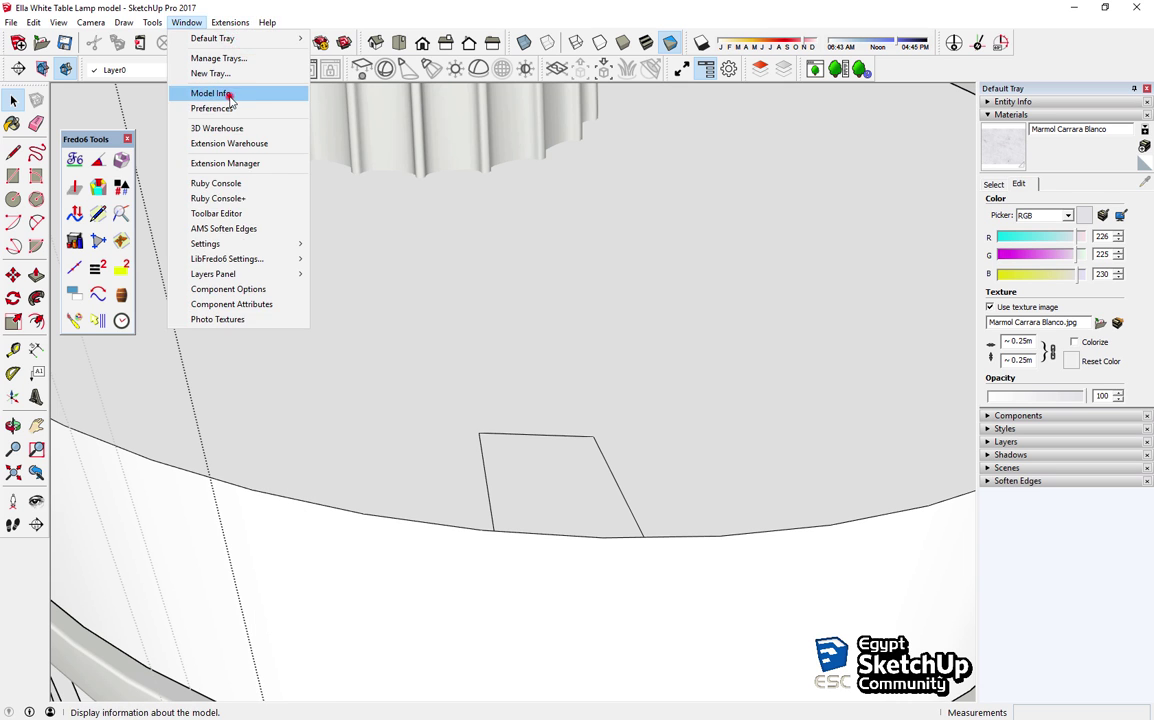
{"action": "left_click", "coordinate": [229, 96]}
{"action": "left_click", "coordinate": [340, 253]}
{"action": "left_click", "coordinate": [428, 154]}
{"action": "middle_click_drag", "start_coordinate": [433, 155], "coordinate": [637, 288]}
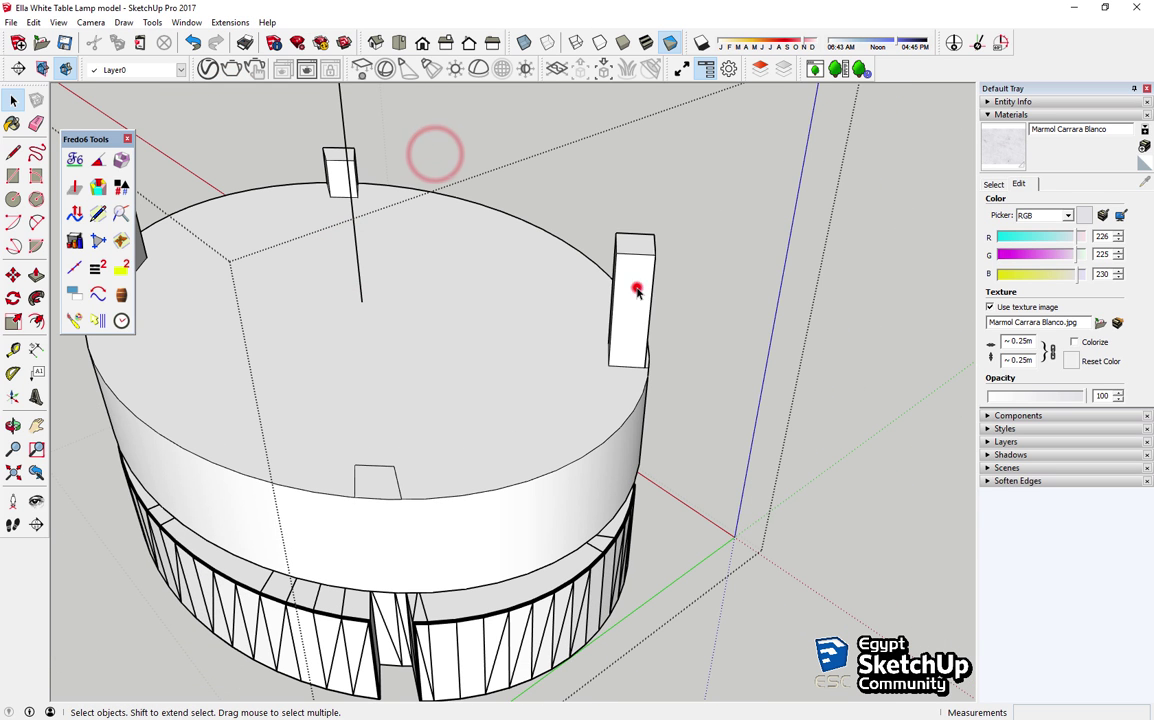
{"action": "middle_click_drag", "start_coordinate": [368, 180], "coordinate": [334, 170]}
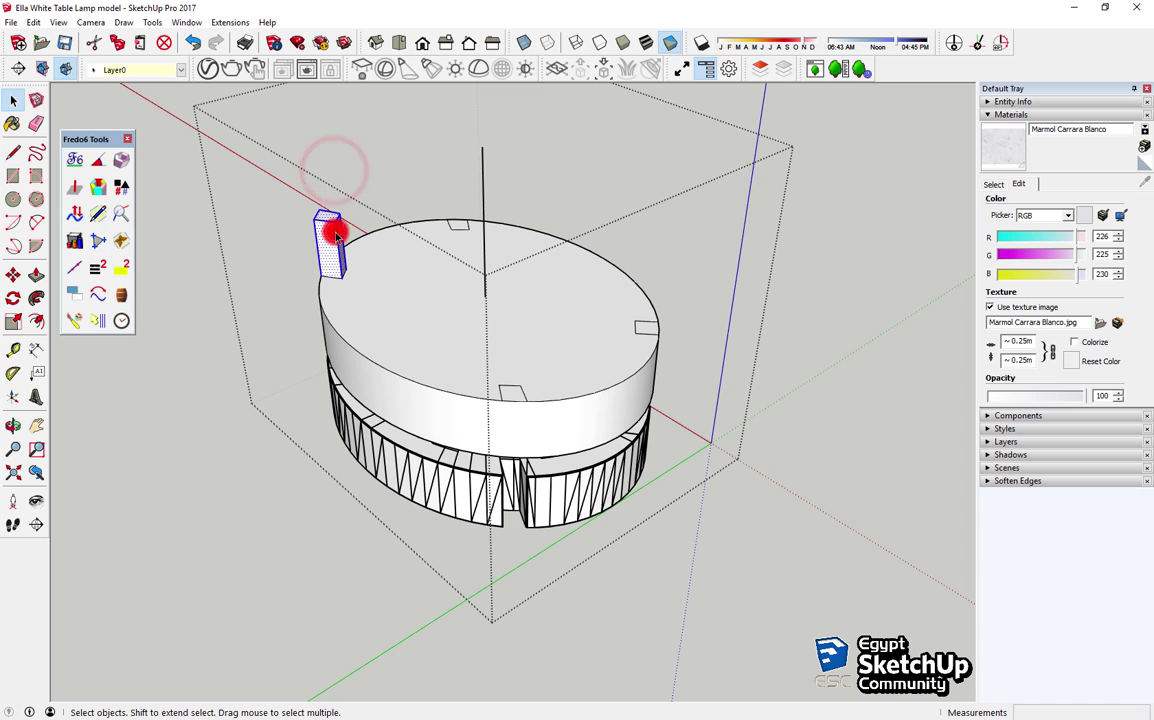
{"action": "scroll", "coordinate": [496, 403], "scroll_direction": "up", "scroll_amount": 3}
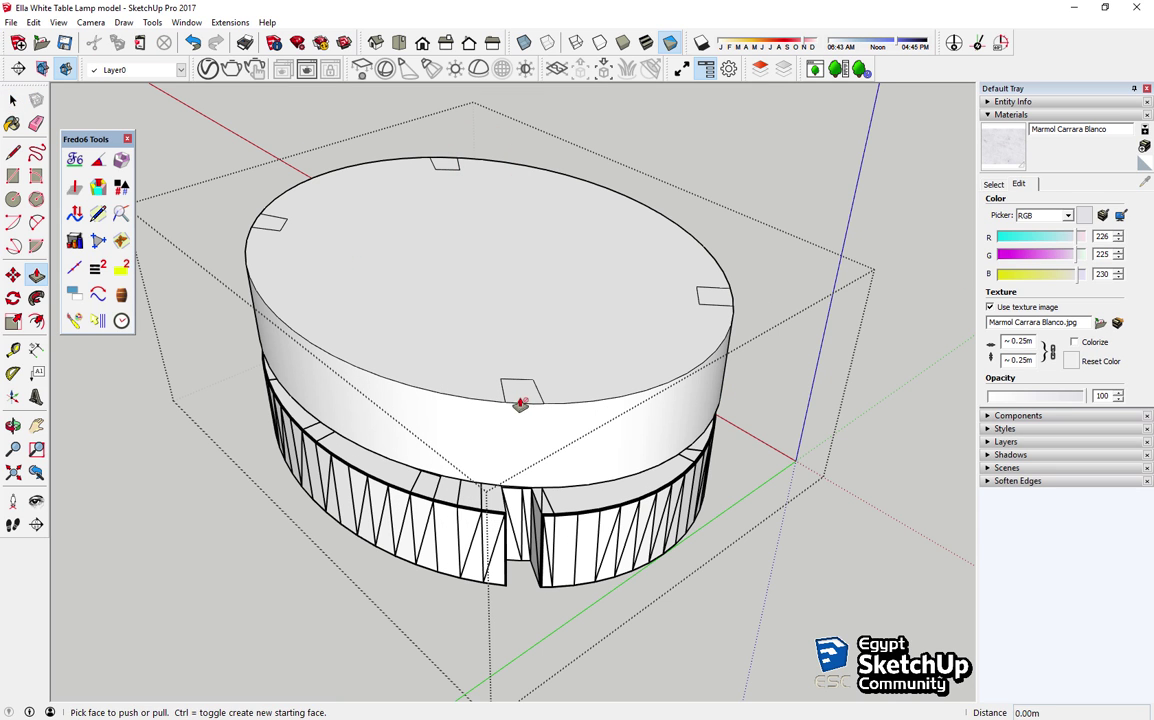
{"action": "key", "text": "space"}
Step: Inside the tabletop group, push the front, right, back and left rim rectangles inward equally
{"action": "double_click", "coordinate": [524, 390]}
{"action": "key", "text": "p"}
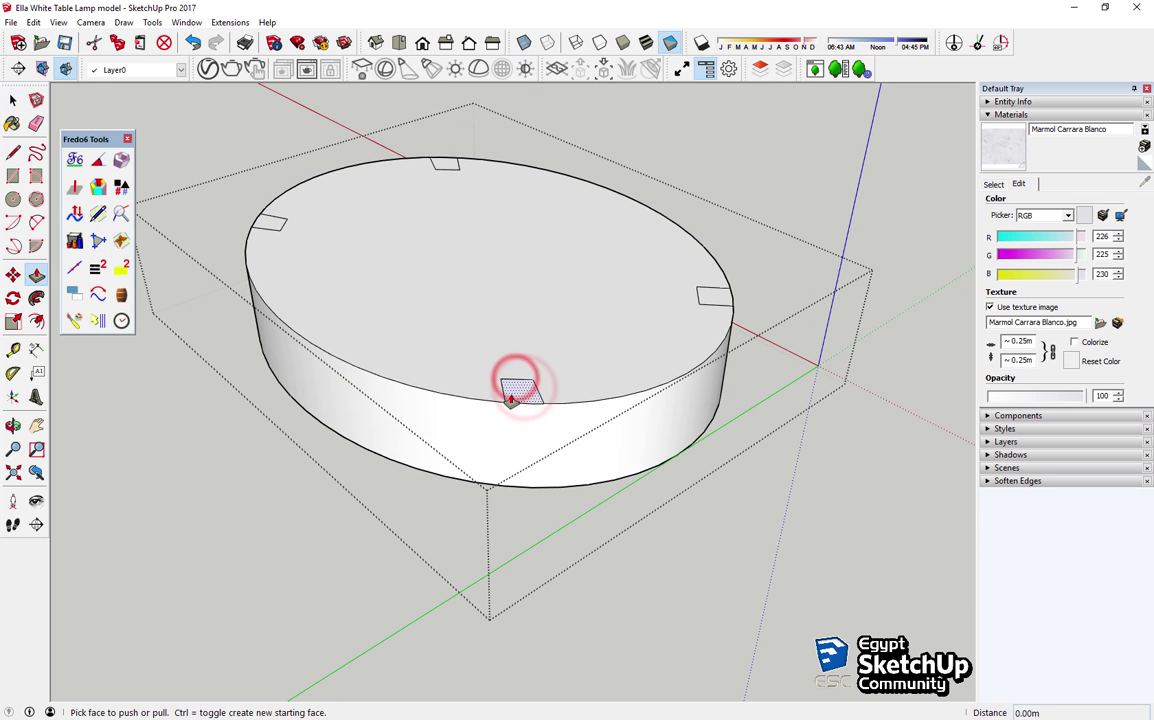
{"action": "left_click", "coordinate": [515, 390]}
{"action": "left_click", "coordinate": [537, 543]}
{"action": "left_click", "coordinate": [722, 302]}
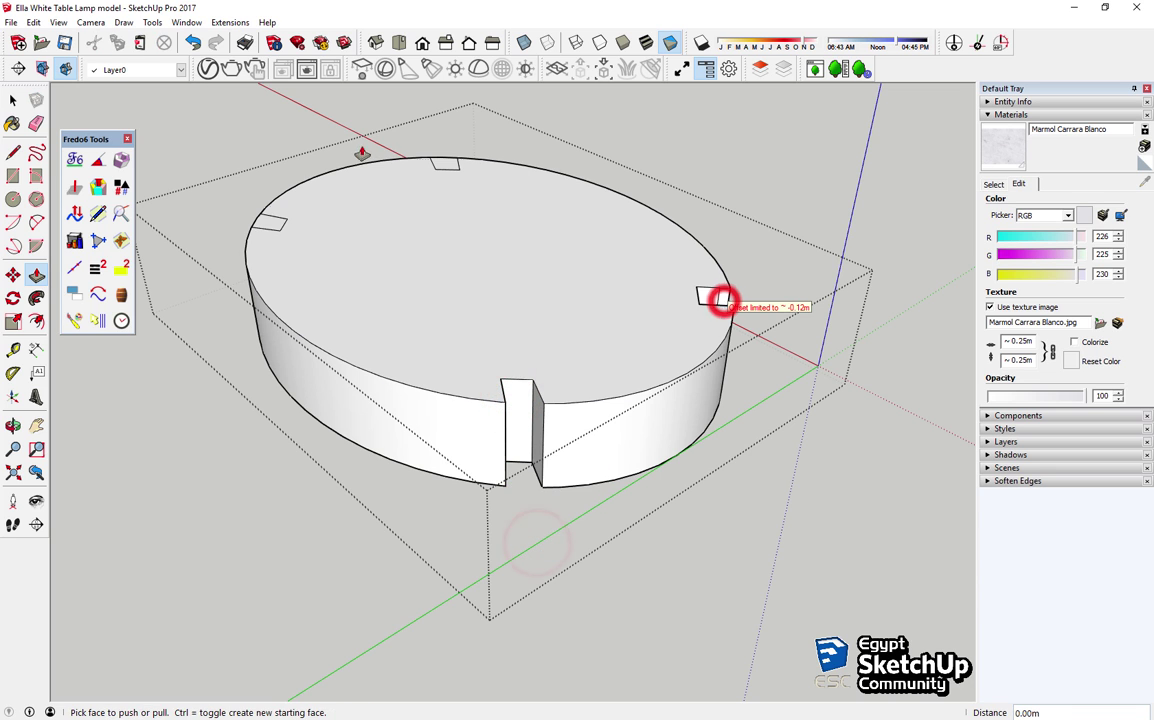
{"action": "double_click", "coordinate": [449, 165]}
{"action": "double_click", "coordinate": [265, 223]}
{"action": "key", "text": "space"}
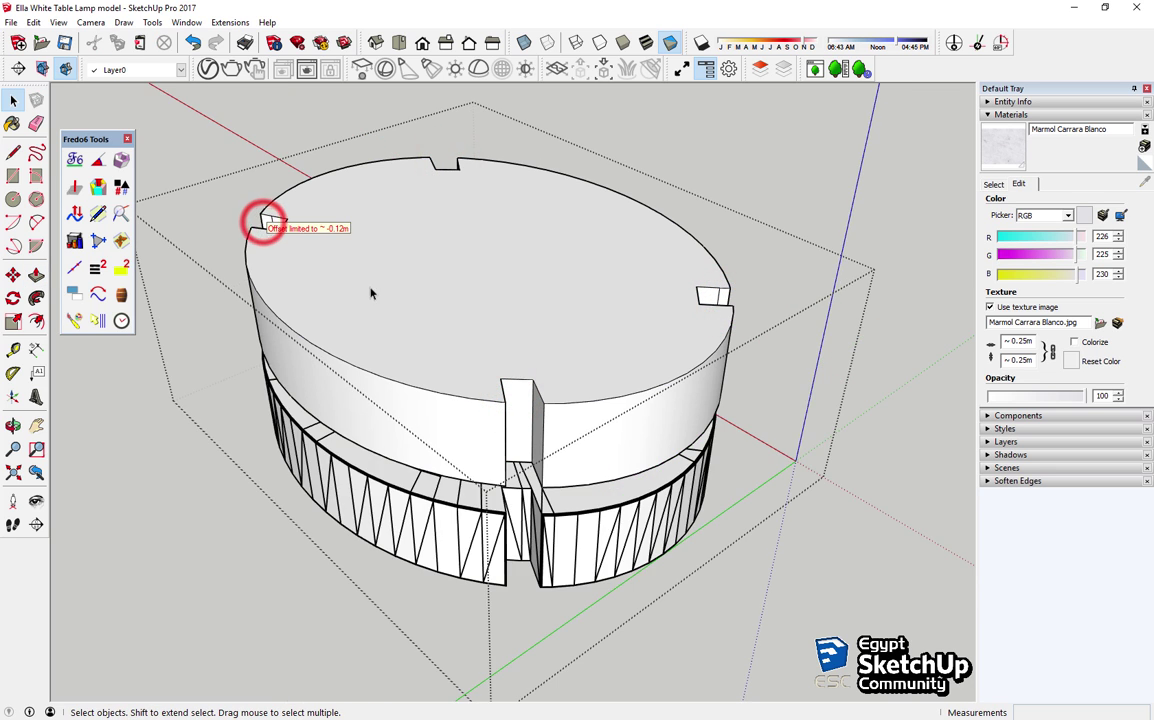
{"action": "middle_click_drag", "start_coordinate": [373, 291], "coordinate": [1001, 461]}
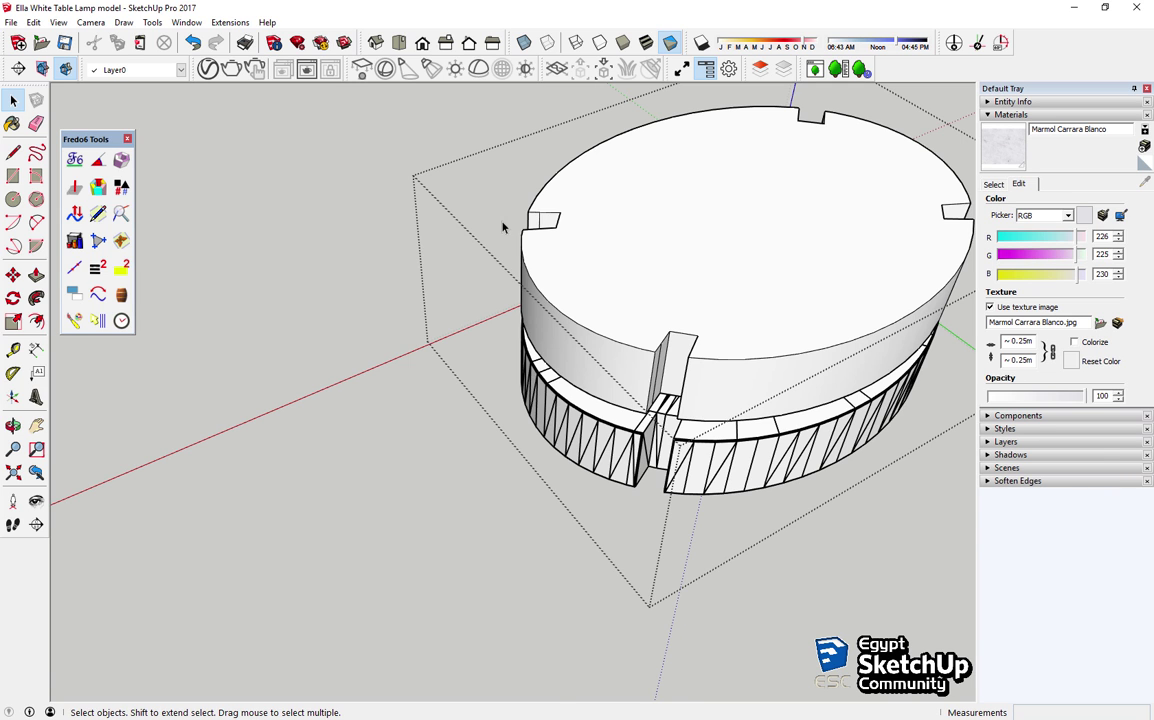
Step: Delete the selected stray geometry around the tabletop's front notch
{"action": "scroll", "coordinate": [683, 386], "scroll_direction": "up", "scroll_amount": 2}
{"action": "scroll", "coordinate": [620, 377], "scroll_direction": "up", "scroll_amount": 2}
{"action": "key", "text": "space"}
{"action": "left_click", "coordinate": [590, 365]}
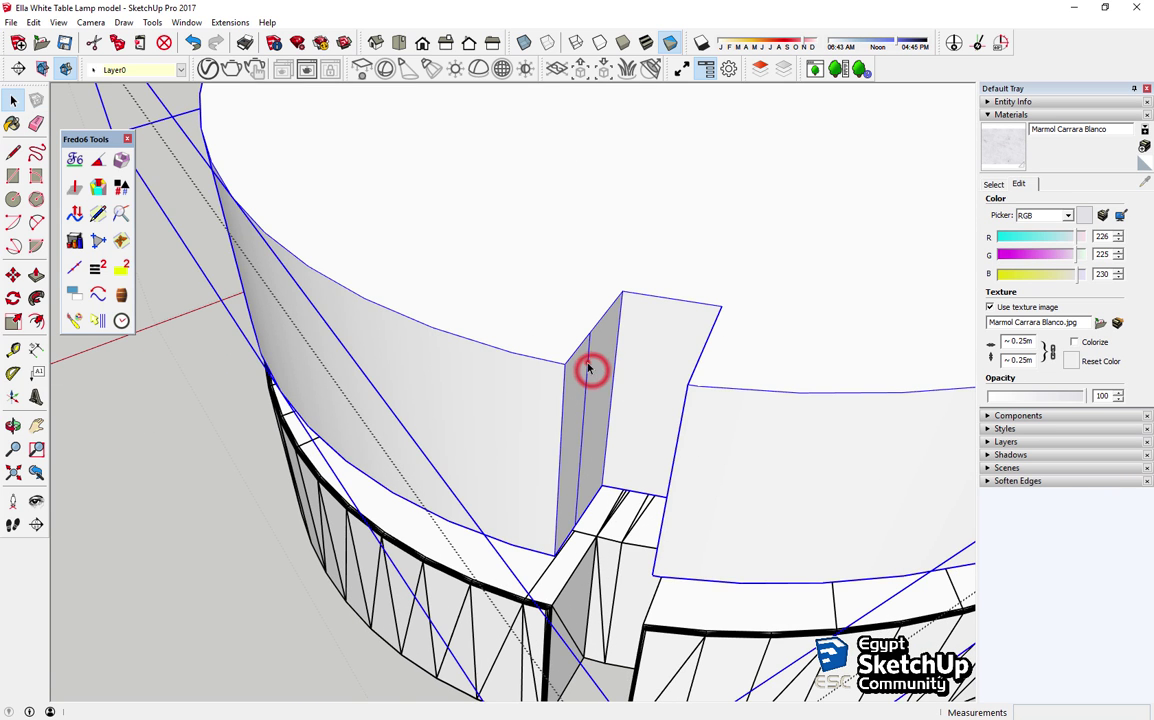
{"action": "key", "text": "Delete"}
Step: With the Eraser active, orbit around the rim to inspect each notch's faces
{"action": "key", "text": "e"}
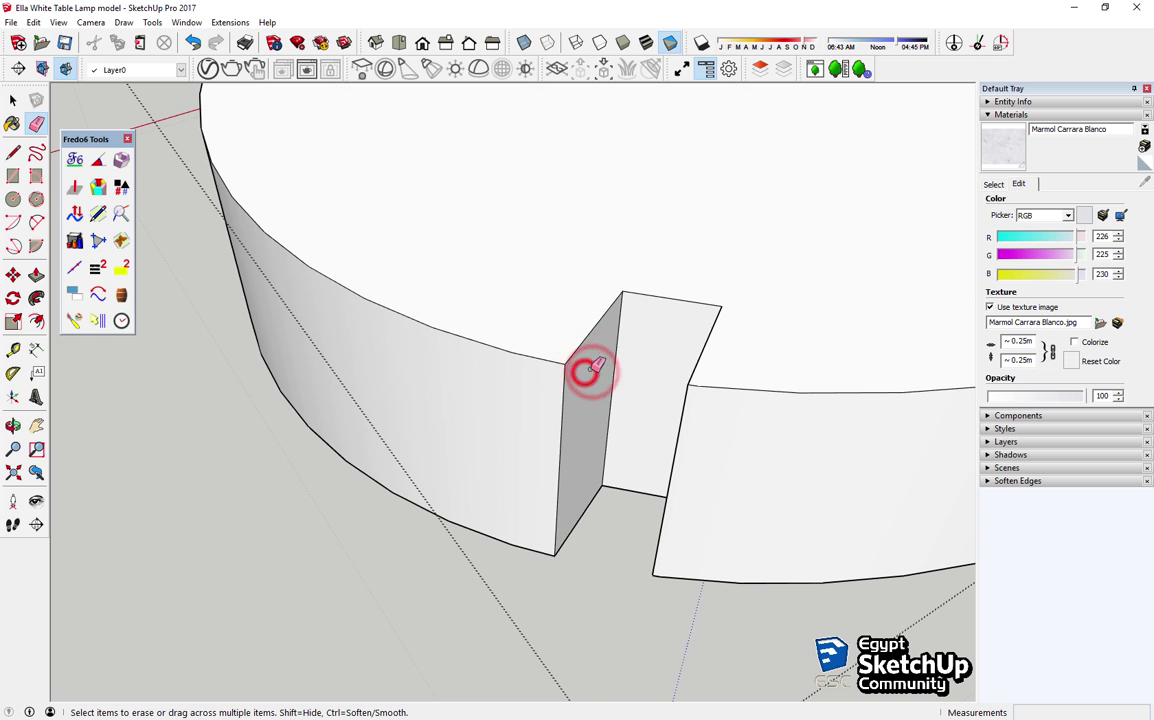
{"action": "scroll", "coordinate": [590, 372], "scroll_direction": "down", "scroll_amount": 3}
{"action": "middle_click_drag", "start_coordinate": [590, 372], "coordinate": [965, 395]}
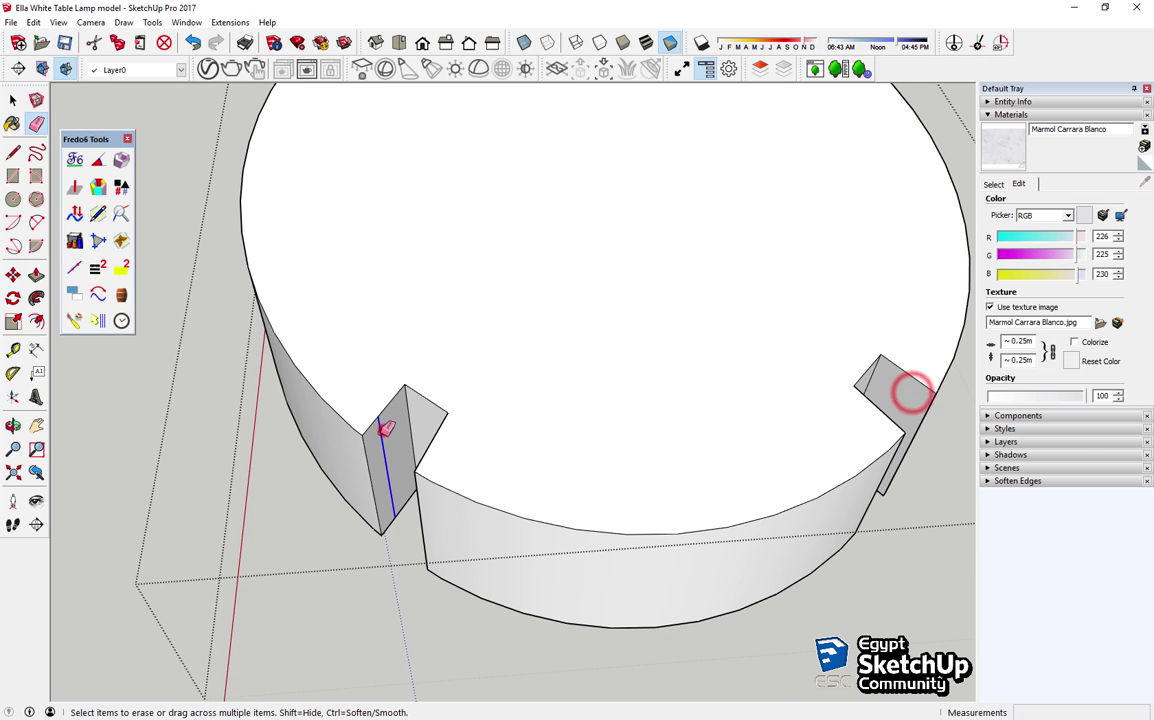
{"action": "middle_click_drag", "start_coordinate": [385, 428], "coordinate": [948, 440]}
{"action": "middle_click_drag", "start_coordinate": [580, 474], "coordinate": [953, 443]}
{"action": "scroll", "coordinate": [546, 471], "scroll_direction": "up", "scroll_amount": 3}
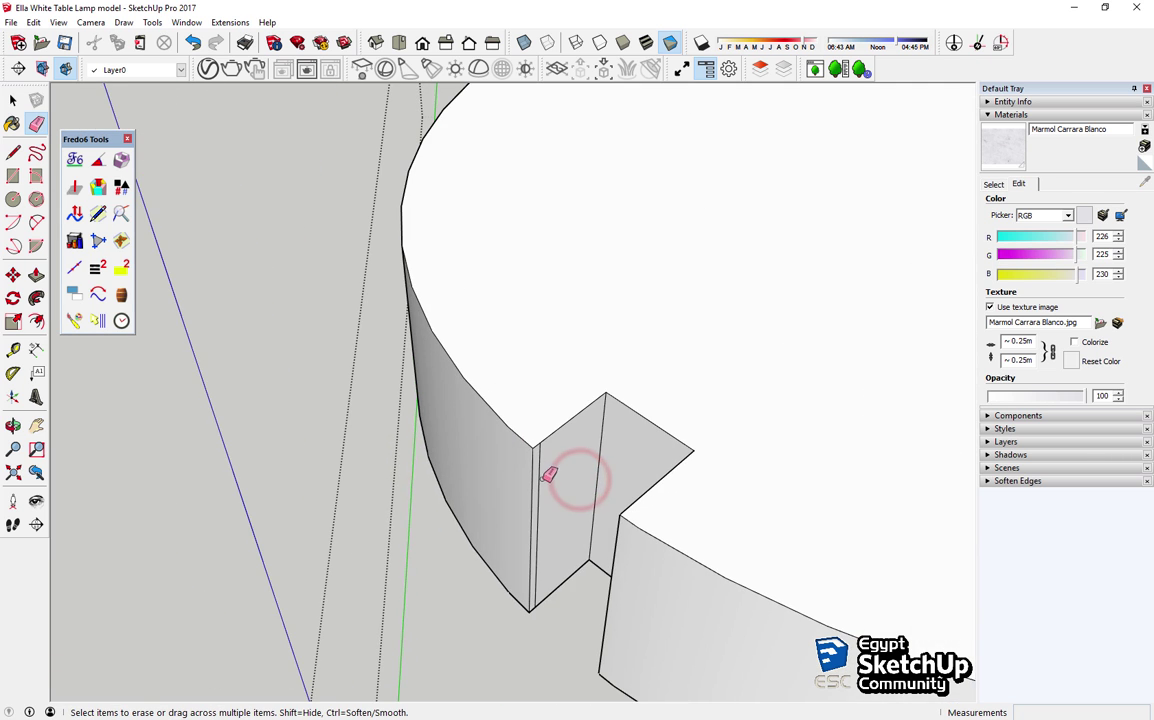
{"action": "middle_click_drag", "start_coordinate": [546, 471], "coordinate": [699, 344]}
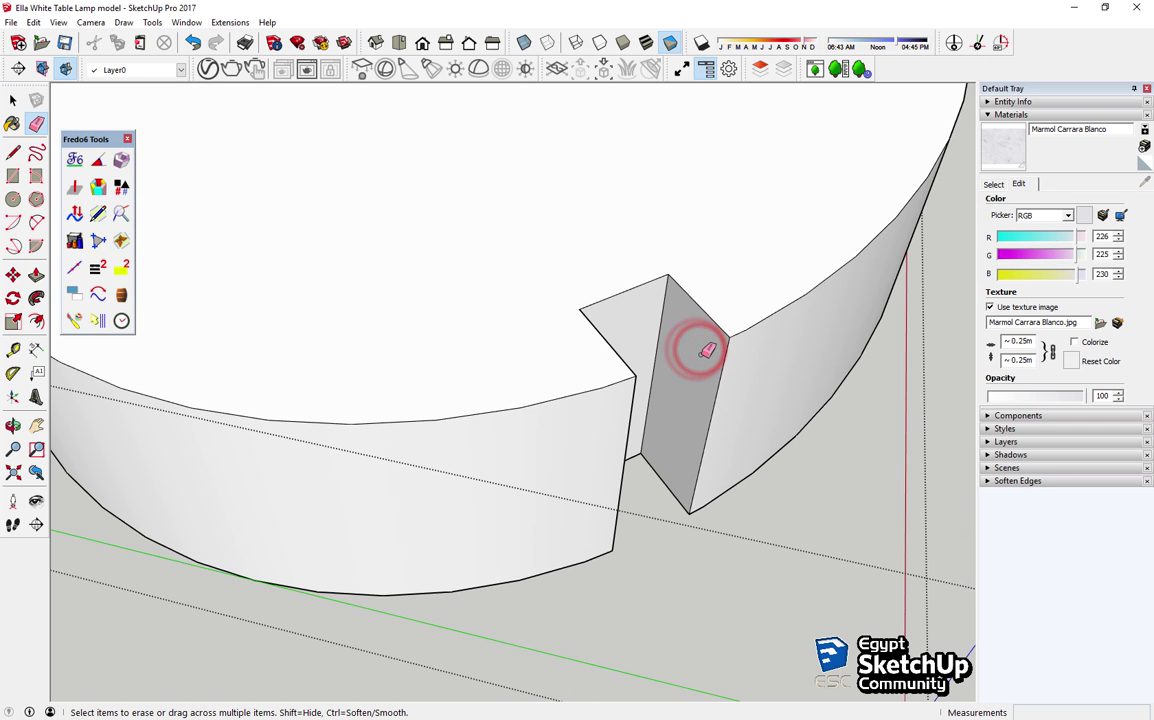
{"action": "scroll", "coordinate": [706, 352], "scroll_direction": "down", "scroll_amount": 2}
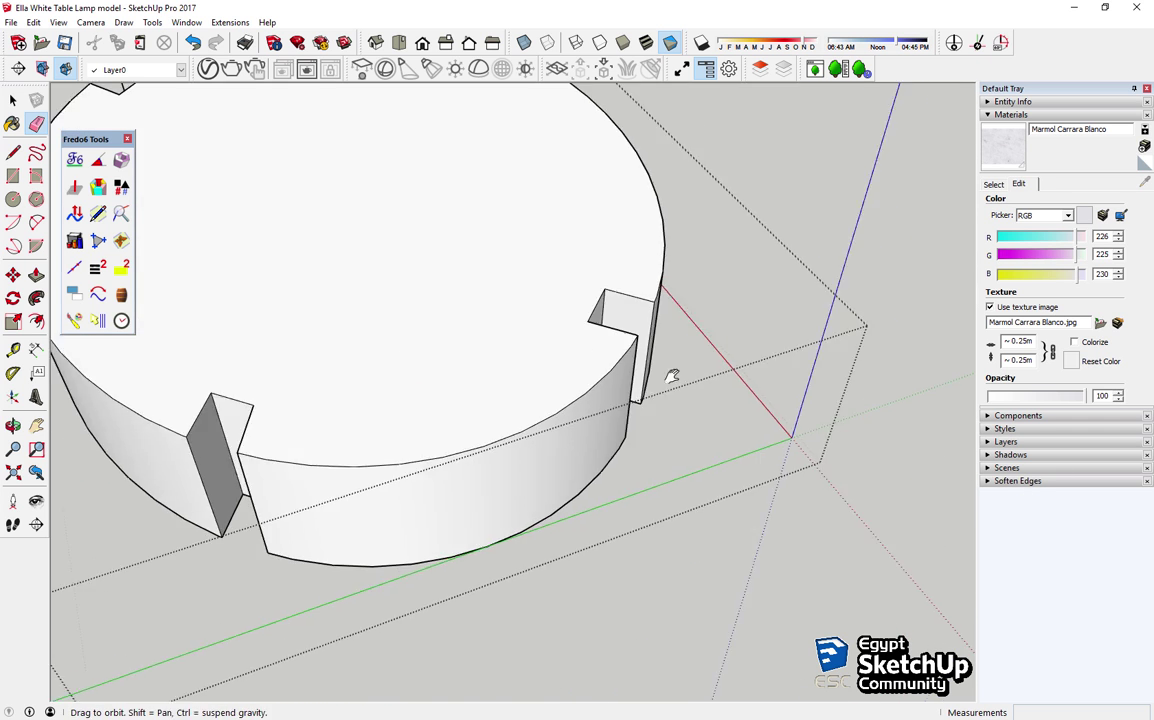
{"action": "middle_click_drag", "start_coordinate": [644, 398], "coordinate": [671, 447]}
Step: Orbit around the whole tabletop and back toward the notches
{"action": "scroll", "coordinate": [671, 447], "scroll_direction": "down", "scroll_amount": 3}
{"action": "middle_click_drag", "start_coordinate": [639, 404], "coordinate": [901, 381]}
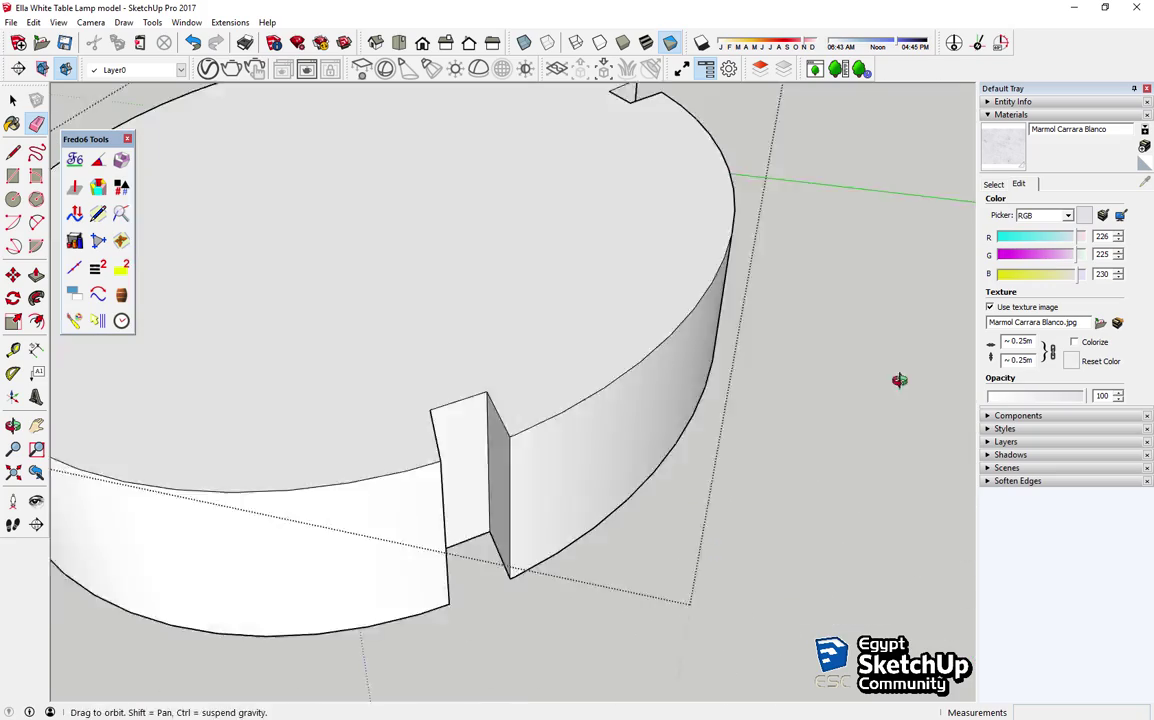
{"action": "scroll", "coordinate": [901, 381], "scroll_direction": "down", "scroll_amount": 3}
{"action": "scroll", "coordinate": [773, 396], "scroll_direction": "up", "scroll_amount": 3}
{"action": "middle_click_drag", "start_coordinate": [773, 396], "coordinate": [754, 465]}
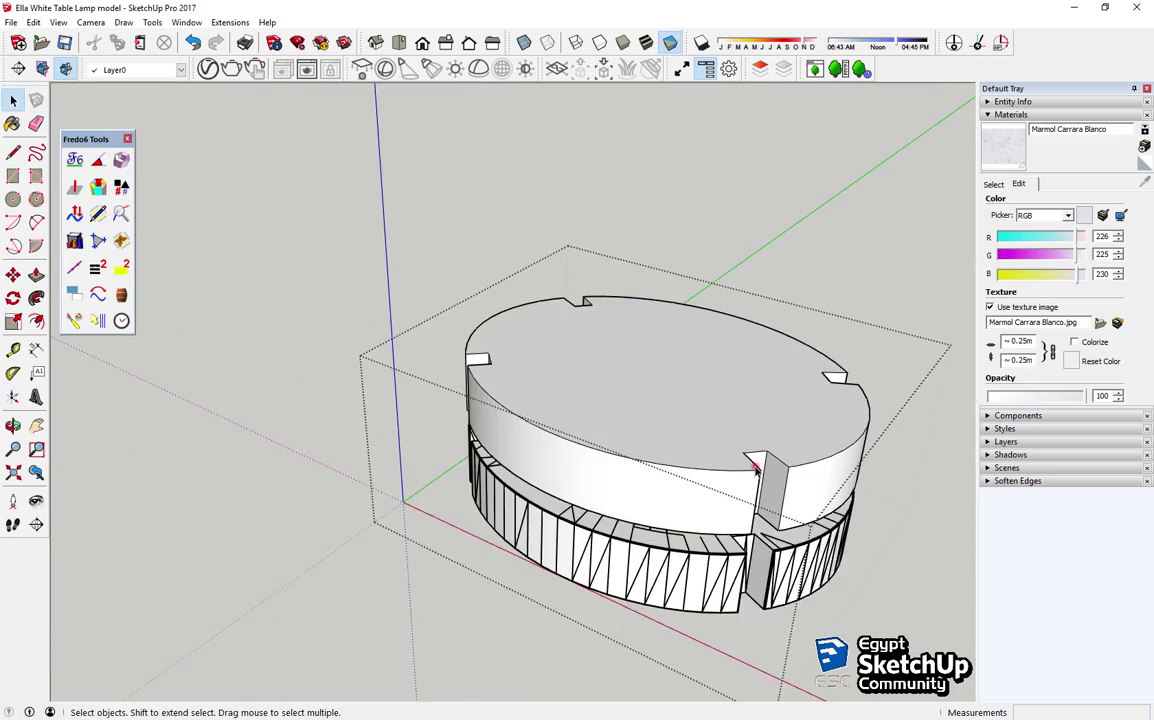
{"action": "scroll", "coordinate": [754, 465], "scroll_direction": "up", "scroll_amount": 3}
Step: Select the tabletop group, zoom in on a notch, then clear the selection
{"action": "left_click", "coordinate": [754, 465]}
{"action": "middle_click_drag", "start_coordinate": [684, 484], "coordinate": [647, 391]}
{"action": "scroll", "coordinate": [592, 463], "scroll_direction": "up", "scroll_amount": 2}
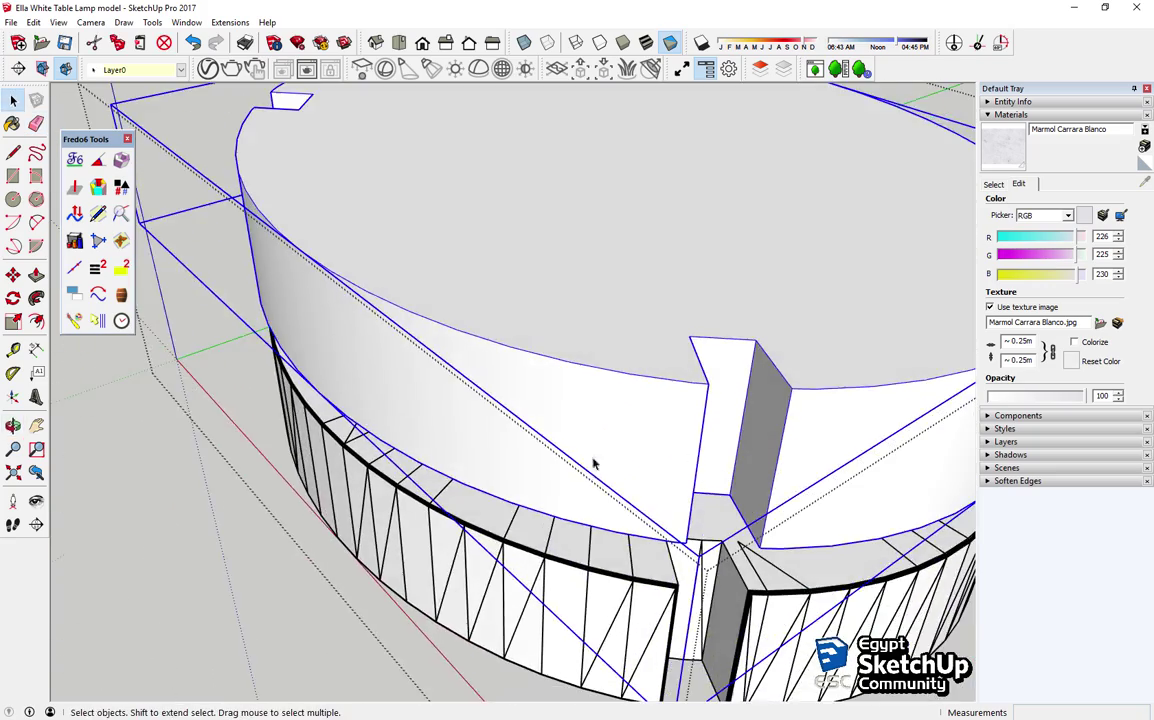
{"action": "scroll", "coordinate": [610, 401], "scroll_direction": "up", "scroll_amount": 2}
{"action": "left_click", "coordinate": [614, 403]}
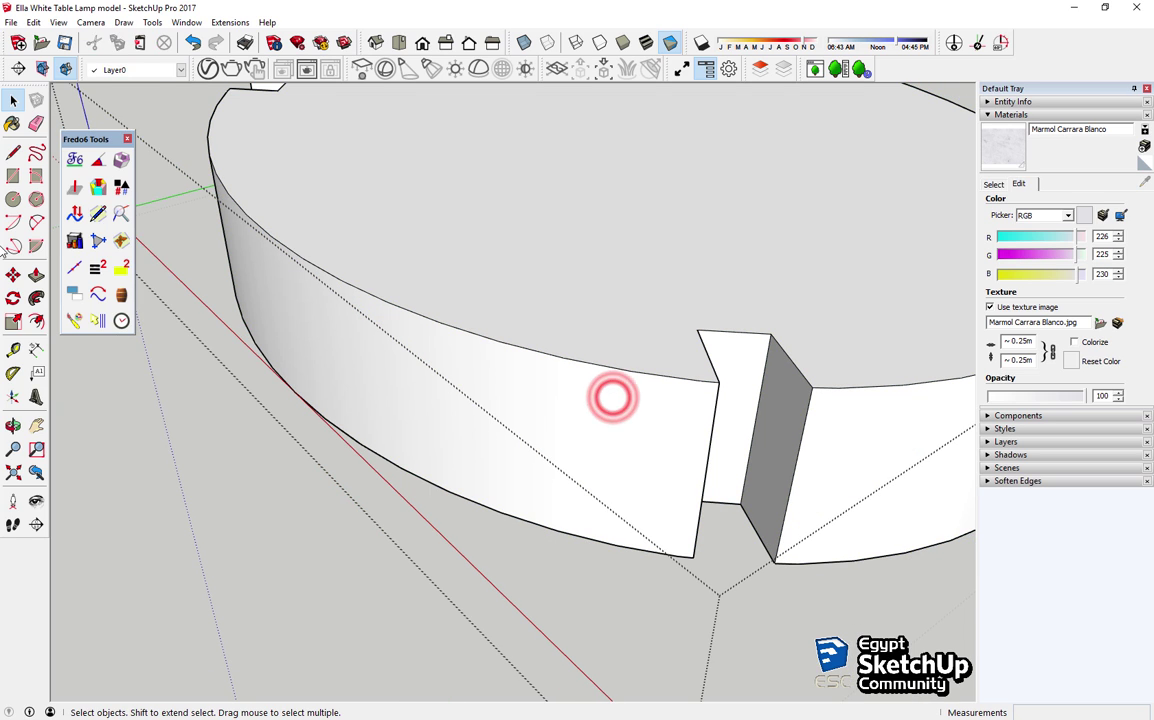
{"action": "right_click", "coordinate": [12, 237]}
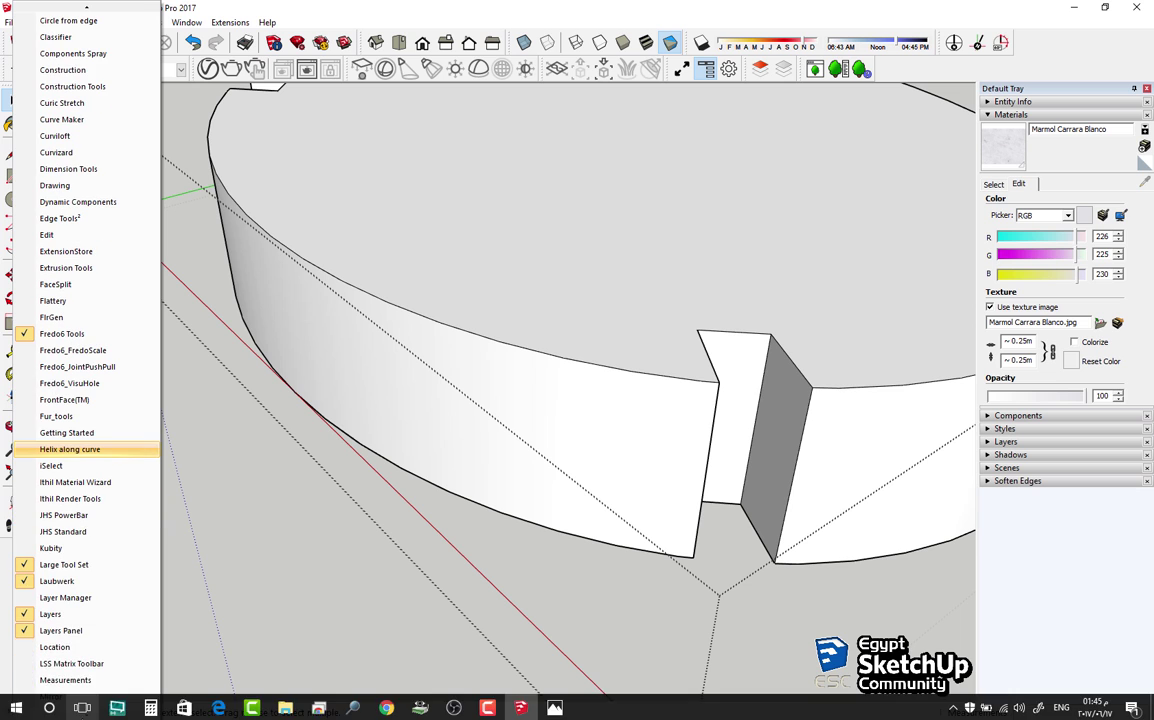
{"action": "mouse_move", "coordinate": [87, 715]}
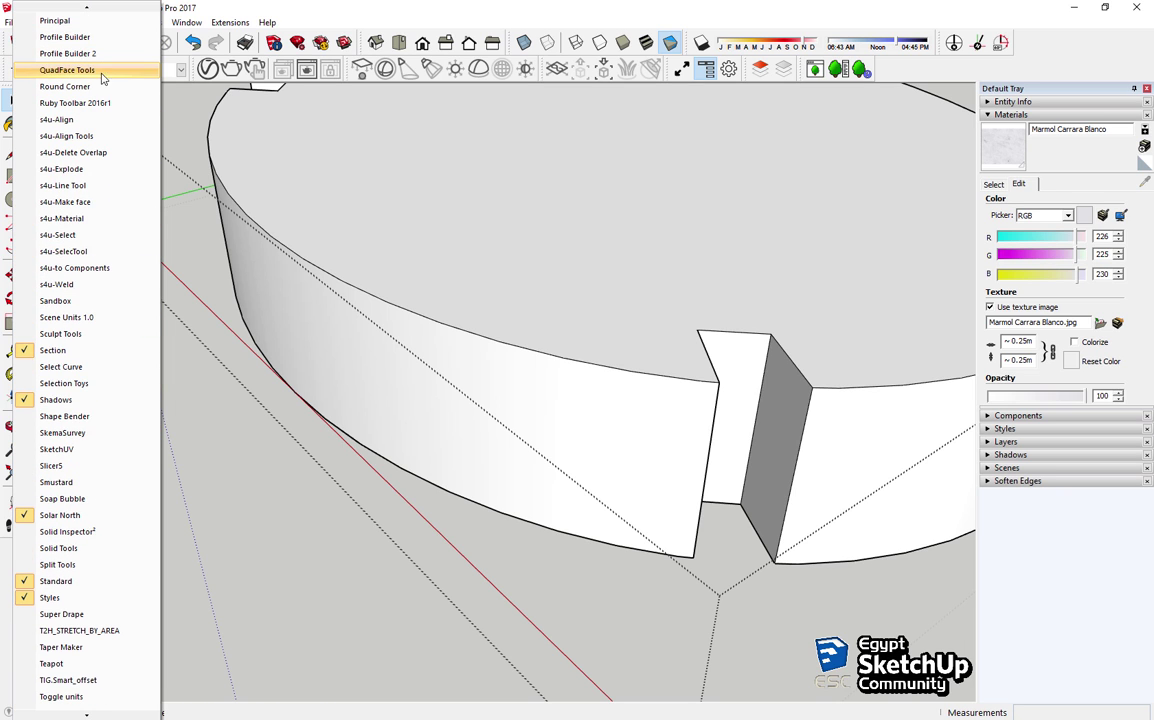
Step: Enable the Round Corner toolbar and tidy the gaps in the toolbar row
{"action": "left_click", "coordinate": [90, 54]}
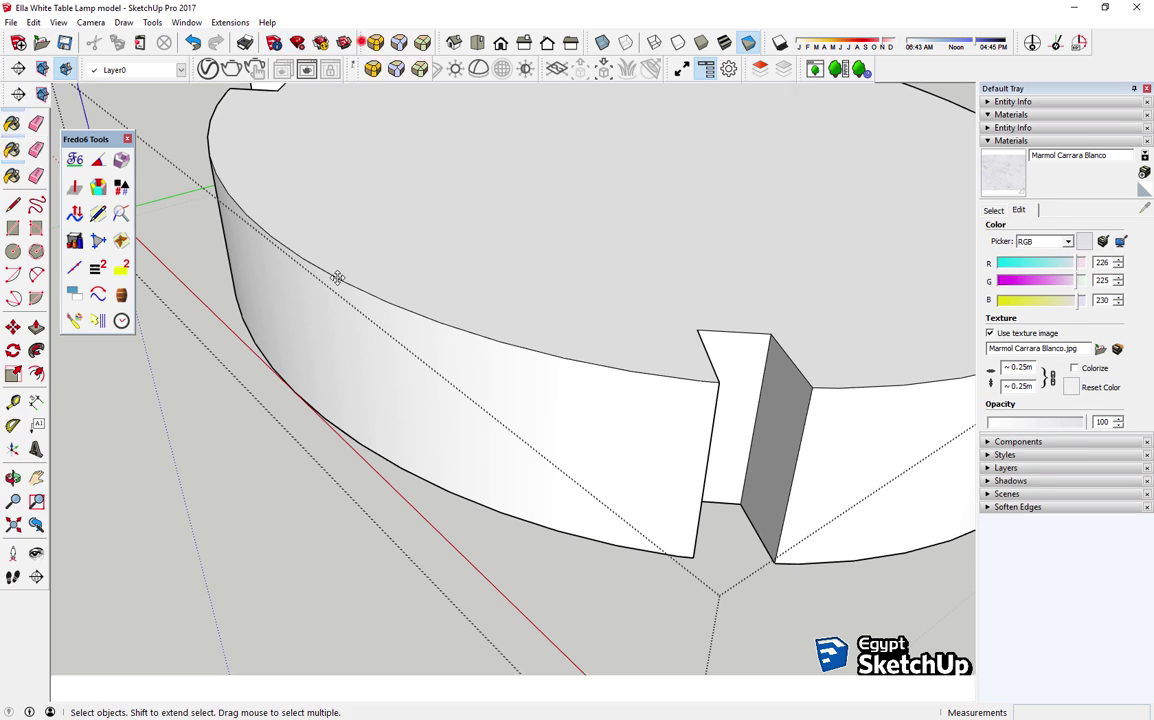
{"action": "left_click", "coordinate": [326, 38]}
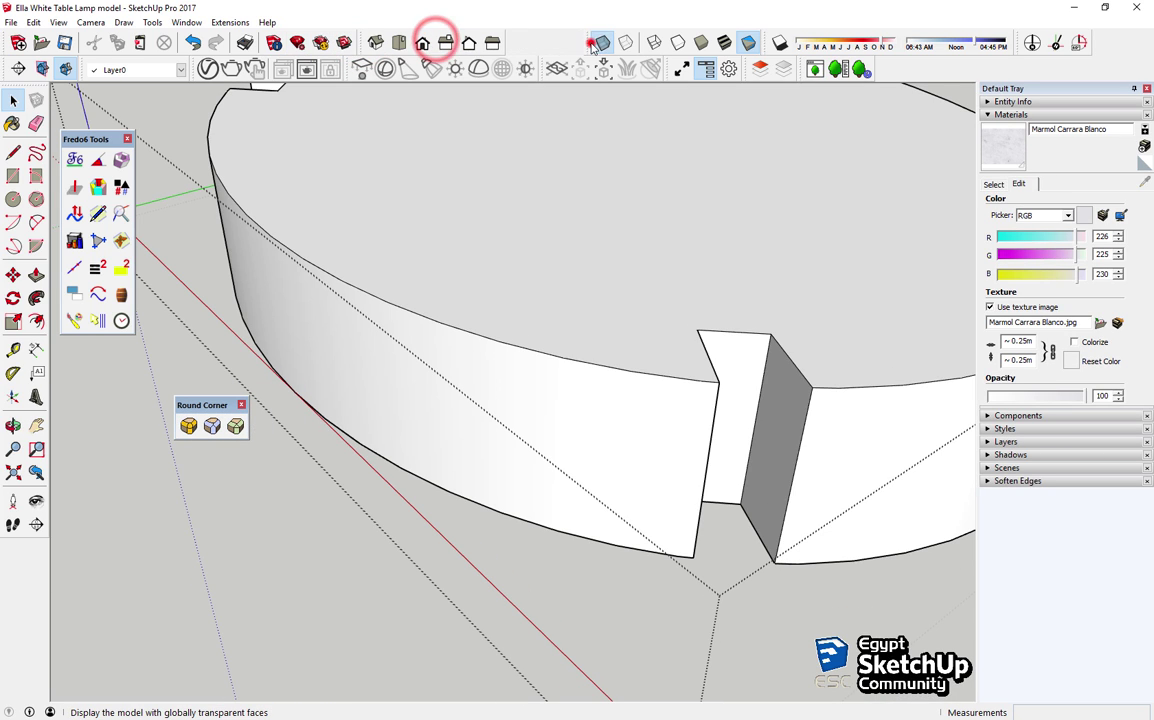
{"action": "left_click_drag", "start_coordinate": [592, 41], "coordinate": [583, 41]}
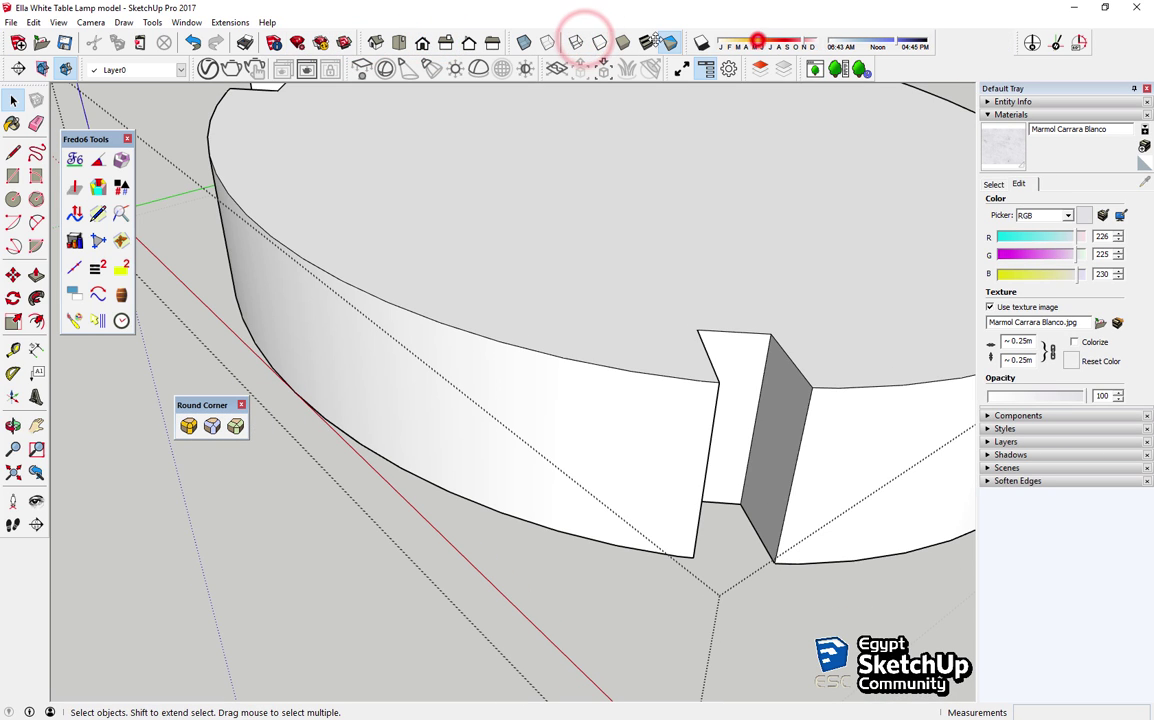
{"action": "left_click_drag", "start_coordinate": [762, 42], "coordinate": [684, 42]}
Step: Select the tabletop's curved wall and orbit around the notched top
{"action": "scroll", "coordinate": [390, 366], "scroll_direction": "down", "scroll_amount": 2}
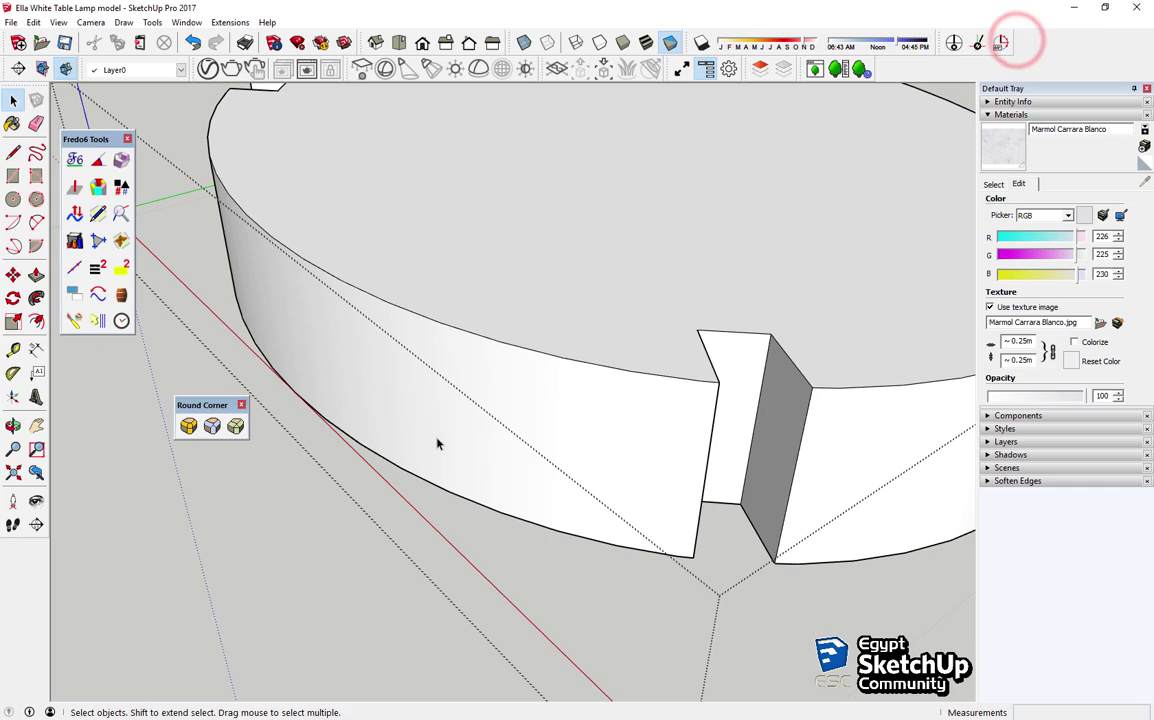
{"action": "left_click", "coordinate": [436, 438]}
{"action": "mouse_move", "coordinate": [436, 438]}
{"action": "middle_mouse_down"}
{"action": "mouse_move", "coordinate": [626, 433]}
{"action": "mouse_move", "coordinate": [465, 396]}
{"action": "mouse_move", "coordinate": [677, 482]}
{"action": "mouse_move", "coordinate": [595, 376]}
{"action": "mouse_move", "coordinate": [806, 278]}
{"action": "mouse_move", "coordinate": [583, 255]}
{"action": "mouse_move", "coordinate": [180, 240]}
{"action": "mouse_move", "coordinate": [755, 314]}
{"action": "middle_mouse_up"}
Step: Start Round Corner's Sharp Corner on the wall edges with a 0.01 offset
{"action": "scroll", "coordinate": [755, 314], "scroll_direction": "up", "scroll_amount": 3}
{"action": "scroll", "coordinate": [562, 322], "scroll_direction": "up", "scroll_amount": 2}
{"action": "left_click", "coordinate": [212, 427]}
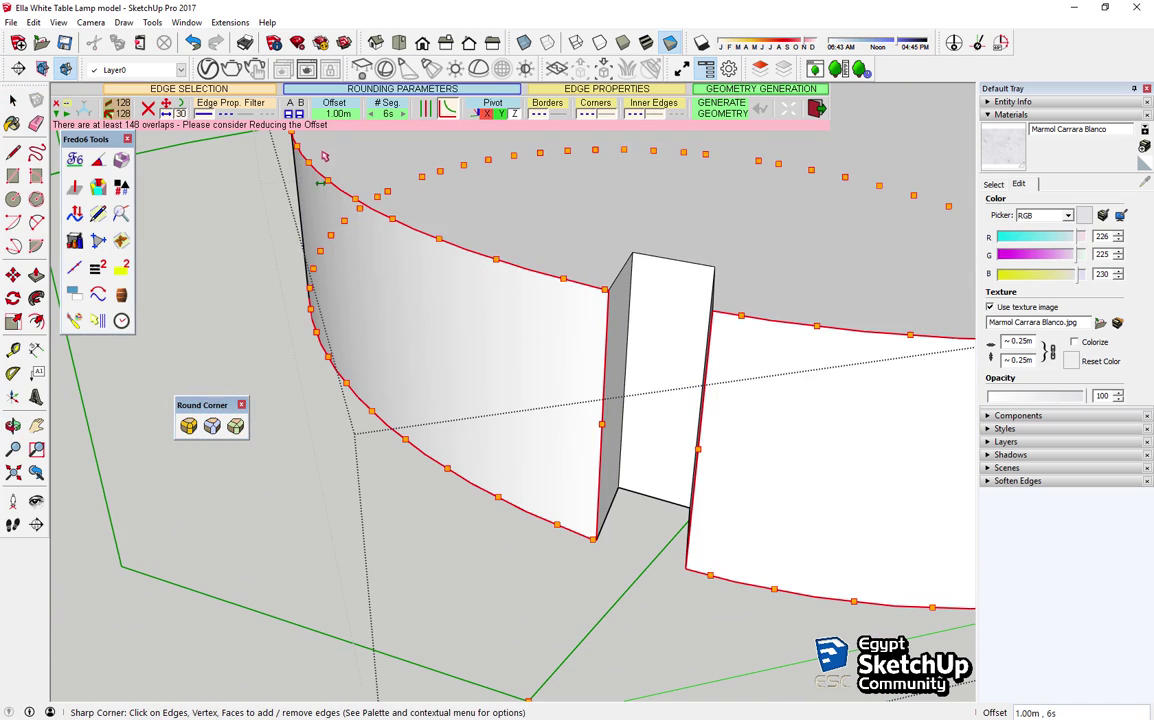
{"action": "left_click", "coordinate": [338, 113]}
{"action": "type", "text": "0.01"}
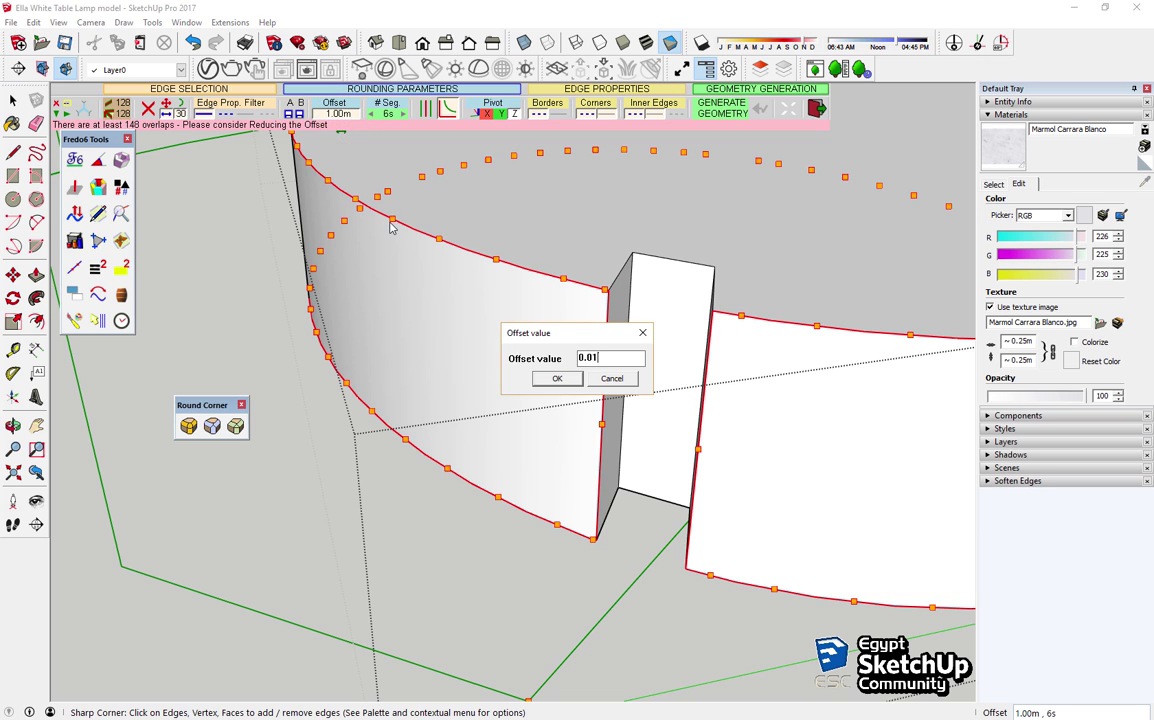
{"action": "key", "text": "Return"}
{"action": "left_click", "coordinate": [688, 402]}
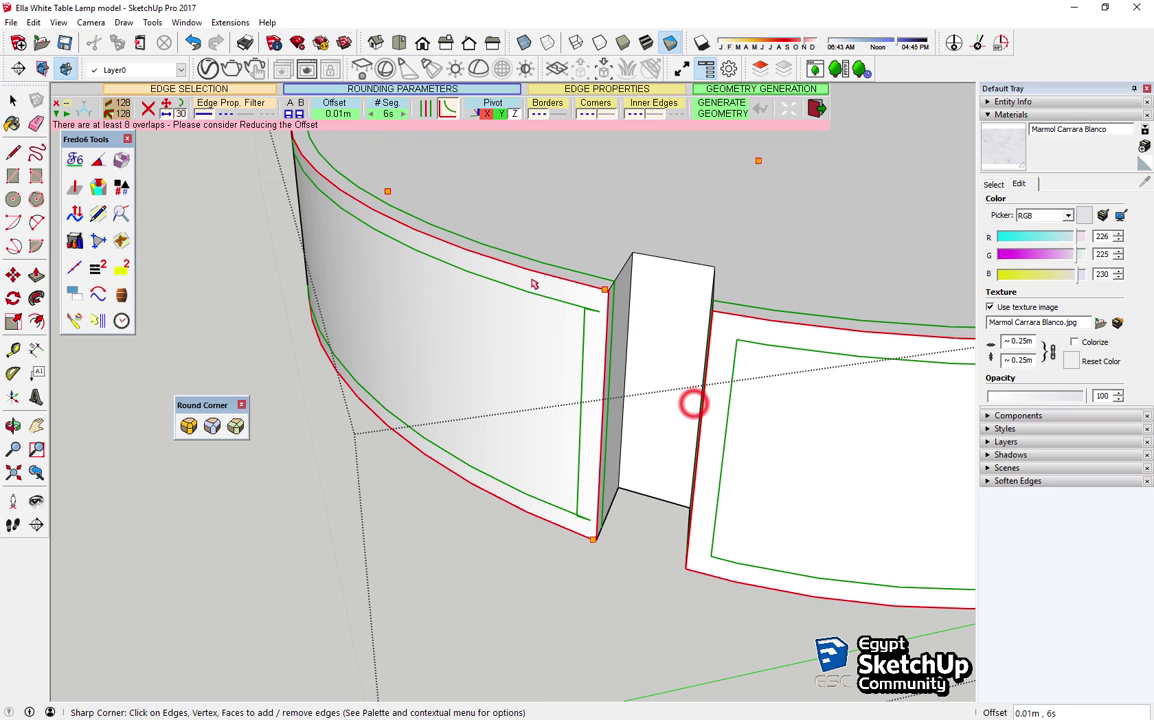
Step: Try Sharp Corner offsets of 0.0 and then 0.04
{"action": "left_click", "coordinate": [336, 112]}
{"action": "type", "text": "0.0"}
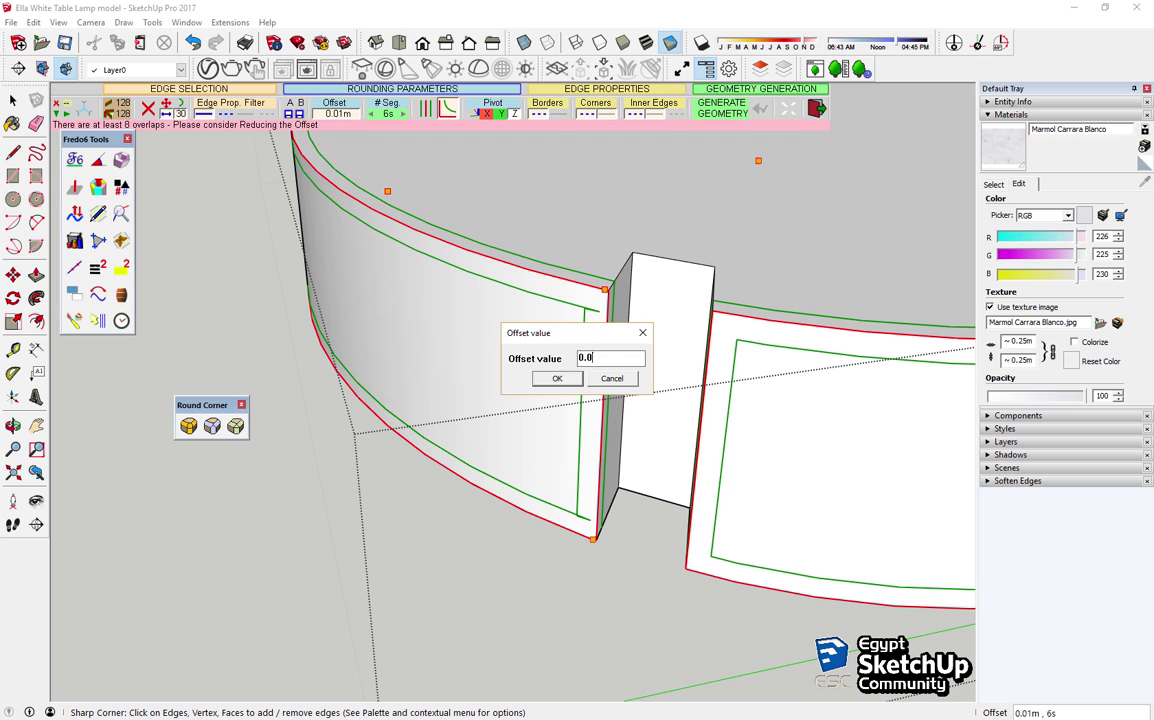
{"action": "left_click", "coordinate": [557, 378]}
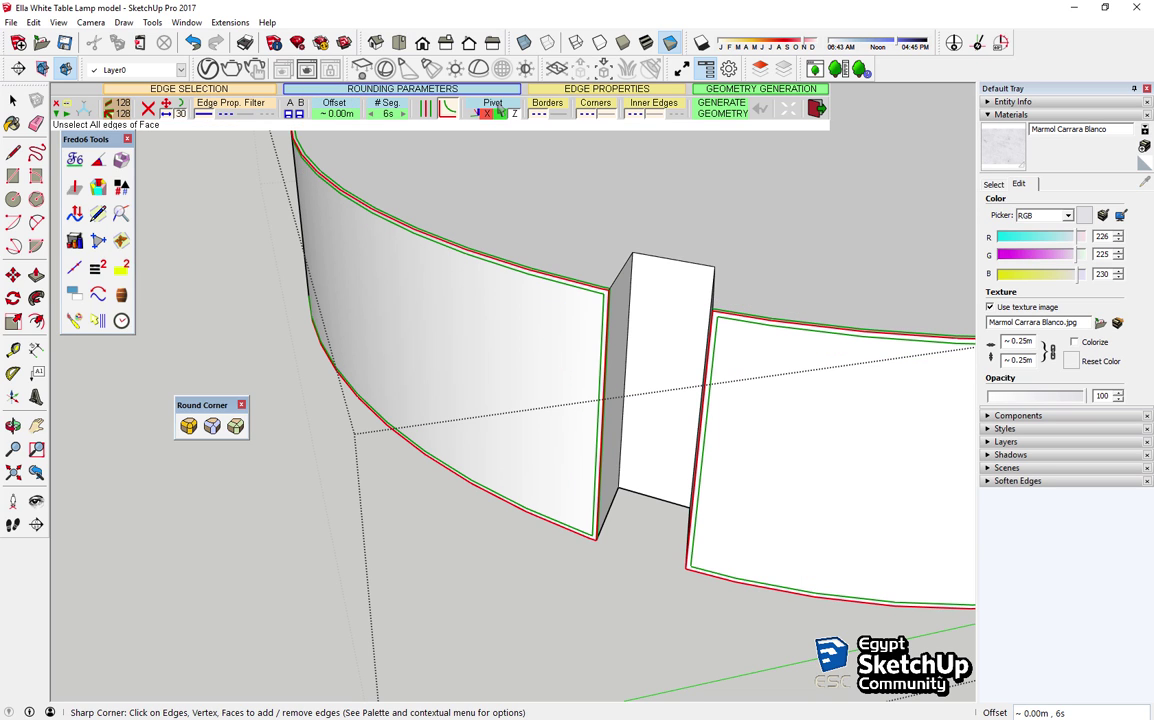
{"action": "left_click", "coordinate": [340, 112]}
{"action": "type", "text": "0.0"}
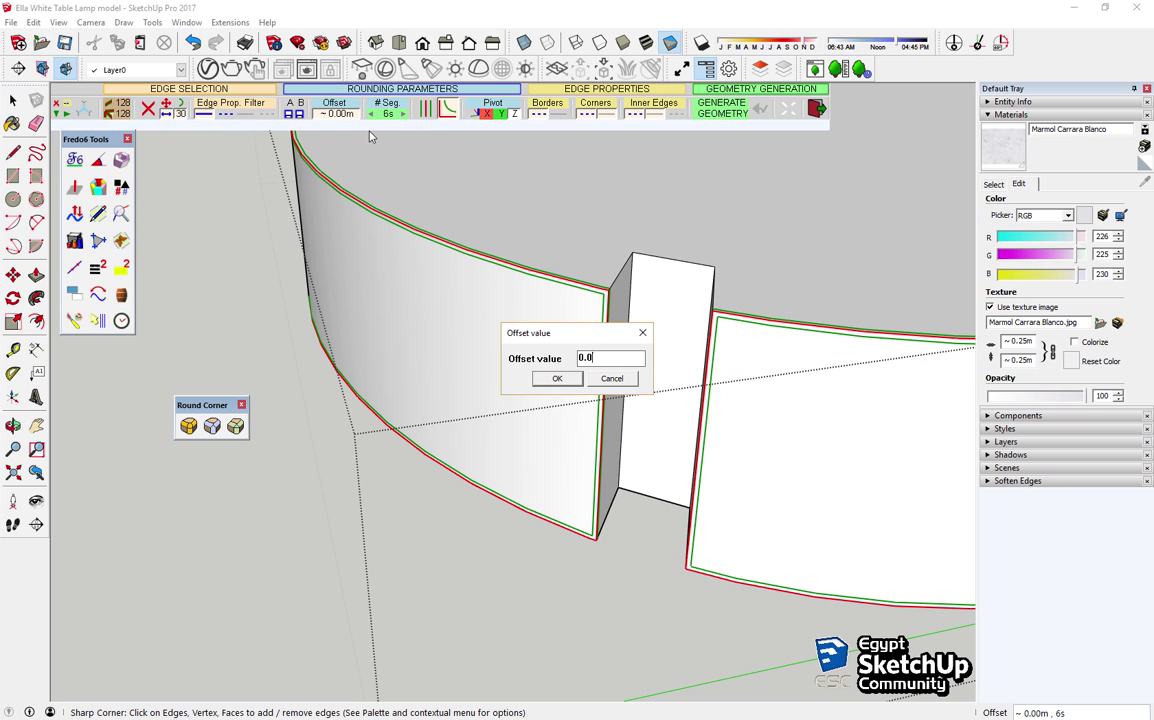
{"action": "type", "text": "4"}
{"action": "key", "text": "Return"}
{"action": "left_click", "coordinate": [337, 110]}
{"action": "type", "text": "0.0"}
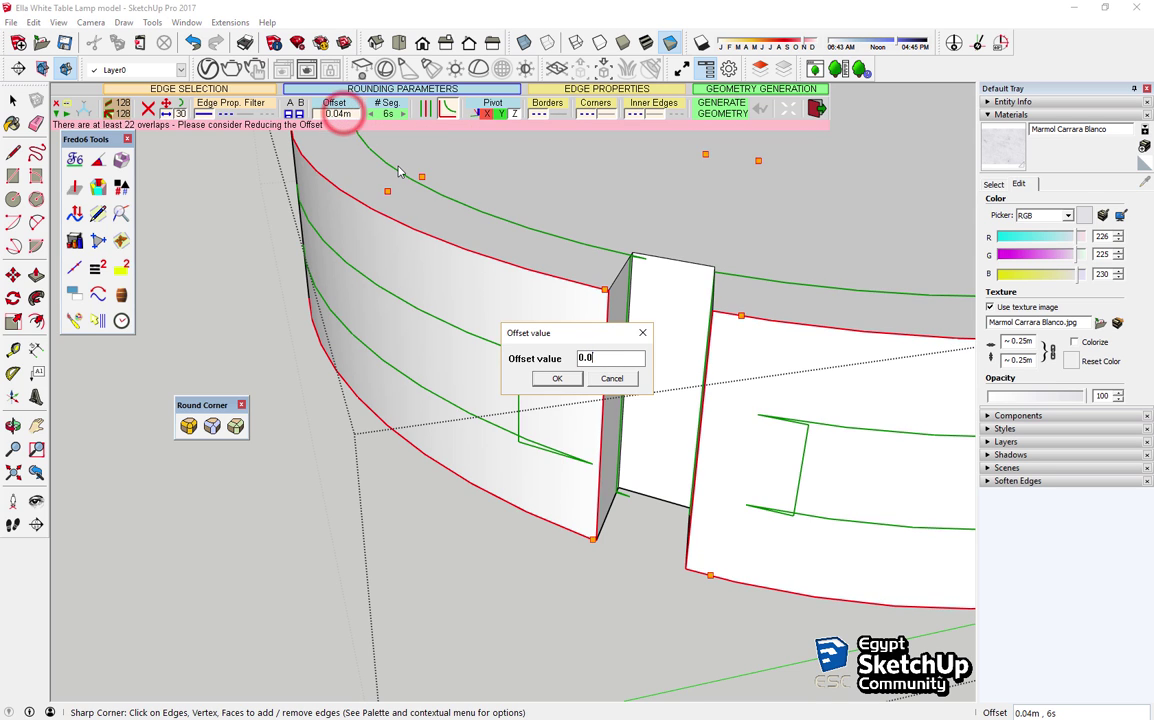
{"action": "type", "text": "4"}
{"action": "key", "text": "Return"}
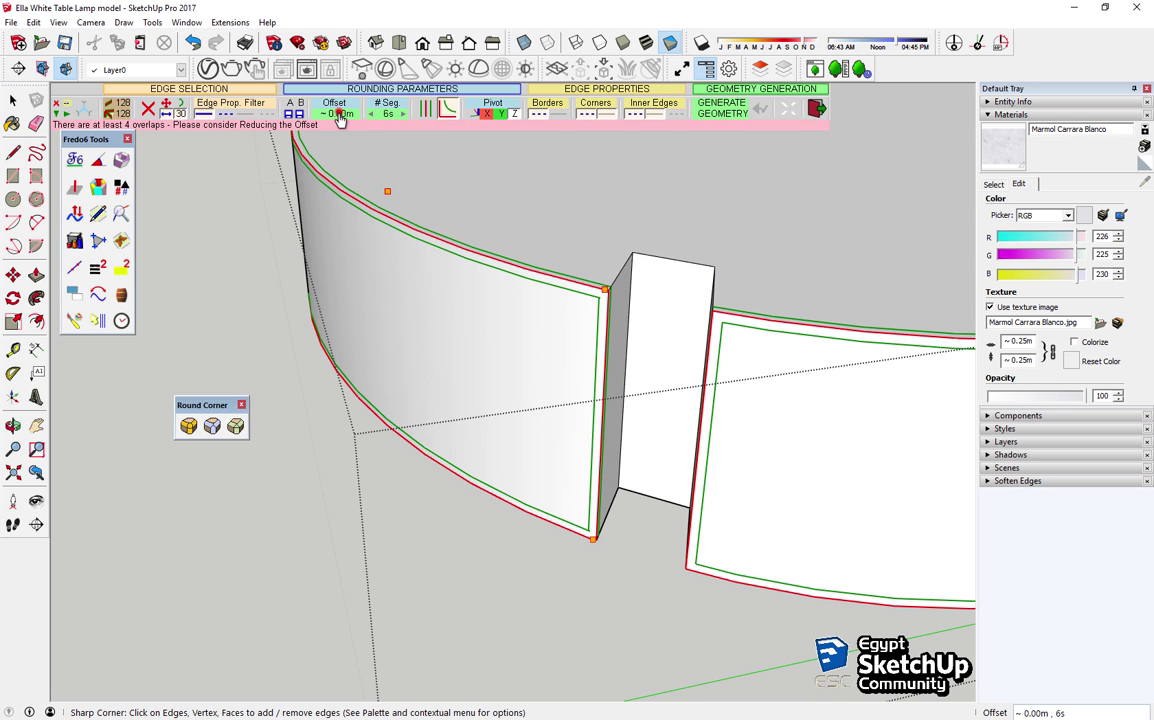
Step: Set the offset to 0.00 and generate the Sharp Corner border geometry
{"action": "left_click", "coordinate": [340, 112]}
{"action": "type", "text": "0.00"}
{"action": "key", "text": "Return"}
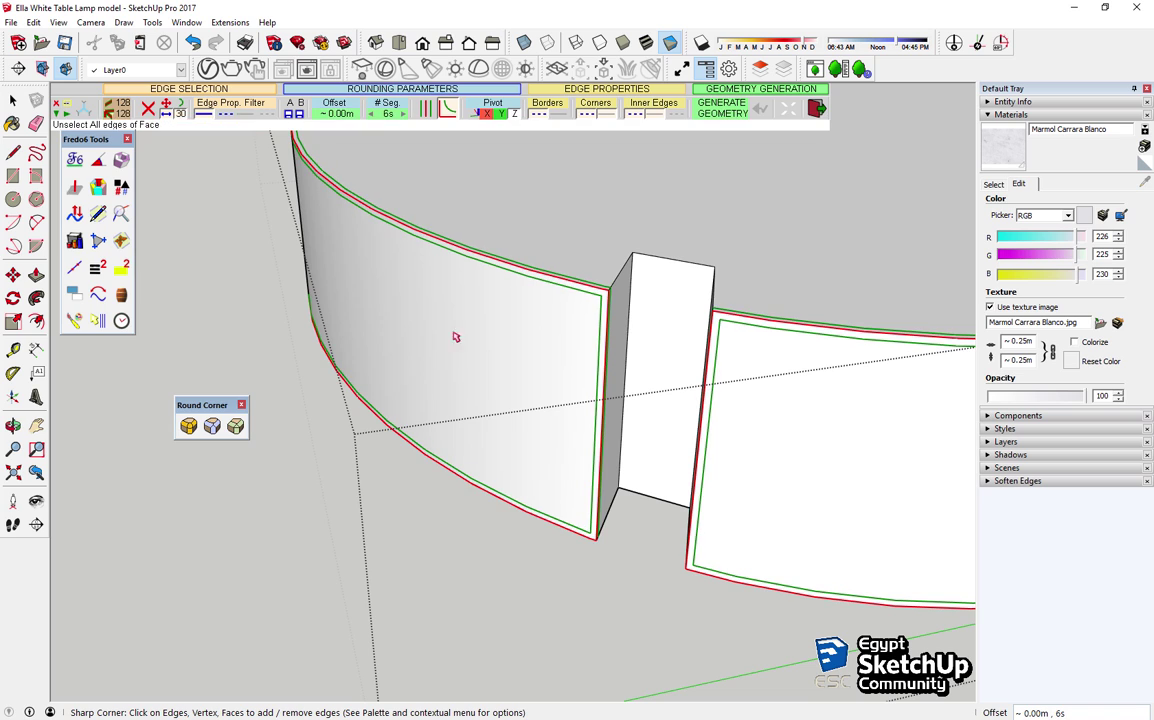
{"action": "key", "text": "Return"}
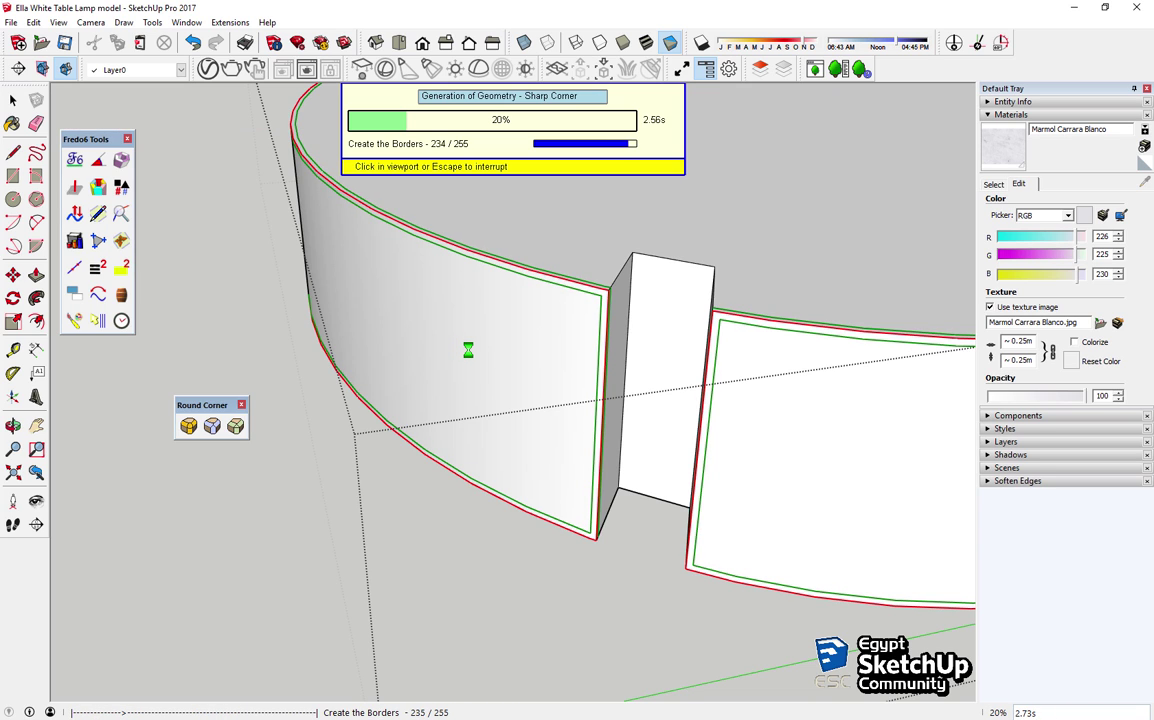
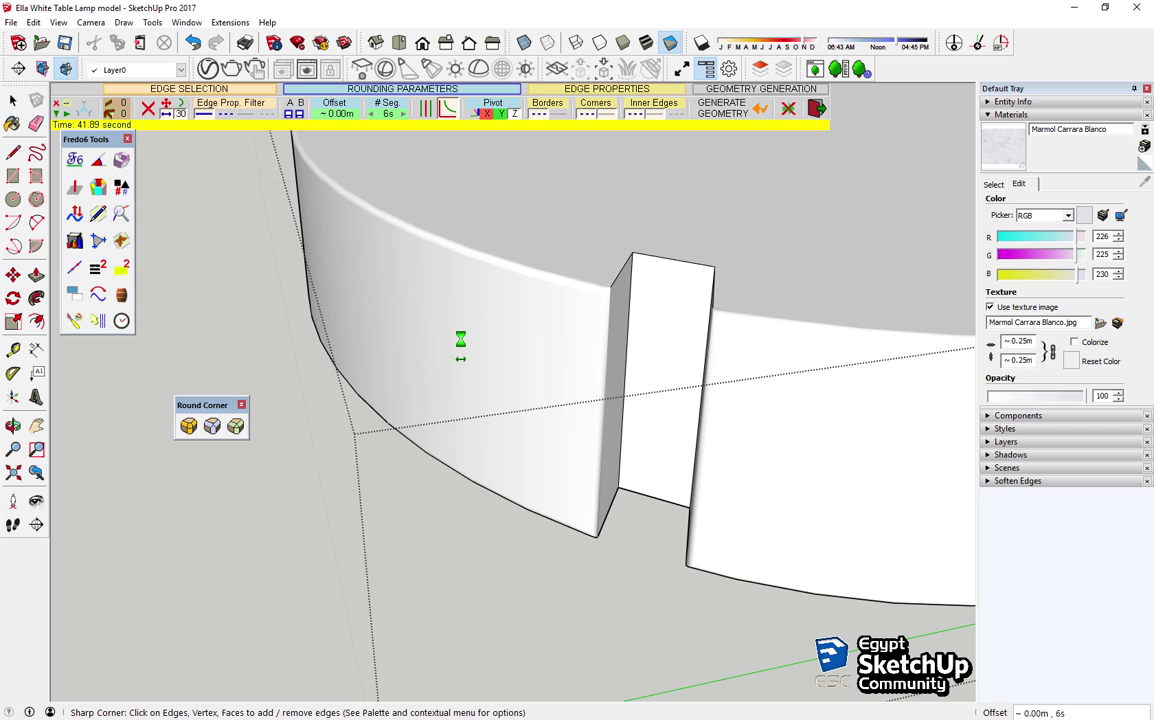
Step: Exit Round Corner, zoom out and orbit, then select the lower ring group
{"action": "key", "text": "space"}
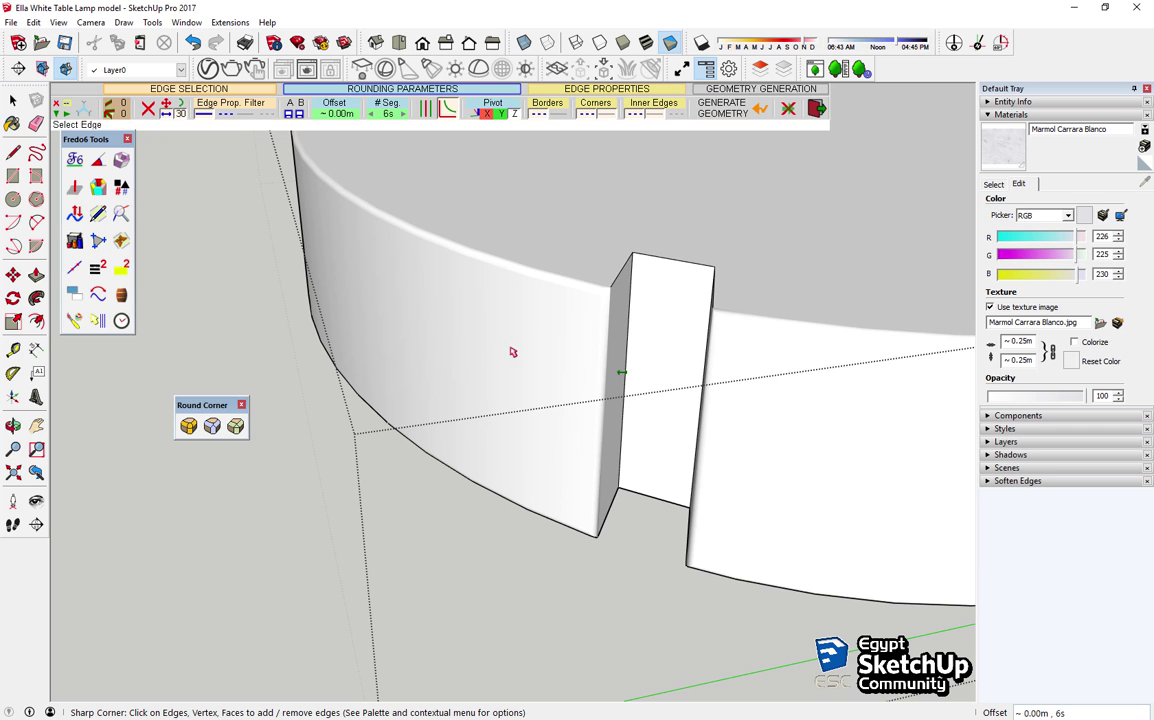
{"action": "scroll", "coordinate": [510, 350], "scroll_direction": "down", "scroll_amount": 5}
{"action": "mouse_move", "coordinate": [545, 317]}
{"action": "middle_mouse_down"}
{"action": "mouse_move", "coordinate": [690, 278]}
{"action": "mouse_move", "coordinate": [475, 78]}
{"action": "mouse_move", "coordinate": [348, 502]}
{"action": "mouse_move", "coordinate": [562, 319]}
{"action": "mouse_move", "coordinate": [540, 495]}
{"action": "mouse_move", "coordinate": [695, 451]}
{"action": "mouse_move", "coordinate": [605, 451]}
{"action": "mouse_move", "coordinate": [278, 528]}
{"action": "mouse_move", "coordinate": [503, 308]}
{"action": "middle_mouse_up"}
{"action": "left_click", "coordinate": [540, 495]}
Step: Move the top rounded ring onto the side table as its drawer apron
{"action": "left_click", "coordinate": [503, 308]}
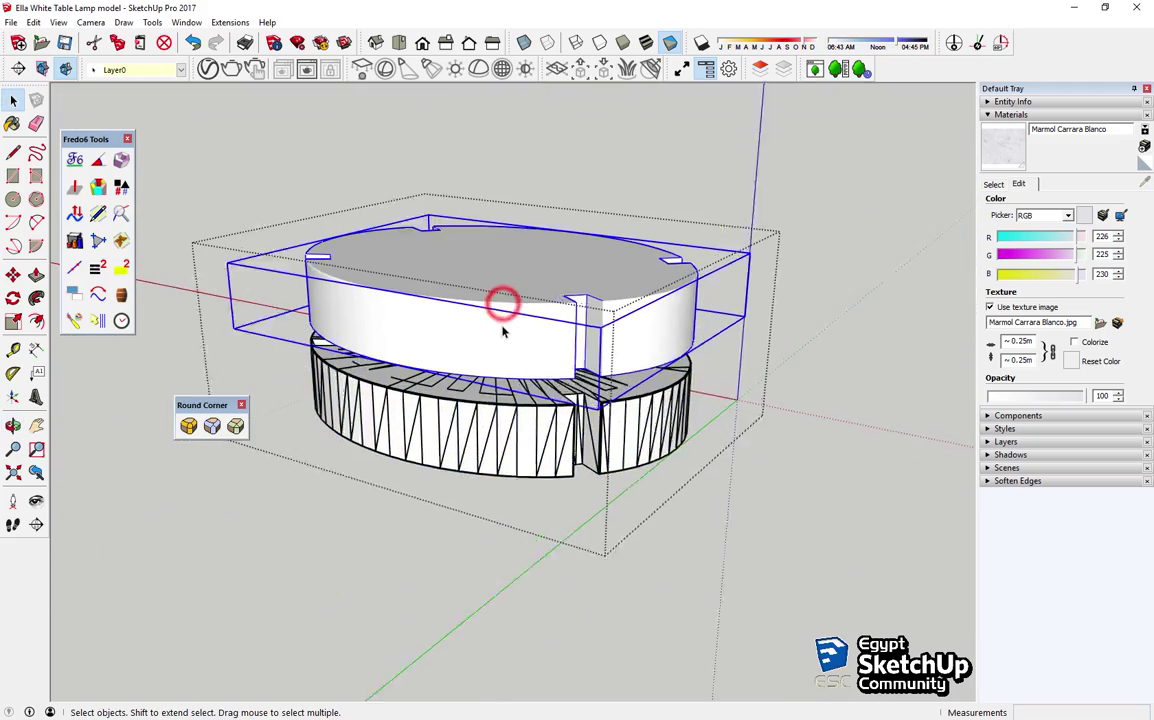
{"action": "key", "text": "m"}
{"action": "left_click", "coordinate": [433, 247]}
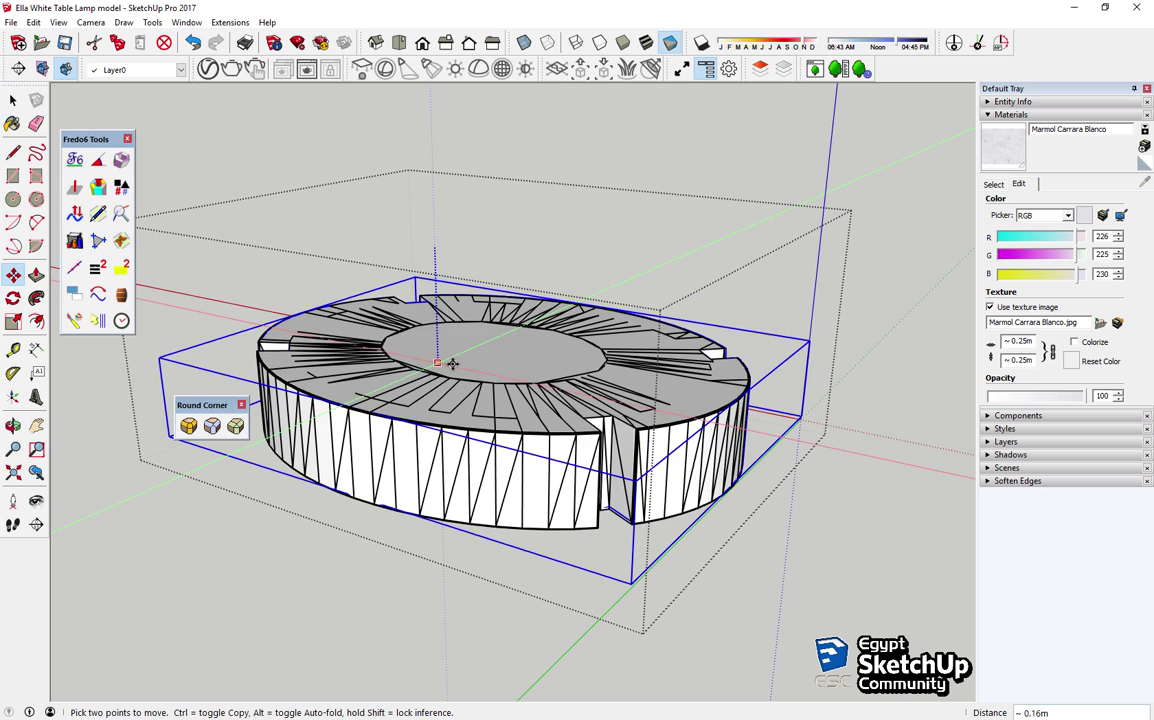
{"action": "left_click", "coordinate": [290, 338]}
{"action": "key", "text": "space"}
Step: Select the rounded ring and orbit low around the table's side and legs to check its fit
{"action": "scroll", "coordinate": [587, 458], "scroll_direction": "up", "scroll_amount": 3}
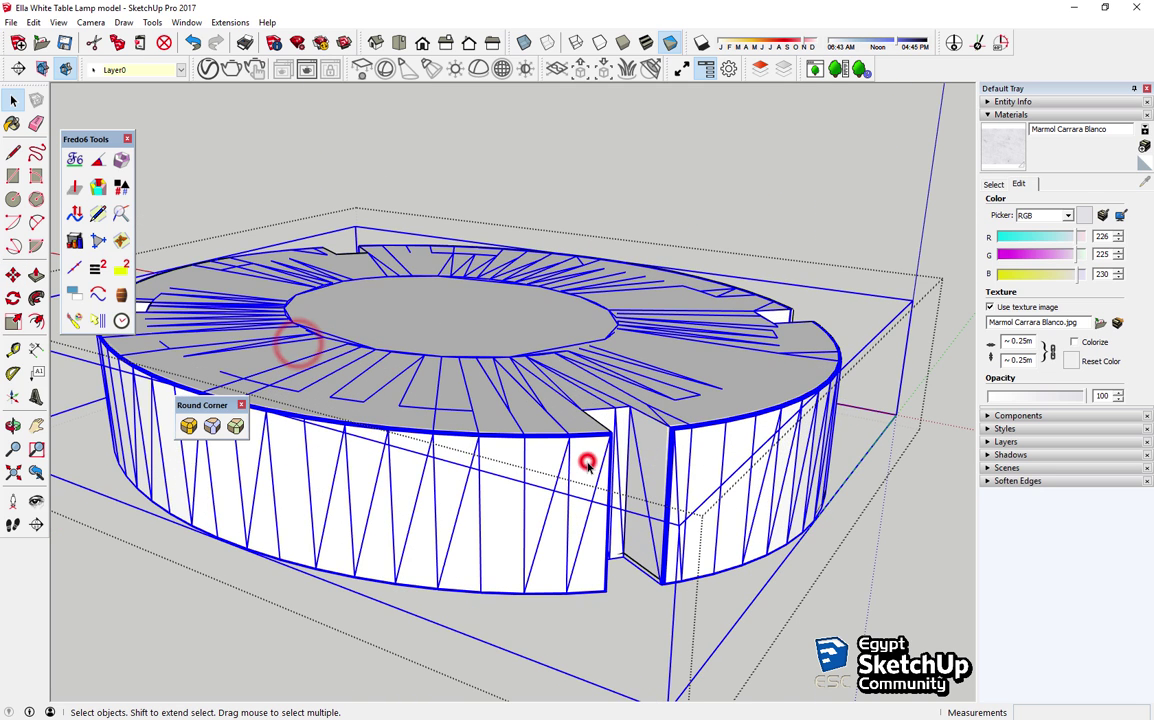
{"action": "left_click", "coordinate": [587, 462]}
{"action": "scroll", "coordinate": [585, 468], "scroll_direction": "up", "scroll_amount": 2}
{"action": "scroll", "coordinate": [583, 471], "scroll_direction": "down", "scroll_amount": 3}
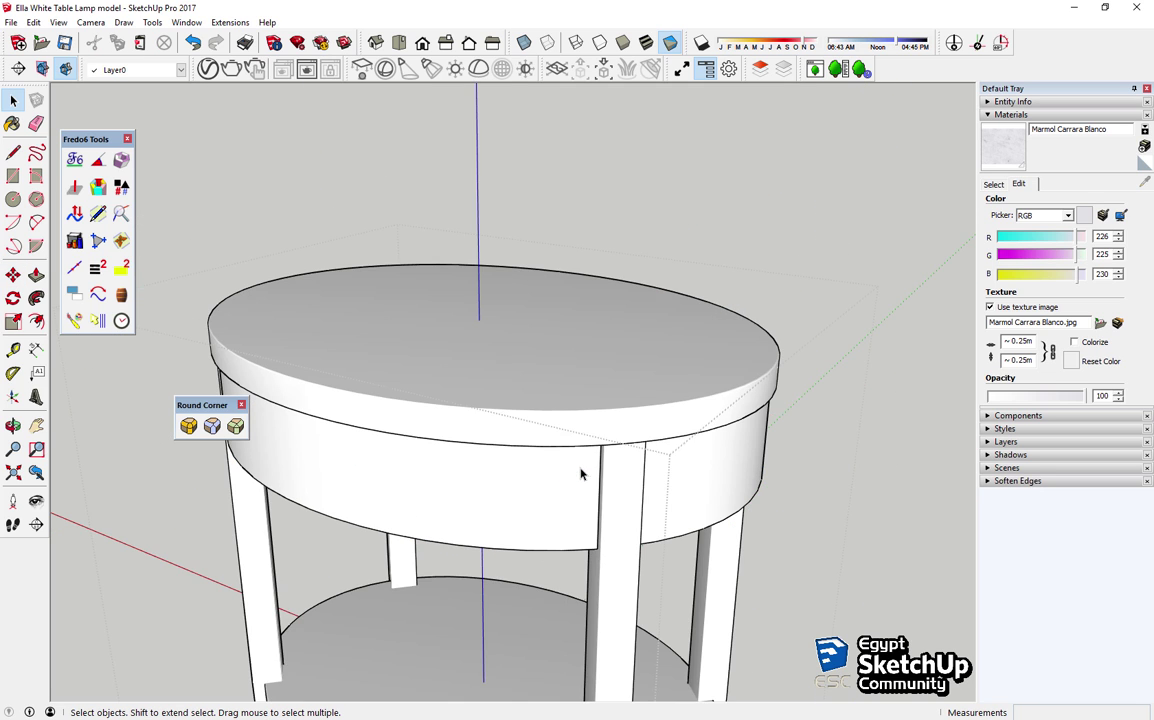
{"action": "mouse_move", "coordinate": [583, 471]}
{"action": "middle_mouse_down"}
{"action": "mouse_move", "coordinate": [612, 306]}
{"action": "mouse_move", "coordinate": [386, 395]}
{"action": "mouse_move", "coordinate": [188, 337]}
{"action": "mouse_move", "coordinate": [515, 432]}
{"action": "middle_mouse_up"}
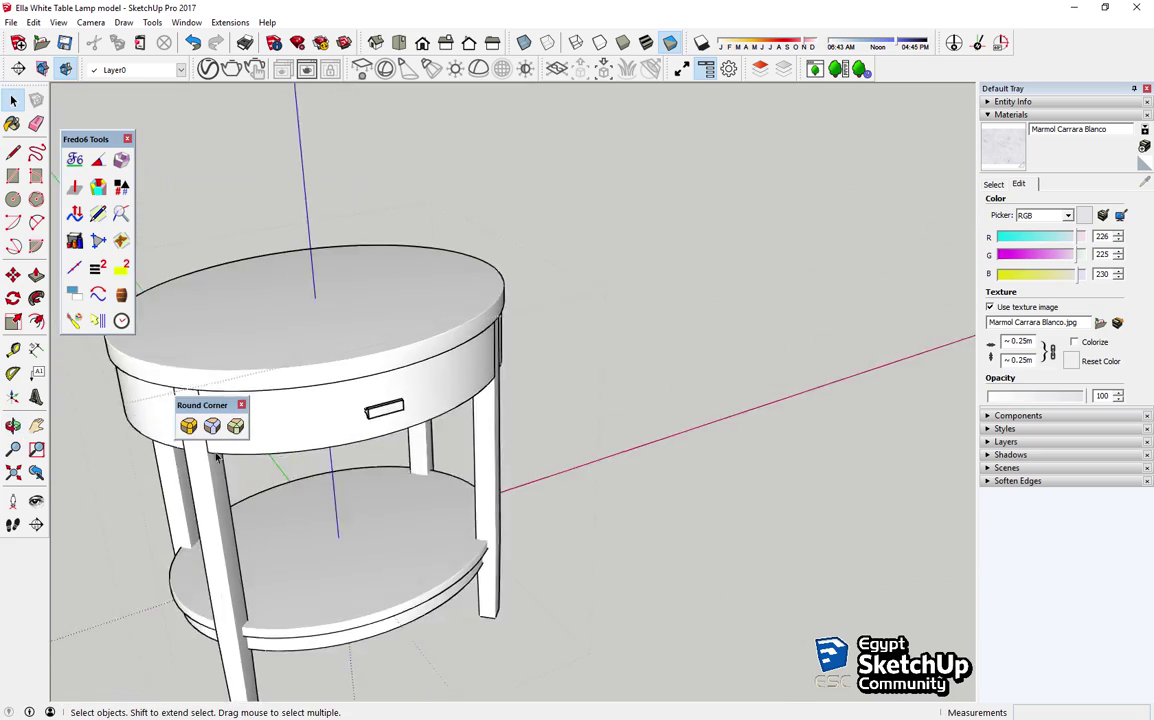
{"action": "scroll", "coordinate": [515, 432], "scroll_direction": "up", "scroll_amount": 3}
{"action": "scroll", "coordinate": [425, 521], "scroll_direction": "up", "scroll_amount": 2}
{"action": "scroll", "coordinate": [425, 521], "scroll_direction": "down", "scroll_amount": 3}
{"action": "mouse_move", "coordinate": [610, 466]}
{"action": "middle_mouse_down"}
{"action": "mouse_move", "coordinate": [665, 466]}
{"action": "mouse_move", "coordinate": [443, 412]}
{"action": "mouse_move", "coordinate": [816, 374]}
{"action": "mouse_move", "coordinate": [577, 512]}
{"action": "mouse_move", "coordinate": [438, 381]}
{"action": "middle_mouse_up"}
{"action": "scroll", "coordinate": [816, 374], "scroll_direction": "up", "scroll_amount": 3}
{"action": "scroll", "coordinate": [816, 374], "scroll_direction": "down", "scroll_amount": 3}
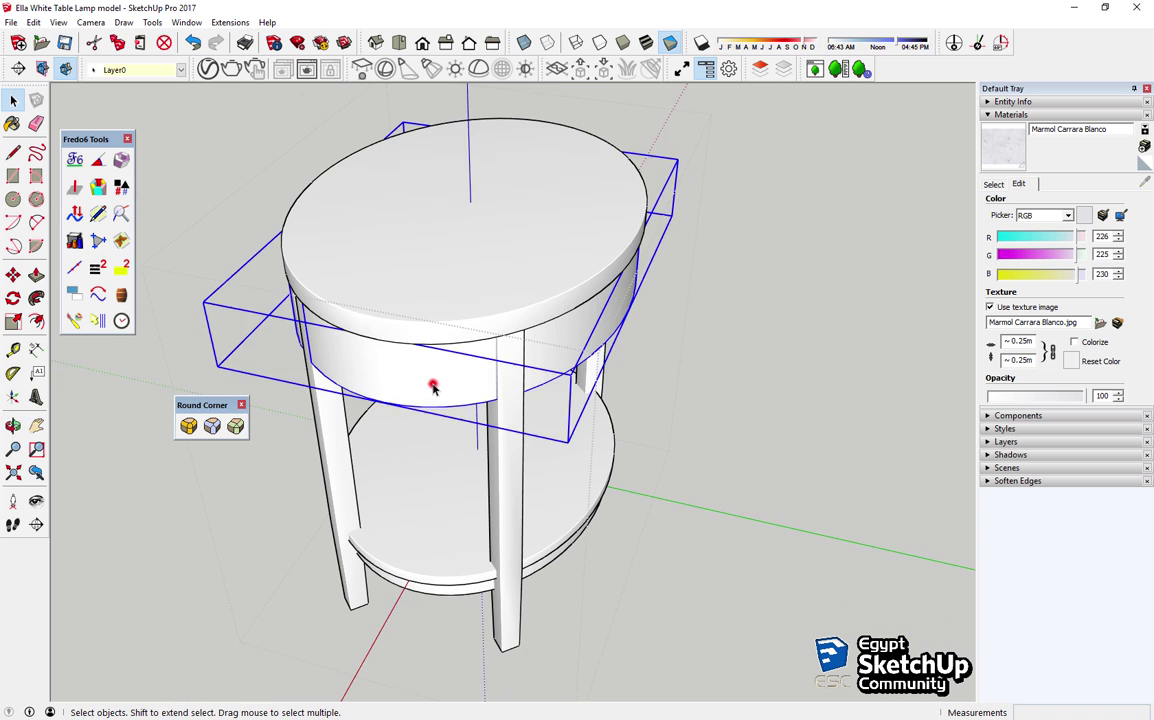
Step: Open and close the table component, then orbit to a level front view of the lamp
{"action": "double_click", "coordinate": [435, 380]}
{"action": "scroll", "coordinate": [464, 510], "scroll_direction": "up", "scroll_amount": 3}
{"action": "scroll", "coordinate": [515, 500], "scroll_direction": "down", "scroll_amount": 3}
{"action": "middle_click_drag", "start_coordinate": [515, 500], "coordinate": [390, 403]}
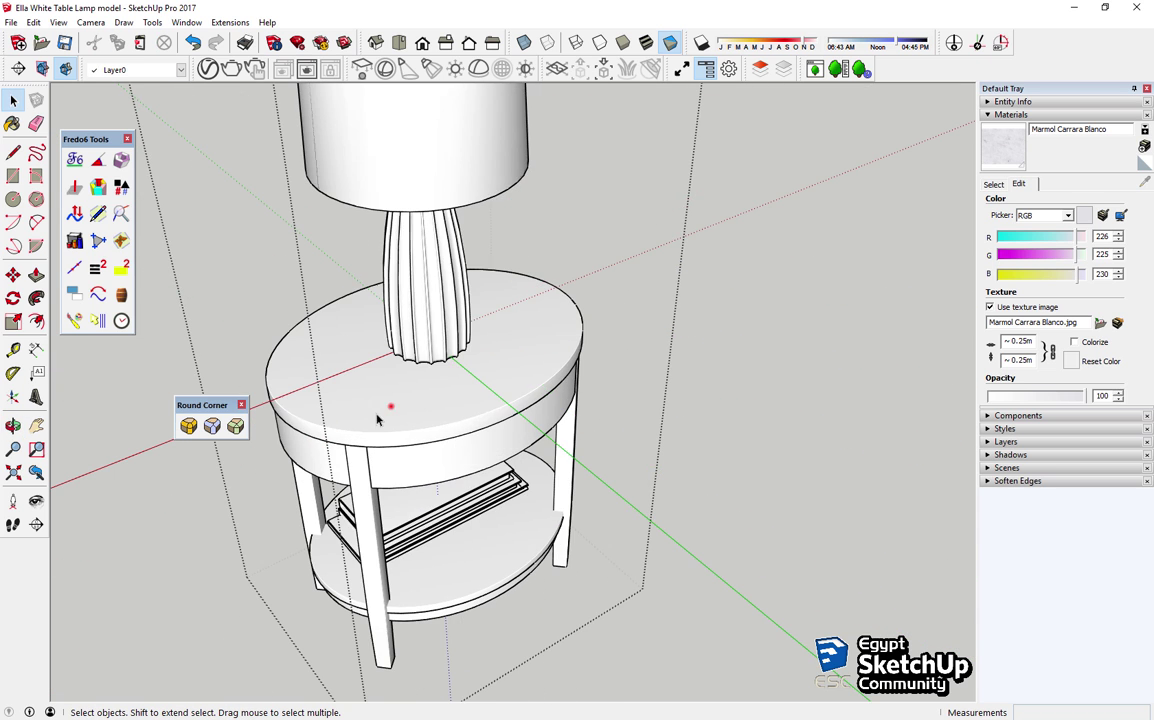
{"action": "left_click", "coordinate": [390, 403]}
{"action": "left_click", "coordinate": [441, 281]}
{"action": "middle_click_drag", "start_coordinate": [520, 365], "coordinate": [739, 350]}
{"action": "left_click", "coordinate": [739, 350]}
{"action": "scroll", "coordinate": [690, 471], "scroll_direction": "up", "scroll_amount": 3}
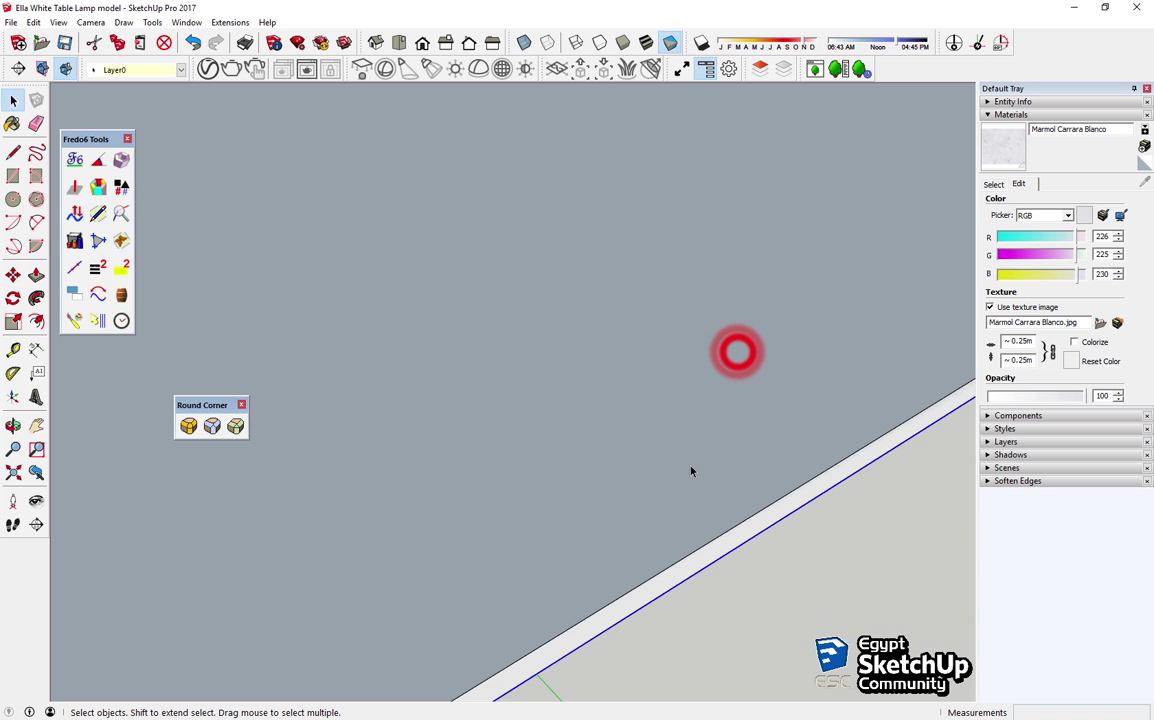
{"action": "left_click", "coordinate": [466, 420]}
{"action": "scroll", "coordinate": [466, 420], "scroll_direction": "down", "scroll_amount": 3}
{"action": "mouse_move", "coordinate": [914, 371]}
{"action": "middle_mouse_down"}
{"action": "mouse_move", "coordinate": [737, 562]}
{"action": "mouse_move", "coordinate": [567, 453]}
{"action": "mouse_move", "coordinate": [580, 363]}
{"action": "mouse_move", "coordinate": [485, 153]}
{"action": "middle_mouse_up"}
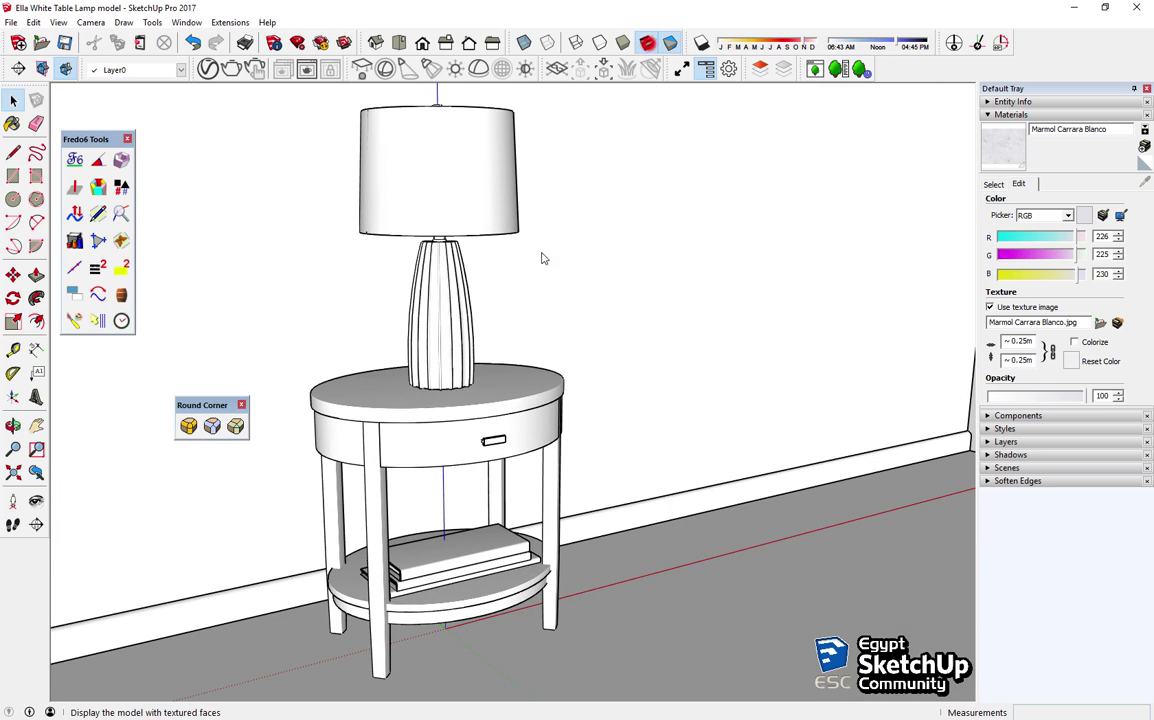
Step: Switch to Shaded With Textures and select the table inside the lamp-and-table group
{"action": "left_click", "coordinate": [646, 42]}
{"action": "mouse_move", "coordinate": [500, 320]}
{"action": "middle_mouse_down"}
{"action": "mouse_move", "coordinate": [475, 497]}
{"action": "mouse_move", "coordinate": [513, 291]}
{"action": "mouse_move", "coordinate": [580, 320]}
{"action": "middle_mouse_up"}
{"action": "scroll", "coordinate": [480, 493], "scroll_direction": "up", "scroll_amount": 5}
{"action": "scroll", "coordinate": [524, 431], "scroll_direction": "down", "scroll_amount": 3}
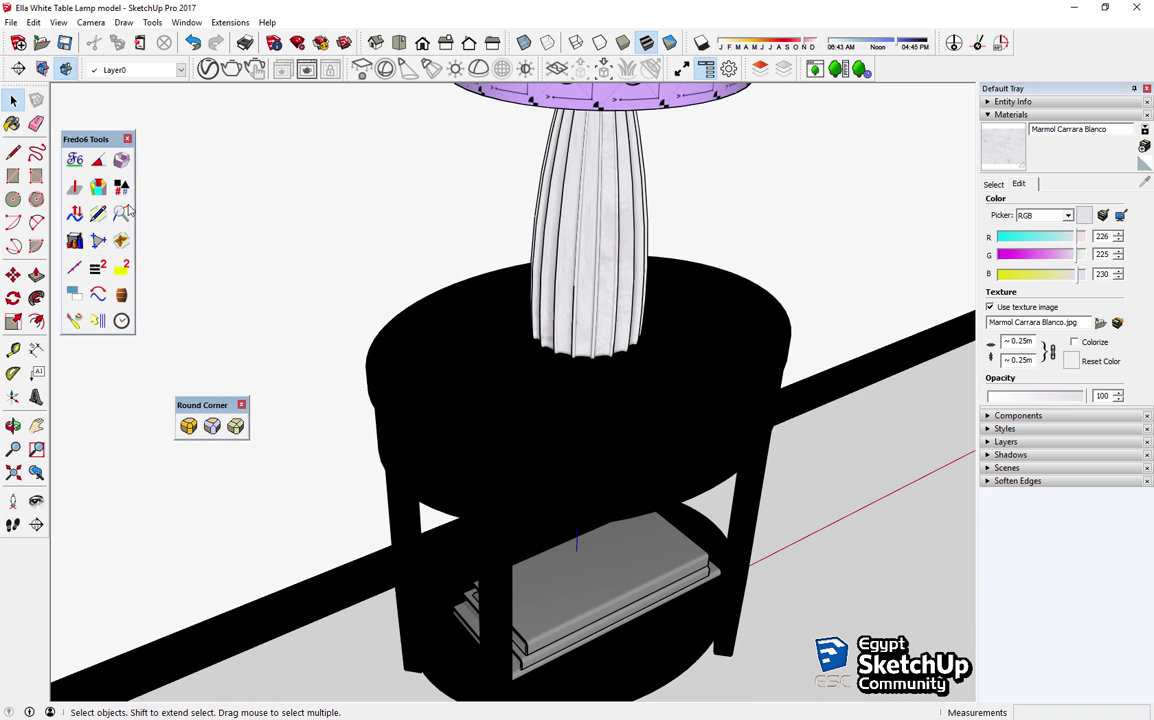
{"action": "left_click", "coordinate": [241, 404]}
{"action": "left_click", "coordinate": [457, 381]}
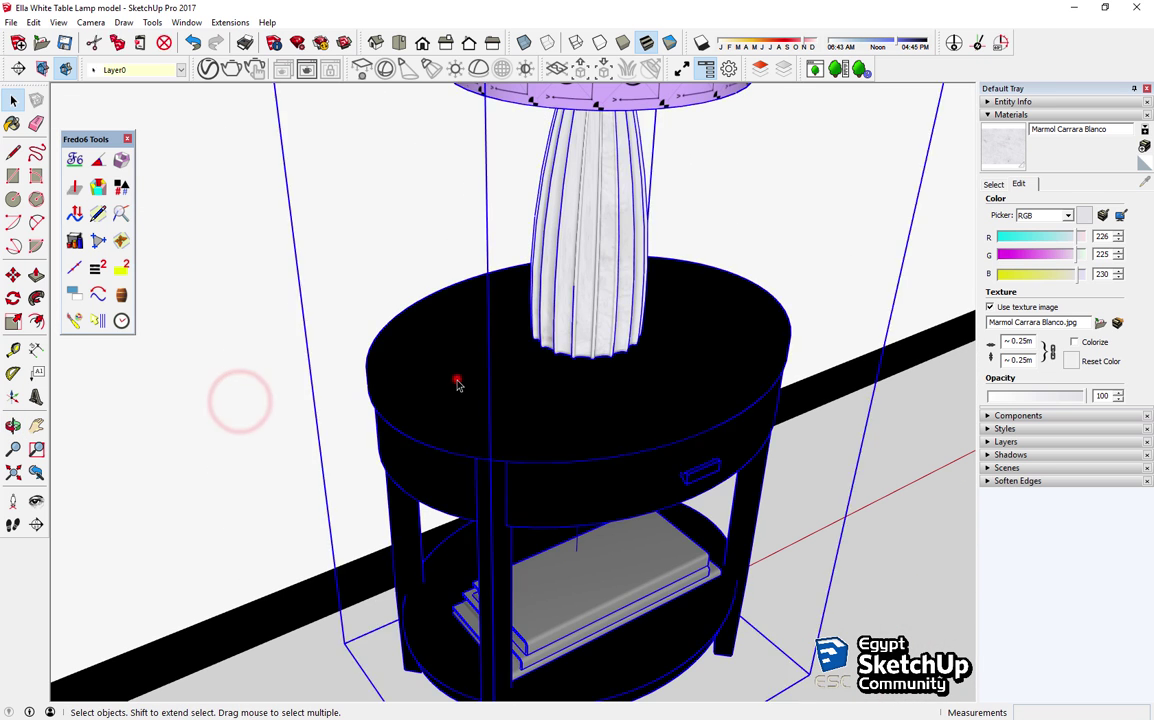
{"action": "double_click", "coordinate": [457, 381]}
{"action": "left_click", "coordinate": [457, 381]}
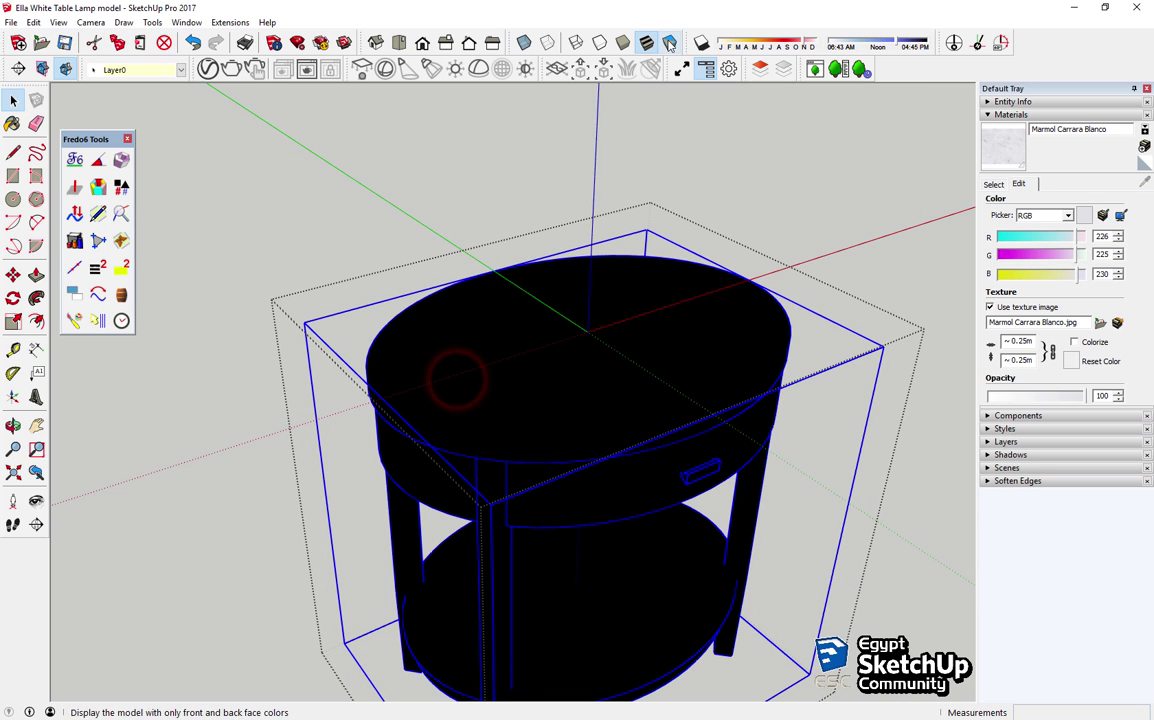
Step: Open the V-Ray Asset Editor with its material library expanded, and open render2q.jpg
{"action": "left_click", "coordinate": [208, 68]}
{"action": "left_click_drag", "start_coordinate": [770, 97], "coordinate": [303, 121]}
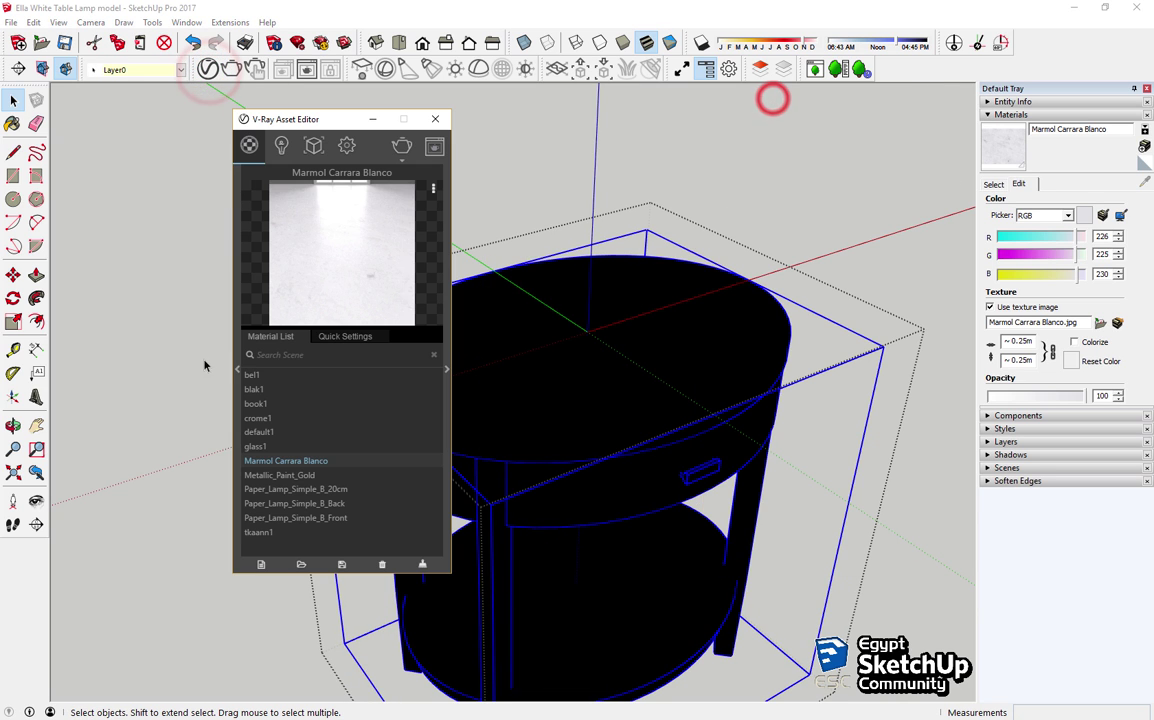
{"action": "left_click", "coordinate": [236, 371]}
{"action": "left_click_drag", "start_coordinate": [55, 110], "coordinate": [180, 116]}
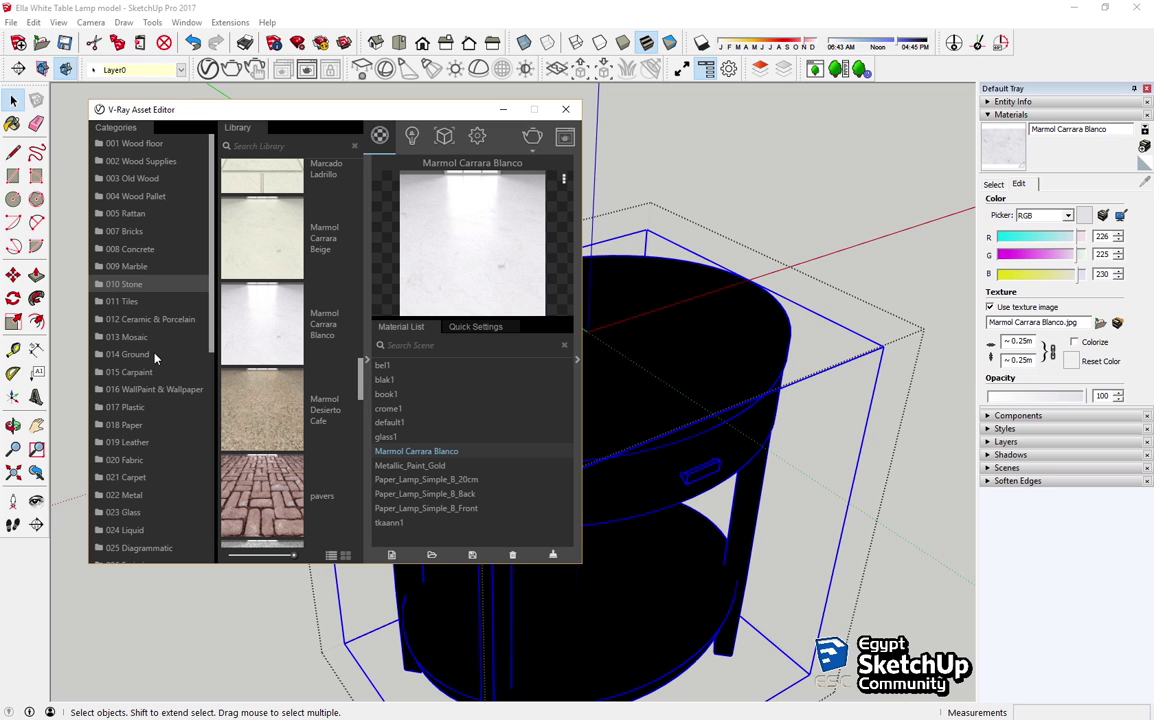
{"action": "left_click", "coordinate": [566, 706]}
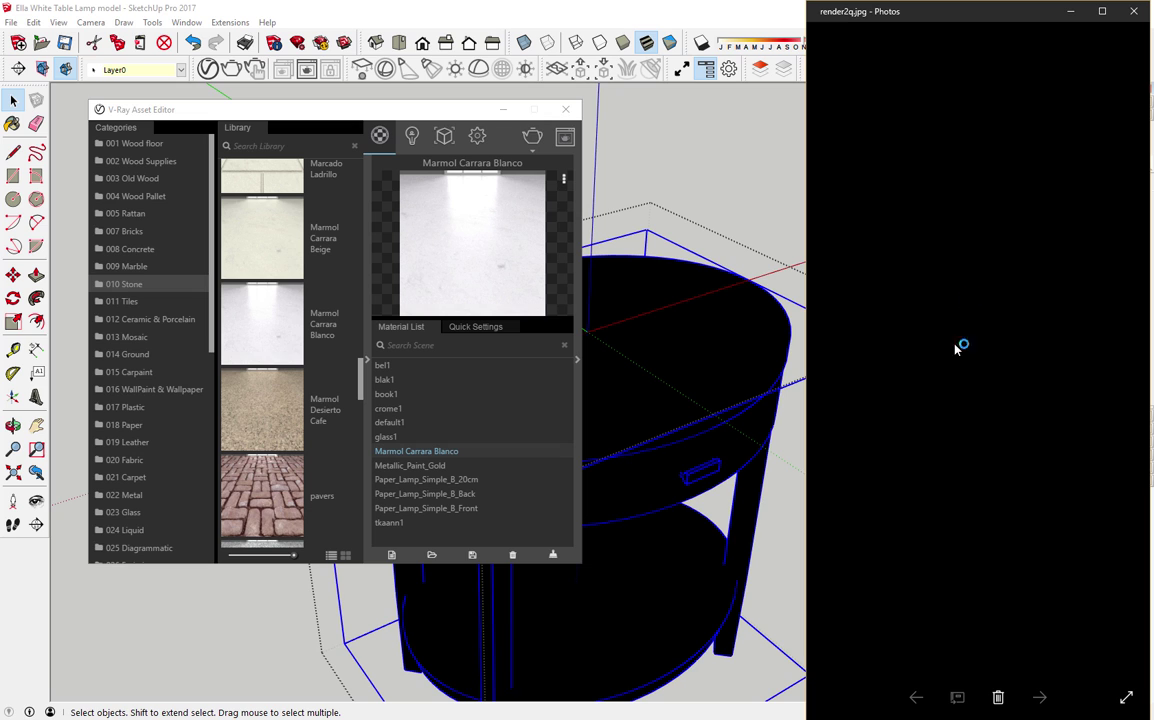
Step: Compare render1q.jpg and render2q.jpg, zooming into render2q.jpg's dark wooden side table
{"action": "left_click", "coordinate": [916, 697]}
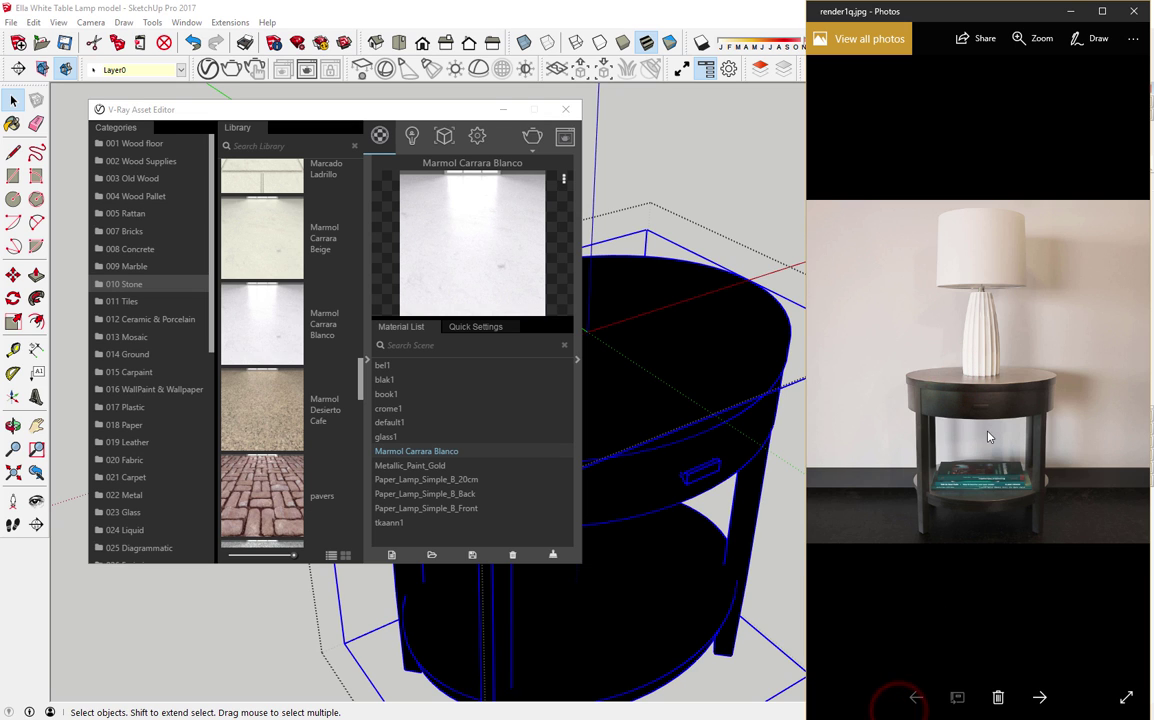
{"action": "left_click", "coordinate": [1040, 697]}
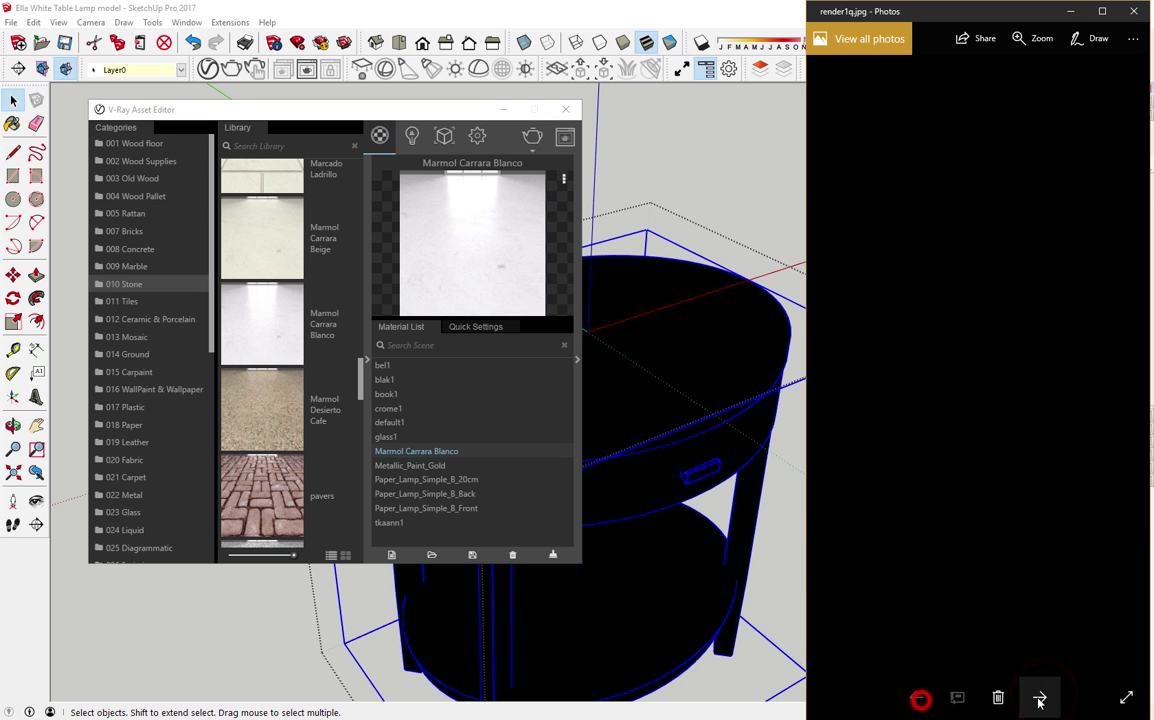
{"action": "scroll", "coordinate": [990, 420], "scroll_direction": "up", "scroll_amount": 4}
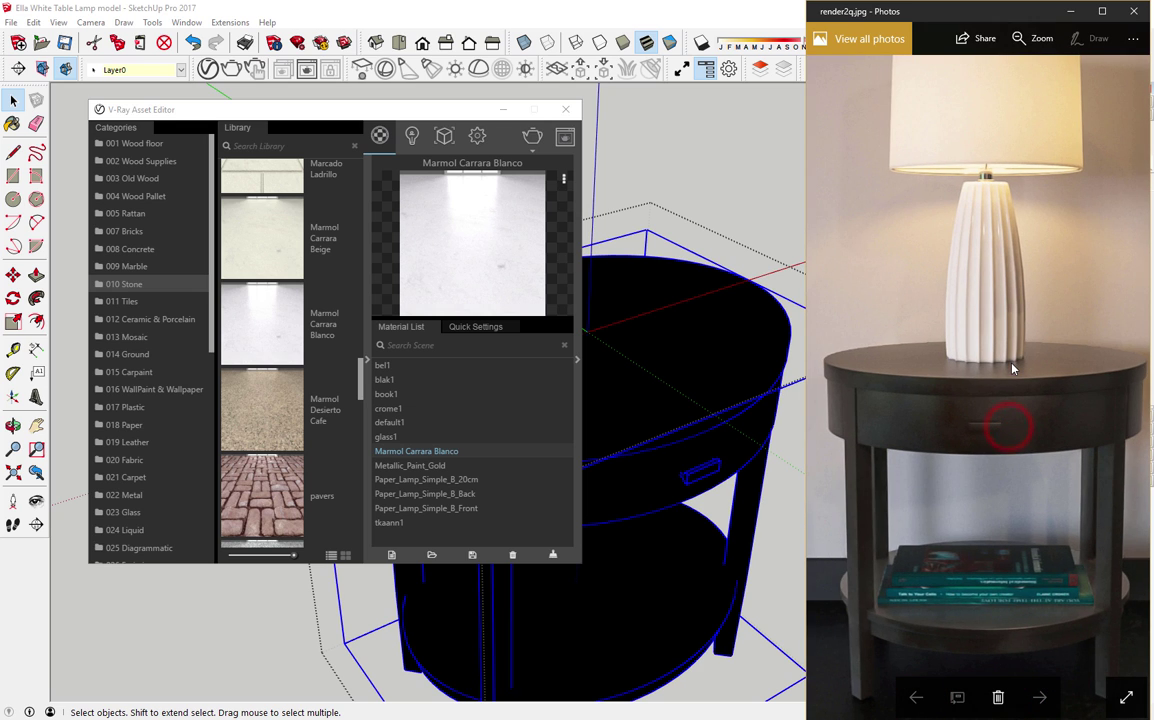
{"action": "left_click_drag", "start_coordinate": [995, 354], "coordinate": [998, 347]}
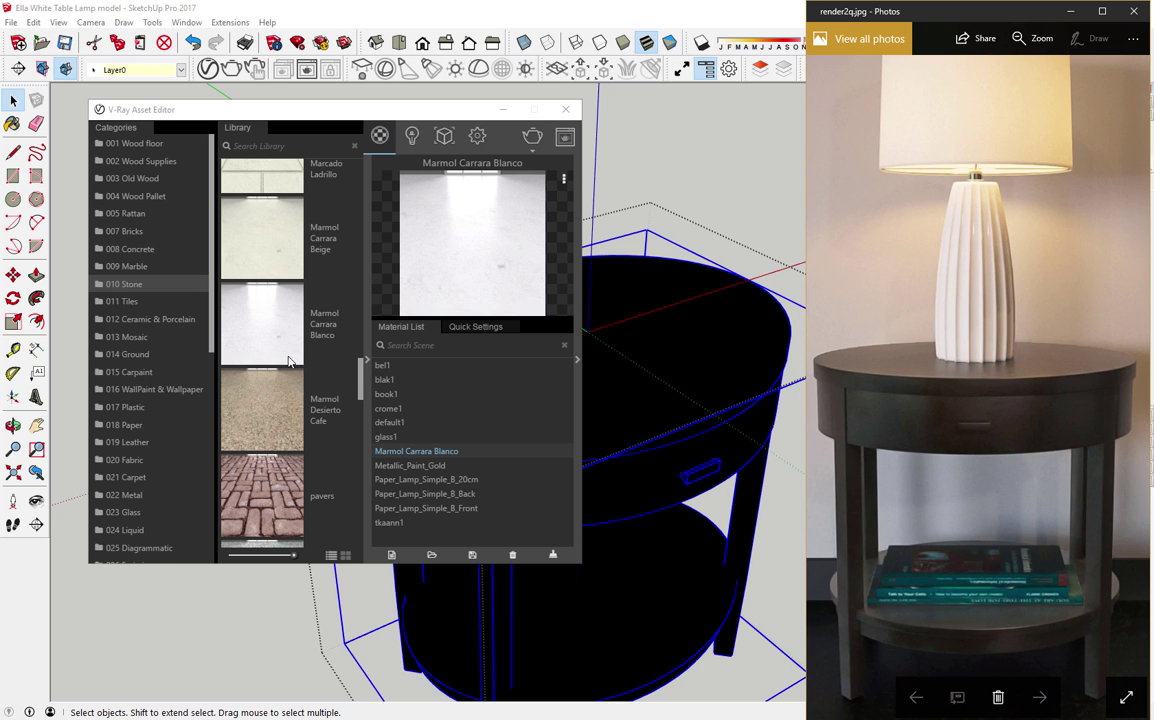
{"action": "left_click", "coordinate": [145, 165]}
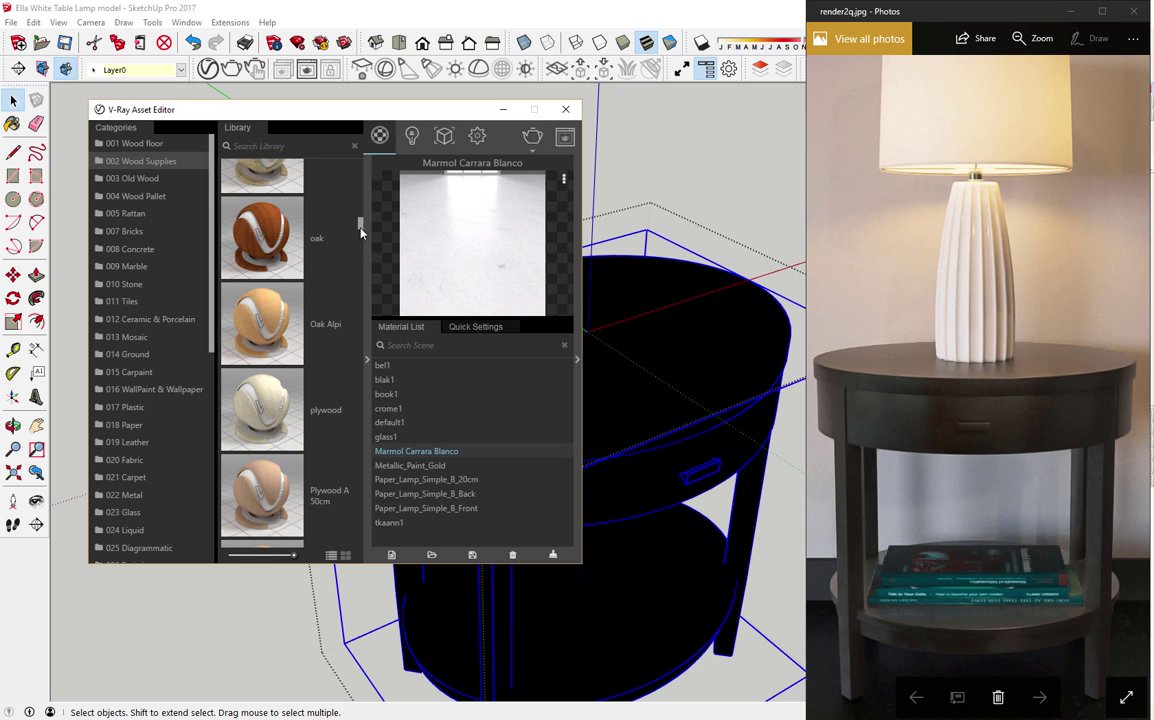
Step: Drag test#19 and Wood 58 from 002 Wood Supplies into the scene Material List
{"action": "mouse_move", "coordinate": [361, 220]}
{"action": "left_mouse_down"}
{"action": "mouse_move", "coordinate": [367, 155]}
{"action": "mouse_move", "coordinate": [378, 267]}
{"action": "left_mouse_up"}
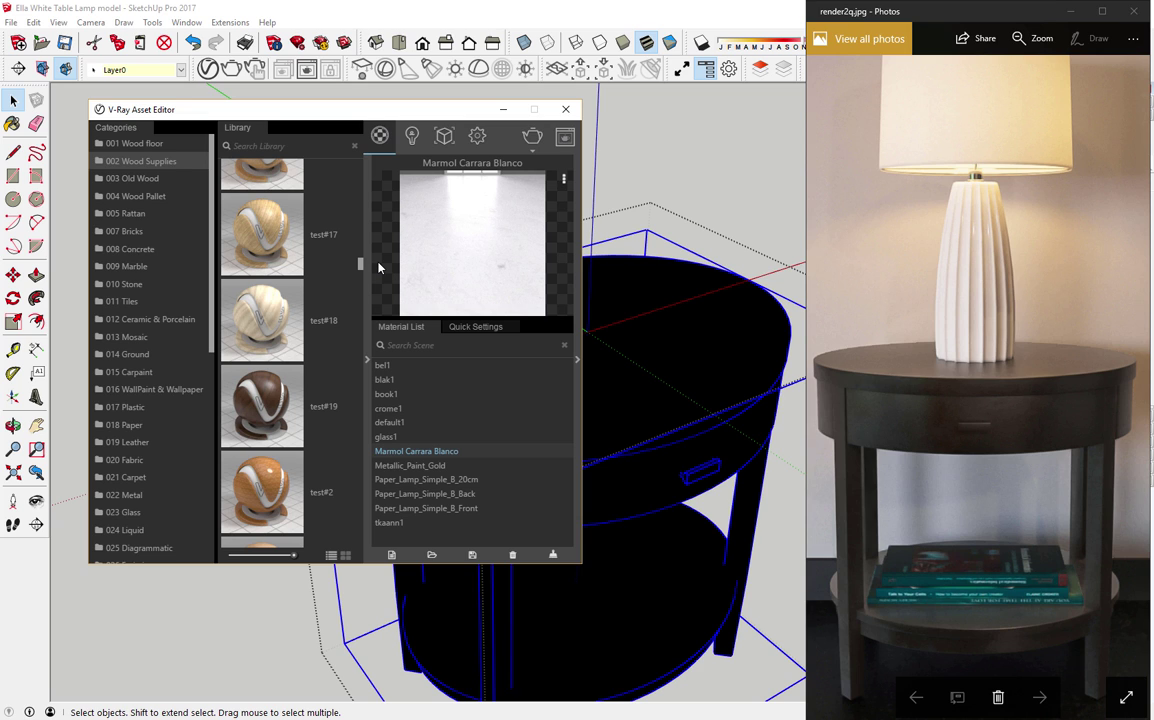
{"action": "left_click_drag", "start_coordinate": [262, 405], "coordinate": [390, 472]}
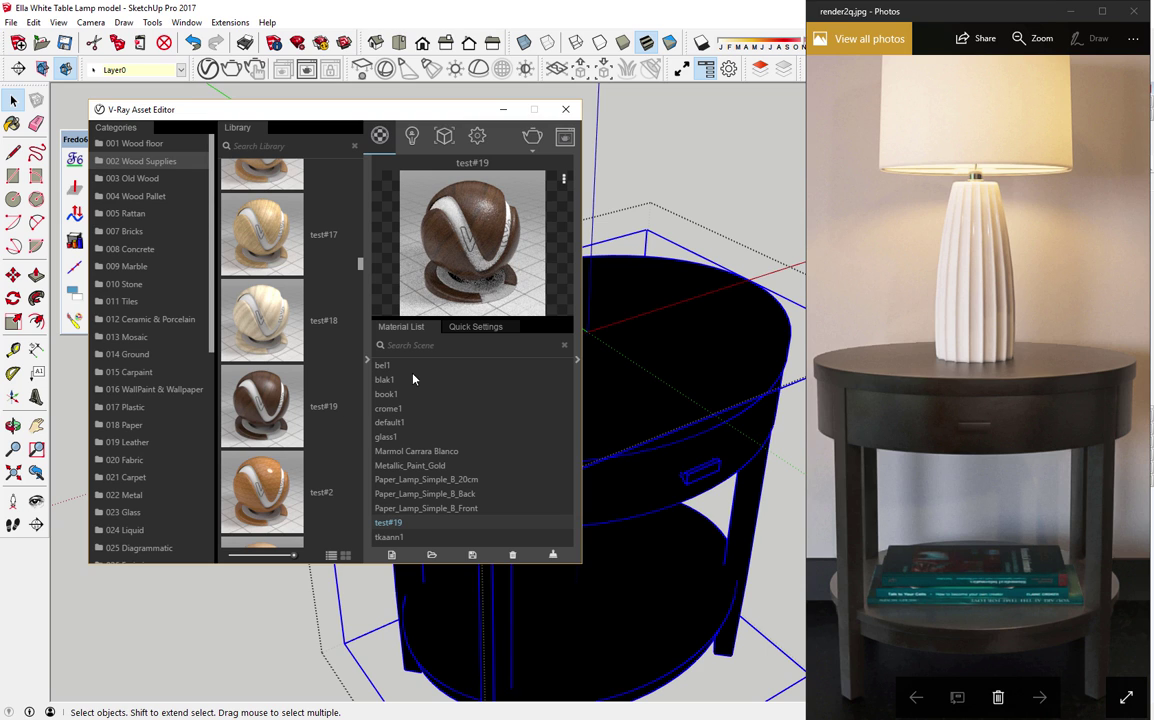
{"action": "scroll", "coordinate": [278, 377], "scroll_direction": "down", "scroll_amount": 5}
{"action": "scroll", "coordinate": [283, 369], "scroll_direction": "down", "scroll_amount": 5}
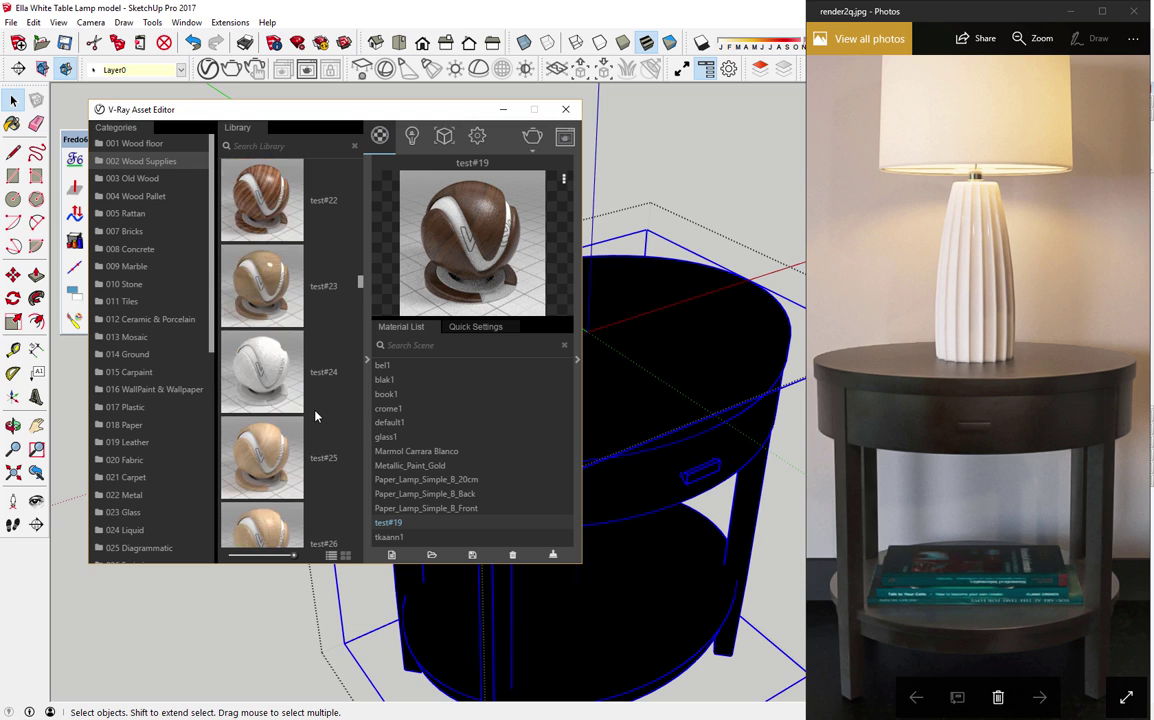
{"action": "scroll", "coordinate": [284, 370], "scroll_direction": "down", "scroll_amount": 5}
{"action": "scroll", "coordinate": [284, 370], "scroll_direction": "down", "scroll_amount": 3}
{"action": "mouse_move", "coordinate": [358, 311]}
{"action": "left_mouse_down"}
{"action": "mouse_move", "coordinate": [357, 458]}
{"action": "mouse_move", "coordinate": [339, 530]}
{"action": "left_mouse_up"}
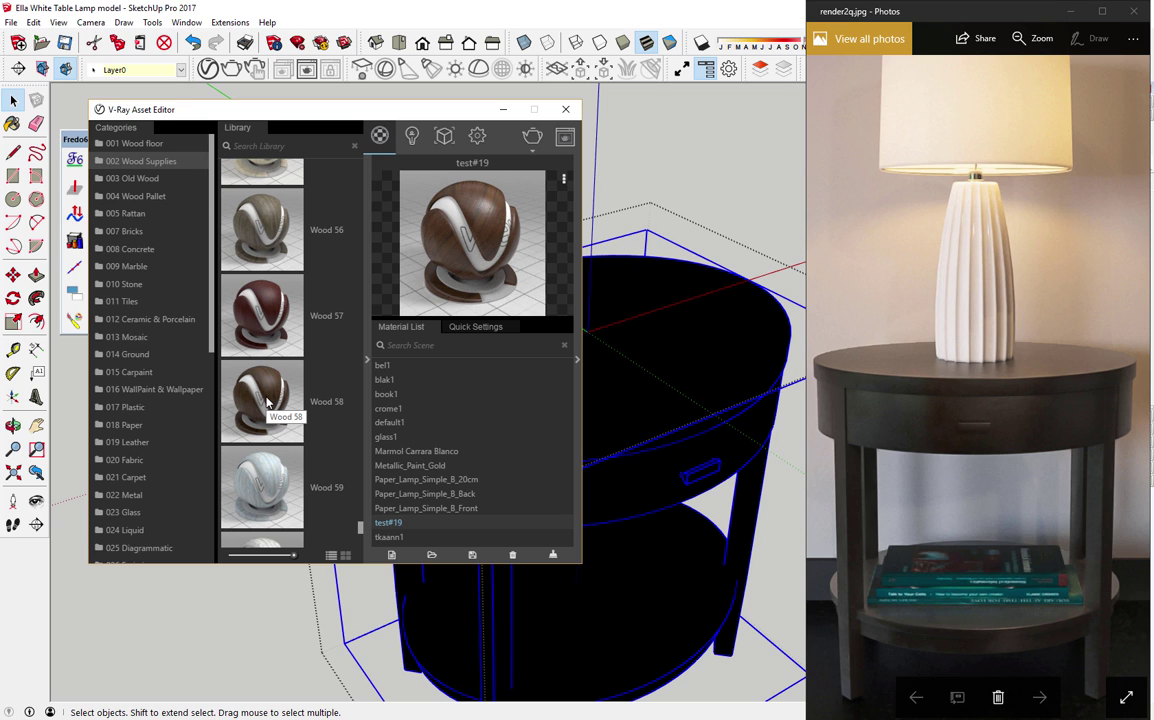
{"action": "left_click_drag", "start_coordinate": [262, 400], "coordinate": [477, 525]}
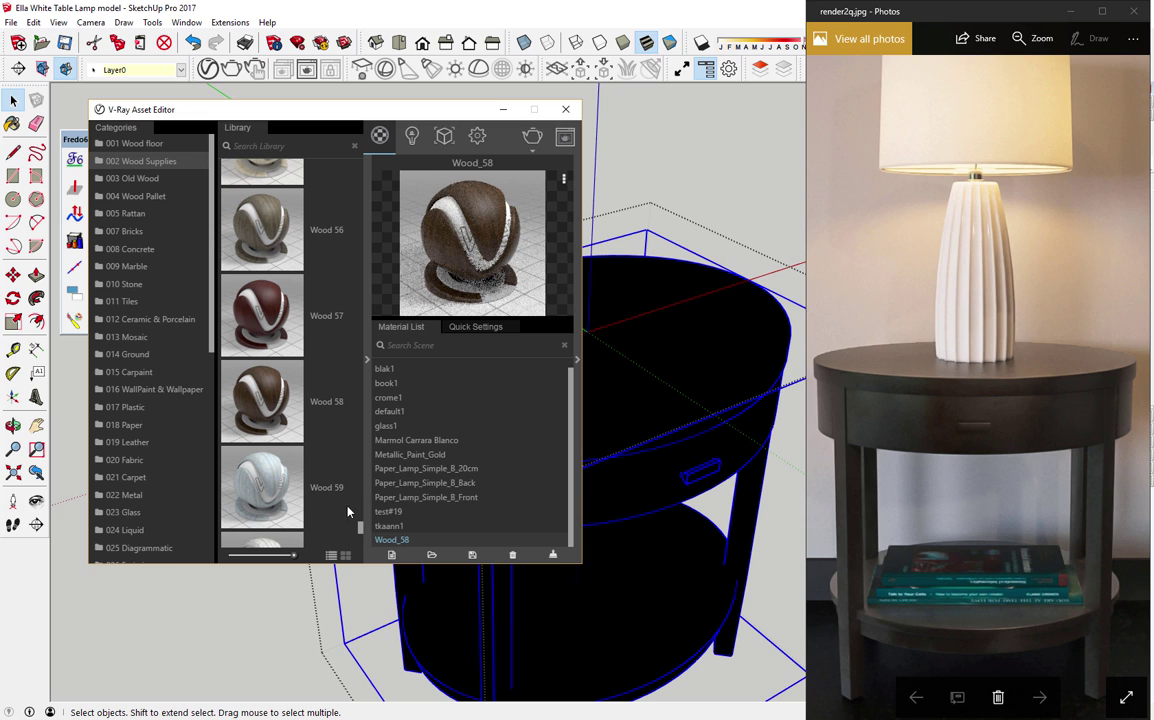
{"action": "left_click_drag", "start_coordinate": [360, 527], "coordinate": [366, 160]}
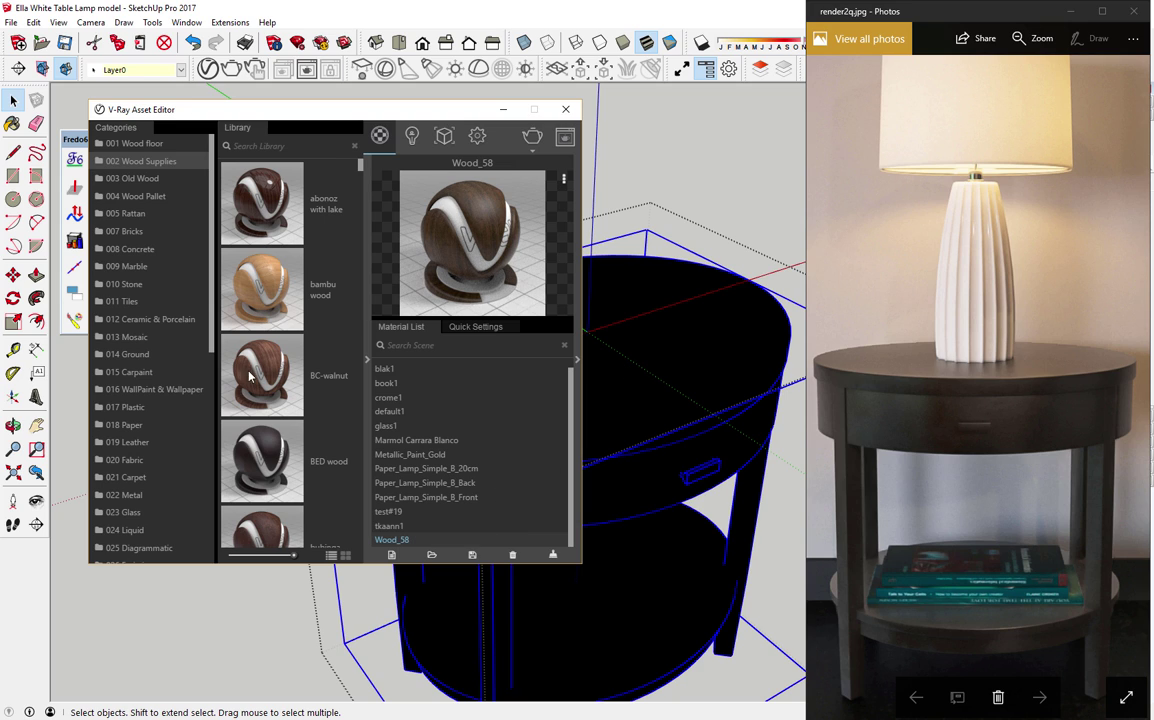
Step: Collapse the V-Ray library and paint the tabletop rim with Wood_58 using ThruPaint
{"action": "left_click", "coordinate": [742, 16]}
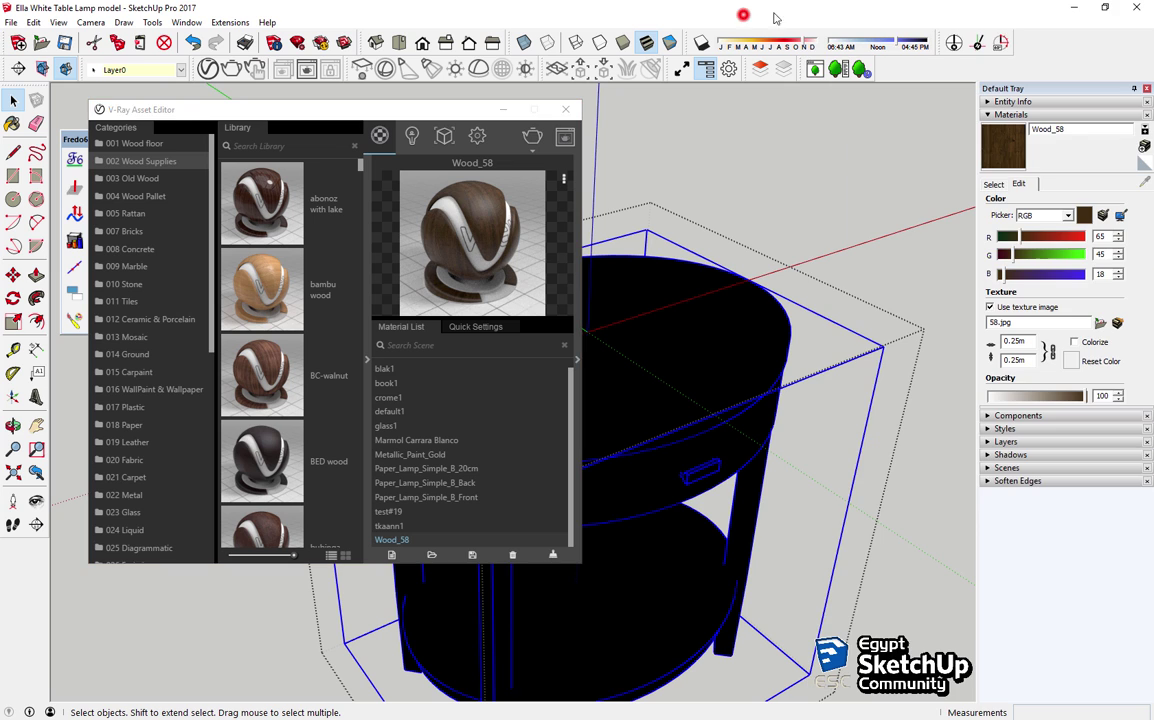
{"action": "left_click", "coordinate": [366, 360]}
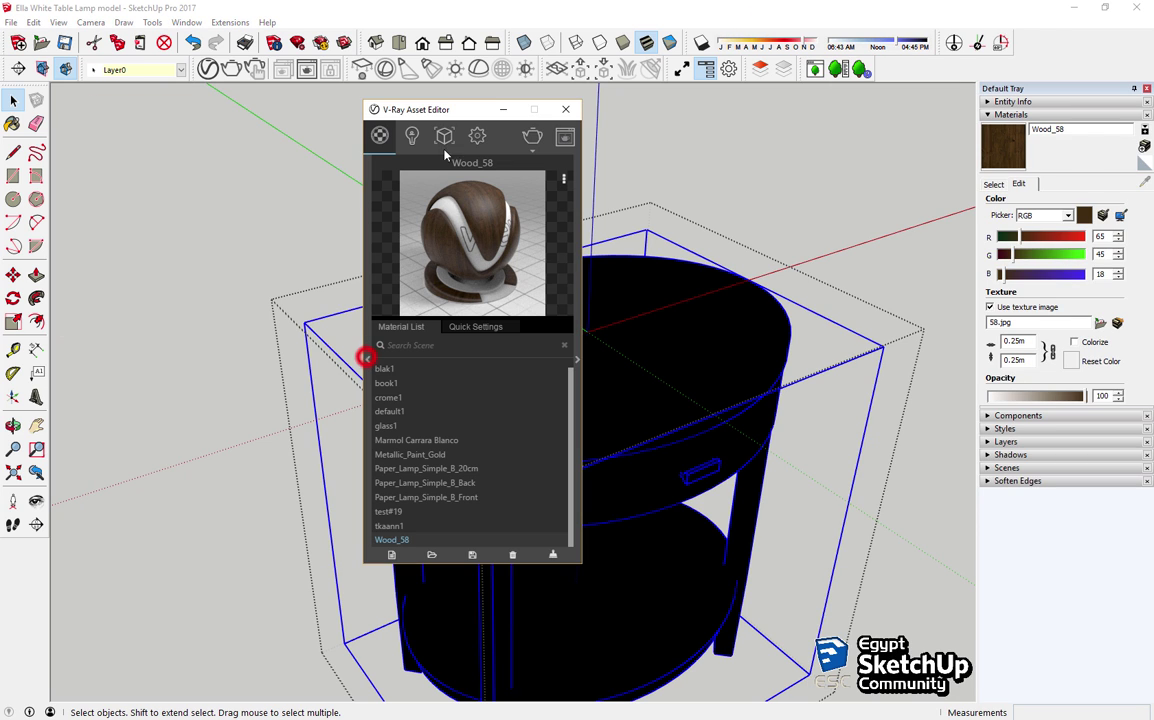
{"action": "left_click_drag", "start_coordinate": [457, 110], "coordinate": [235, 112]}
{"action": "double_click", "coordinate": [572, 383]}
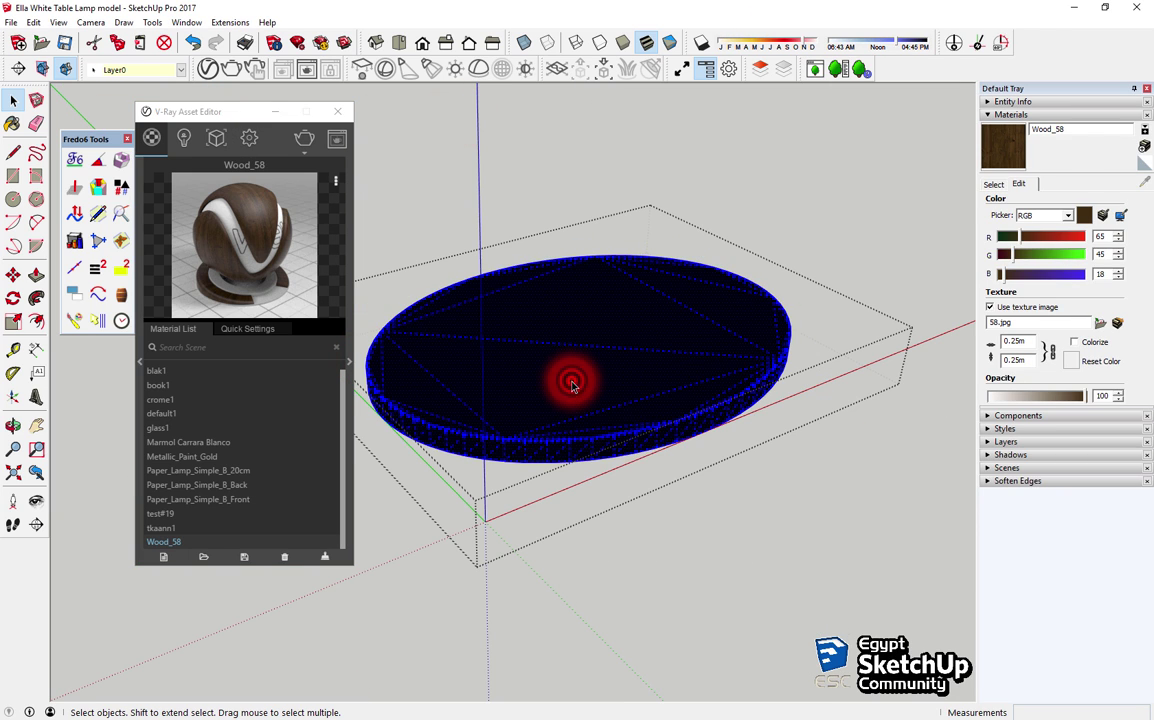
{"action": "left_click", "coordinate": [74, 319]}
{"action": "mouse_move", "coordinate": [657, 429]}
{"action": "middle_mouse_down"}
{"action": "mouse_move", "coordinate": [481, 344]}
{"action": "mouse_move", "coordinate": [680, 401]}
{"action": "middle_mouse_up"}
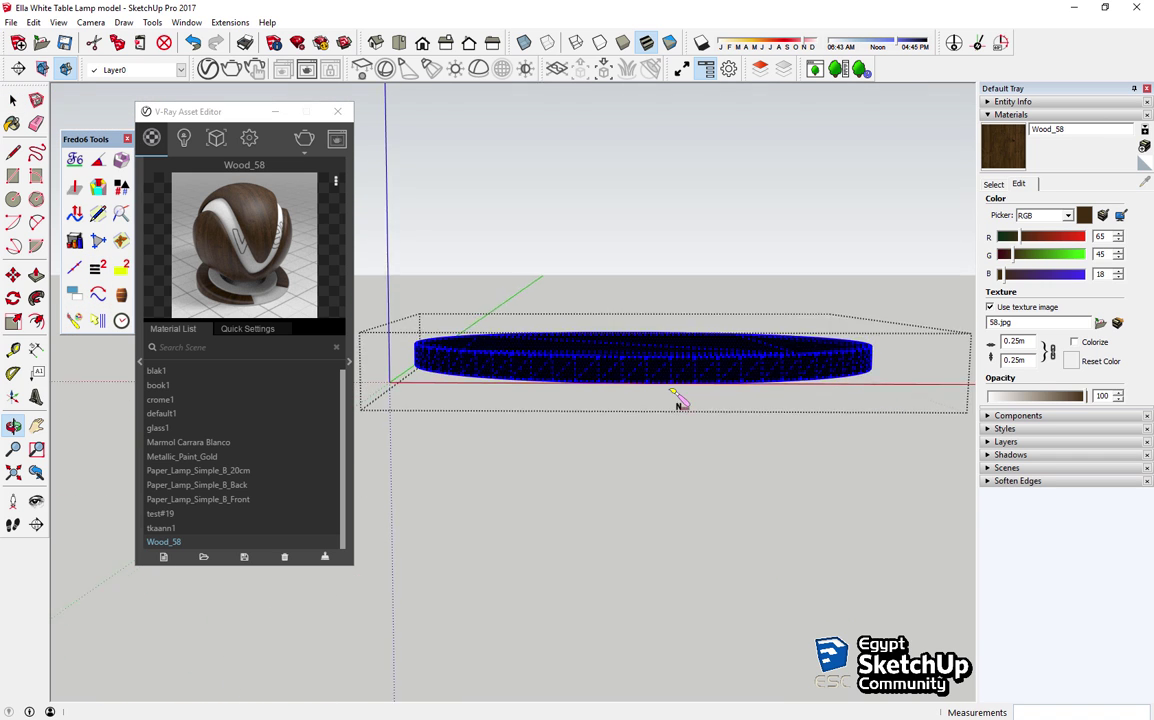
{"action": "scroll", "coordinate": [660, 392], "scroll_direction": "up", "scroll_amount": 4}
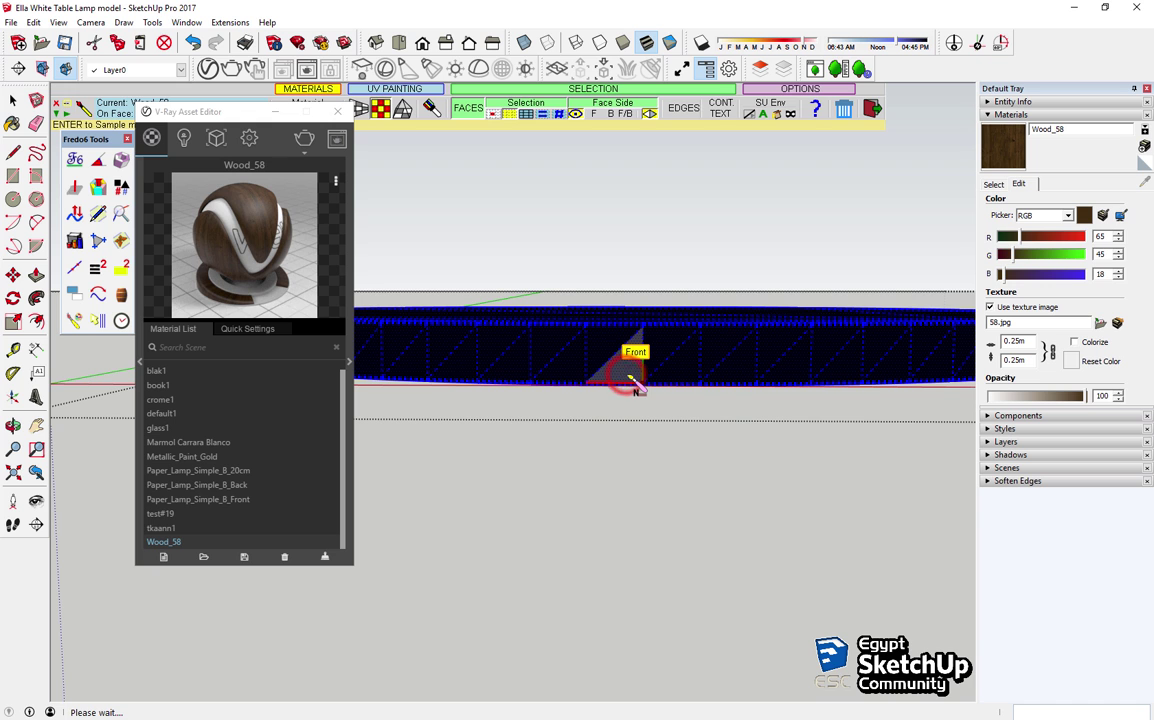
{"action": "left_click", "coordinate": [627, 292]}
Step: Orbit to inspect the Wood_58 tabletop, then pick test#19 and select the tabletop
{"action": "mouse_move", "coordinate": [627, 292]}
{"action": "middle_mouse_down"}
{"action": "mouse_move", "coordinate": [626, 386]}
{"action": "mouse_move", "coordinate": [643, 455]}
{"action": "mouse_move", "coordinate": [670, 237]}
{"action": "middle_mouse_up"}
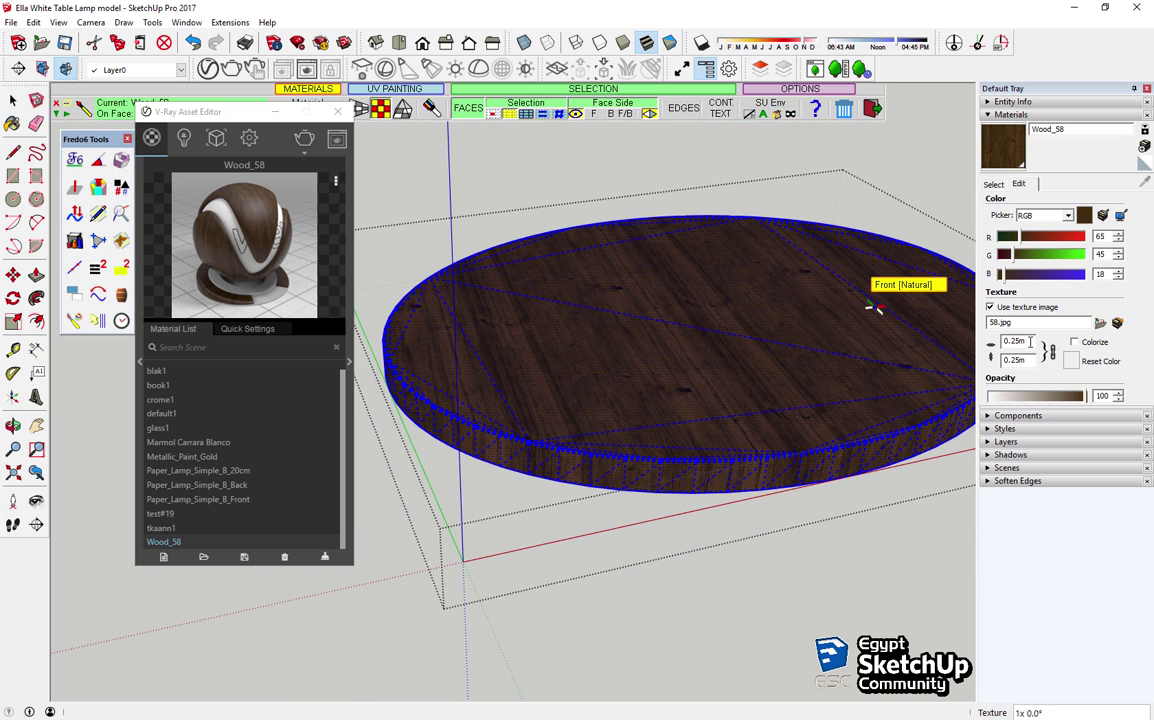
{"action": "mouse_move", "coordinate": [798, 391]}
{"action": "middle_mouse_down"}
{"action": "mouse_move", "coordinate": [739, 381]}
{"action": "mouse_move", "coordinate": [822, 416]}
{"action": "middle_mouse_up"}
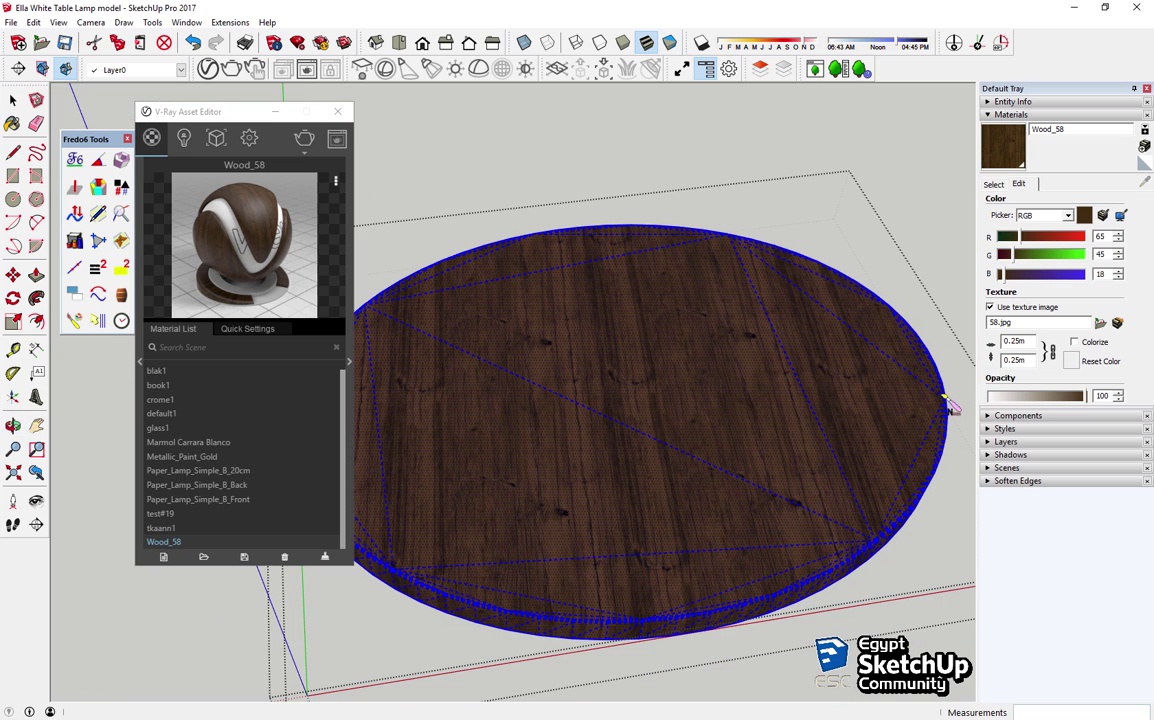
{"action": "scroll", "coordinate": [745, 386], "scroll_direction": "down", "scroll_amount": 3}
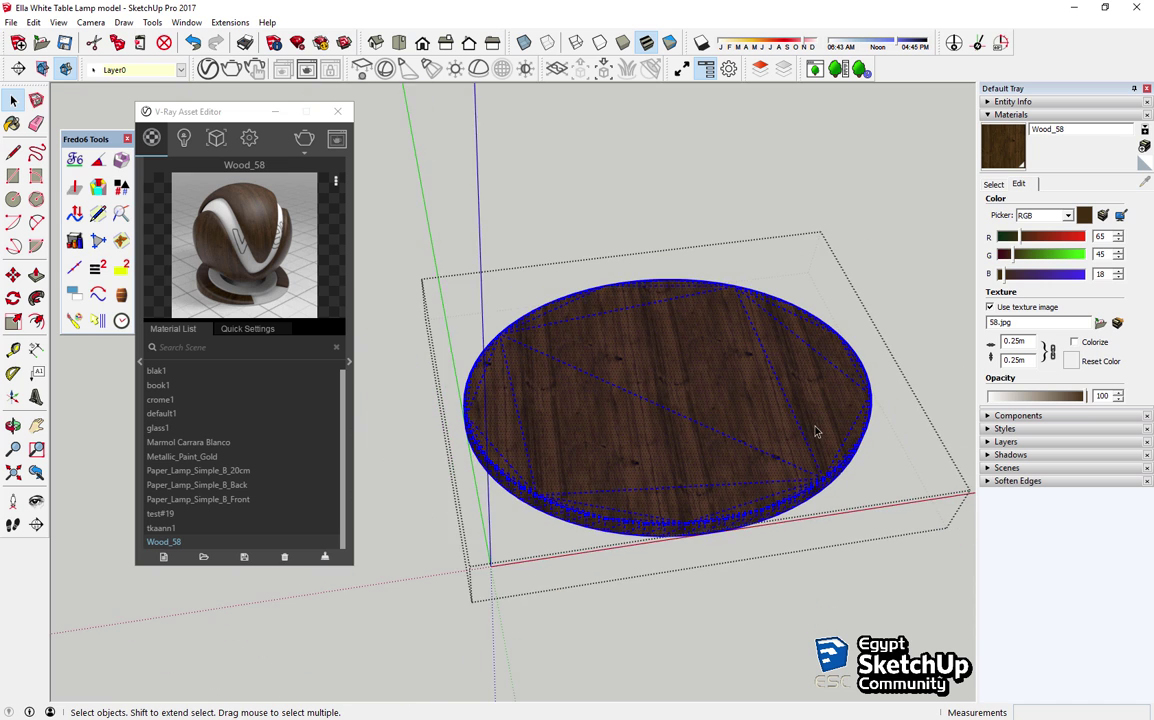
{"action": "middle_click_drag", "start_coordinate": [816, 430], "coordinate": [790, 436]}
{"action": "scroll", "coordinate": [745, 497], "scroll_direction": "up", "scroll_amount": 2}
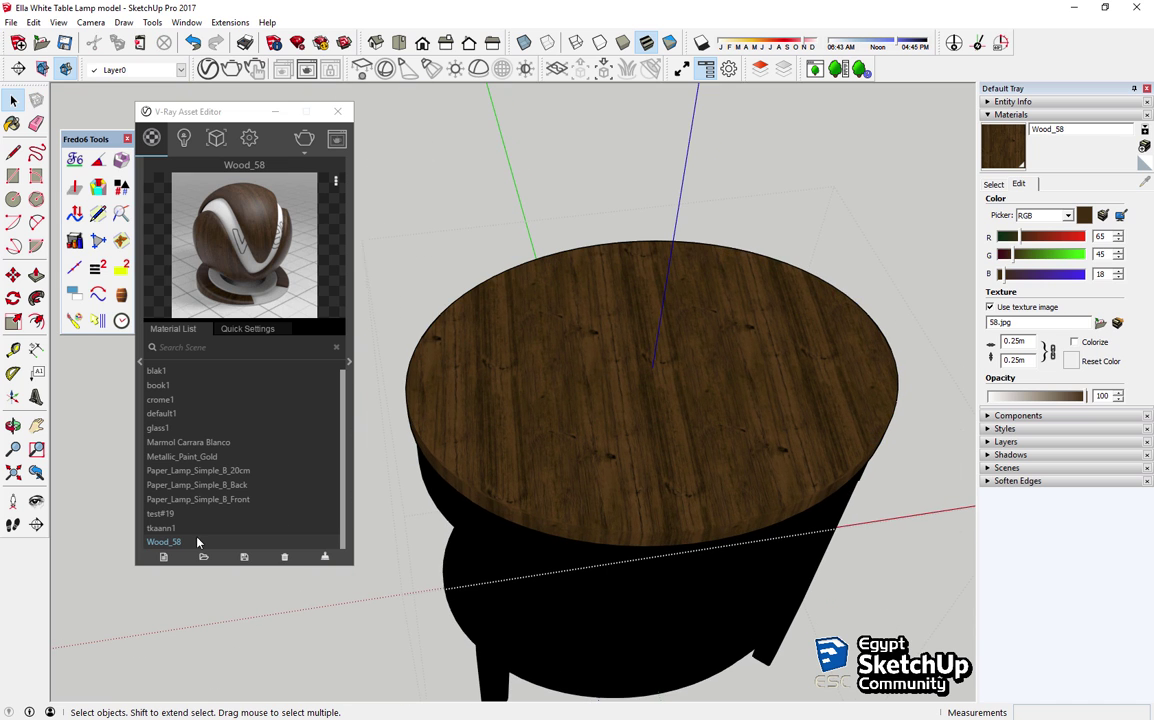
{"action": "left_click", "coordinate": [160, 513]}
{"action": "left_click", "coordinate": [610, 515]}
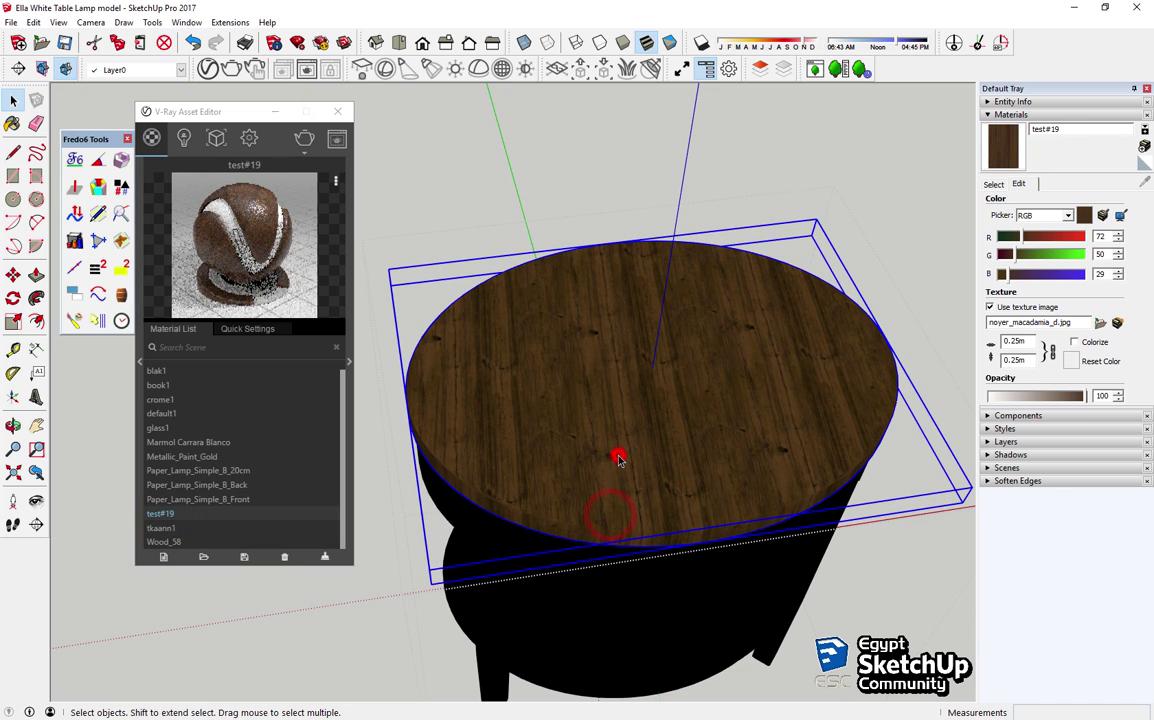
Step: Paint all of the tabletop's geometry with test#19 using ThruPaint, orbiting to check the rim
{"action": "double_click", "coordinate": [618, 458]}
{"action": "triple_click", "coordinate": [631, 462]}
{"action": "left_click", "coordinate": [75, 322]}
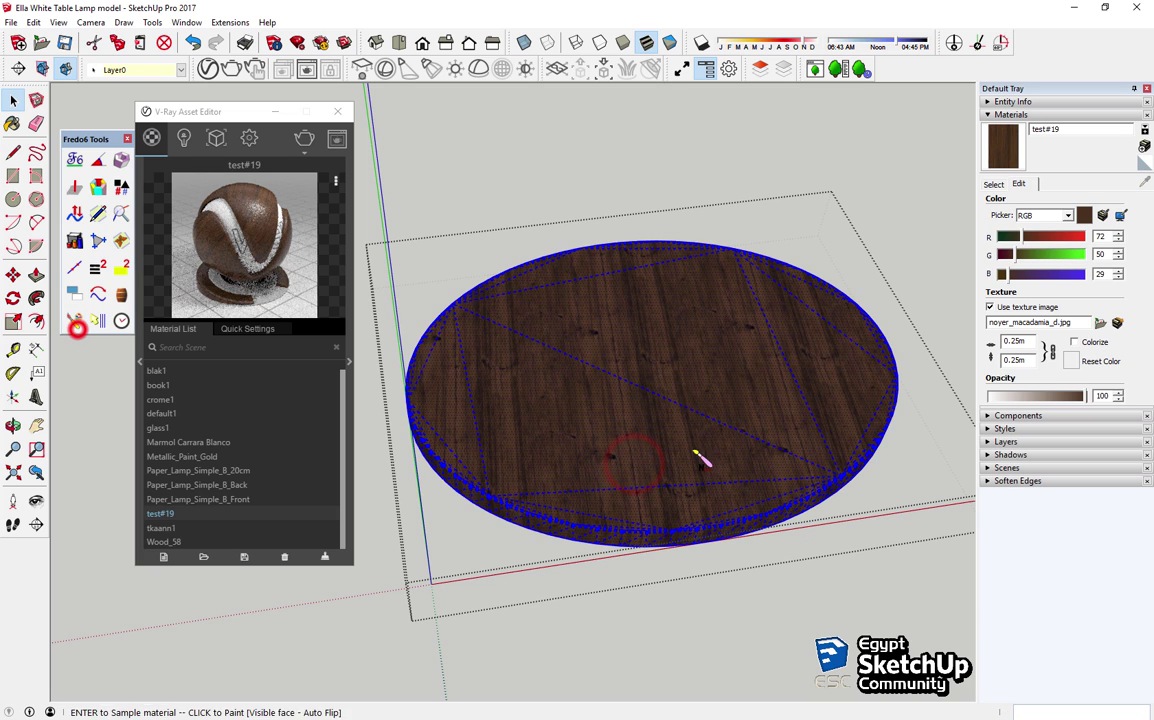
{"action": "middle_click_drag", "start_coordinate": [700, 458], "coordinate": [623, 250]}
{"action": "scroll", "coordinate": [610, 235], "scroll_direction": "up", "scroll_amount": 2}
{"action": "scroll", "coordinate": [620, 240], "scroll_direction": "up", "scroll_amount": 2}
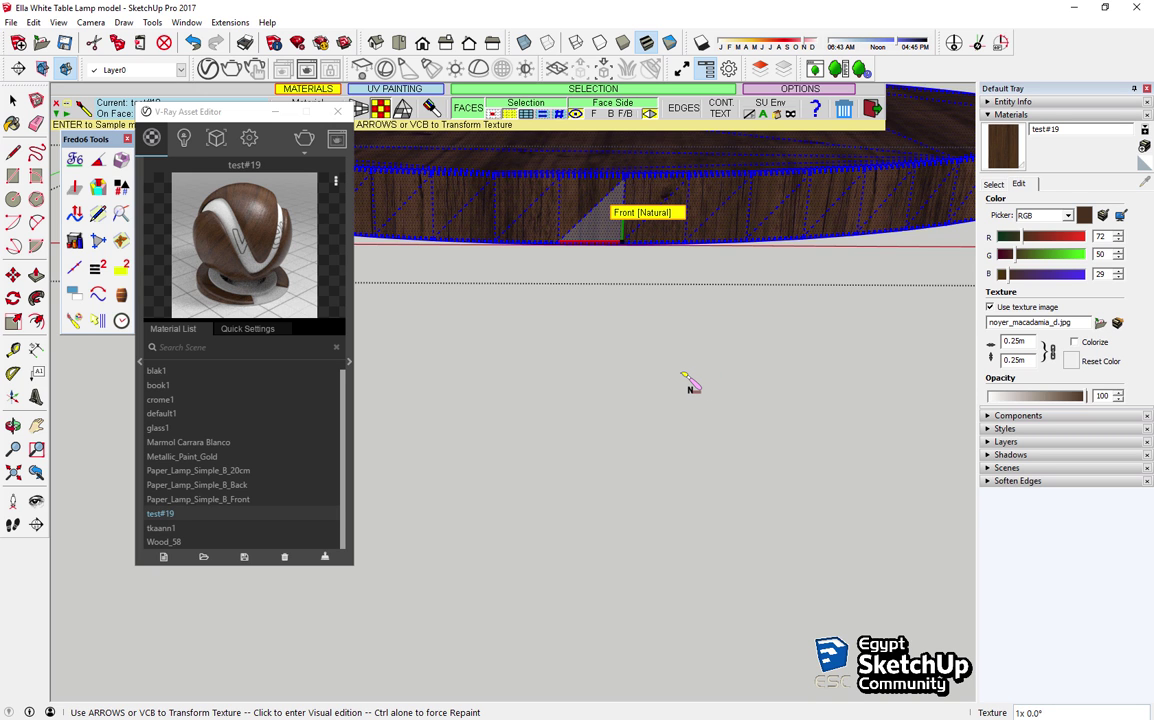
{"action": "mouse_move", "coordinate": [598, 458]}
{"action": "middle_mouse_down"}
{"action": "mouse_move", "coordinate": [613, 381]}
{"action": "mouse_move", "coordinate": [631, 515]}
{"action": "middle_mouse_up"}
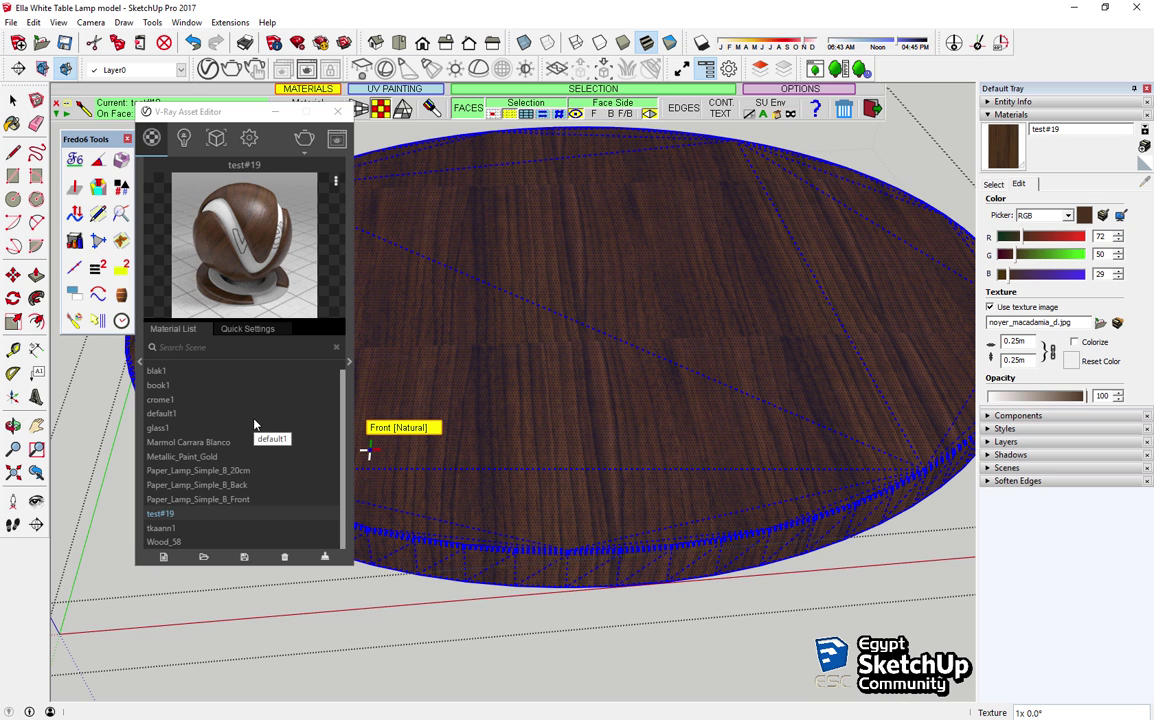
Step: Shift the Asset Editor right and expand its material library panel
{"action": "left_click_drag", "start_coordinate": [205, 112], "coordinate": [237, 111]}
{"action": "left_click", "coordinate": [251, 361]}
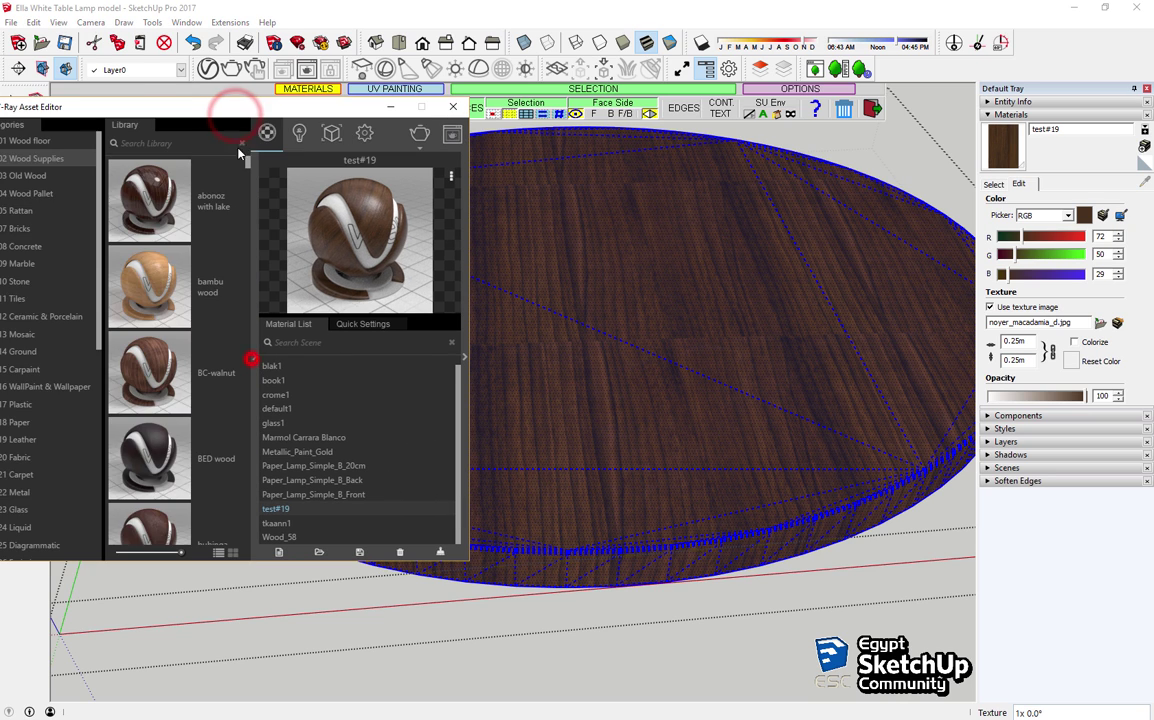
{"action": "scroll", "coordinate": [119, 257], "scroll_direction": "down", "scroll_amount": 5}
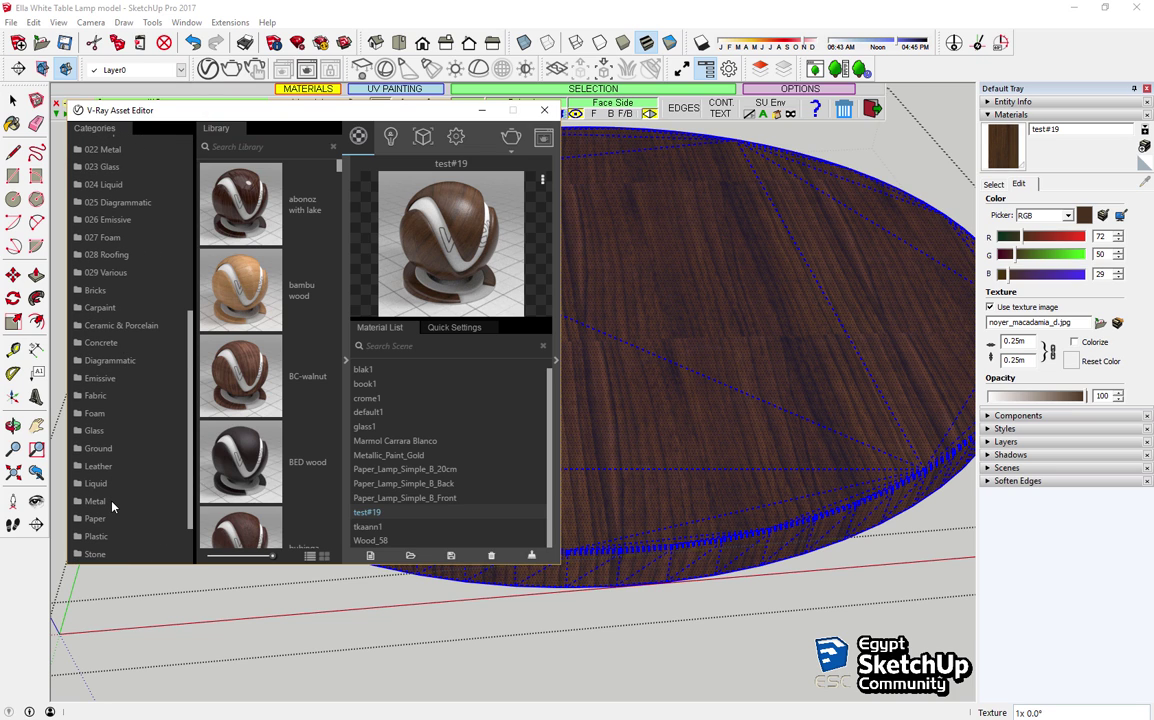
Step: Browse the Wood & Laminate library thumbnails, then close the Asset Editor
{"action": "scroll", "coordinate": [110, 505], "scroll_direction": "down", "scroll_amount": 2}
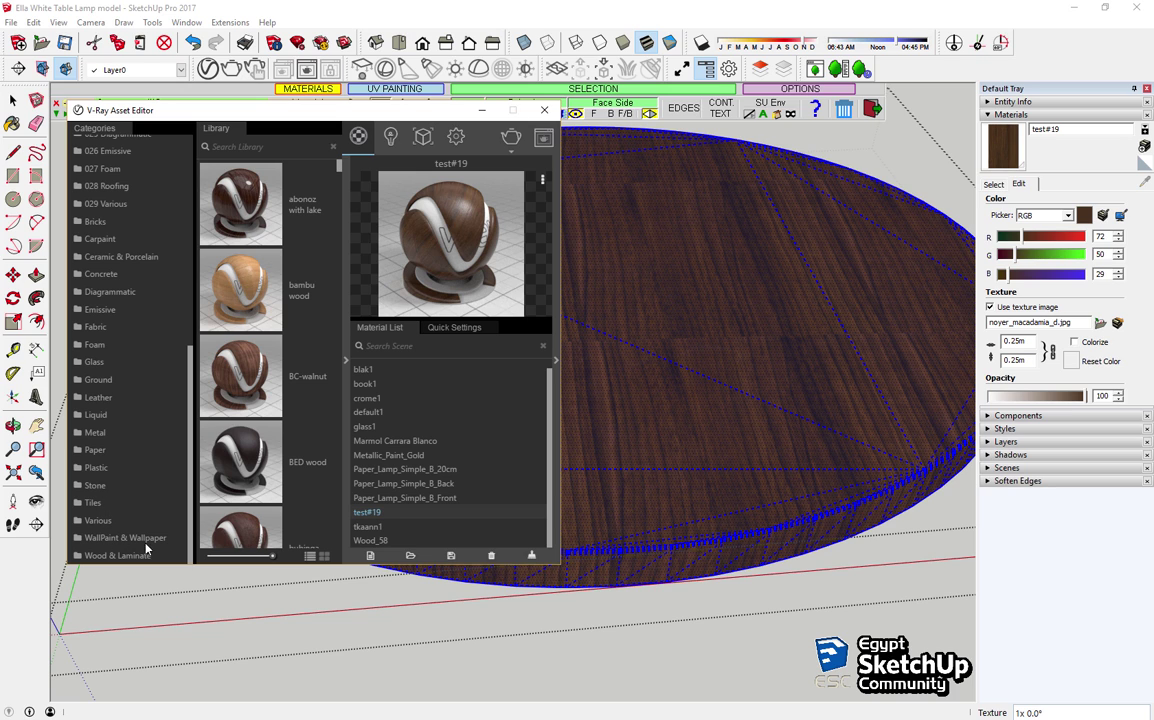
{"action": "left_click", "coordinate": [138, 553]}
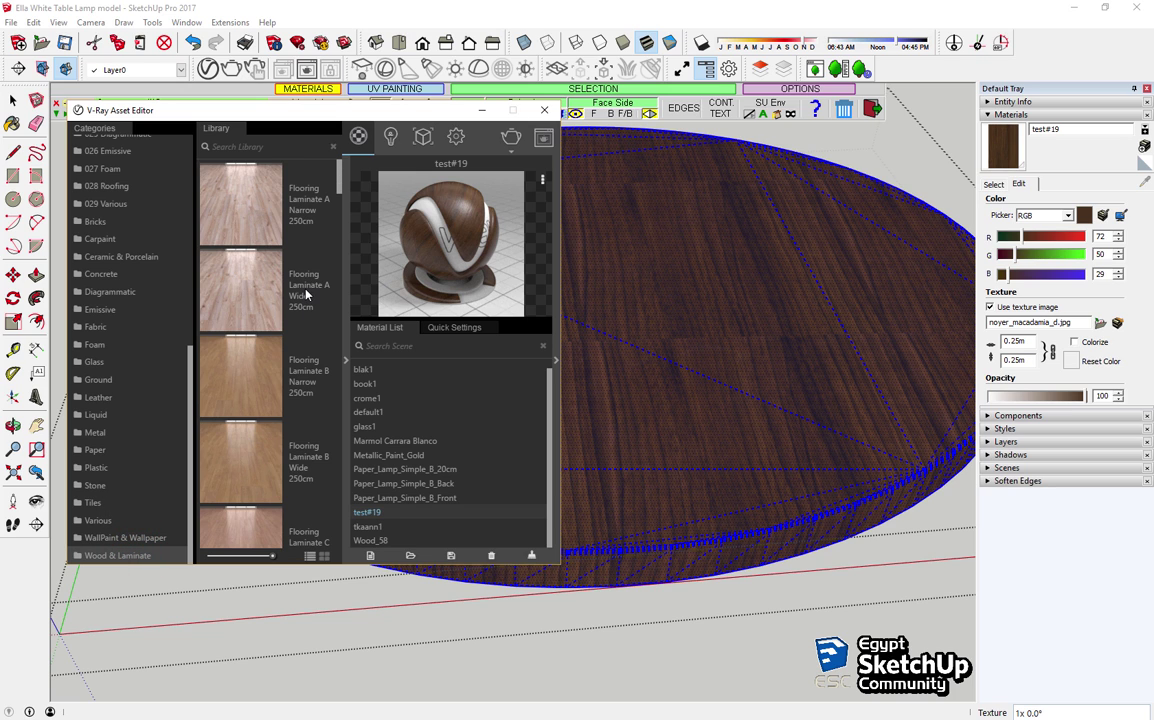
{"action": "mouse_move", "coordinate": [338, 185]}
{"action": "left_mouse_down"}
{"action": "mouse_move", "coordinate": [349, 345]}
{"action": "mouse_move", "coordinate": [337, 533]}
{"action": "mouse_move", "coordinate": [346, 330]}
{"action": "left_mouse_up"}
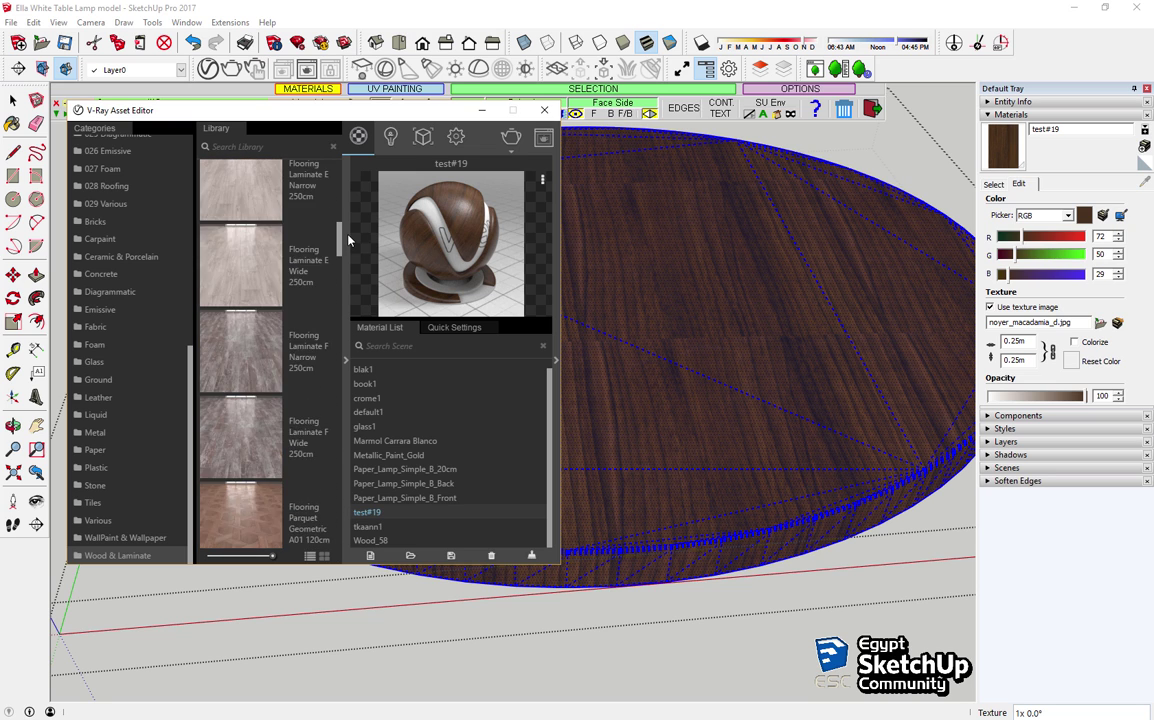
{"action": "left_click_drag", "start_coordinate": [346, 330], "coordinate": [349, 190]}
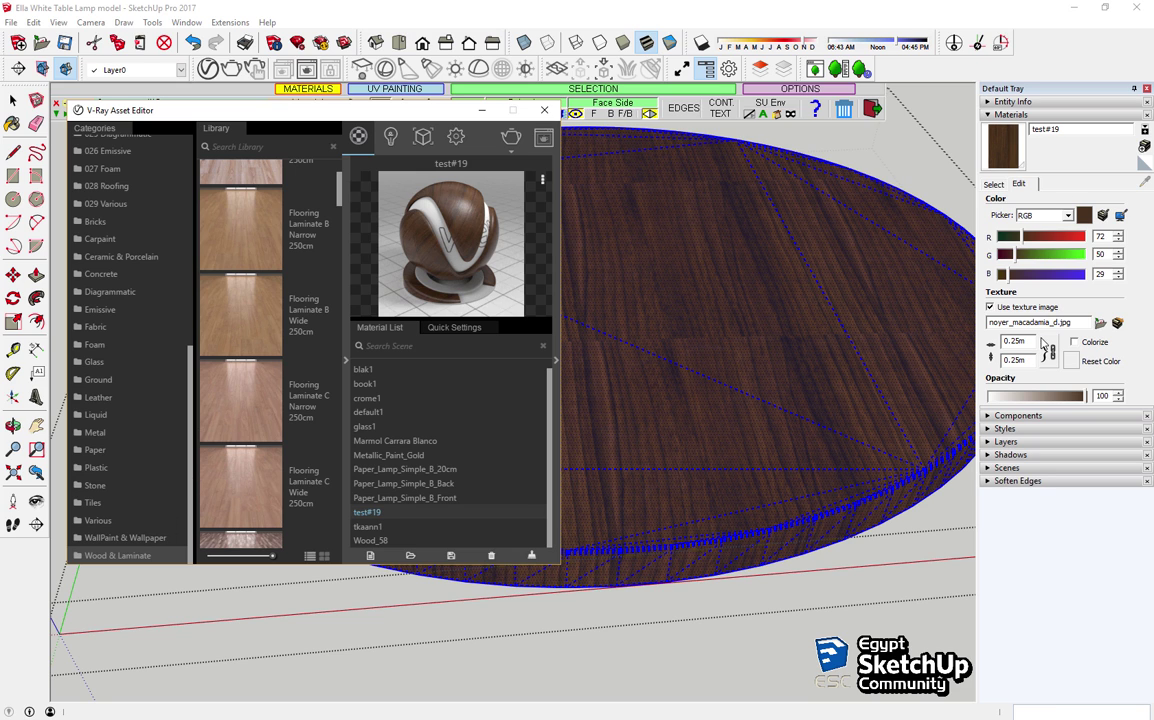
{"action": "left_click", "coordinate": [1035, 343]}
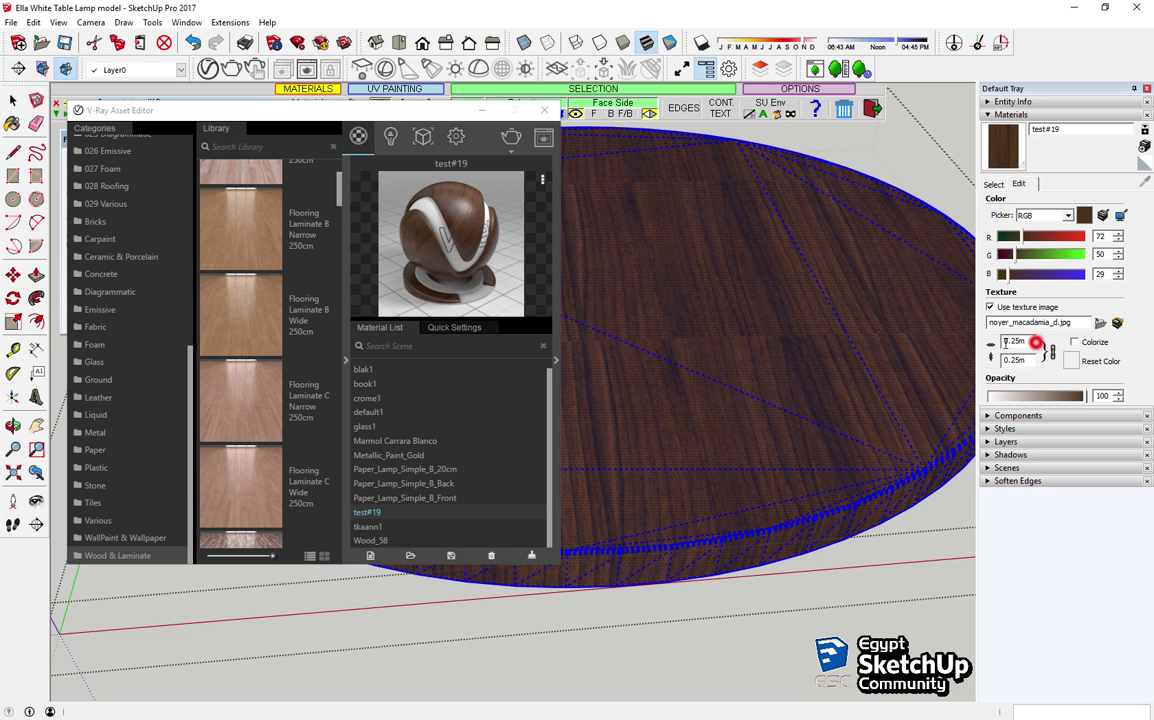
{"action": "left_click", "coordinate": [477, 113]}
Step: Paint the black table base with the test#19 wood texture using ThruPaint
{"action": "scroll", "coordinate": [530, 330], "scroll_direction": "down", "scroll_amount": 3}
{"action": "key", "text": "space"}
{"action": "key", "text": "Escape"}
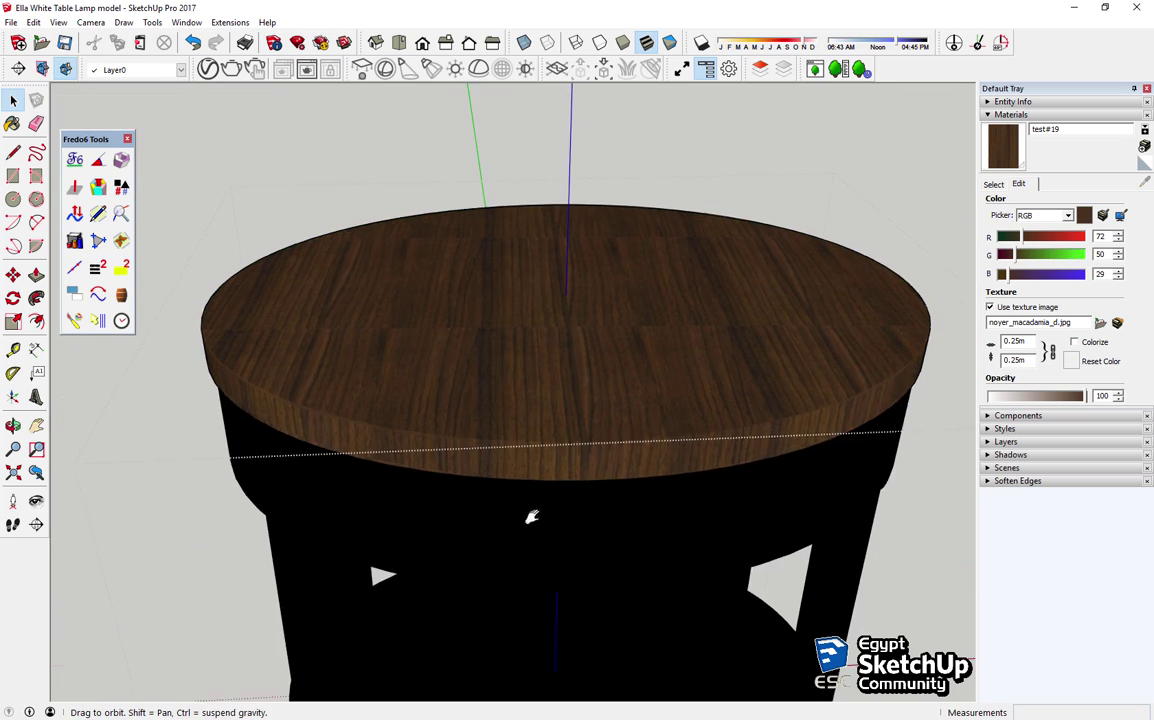
{"action": "left_click", "coordinate": [541, 404]}
{"action": "double_click", "coordinate": [541, 400]}
{"action": "triple_click", "coordinate": [543, 395]}
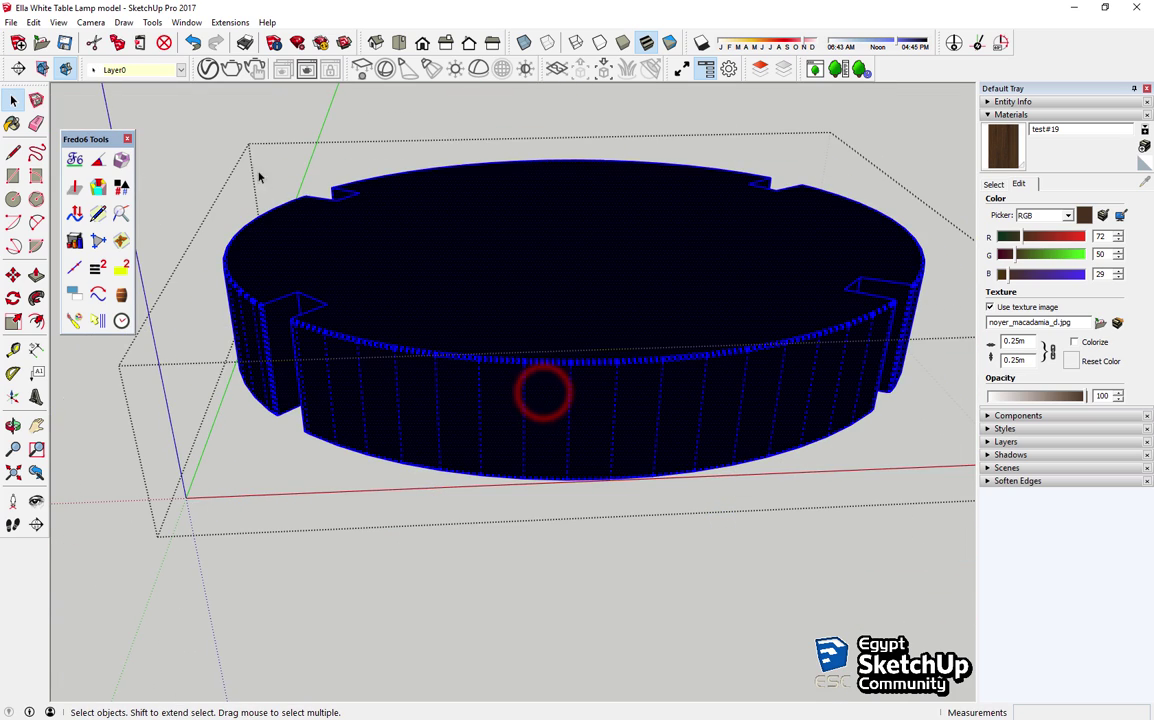
{"action": "left_click", "coordinate": [74, 320]}
{"action": "left_click", "coordinate": [605, 468]}
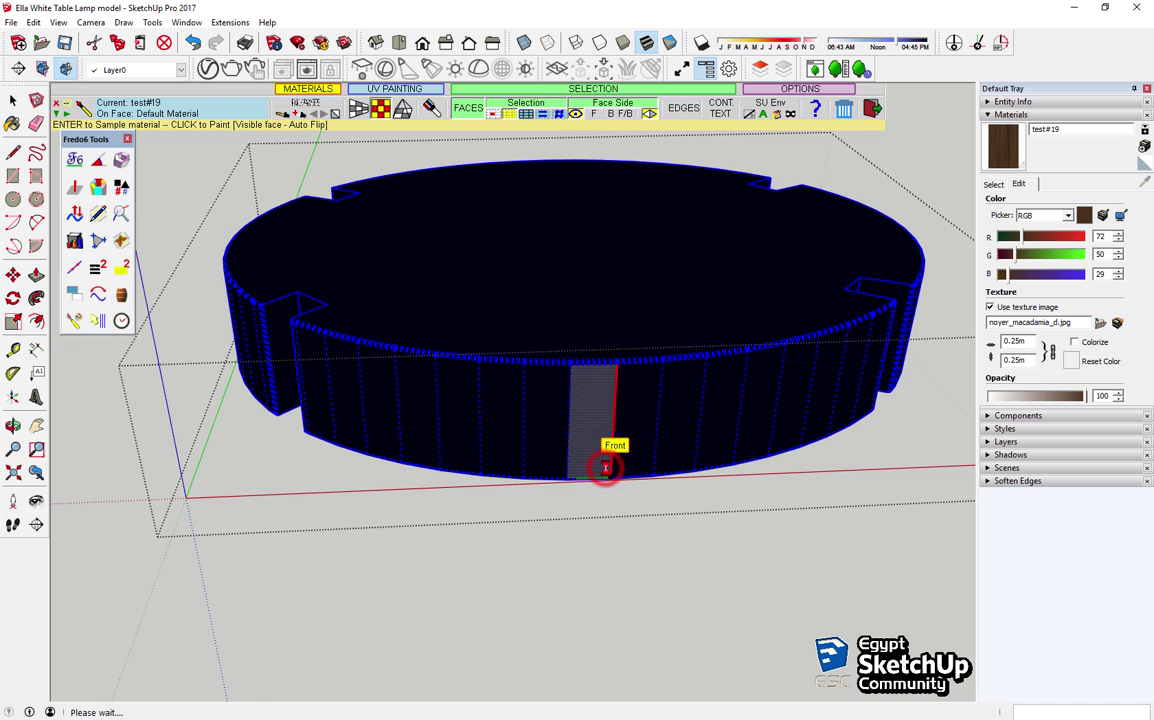
{"action": "key", "text": "space"}
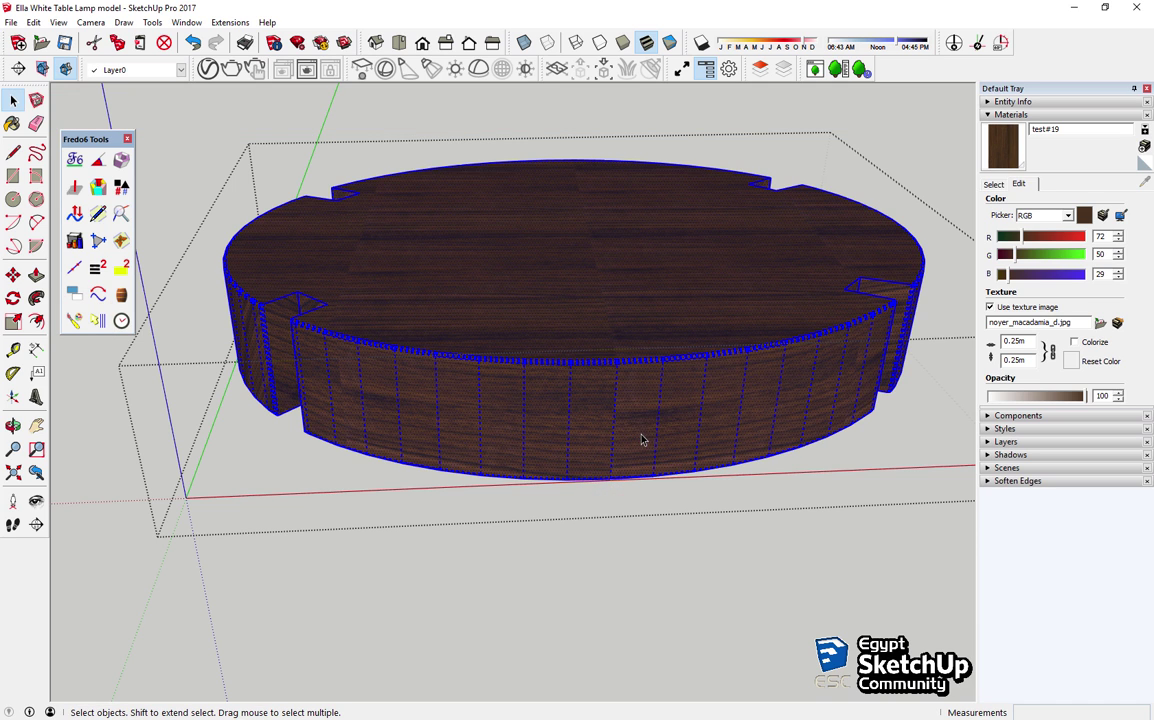
Step: Paint the drawer knob with the test#19 wood texture
{"action": "double_click", "coordinate": [592, 446]}
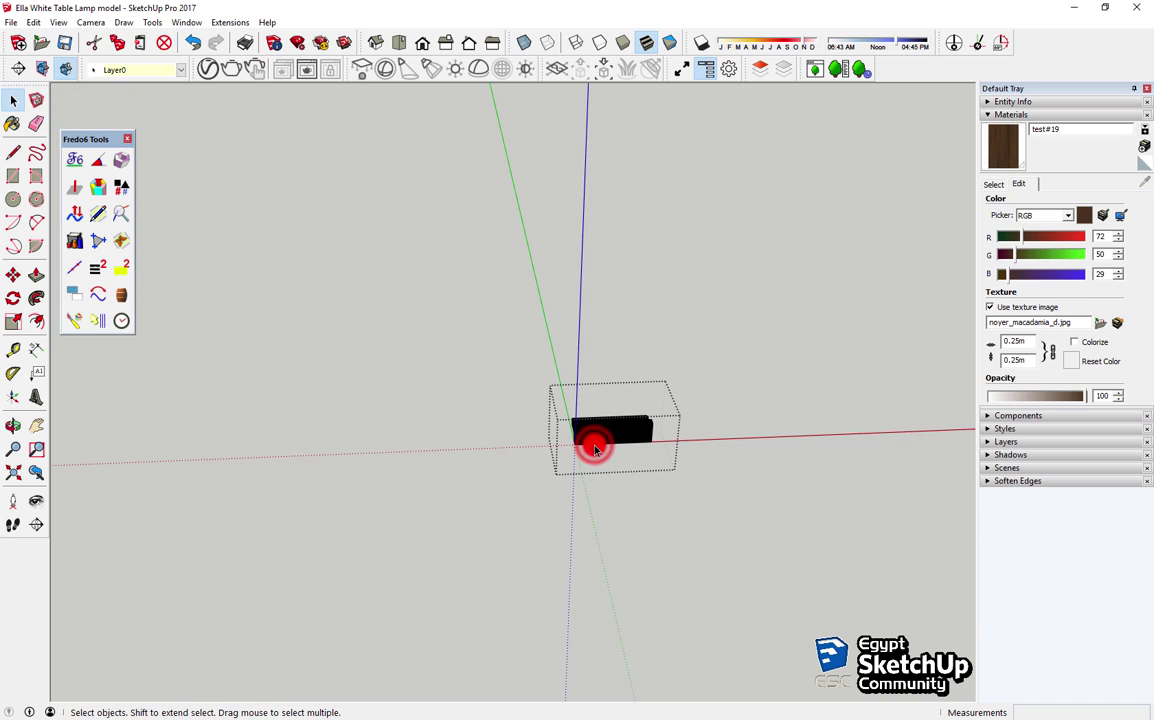
{"action": "left_click", "coordinate": [608, 440]}
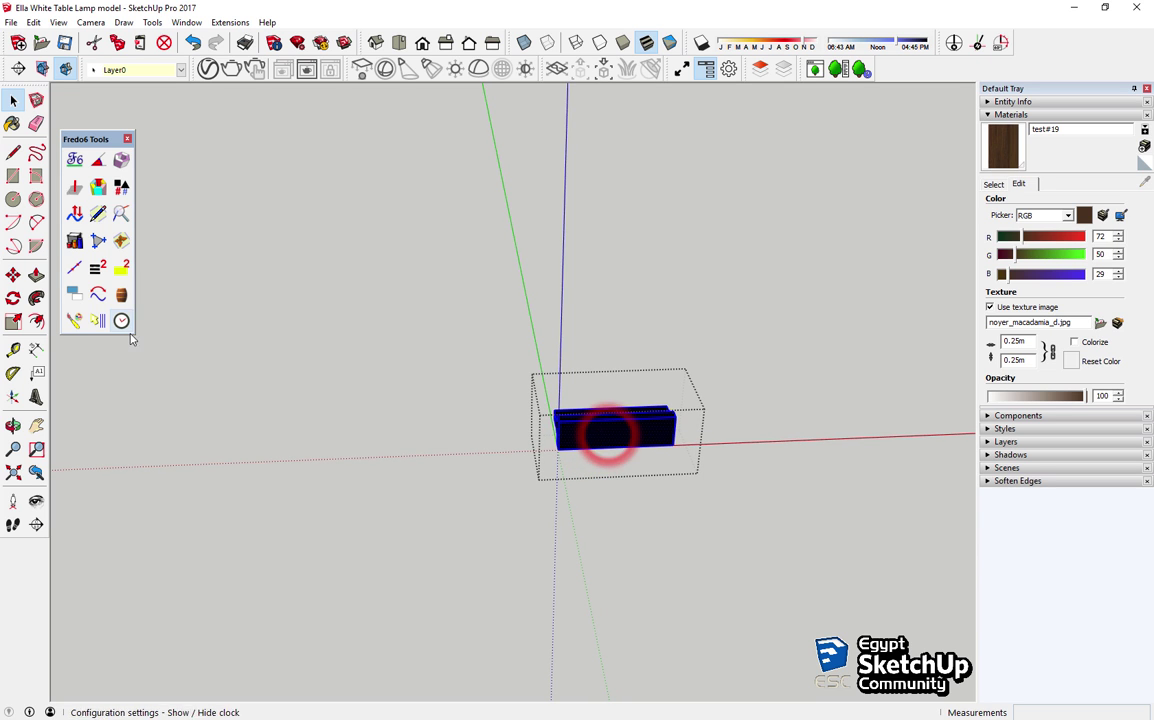
{"action": "left_click", "coordinate": [74, 322]}
{"action": "left_click", "coordinate": [605, 440]}
{"action": "key", "text": "space"}
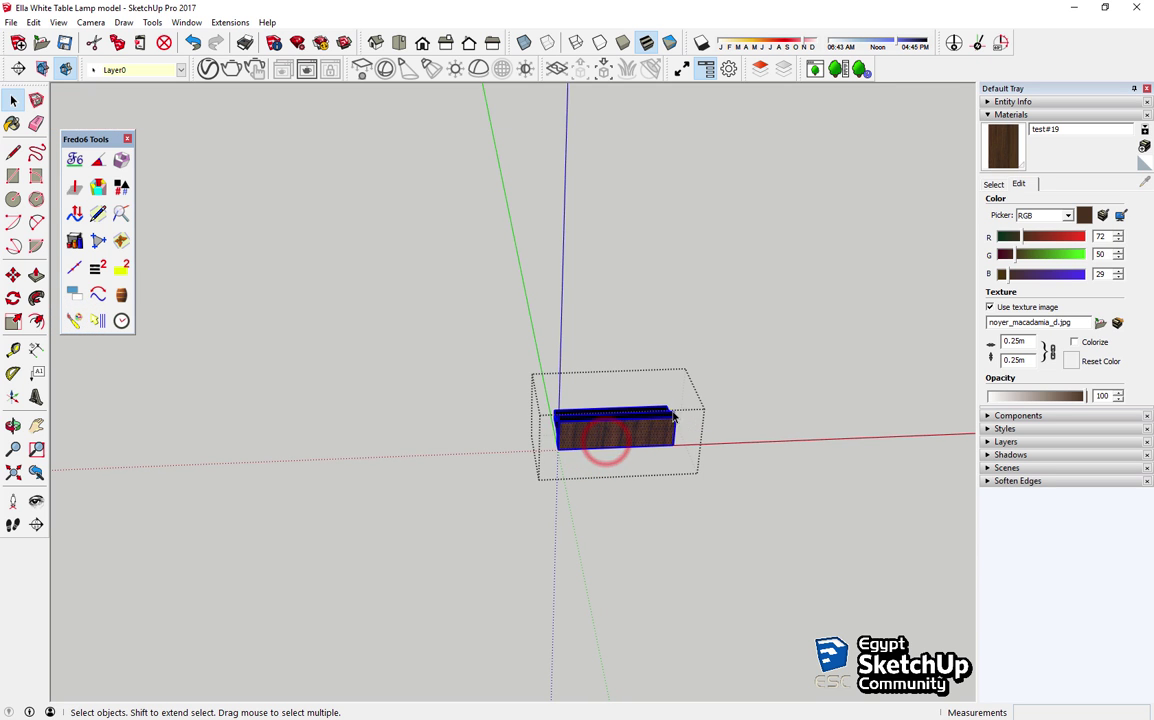
{"action": "key", "text": "Escape"}
Step: Paint one black table leg with test#19 and orbit to check it
{"action": "scroll", "coordinate": [612, 441], "scroll_direction": "down", "scroll_amount": 5}
{"action": "scroll", "coordinate": [636, 404], "scroll_direction": "down", "scroll_amount": 3}
{"action": "scroll", "coordinate": [662, 283], "scroll_direction": "up", "scroll_amount": 5}
{"action": "left_click", "coordinate": [662, 283]}
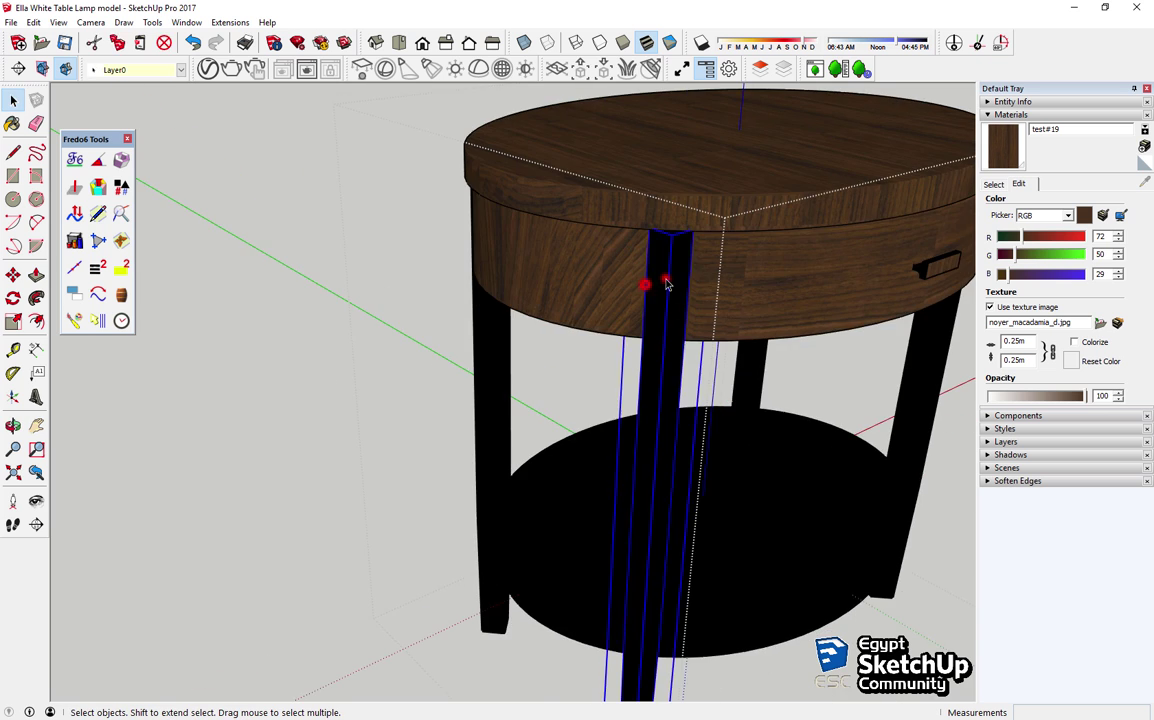
{"action": "scroll", "coordinate": [667, 283], "scroll_direction": "up", "scroll_amount": 3}
{"action": "left_click", "coordinate": [667, 283]}
{"action": "left_click", "coordinate": [74, 321]}
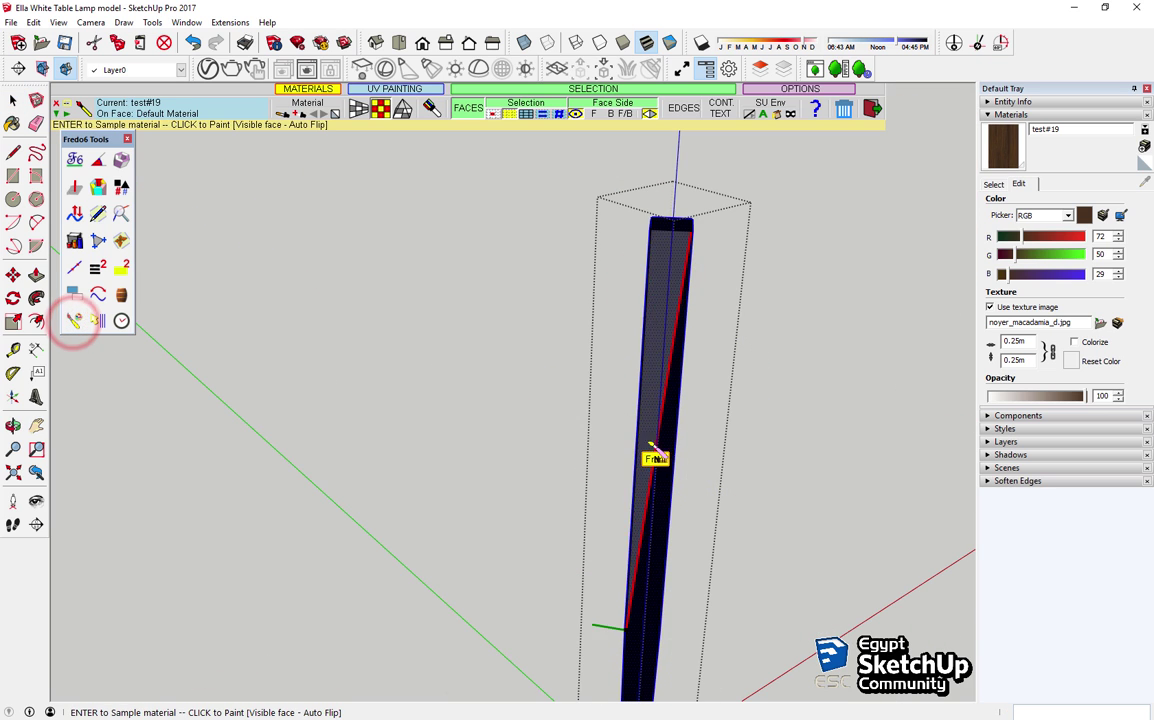
{"action": "left_click", "coordinate": [668, 240]}
{"action": "key", "text": "space"}
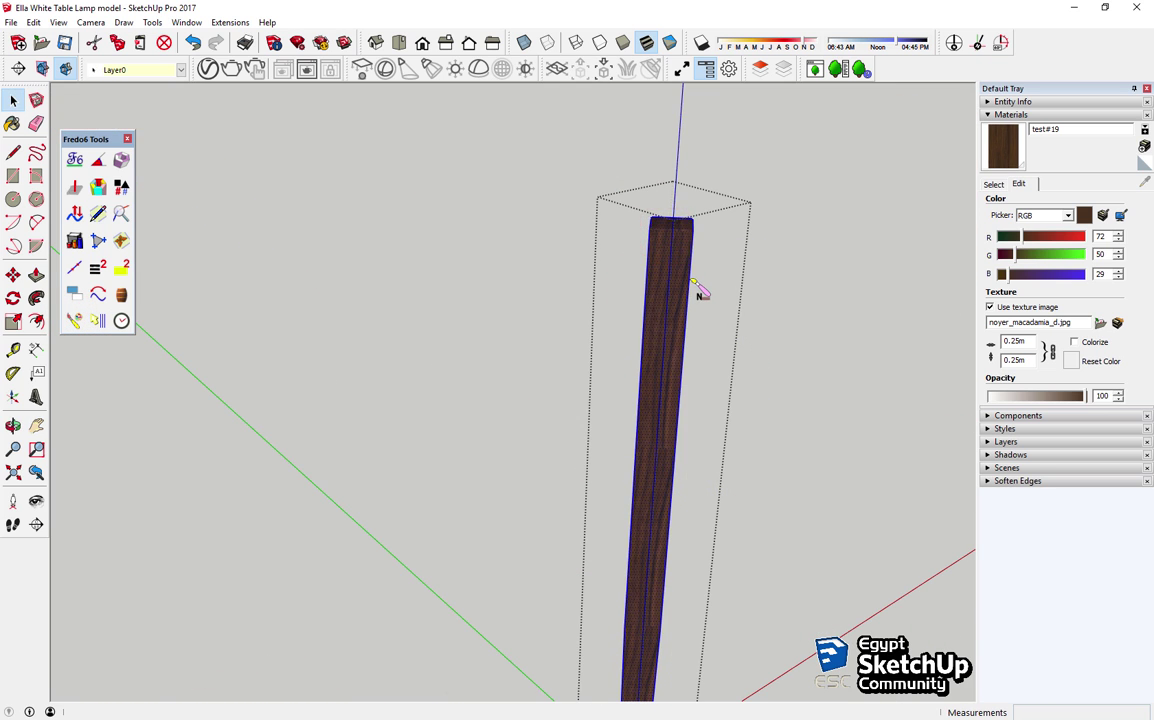
{"action": "mouse_move", "coordinate": [700, 291]}
{"action": "middle_mouse_down"}
{"action": "mouse_move", "coordinate": [654, 268]}
{"action": "mouse_move", "coordinate": [431, 306]}
{"action": "mouse_move", "coordinate": [450, 300]}
{"action": "middle_mouse_up"}
{"action": "key", "text": "space"}
{"action": "scroll", "coordinate": [603, 312], "scroll_direction": "down", "scroll_amount": 5}
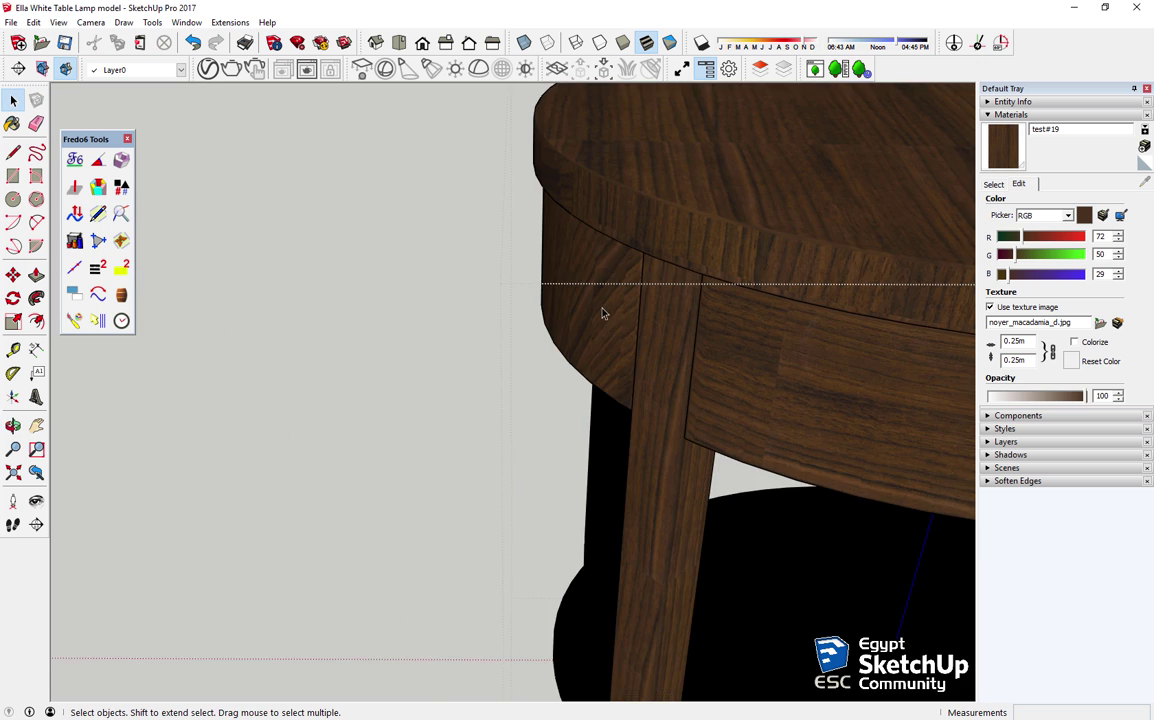
{"action": "mouse_move", "coordinate": [603, 312]}
{"action": "middle_mouse_down"}
{"action": "mouse_move", "coordinate": [340, 304]}
{"action": "mouse_move", "coordinate": [530, 324]}
{"action": "middle_mouse_up"}
Step: Paint the next two black legs with the test#19 wood texture
{"action": "left_click", "coordinate": [451, 257]}
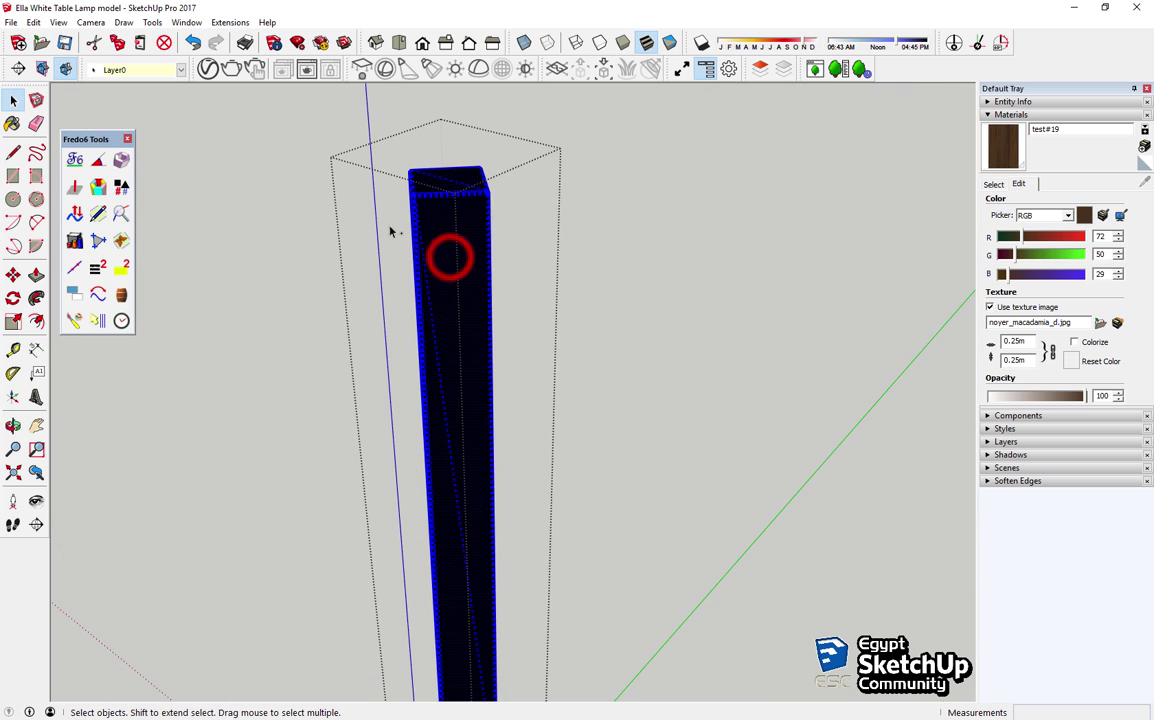
{"action": "left_click", "coordinate": [72, 322]}
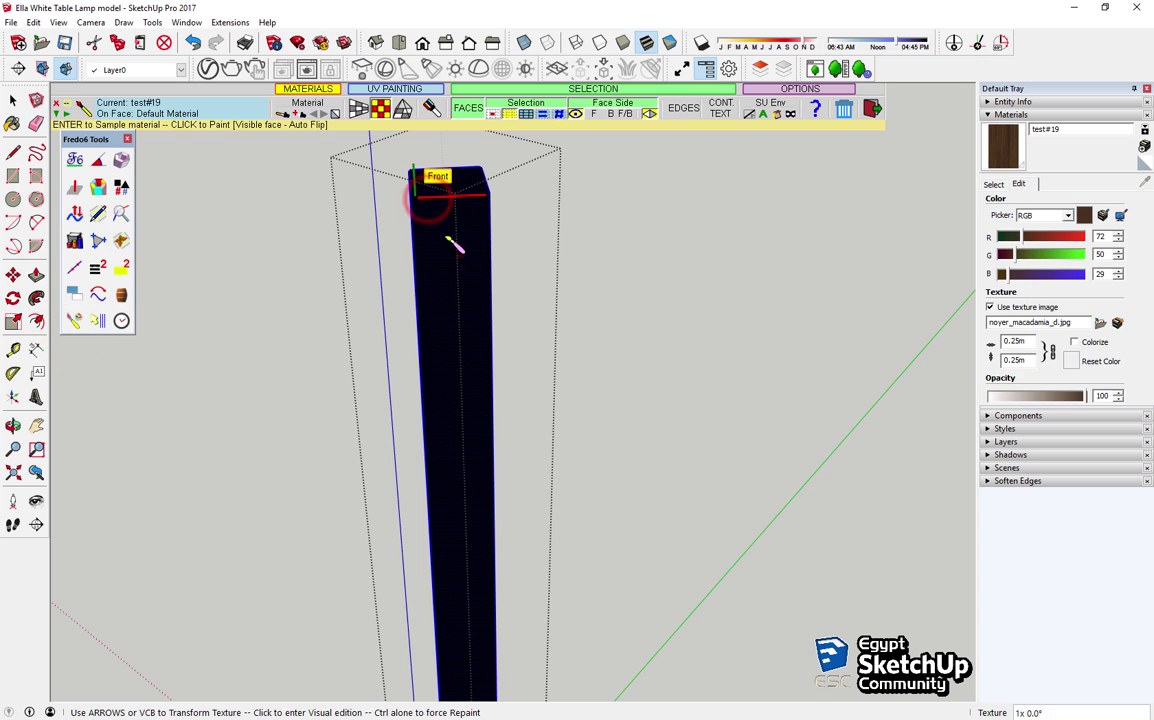
{"action": "left_click", "coordinate": [451, 242]}
{"action": "key", "text": "space"}
{"action": "middle_click_drag", "start_coordinate": [472, 345], "coordinate": [489, 334]}
{"action": "scroll", "coordinate": [348, 195], "scroll_direction": "up", "scroll_amount": 3}
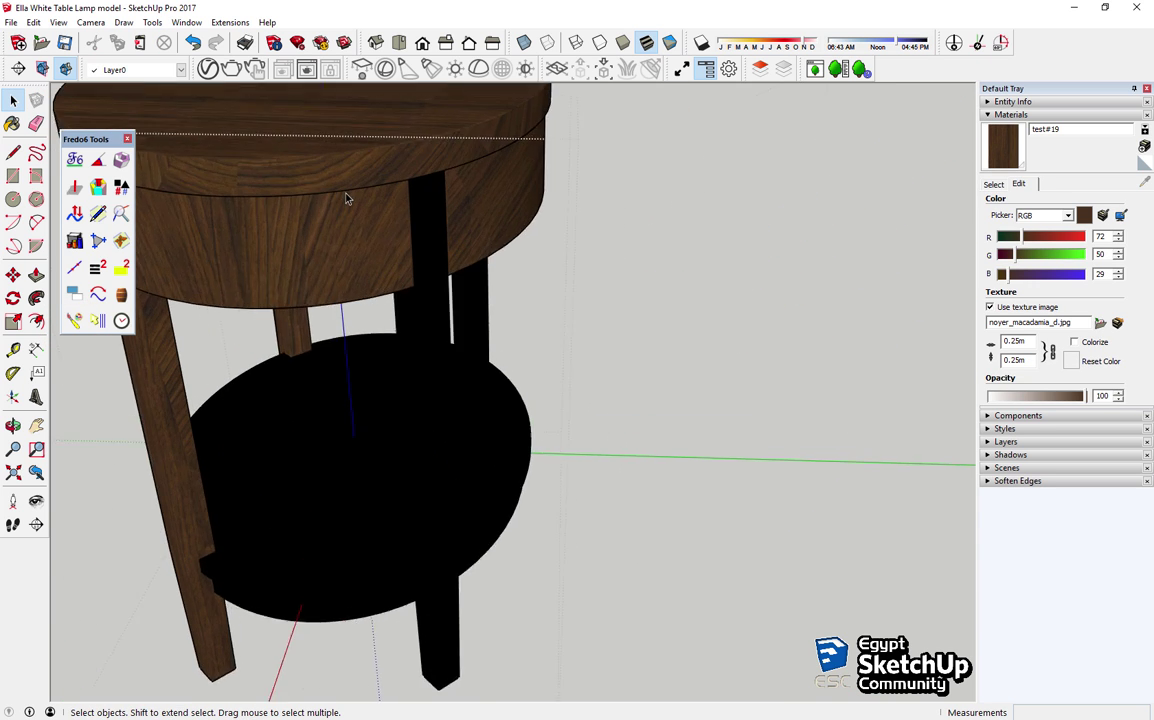
{"action": "scroll", "coordinate": [440, 228], "scroll_direction": "up", "scroll_amount": 2}
{"action": "double_click", "coordinate": [440, 228]}
{"action": "middle_click_drag", "start_coordinate": [499, 226], "coordinate": [700, 245]}
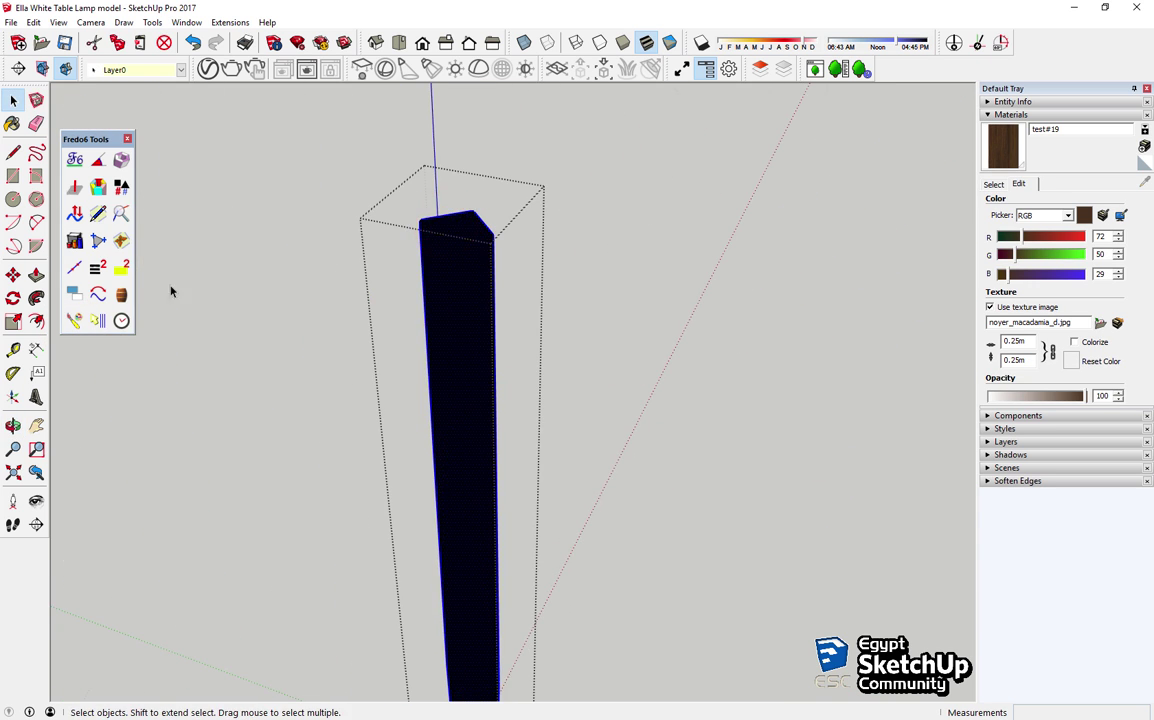
{"action": "left_click", "coordinate": [73, 320]}
{"action": "left_click", "coordinate": [459, 254]}
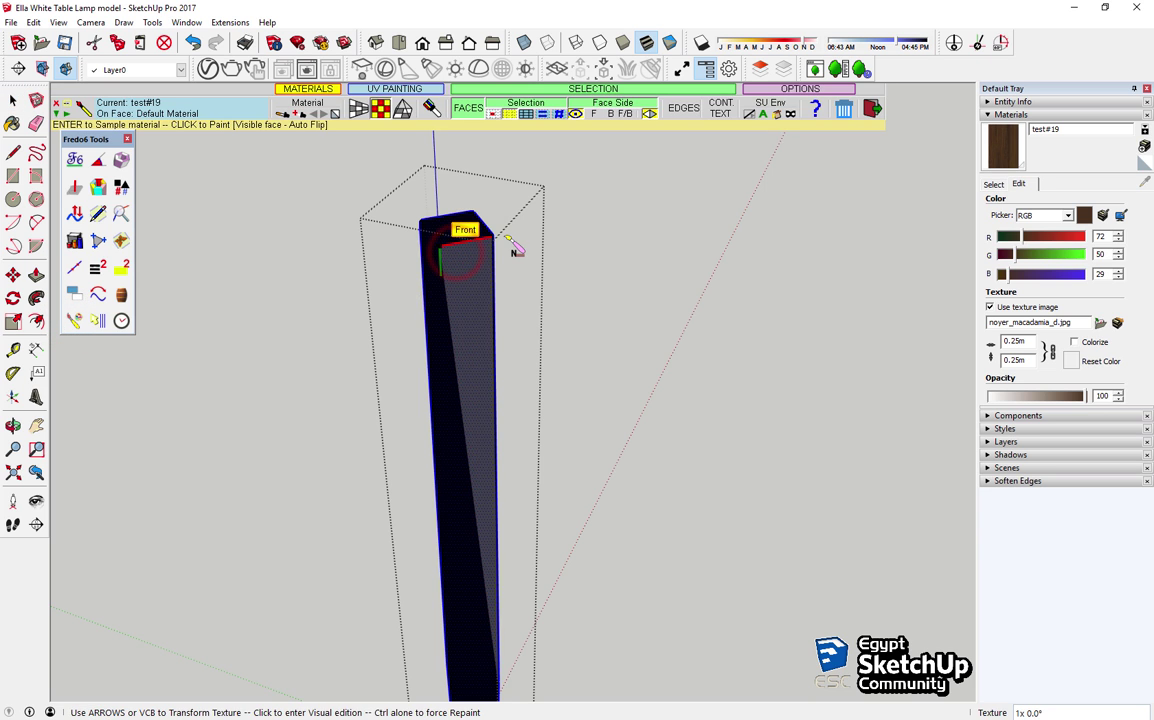
{"action": "key", "text": "space"}
Step: Orbit toward the lower shelf and open it for editing
{"action": "middle_click_drag", "start_coordinate": [474, 363], "coordinate": [300, 380]}
{"action": "scroll", "coordinate": [232, 398], "scroll_direction": "up", "scroll_amount": 3}
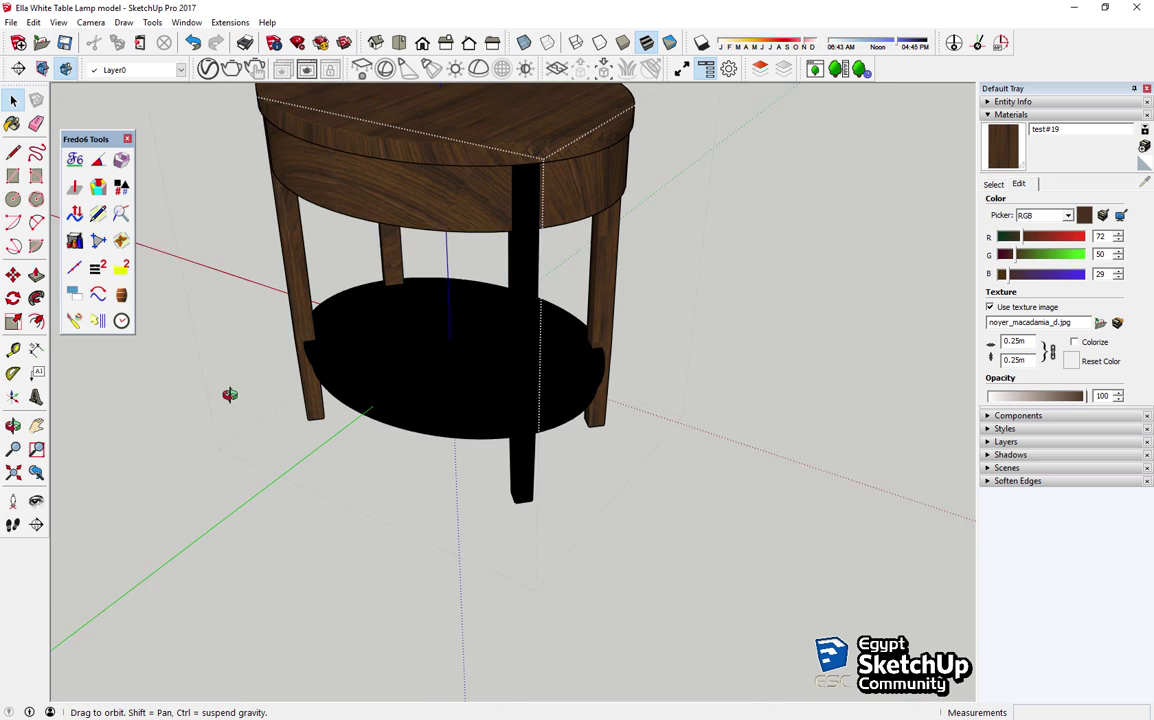
{"action": "left_click", "coordinate": [353, 362]}
{"action": "double_click", "coordinate": [353, 362]}
Step: Paint the lower shelf's front edge with test#19 wood, undoing and repainting it once
{"action": "middle_click_drag", "start_coordinate": [227, 340], "coordinate": [160, 330]}
{"action": "left_click", "coordinate": [73, 320]}
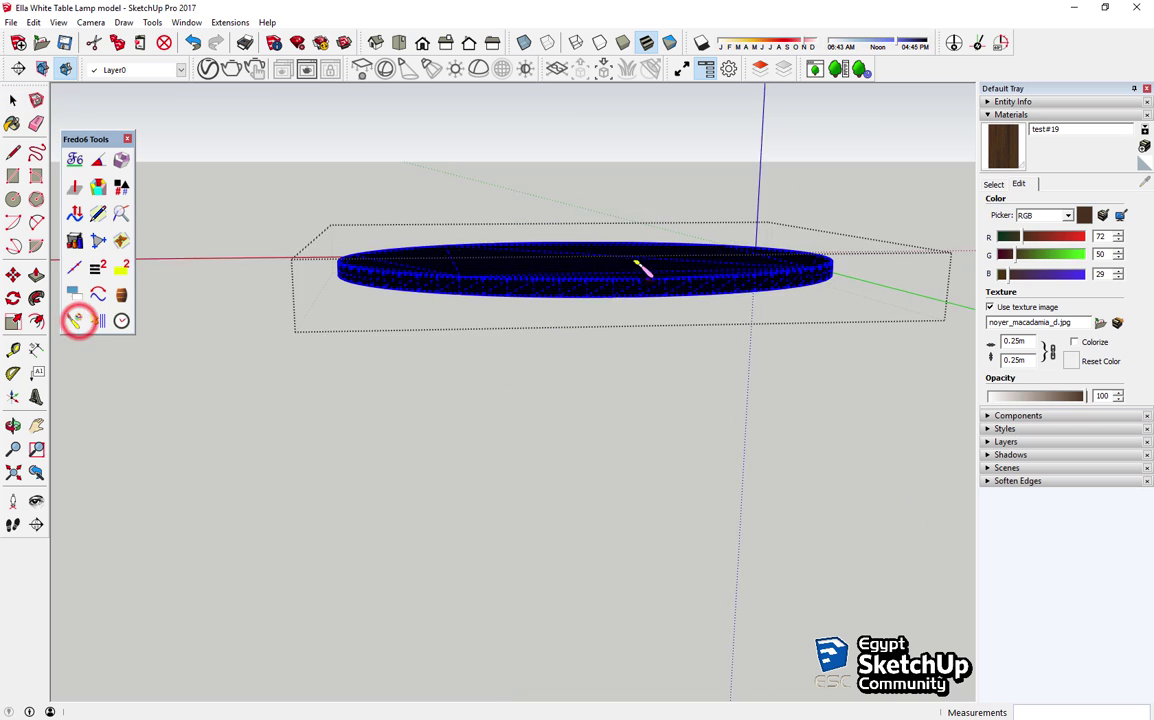
{"action": "left_click", "coordinate": [621, 291]}
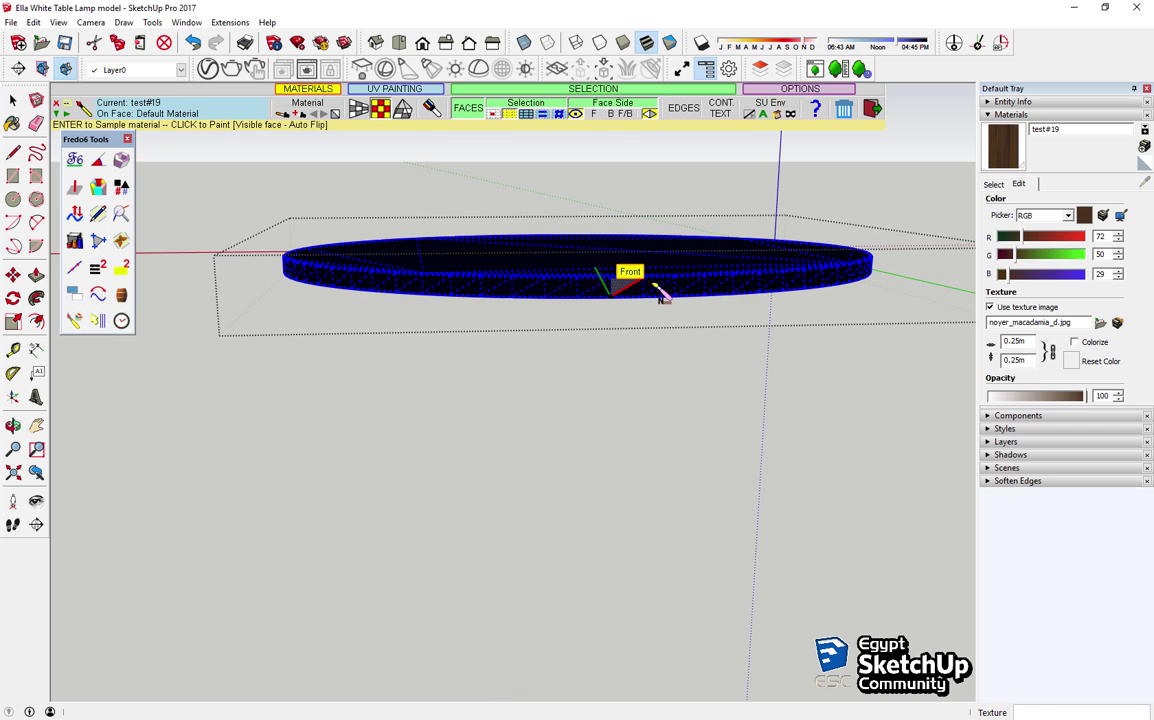
{"action": "left_click", "coordinate": [660, 293]}
{"action": "scroll", "coordinate": [620, 291], "scroll_direction": "up", "scroll_amount": 2}
{"action": "scroll", "coordinate": [648, 290], "scroll_direction": "up", "scroll_amount": 2}
{"action": "key", "text": "ctrl+z"}
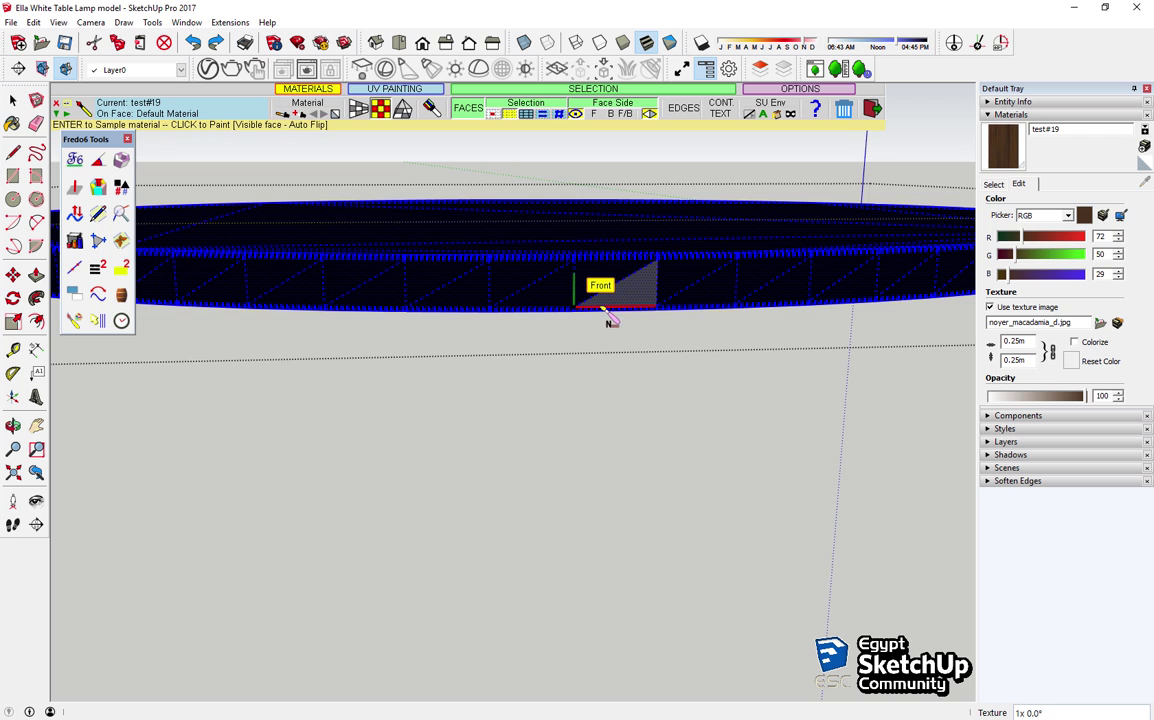
{"action": "left_click", "coordinate": [603, 311]}
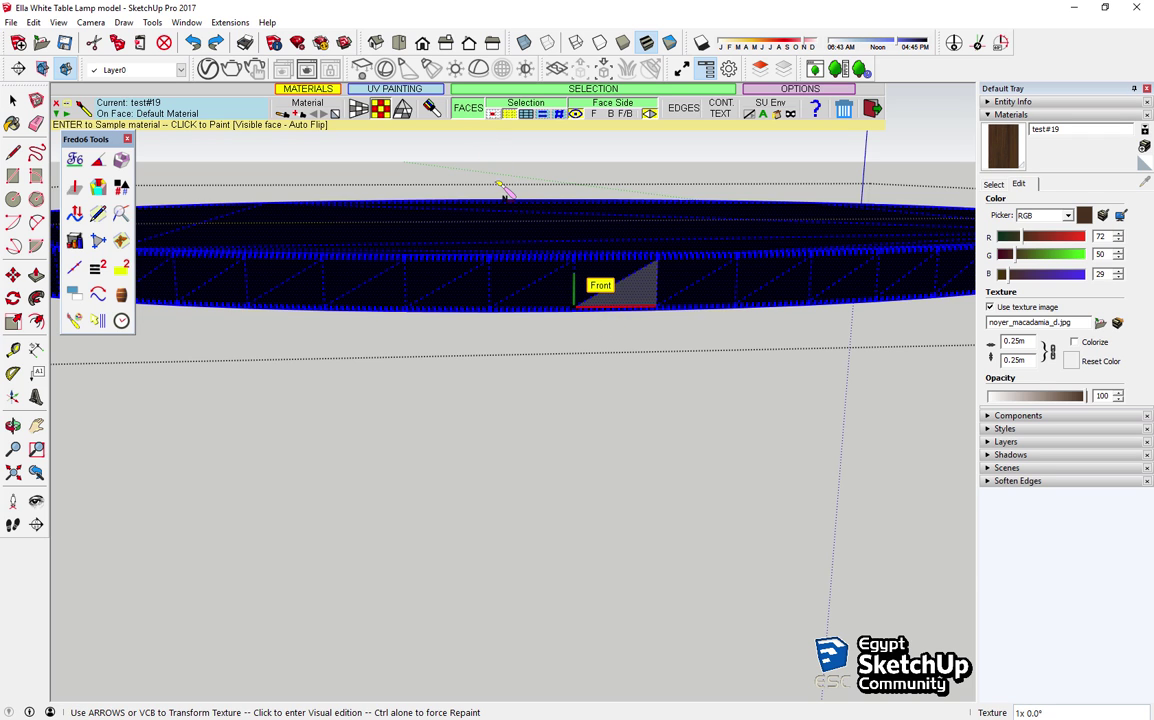
{"action": "key", "text": "space"}
Step: Paint the lower shelf's side face with the test#19 wood texture
{"action": "mouse_move", "coordinate": [543, 216]}
{"action": "middle_mouse_down"}
{"action": "mouse_move", "coordinate": [505, 317]}
{"action": "mouse_move", "coordinate": [523, 337]}
{"action": "middle_mouse_up"}
{"action": "left_click", "coordinate": [523, 335]}
{"action": "scroll", "coordinate": [522, 340], "scroll_direction": "up", "scroll_amount": 2}
{"action": "left_click", "coordinate": [78, 318]}
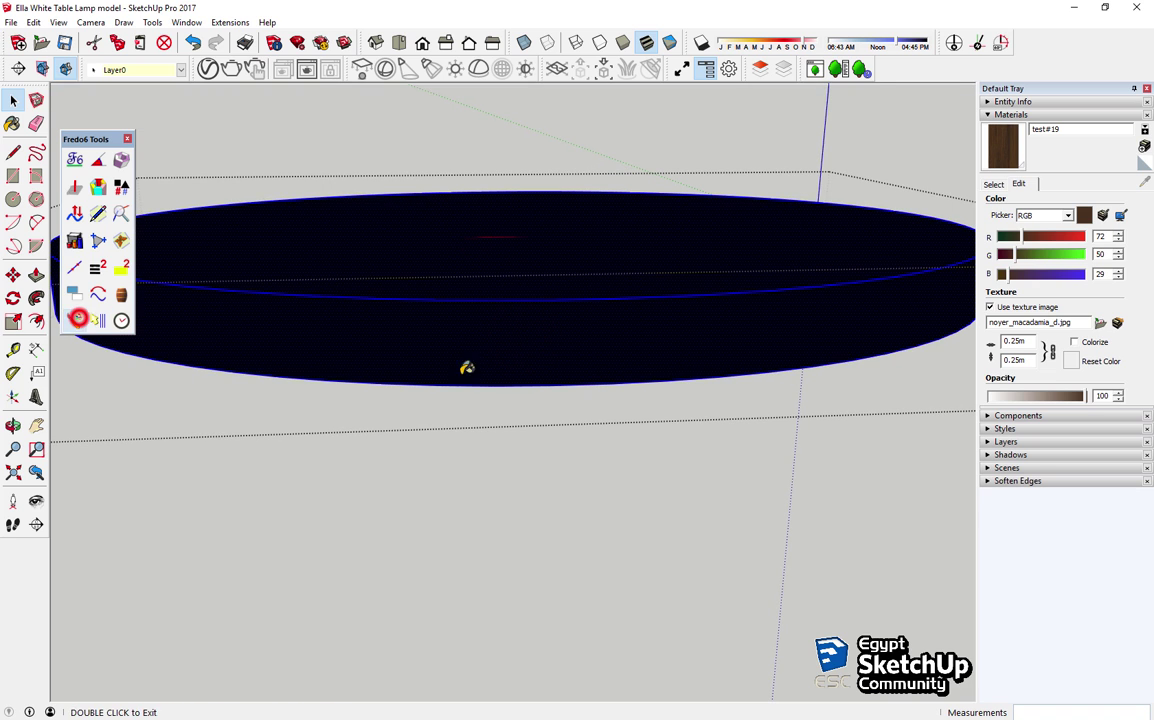
{"action": "left_click", "coordinate": [543, 372]}
{"action": "key", "text": "space"}
{"action": "scroll", "coordinate": [546, 400], "scroll_direction": "down", "scroll_amount": 2}
{"action": "scroll", "coordinate": [546, 390], "scroll_direction": "down", "scroll_amount": 3}
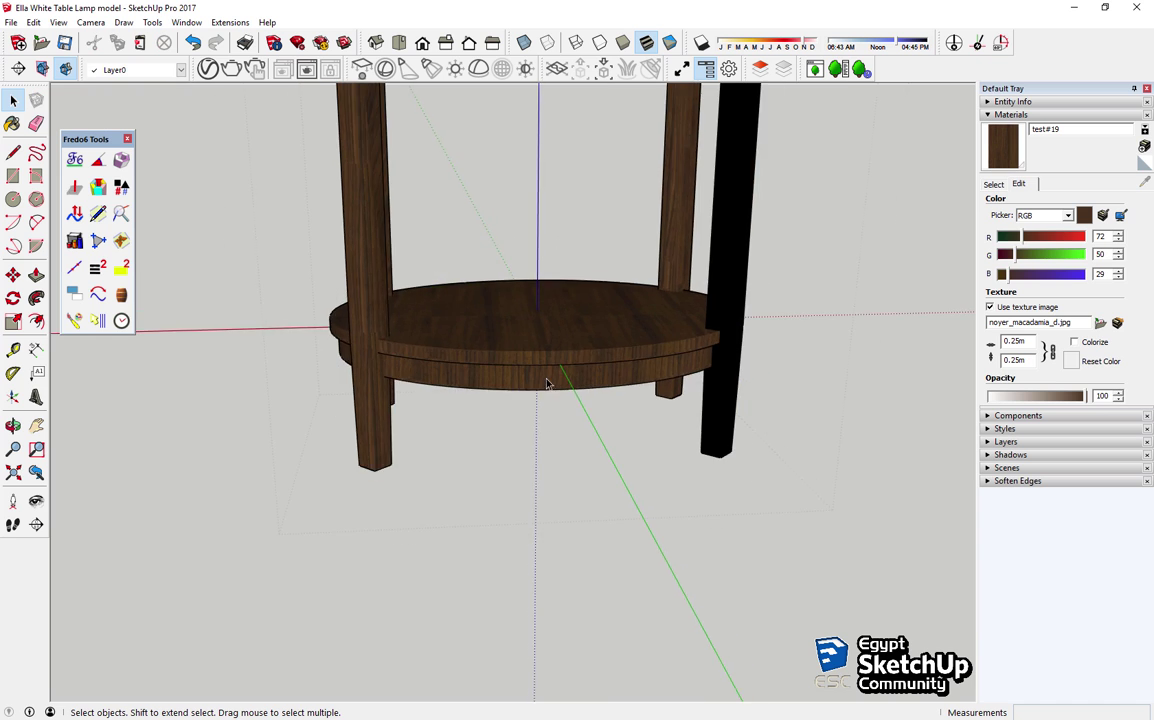
Step: Open the last black leg for editing, paint it with test#19 wood, and exit
{"action": "middle_click_drag", "start_coordinate": [546, 383], "coordinate": [458, 476]}
{"action": "left_click", "coordinate": [639, 278]}
{"action": "double_click", "coordinate": [639, 278]}
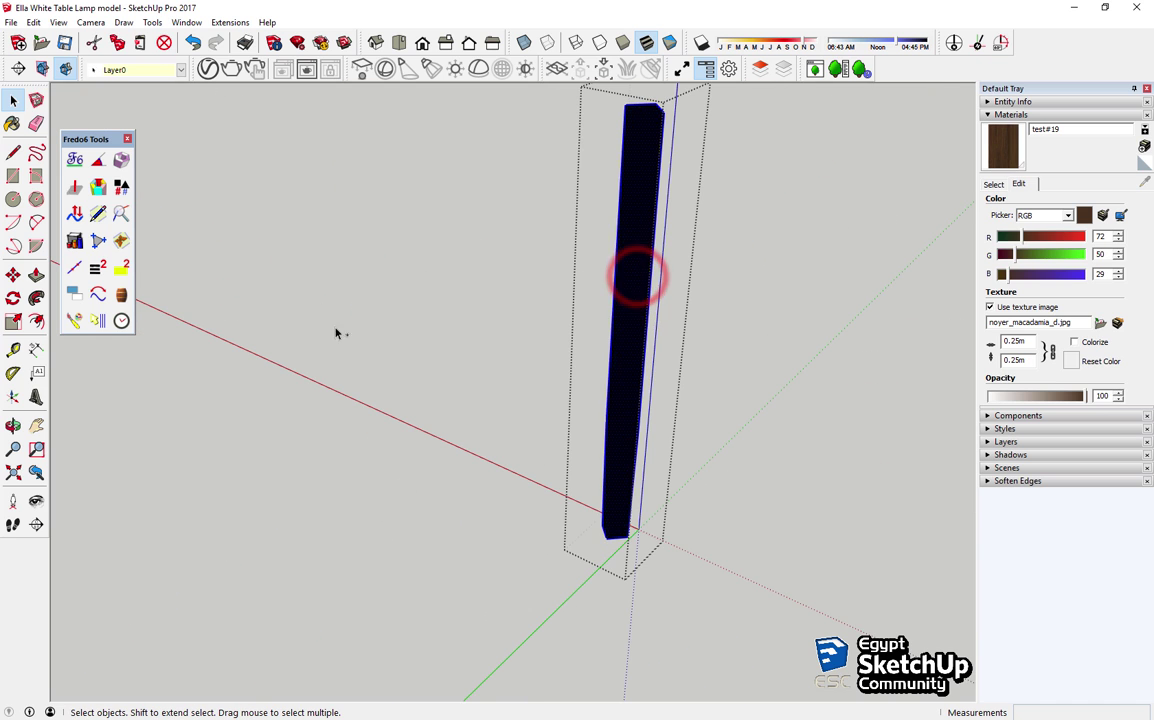
{"action": "left_click", "coordinate": [74, 320]}
{"action": "middle_click_drag", "start_coordinate": [644, 219], "coordinate": [541, 328]}
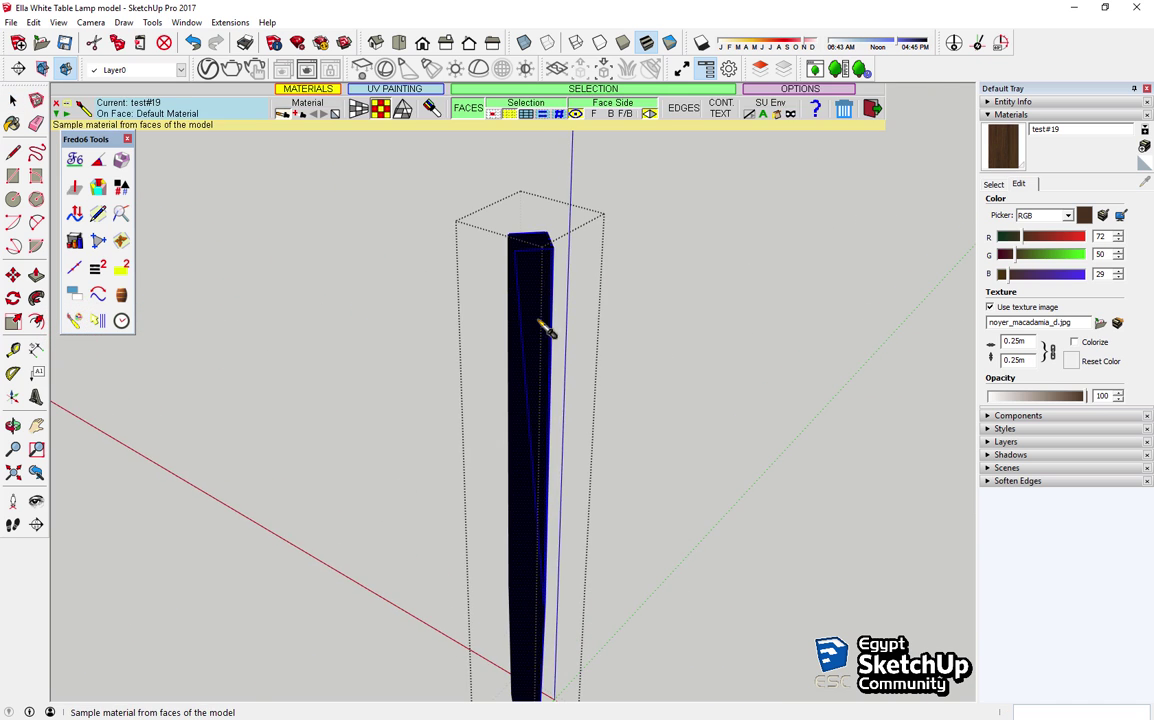
{"action": "scroll", "coordinate": [551, 280], "scroll_direction": "up", "scroll_amount": 3}
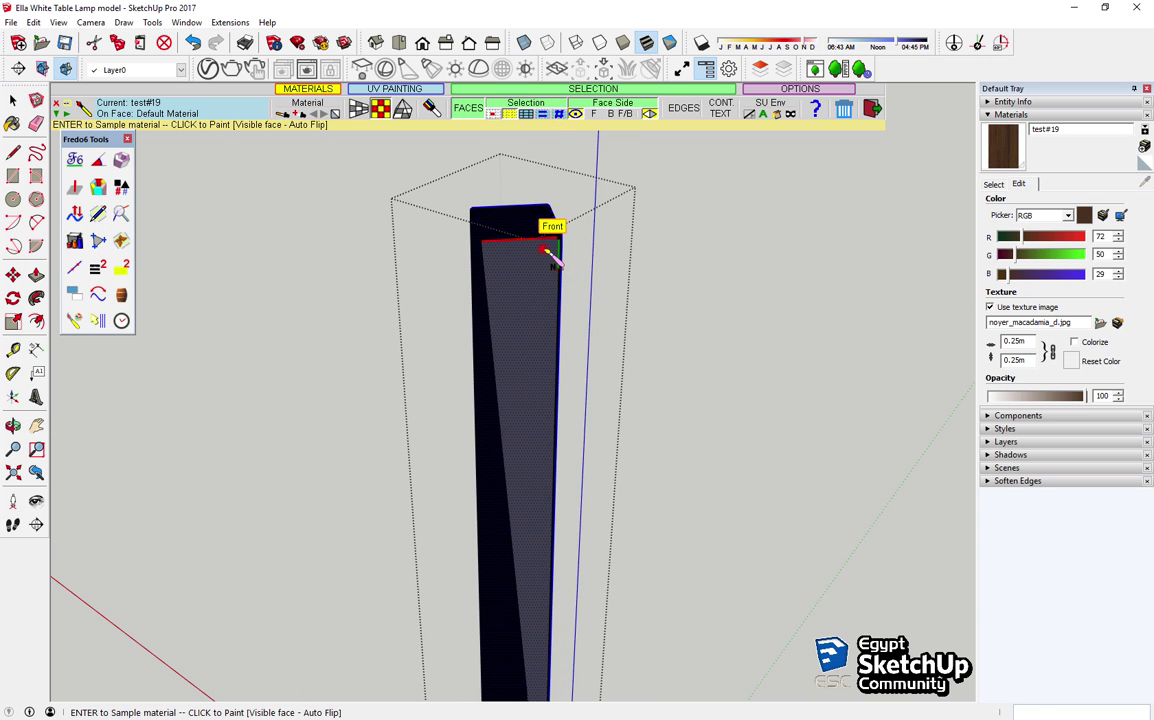
{"action": "left_click", "coordinate": [541, 257]}
{"action": "key", "text": "space"}
{"action": "left_click", "coordinate": [621, 260]}
{"action": "scroll", "coordinate": [475, 343], "scroll_direction": "down", "scroll_amount": 3}
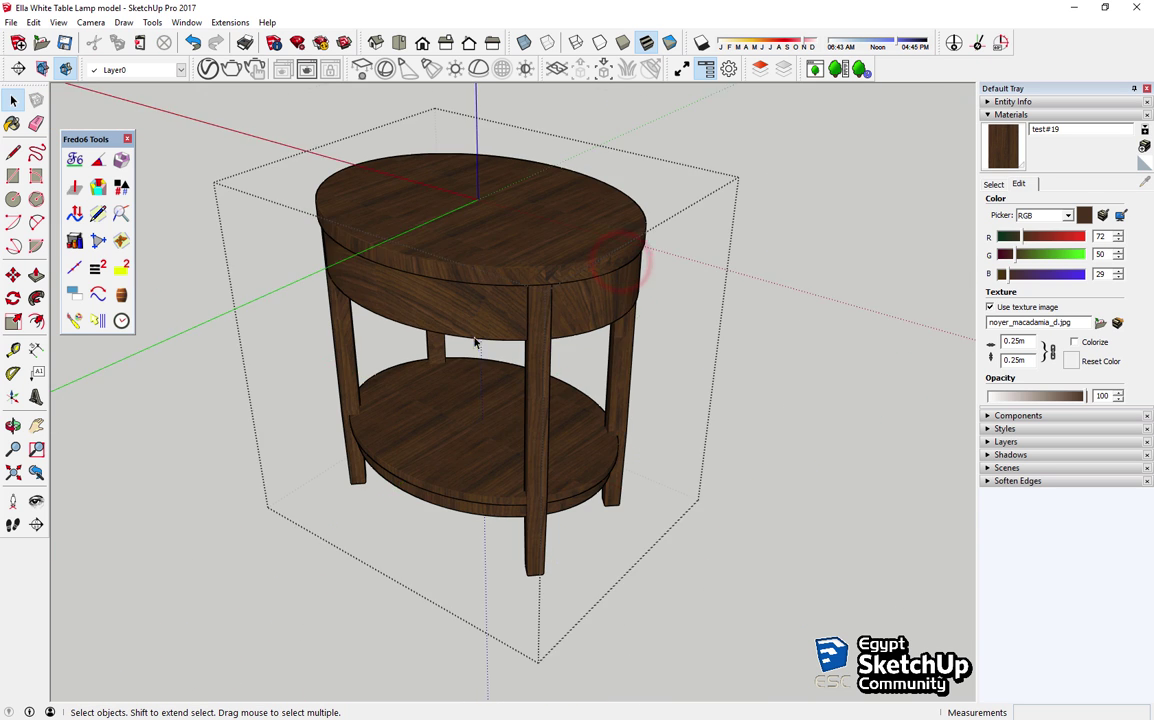
{"action": "middle_click_drag", "start_coordinate": [475, 343], "coordinate": [481, 362]}
Step: Delete the box sitting on the table's lower shelf
{"action": "left_click", "coordinate": [481, 362]}
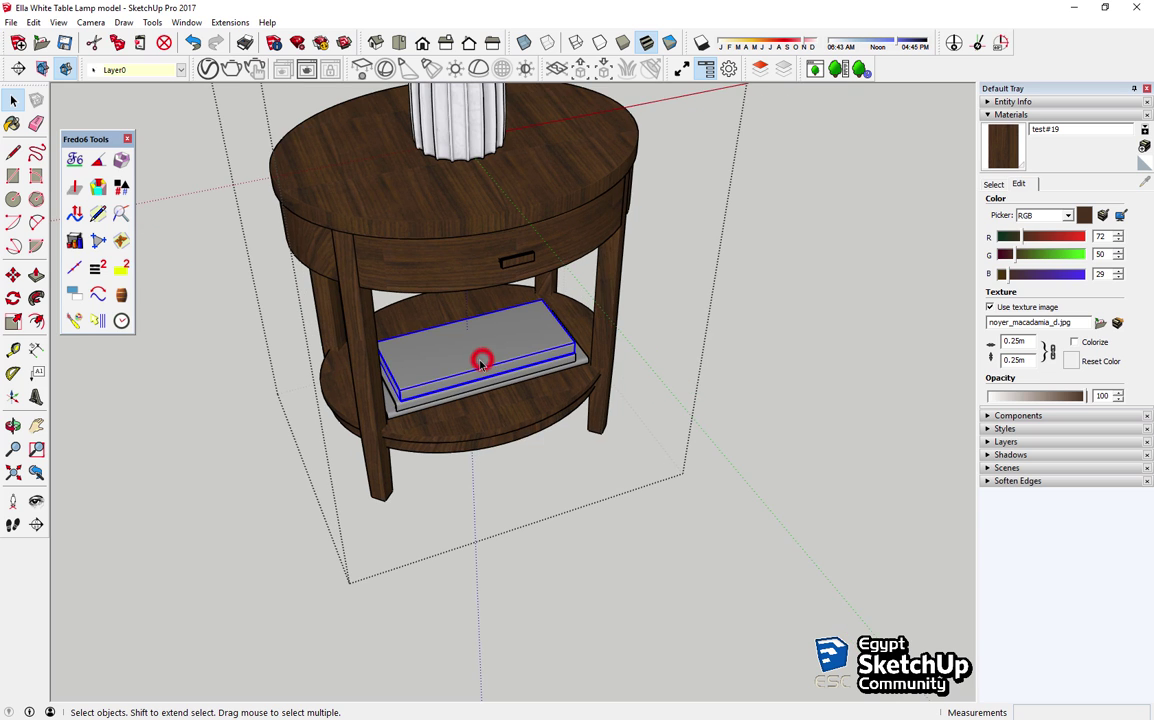
{"action": "key", "text": "Delete"}
{"action": "middle_click_drag", "start_coordinate": [507, 353], "coordinate": [507, 410]}
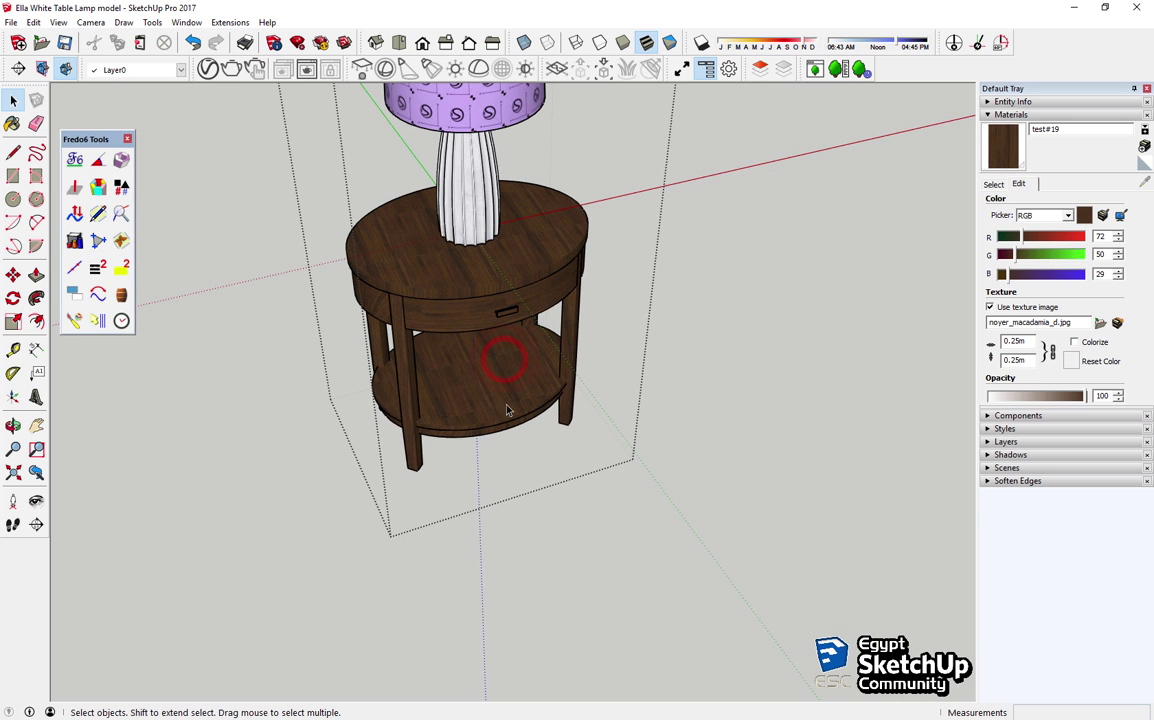
{"action": "scroll", "coordinate": [507, 402], "scroll_direction": "down", "scroll_amount": 3}
{"action": "scroll", "coordinate": [505, 402], "scroll_direction": "down", "scroll_amount": 3}
Step: Enter the room group, Zoom Selection on the floor face, and open the floor for editing
{"action": "left_click", "coordinate": [590, 456]}
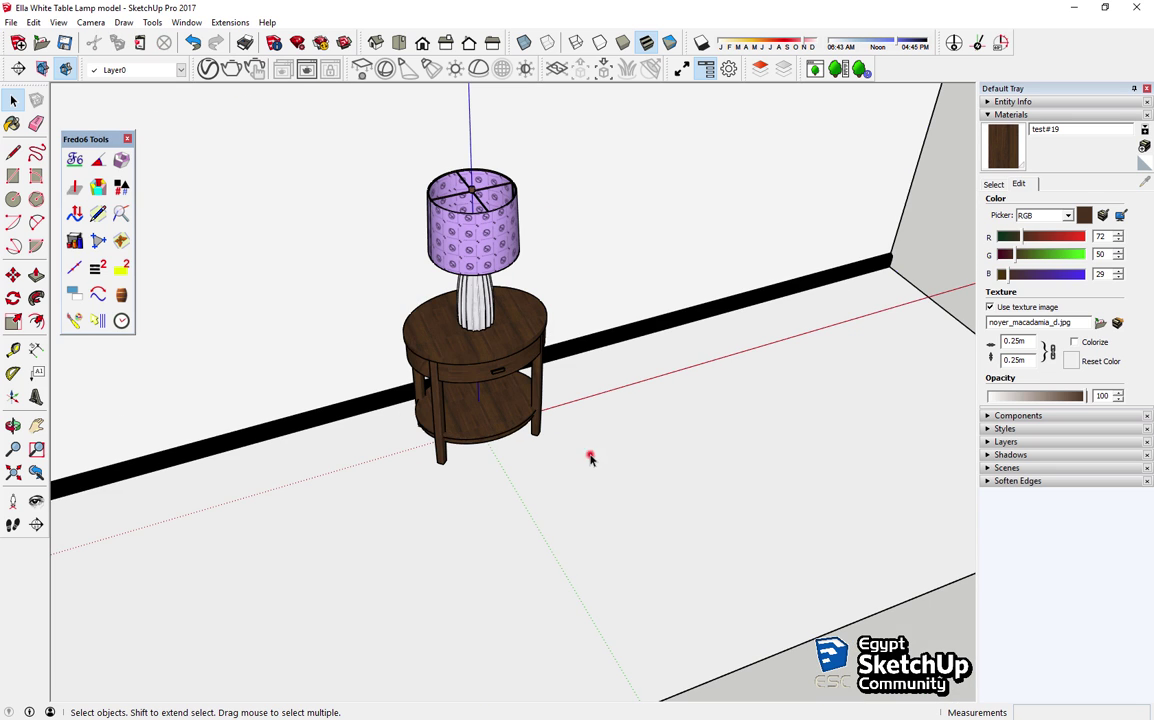
{"action": "double_click", "coordinate": [621, 459]}
{"action": "left_click", "coordinate": [618, 458]}
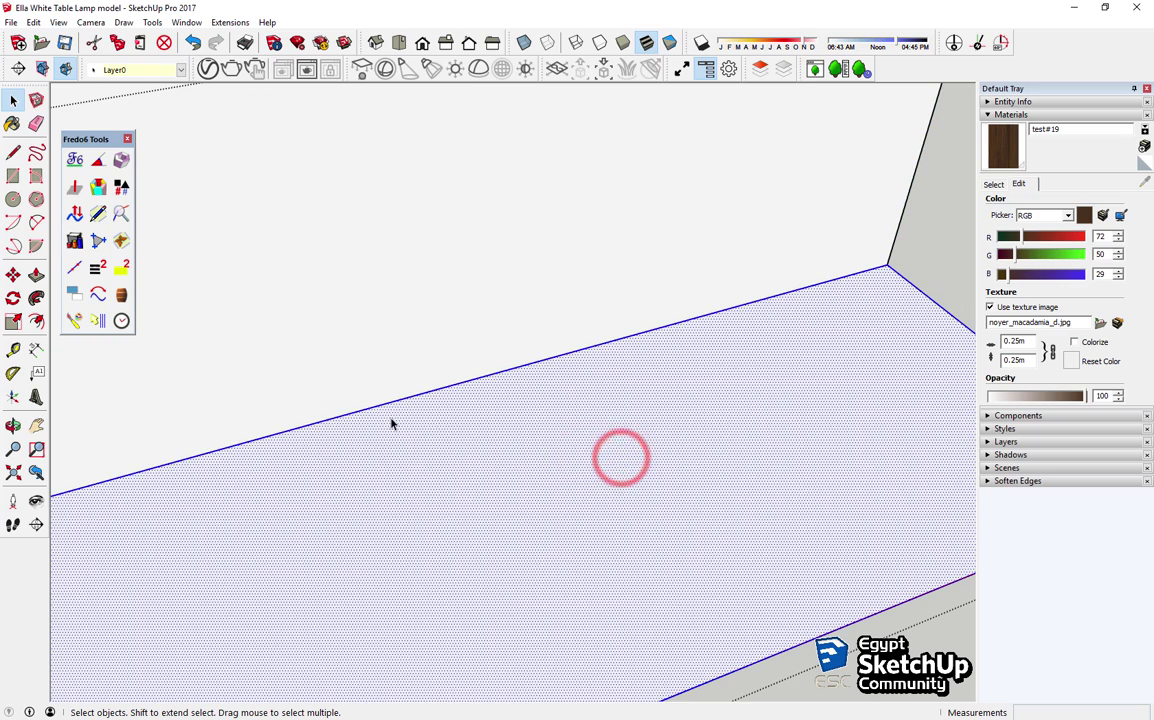
{"action": "right_click", "coordinate": [644, 459]}
{"action": "left_click", "coordinate": [720, 212]}
{"action": "right_click", "coordinate": [641, 167]}
{"action": "left_click", "coordinate": [710, 130]}
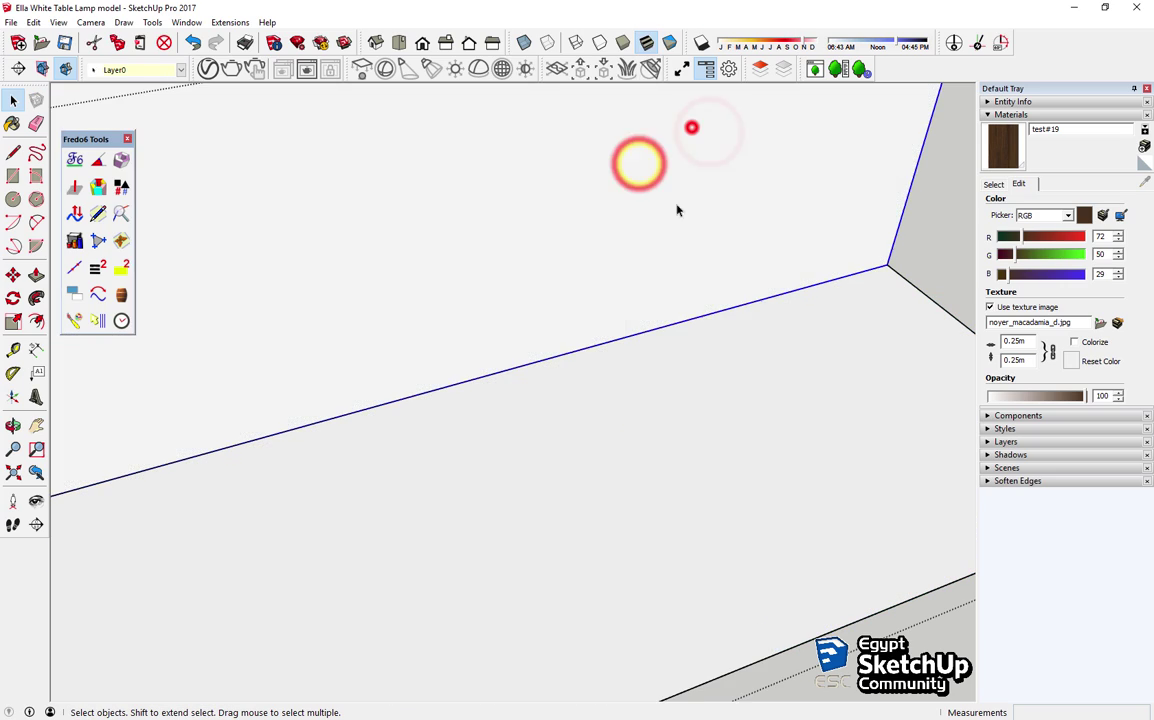
{"action": "double_click", "coordinate": [651, 370]}
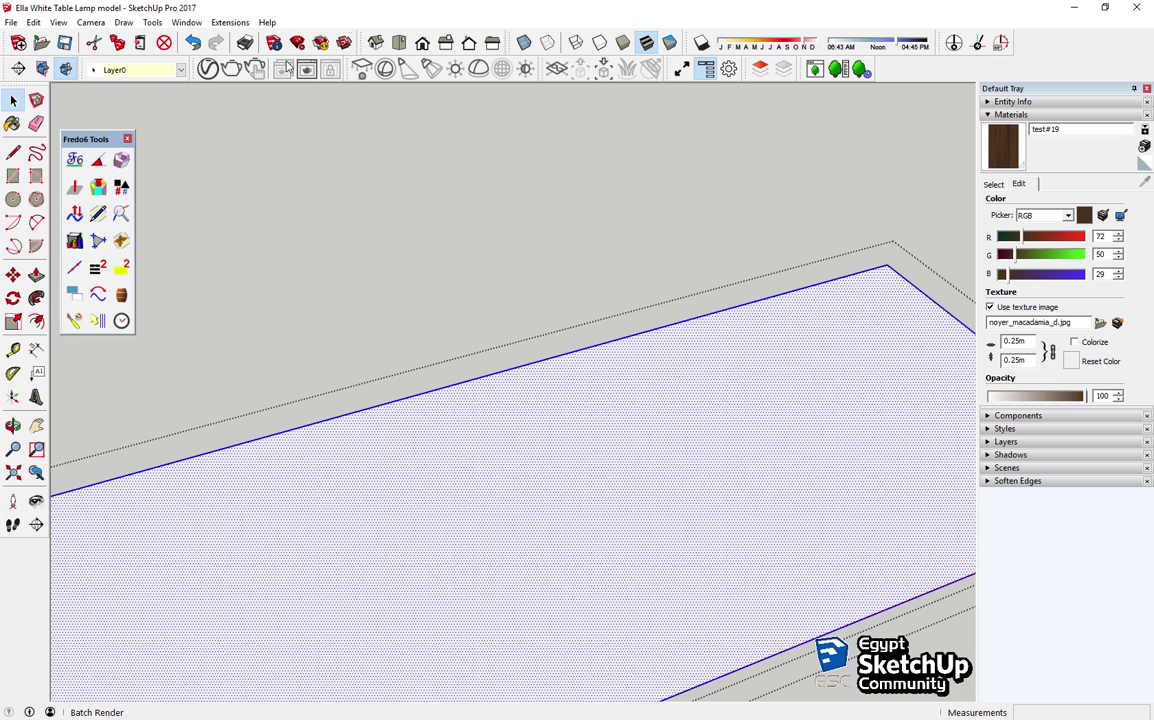
{"action": "left_click", "coordinate": [207, 68]}
Step: Add Laminate D02 120cm from the V-Ray library and set its texture width to 1.20m
{"action": "left_click_drag", "start_coordinate": [115, 100], "coordinate": [211, 103]}
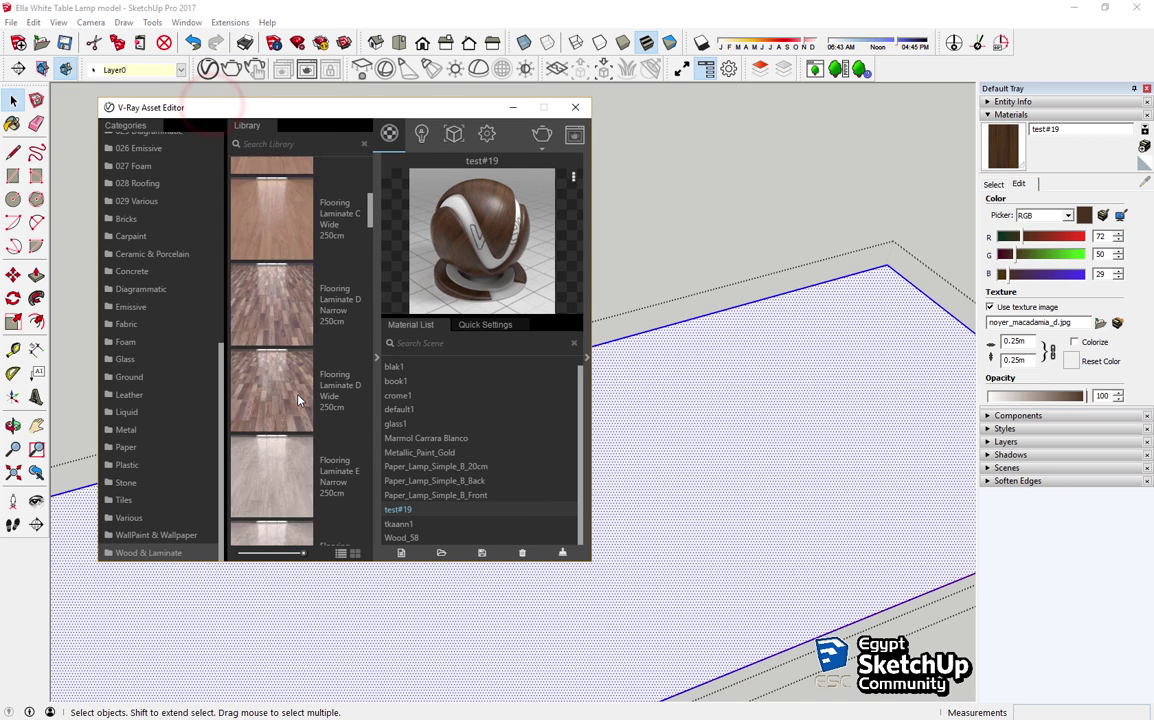
{"action": "scroll", "coordinate": [298, 400], "scroll_direction": "down", "scroll_amount": 3}
{"action": "scroll", "coordinate": [298, 400], "scroll_direction": "down", "scroll_amount": 3}
{"action": "scroll", "coordinate": [300, 396], "scroll_direction": "down", "scroll_amount": 3}
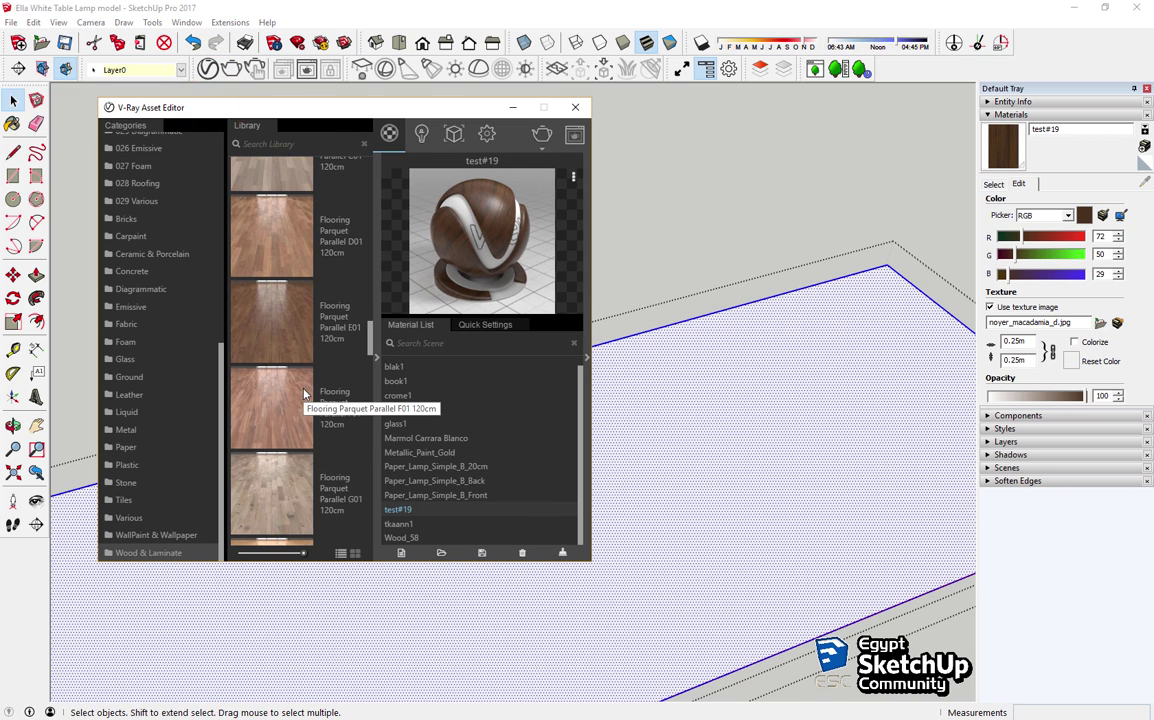
{"action": "scroll", "coordinate": [273, 350], "scroll_direction": "down", "scroll_amount": 3}
{"action": "scroll", "coordinate": [273, 350], "scroll_direction": "down", "scroll_amount": 3}
{"action": "left_click_drag", "start_coordinate": [285, 330], "coordinate": [499, 512]}
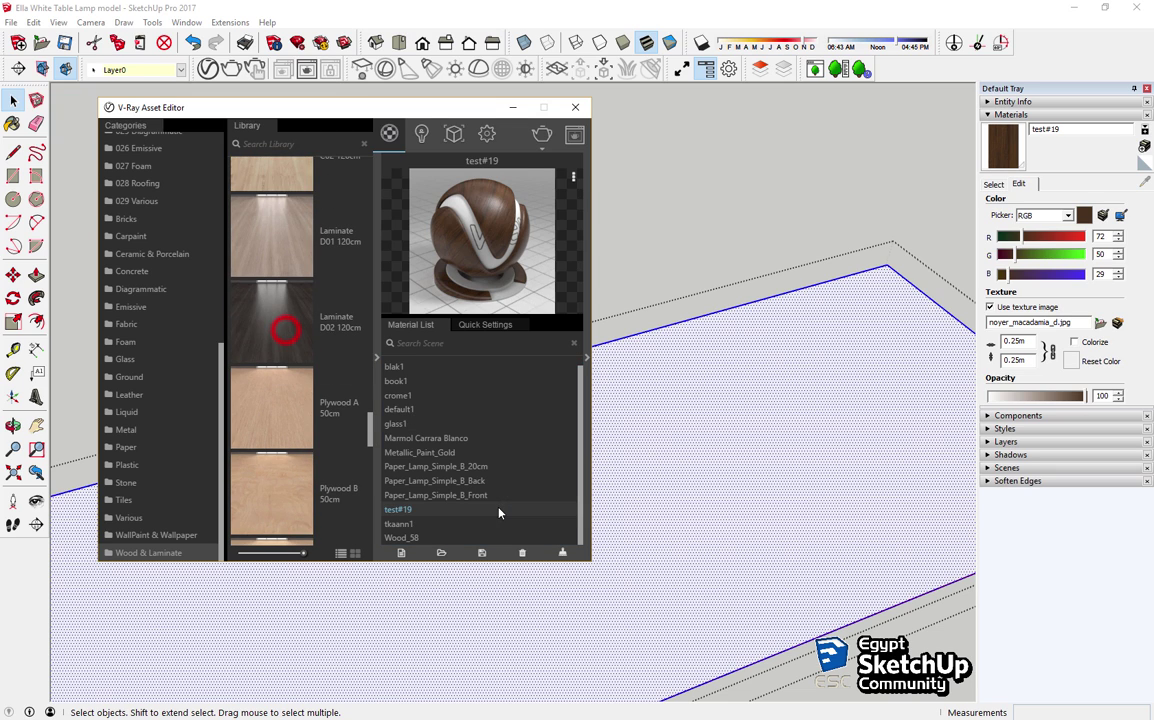
{"action": "double_click", "coordinate": [1029, 343]}
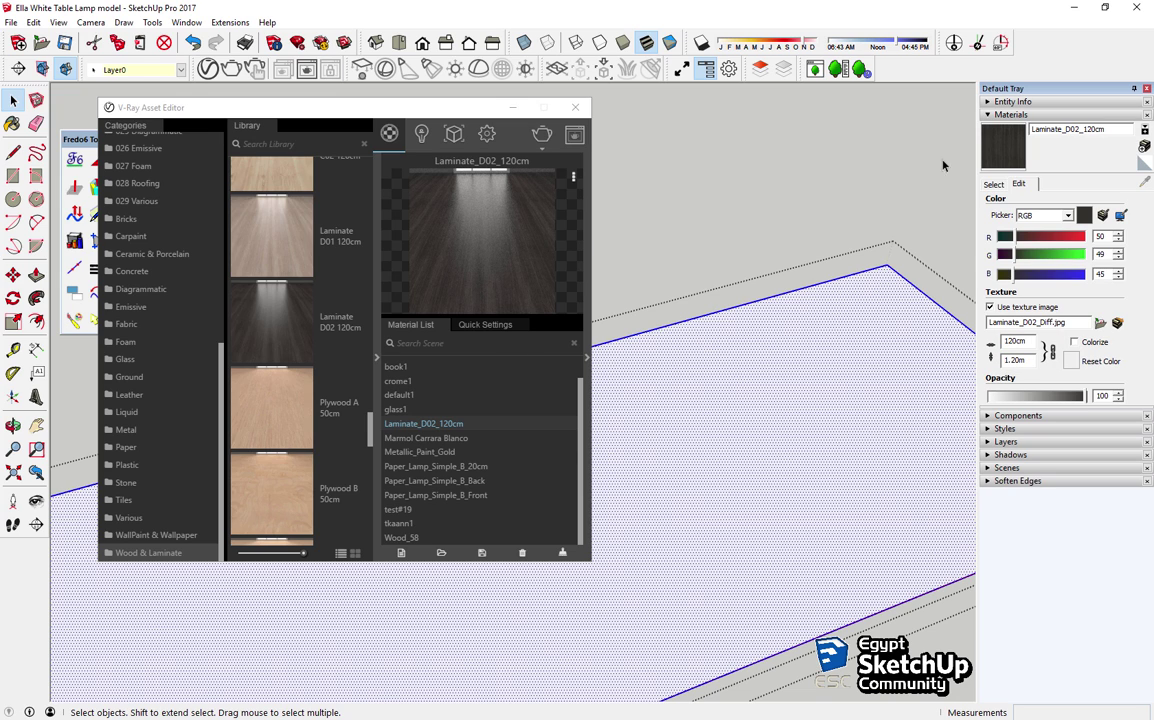
{"action": "left_click", "coordinate": [999, 138]}
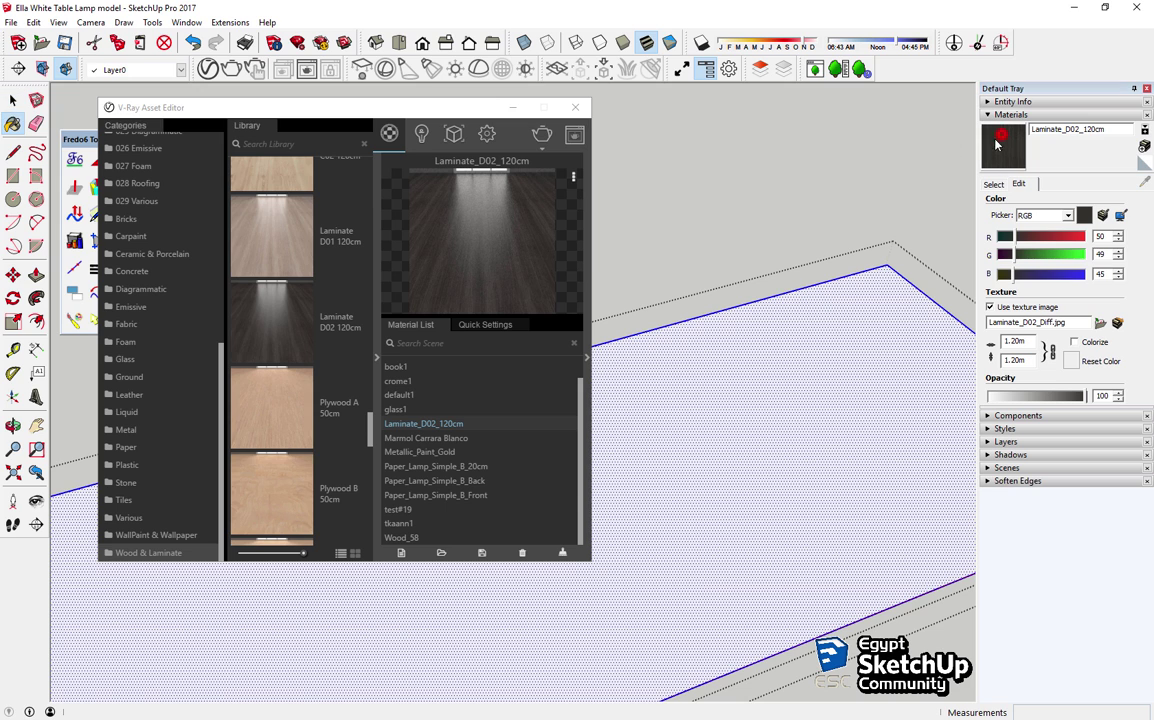
Step: Paint the room floor with the laminate and rotate its texture 90 degrees
{"action": "left_click", "coordinate": [772, 337]}
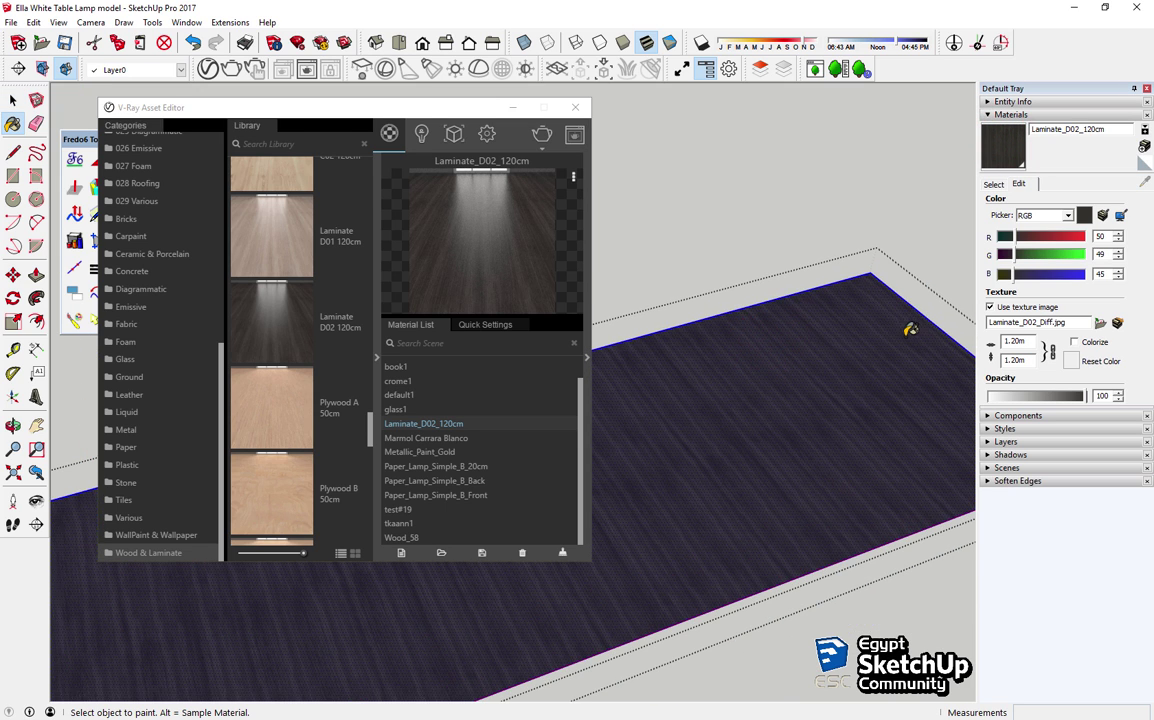
{"action": "left_click", "coordinate": [12, 100]}
{"action": "right_click", "coordinate": [806, 415]}
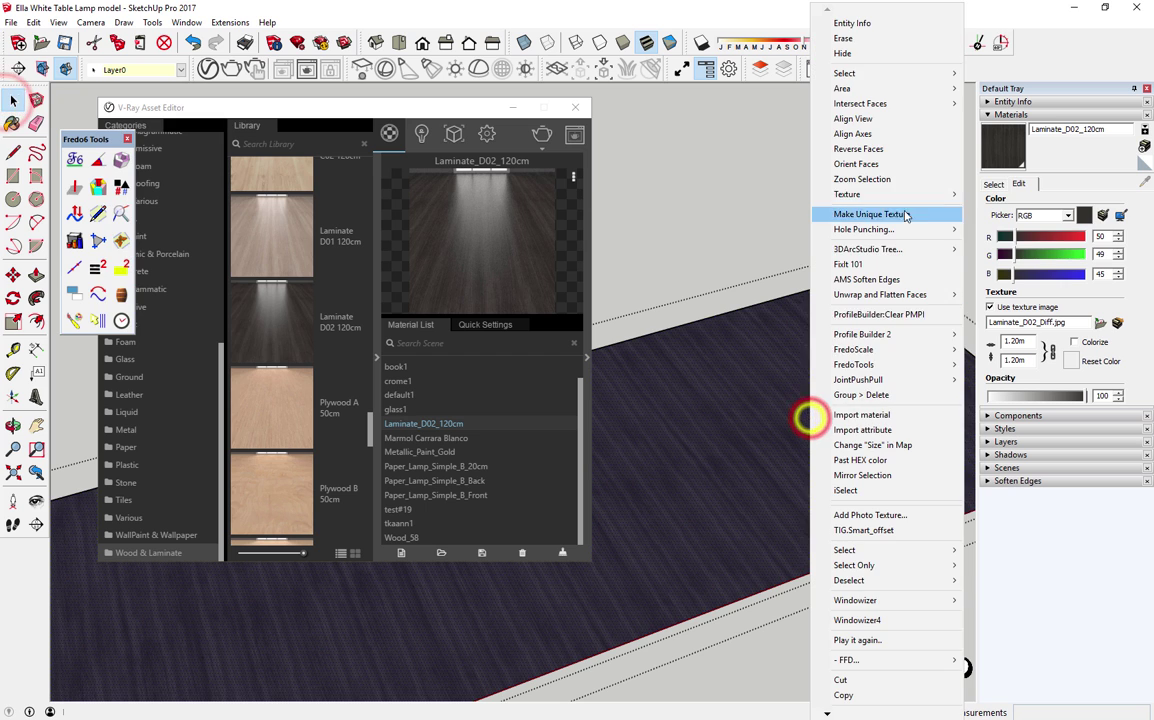
{"action": "left_click", "coordinate": [1026, 193]}
{"action": "right_click", "coordinate": [729, 376]}
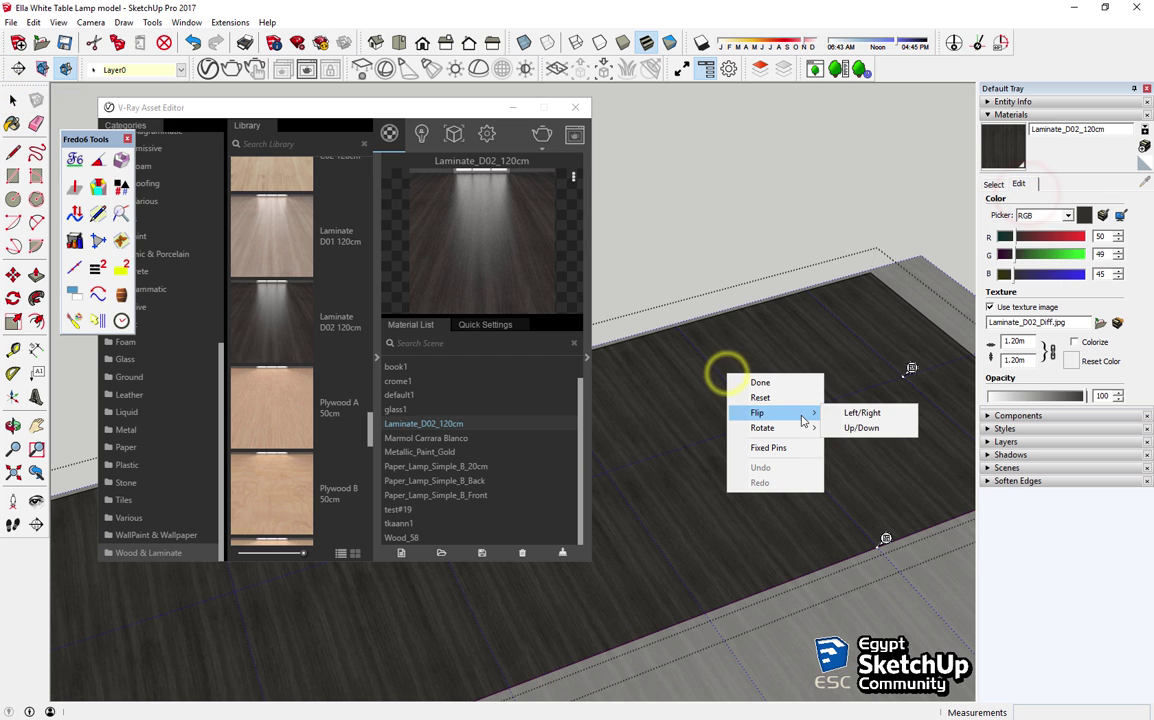
{"action": "left_click", "coordinate": [845, 437]}
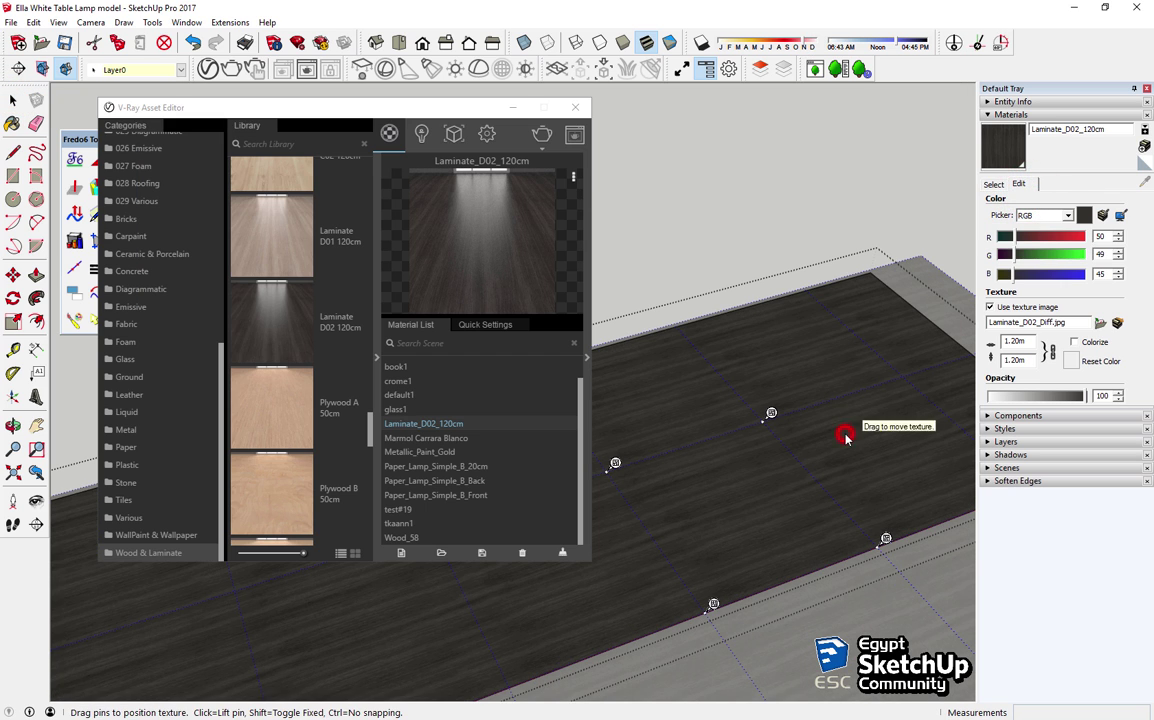
{"action": "left_click", "coordinate": [703, 176]}
{"action": "scroll", "coordinate": [116, 343], "scroll_direction": "up", "scroll_amount": 3}
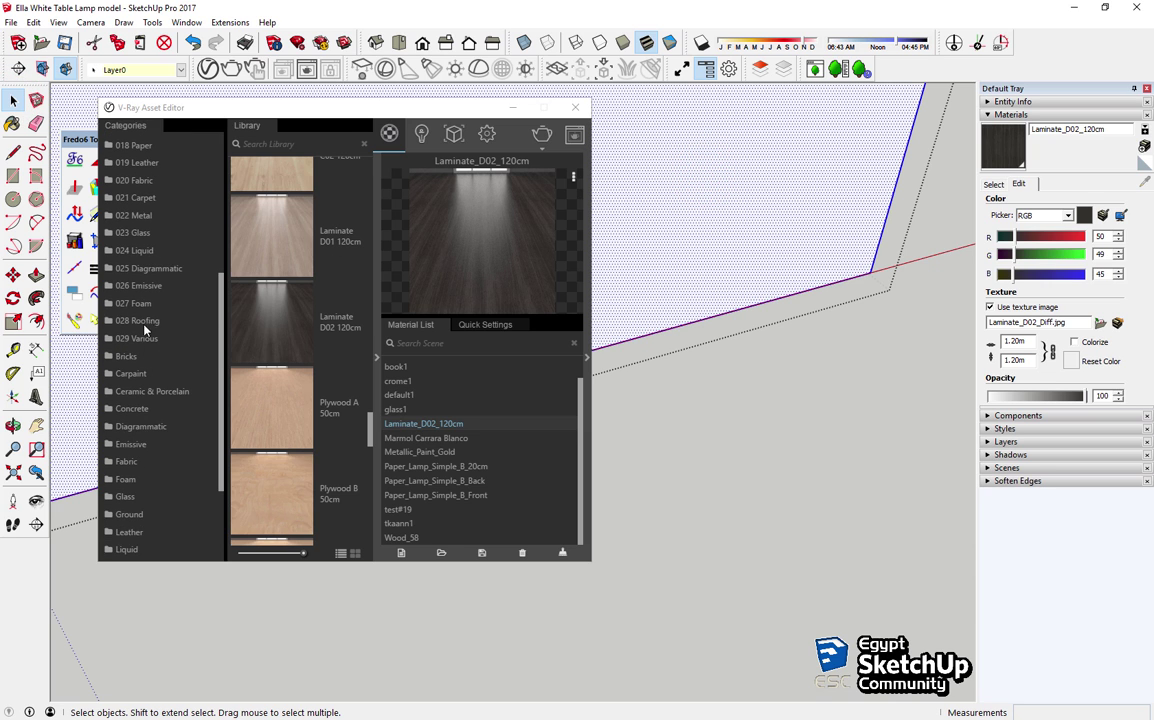
Step: Browse the Foam, Concrete, Emissive and Plastic categories in the V-Ray material library
{"action": "left_click", "coordinate": [148, 306]}
{"action": "scroll", "coordinate": [155, 418], "scroll_direction": "down", "scroll_amount": 2}
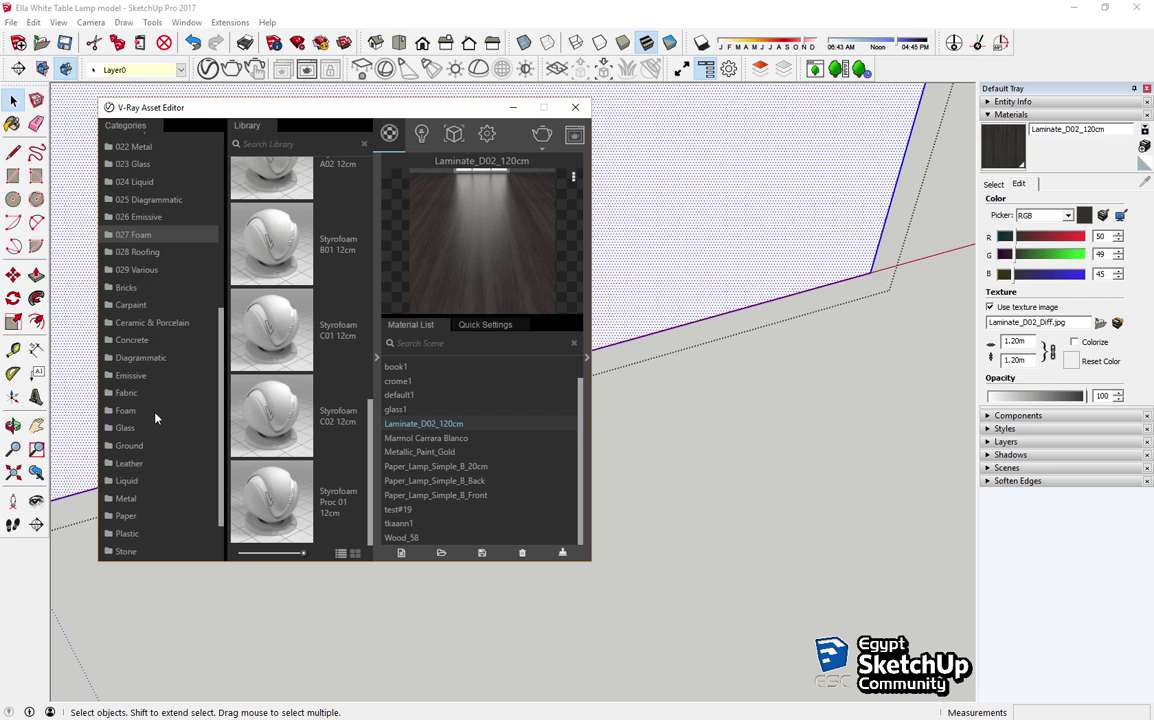
{"action": "left_click", "coordinate": [148, 340]}
{"action": "scroll", "coordinate": [310, 380], "scroll_direction": "up", "scroll_amount": 3}
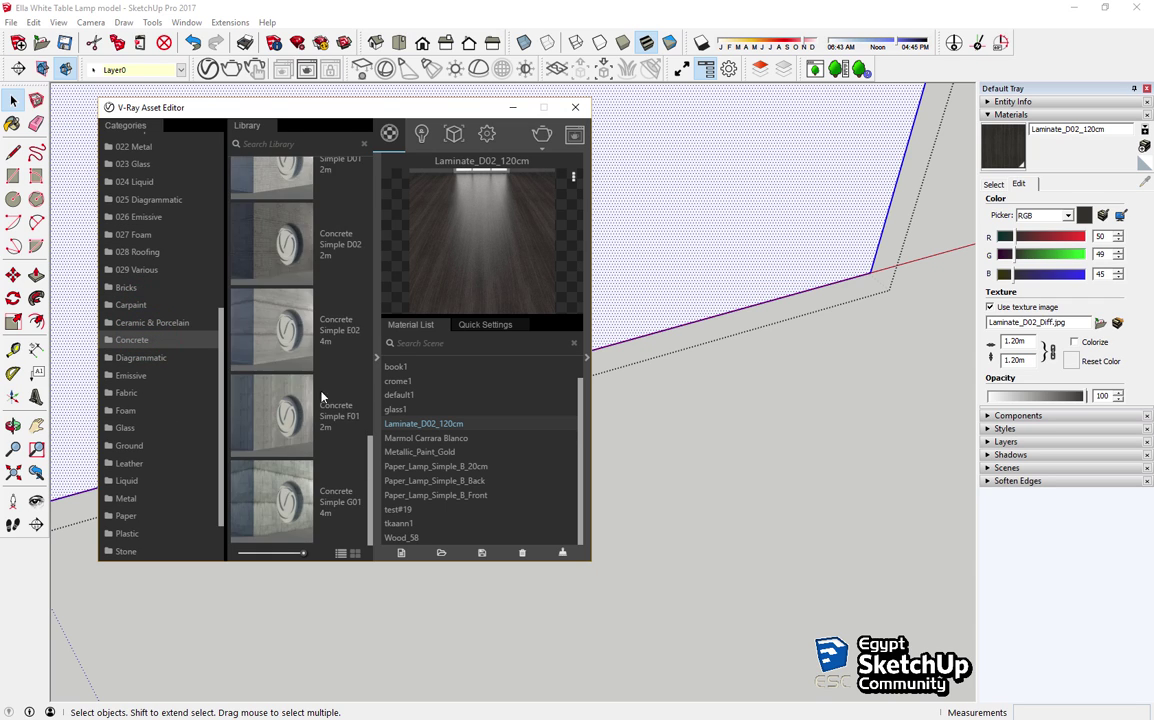
{"action": "scroll", "coordinate": [320, 395], "scroll_direction": "up", "scroll_amount": 3}
{"action": "scroll", "coordinate": [325, 407], "scroll_direction": "up", "scroll_amount": 3}
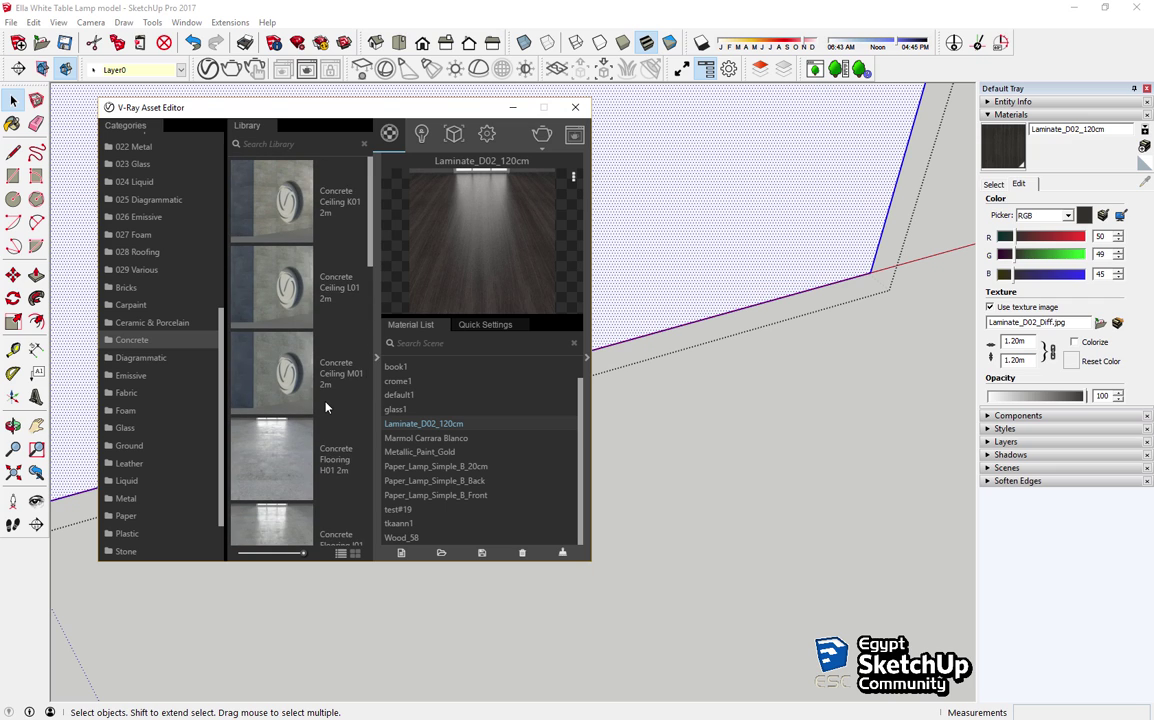
{"action": "left_click", "coordinate": [140, 376]}
{"action": "left_click", "coordinate": [142, 408]}
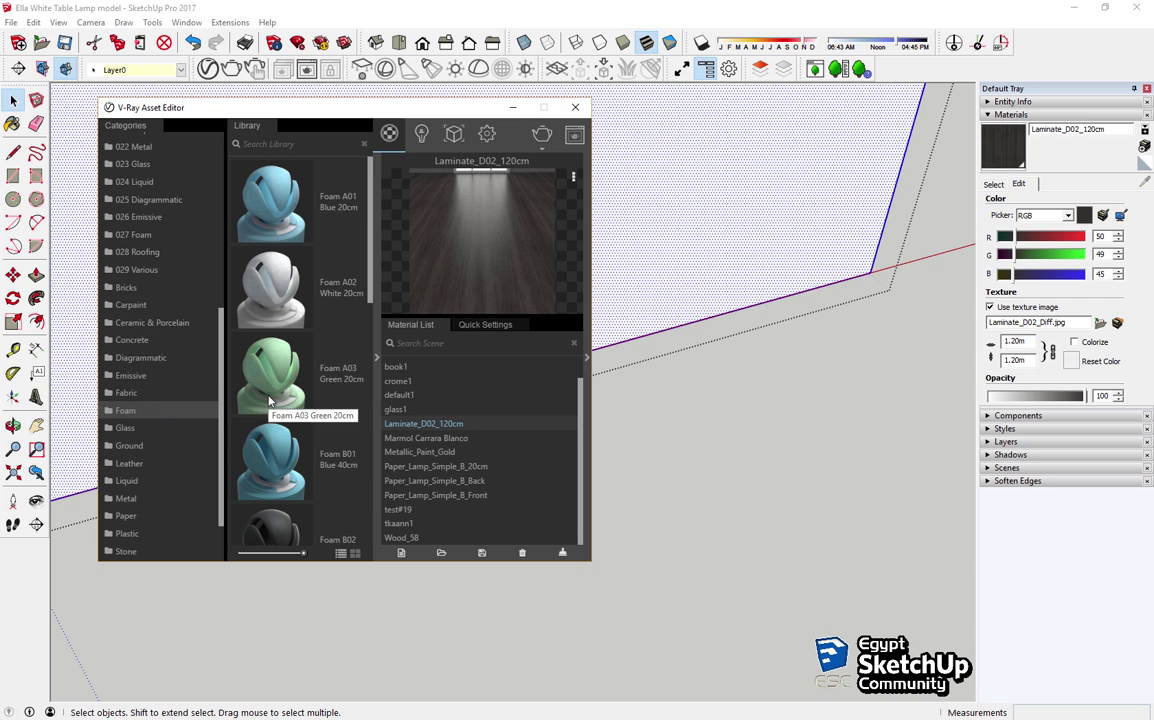
{"action": "scroll", "coordinate": [269, 401], "scroll_direction": "down", "scroll_amount": 5}
{"action": "scroll", "coordinate": [269, 401], "scroll_direction": "down", "scroll_amount": 3}
{"action": "scroll", "coordinate": [155, 460], "scroll_direction": "down", "scroll_amount": 2}
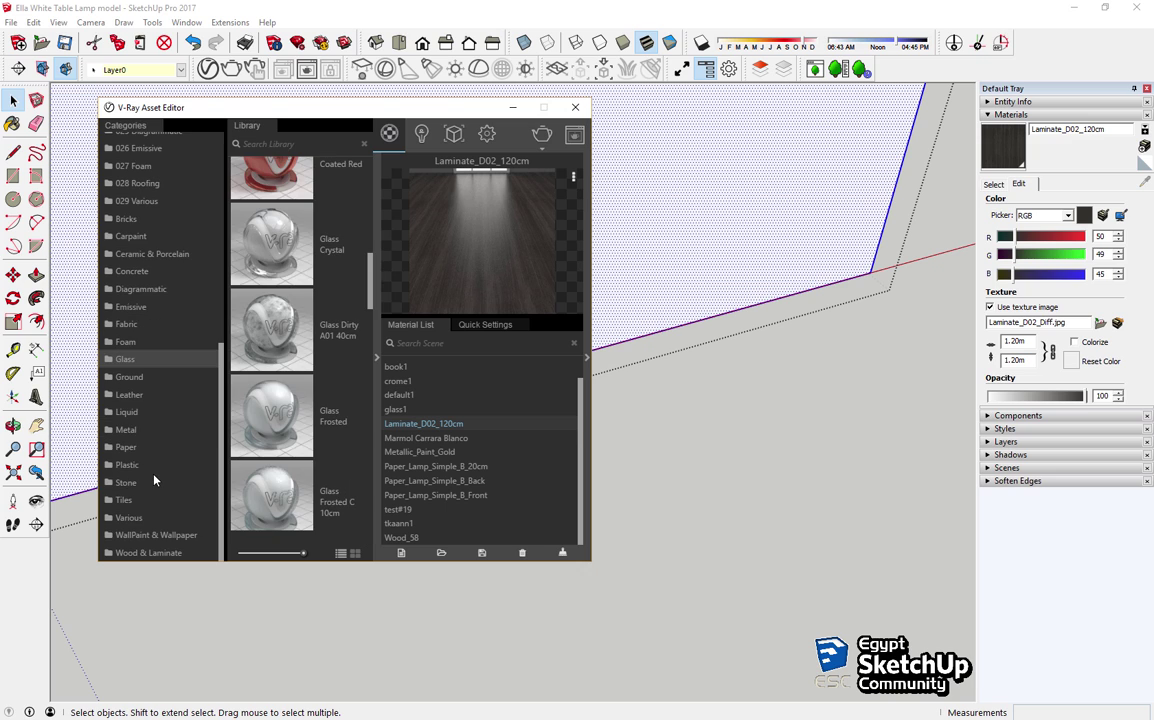
{"action": "left_click", "coordinate": [151, 465]}
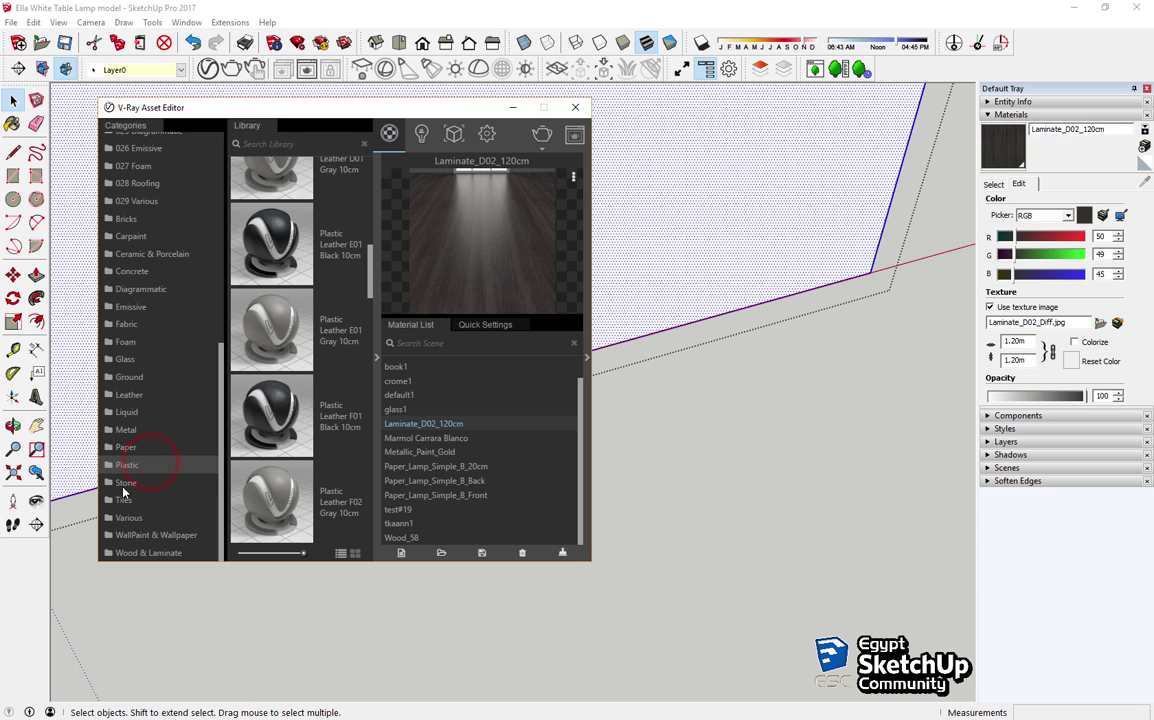
{"action": "scroll", "coordinate": [280, 418], "scroll_direction": "down", "scroll_amount": 1}
{"action": "scroll", "coordinate": [280, 418], "scroll_direction": "down", "scroll_amount": 3}
{"action": "scroll", "coordinate": [280, 418], "scroll_direction": "down", "scroll_amount": 3}
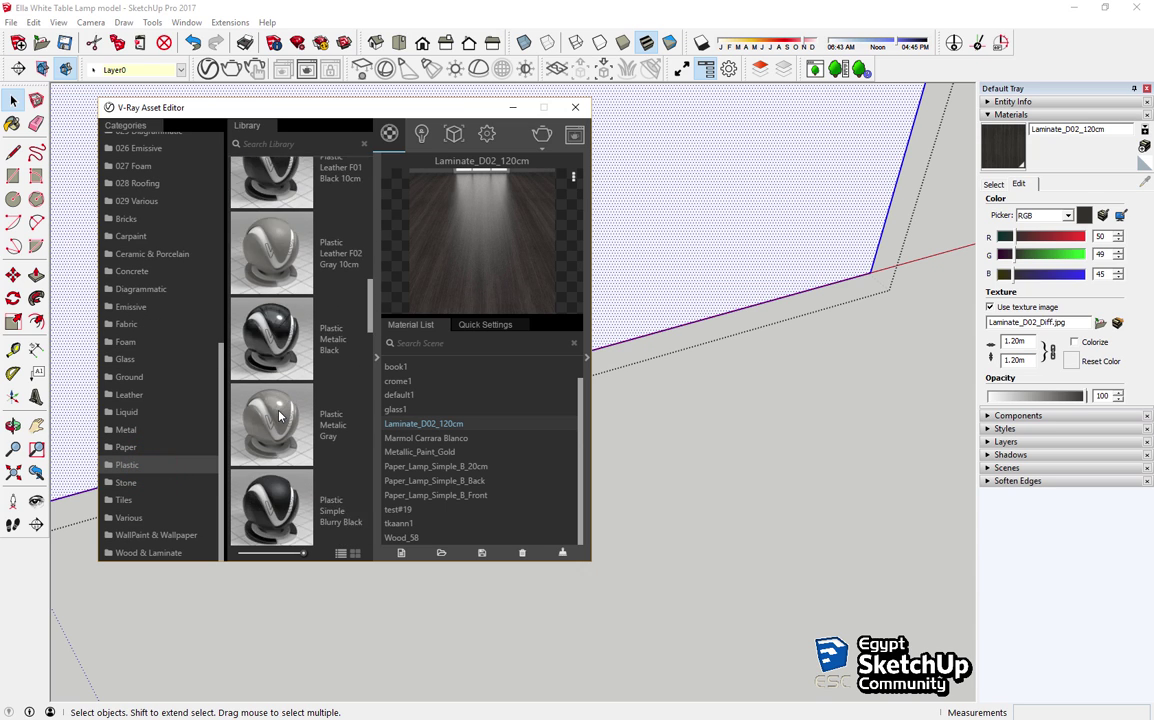
{"action": "scroll", "coordinate": [280, 418], "scroll_direction": "down", "scroll_amount": 3}
{"action": "scroll", "coordinate": [280, 418], "scroll_direction": "down", "scroll_amount": 3}
{"action": "scroll", "coordinate": [280, 418], "scroll_direction": "down", "scroll_amount": 2}
{"action": "scroll", "coordinate": [275, 400], "scroll_direction": "down", "scroll_amount": 2}
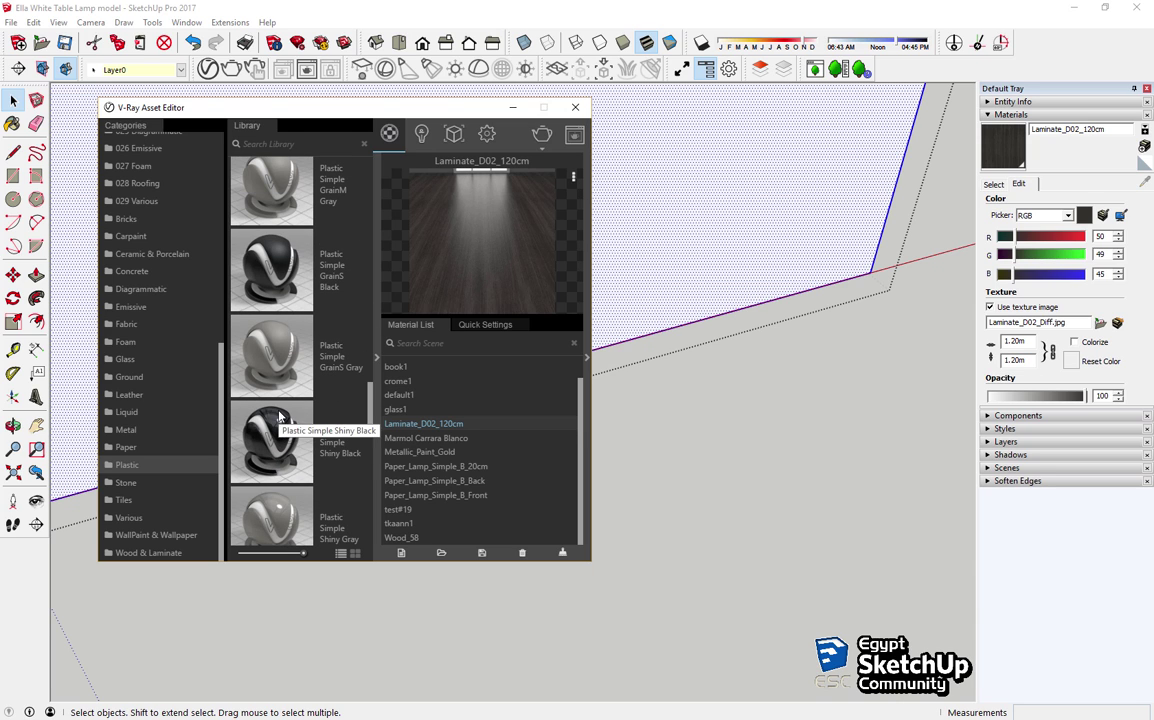
{"action": "scroll", "coordinate": [289, 352], "scroll_direction": "down", "scroll_amount": 2}
{"action": "scroll", "coordinate": [289, 352], "scroll_direction": "down", "scroll_amount": 2}
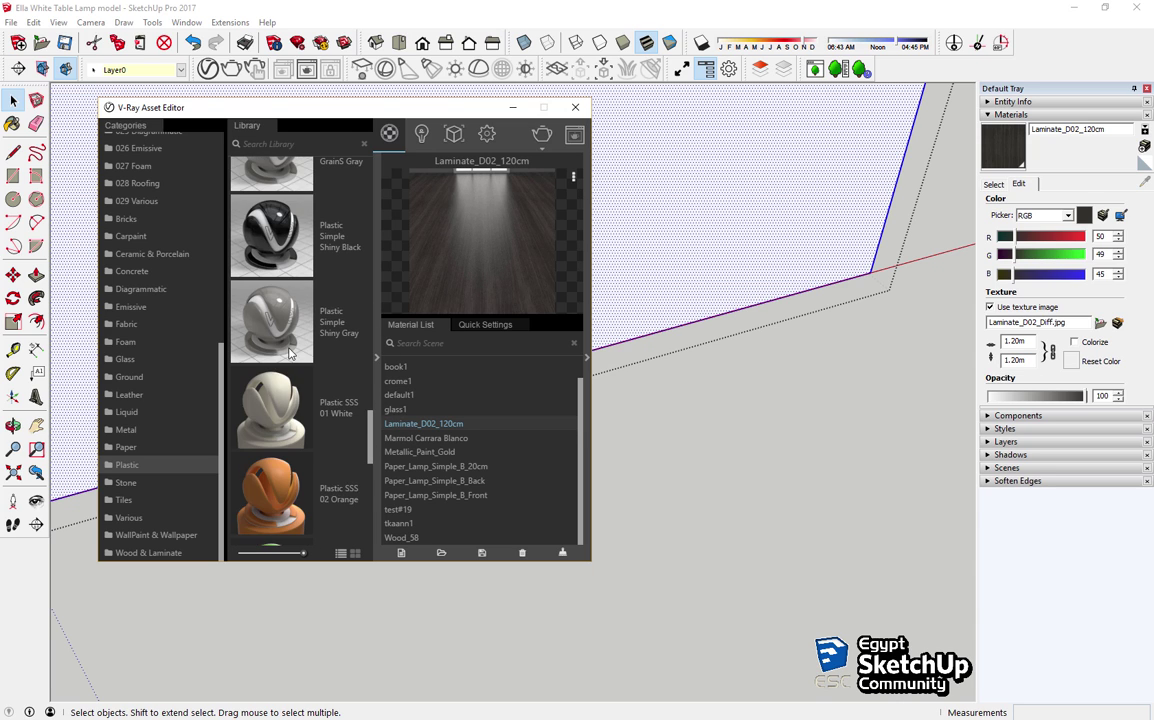
{"action": "scroll", "coordinate": [290, 354], "scroll_direction": "down", "scroll_amount": 2}
{"action": "scroll", "coordinate": [291, 357], "scroll_direction": "down", "scroll_amount": 2}
{"action": "scroll", "coordinate": [291, 357], "scroll_direction": "down", "scroll_amount": 2}
{"action": "scroll", "coordinate": [291, 357], "scroll_direction": "down", "scroll_amount": 2}
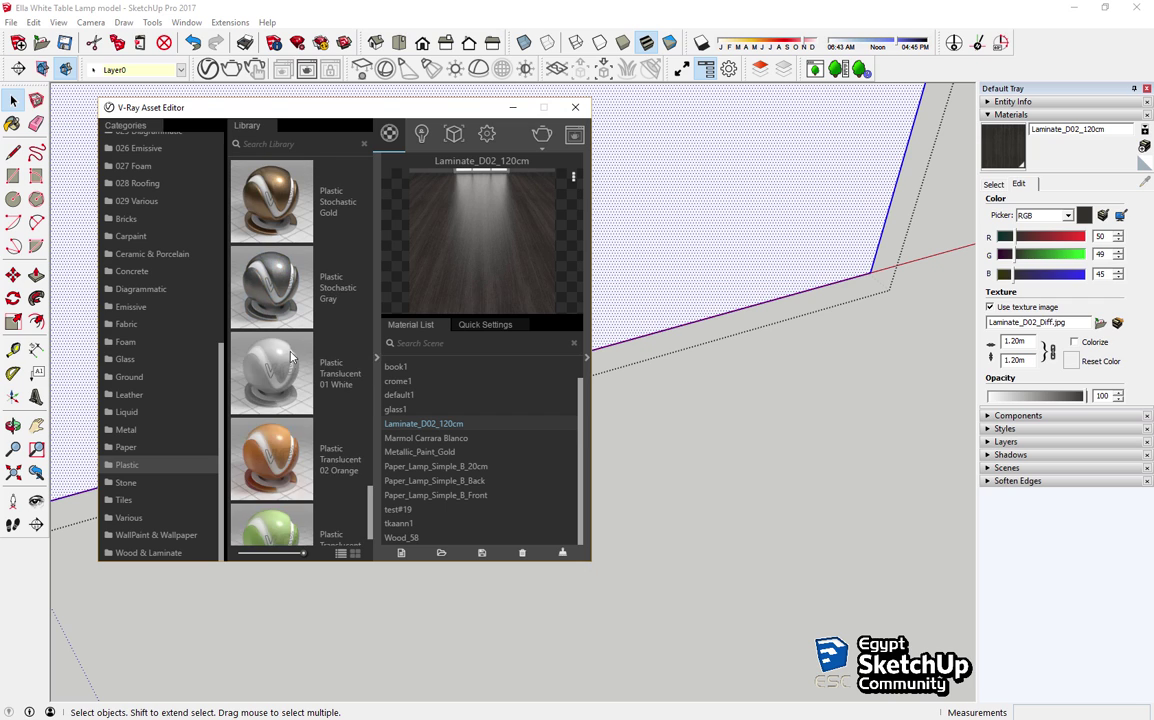
{"action": "scroll", "coordinate": [291, 357], "scroll_direction": "down", "scroll_amount": 1}
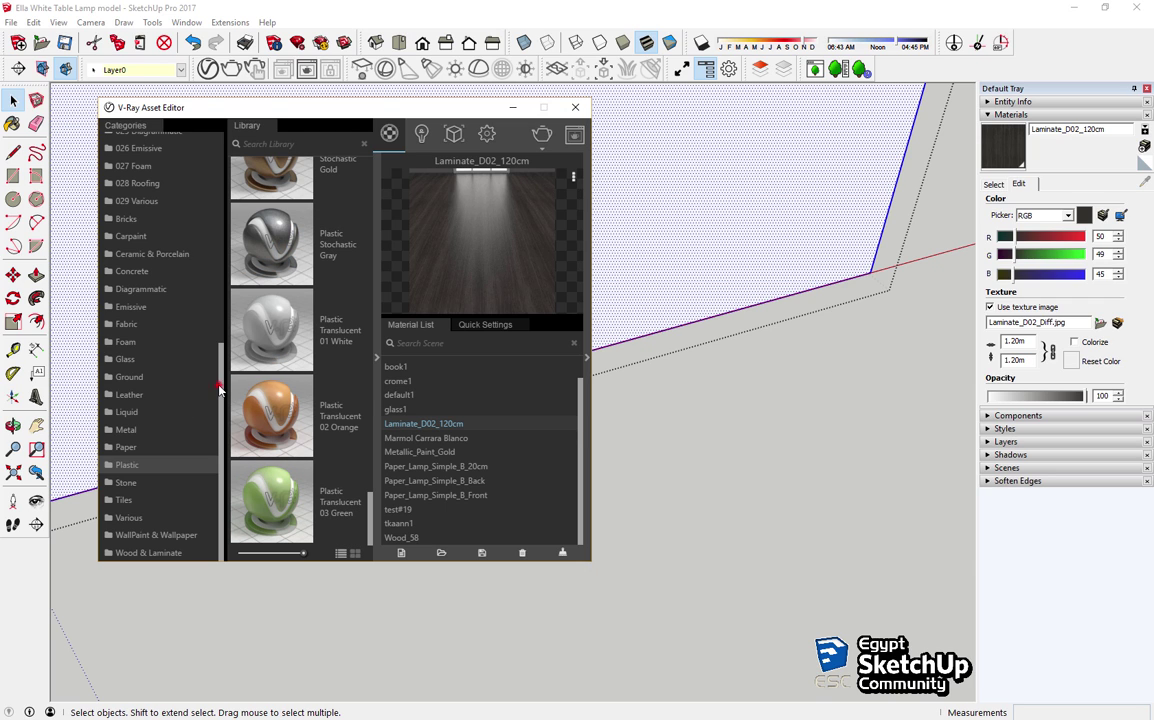
{"action": "left_click_drag", "start_coordinate": [217, 386], "coordinate": [229, 141]}
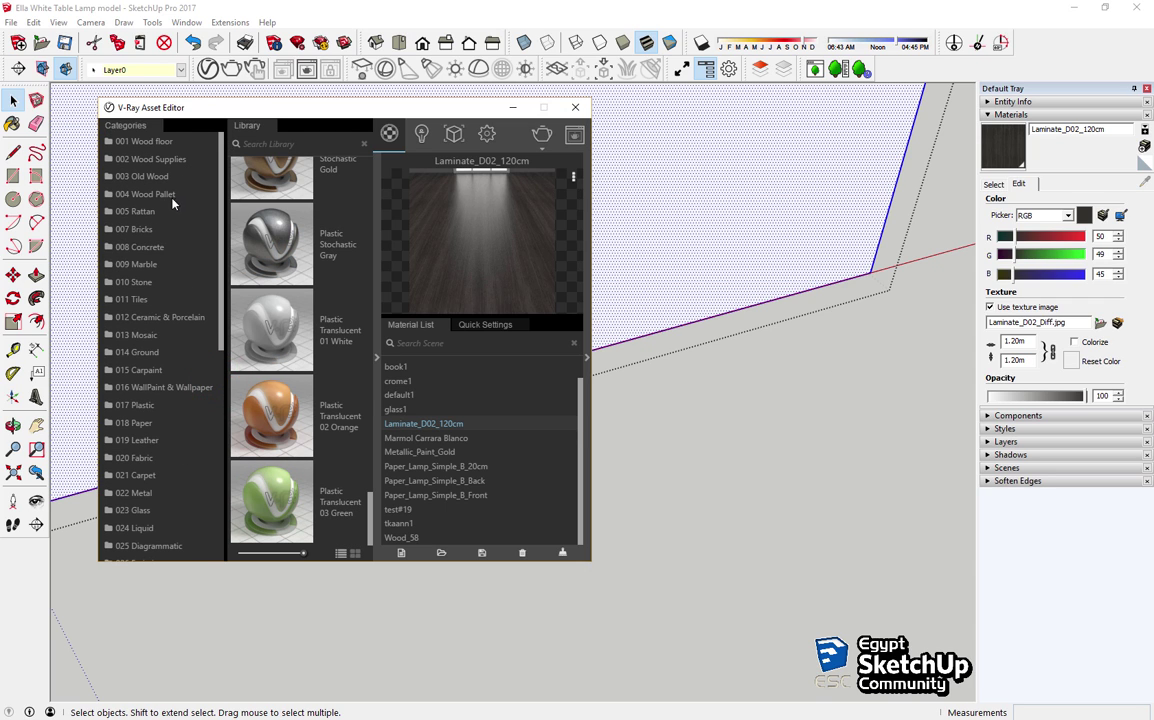
Step: Look through Concrete and Marble, then drag Granite B 80cm into the Material List
{"action": "left_click", "coordinate": [155, 247]}
{"action": "left_click", "coordinate": [371, 420]}
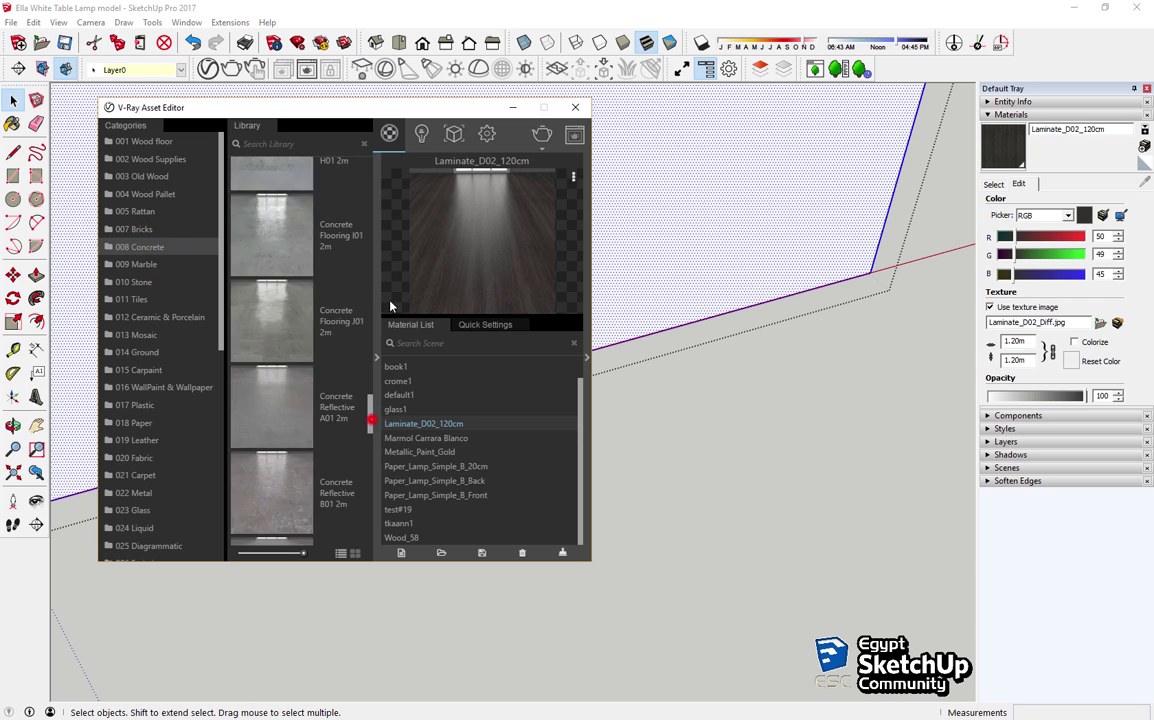
{"action": "mouse_move", "coordinate": [371, 415]}
{"action": "left_mouse_down"}
{"action": "mouse_move", "coordinate": [388, 330]}
{"action": "mouse_move", "coordinate": [392, 444]}
{"action": "left_mouse_up"}
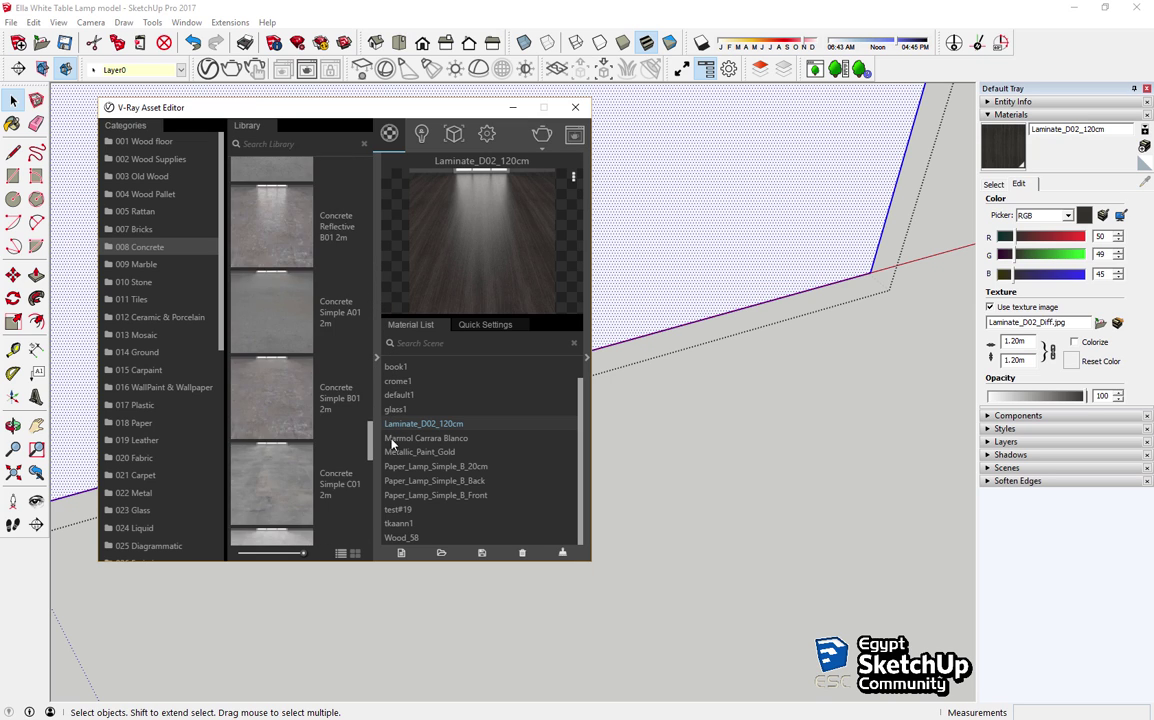
{"action": "scroll", "coordinate": [346, 440], "scroll_direction": "down", "scroll_amount": 3}
{"action": "scroll", "coordinate": [344, 473], "scroll_direction": "down", "scroll_amount": 3}
{"action": "scroll", "coordinate": [300, 400], "scroll_direction": "down", "scroll_amount": 2}
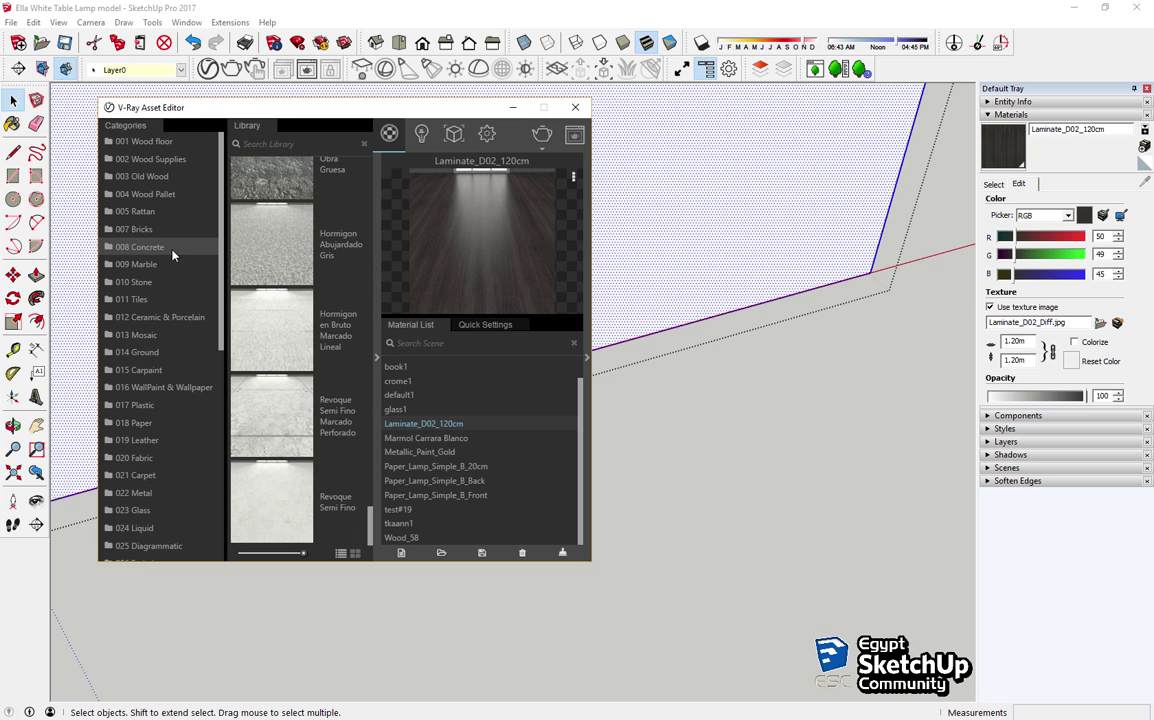
{"action": "left_click", "coordinate": [148, 264]}
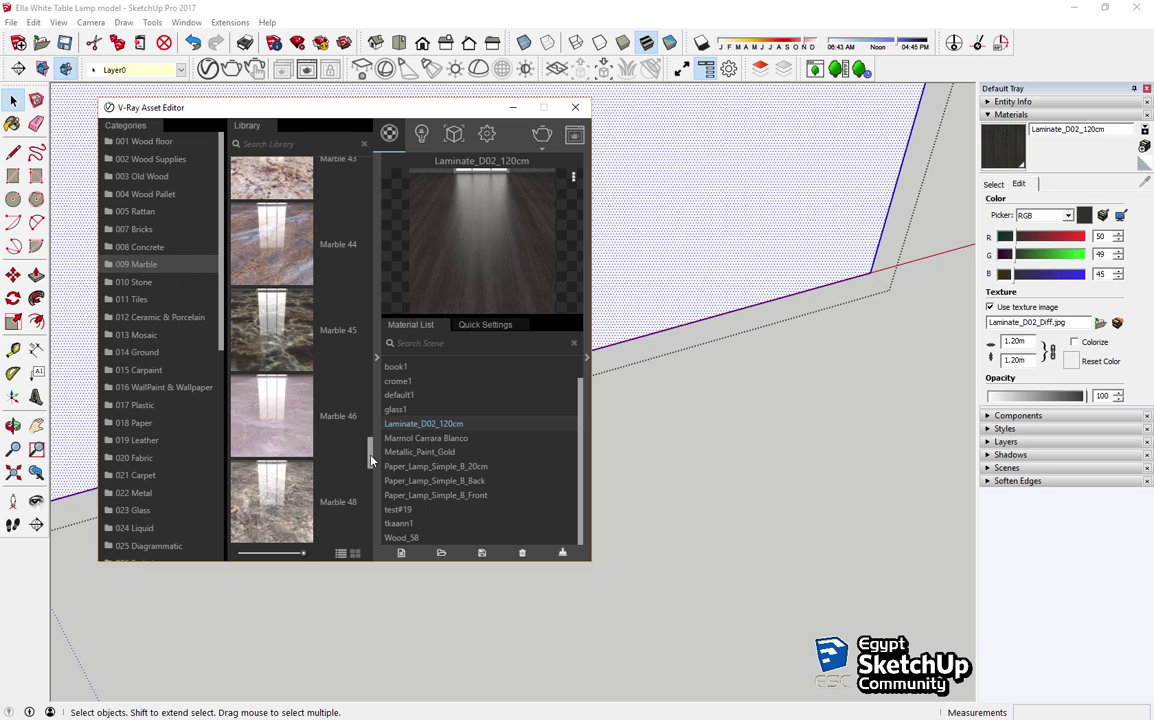
{"action": "scroll", "coordinate": [358, 450], "scroll_direction": "up", "scroll_amount": 4}
{"action": "scroll", "coordinate": [345, 445], "scroll_direction": "up", "scroll_amount": 4}
{"action": "scroll", "coordinate": [340, 442], "scroll_direction": "up", "scroll_amount": 3}
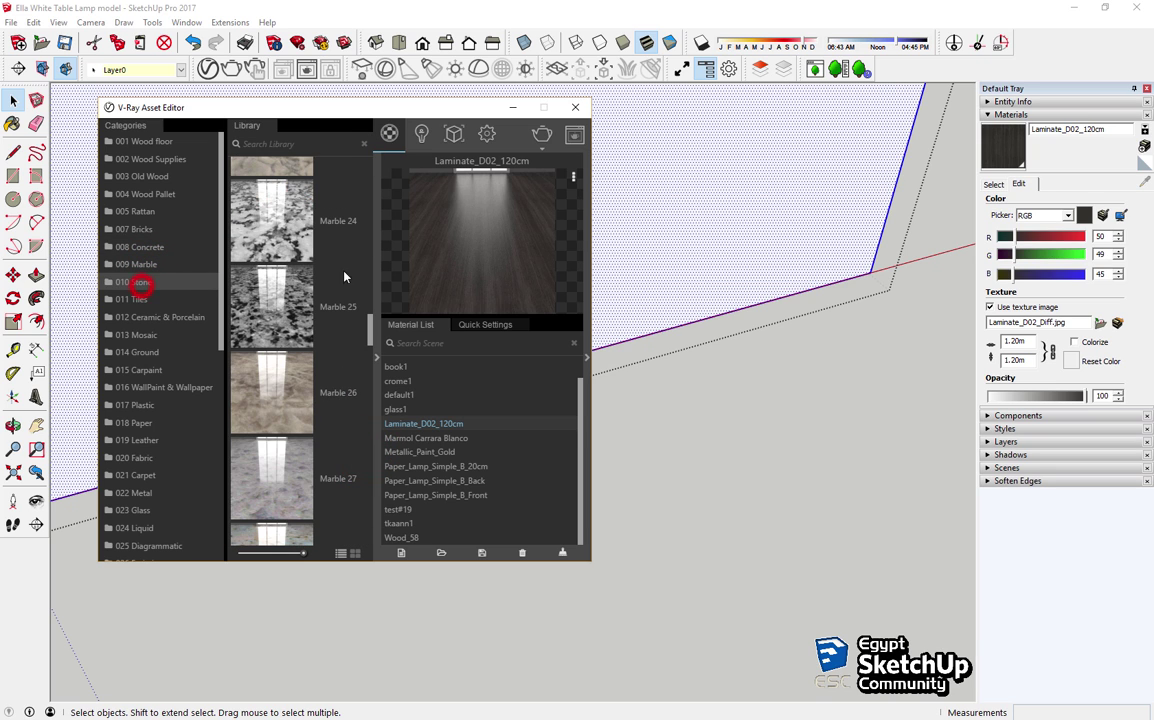
{"action": "left_click_drag", "start_coordinate": [368, 398], "coordinate": [390, 209]}
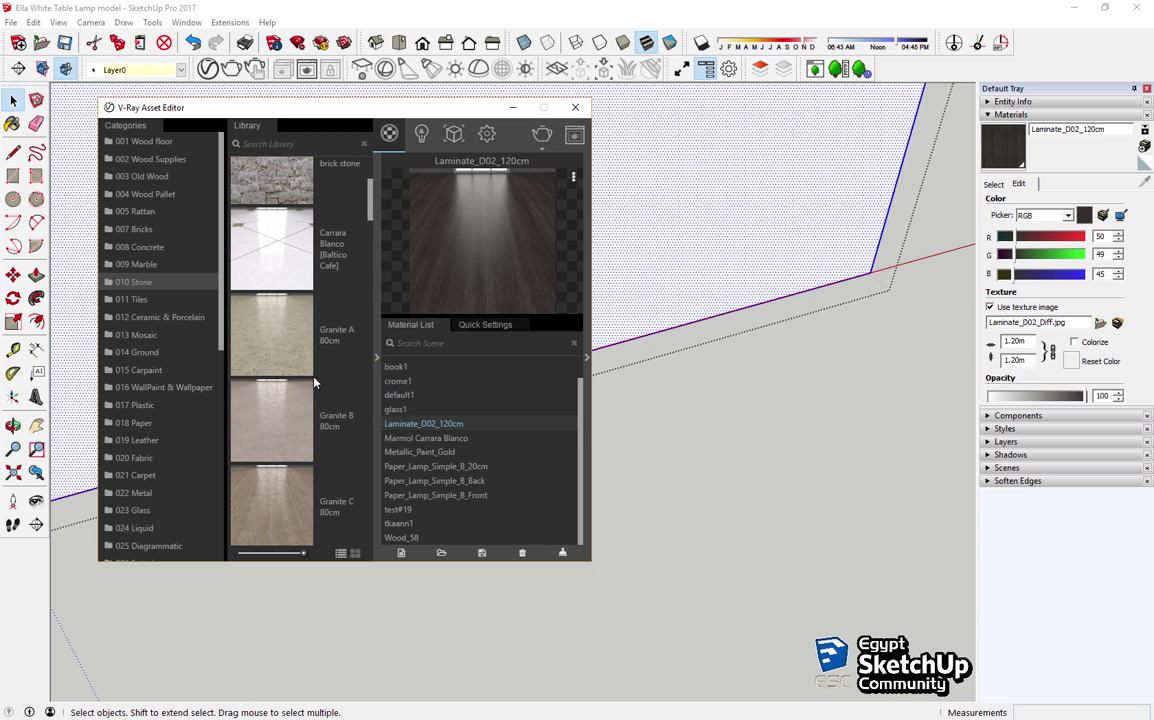
{"action": "left_click_drag", "start_coordinate": [265, 420], "coordinate": [460, 536]}
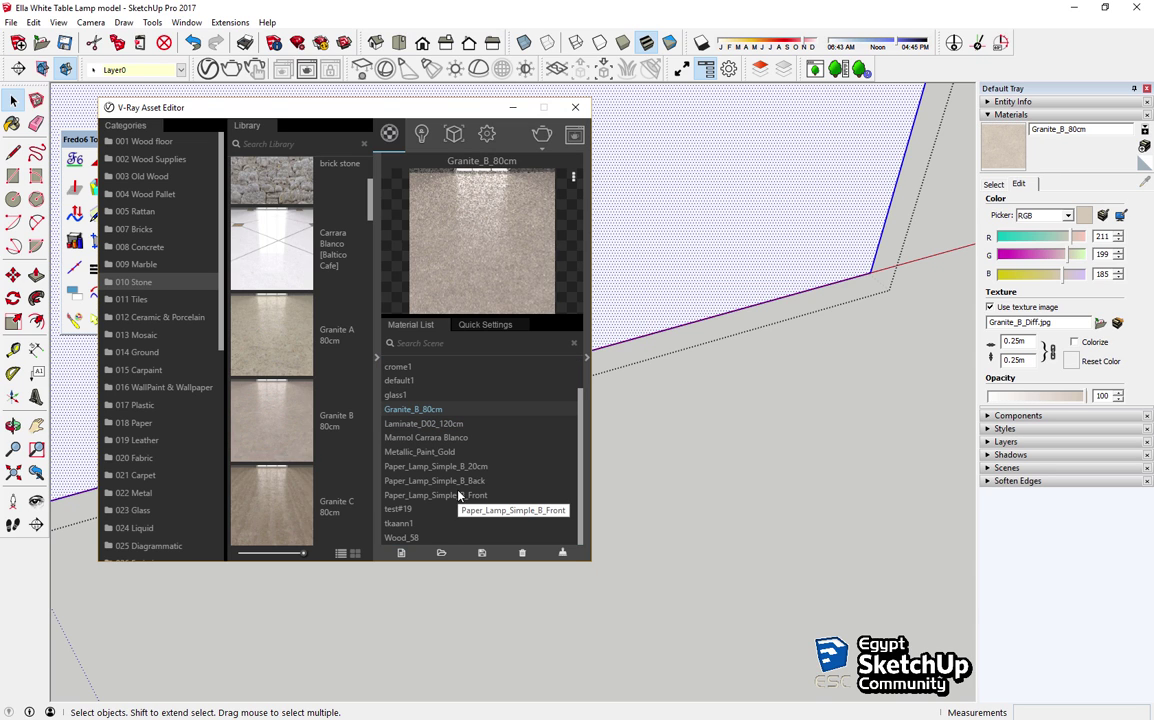
Step: Set Granite_B_80cm's texture width to 80cm and paint it onto the back wall rectangle
{"action": "left_click", "coordinate": [1015, 341]}
{"action": "type", "text": "80c"}
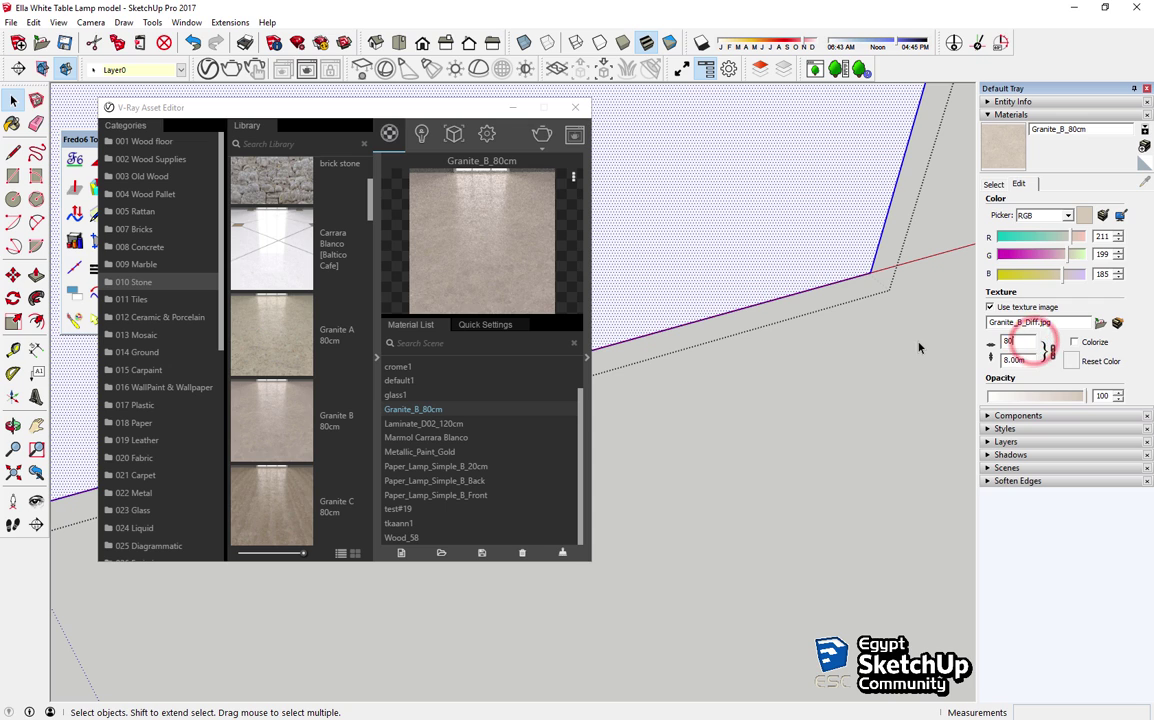
{"action": "left_click", "coordinate": [379, 357]}
{"action": "scroll", "coordinate": [729, 332], "scroll_direction": "down", "scroll_amount": 5}
{"action": "left_click", "coordinate": [702, 315]}
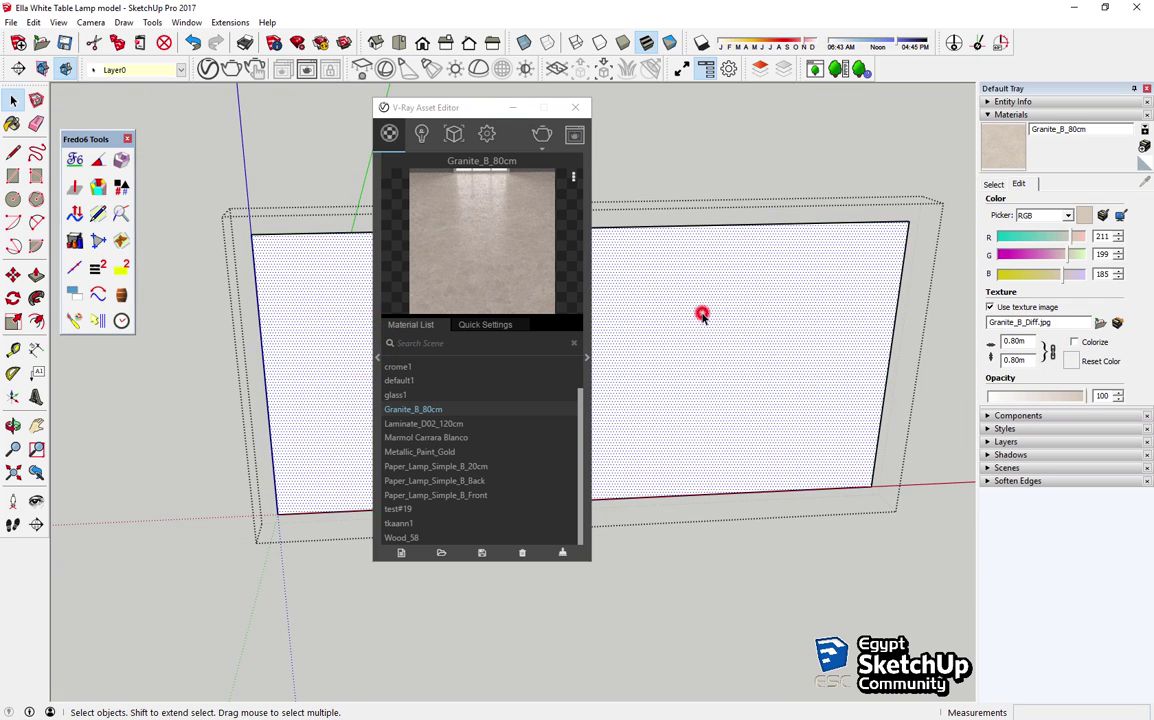
{"action": "left_click", "coordinate": [1003, 145]}
{"action": "left_click", "coordinate": [799, 242]}
{"action": "key", "text": "space"}
{"action": "key", "text": "Escape"}
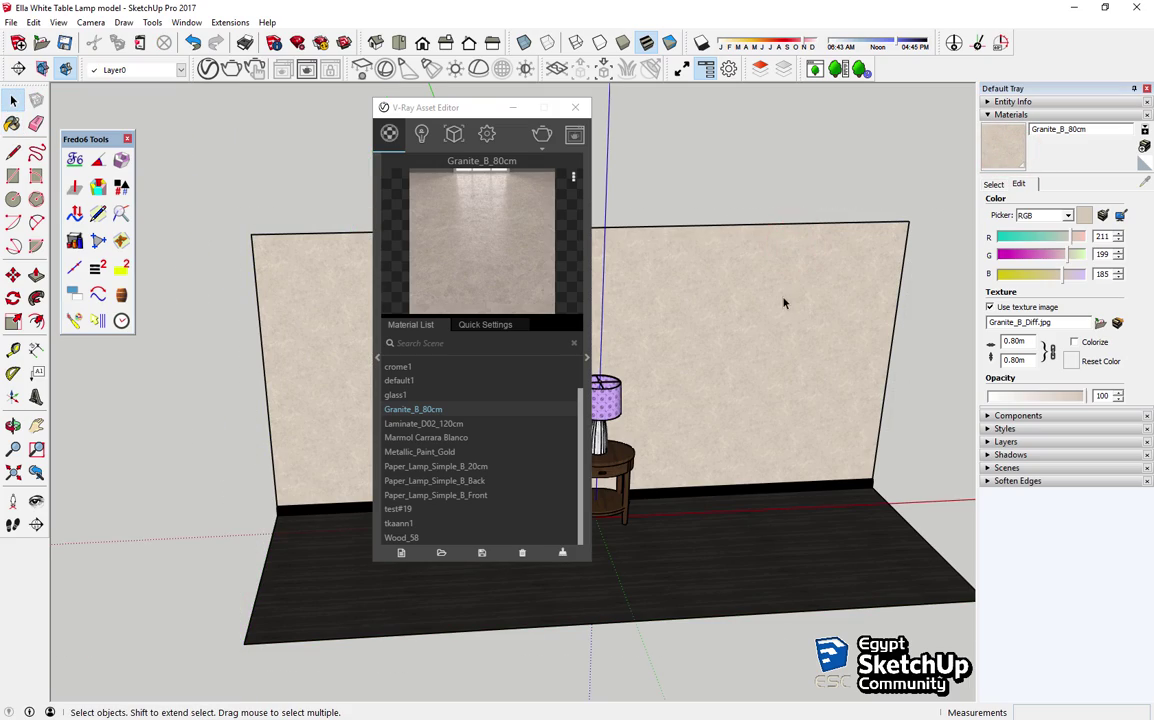
{"action": "left_click", "coordinate": [575, 107]}
Step: Sample the table's walnut material while orbiting over the lamp and table top
{"action": "scroll", "coordinate": [567, 124], "scroll_direction": "up", "scroll_amount": 5}
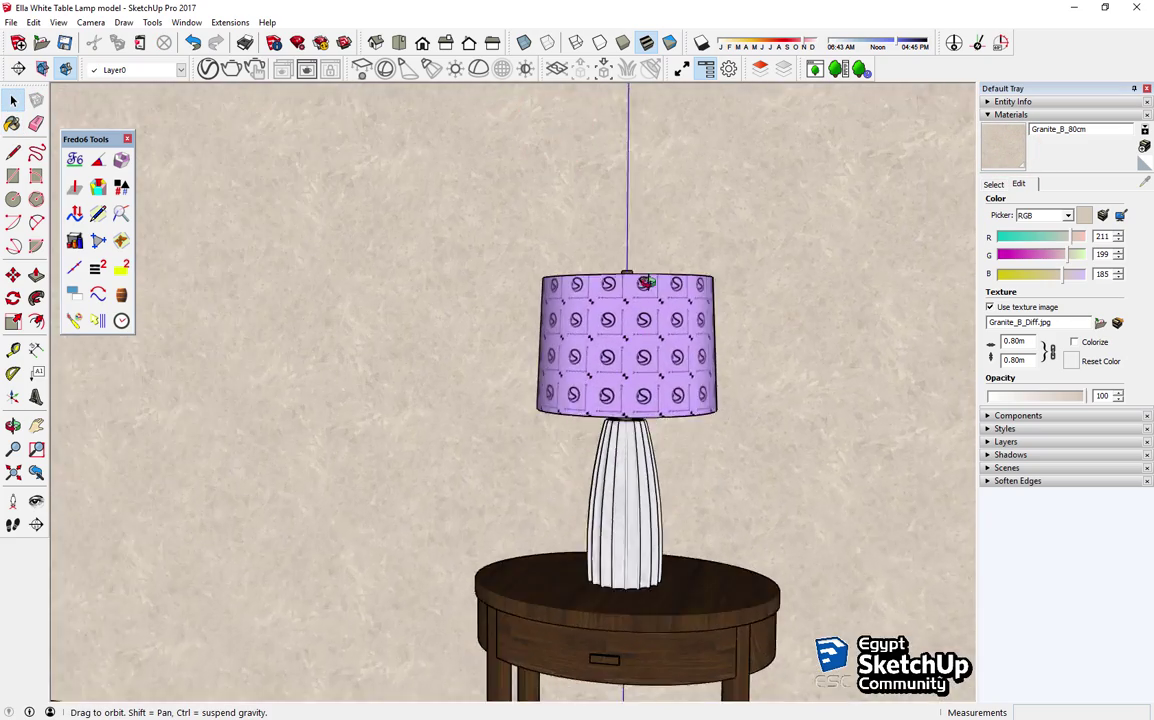
{"action": "middle_click_drag", "start_coordinate": [567, 124], "coordinate": [690, 513]}
{"action": "scroll", "coordinate": [554, 391], "scroll_direction": "down", "scroll_amount": 3}
{"action": "scroll", "coordinate": [540, 400], "scroll_direction": "down", "scroll_amount": 3}
{"action": "scroll", "coordinate": [528, 410], "scroll_direction": "down", "scroll_amount": 2}
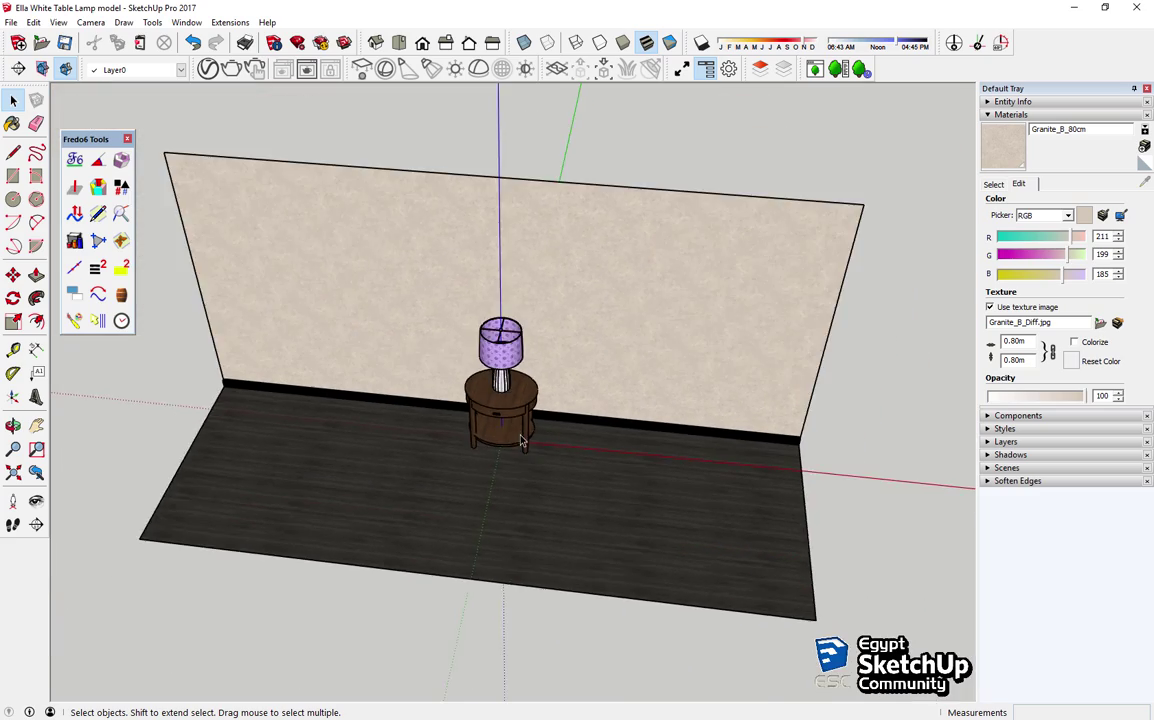
{"action": "scroll", "coordinate": [522, 386], "scroll_direction": "up", "scroll_amount": 6}
{"action": "key", "text": "b"}
{"action": "left_click", "coordinate": [522, 386], "text": "alt"}
{"action": "scroll", "coordinate": [540, 400], "scroll_direction": "up", "scroll_amount": 3}
{"action": "middle_click_drag", "start_coordinate": [556, 412], "coordinate": [497, 376]}
{"action": "scroll", "coordinate": [592, 404], "scroll_direction": "up", "scroll_amount": 3}
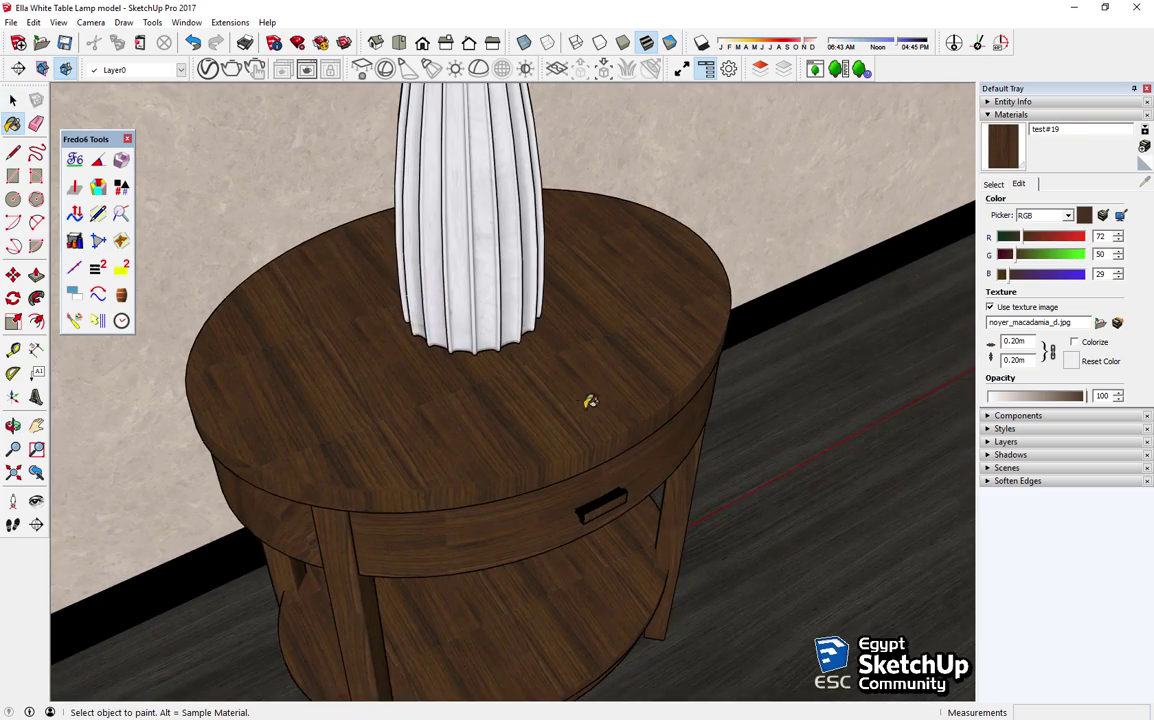
{"action": "mouse_move", "coordinate": [592, 404]}
{"action": "middle_mouse_down"}
{"action": "mouse_move", "coordinate": [370, 355]}
{"action": "mouse_move", "coordinate": [385, 365]}
{"action": "middle_mouse_up"}
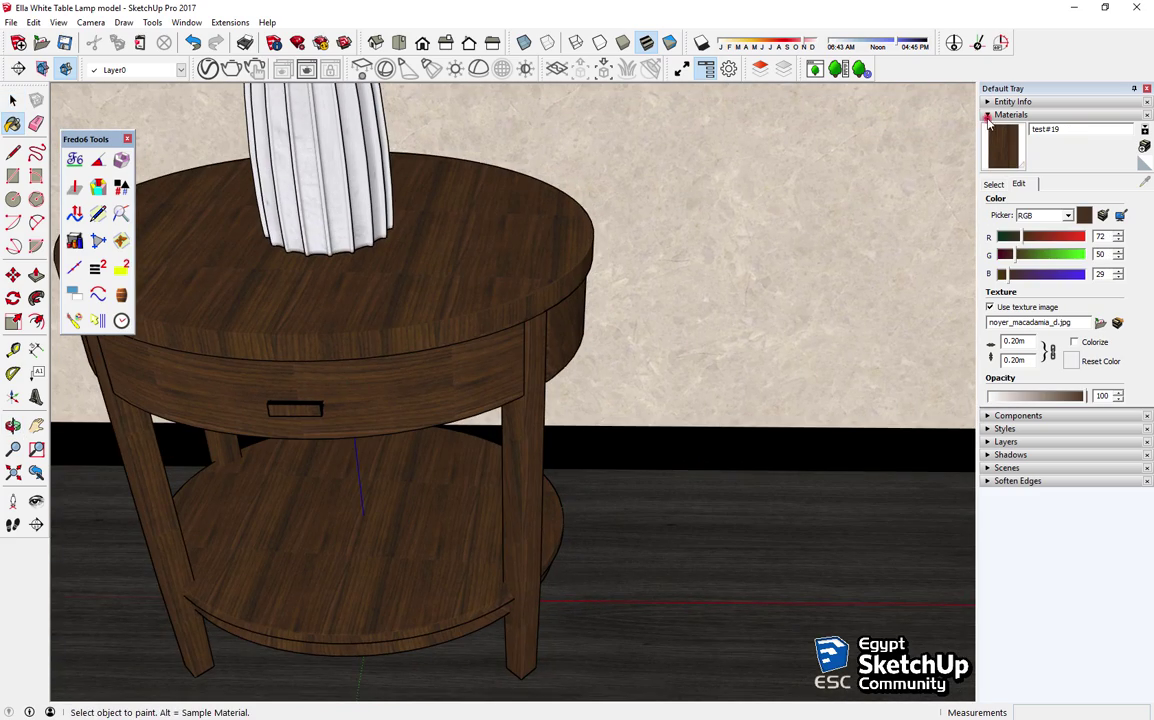
Step: Collapse the materials panel, zoom extents to the whole room, and close the Fredo6 Tools toolbar
{"action": "left_click", "coordinate": [988, 115]}
{"action": "left_click", "coordinate": [13, 100]}
{"action": "key", "text": "shift+z"}
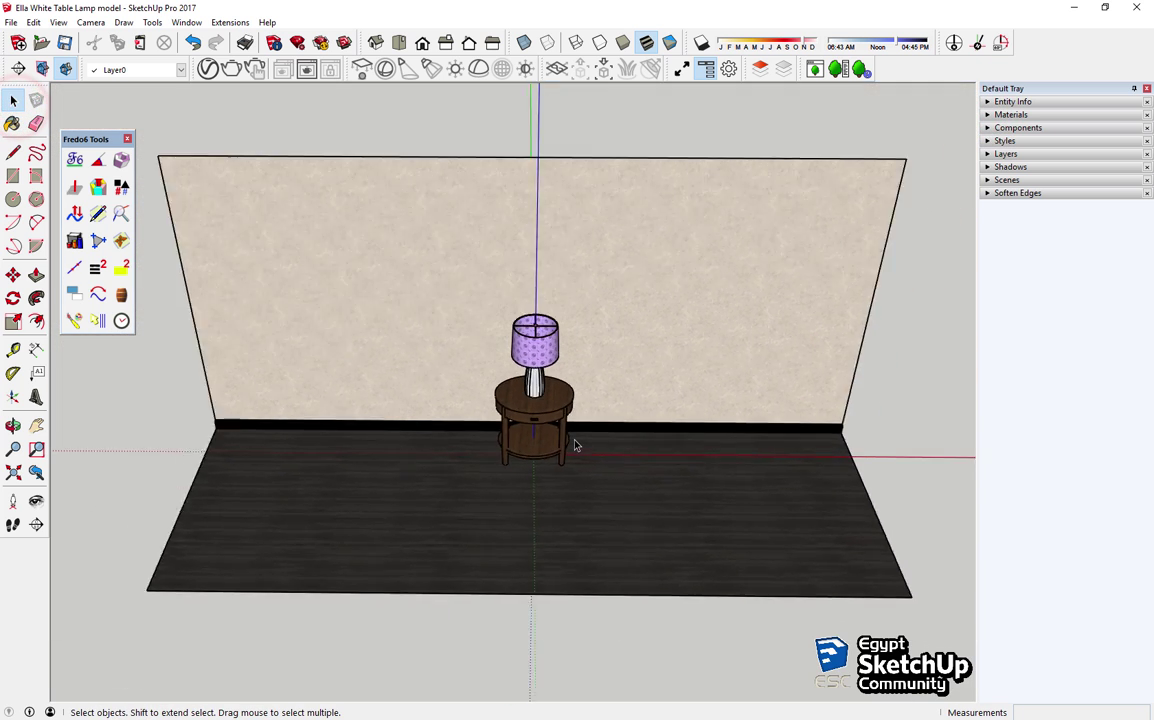
{"action": "left_click", "coordinate": [896, 366]}
Step: Orbit down to the black baseboard and sample the floor's Laminate_D02_120cm material
{"action": "left_click", "coordinate": [128, 138]}
{"action": "mouse_move", "coordinate": [600, 380]}
{"action": "middle_mouse_down"}
{"action": "mouse_move", "coordinate": [632, 380]}
{"action": "mouse_move", "coordinate": [517, 220]}
{"action": "middle_mouse_up"}
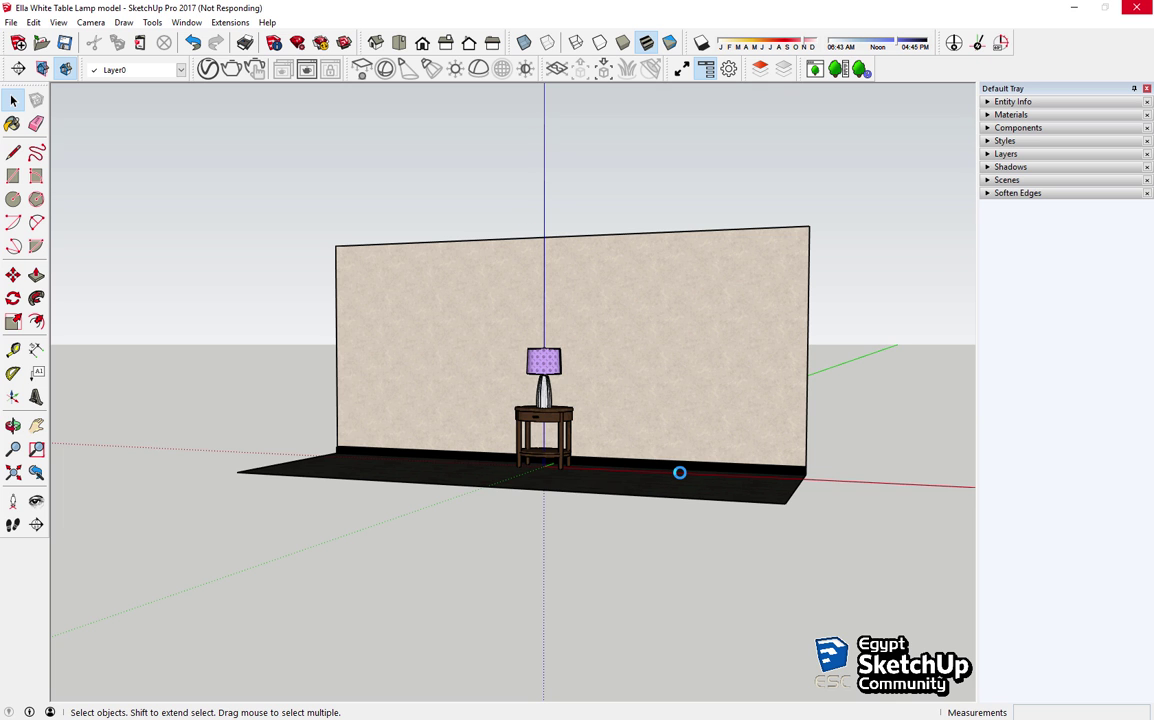
{"action": "scroll", "coordinate": [679, 472], "scroll_direction": "up", "scroll_amount": 5}
{"action": "middle_click_drag", "start_coordinate": [665, 464], "coordinate": [515, 484]}
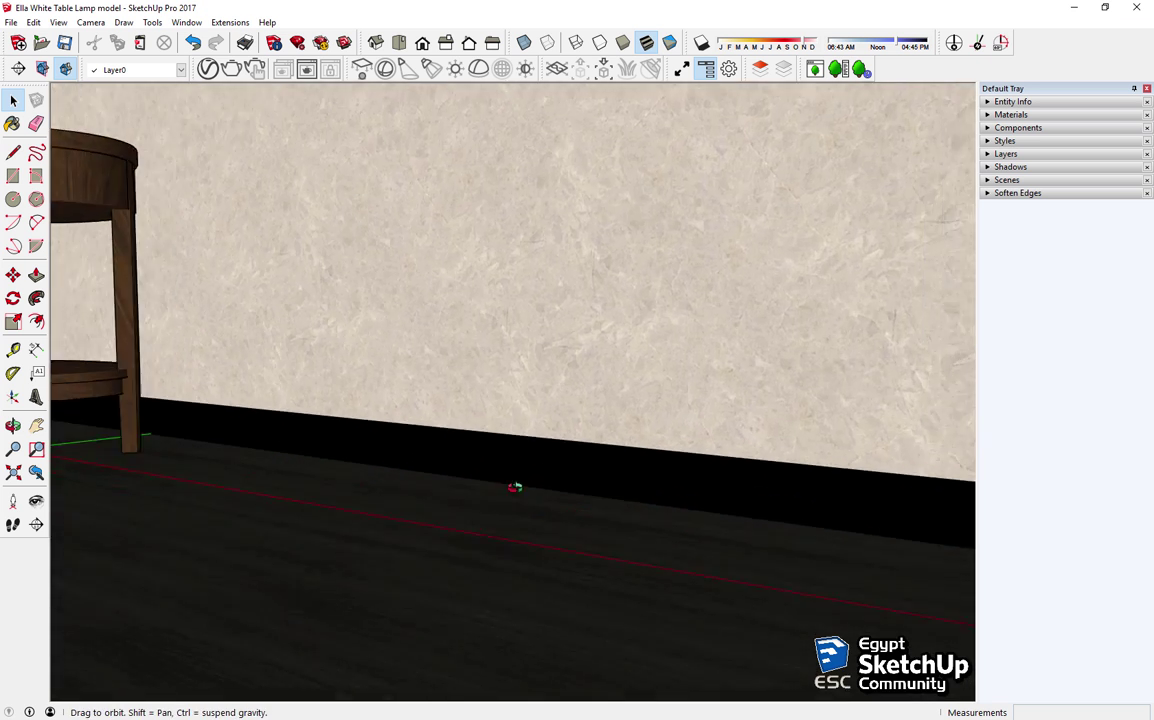
{"action": "left_click", "coordinate": [523, 461]}
{"action": "scroll", "coordinate": [521, 460], "scroll_direction": "up", "scroll_amount": 3}
{"action": "key", "text": "b"}
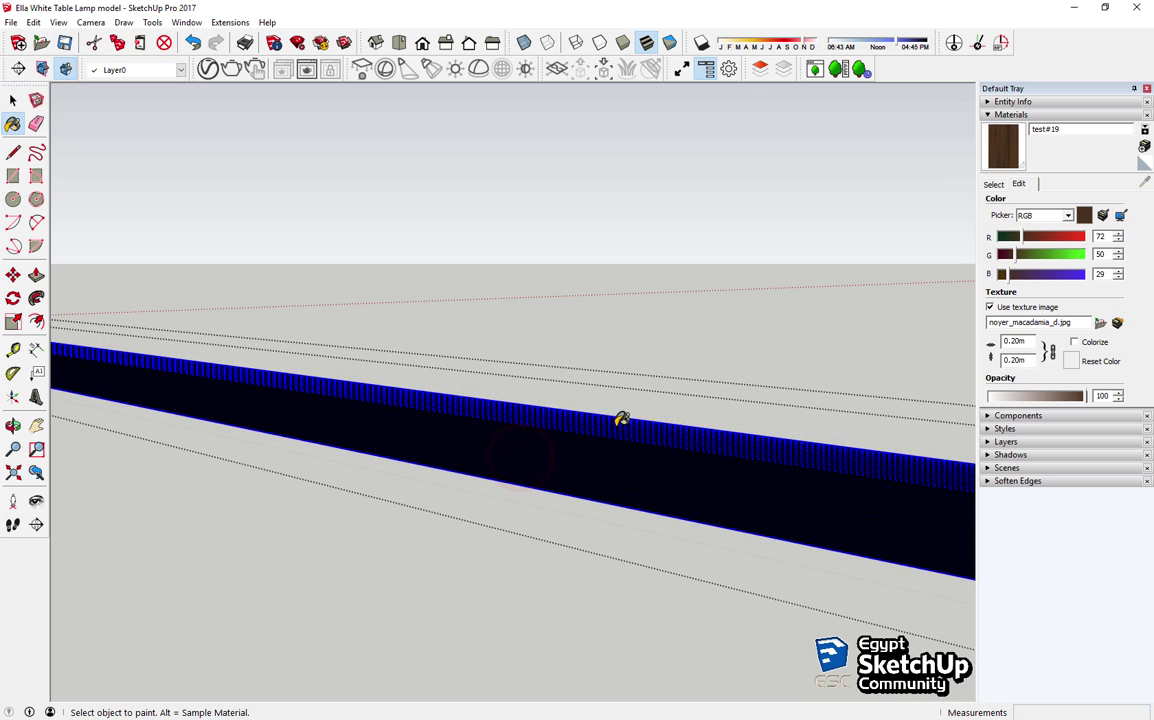
{"action": "key", "text": "space"}
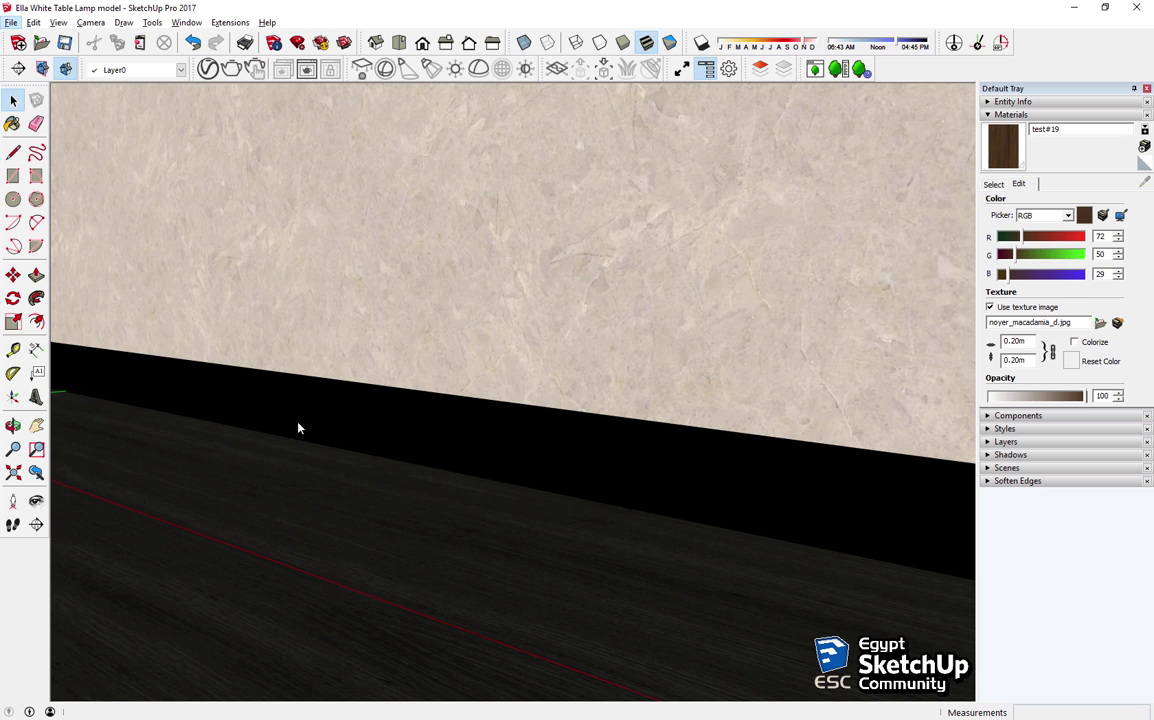
{"action": "key", "text": "b"}
{"action": "left_click", "coordinate": [497, 525], "text": "alt"}
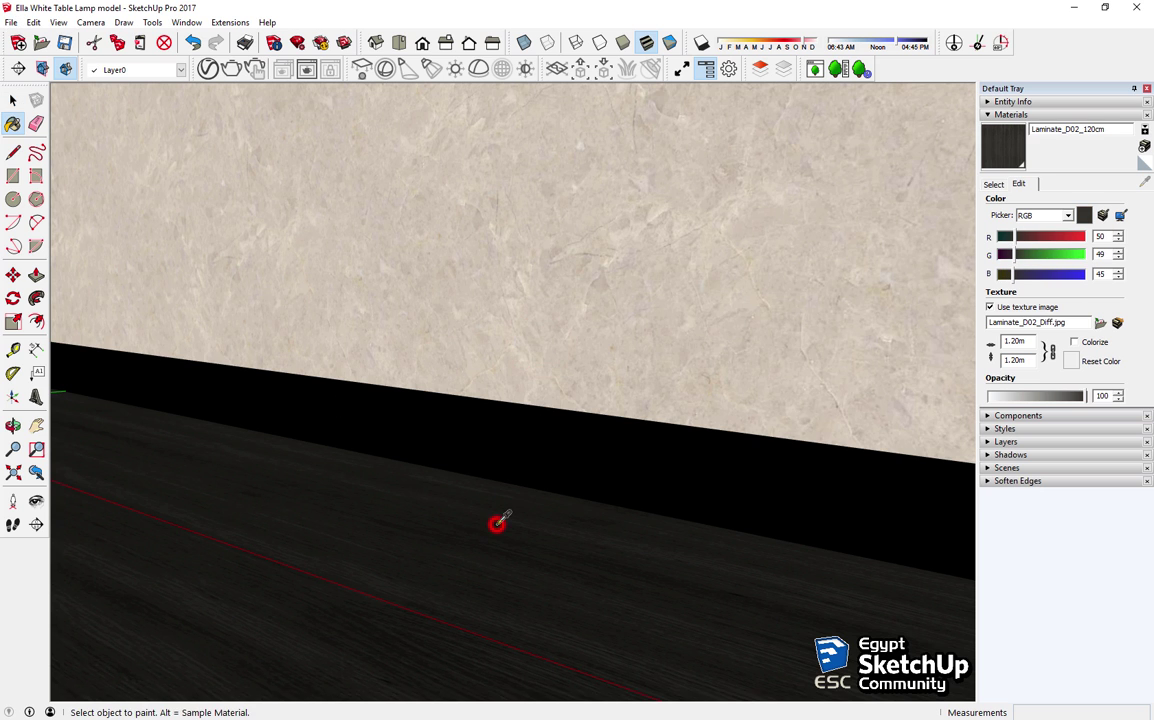
{"action": "key", "text": "space"}
{"action": "double_click", "coordinate": [497, 525]}
{"action": "key", "text": "b"}
Step: Paint the baseboard with Laminate_D02_120cm using the Fredo6 ThruPaint tool
{"action": "right_click", "coordinate": [12, 210]}
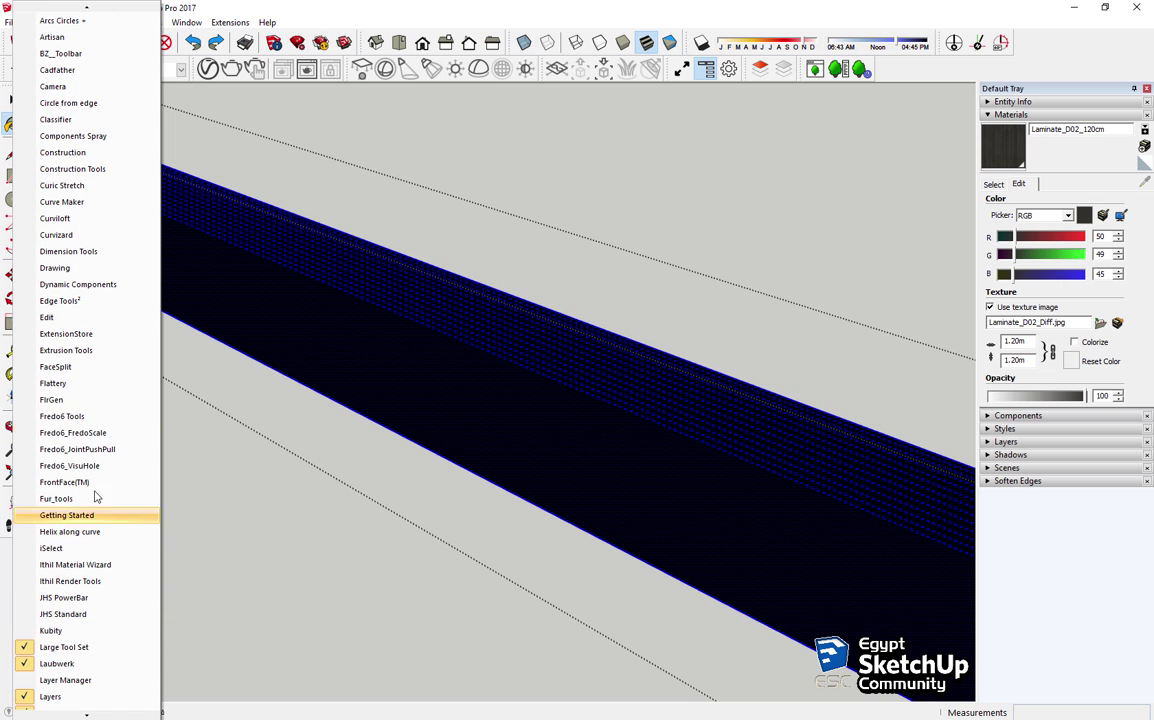
{"action": "left_click", "coordinate": [94, 418]}
{"action": "left_click", "coordinate": [74, 320]}
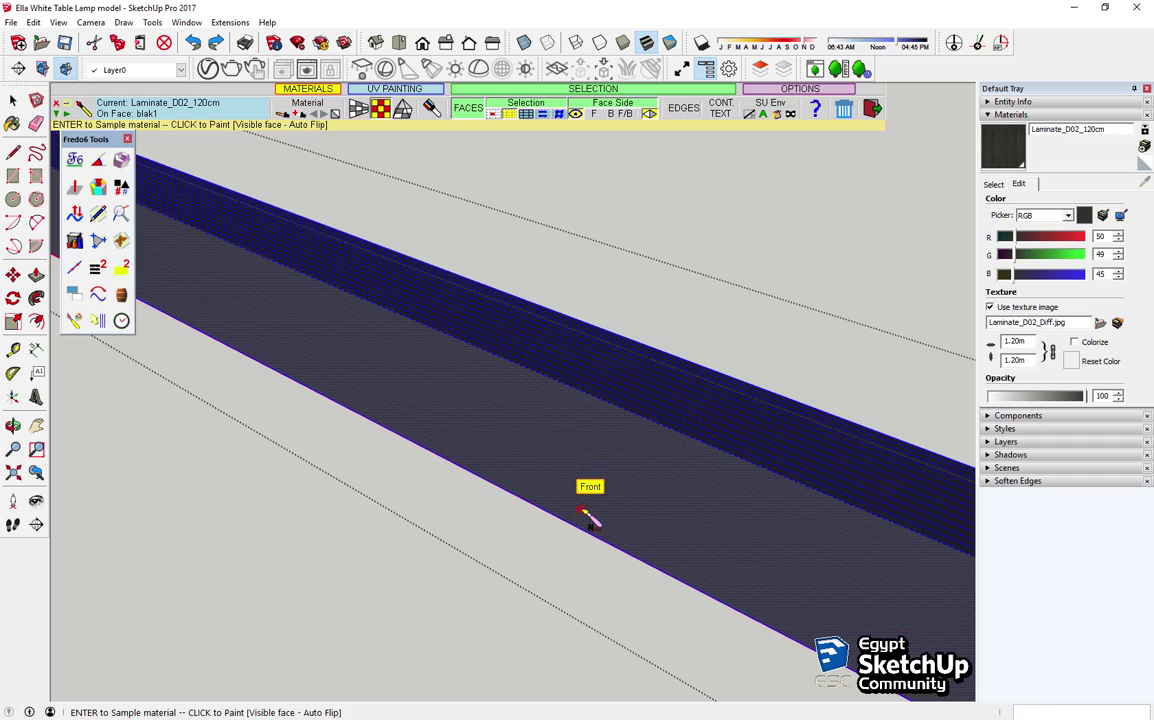
{"action": "left_click", "coordinate": [584, 511]}
{"action": "key", "text": "space"}
{"action": "scroll", "coordinate": [588, 468], "scroll_direction": "down", "scroll_amount": 2}
{"action": "scroll", "coordinate": [586, 471], "scroll_direction": "down", "scroll_amount": 1}
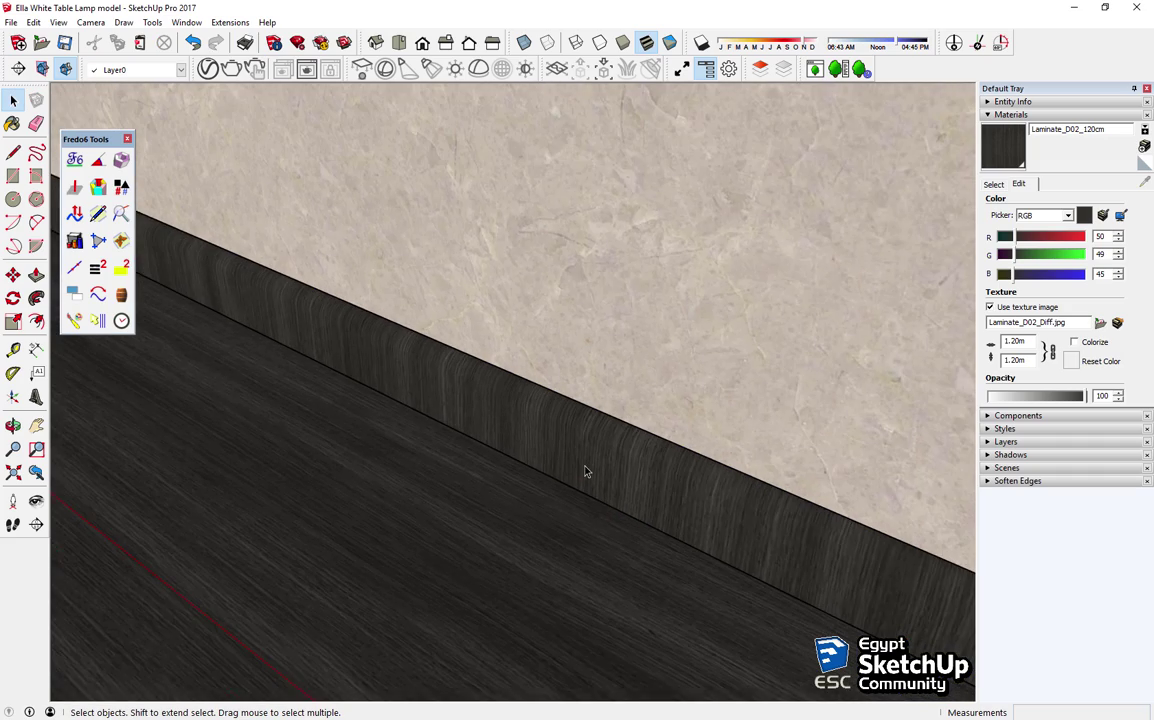
{"action": "scroll", "coordinate": [586, 471], "scroll_direction": "down", "scroll_amount": 1}
{"action": "scroll", "coordinate": [586, 471], "scroll_direction": "down", "scroll_amount": 1}
{"action": "scroll", "coordinate": [586, 471], "scroll_direction": "down", "scroll_amount": 3}
{"action": "mouse_move", "coordinate": [586, 471]}
{"action": "middle_mouse_down"}
{"action": "mouse_move", "coordinate": [590, 515]}
{"action": "mouse_move", "coordinate": [922, 507]}
{"action": "mouse_move", "coordinate": [868, 514]}
{"action": "mouse_move", "coordinate": [878, 513]}
{"action": "mouse_move", "coordinate": [525, 479]}
{"action": "middle_mouse_up"}
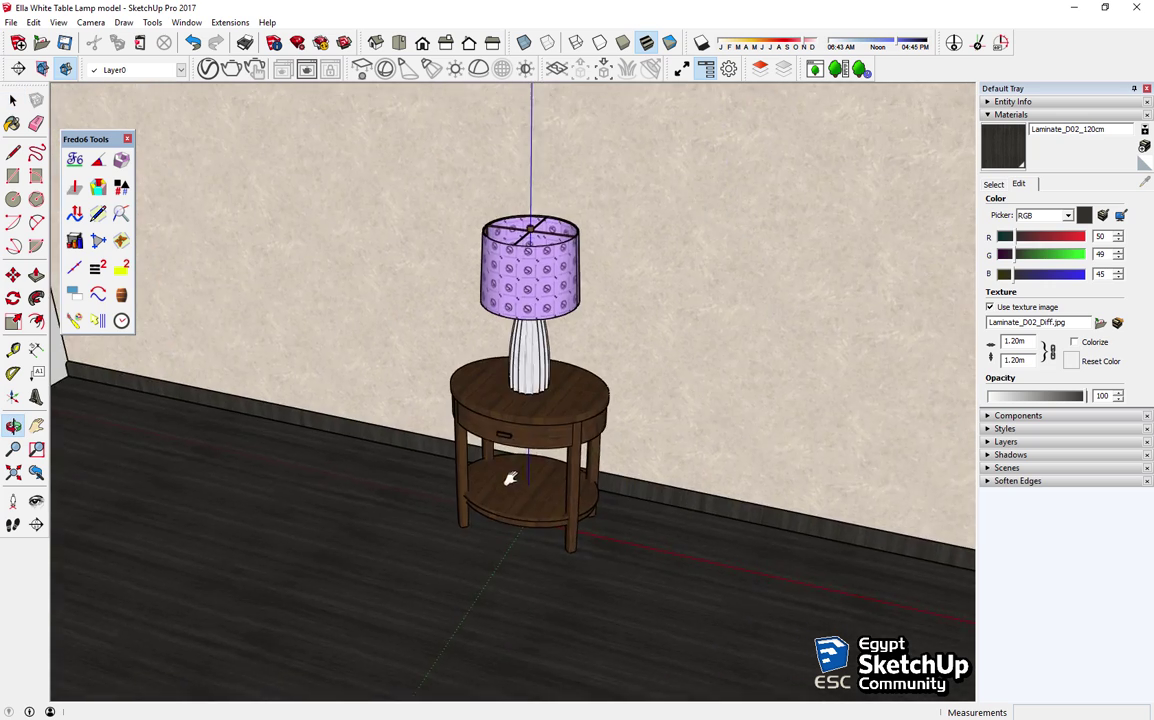
{"action": "scroll", "coordinate": [768, 531], "scroll_direction": "up", "scroll_amount": 3}
{"action": "scroll", "coordinate": [762, 520], "scroll_direction": "up", "scroll_amount": 3}
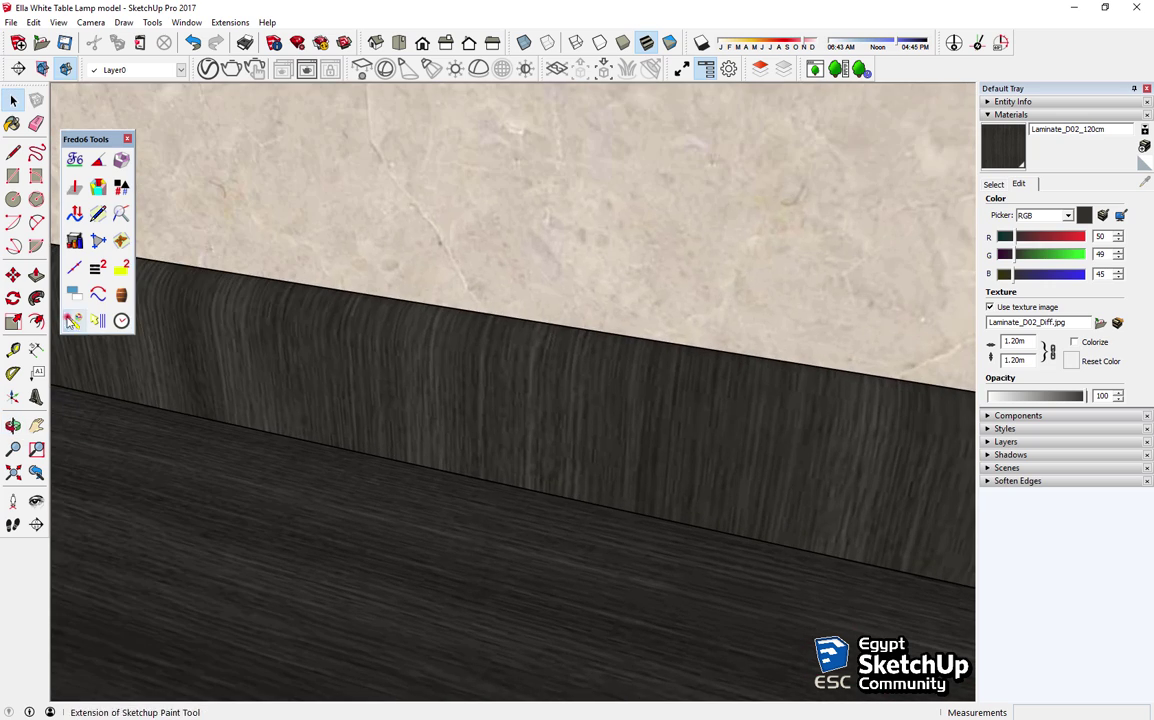
Step: Rotate the baseboard's wood texture -90° so the grain runs horizontally
{"action": "left_click", "coordinate": [74, 320]}
{"action": "left_click", "coordinate": [399, 412]}
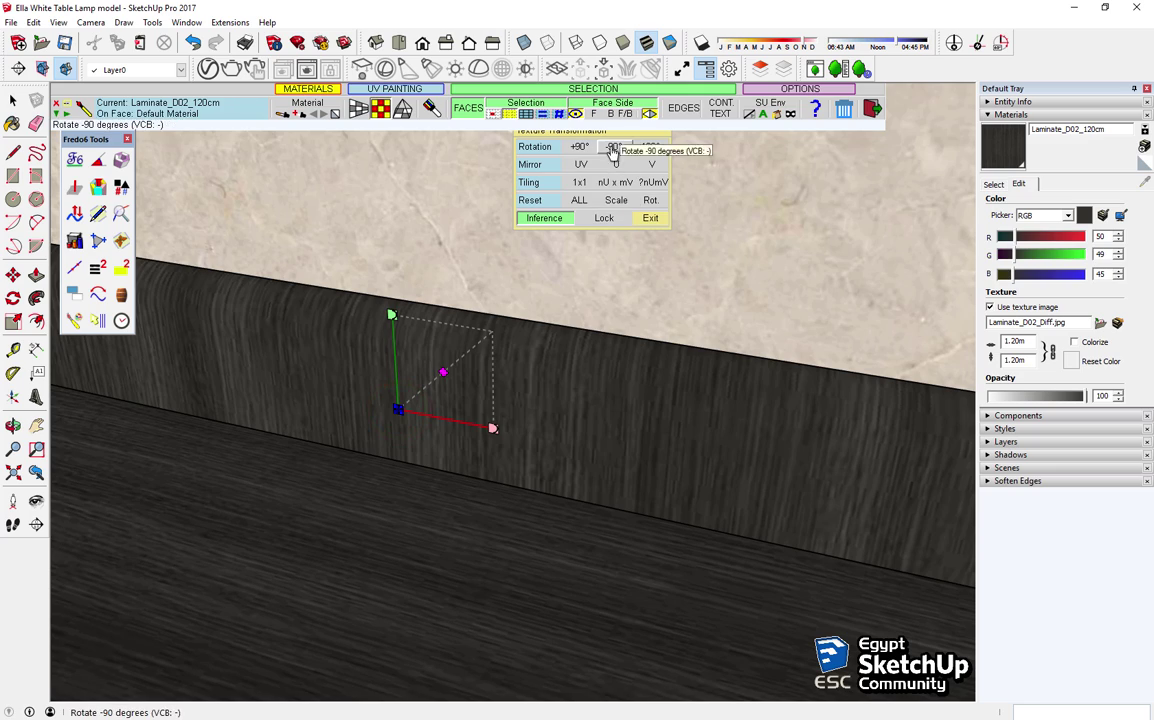
{"action": "left_click", "coordinate": [579, 146]}
{"action": "key", "text": "space"}
{"action": "scroll", "coordinate": [490, 458], "scroll_direction": "down", "scroll_amount": 3}
{"action": "scroll", "coordinate": [459, 429], "scroll_direction": "down", "scroll_amount": 3}
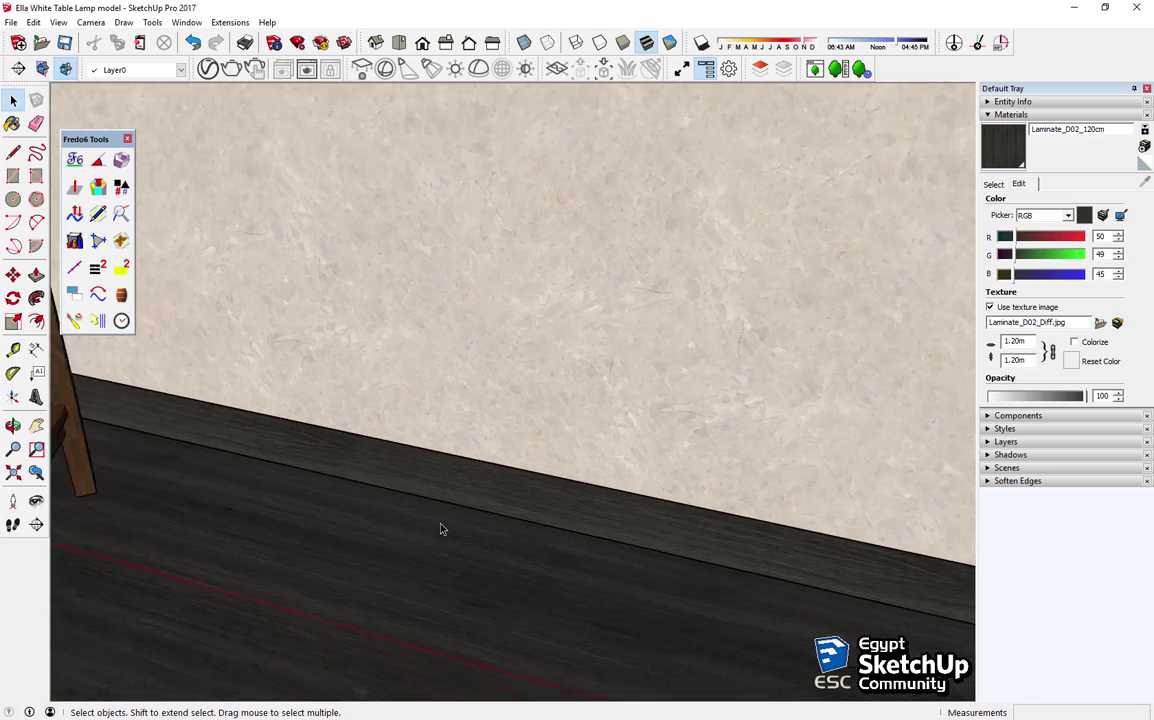
{"action": "scroll", "coordinate": [440, 530], "scroll_direction": "down", "scroll_amount": 5}
{"action": "mouse_move", "coordinate": [433, 478]}
{"action": "middle_mouse_down"}
{"action": "mouse_move", "coordinate": [735, 480]}
{"action": "mouse_move", "coordinate": [690, 478]}
{"action": "middle_mouse_up"}
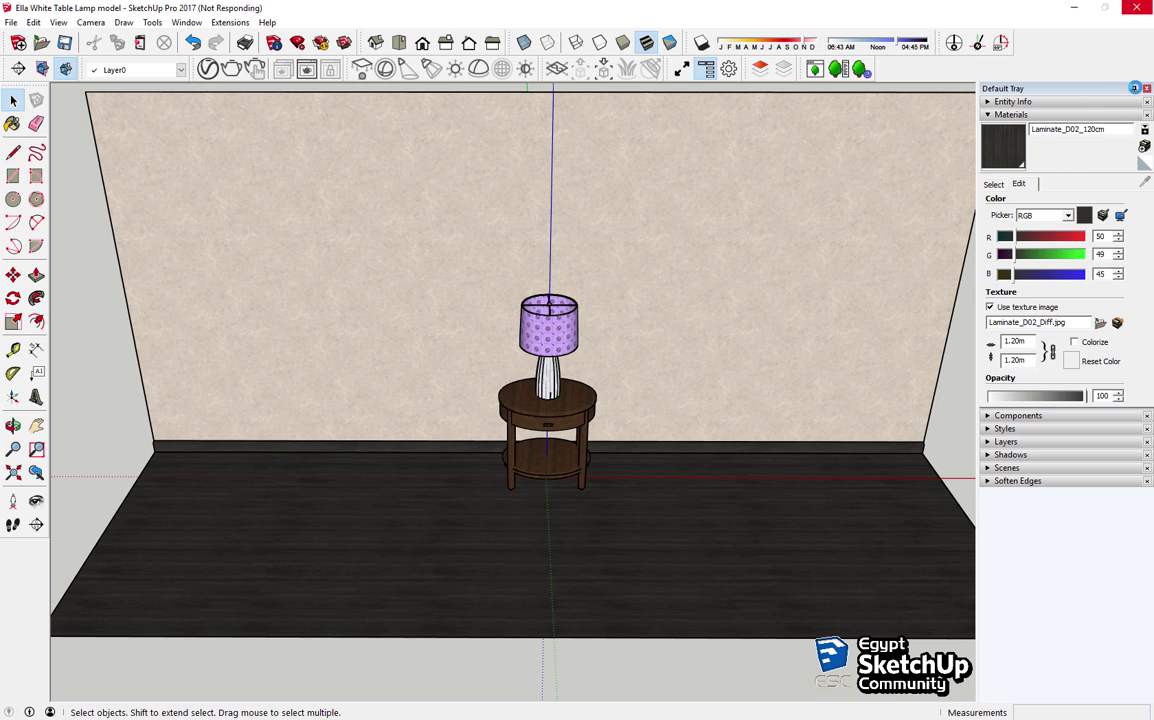
Step: Draw a V-Ray plane light from the wall top down to the floor
{"action": "left_click", "coordinate": [1134, 88]}
{"action": "middle_click_drag", "start_coordinate": [1038, 324], "coordinate": [1053, 317]}
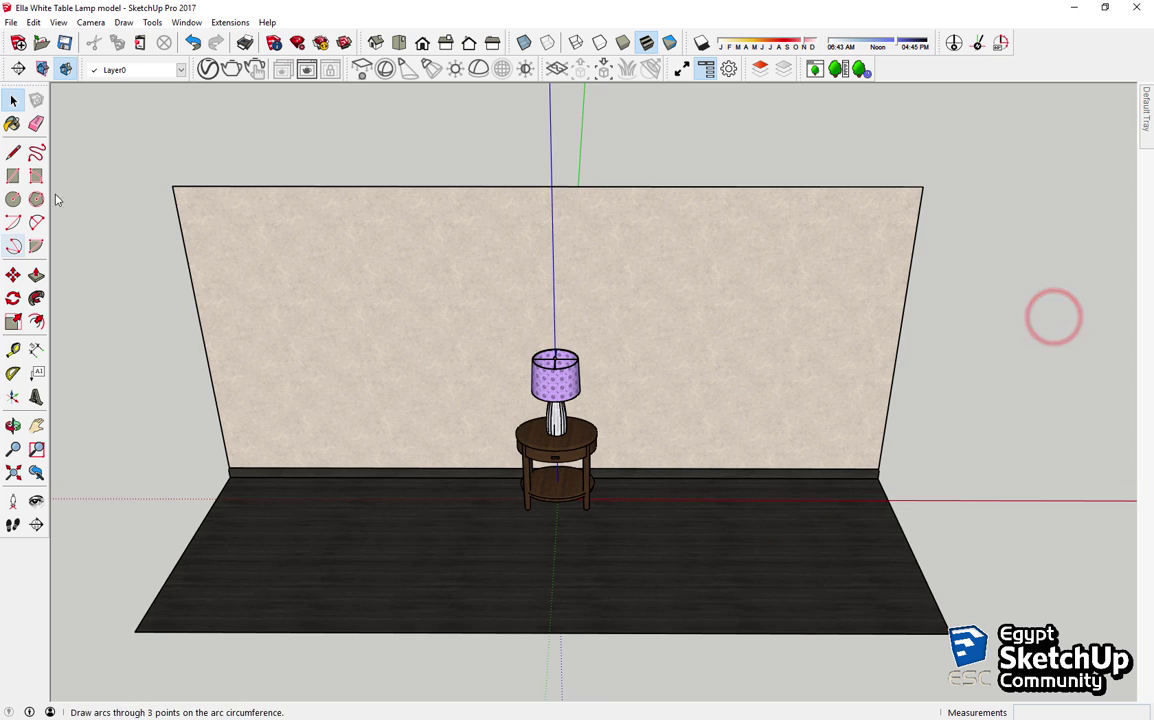
{"action": "left_click", "coordinate": [358, 72]}
{"action": "middle_click_drag", "start_coordinate": [216, 513], "coordinate": [433, 314]}
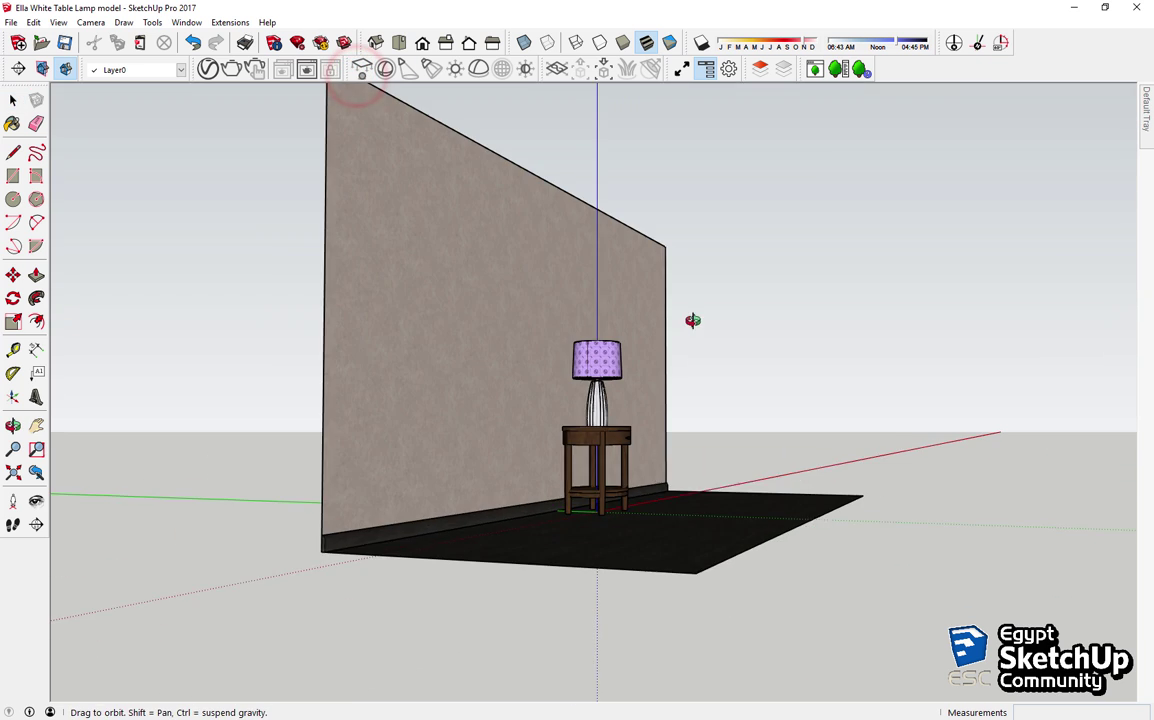
{"action": "left_click", "coordinate": [383, 163]}
{"action": "left_click", "coordinate": [634, 518]}
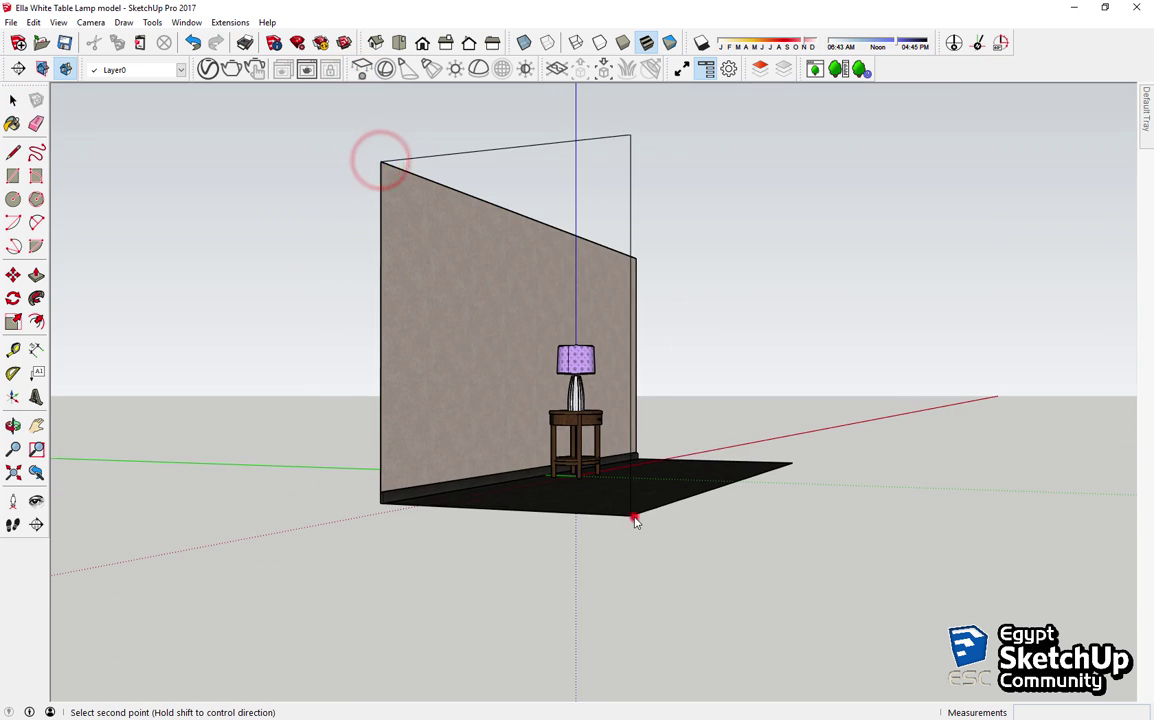
{"action": "mouse_move", "coordinate": [634, 518]}
{"action": "middle_mouse_down"}
{"action": "mouse_move", "coordinate": [547, 338]}
{"action": "mouse_move", "coordinate": [240, 553]}
{"action": "middle_mouse_up"}
Step: Move the plane light to the room's right side and scale it smaller
{"action": "key", "text": "m"}
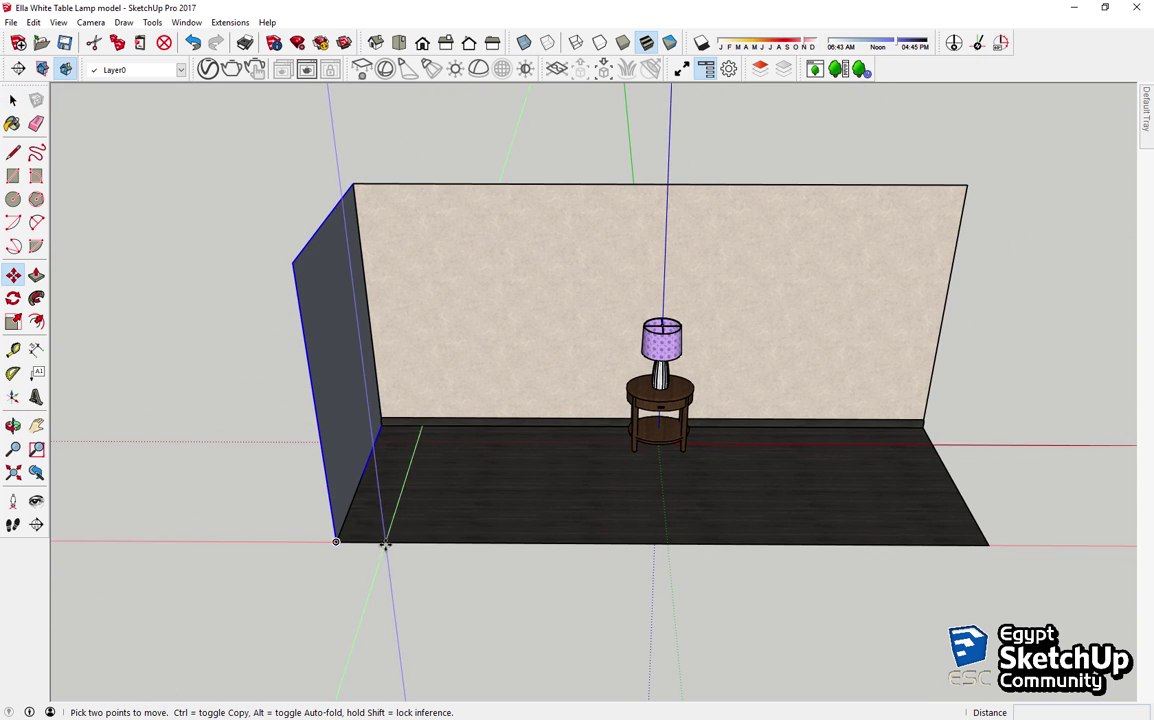
{"action": "left_click", "coordinate": [383, 543]}
{"action": "left_click", "coordinate": [1058, 538]}
{"action": "key", "text": "s"}
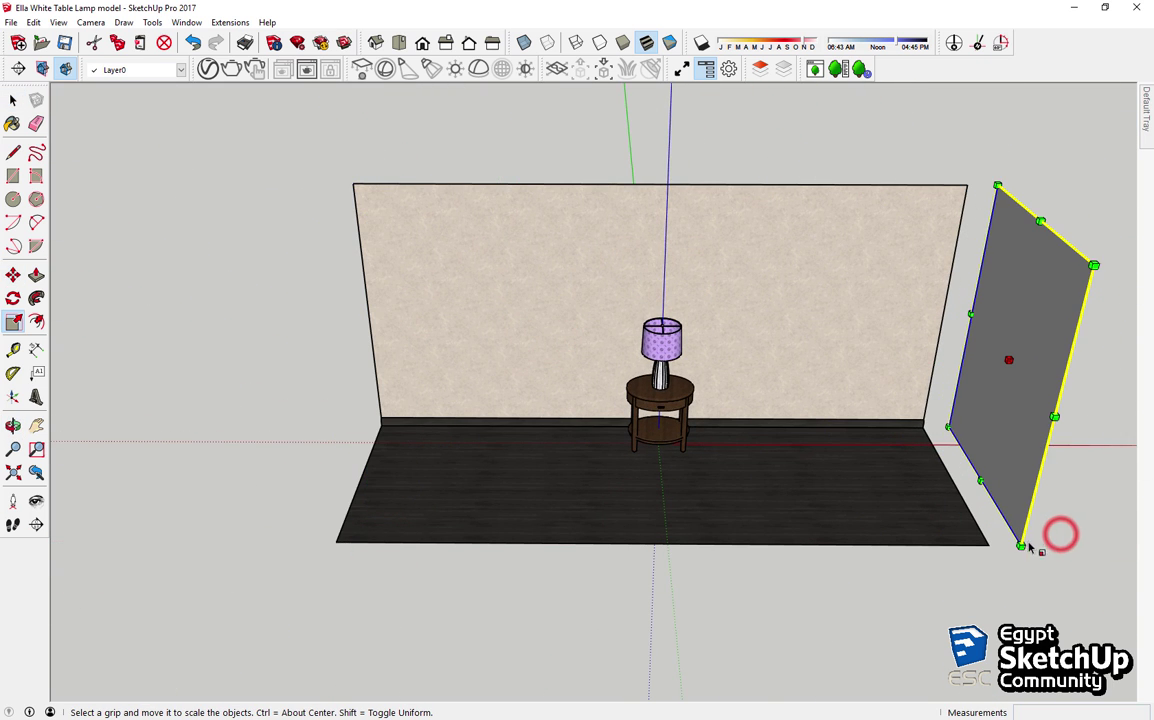
{"action": "left_click", "coordinate": [1022, 543]}
{"action": "left_click", "coordinate": [1019, 509]}
Step: Copy the plane light to the room's left side and rotate it 90° about its edge
{"action": "key", "text": "m"}
{"action": "middle_click_drag", "start_coordinate": [799, 471], "coordinate": [814, 531]}
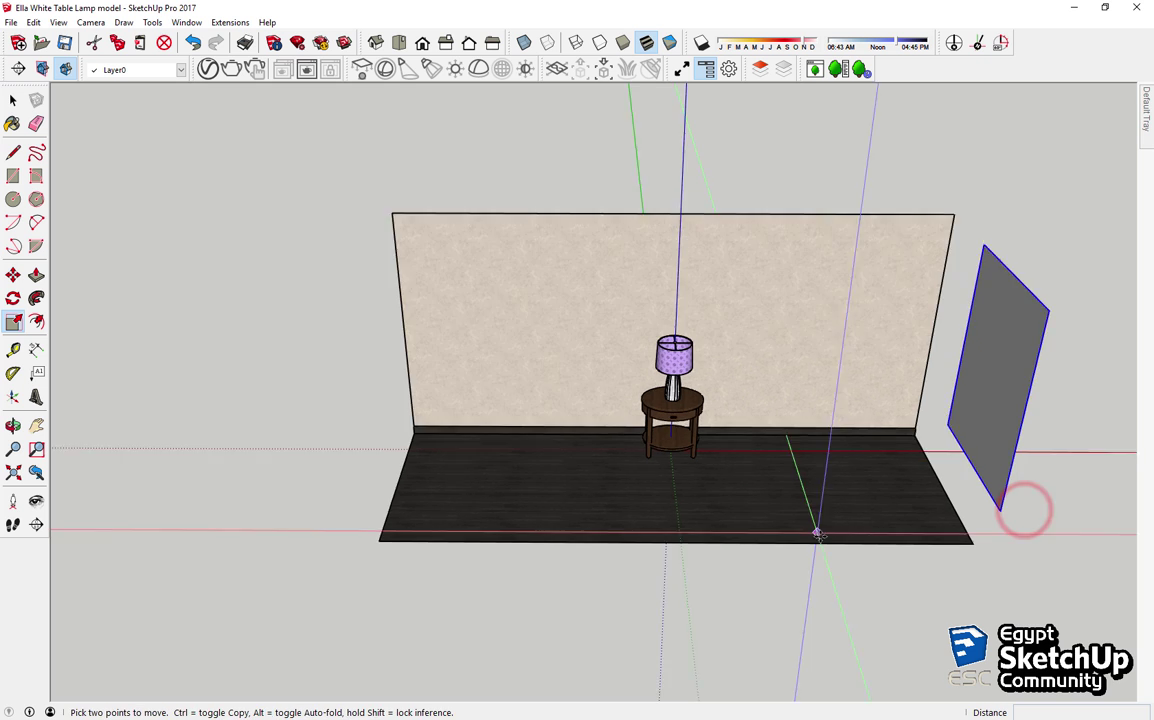
{"action": "scroll", "coordinate": [1005, 559], "scroll_direction": "down", "scroll_amount": 2}
{"action": "left_click", "coordinate": [1003, 559]}
{"action": "key", "text": "ctrl"}
{"action": "left_click", "coordinate": [517, 571]}
{"action": "middle_click_drag", "start_coordinate": [517, 571], "coordinate": [361, 546]}
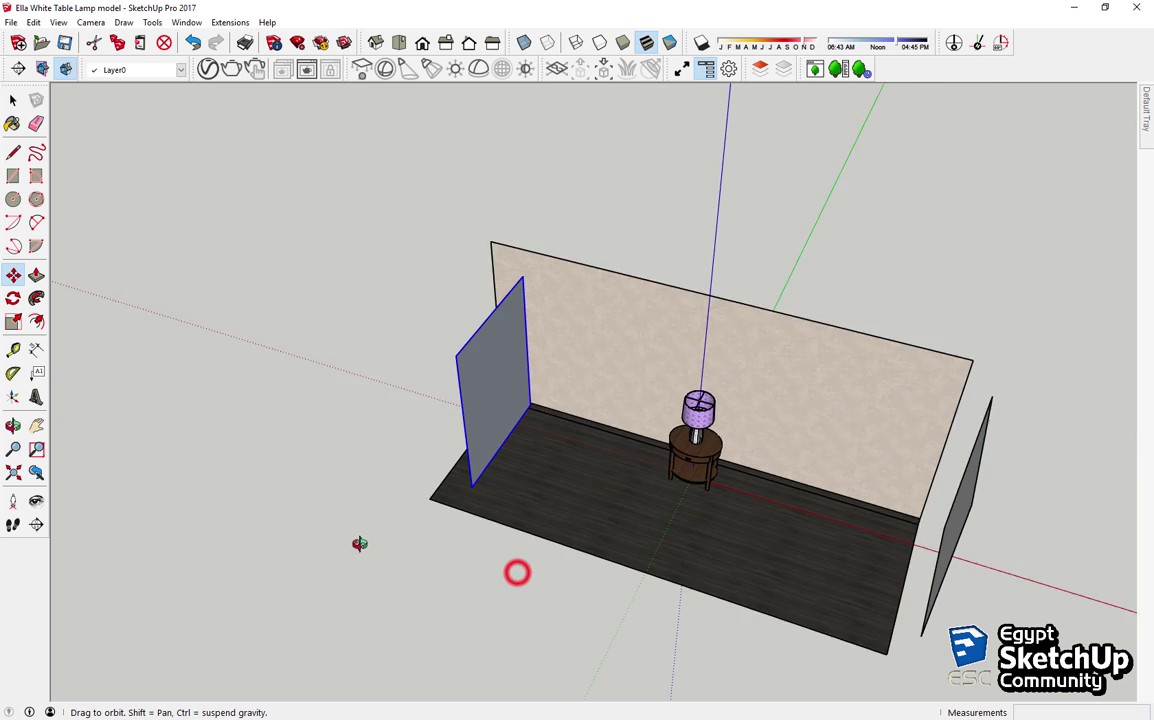
{"action": "scroll", "coordinate": [450, 400], "scroll_direction": "up", "scroll_amount": 3}
{"action": "key", "text": "q"}
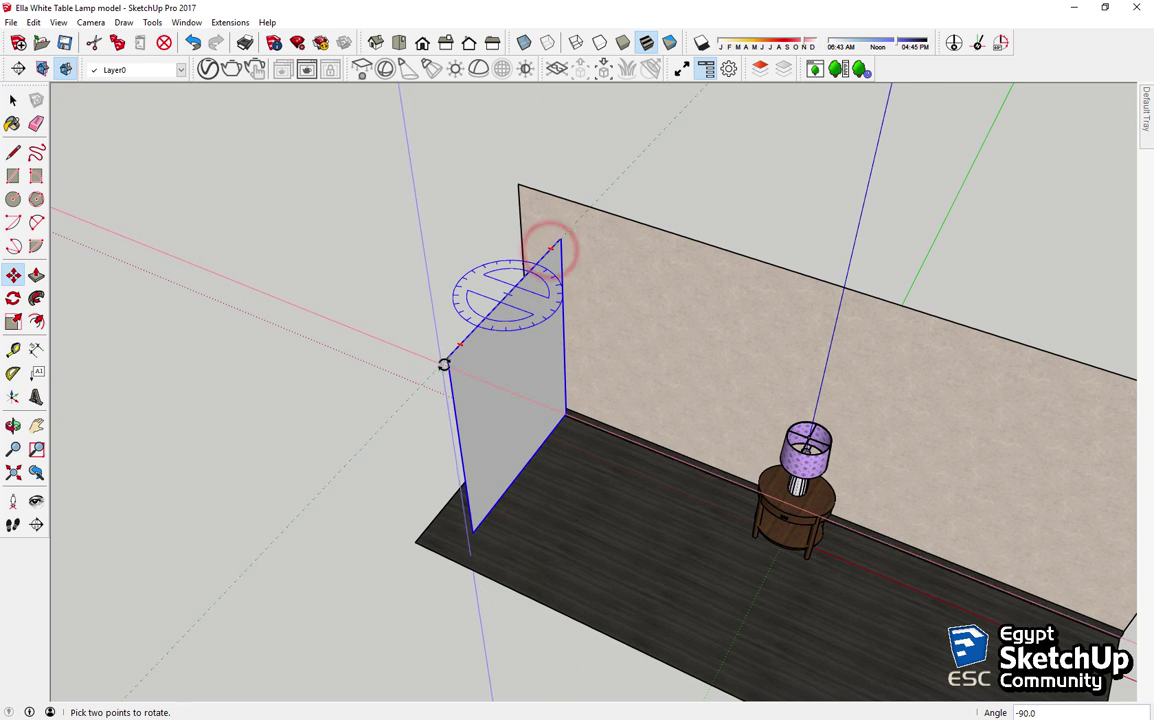
{"action": "left_click", "coordinate": [444, 360]}
{"action": "key", "text": "m"}
{"action": "mouse_move", "coordinate": [469, 637]}
{"action": "middle_mouse_down"}
{"action": "mouse_move", "coordinate": [400, 593]}
{"action": "mouse_move", "coordinate": [317, 425]}
{"action": "middle_mouse_up"}
{"action": "scroll", "coordinate": [317, 425], "scroll_direction": "down", "scroll_amount": 3}
{"action": "key", "text": "space"}
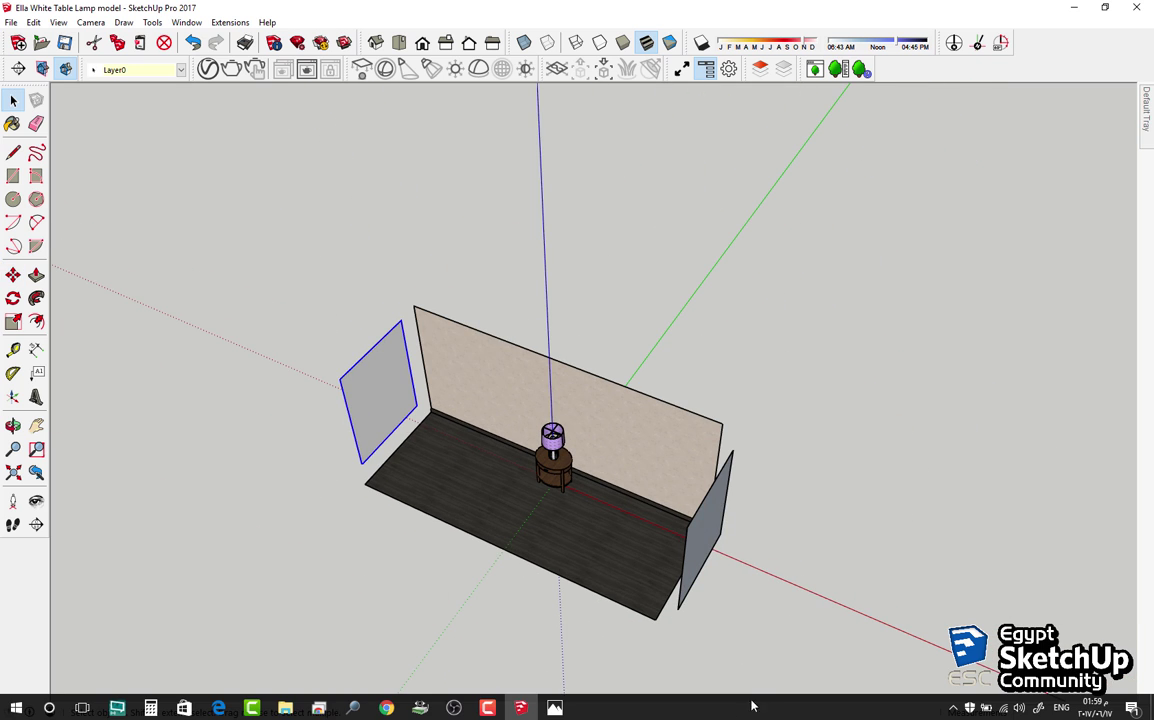
Step: Check the reference render, then copy the left panel to the front corner, angled toward the room
{"action": "left_click", "coordinate": [554, 708]}
{"action": "left_click", "coordinate": [900, 460]}
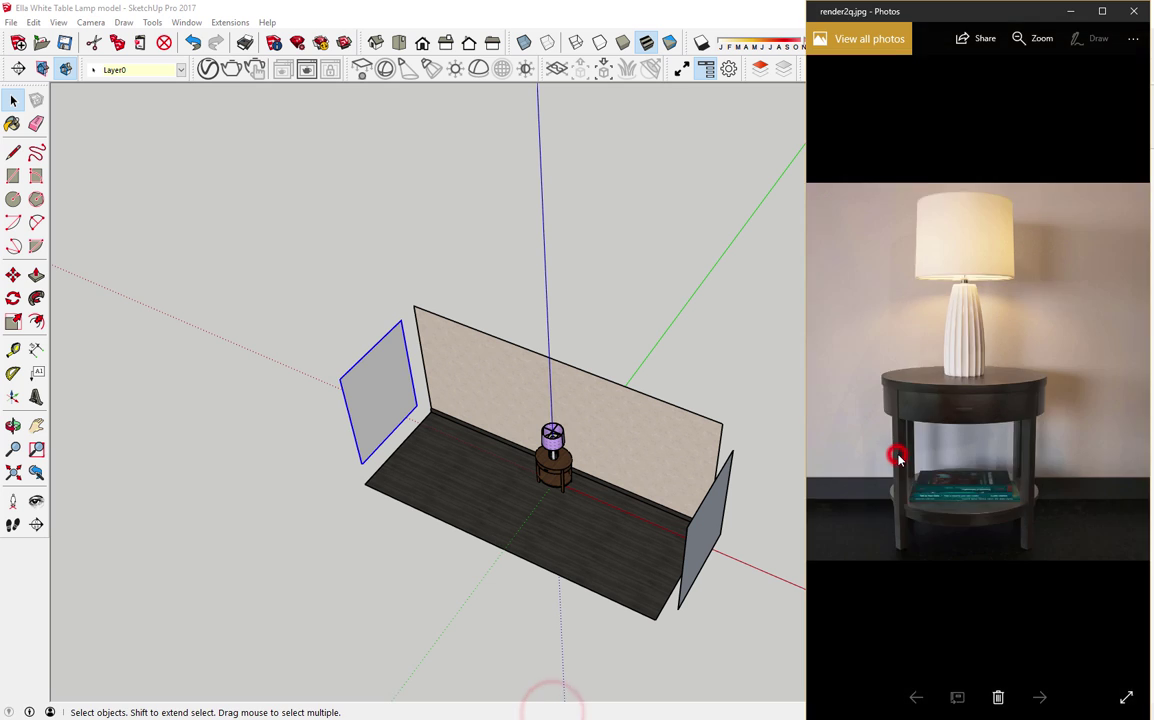
{"action": "left_click", "coordinate": [369, 404]}
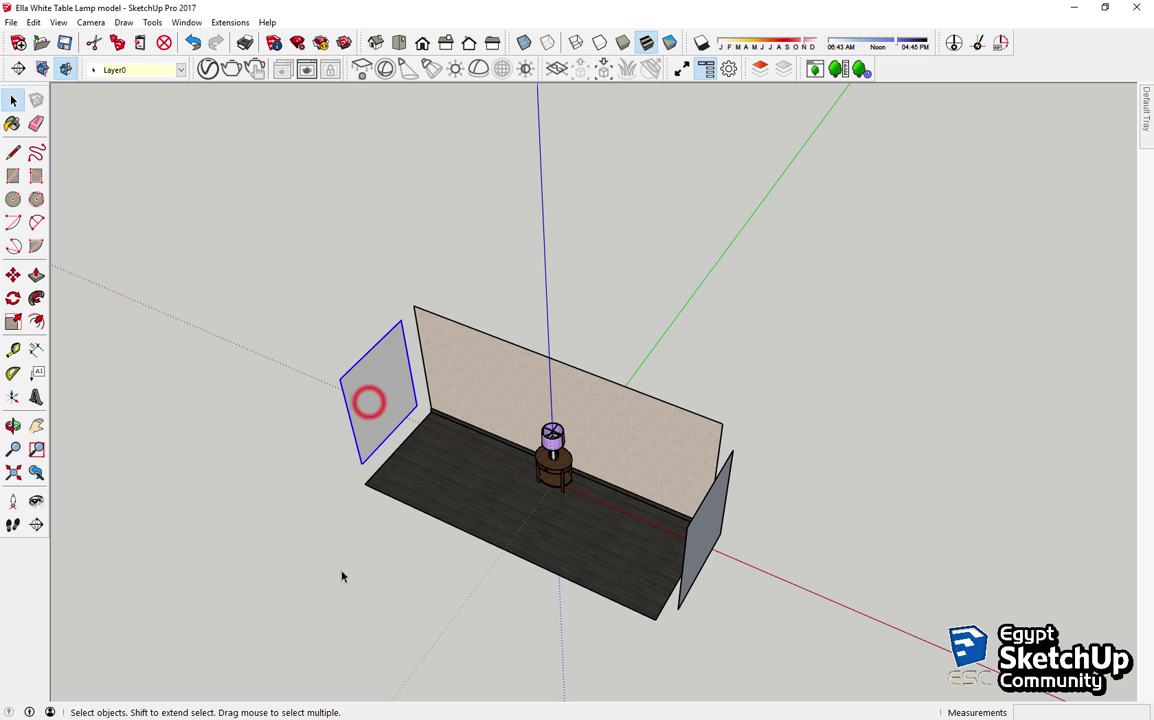
{"action": "key", "text": "m"}
{"action": "left_click", "coordinate": [368, 525]}
{"action": "key", "text": "ctrl"}
{"action": "left_click", "coordinate": [264, 600]}
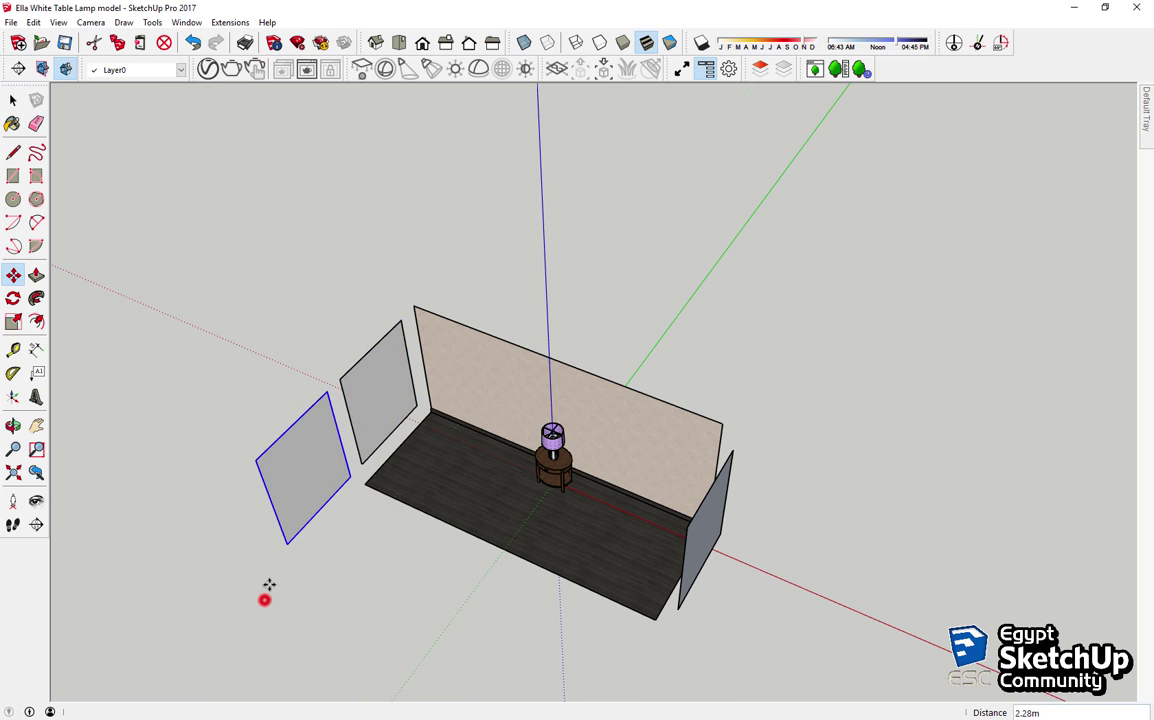
{"action": "key", "text": "q"}
{"action": "left_click", "coordinate": [366, 483]}
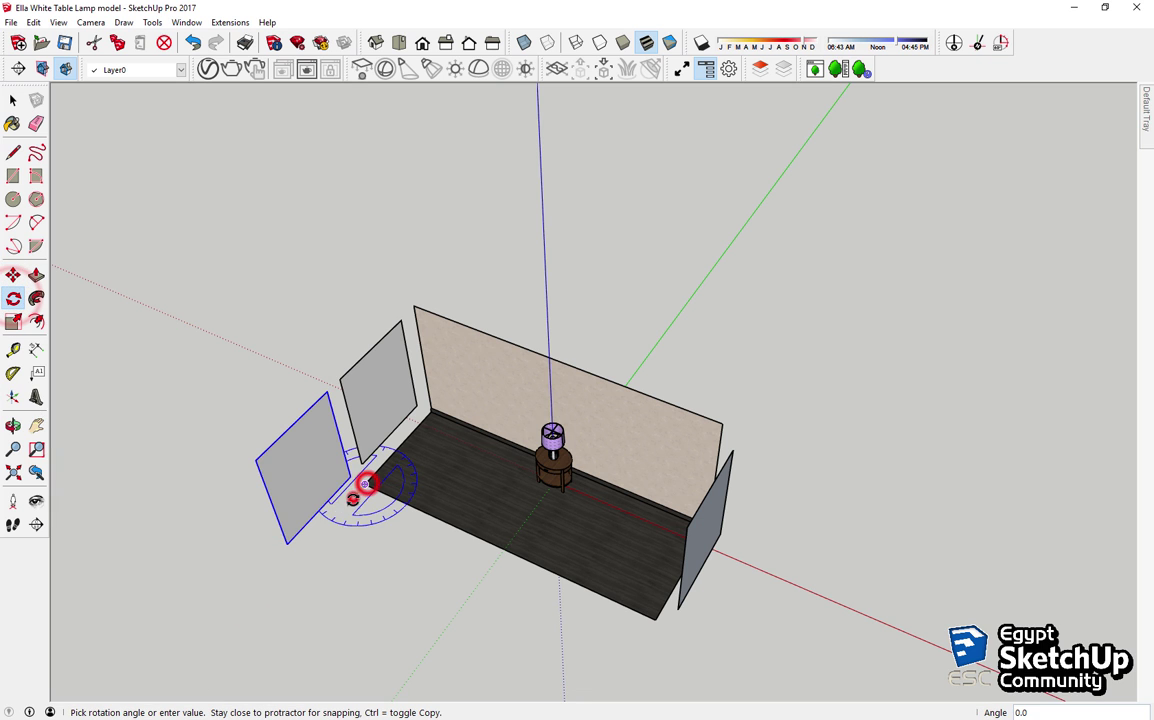
{"action": "left_click", "coordinate": [364, 506]}
{"action": "key", "text": "space"}
{"action": "mouse_move", "coordinate": [376, 620]}
{"action": "middle_mouse_down"}
{"action": "mouse_move", "coordinate": [751, 654]}
{"action": "mouse_move", "coordinate": [587, 665]}
{"action": "middle_mouse_up"}
{"action": "left_click", "coordinate": [13, 500]}
Step: Place the camera facing the table at 0.8m eye height and centre the lamp and table
{"action": "left_click", "coordinate": [561, 571]}
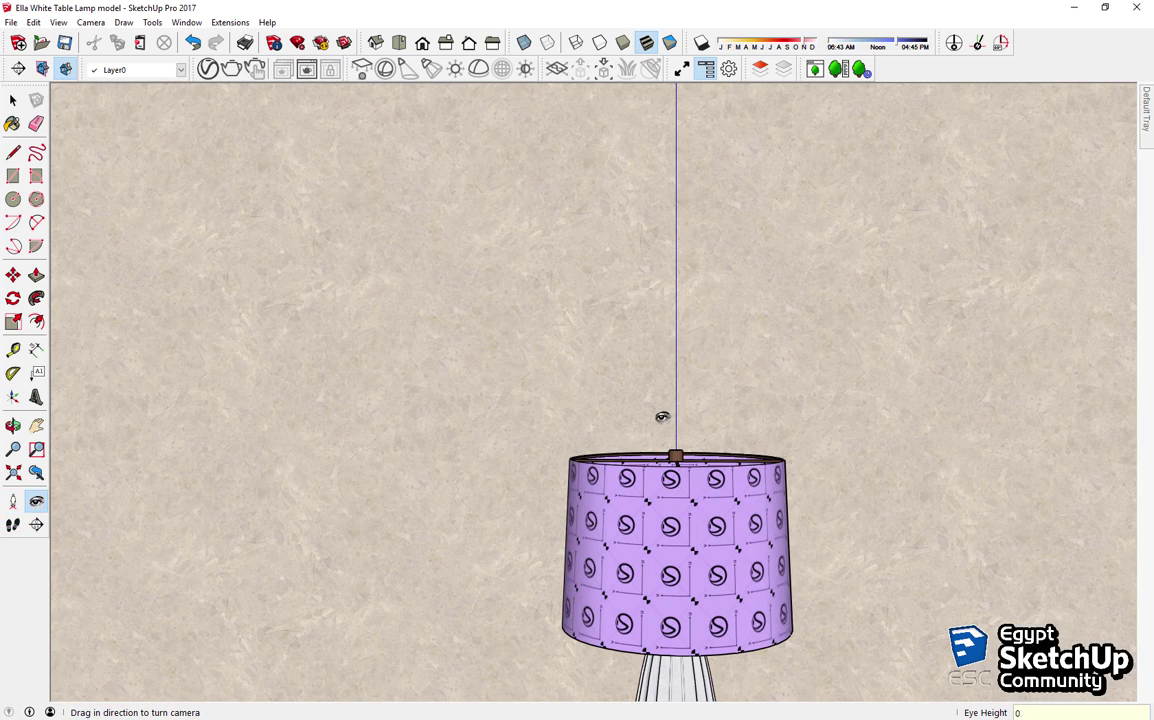
{"action": "type", "text": ".8"}
{"action": "key", "text": "Return"}
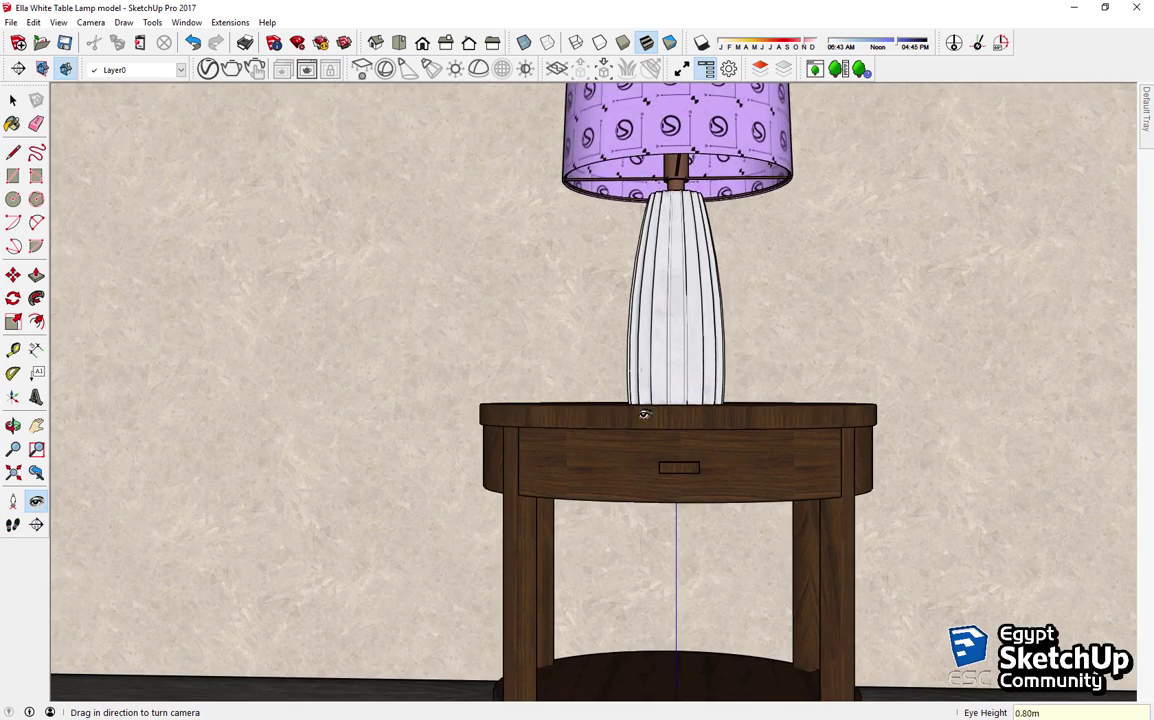
{"action": "scroll", "coordinate": [645, 414], "scroll_direction": "down", "scroll_amount": 1}
{"action": "scroll", "coordinate": [543, 386], "scroll_direction": "down", "scroll_amount": 3}
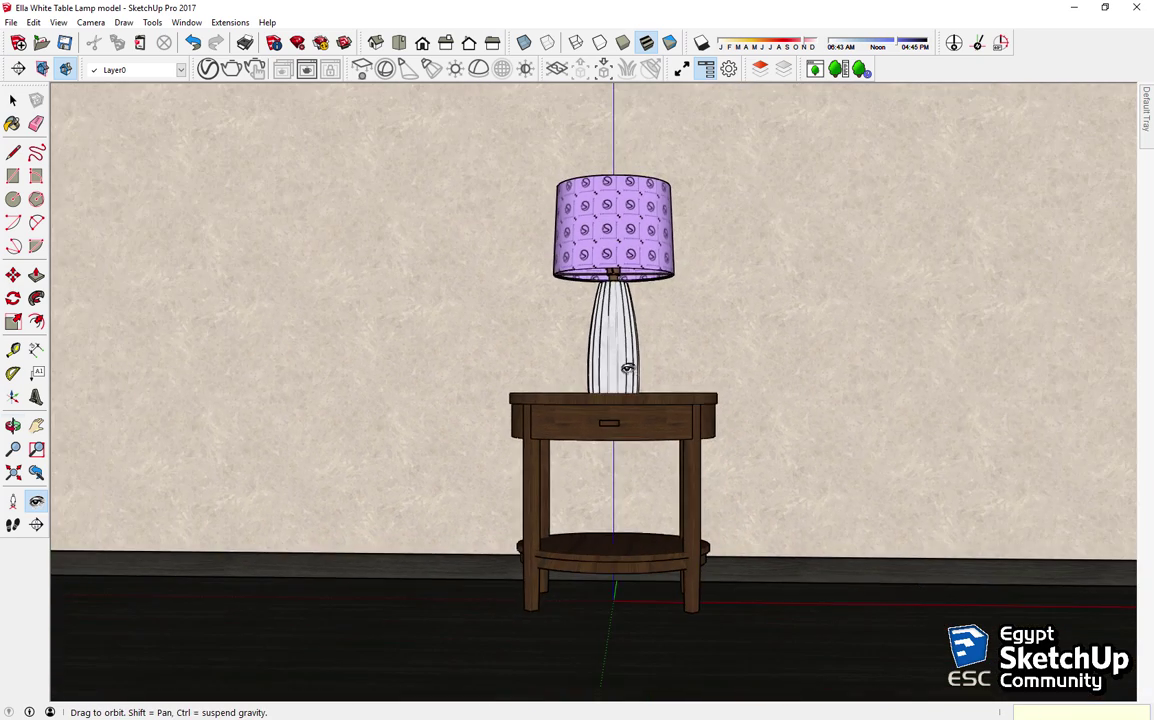
{"action": "middle_click_drag", "start_coordinate": [627, 368], "coordinate": [613, 402]}
{"action": "scroll", "coordinate": [561, 354], "scroll_direction": "up", "scroll_amount": 2}
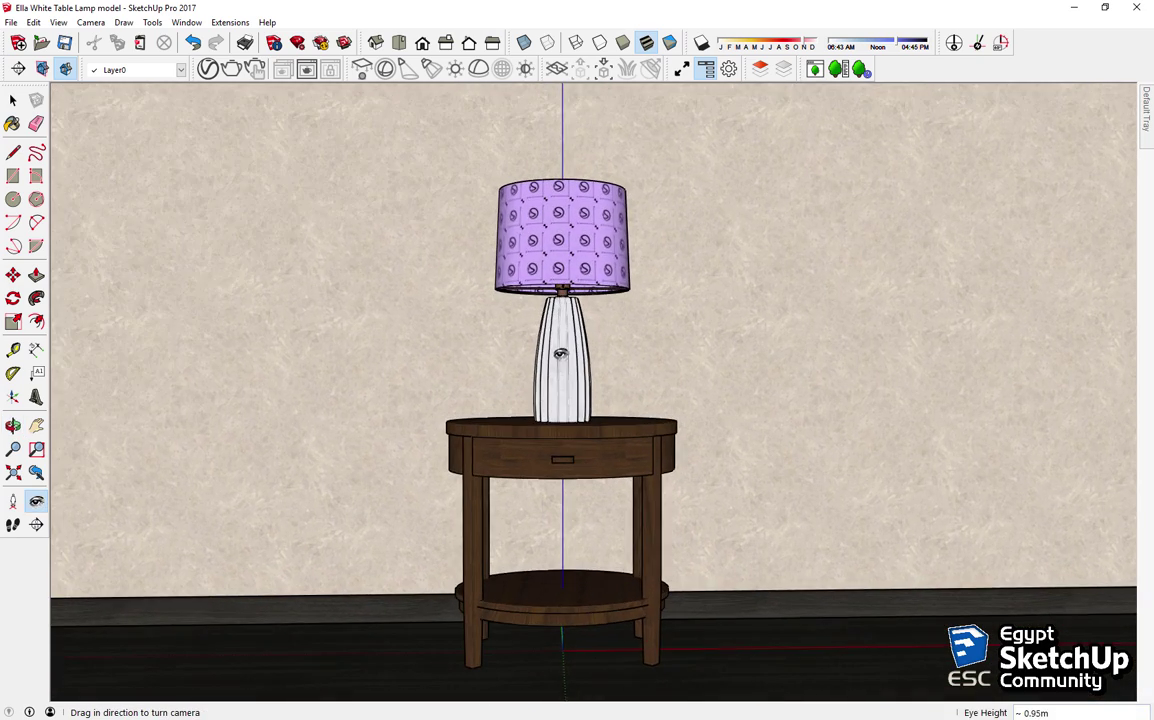
{"action": "mouse_move", "coordinate": [561, 354]}
{"action": "middle_mouse_down"}
{"action": "mouse_move", "coordinate": [551, 360]}
{"action": "mouse_move", "coordinate": [574, 372]}
{"action": "mouse_move", "coordinate": [585, 349]}
{"action": "mouse_move", "coordinate": [584, 363]}
{"action": "middle_mouse_up"}
{"action": "scroll", "coordinate": [574, 372], "scroll_direction": "up", "scroll_amount": 2}
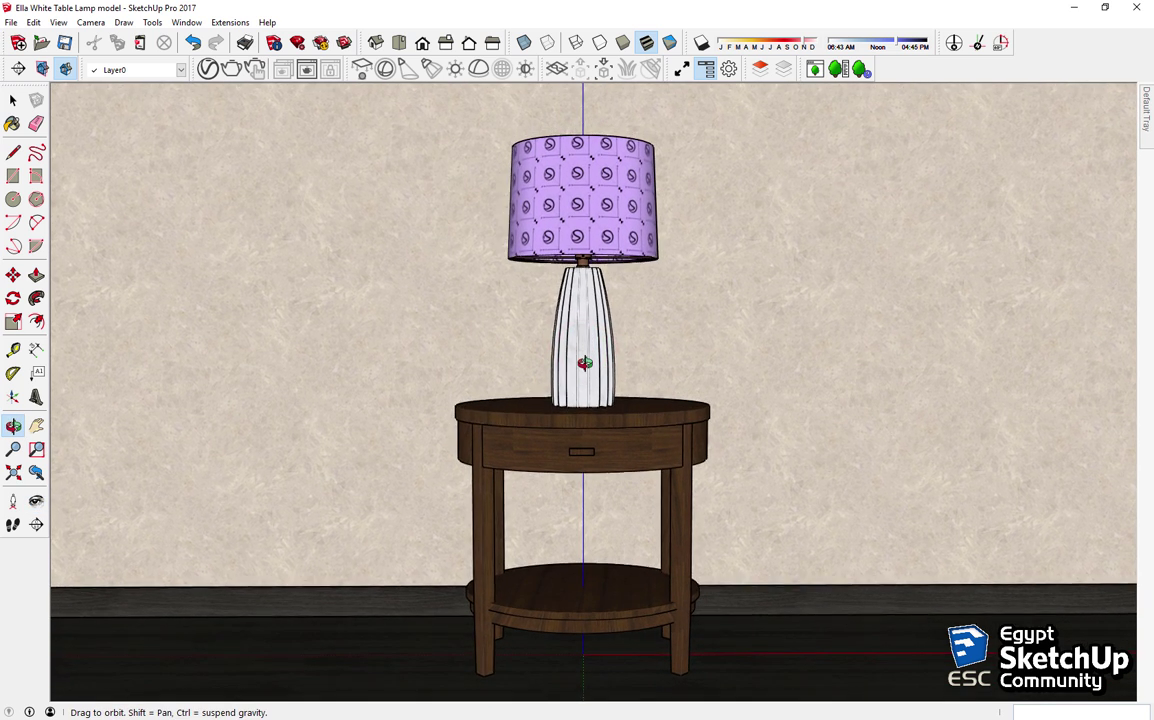
Step: Switch the camera to Two-Point Perspective and pan to frame the lamp table
{"action": "left_click", "coordinate": [89, 21]}
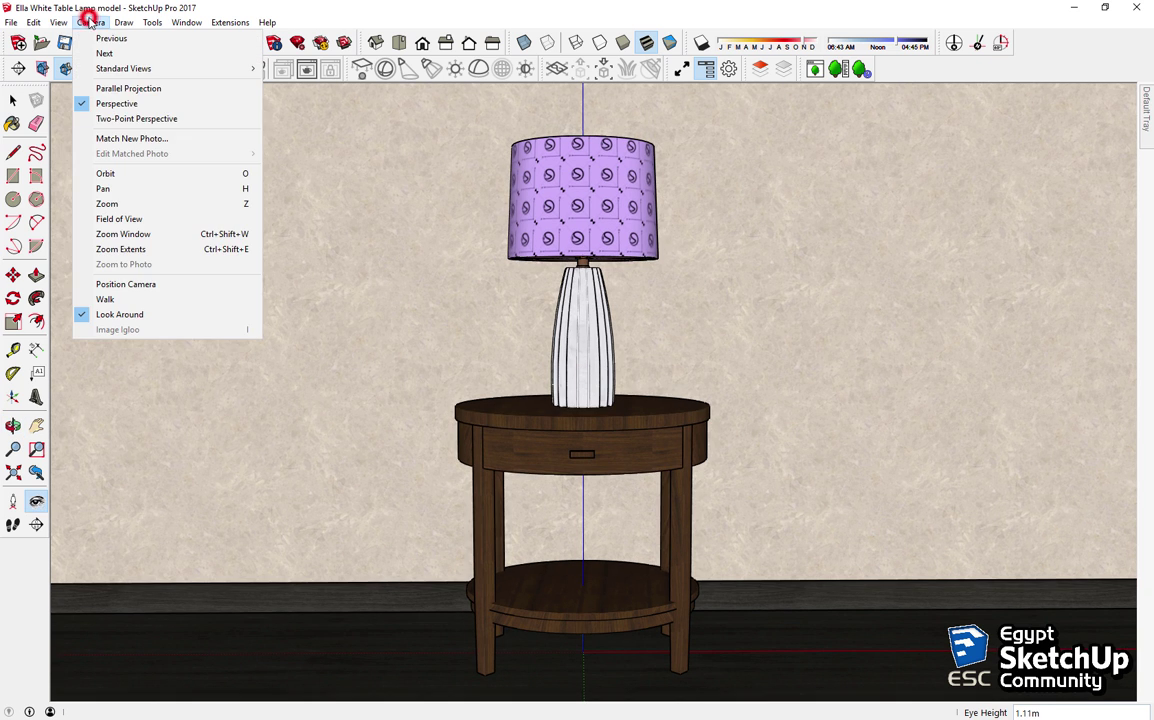
{"action": "left_click", "coordinate": [116, 118]}
{"action": "left_click_drag", "start_coordinate": [618, 497], "coordinate": [622, 376]}
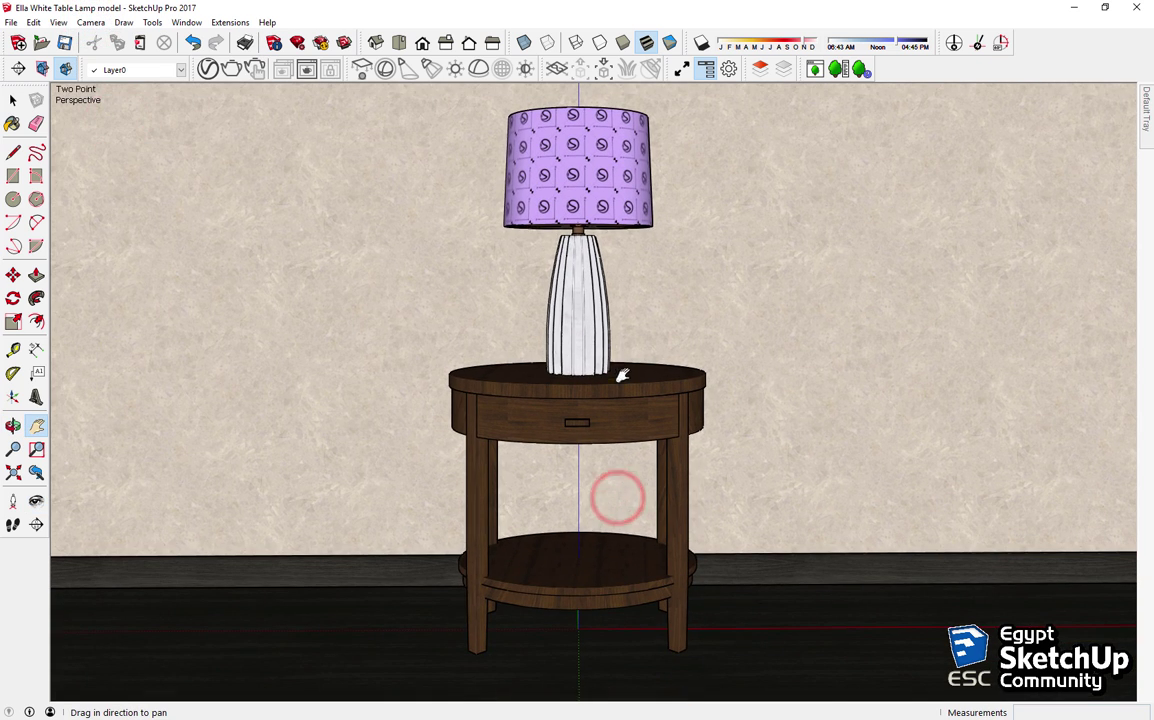
{"action": "left_click_drag", "start_coordinate": [570, 313], "coordinate": [551, 309]}
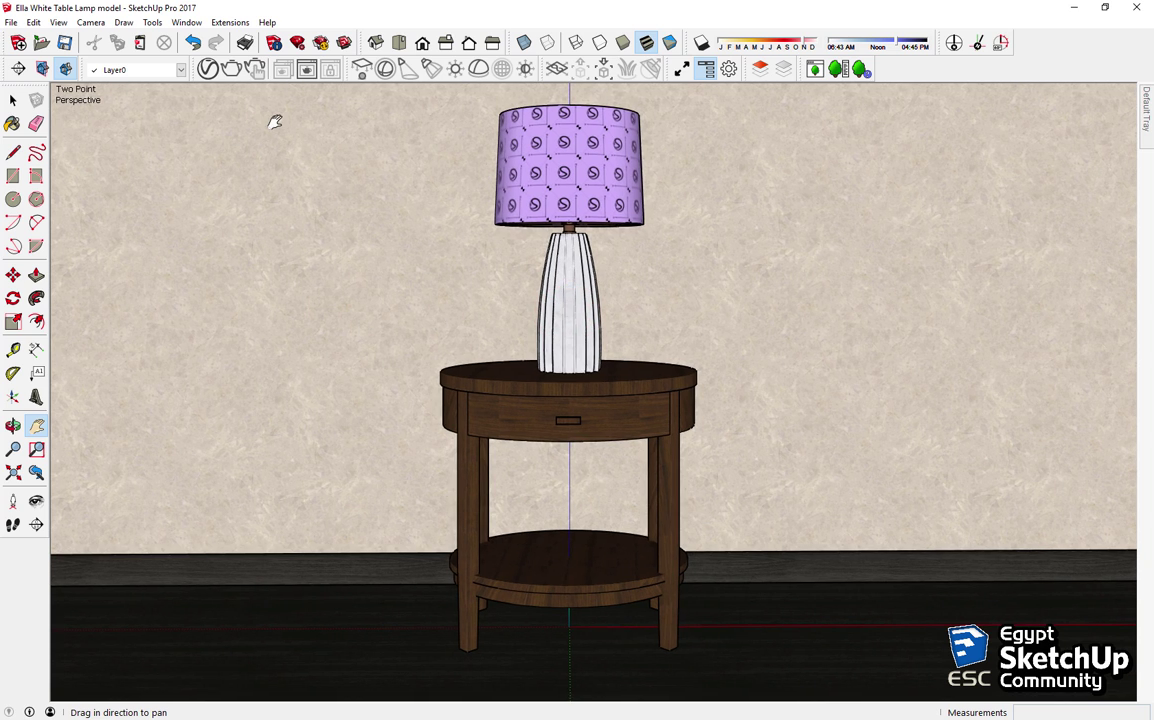
{"action": "mouse_move", "coordinate": [1146, 110]}
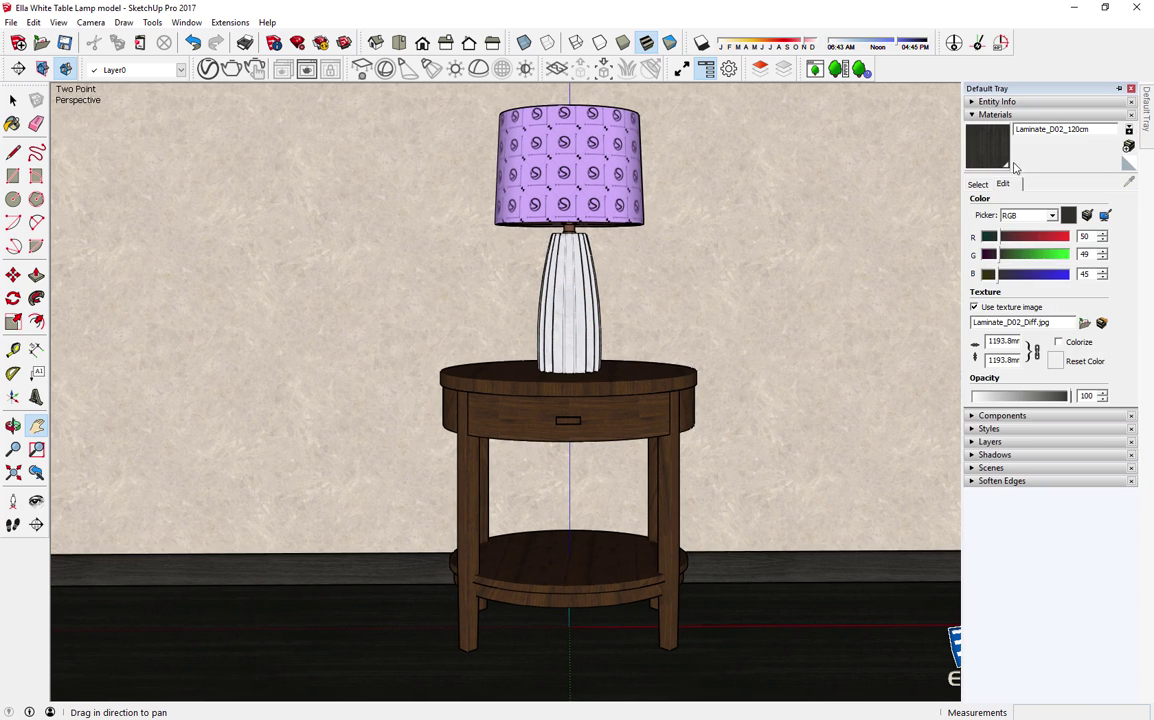
{"action": "left_click", "coordinate": [970, 116]}
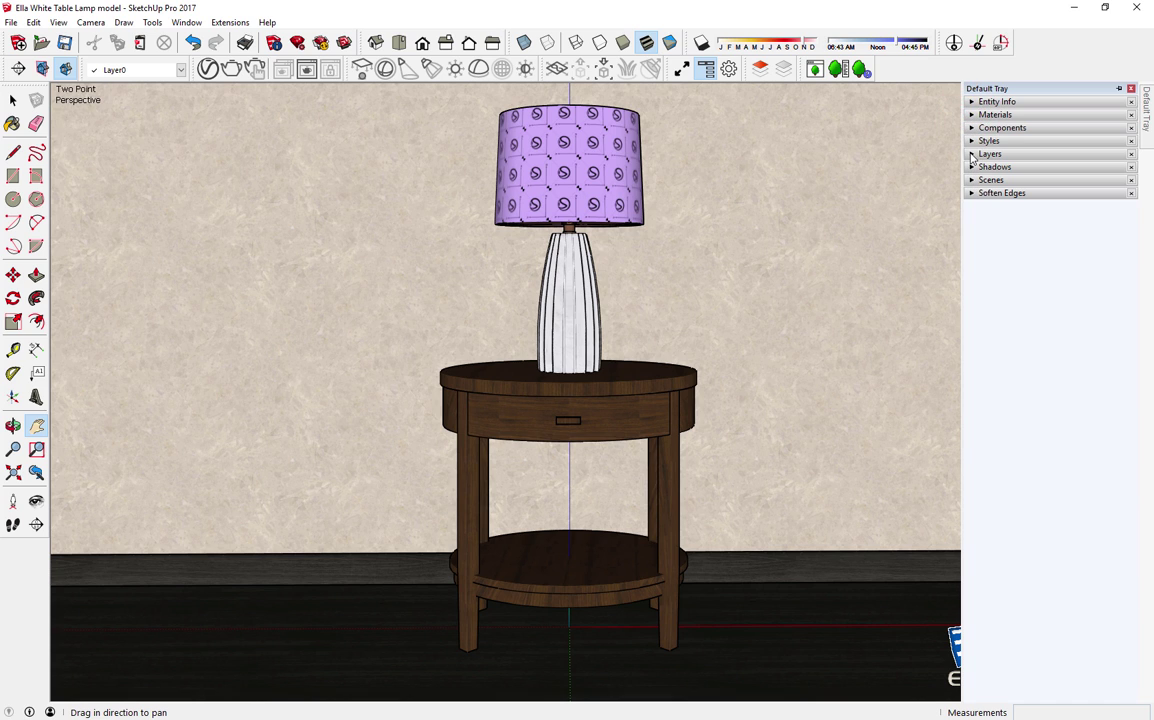
Step: Save the current view as Scene 1 from the Scenes tray
{"action": "left_click", "coordinate": [973, 179]}
{"action": "left_click", "coordinate": [988, 195]}
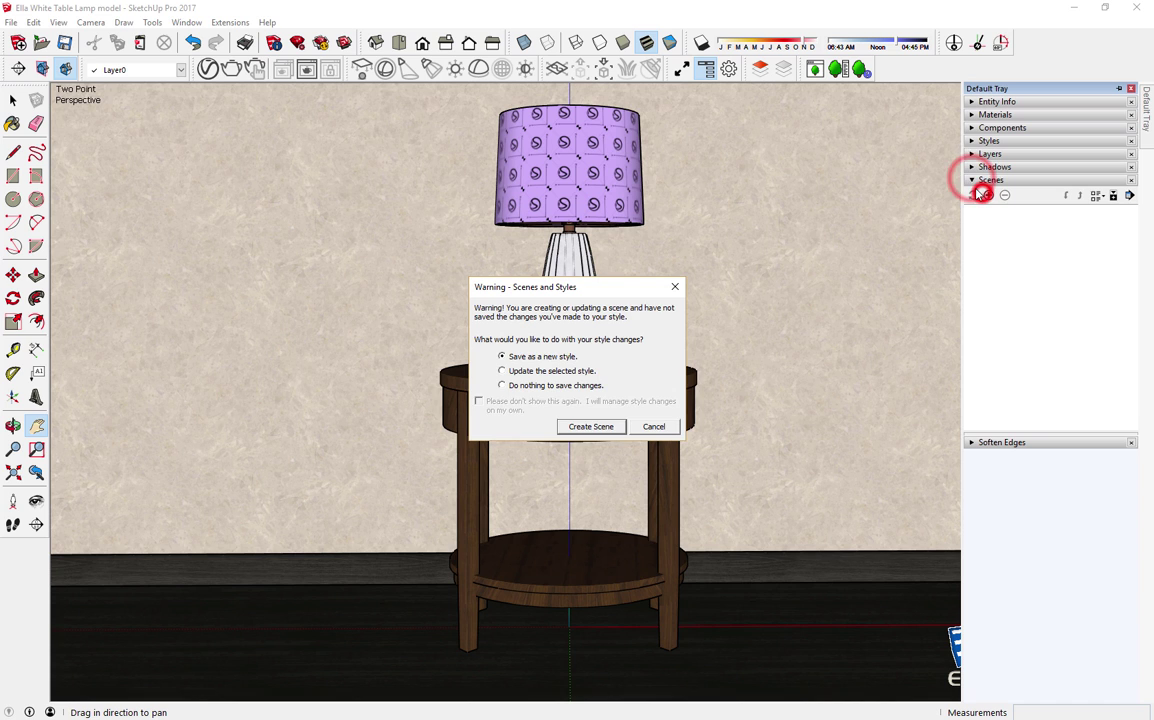
{"action": "left_click", "coordinate": [583, 425]}
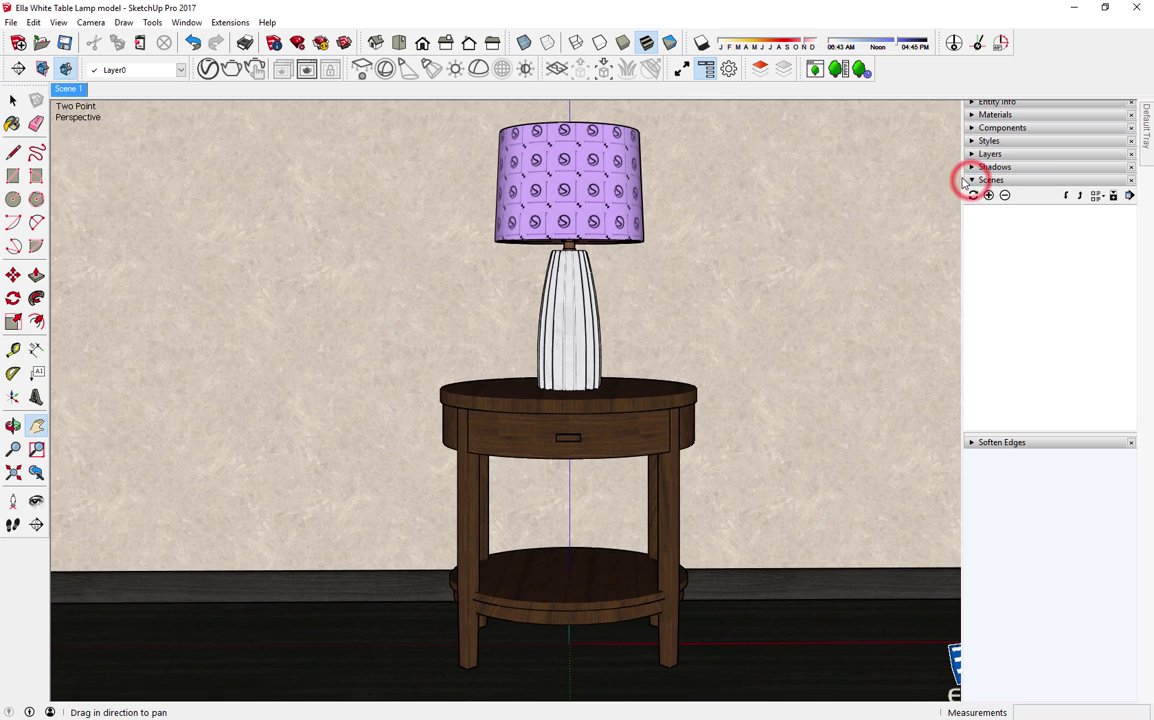
{"action": "left_click", "coordinate": [12, 97]}
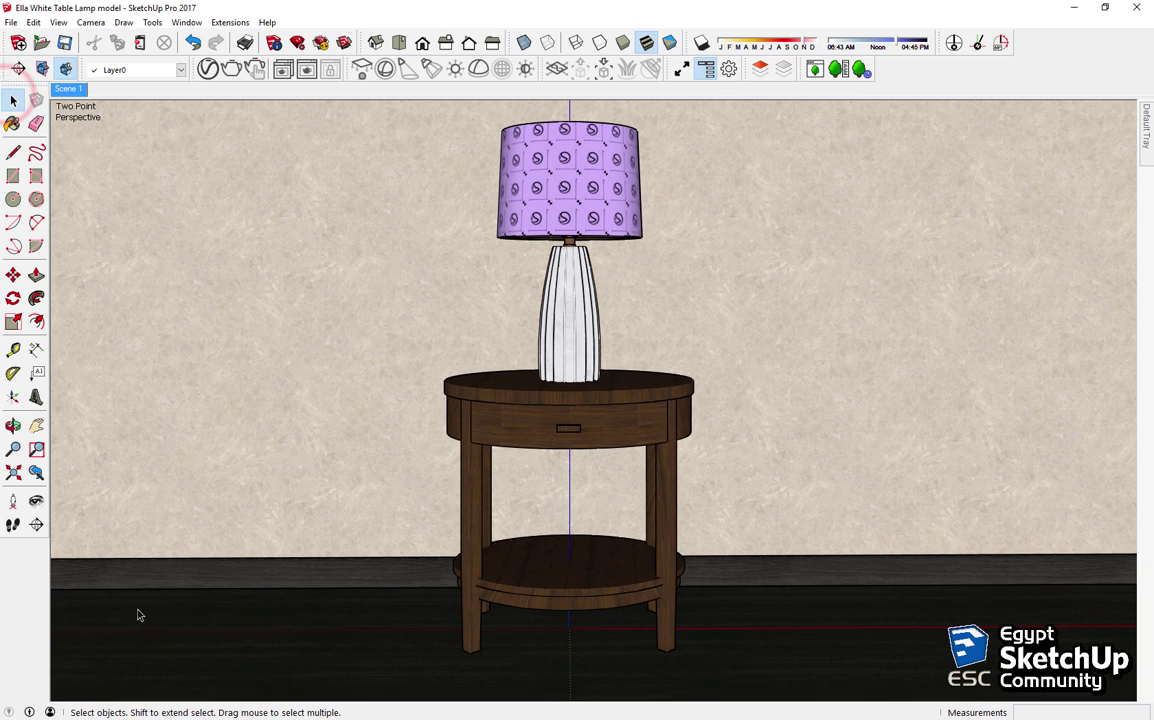
Step: Orbit out to an elevated three-quarter view of the whole room
{"action": "middle_click_drag", "start_coordinate": [591, 444], "coordinate": [176, 463]}
{"action": "left_click", "coordinate": [12, 472]}
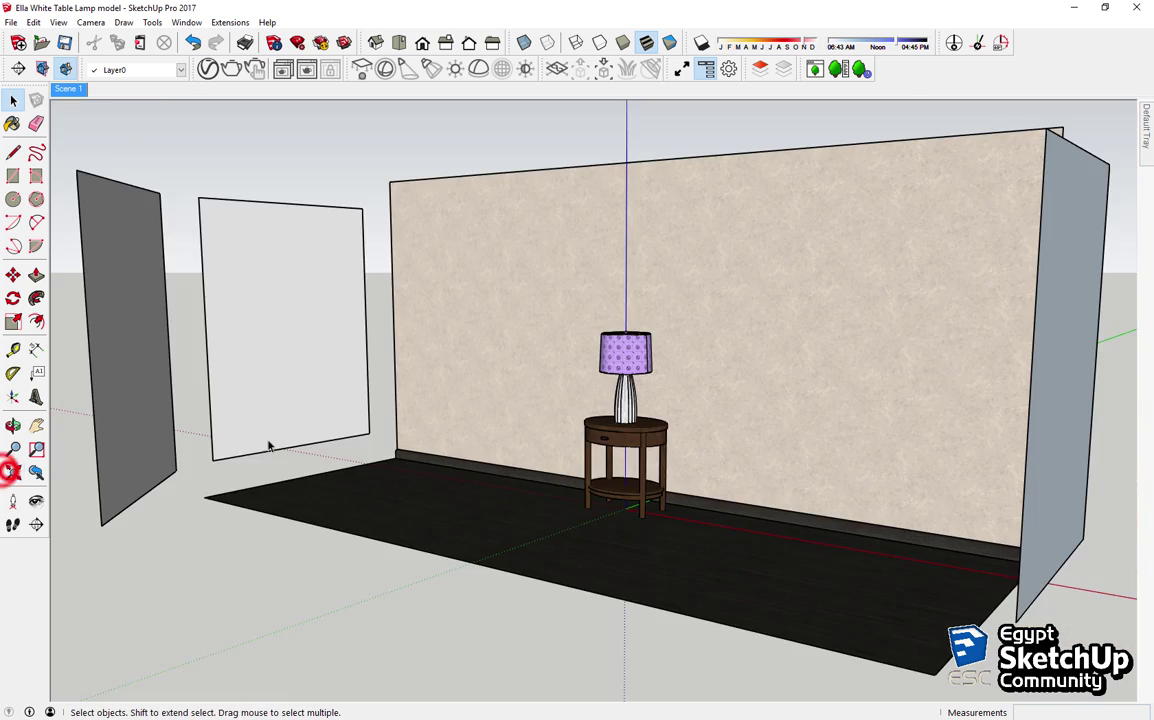
{"action": "mouse_move", "coordinate": [13, 471]}
{"action": "middle_mouse_down"}
{"action": "mouse_move", "coordinate": [356, 502]}
{"action": "mouse_move", "coordinate": [487, 432]}
{"action": "middle_mouse_up"}
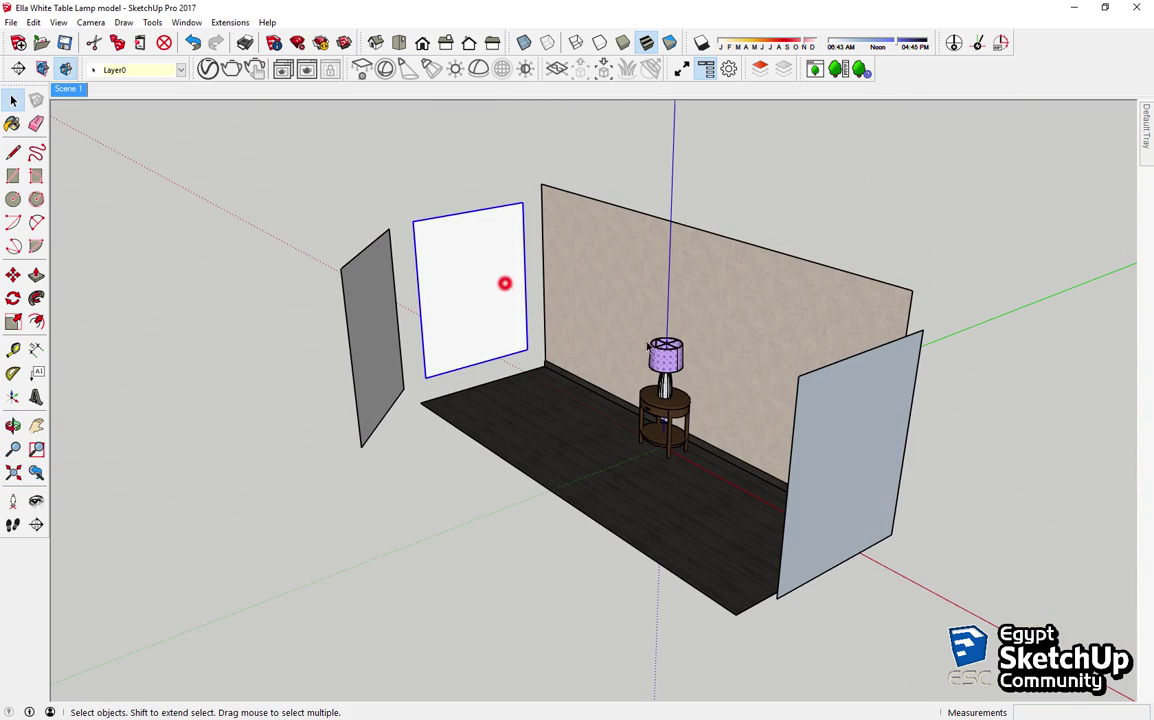
{"action": "left_click", "coordinate": [850, 437]}
{"action": "left_click", "coordinate": [559, 240]}
{"action": "left_click", "coordinate": [366, 294]}
{"action": "left_click", "coordinate": [474, 229]}
{"action": "left_click", "coordinate": [446, 173]}
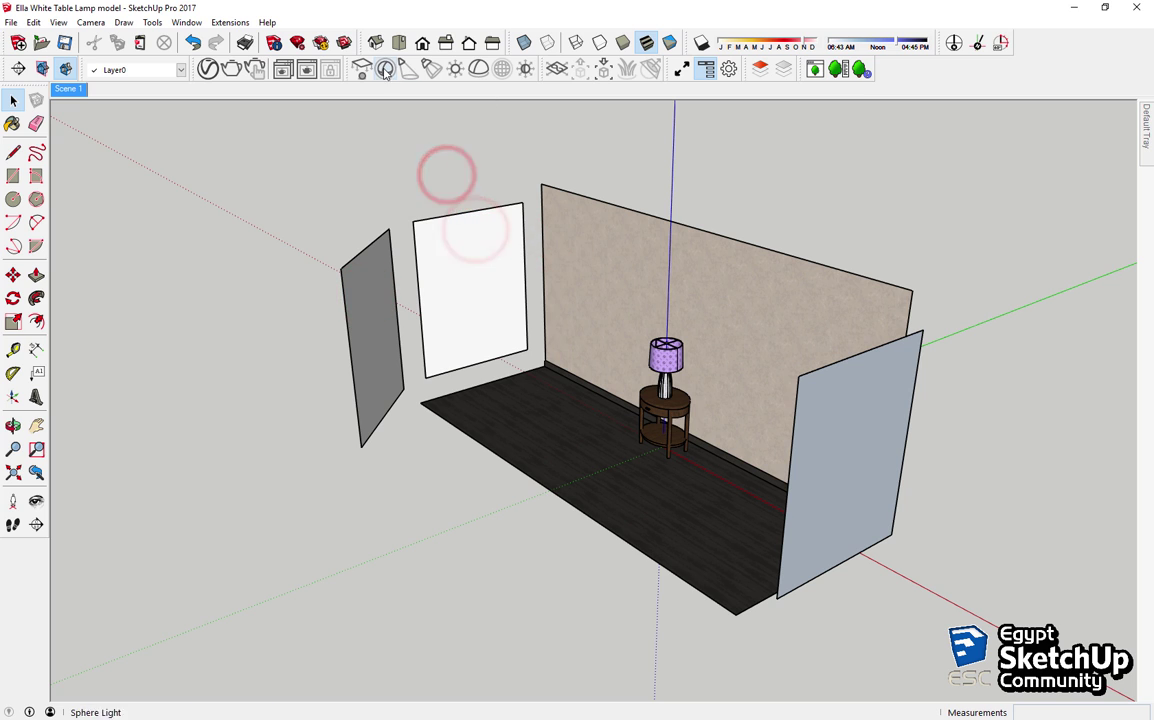
Step: Open the V-Ray Asset Editor's lights list and select the mesh light
{"action": "left_click", "coordinate": [208, 68]}
{"action": "left_click", "coordinate": [421, 133]}
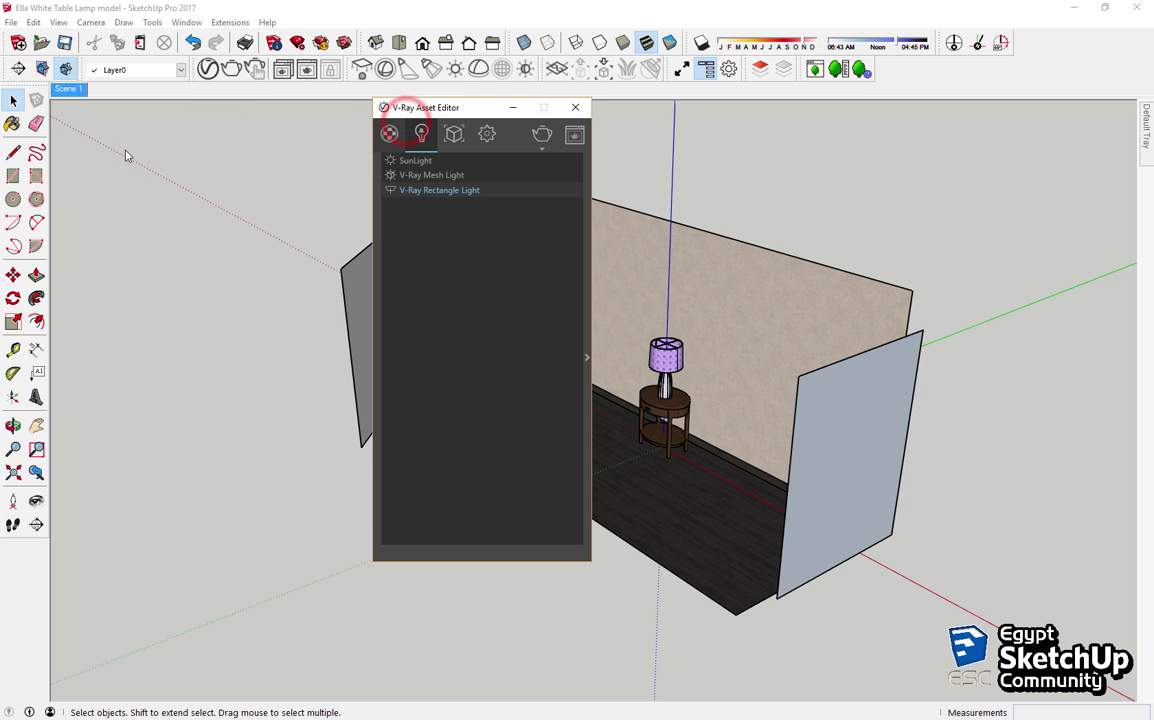
{"action": "left_click_drag", "start_coordinate": [412, 108], "coordinate": [121, 123]}
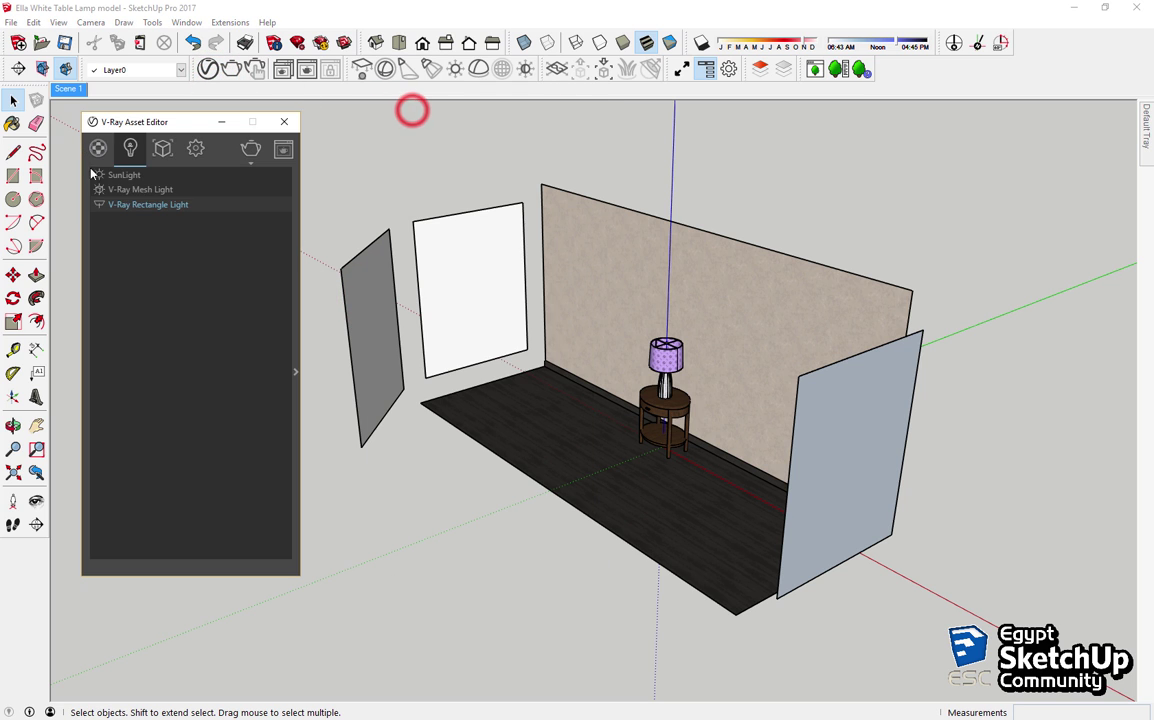
{"action": "left_click", "coordinate": [295, 307]}
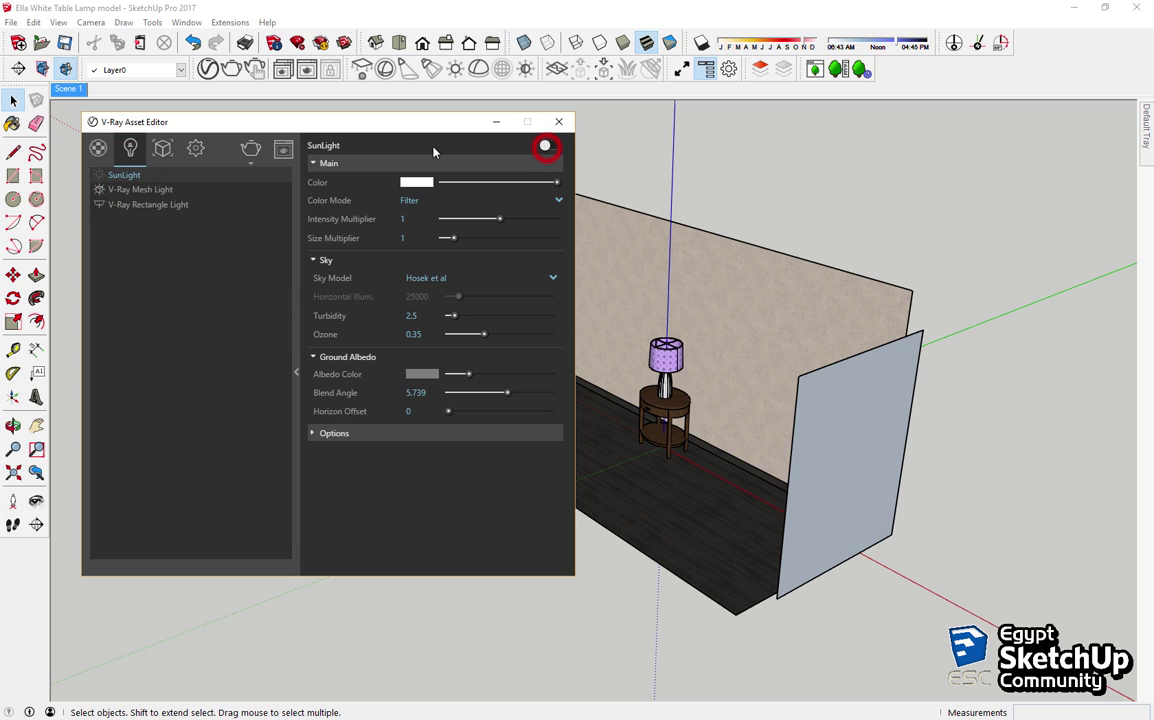
{"action": "left_click", "coordinate": [152, 190]}
{"action": "type", "text": "3000"}
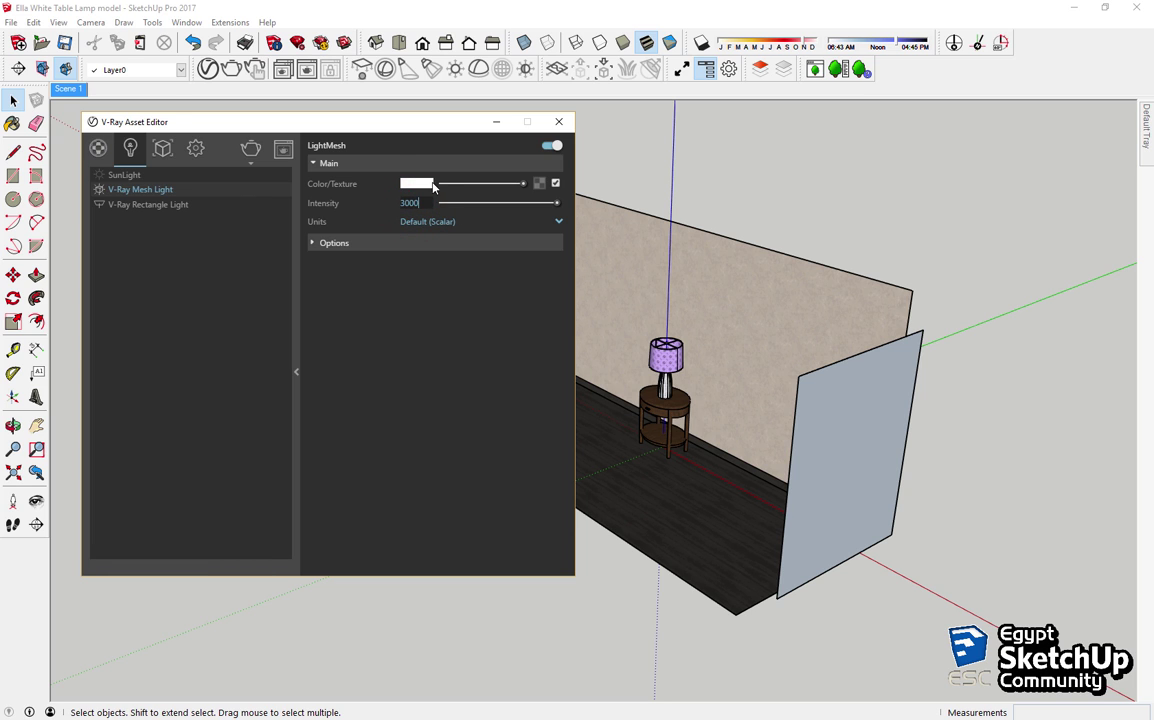
Step: Give the V-Ray Mesh Light a warm cream light colour
{"action": "left_click", "coordinate": [427, 183]}
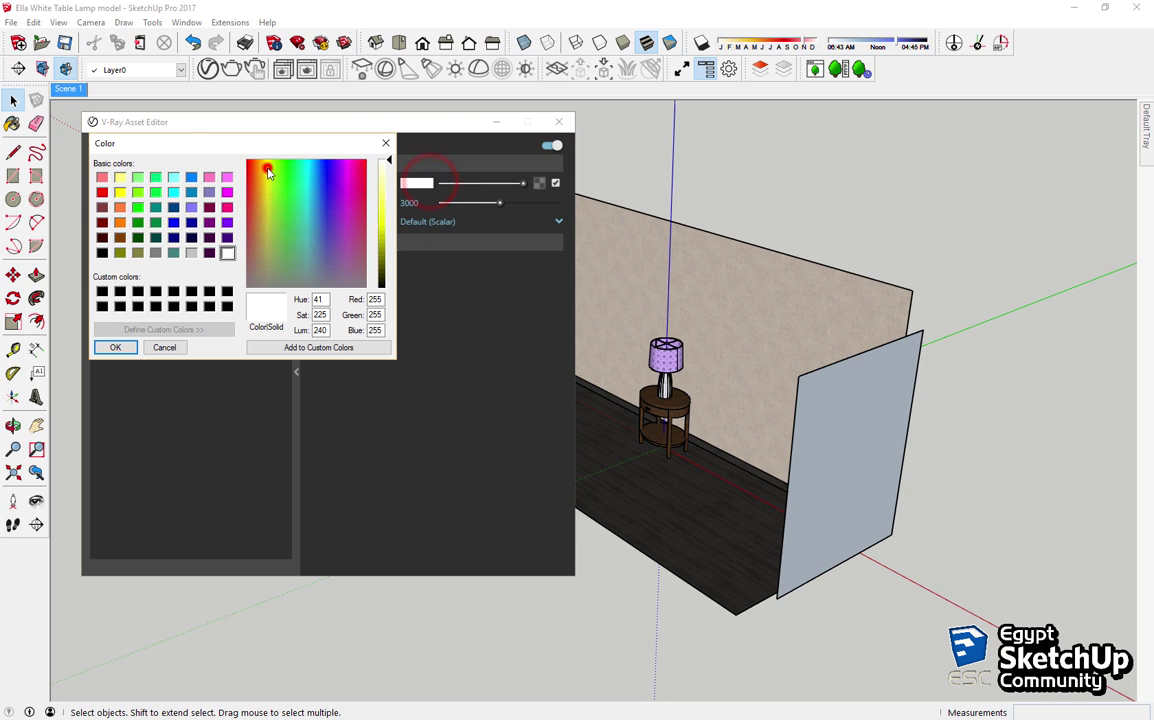
{"action": "left_click", "coordinate": [266, 170]}
{"action": "left_click", "coordinate": [384, 173]}
{"action": "left_click", "coordinate": [120, 347]}
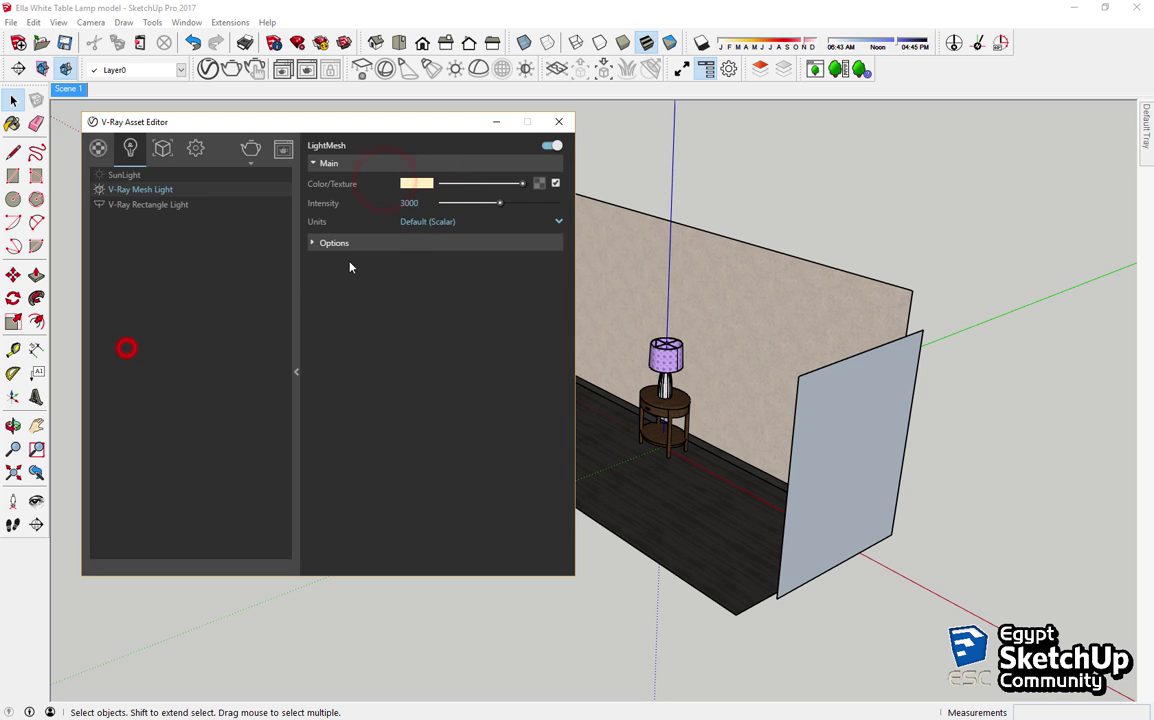
{"action": "left_click", "coordinate": [415, 243]}
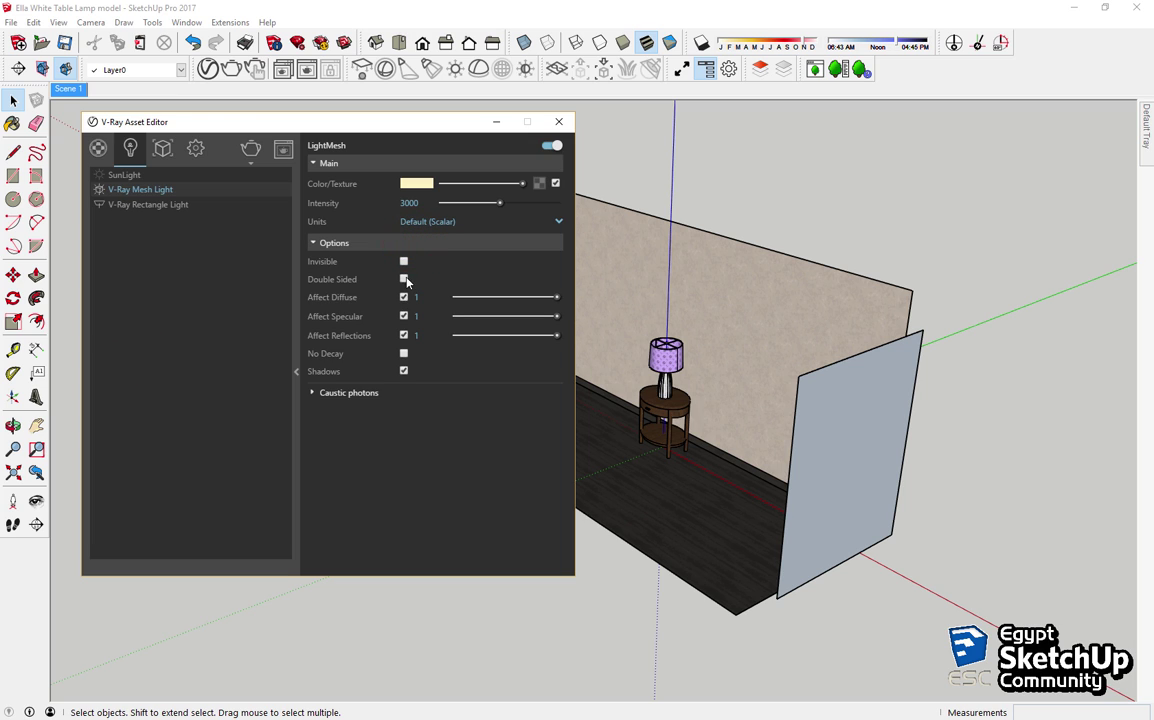
{"action": "left_click", "coordinate": [334, 243]}
{"action": "left_click", "coordinate": [150, 204]}
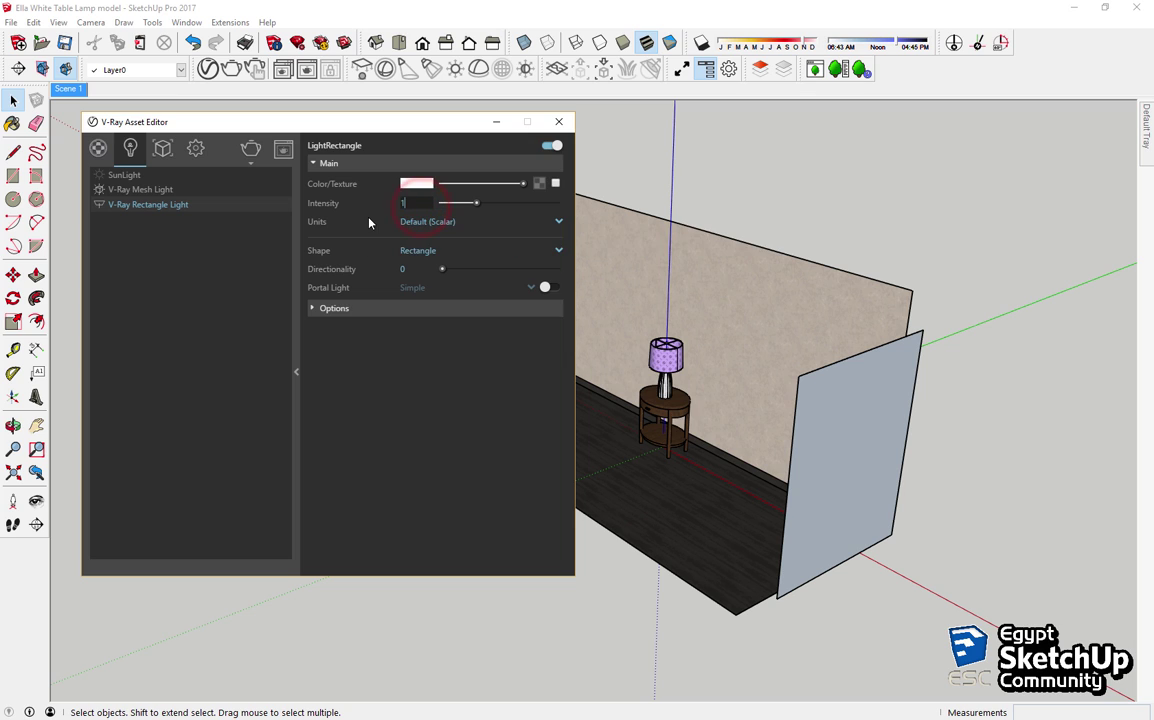
Step: Set the V-Ray Rectangle Light intensity to 1000 and review its options
{"action": "type", "text": "100"}
{"action": "key", "text": "Return"}
{"action": "type", "text": "0"}
{"action": "left_click", "coordinate": [367, 308]}
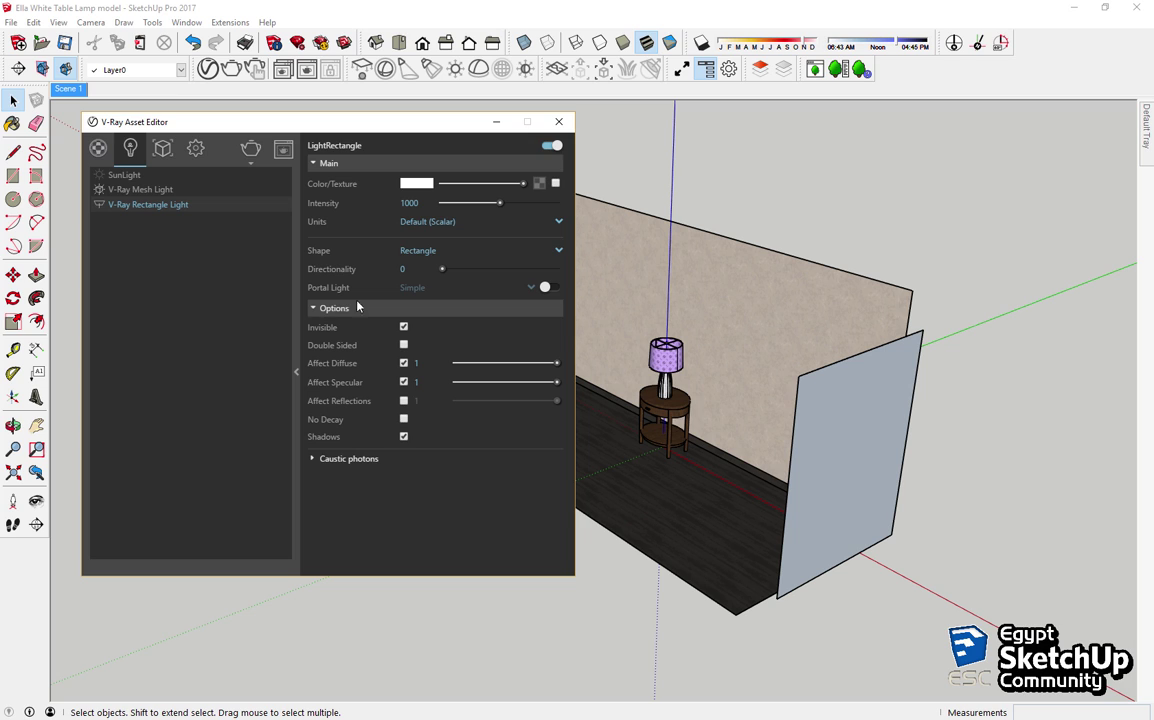
{"action": "left_click", "coordinate": [314, 310]}
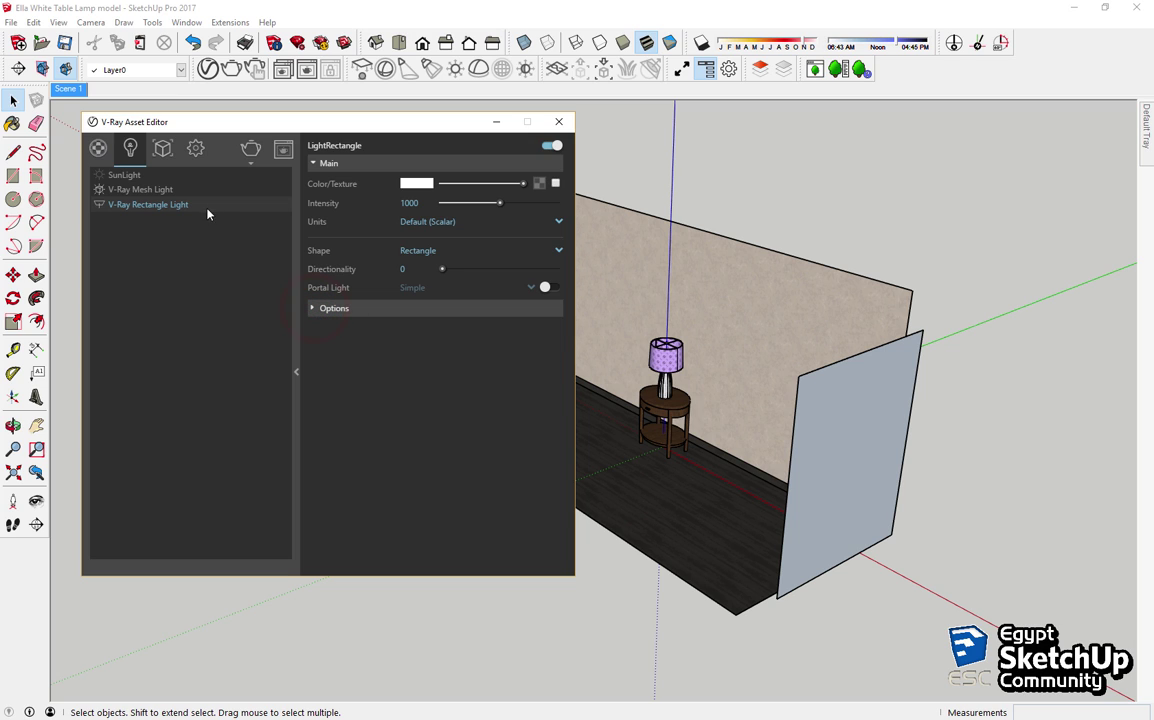
Step: Select the rectangle light plane in the room and rearrange the Asset Editor window
{"action": "left_click", "coordinate": [827, 411]}
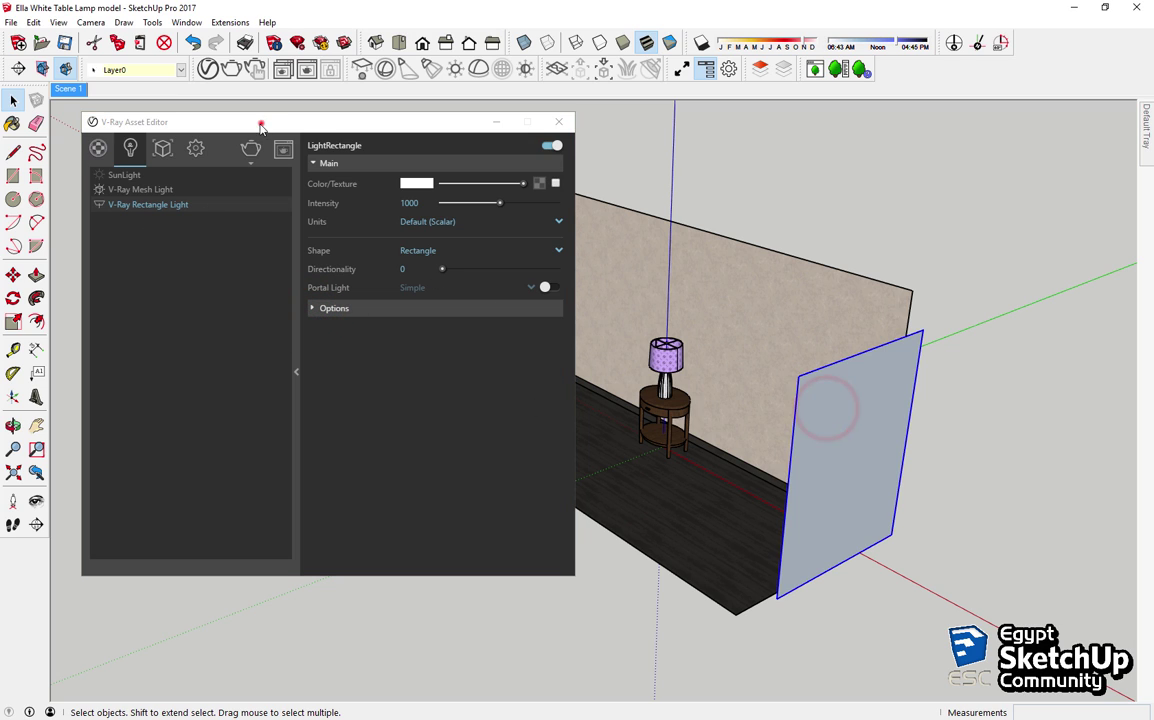
{"action": "left_click_drag", "start_coordinate": [246, 122], "coordinate": [246, 292]}
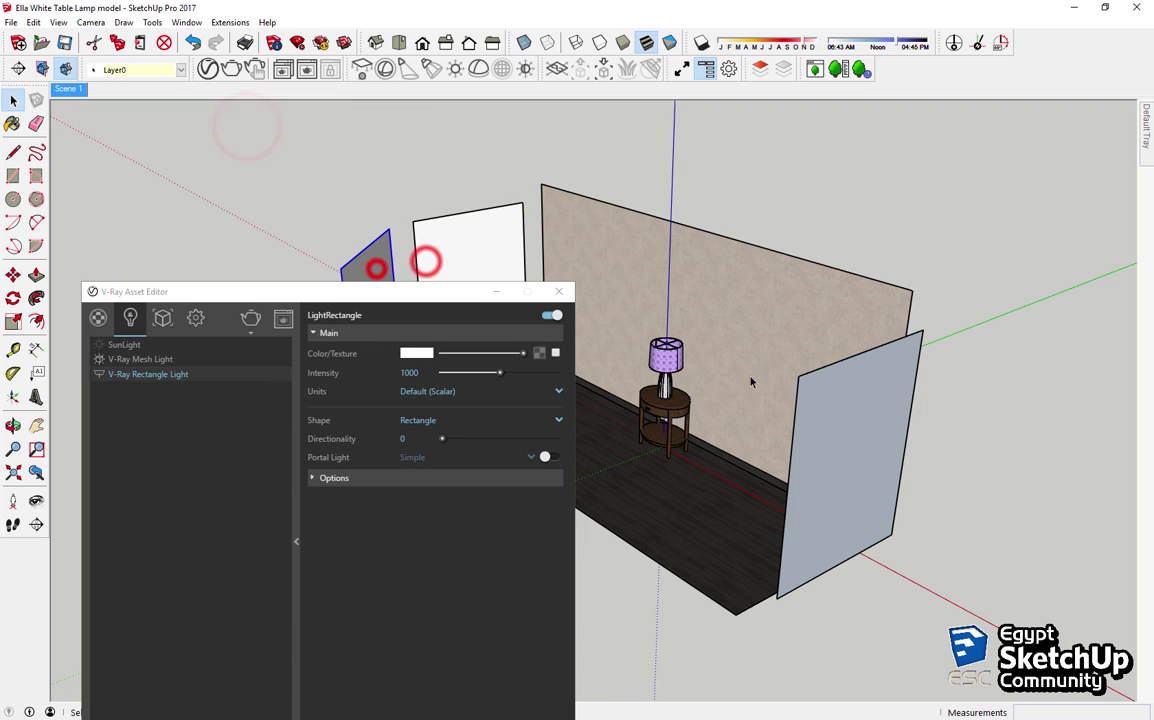
{"action": "left_click", "coordinate": [817, 392]}
{"action": "left_click", "coordinate": [193, 375]}
{"action": "left_click", "coordinate": [296, 510]}
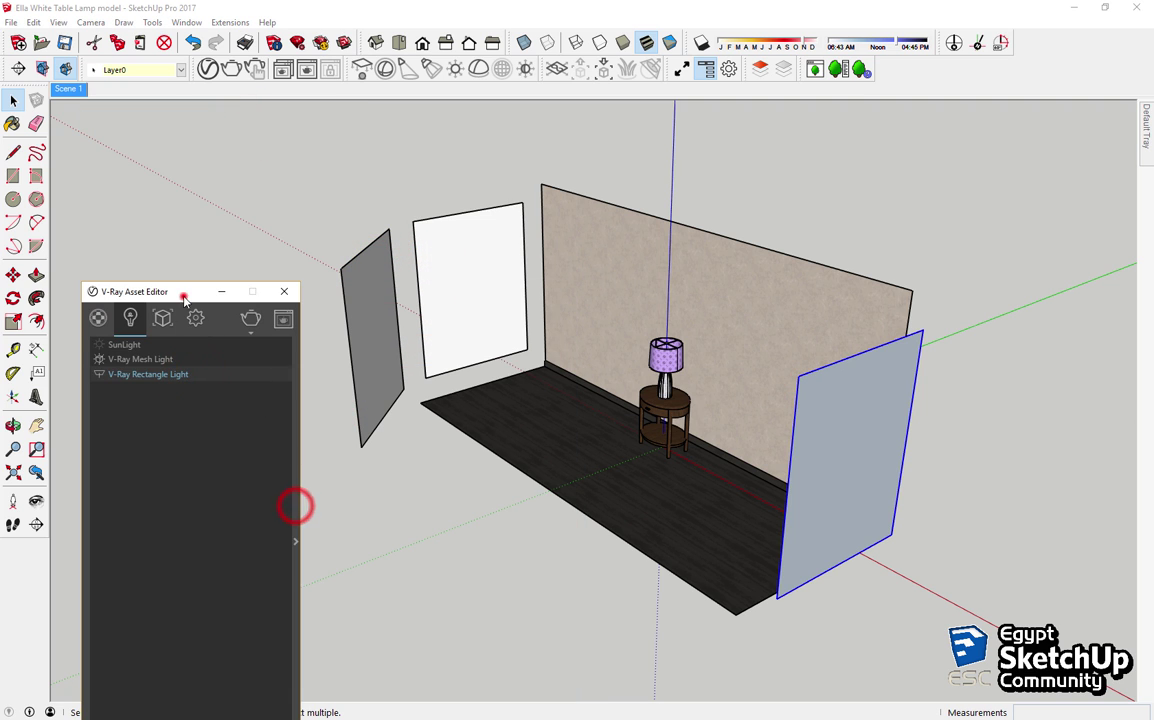
{"action": "left_click_drag", "start_coordinate": [184, 298], "coordinate": [179, 157]}
{"action": "left_click", "coordinate": [156, 179]}
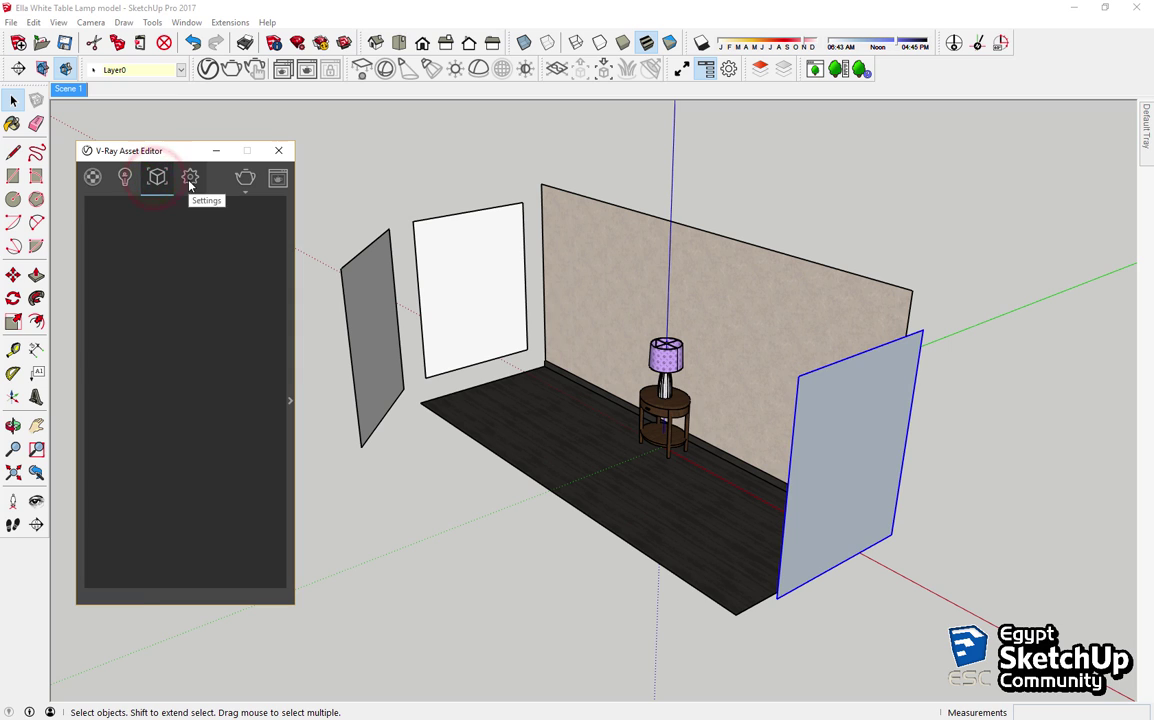
Step: Set V-Ray quality to Low and output to Match Viewport at 1500 pixels wide
{"action": "left_click", "coordinate": [190, 182]}
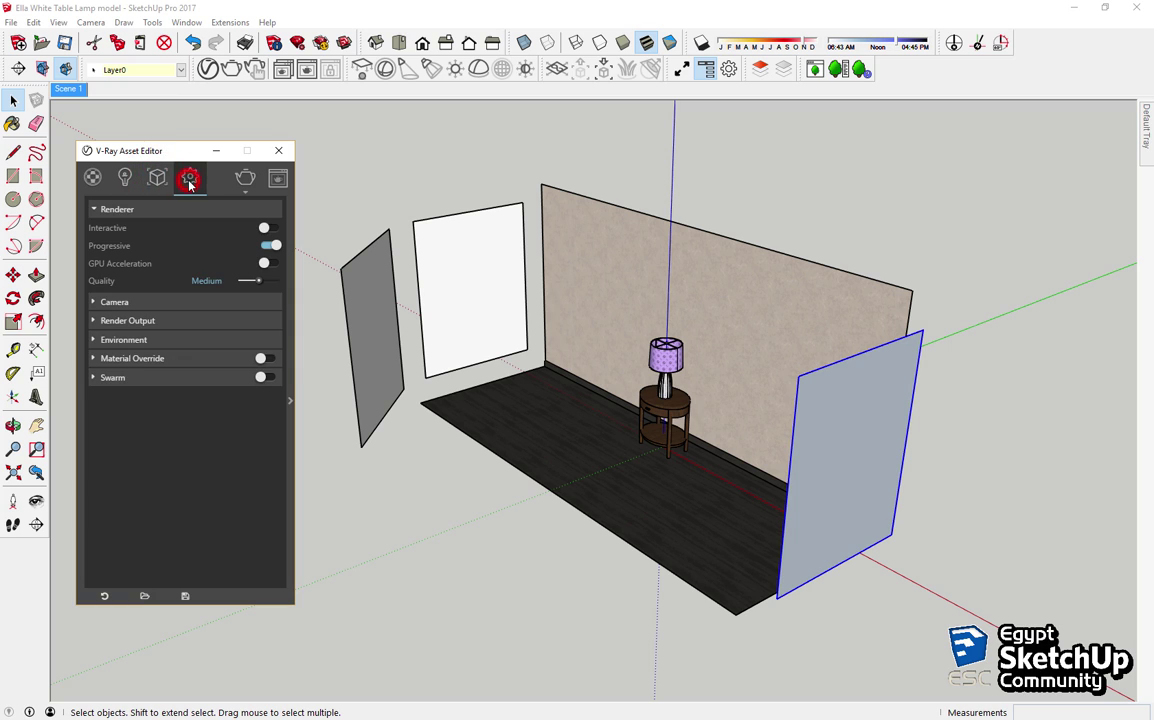
{"action": "left_click", "coordinate": [251, 282]}
{"action": "left_click", "coordinate": [94, 302]}
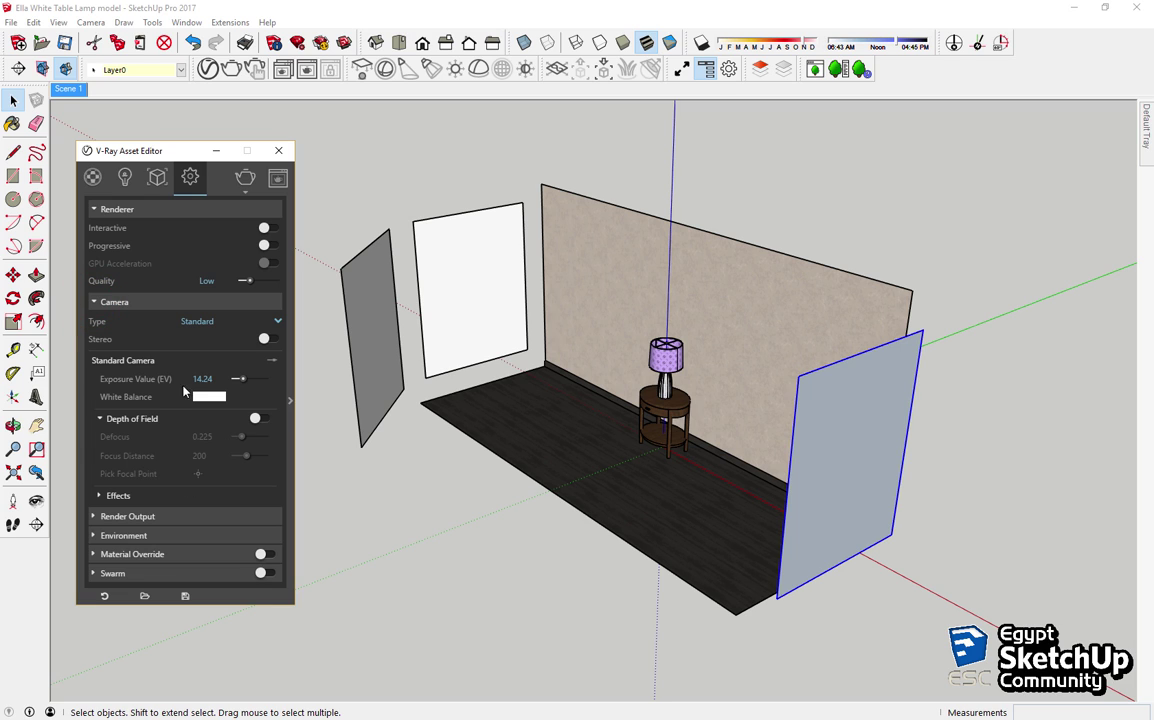
{"action": "left_click", "coordinate": [104, 302]}
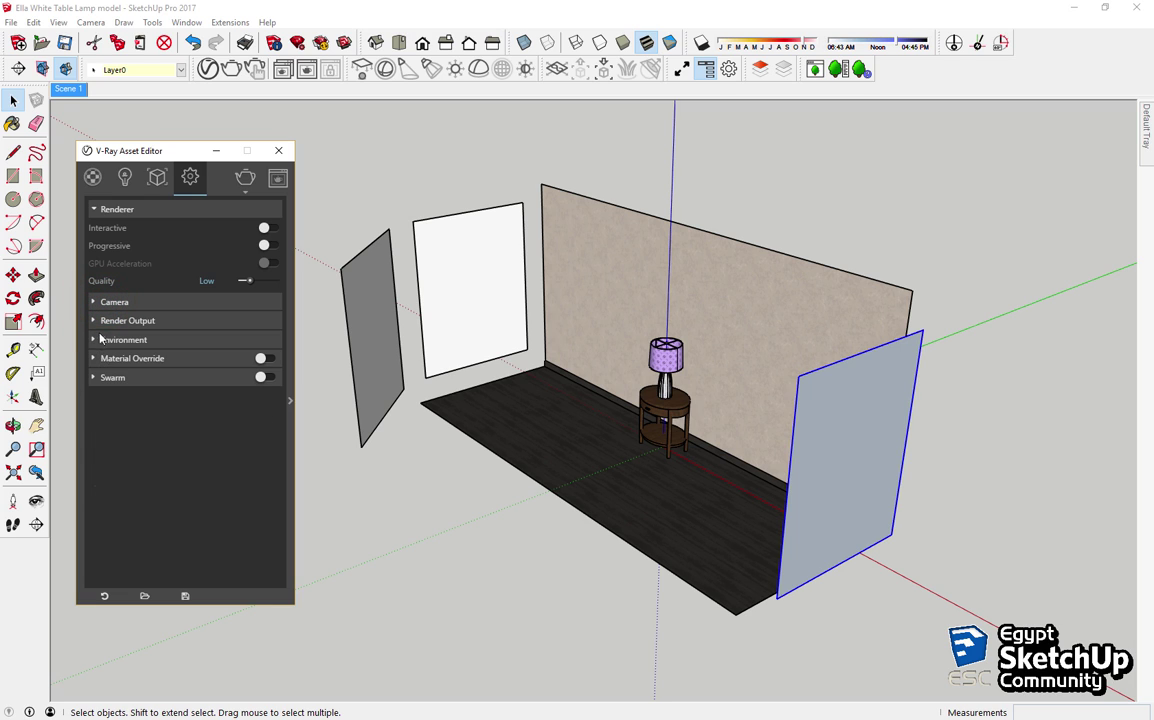
{"action": "left_click", "coordinate": [94, 320]}
{"action": "left_click", "coordinate": [270, 395]}
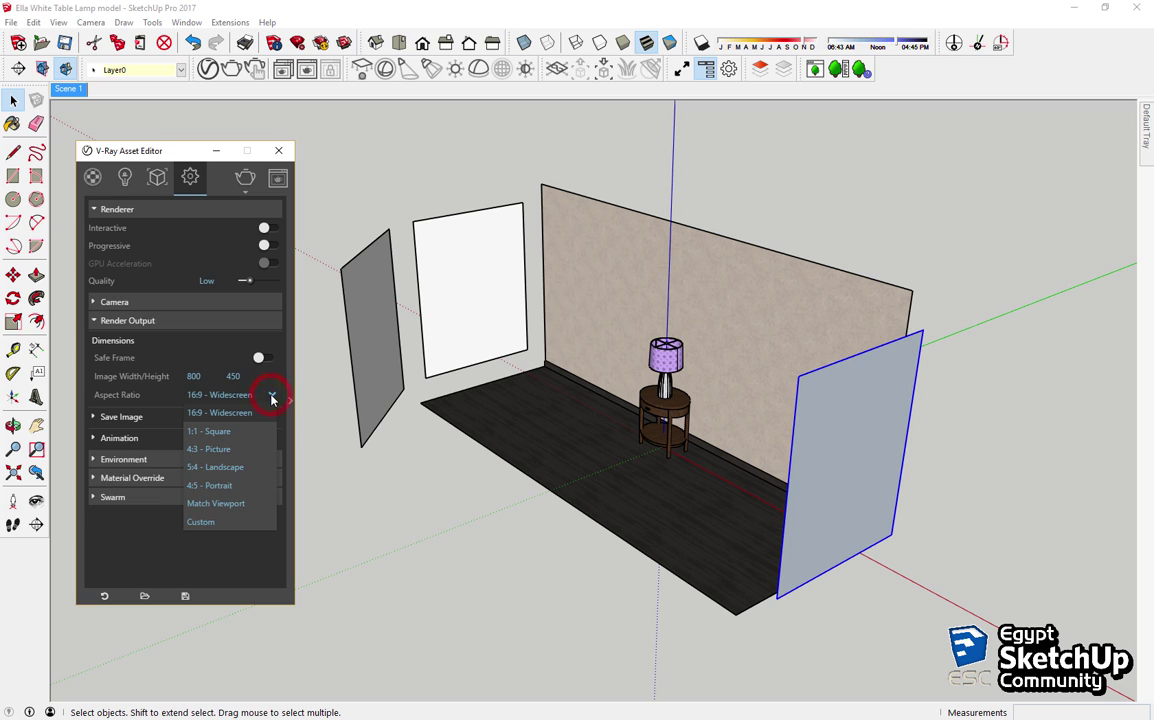
{"action": "left_click", "coordinate": [249, 505]}
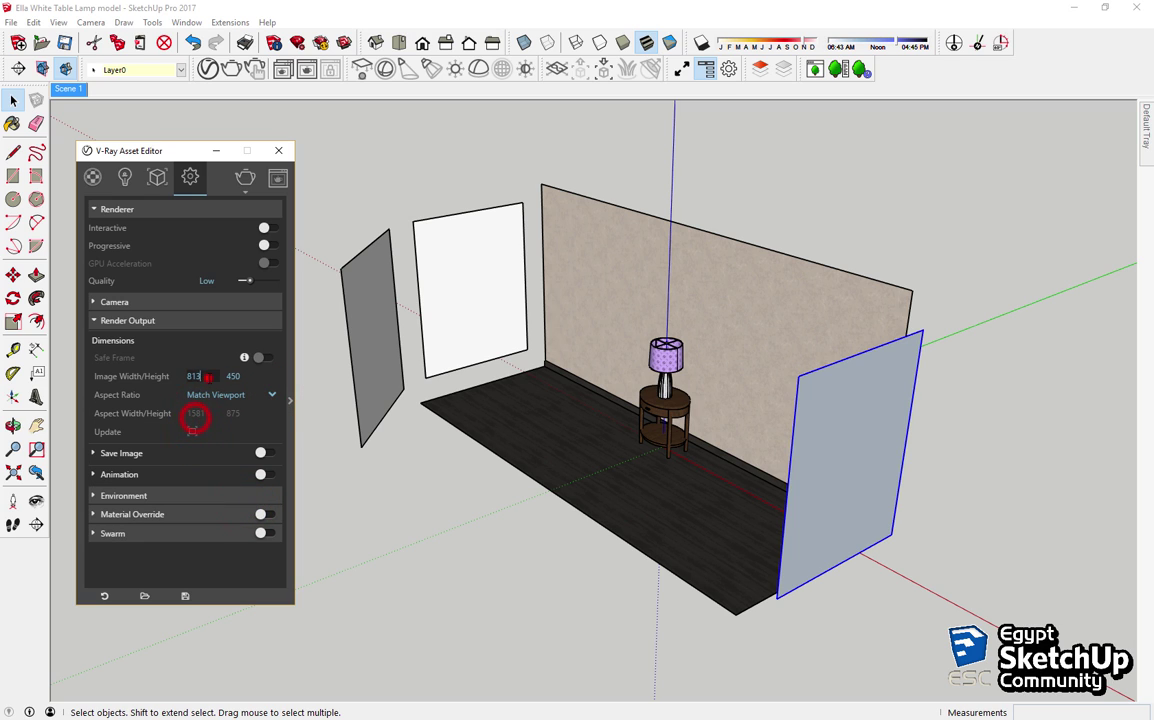
{"action": "type", "text": "1500"}
{"action": "left_click", "coordinate": [193, 430]}
{"action": "left_click", "coordinate": [94, 321]}
Step: Review the environment settings and return to the Scene 1 view
{"action": "left_click", "coordinate": [94, 340]}
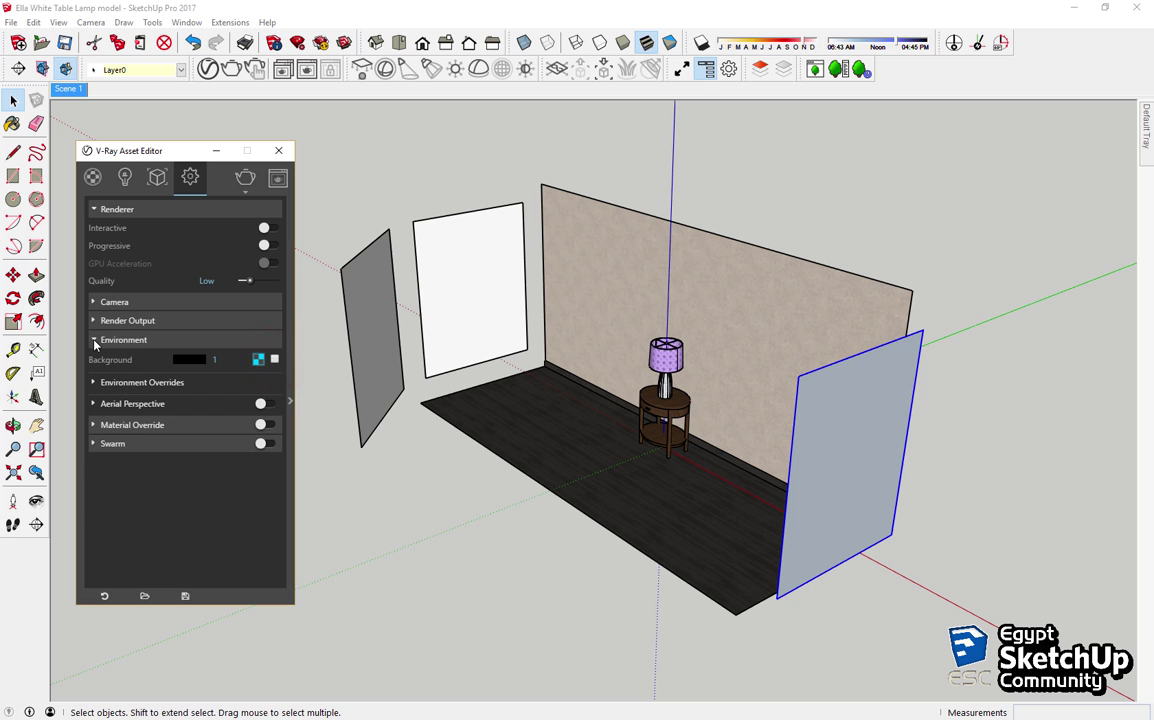
{"action": "left_click", "coordinate": [95, 344]}
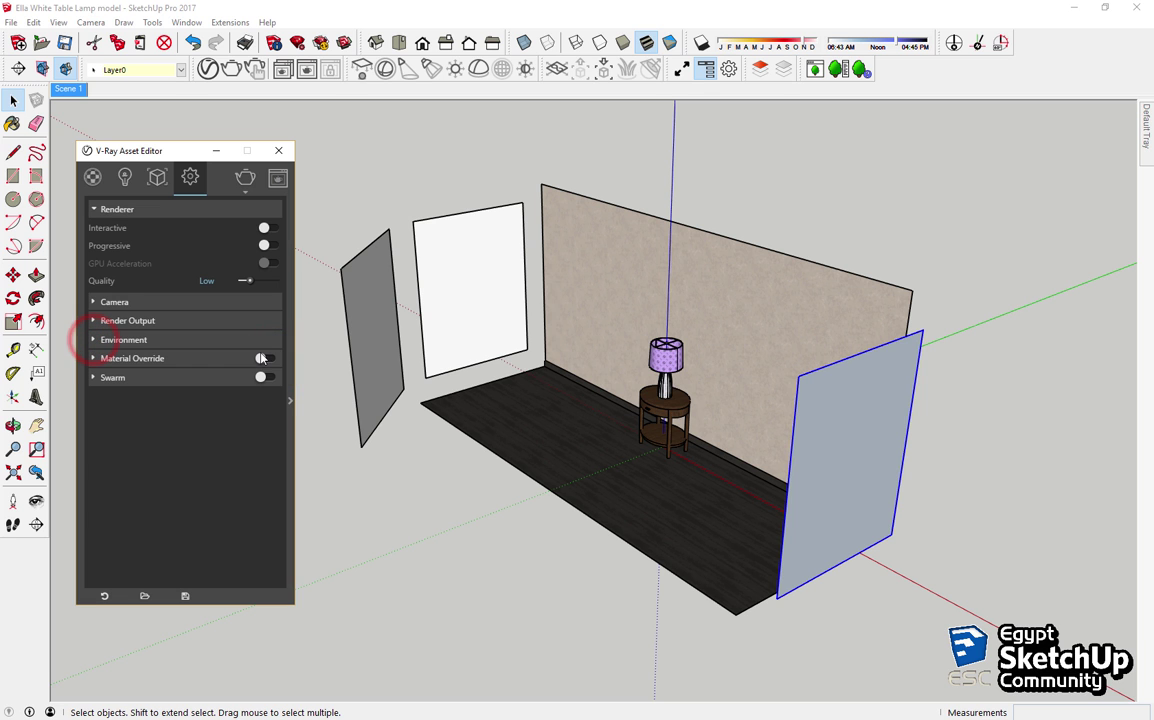
{"action": "left_click", "coordinate": [104, 212]}
{"action": "left_click", "coordinate": [68, 88]}
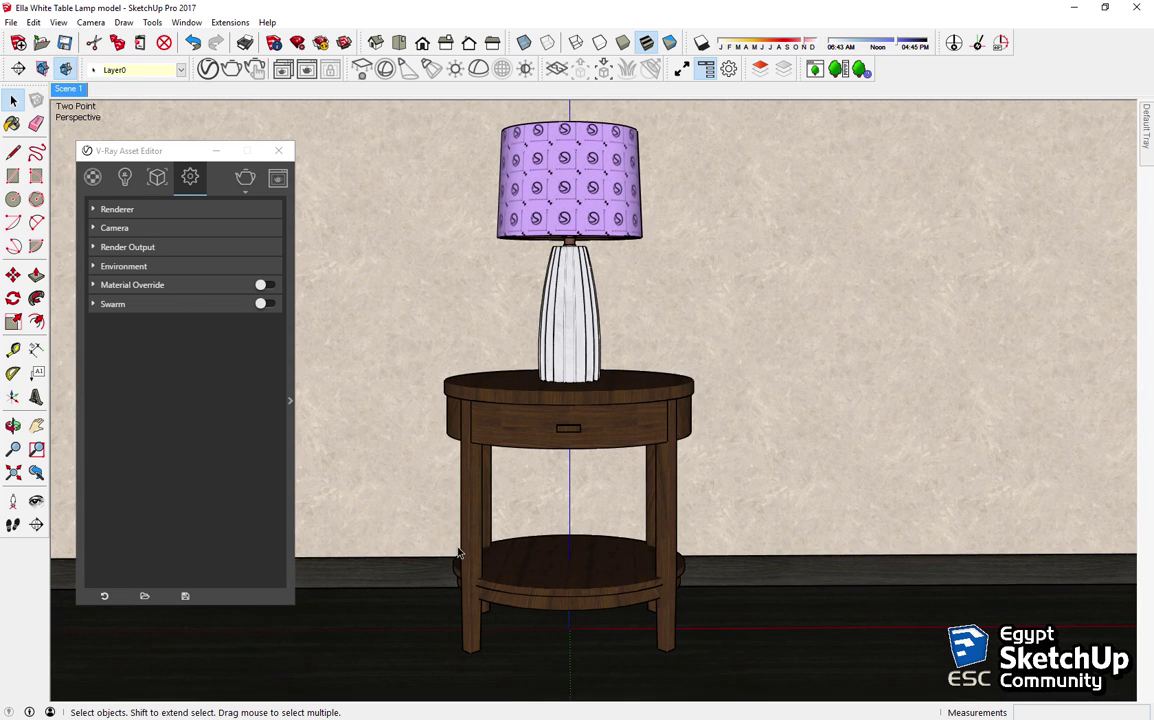
Step: Zoom in on the lamp and table and restore two-point perspective
{"action": "left_click", "coordinate": [567, 418]}
{"action": "key", "text": "z"}
{"action": "left_click_drag", "start_coordinate": [567, 418], "coordinate": [541, 335], "text": "shift"}
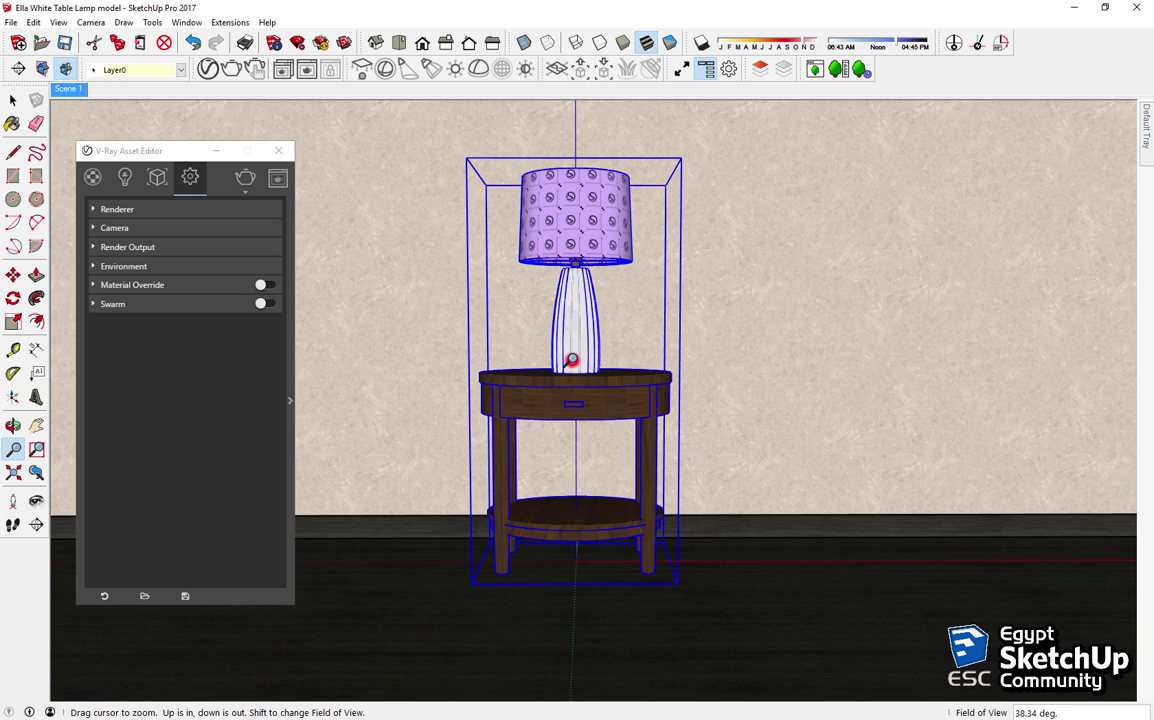
{"action": "left_click_drag", "start_coordinate": [572, 360], "coordinate": [572, 345]}
{"action": "mouse_move", "coordinate": [572, 345]}
{"action": "middle_mouse_down", "text": "shift"}
{"action": "mouse_move", "coordinate": [571, 332]}
{"action": "mouse_move", "coordinate": [576, 358]}
{"action": "middle_mouse_up", "text": "shift"}
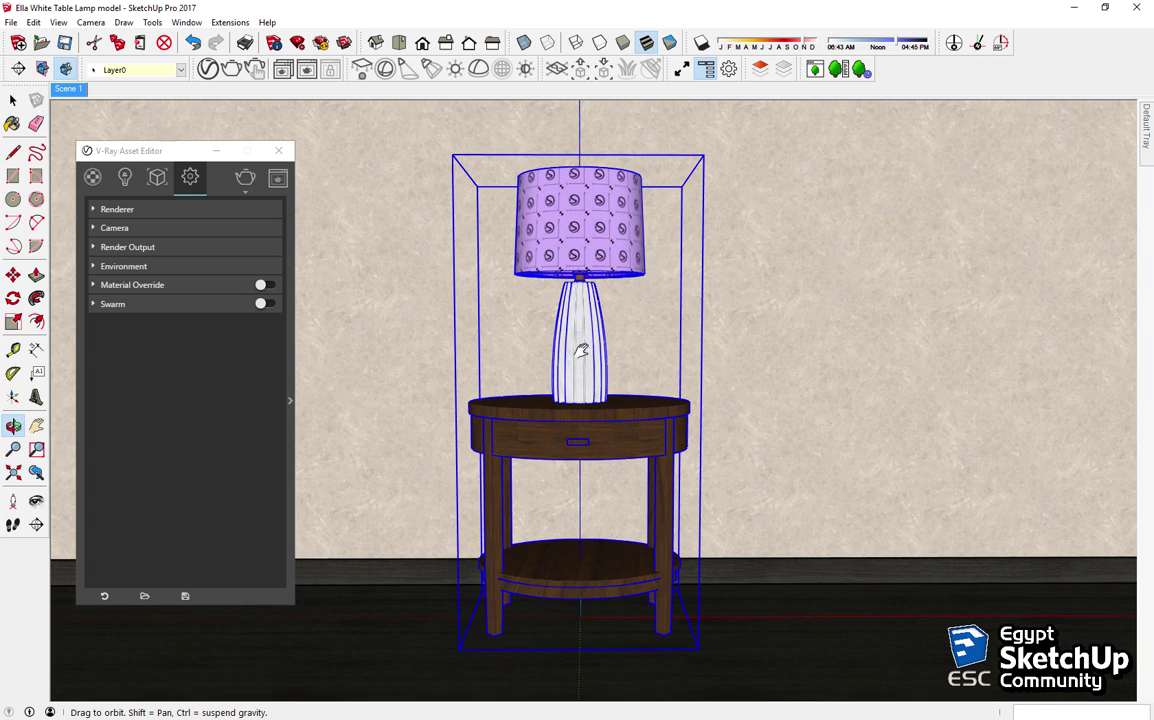
{"action": "left_click", "coordinate": [90, 22]}
{"action": "left_click", "coordinate": [140, 115]}
Step: Raise the lamp and table in the frame and add a new scene from this view
{"action": "left_click_drag", "start_coordinate": [543, 430], "coordinate": [543, 345]}
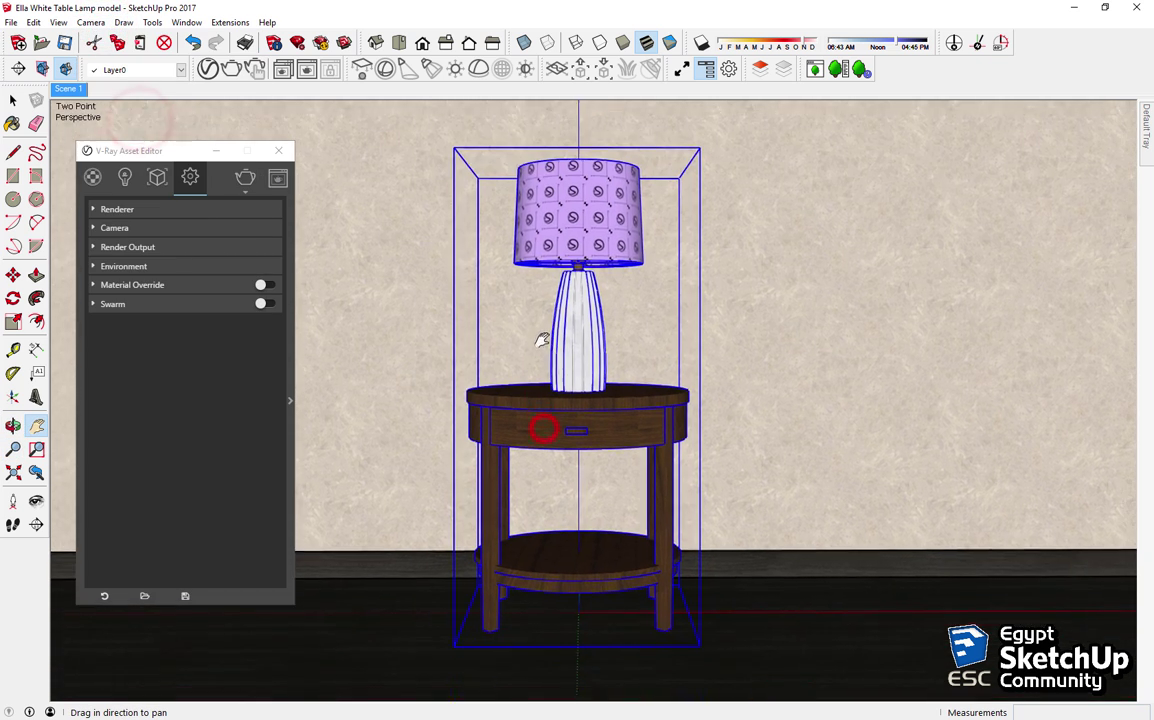
{"action": "scroll", "coordinate": [563, 355], "scroll_direction": "up", "scroll_amount": 1}
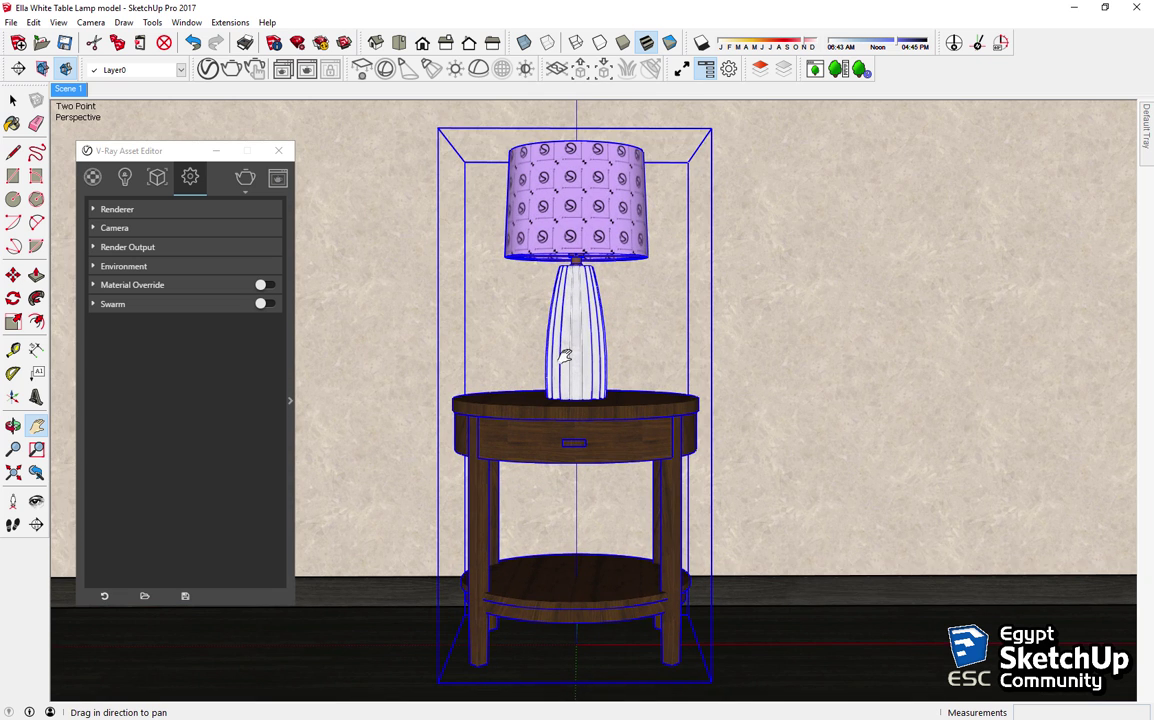
{"action": "scroll", "coordinate": [565, 357], "scroll_direction": "down", "scroll_amount": 1}
{"action": "left_click", "coordinate": [13, 100]}
{"action": "right_click", "coordinate": [68, 88]}
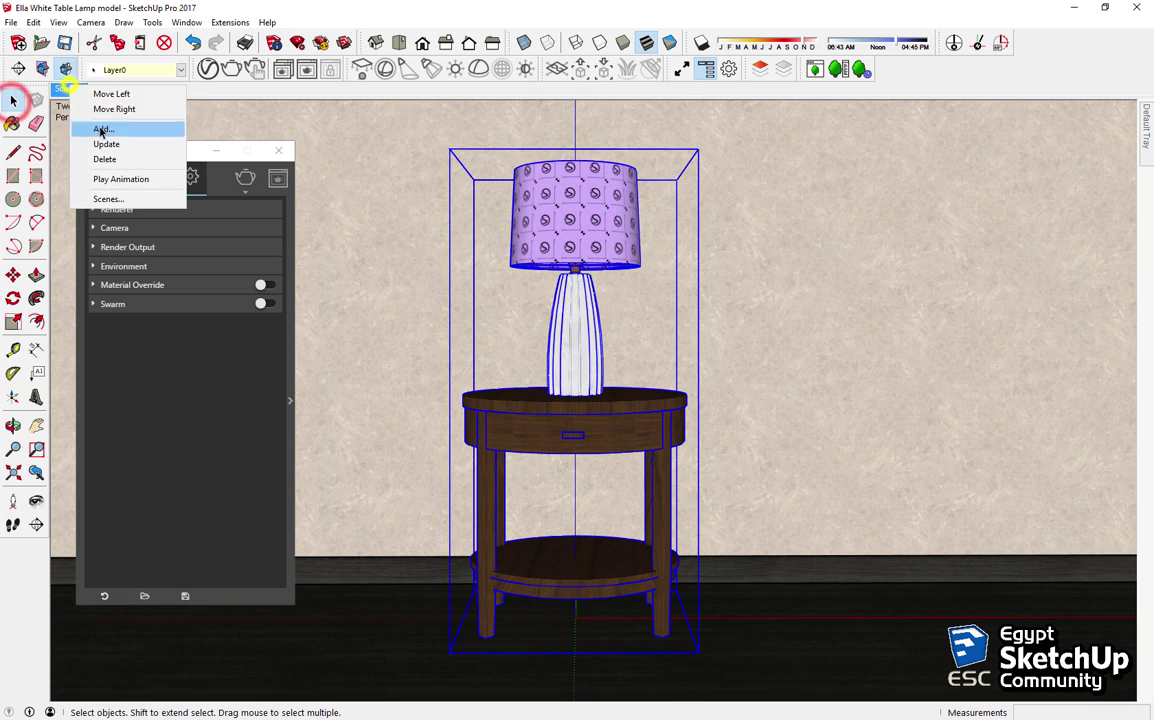
{"action": "left_click", "coordinate": [101, 131]}
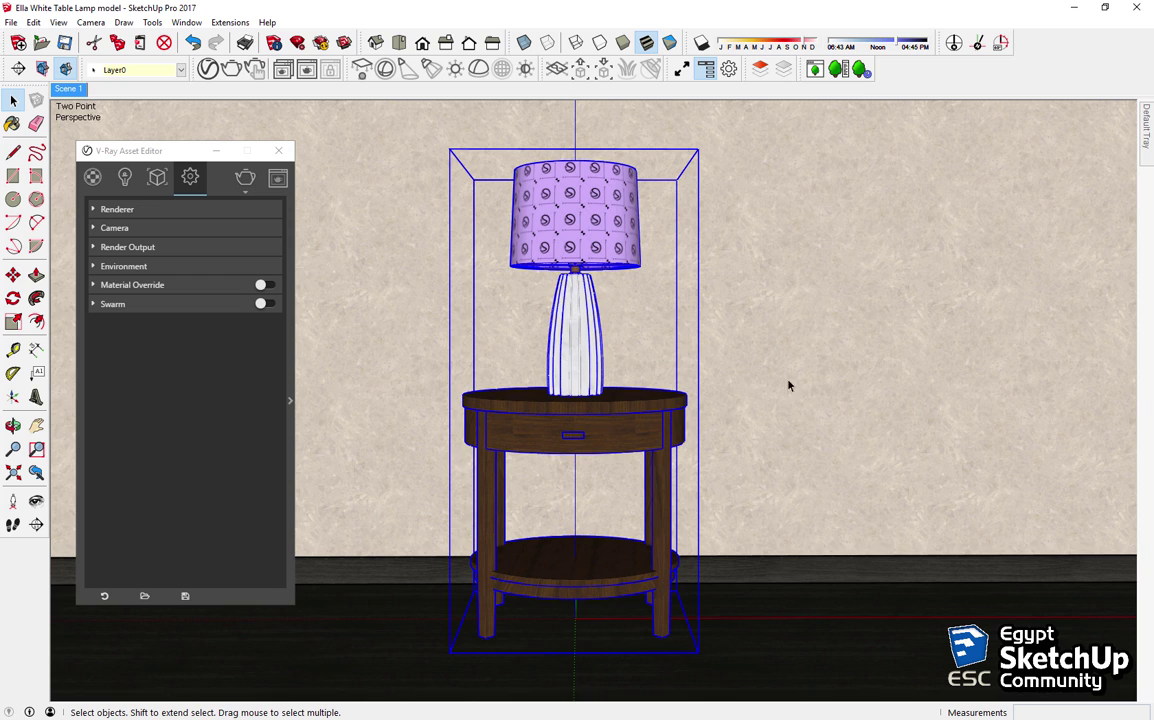
Step: Orbit around the model, then return to Scene 1's saved front view
{"action": "middle_click_drag", "start_coordinate": [788, 385], "coordinate": [418, 332]}
{"action": "left_click", "coordinate": [60, 415]}
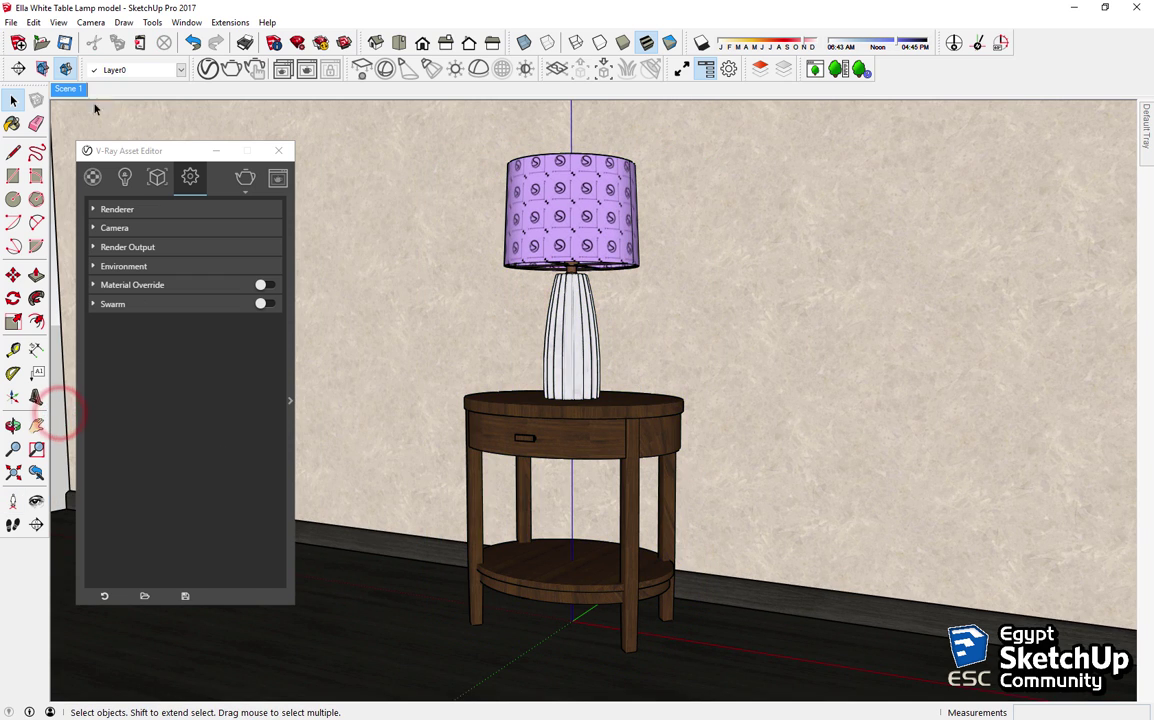
{"action": "left_click", "coordinate": [68, 88]}
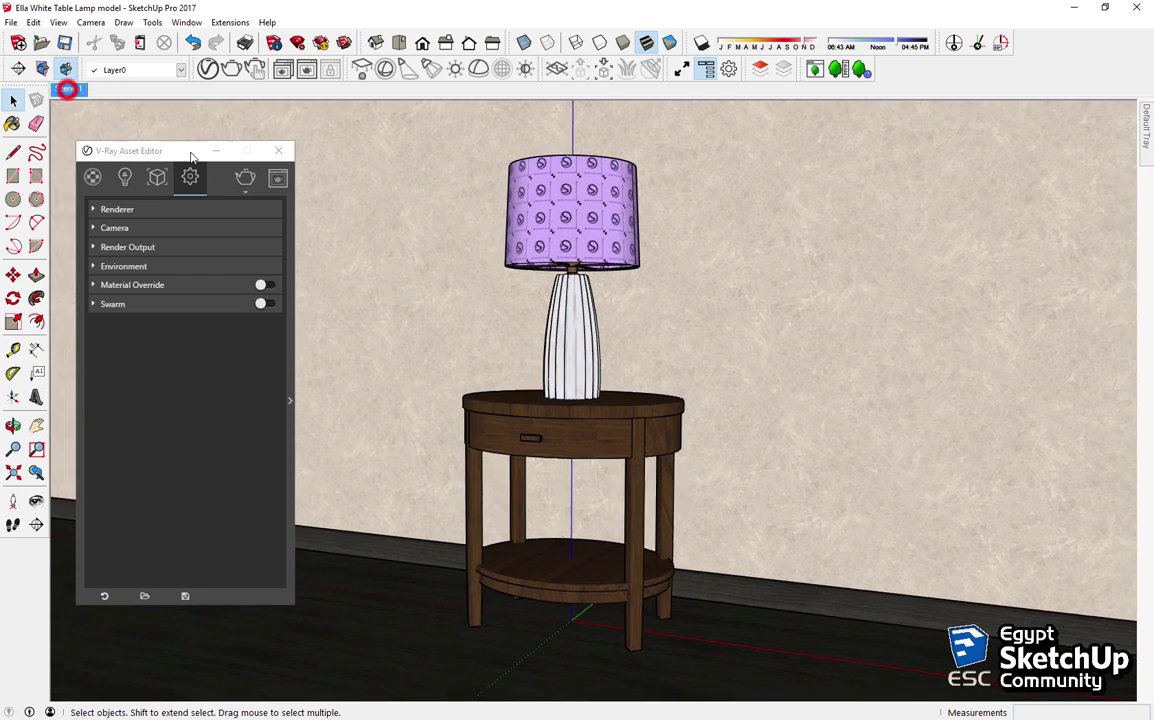
Step: Start a test V-Ray render, stop it partway, and open the V-Ray Asset Editor
{"action": "left_click", "coordinate": [236, 180]}
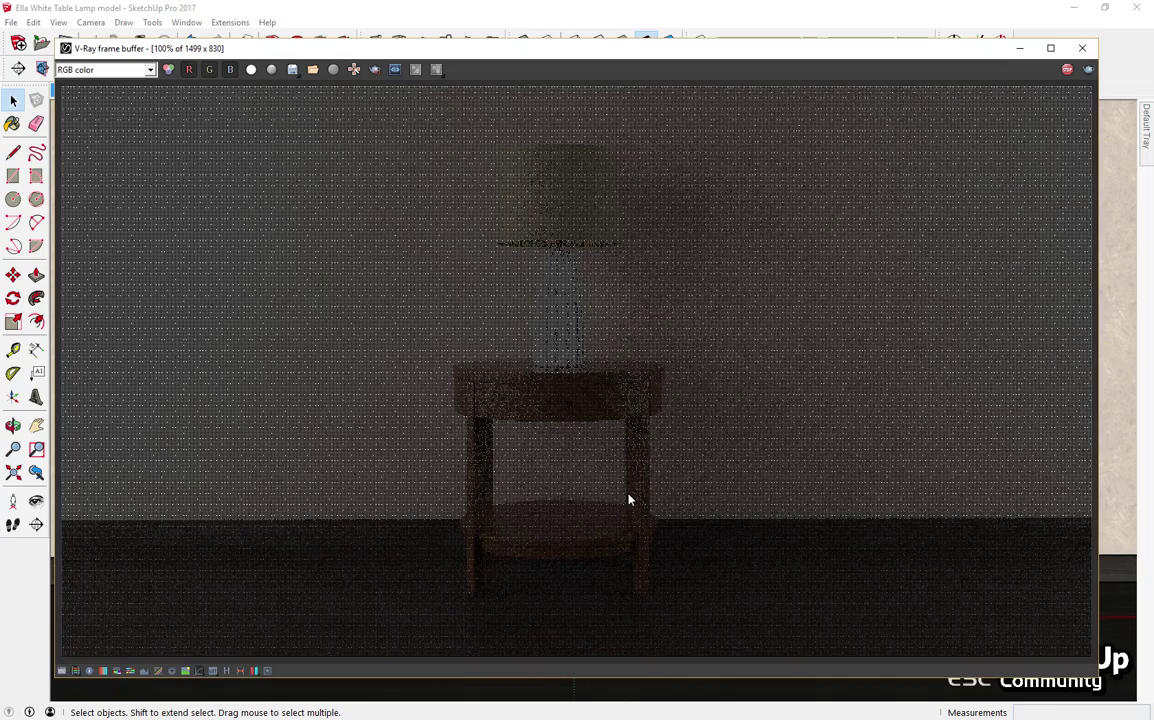
{"action": "left_click", "coordinate": [608, 327]}
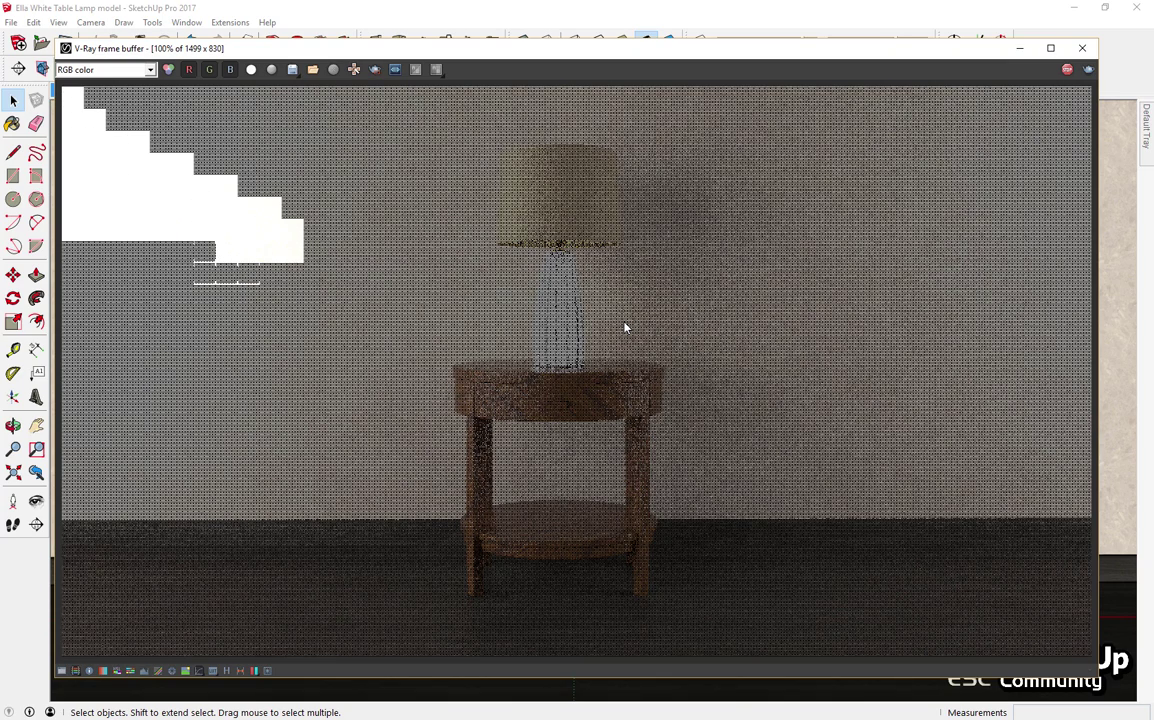
{"action": "left_click", "coordinate": [1066, 69]}
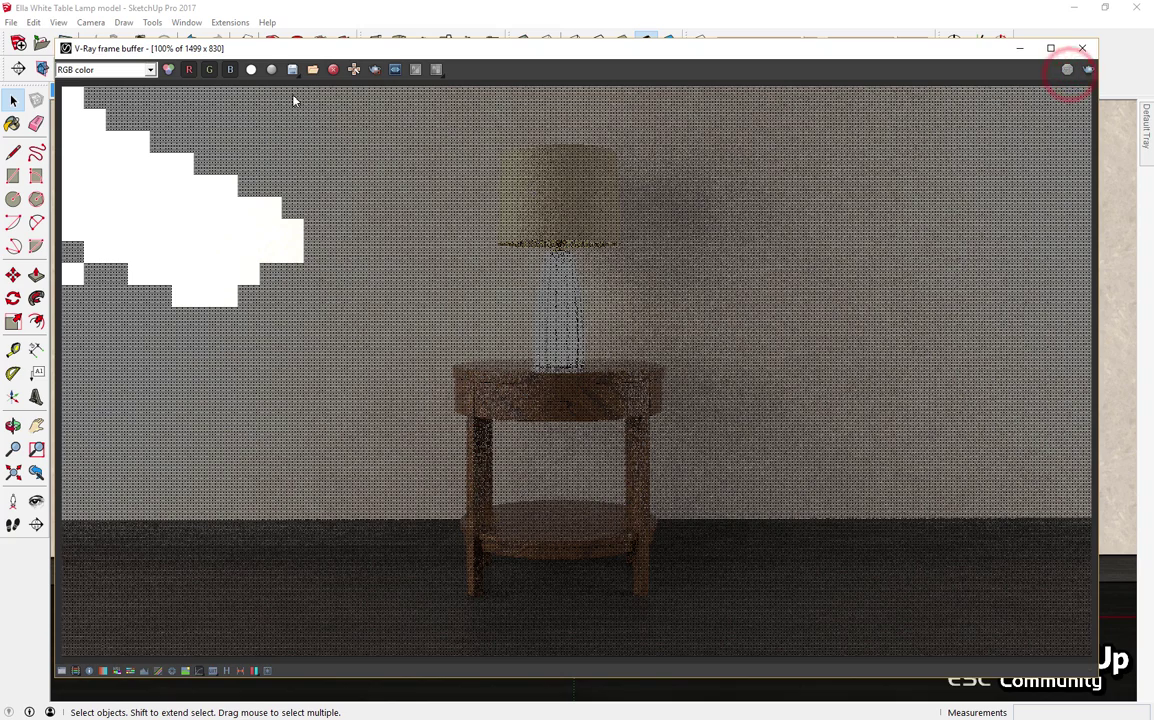
{"action": "left_click", "coordinate": [316, 48]}
Step: Set the V-Ray Mesh Light intensity to 1500 in the Lights list
{"action": "left_click", "coordinate": [121, 182]}
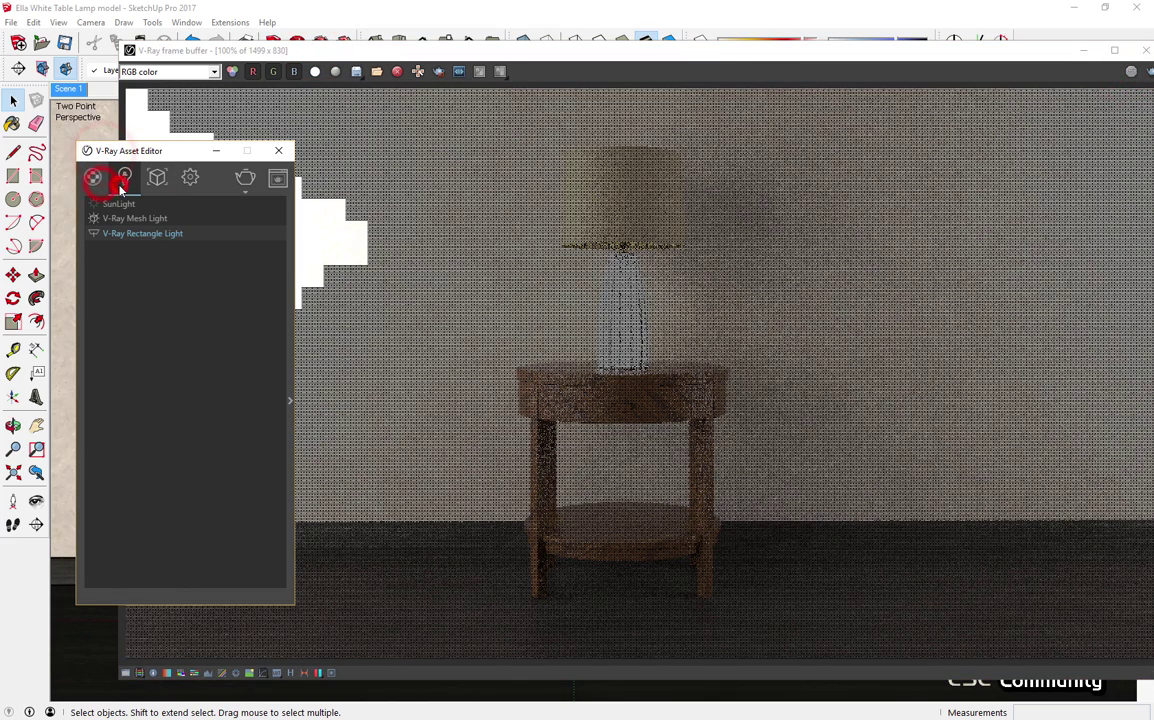
{"action": "left_click", "coordinate": [290, 384]}
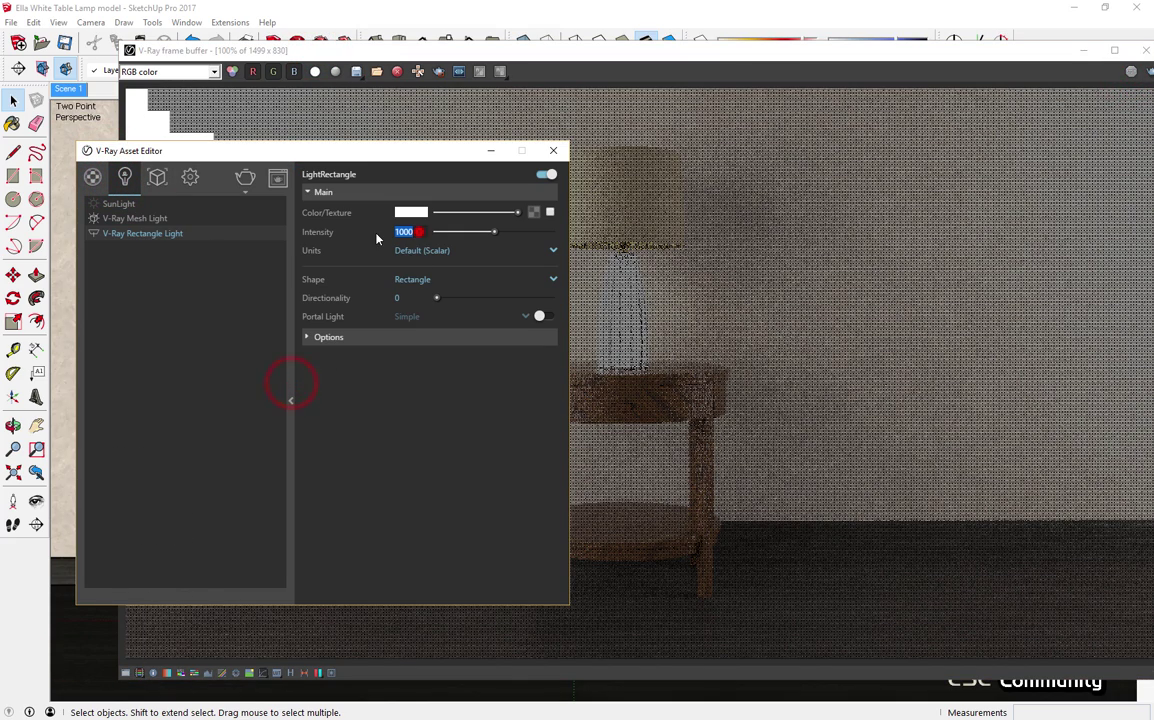
{"action": "left_click", "coordinate": [137, 218]}
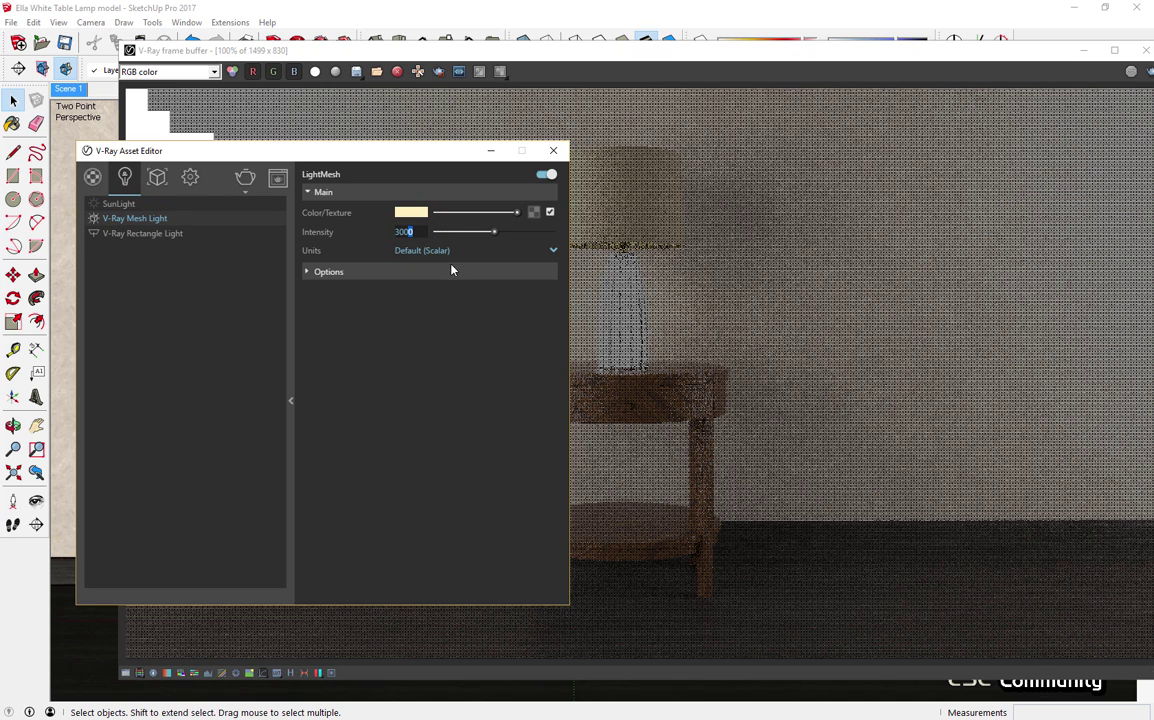
{"action": "left_click", "coordinate": [408, 233]}
{"action": "type", "text": "1500"}
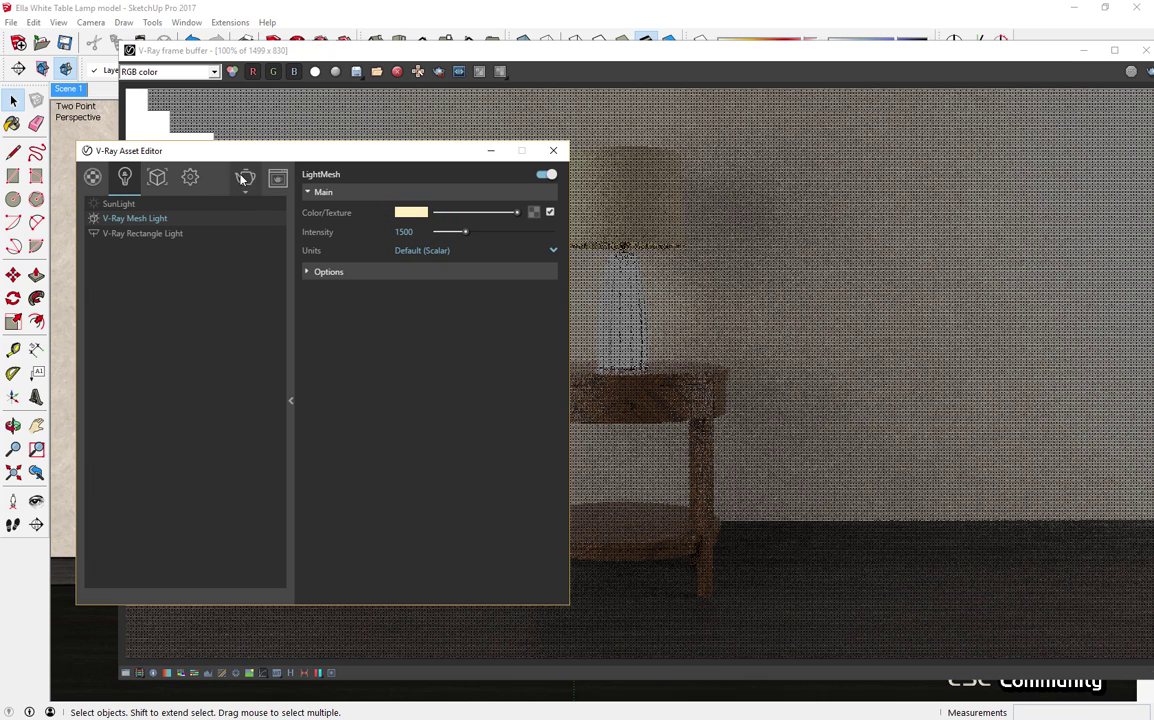
Step: Re-render the scene with the dimmer mesh light and close the frame buffer
{"action": "left_click", "coordinate": [243, 178]}
{"action": "left_click", "coordinate": [731, 158]}
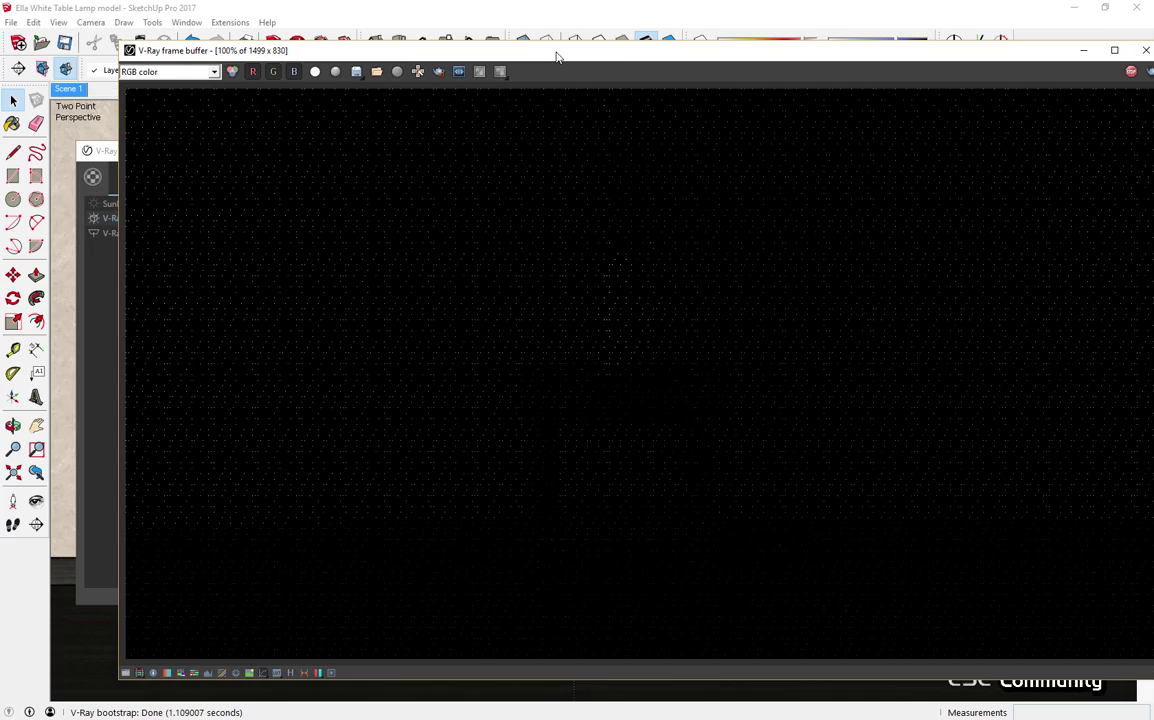
{"action": "left_click_drag", "start_coordinate": [556, 51], "coordinate": [527, 53]}
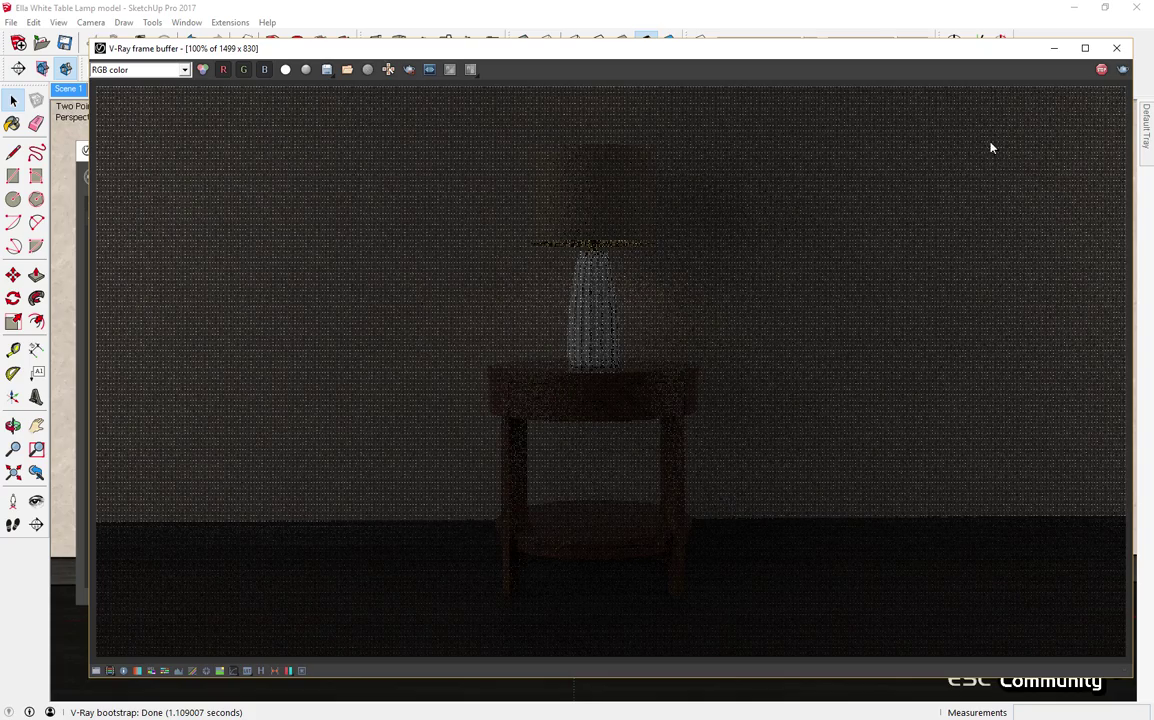
{"action": "left_click", "coordinate": [1100, 72]}
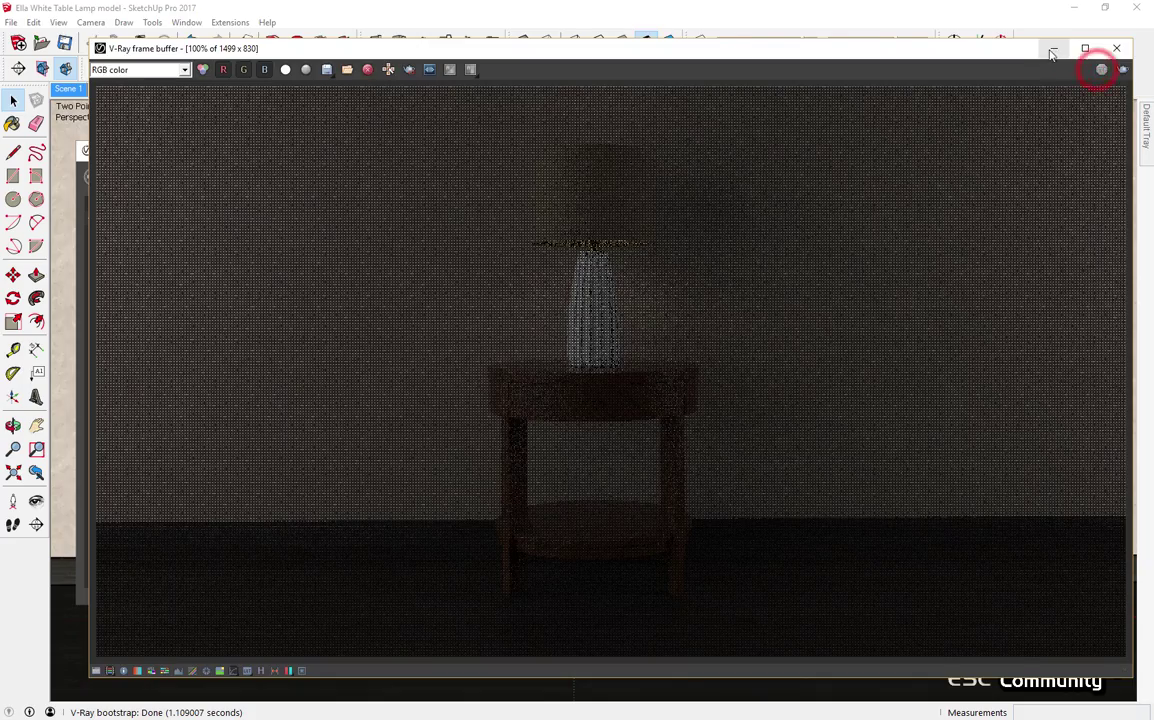
{"action": "left_click", "coordinate": [618, 196]}
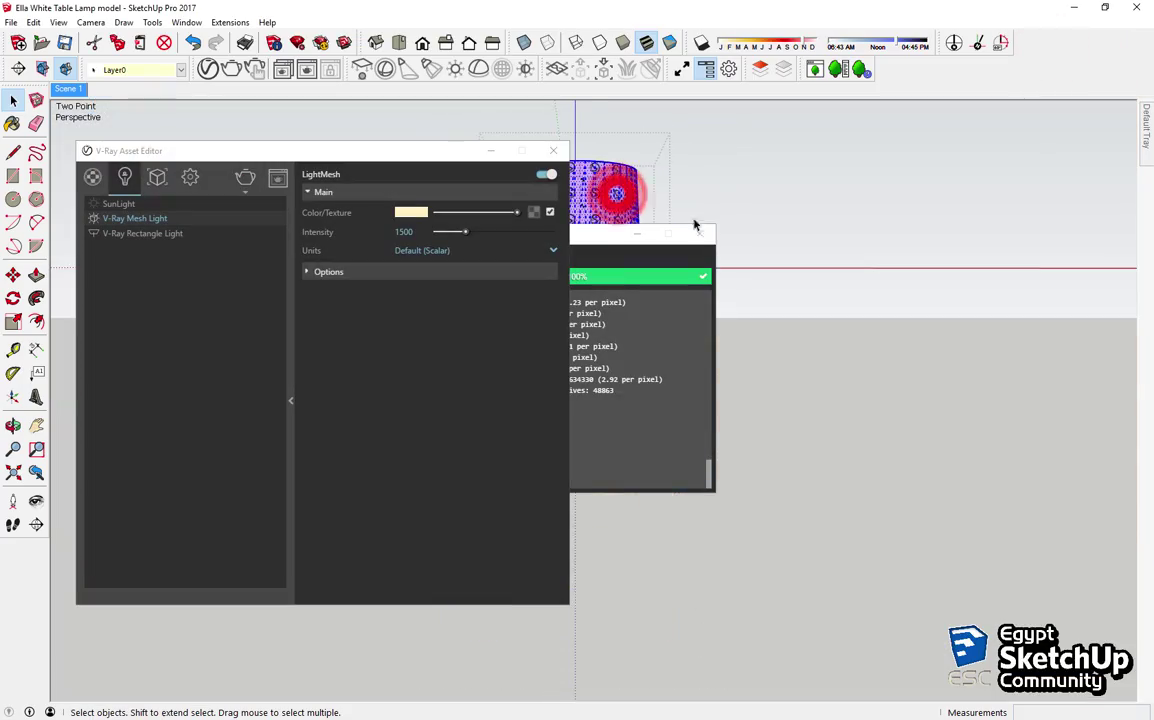
Step: Close the Asset Editor and orbit close to the lamp shade to reveal its grey inner face
{"action": "left_click", "coordinate": [699, 233]}
{"action": "left_click", "coordinate": [553, 150]}
{"action": "middle_click_drag", "start_coordinate": [562, 177], "coordinate": [482, 430]}
{"action": "scroll", "coordinate": [482, 430], "scroll_direction": "up", "scroll_amount": 5}
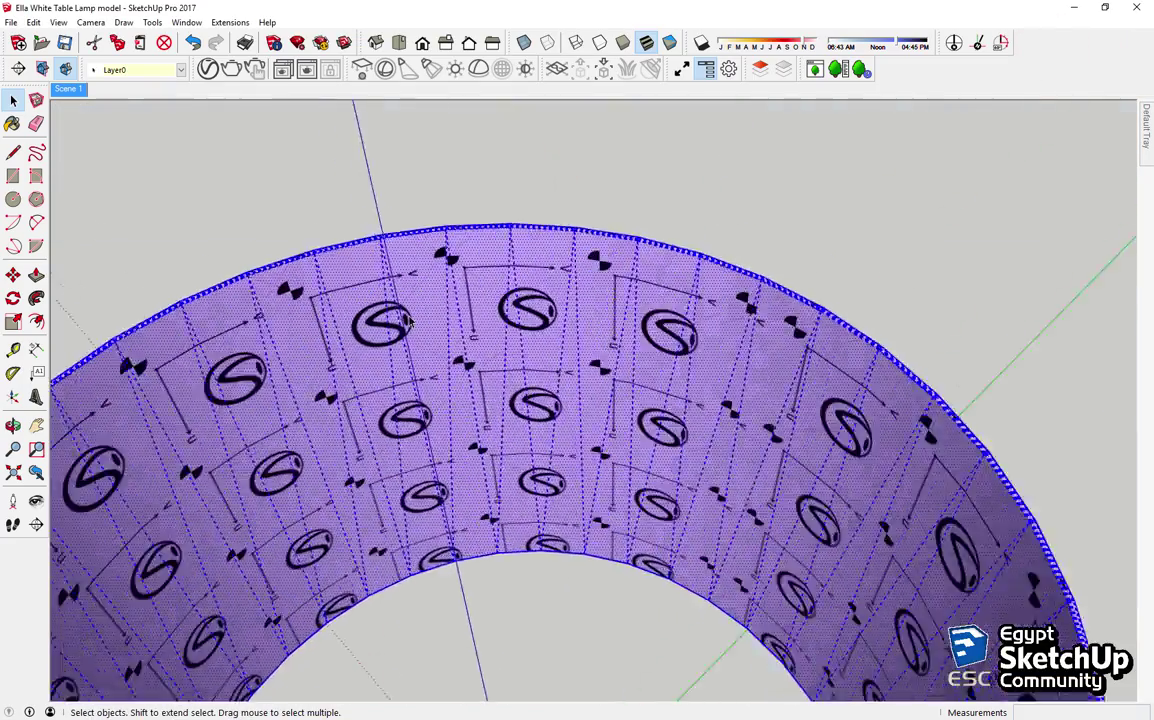
{"action": "scroll", "coordinate": [443, 314], "scroll_direction": "up", "scroll_amount": 5}
{"action": "mouse_move", "coordinate": [443, 314]}
{"action": "middle_mouse_down"}
{"action": "mouse_move", "coordinate": [712, 134]}
{"action": "mouse_move", "coordinate": [515, 252]}
{"action": "mouse_move", "coordinate": [193, 360]}
{"action": "mouse_move", "coordinate": [185, 342]}
{"action": "mouse_move", "coordinate": [257, 323]}
{"action": "middle_mouse_up"}
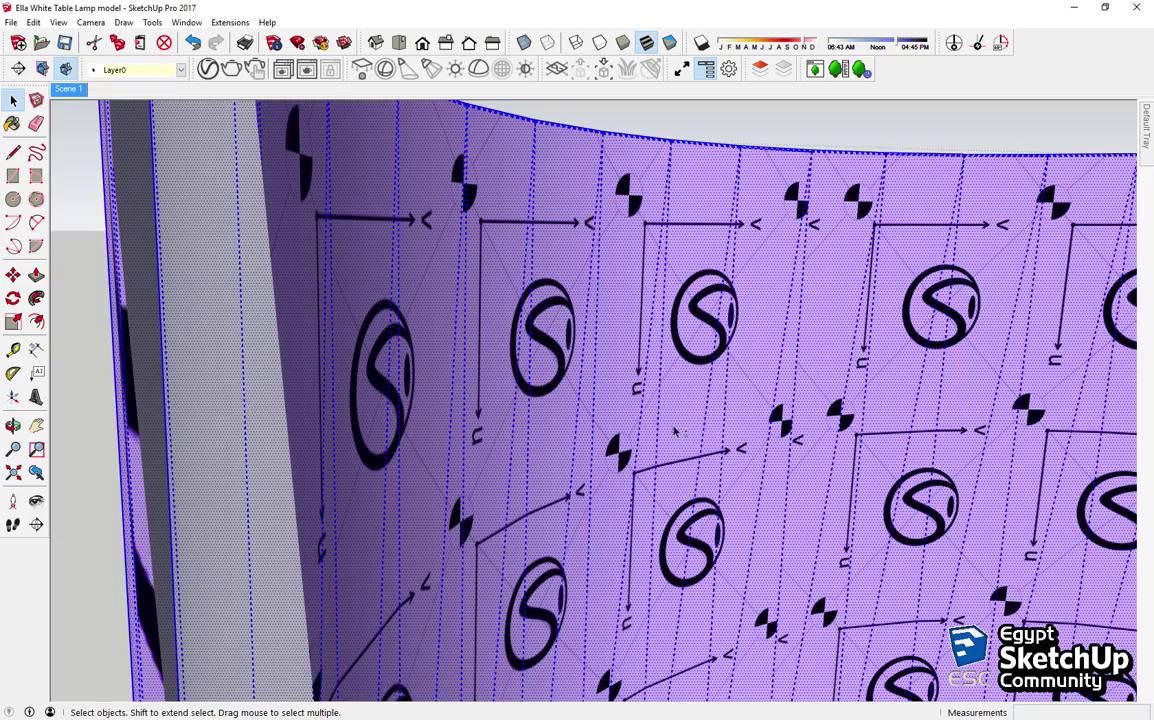
{"action": "scroll", "coordinate": [557, 379], "scroll_direction": "up", "scroll_amount": 2}
{"action": "mouse_move", "coordinate": [556, 369]}
{"action": "middle_mouse_down"}
{"action": "mouse_move", "coordinate": [667, 386]}
{"action": "mouse_move", "coordinate": [858, 512]}
{"action": "mouse_move", "coordinate": [850, 507]}
{"action": "middle_mouse_up"}
{"action": "left_click", "coordinate": [600, 406]}
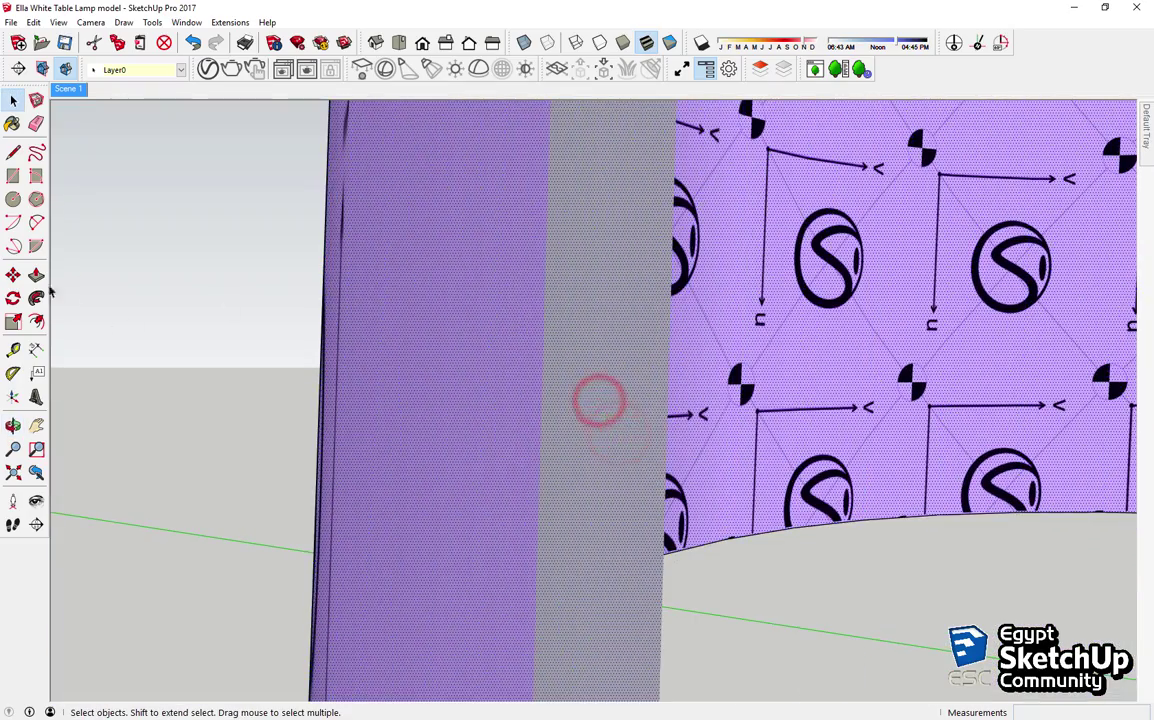
{"action": "left_click", "coordinate": [240, 266]}
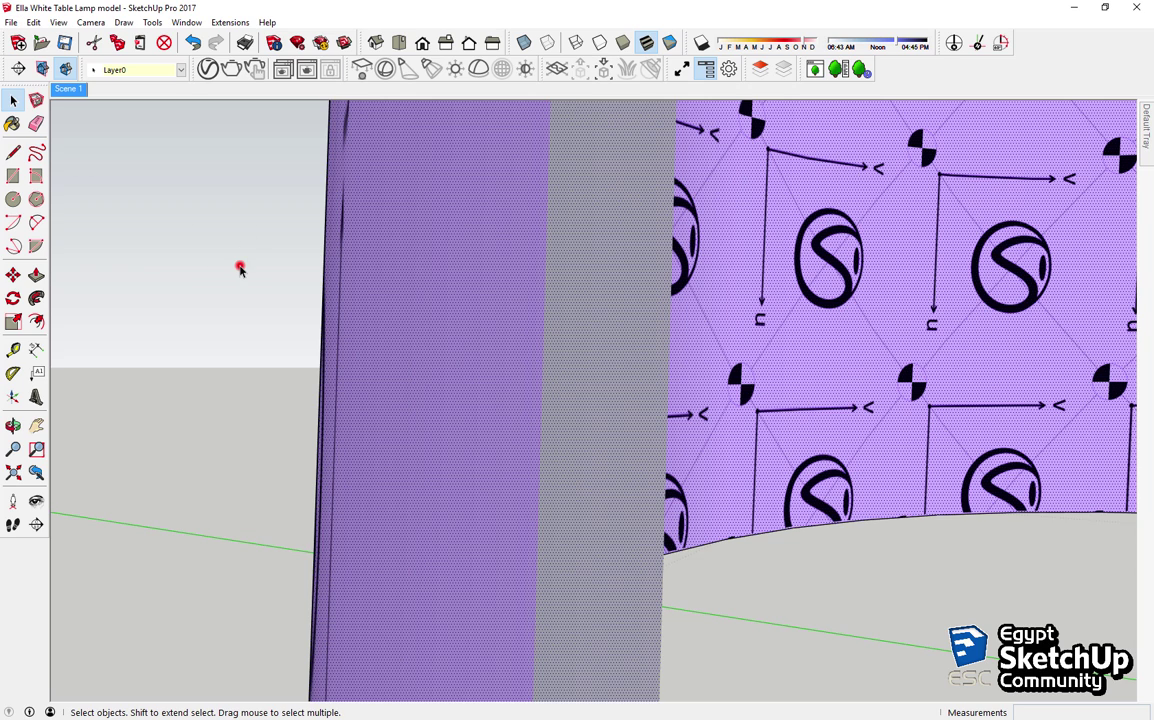
Step: Sample the shade's Paper_Lamp_Simple_B_20cm material and show the Fredo6 Tools toolbar
{"action": "key", "text": "b"}
{"action": "left_click", "coordinate": [409, 297], "text": "alt"}
{"action": "key", "text": "space"}
{"action": "triple_click", "coordinate": [574, 291]}
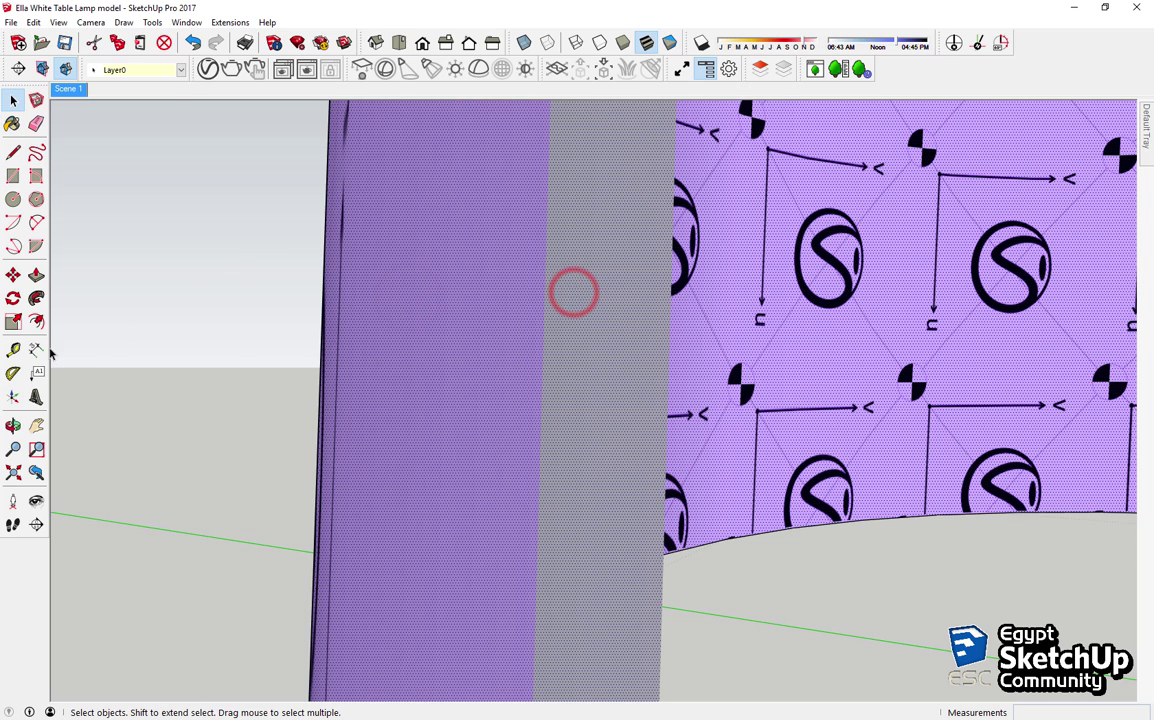
{"action": "right_click", "coordinate": [13, 320]}
{"action": "left_click", "coordinate": [78, 588]}
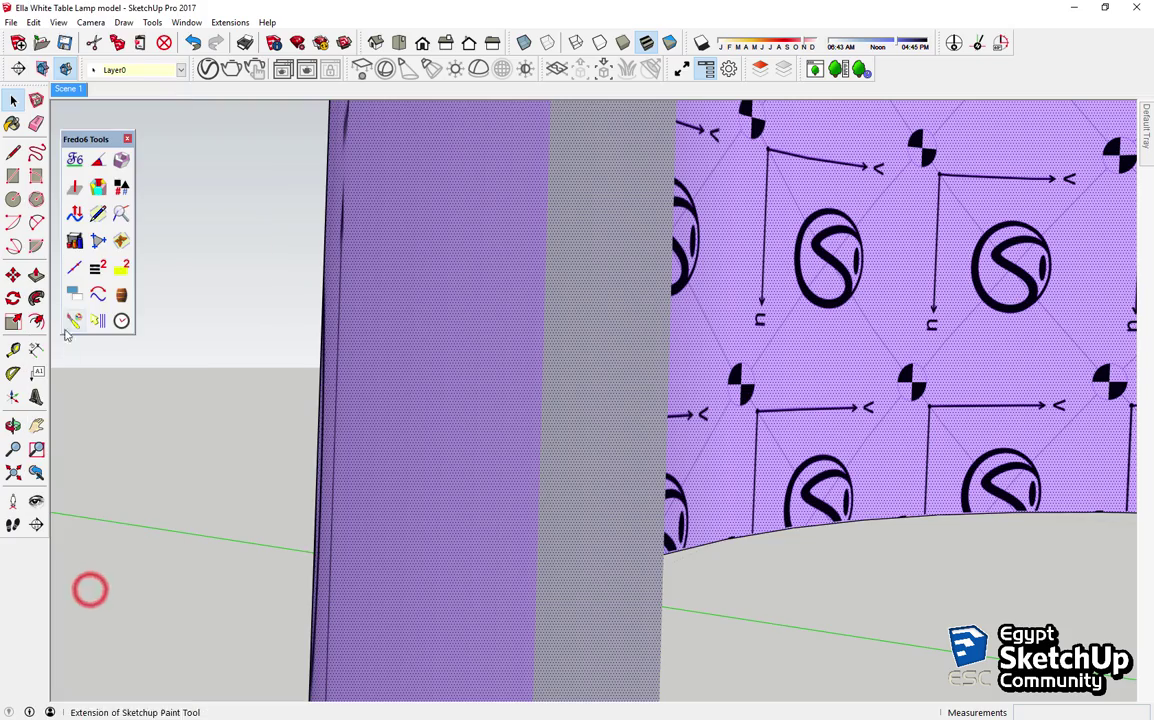
Step: Paint the grey inner face with ThruPaint, then return to the Scene 1 view
{"action": "left_click", "coordinate": [73, 320]}
{"action": "mouse_move", "coordinate": [621, 466]}
{"action": "middle_mouse_down"}
{"action": "mouse_move", "coordinate": [585, 121]}
{"action": "mouse_move", "coordinate": [564, 214]}
{"action": "mouse_move", "coordinate": [520, 111]}
{"action": "mouse_move", "coordinate": [550, 430]}
{"action": "mouse_move", "coordinate": [528, 160]}
{"action": "mouse_move", "coordinate": [528, 330]}
{"action": "middle_mouse_up"}
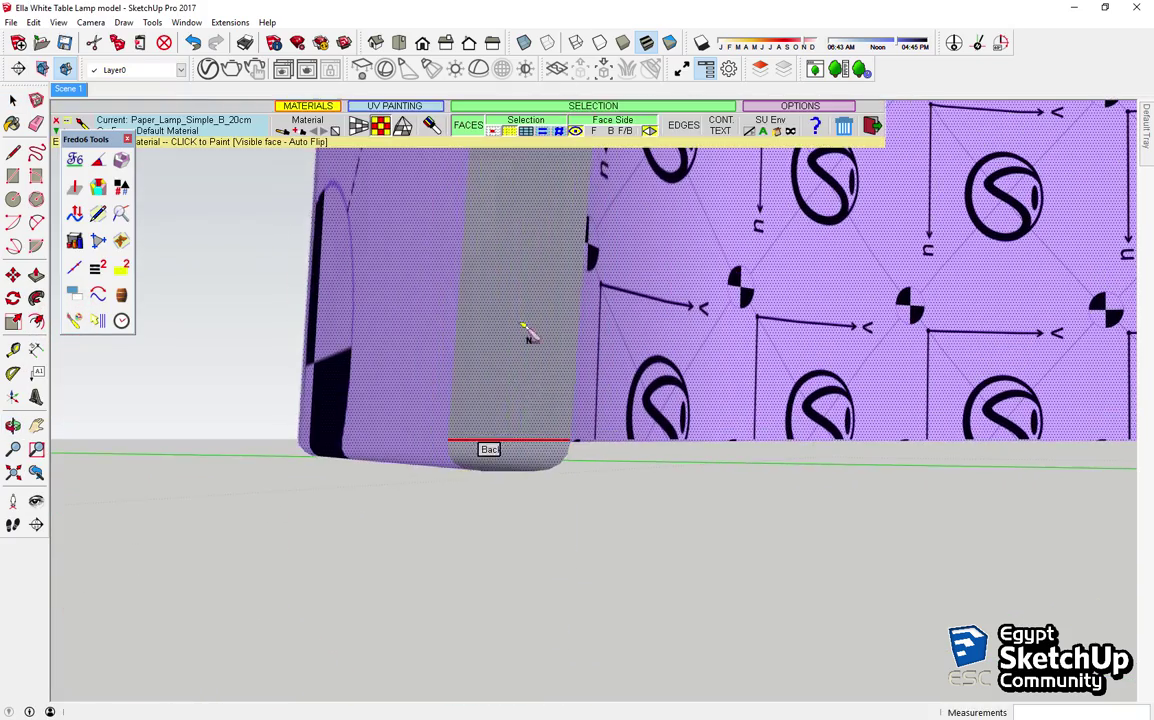
{"action": "left_click", "coordinate": [555, 438]}
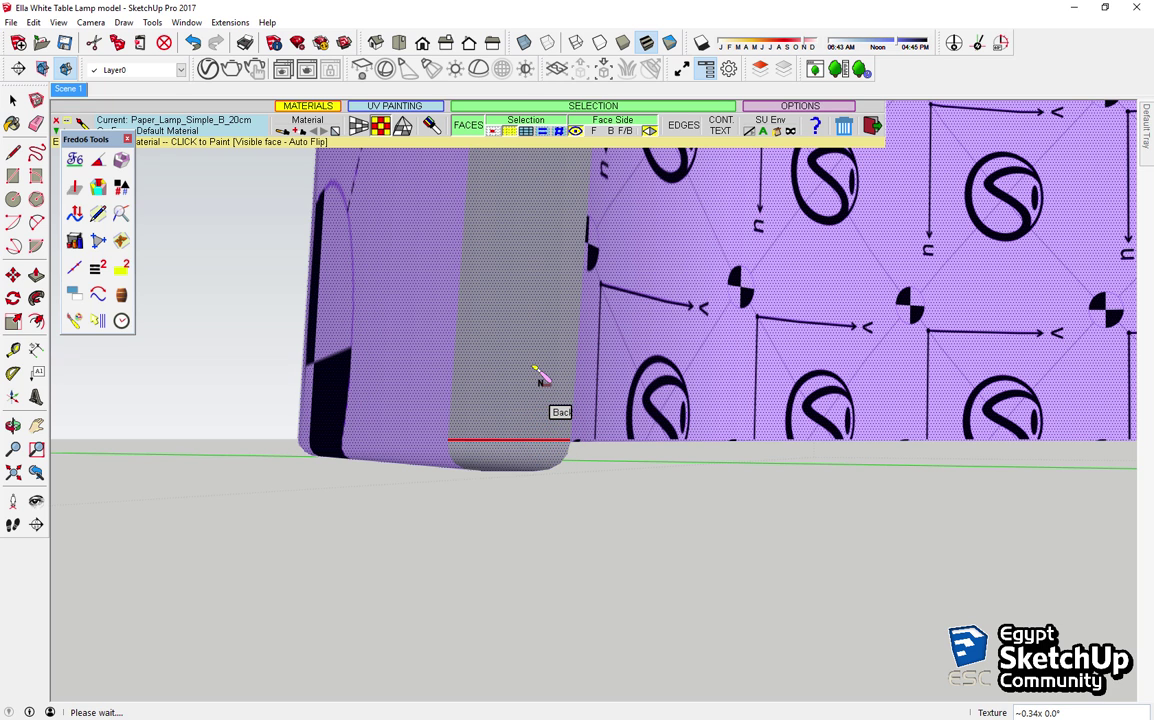
{"action": "mouse_move", "coordinate": [541, 373]}
{"action": "middle_mouse_down"}
{"action": "mouse_move", "coordinate": [525, 412]}
{"action": "mouse_move", "coordinate": [296, 464]}
{"action": "mouse_move", "coordinate": [543, 470]}
{"action": "middle_mouse_up"}
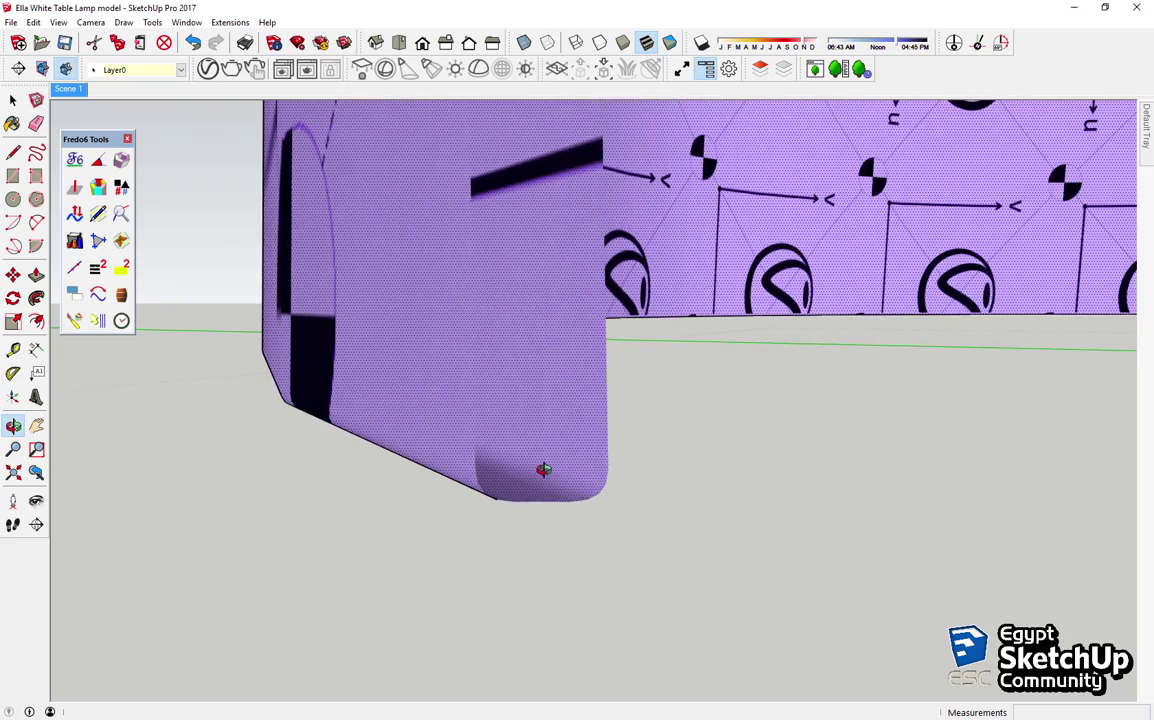
{"action": "key", "text": "space"}
{"action": "left_click", "coordinate": [70, 88]}
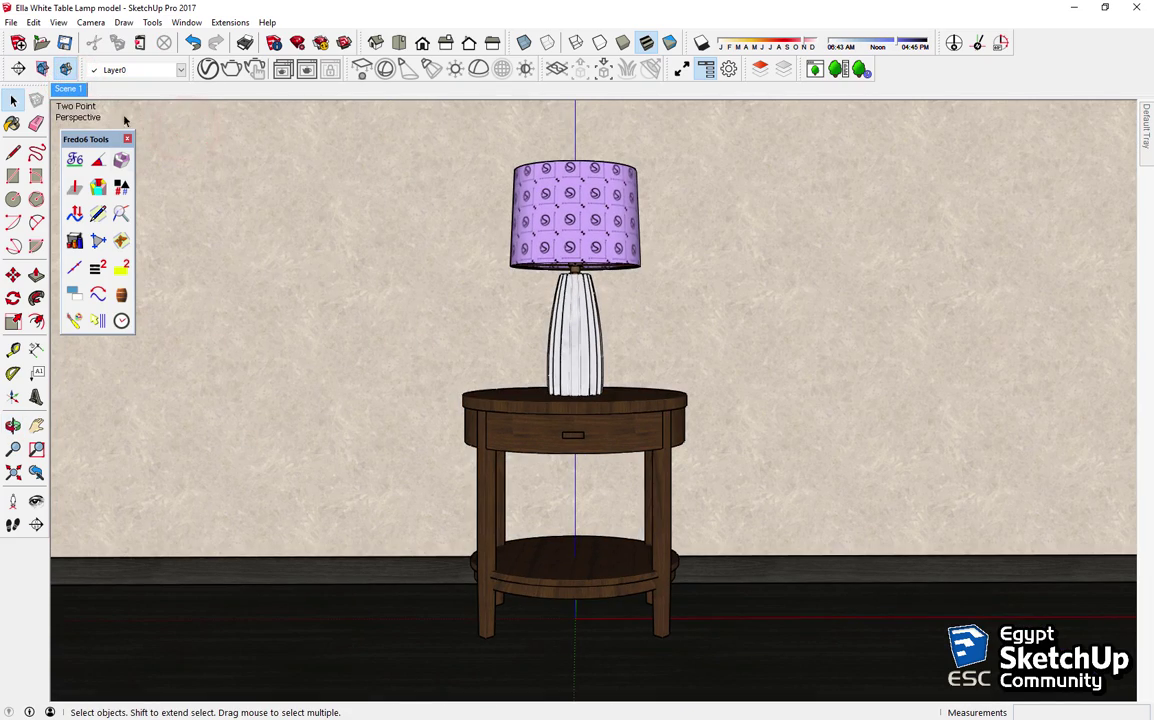
{"action": "left_click", "coordinate": [127, 139]}
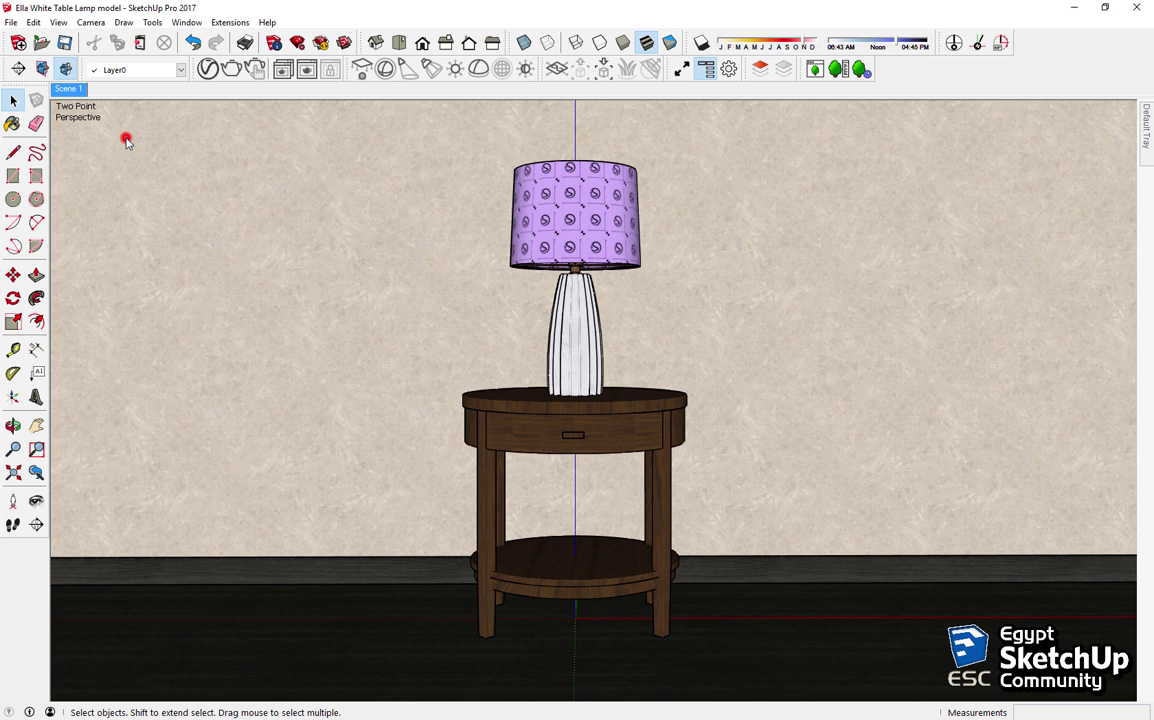
Step: Render the scene in V-Ray until the white ribbed lamp with paper shade is finished
{"action": "left_click", "coordinate": [231, 69]}
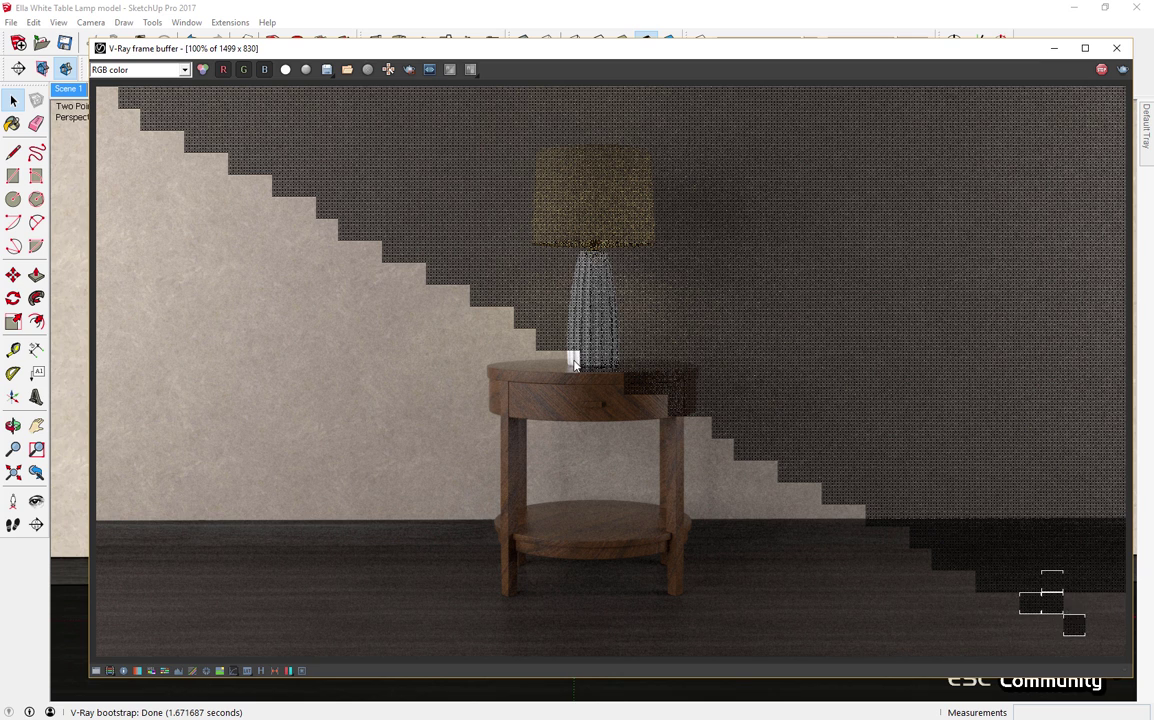
{"action": "left_click", "coordinate": [632, 376]}
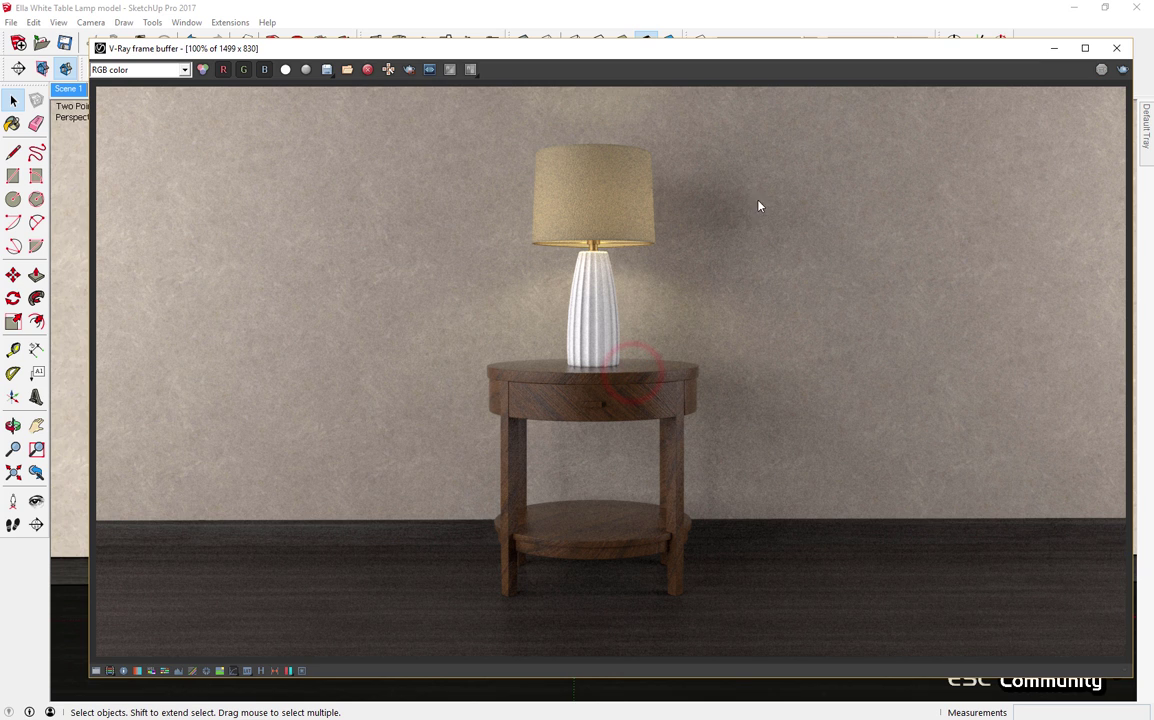
Step: Put away the finished render and open the V-Ray Asset Editor's Lights list
{"action": "left_click", "coordinate": [1052, 47]}
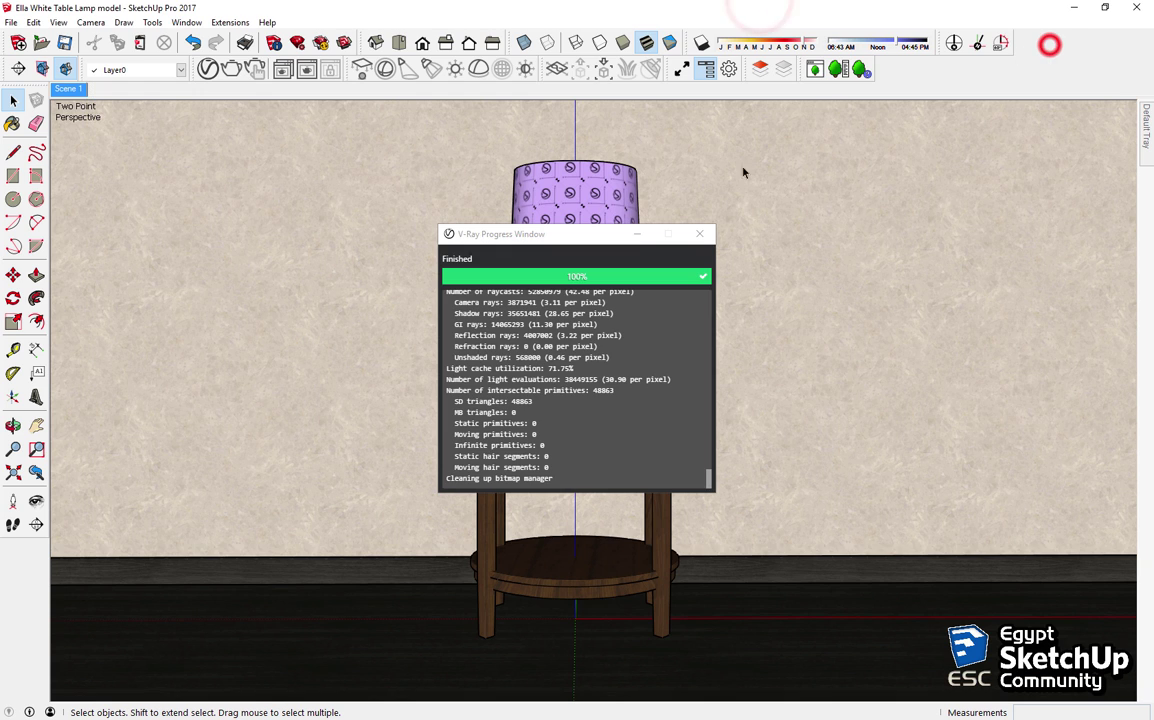
{"action": "left_click", "coordinate": [637, 234]}
{"action": "left_click", "coordinate": [205, 68]}
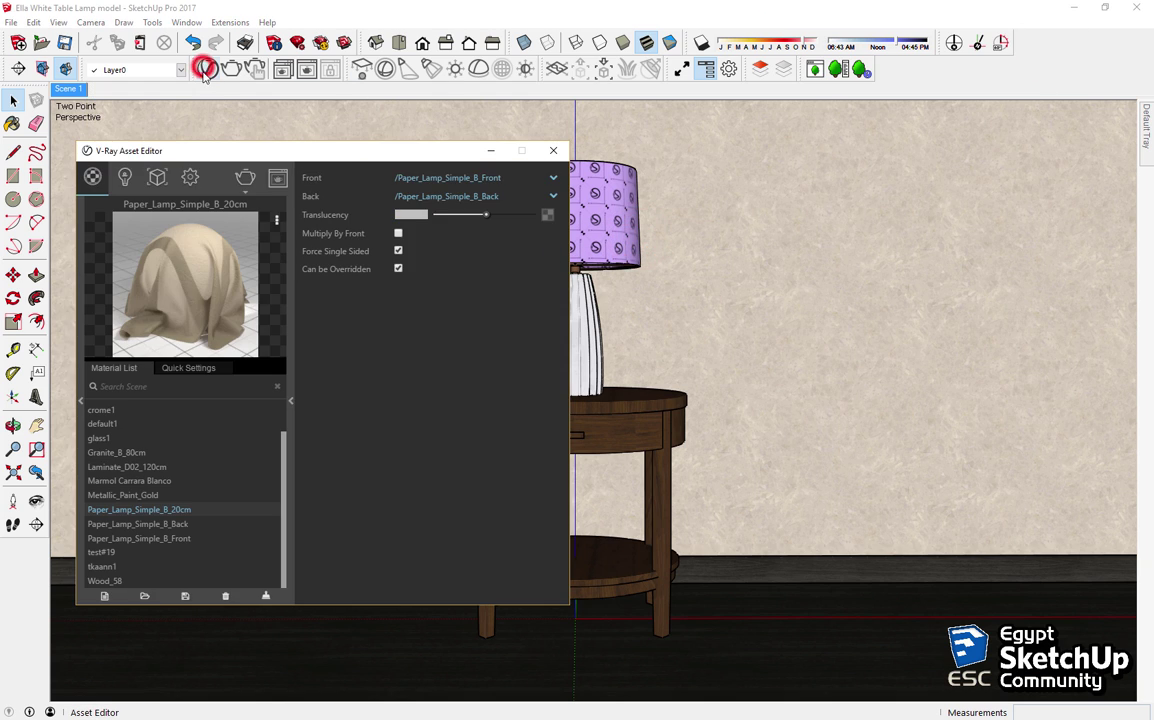
{"action": "left_click", "coordinate": [125, 177]}
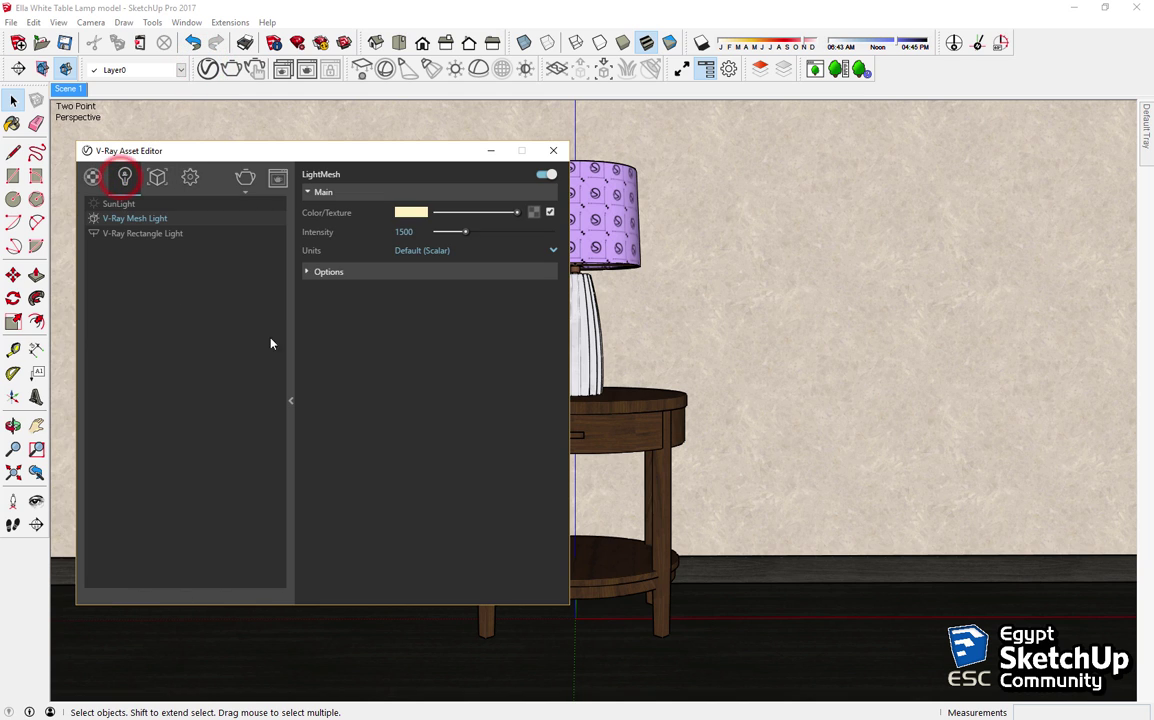
Step: Raise the V-Ray Rectangle Light intensity to 350
{"action": "left_click_drag", "start_coordinate": [423, 232], "coordinate": [381, 249]}
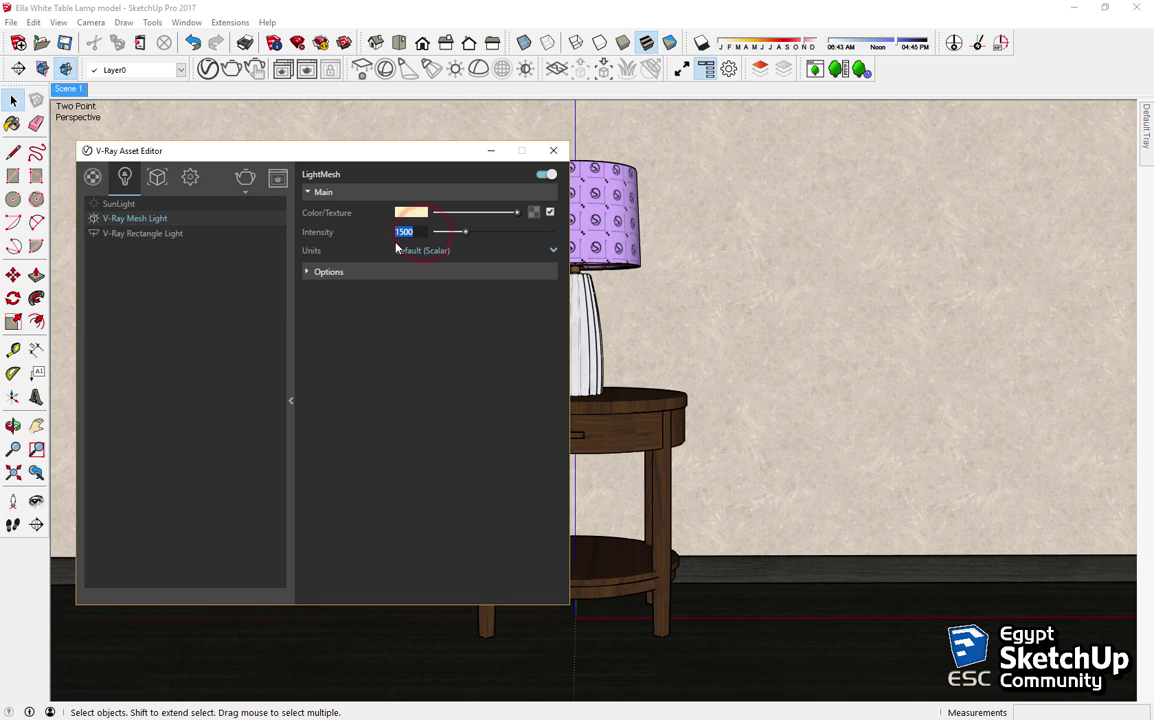
{"action": "type", "text": "3000"}
{"action": "left_click", "coordinate": [194, 236]}
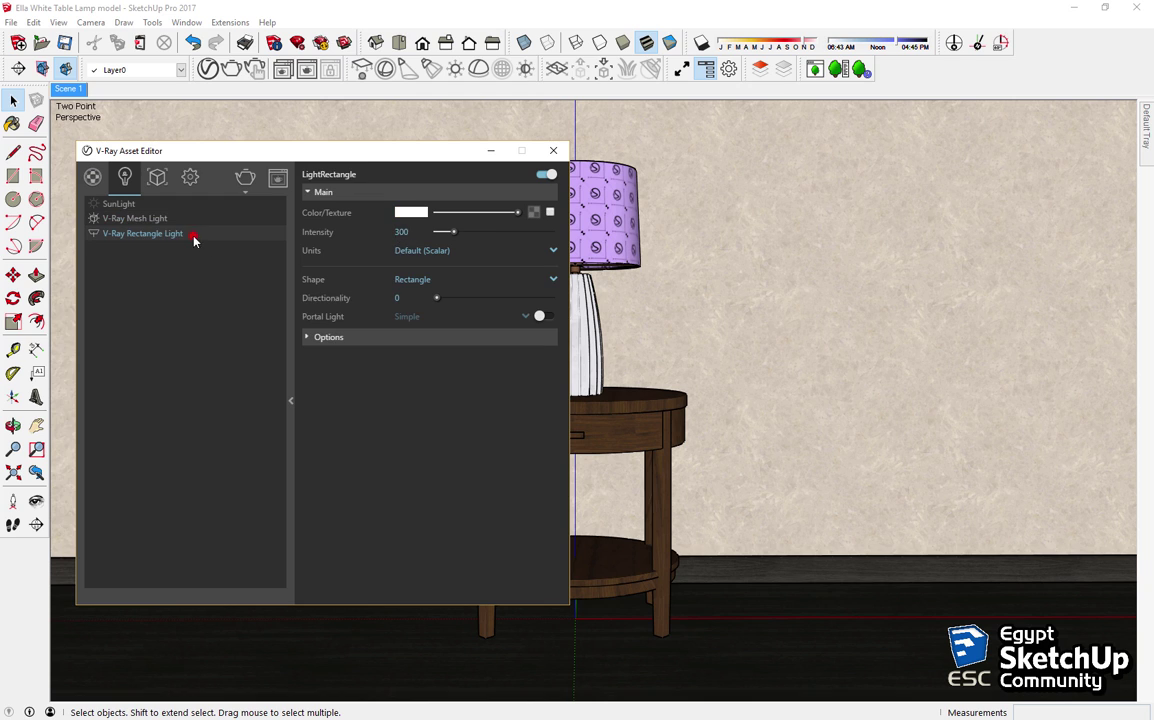
{"action": "left_click", "coordinate": [409, 233]}
{"action": "type", "text": "50"}
{"action": "left_click", "coordinate": [92, 177]}
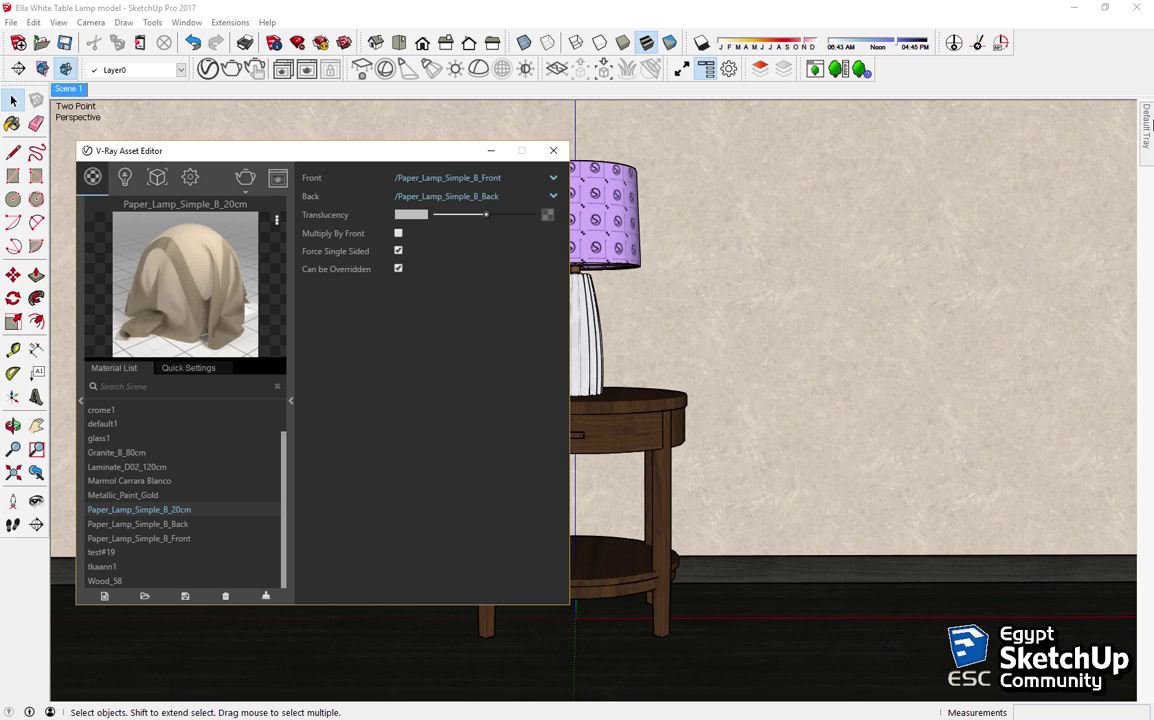
Step: Sample the test#19 material from the scene with the eyedropper
{"action": "left_click", "coordinate": [972, 197]}
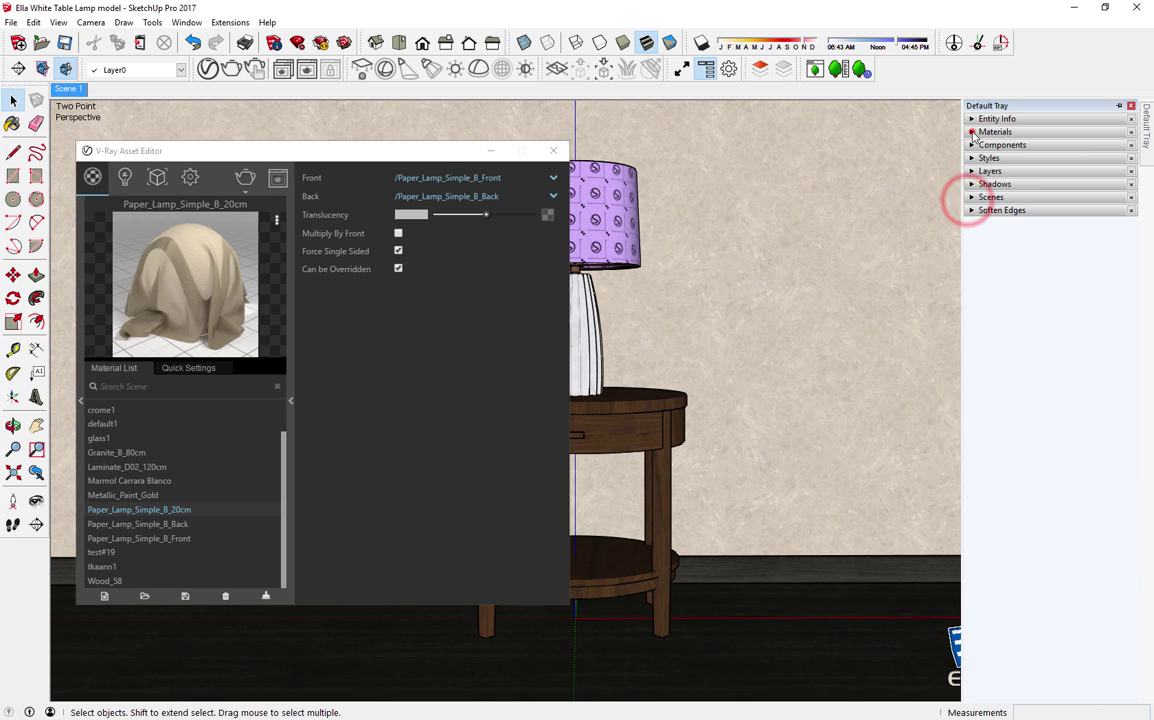
{"action": "left_click", "coordinate": [975, 131]}
{"action": "left_click", "coordinate": [975, 201]}
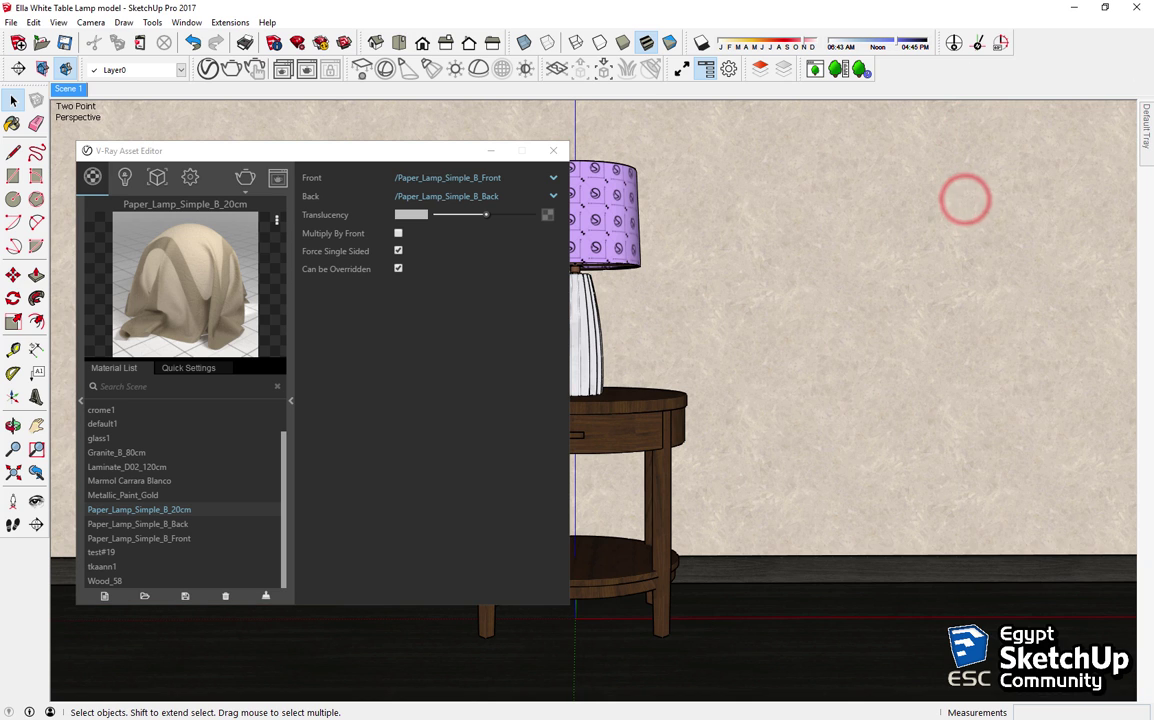
{"action": "left_click", "coordinate": [1128, 200]}
{"action": "left_click", "coordinate": [1126, 201]}
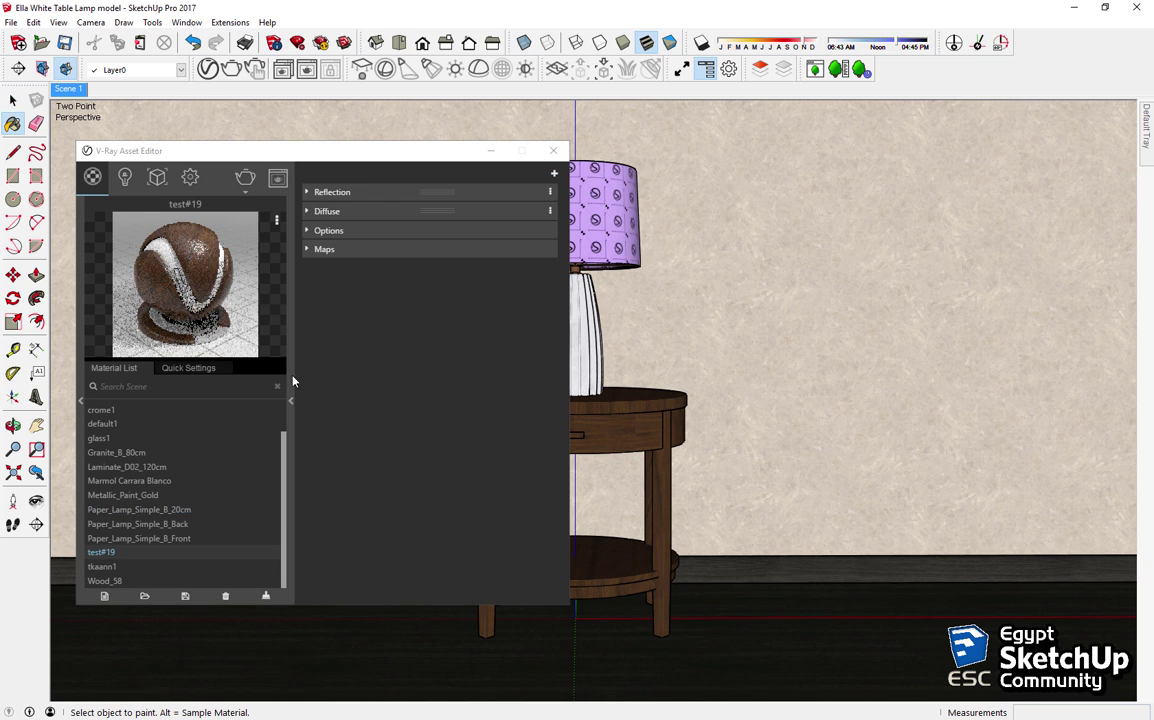
{"action": "left_click", "coordinate": [309, 195]}
{"action": "left_click", "coordinate": [308, 195]}
{"action": "left_click", "coordinate": [307, 196]}
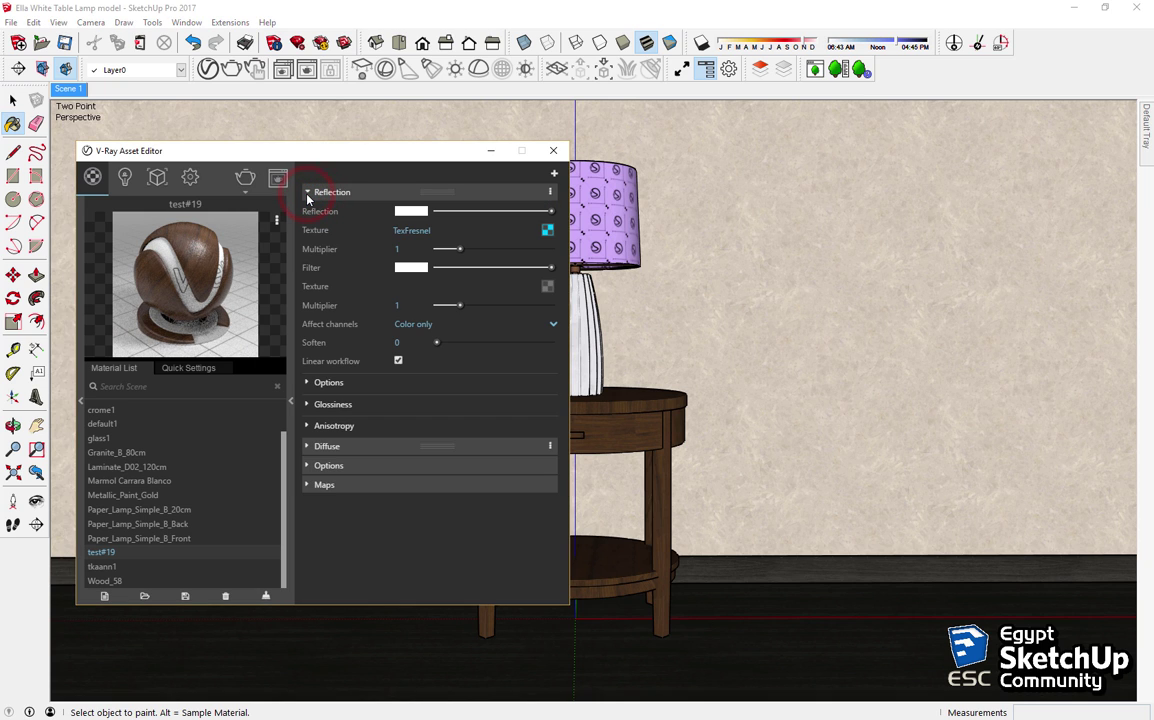
{"action": "left_click", "coordinate": [311, 192]}
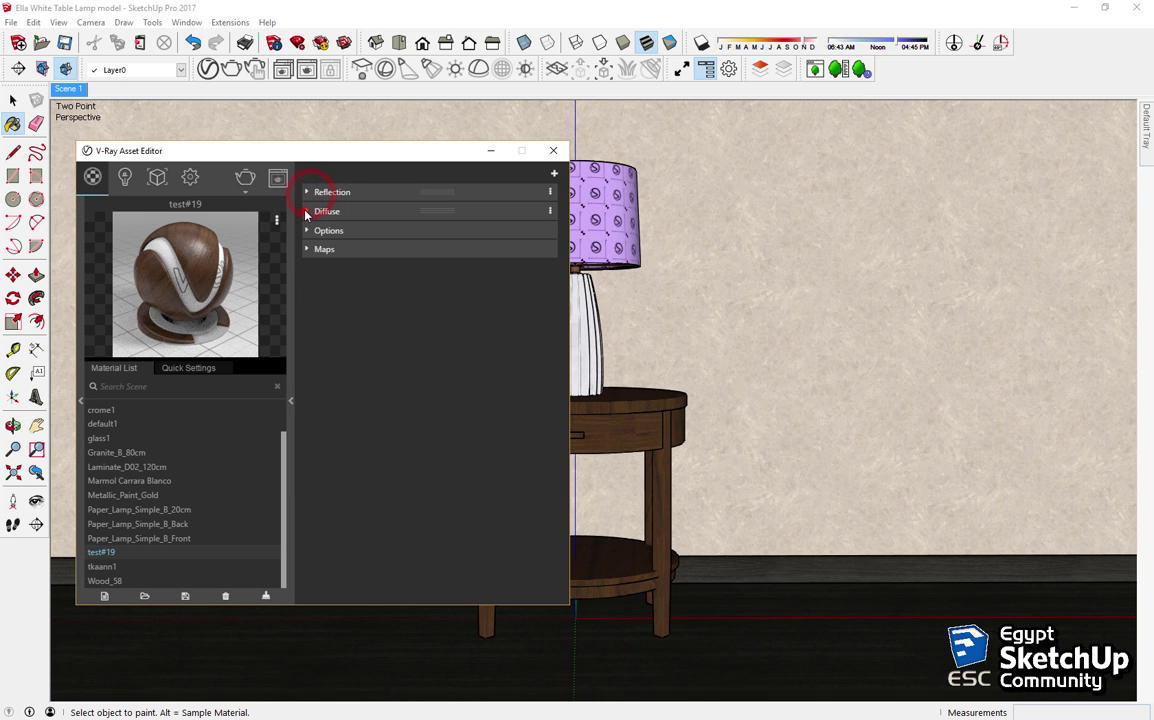
Step: Set test#19's diffuse bitmap UVW rotation to 45 degrees
{"action": "left_click", "coordinate": [309, 211]}
{"action": "left_click", "coordinate": [543, 231]}
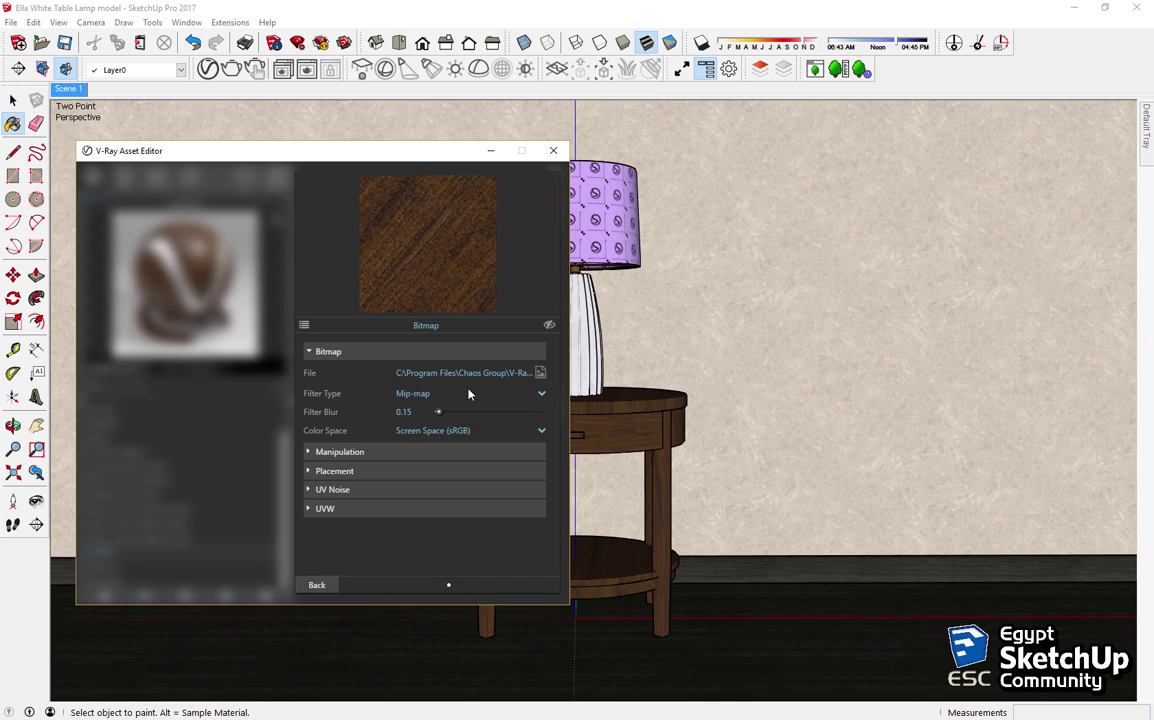
{"action": "left_click", "coordinate": [308, 508]}
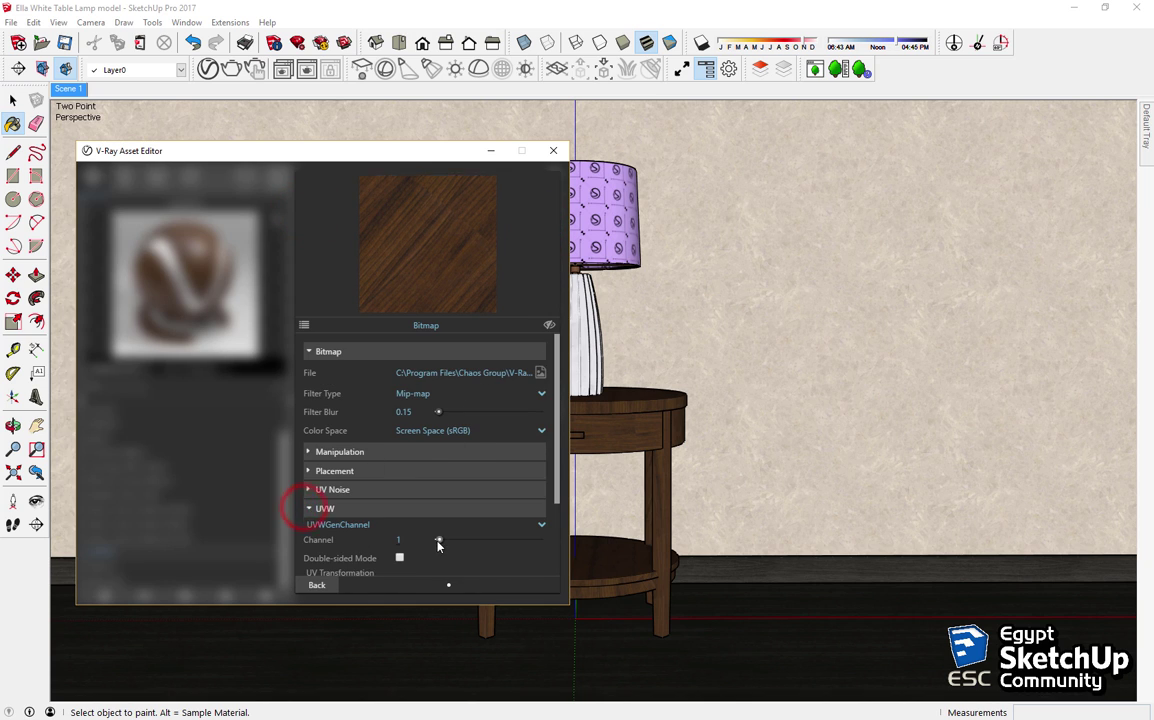
{"action": "scroll", "coordinate": [445, 545], "scroll_direction": "down", "scroll_amount": 2}
{"action": "scroll", "coordinate": [450, 555], "scroll_direction": "down", "scroll_amount": 1}
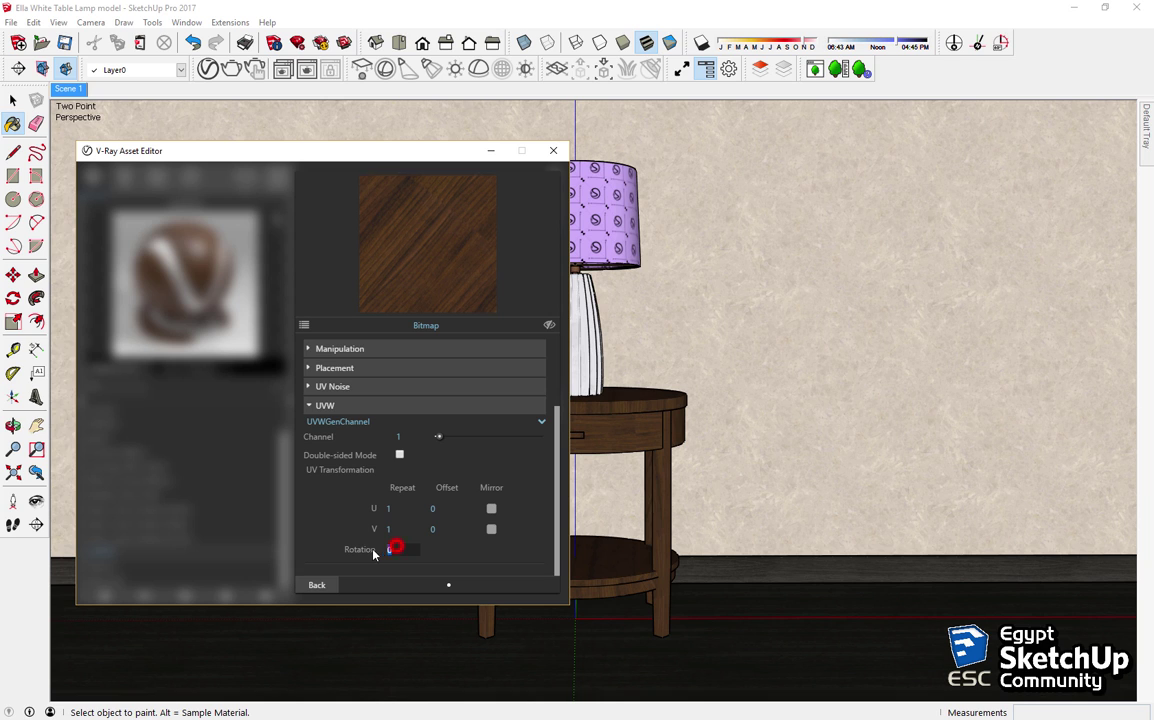
{"action": "type", "text": "45"}
{"action": "key", "text": "Return"}
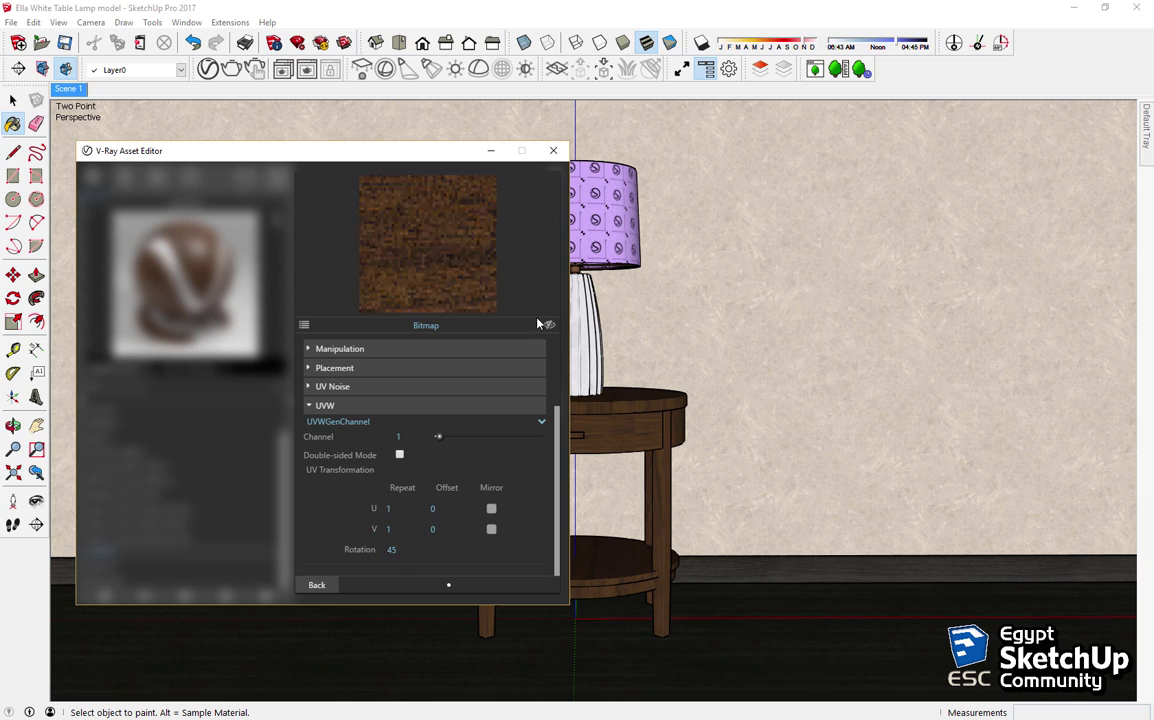
Step: Fold away the texture settings and close the V-Ray material editor
{"action": "left_click", "coordinate": [312, 407]}
{"action": "left_click", "coordinate": [309, 352]}
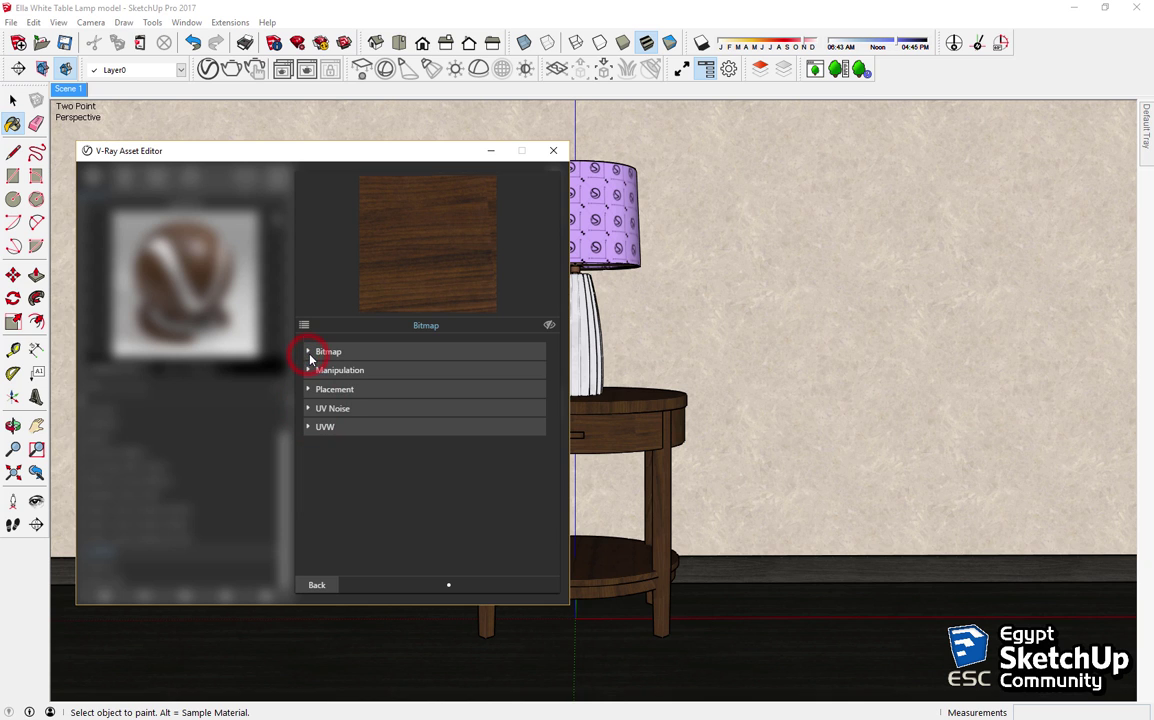
{"action": "left_click", "coordinate": [318, 585]}
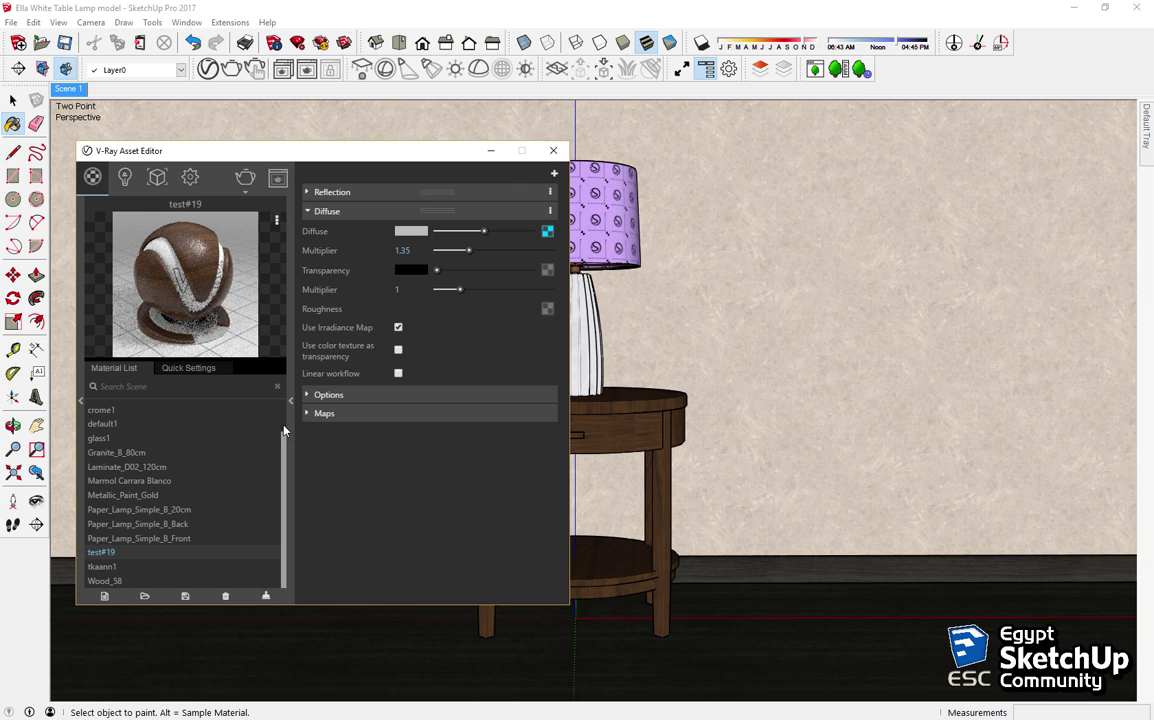
{"action": "left_click", "coordinate": [290, 399]}
{"action": "left_click", "coordinate": [283, 151]}
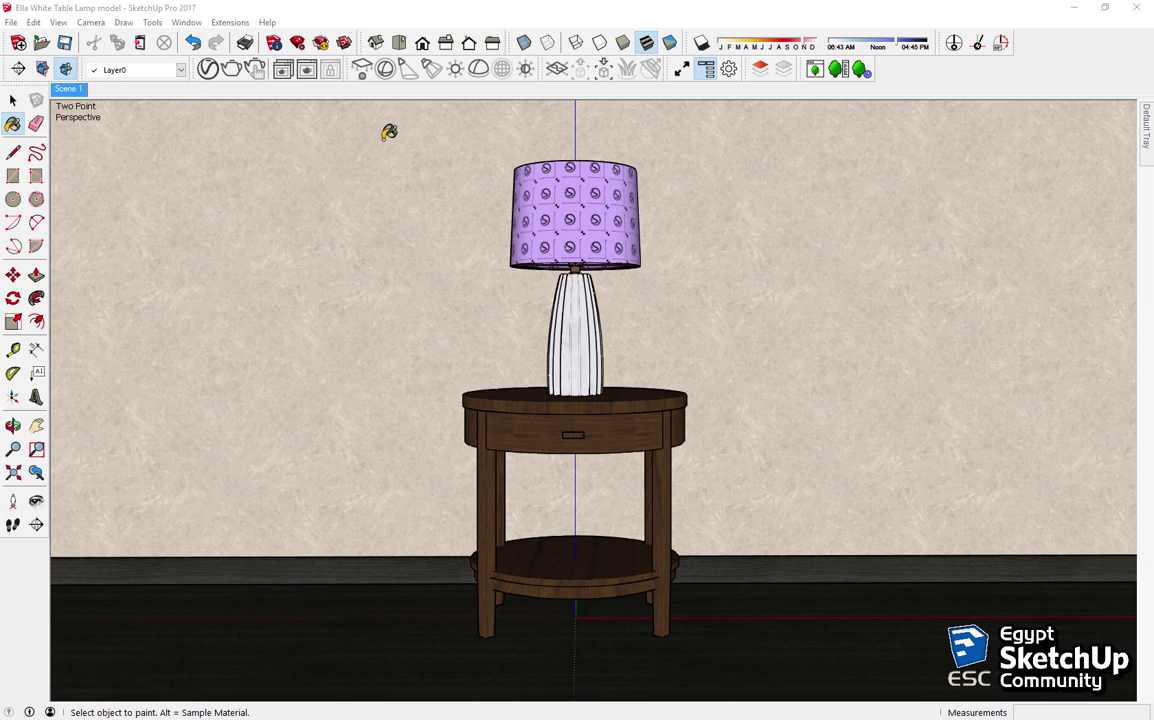
Step: Set the V-Ray render output to 1:1 Square, 1500 wide, with Safe Frame shown
{"action": "left_click", "coordinate": [207, 68]}
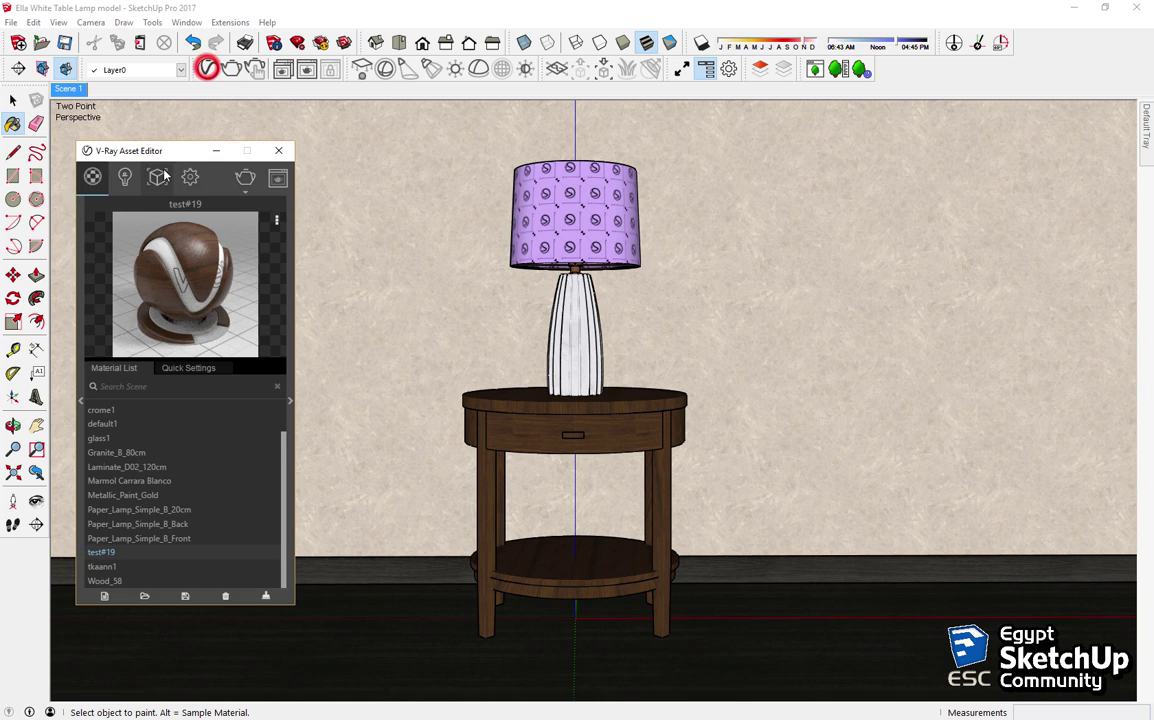
{"action": "left_click", "coordinate": [158, 177]}
{"action": "left_click", "coordinate": [190, 177]}
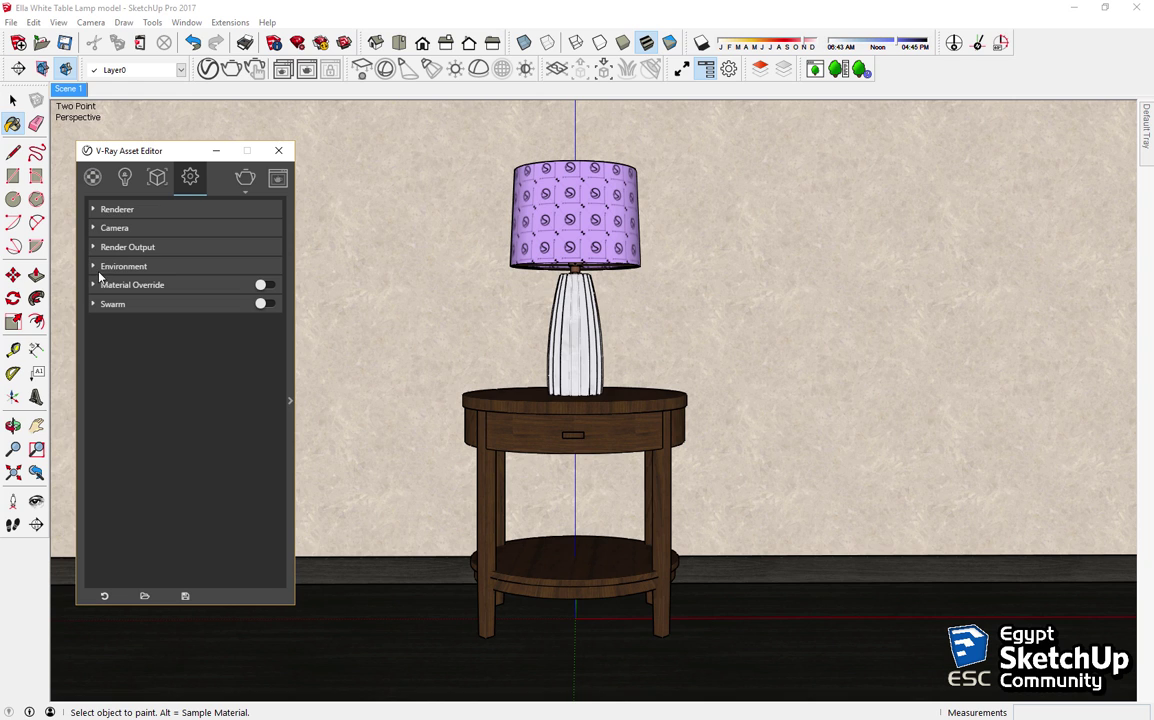
{"action": "left_click", "coordinate": [94, 250]}
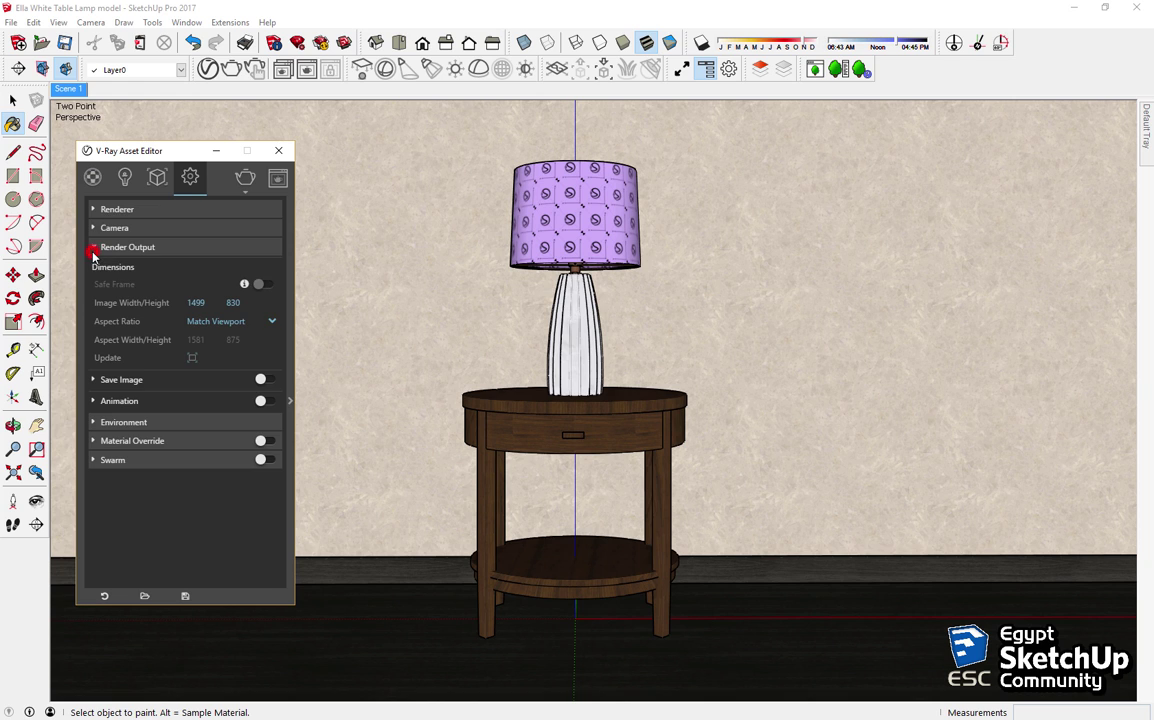
{"action": "left_click", "coordinate": [270, 321]}
{"action": "left_click", "coordinate": [243, 360]}
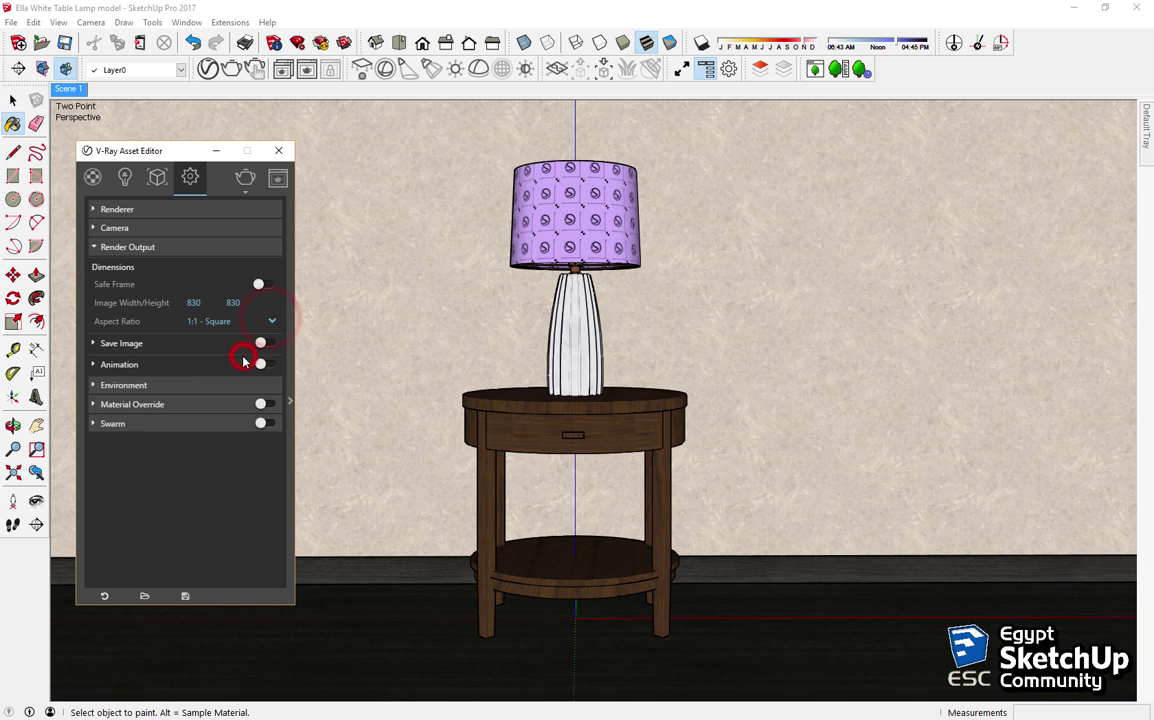
{"action": "left_click", "coordinate": [268, 285]}
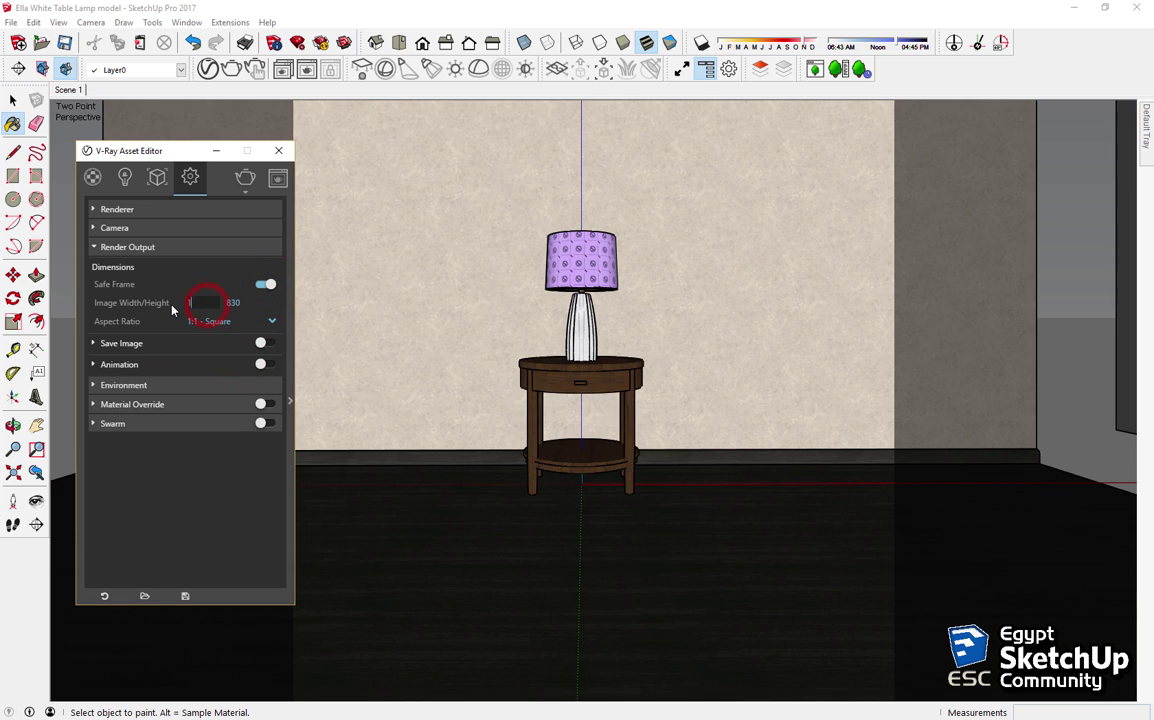
{"action": "type", "text": "1500"}
{"action": "key", "text": "Return"}
Step: Zoom and pan to centre the lamp and table, then update Scene 1 with this view
{"action": "left_click", "coordinate": [12, 100]}
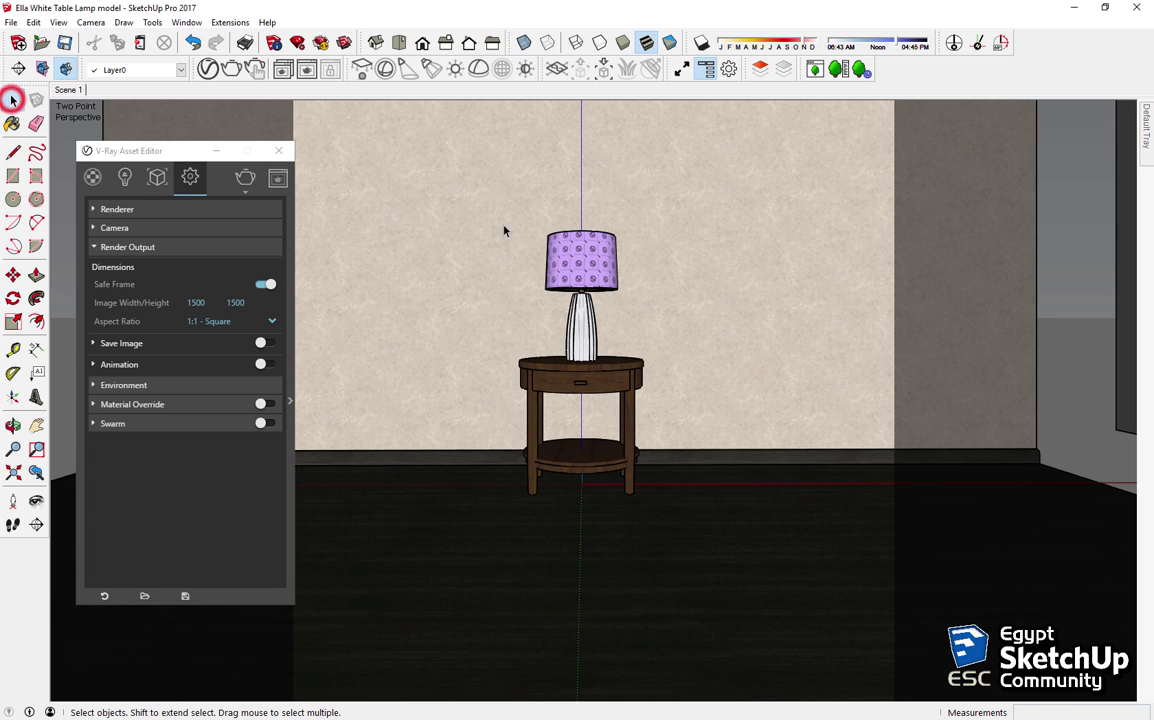
{"action": "scroll", "coordinate": [615, 275], "scroll_direction": "up", "scroll_amount": 2}
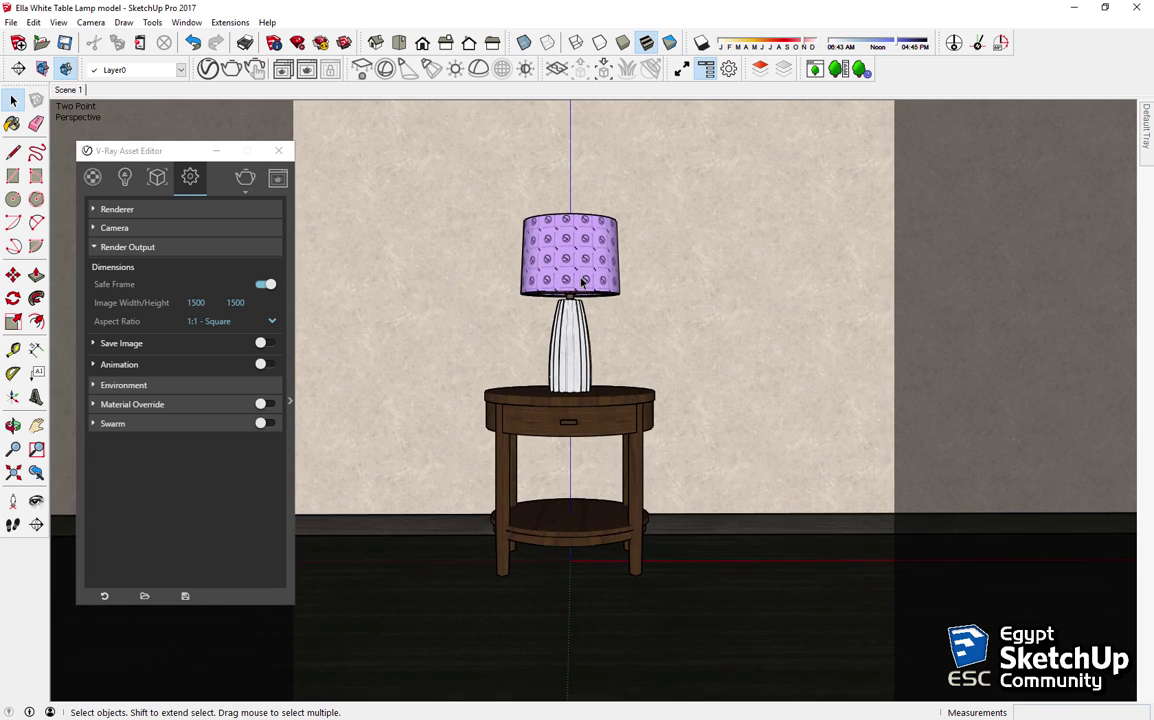
{"action": "scroll", "coordinate": [582, 283], "scroll_direction": "up", "scroll_amount": 1}
{"action": "left_click", "coordinate": [36, 425]}
{"action": "left_click_drag", "start_coordinate": [535, 408], "coordinate": [519, 402]}
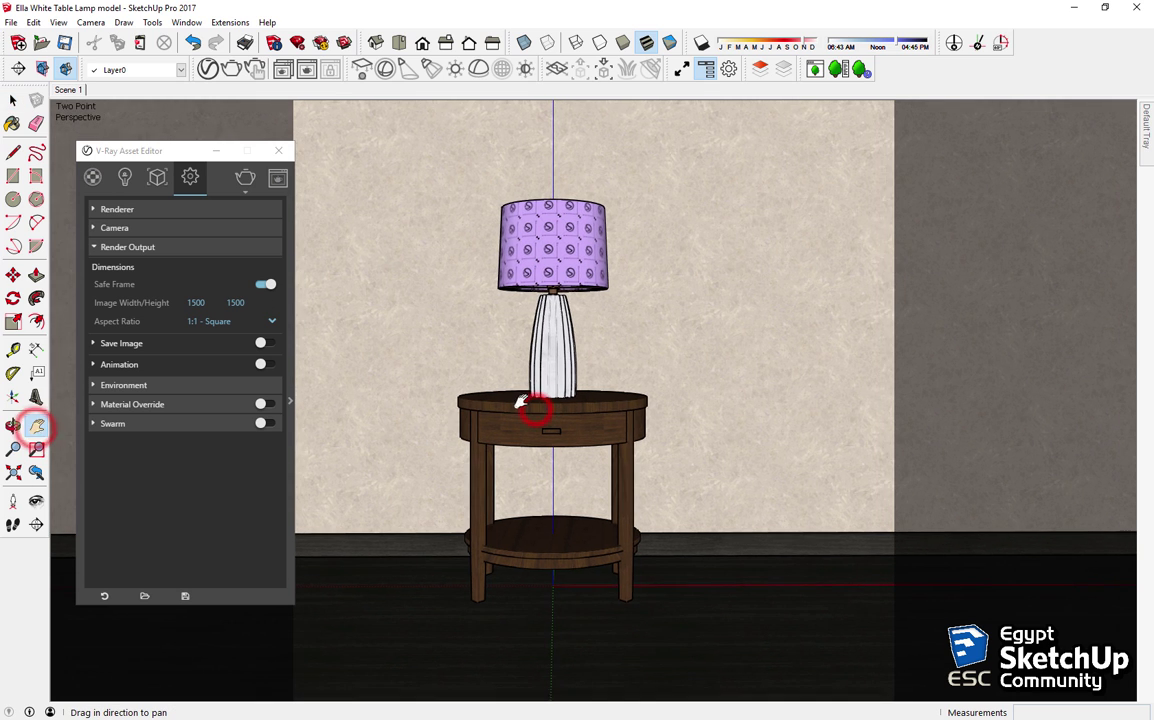
{"action": "scroll", "coordinate": [528, 399], "scroll_direction": "up", "scroll_amount": 1}
{"action": "scroll", "coordinate": [536, 381], "scroll_direction": "up", "scroll_amount": 1}
{"action": "left_click", "coordinate": [16, 102]}
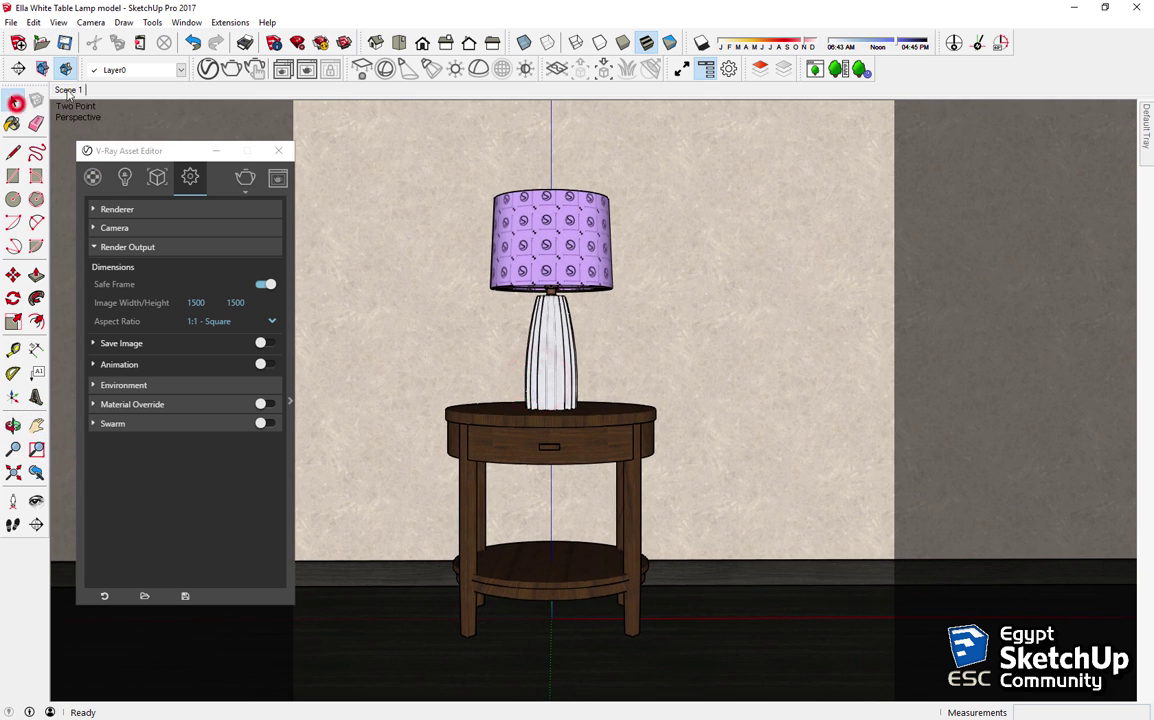
{"action": "right_click", "coordinate": [68, 90]}
{"action": "left_click", "coordinate": [100, 148]}
Step: Run a test render, close it, and nudge the lamp and table slightly right
{"action": "left_click", "coordinate": [245, 177]}
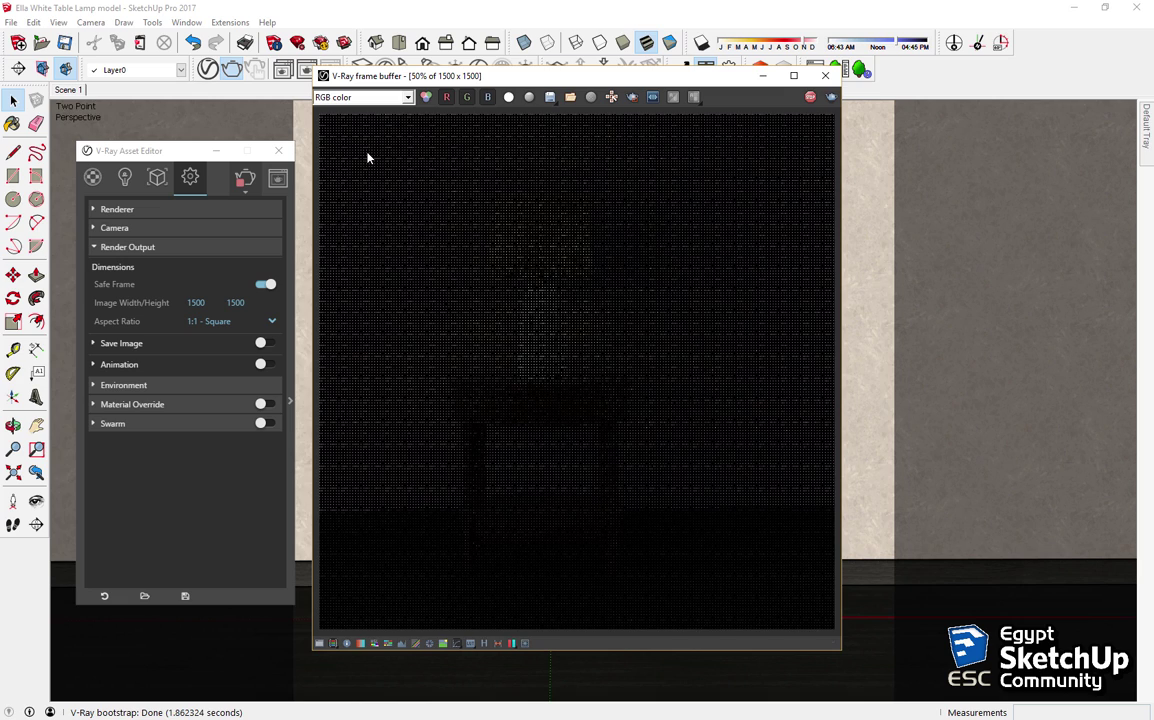
{"action": "scroll", "coordinate": [540, 340], "scroll_direction": "down", "scroll_amount": 1}
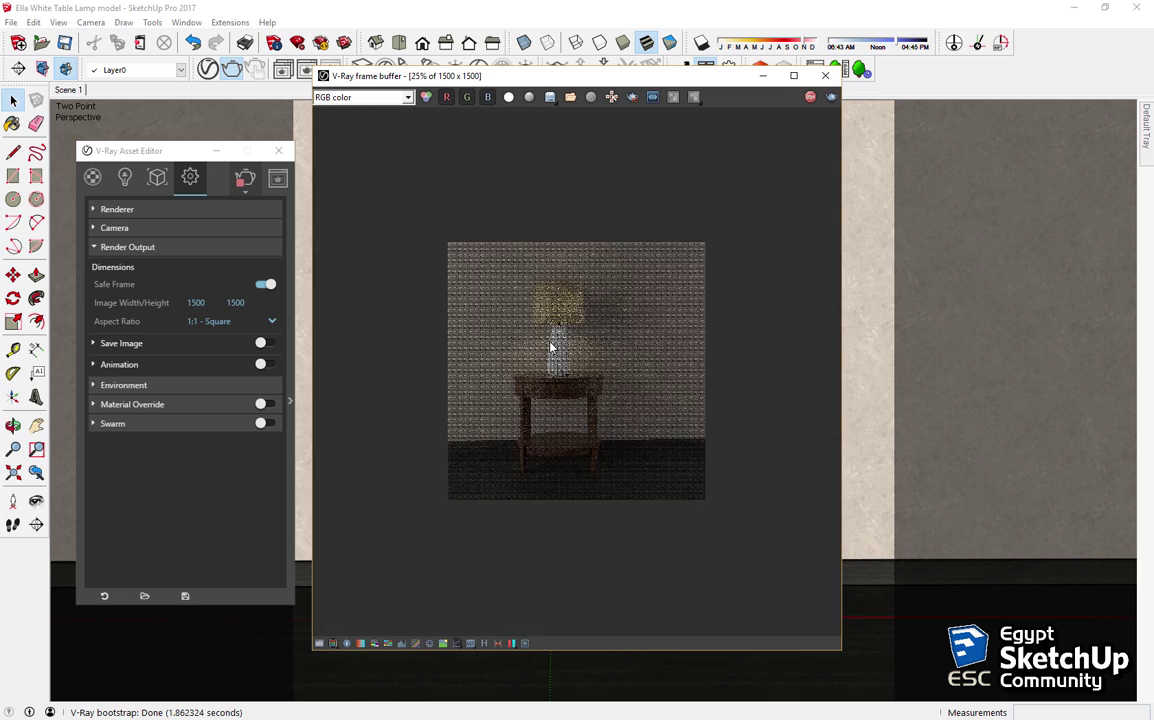
{"action": "scroll", "coordinate": [603, 330], "scroll_direction": "up", "scroll_amount": 1}
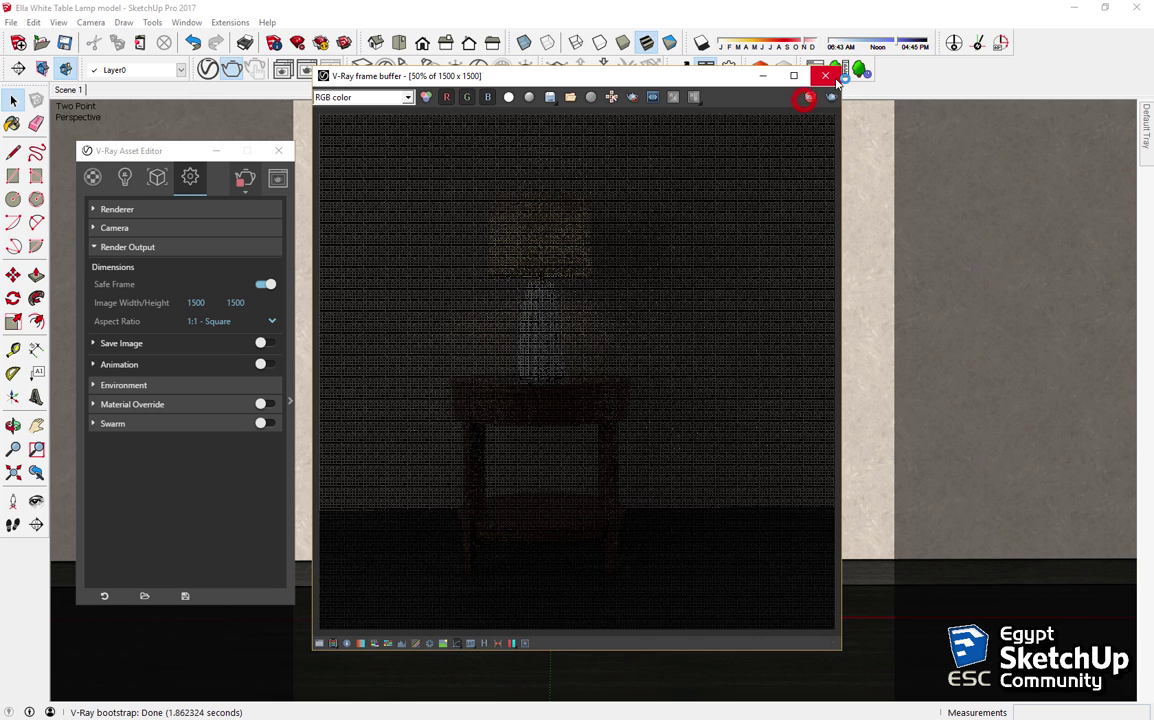
{"action": "left_click", "coordinate": [825, 75]}
{"action": "left_click", "coordinate": [699, 233]}
{"action": "left_click", "coordinate": [278, 150]}
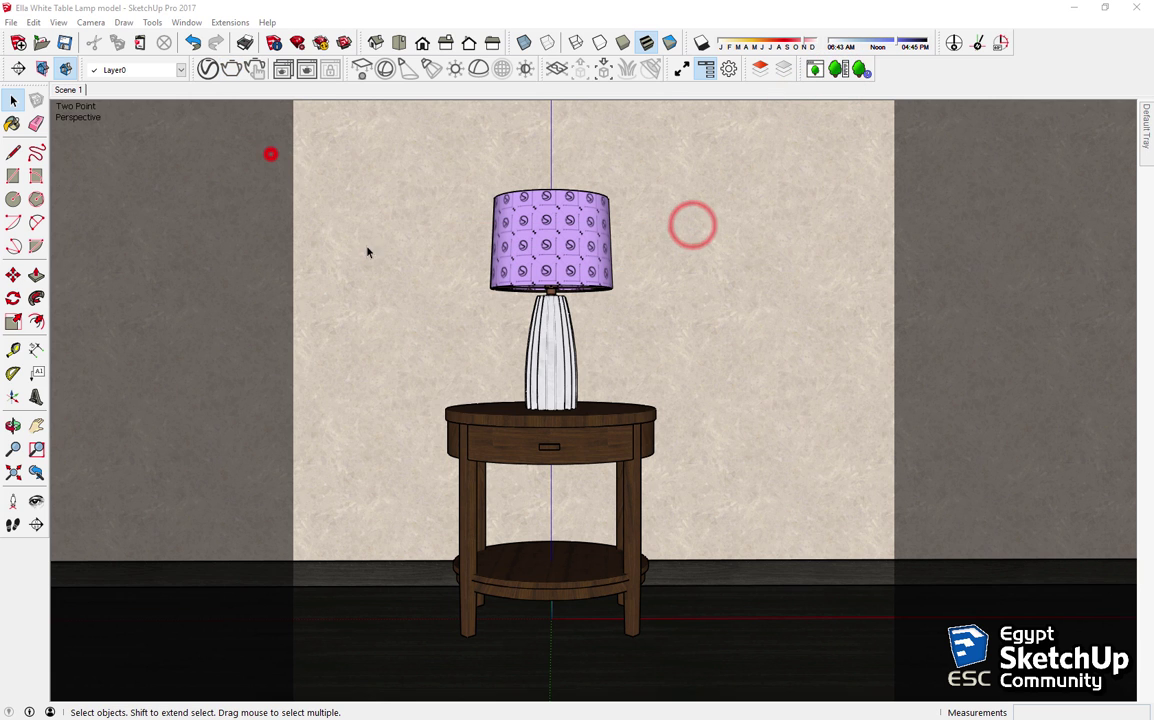
{"action": "left_click", "coordinate": [36, 428]}
{"action": "left_click_drag", "start_coordinate": [534, 483], "coordinate": [560, 478]}
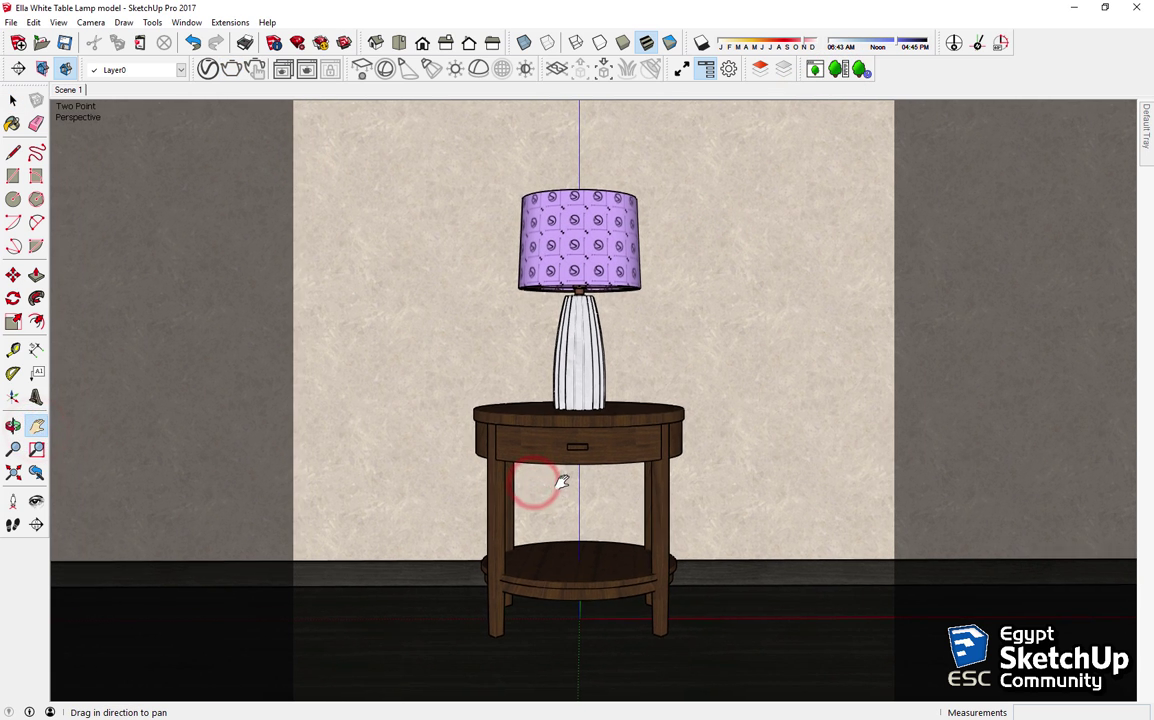
{"action": "left_click", "coordinate": [13, 100]}
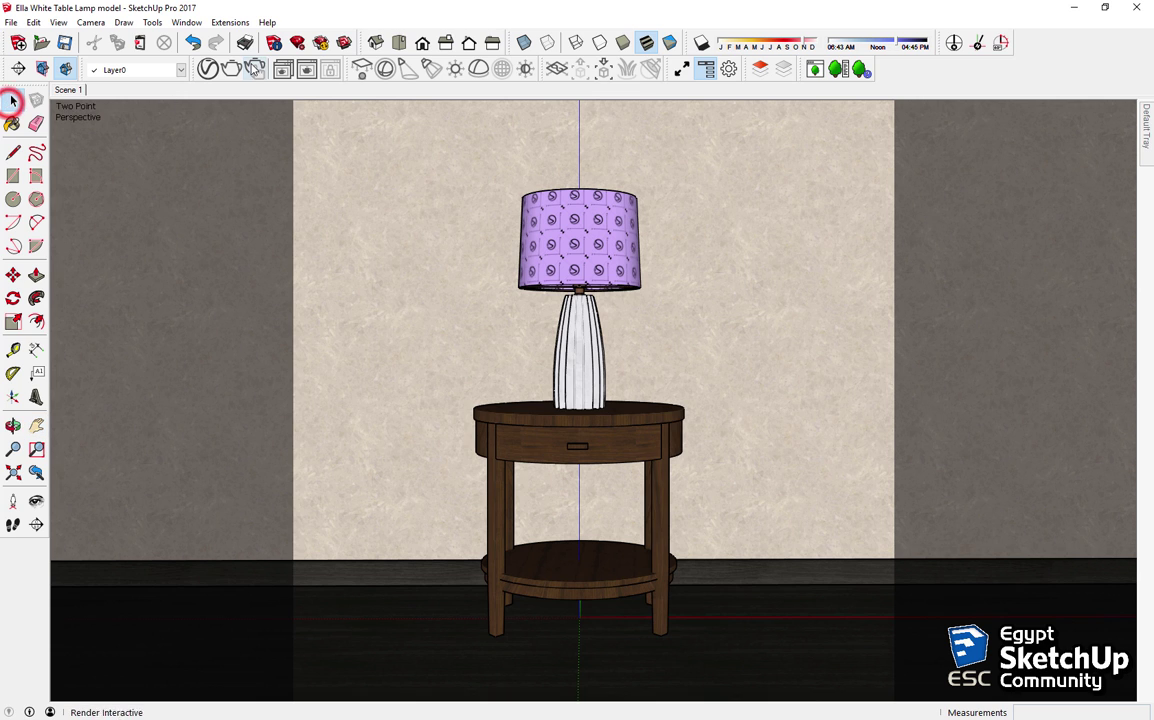
Step: Raise the V-Ray Renderer Quality to Very High and start a fresh render
{"action": "left_click", "coordinate": [208, 68]}
{"action": "left_click", "coordinate": [95, 247]}
{"action": "left_click", "coordinate": [95, 209]}
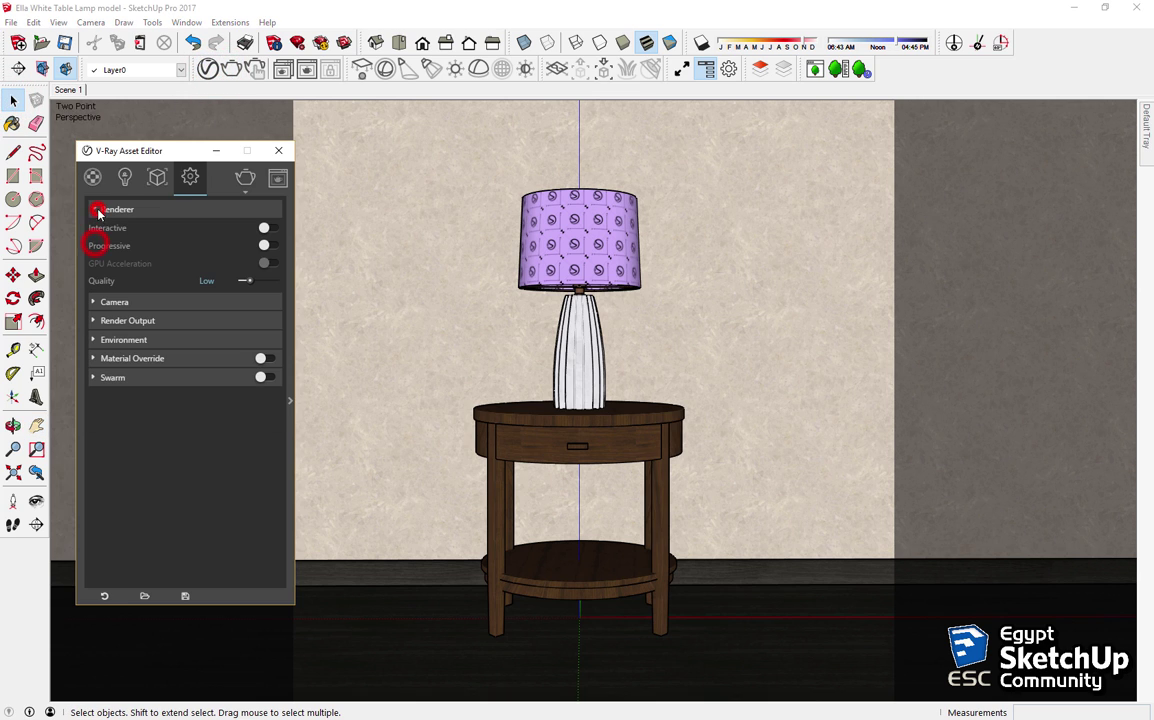
{"action": "left_click", "coordinate": [256, 282]}
{"action": "left_click_drag", "start_coordinate": [256, 284], "coordinate": [275, 288]}
{"action": "left_click", "coordinate": [100, 207]}
{"action": "left_click", "coordinate": [246, 177]}
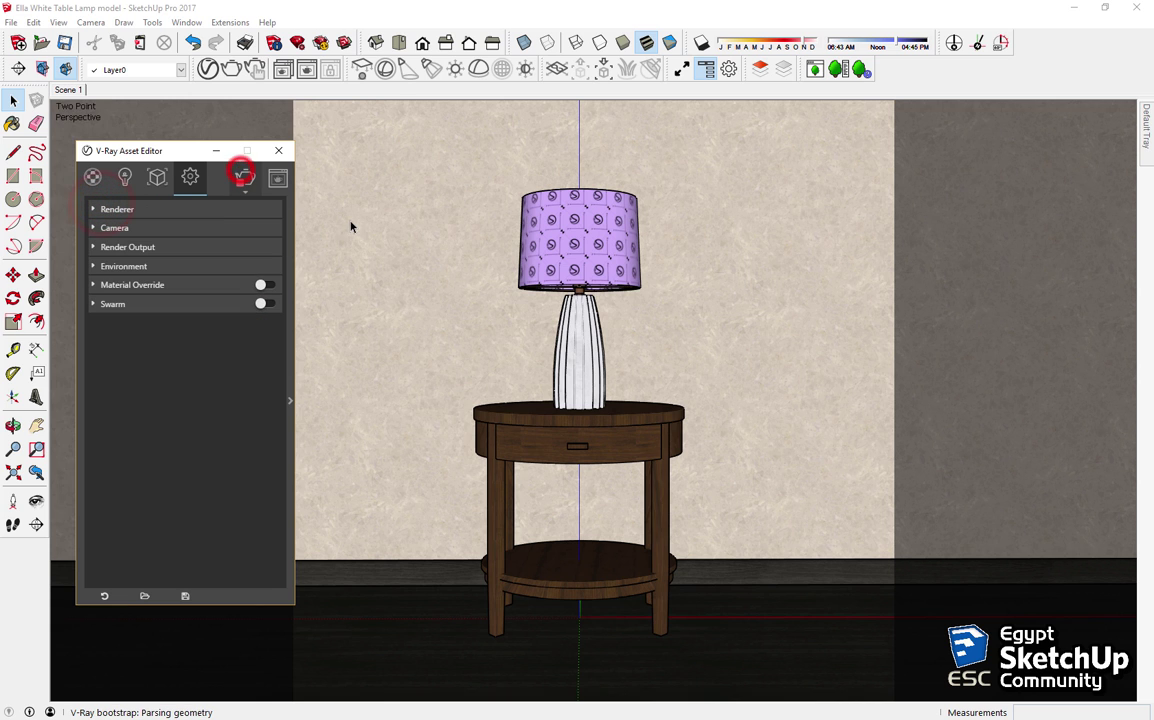
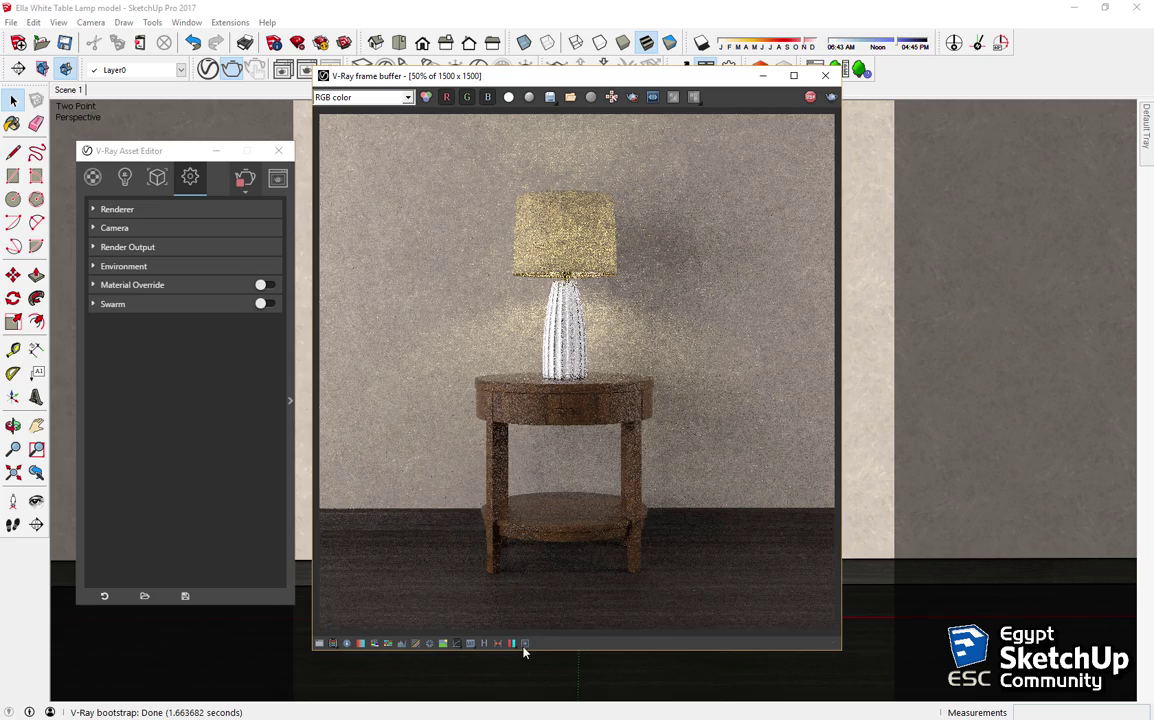
Step: Enable Bloom in Lens Effects with intensity and material ID masks
{"action": "left_click", "coordinate": [524, 643]}
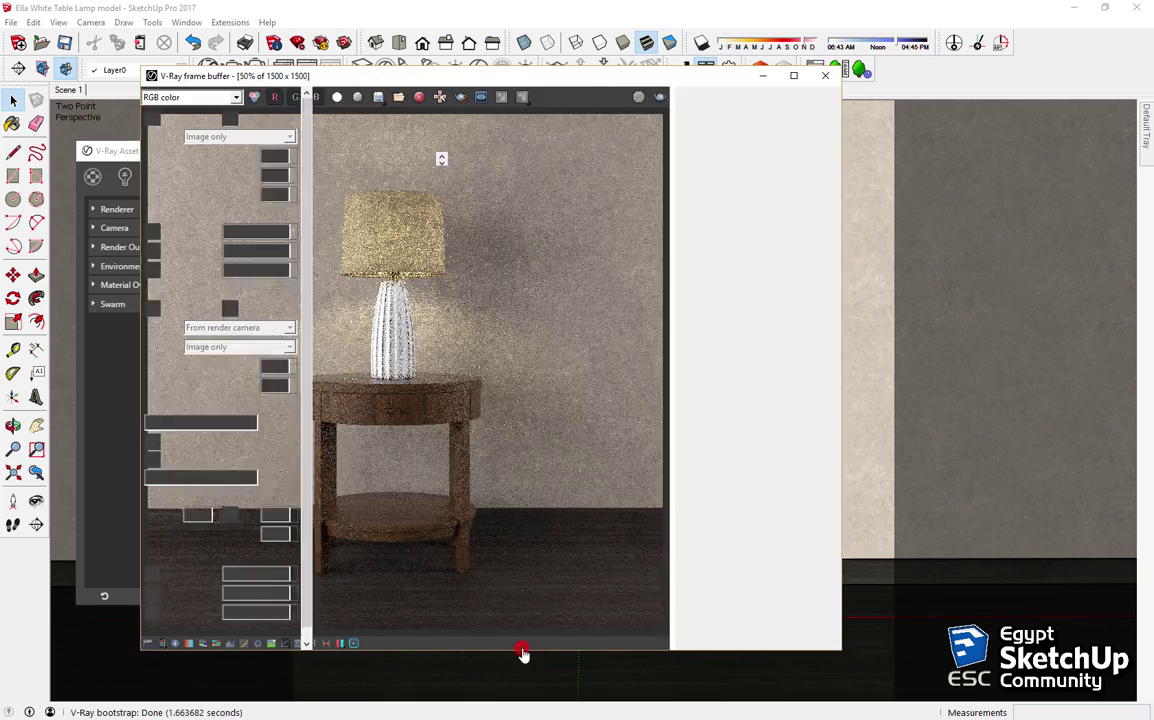
{"action": "left_click", "coordinate": [152, 118]}
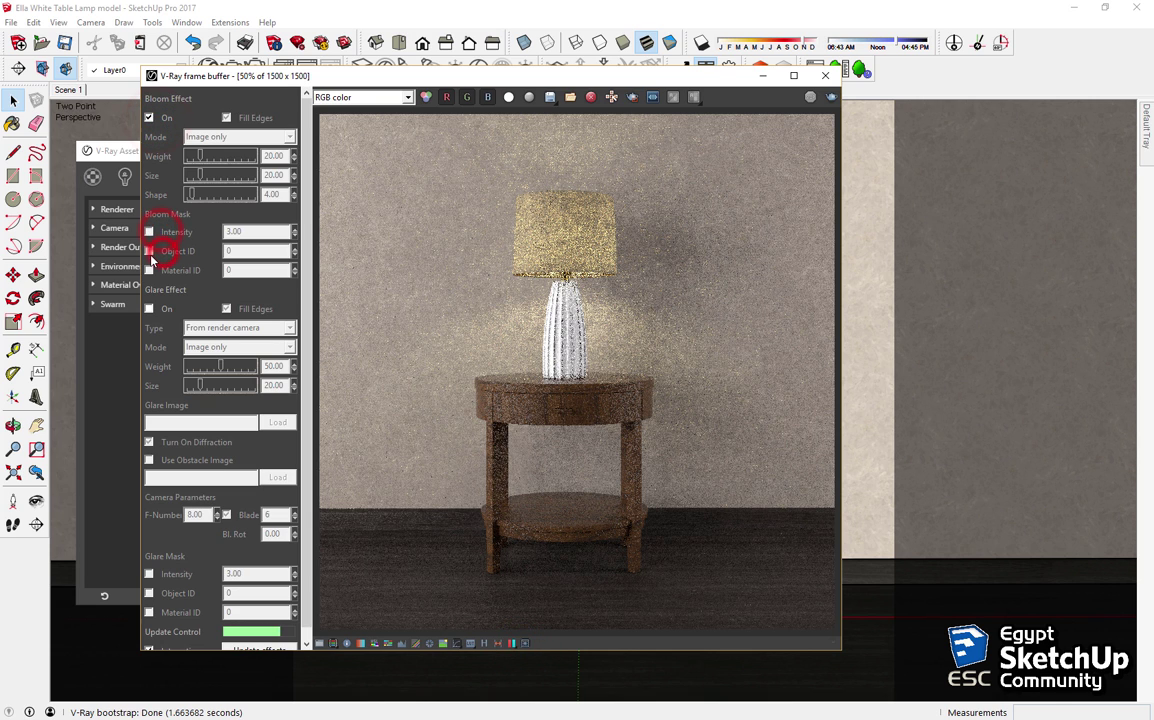
{"action": "left_click", "coordinate": [149, 231]}
{"action": "left_click", "coordinate": [149, 270]}
Step: Enable Glare with intensity, object ID and material ID masks, then collapse the panel
{"action": "left_click", "coordinate": [149, 308]}
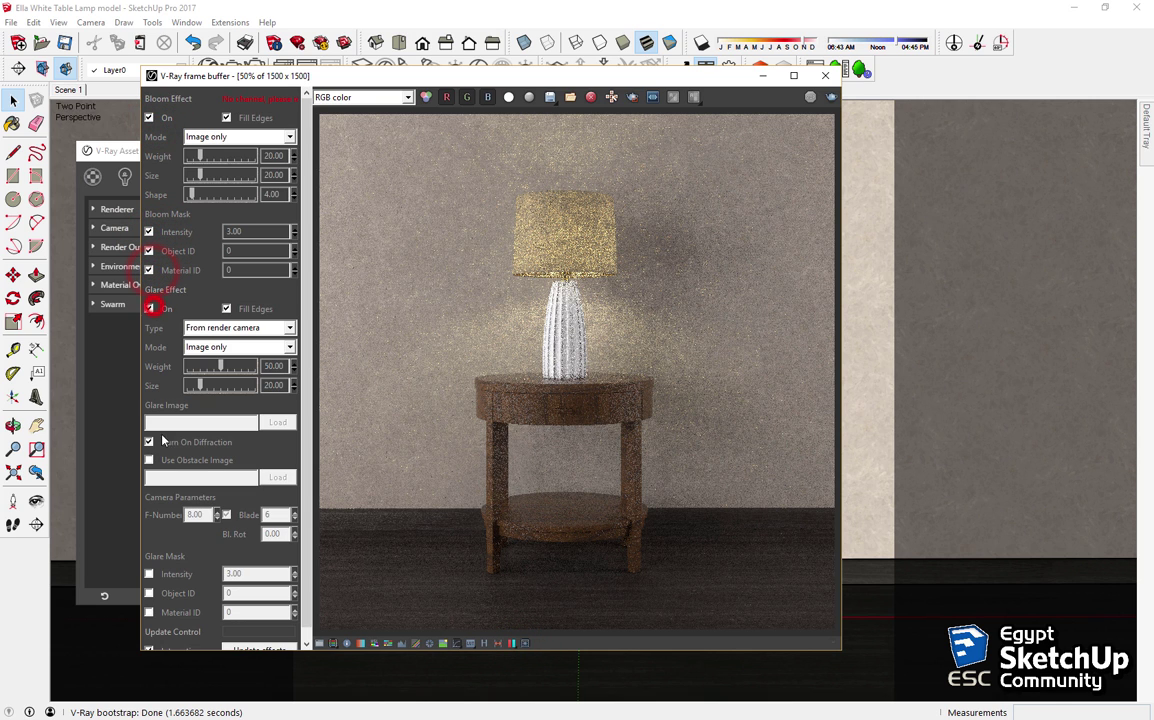
{"action": "left_click", "coordinate": [149, 574]}
{"action": "left_click", "coordinate": [149, 593]}
{"action": "left_click", "coordinate": [149, 612]}
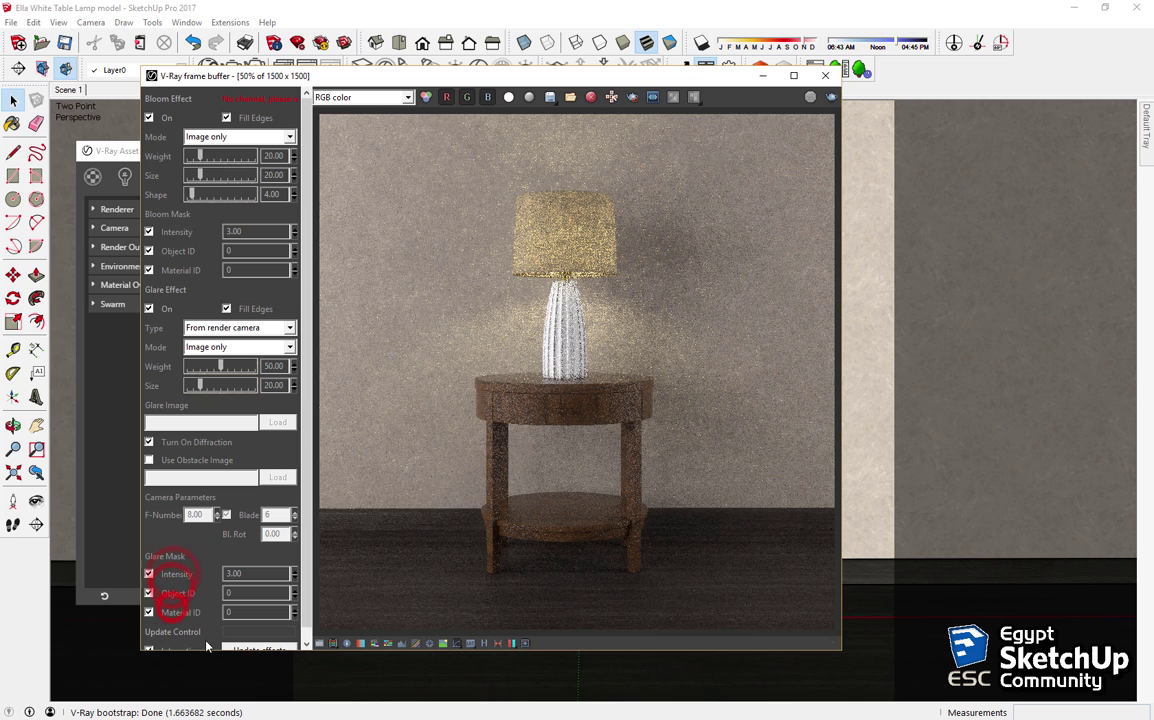
{"action": "left_click", "coordinate": [240, 645]}
{"action": "left_click_drag", "start_coordinate": [304, 443], "coordinate": [304, 455]}
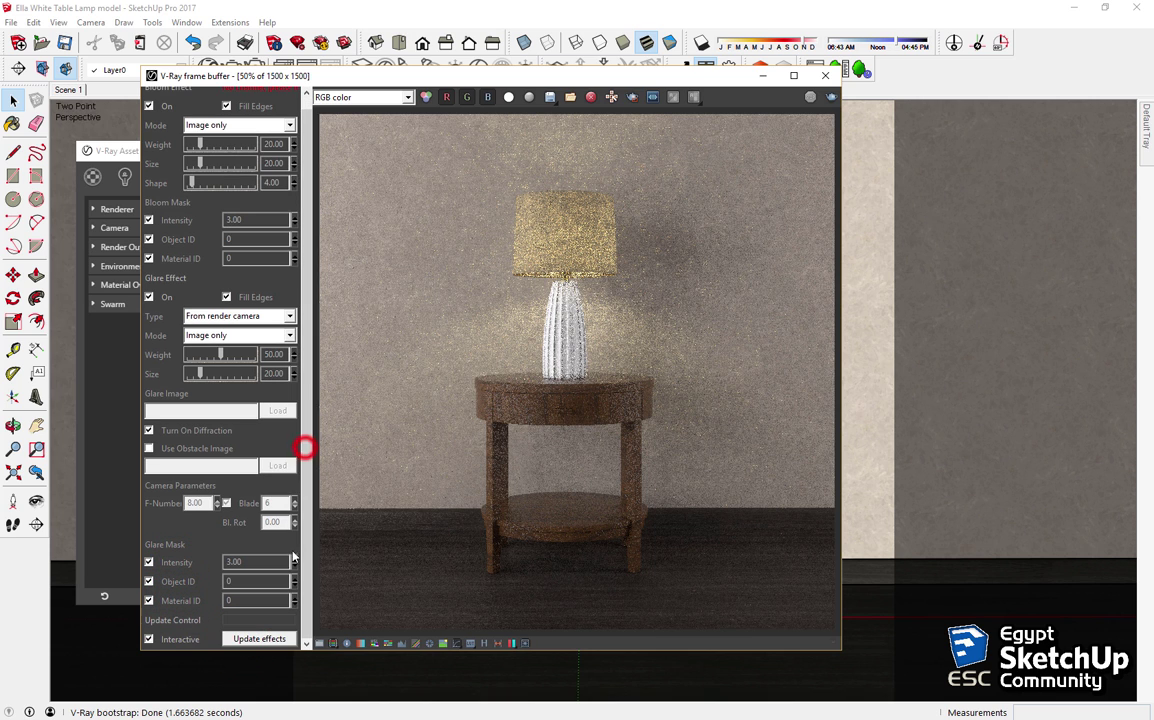
{"action": "left_click", "coordinate": [512, 643]}
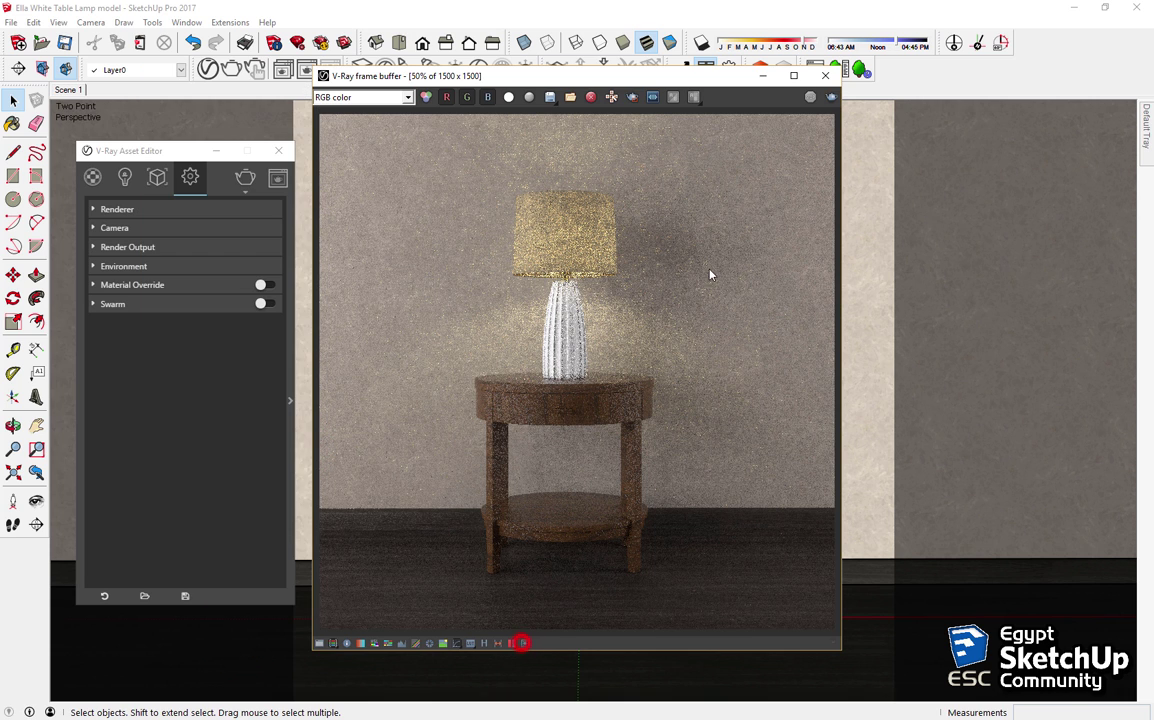
Step: Start a new render with the effects and zoom the frame buffer to 100% on the lampshade
{"action": "left_click", "coordinate": [830, 97]}
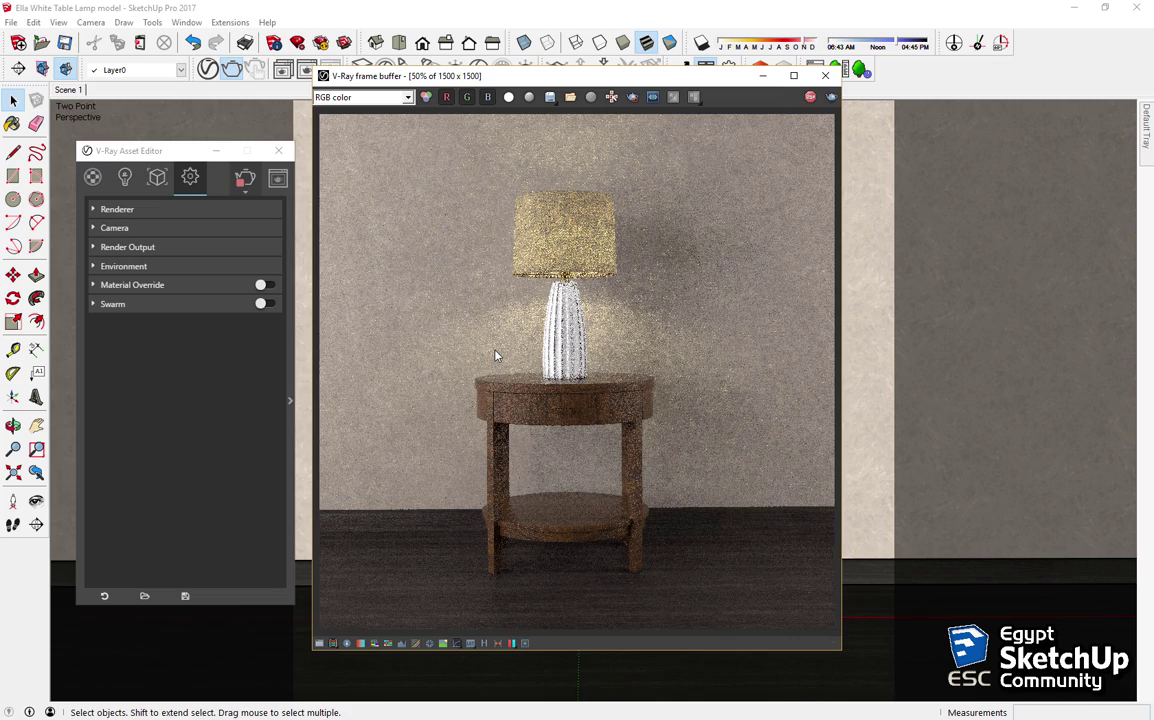
{"action": "double_click", "coordinate": [543, 278]}
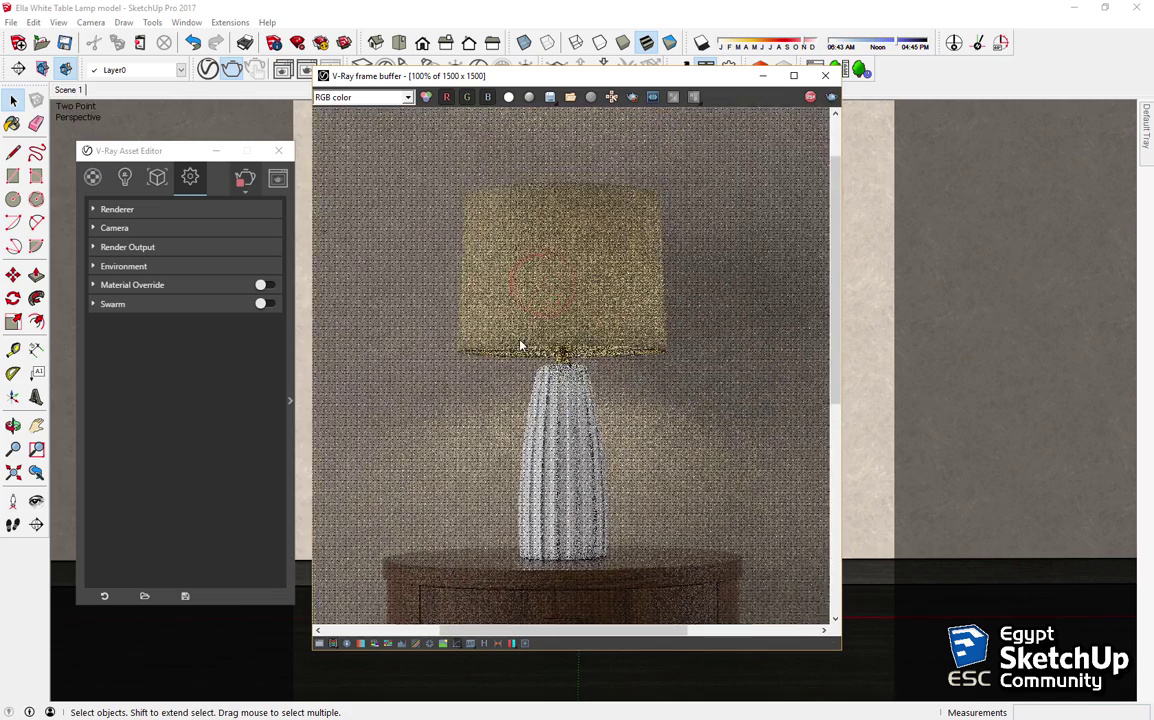
{"action": "middle_click_drag", "start_coordinate": [520, 345], "coordinate": [525, 347]}
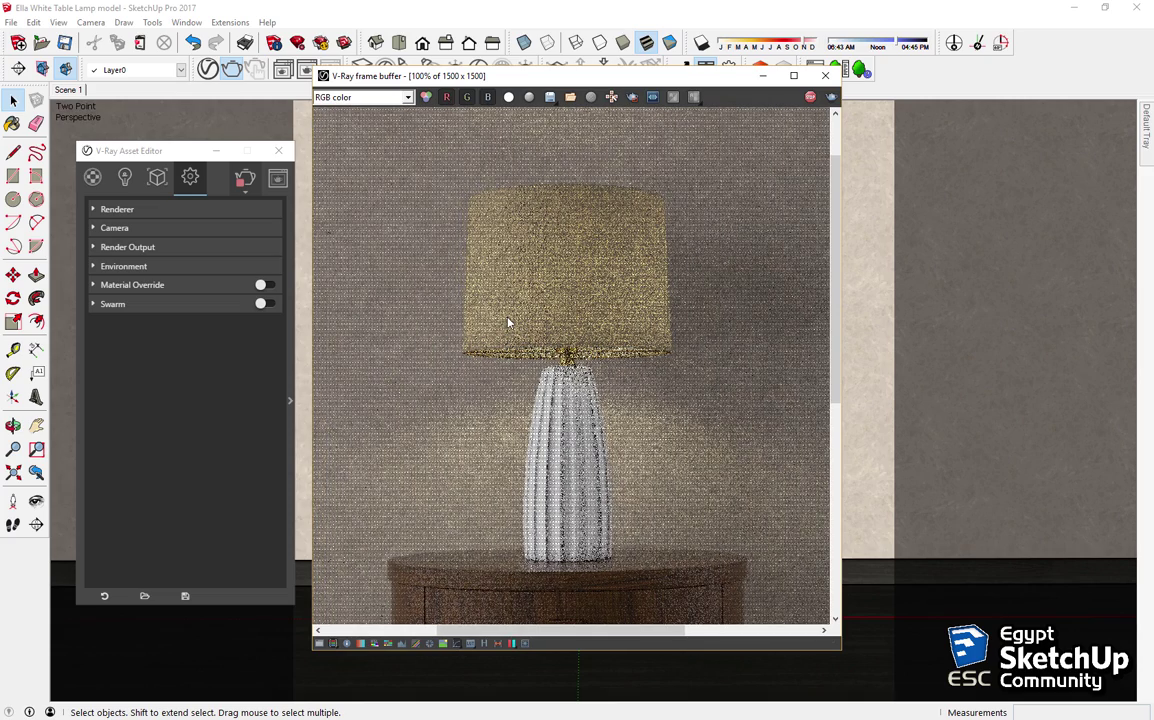
Step: Reposition the frame buffer and place the progress window to its right
{"action": "left_click_drag", "start_coordinate": [618, 82], "coordinate": [904, 122]}
{"action": "left_click_drag", "start_coordinate": [489, 232], "coordinate": [156, 343]}
{"action": "mouse_move", "coordinate": [658, 101]}
{"action": "left_mouse_down"}
{"action": "mouse_move", "coordinate": [873, 123]}
{"action": "mouse_move", "coordinate": [446, 93]}
{"action": "mouse_move", "coordinate": [353, 105]}
{"action": "mouse_move", "coordinate": [392, 122]}
{"action": "mouse_move", "coordinate": [379, 126]}
{"action": "left_mouse_up"}
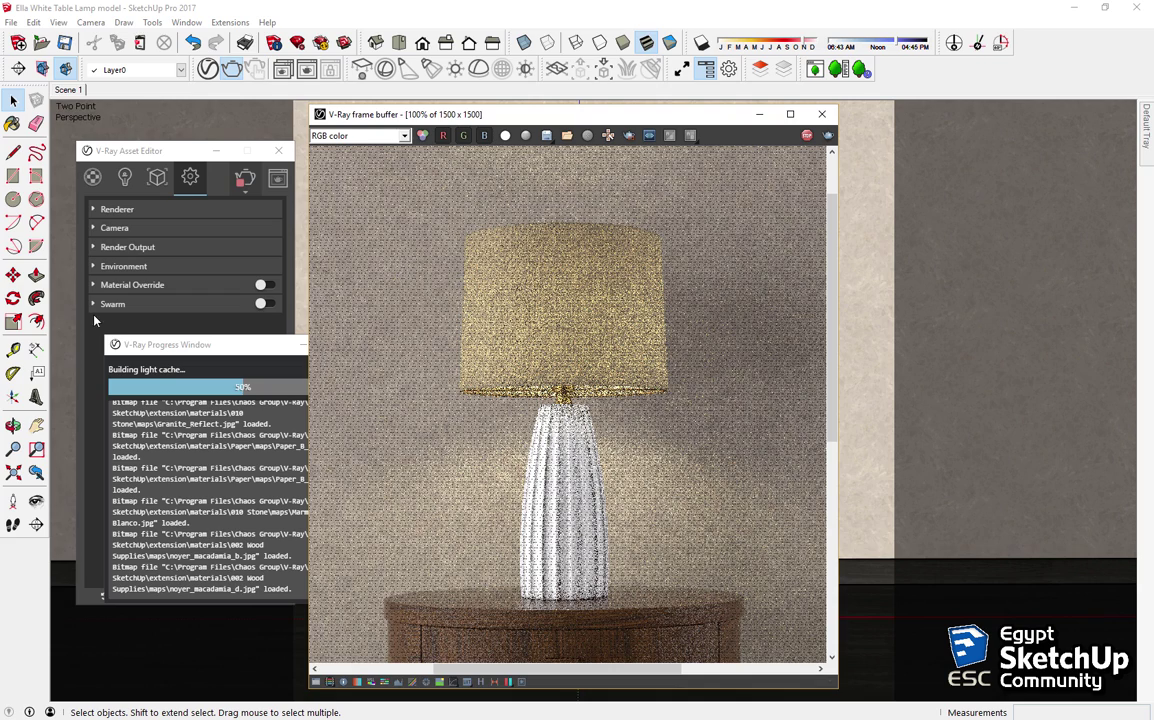
{"action": "left_click_drag", "start_coordinate": [160, 344], "coordinate": [908, 130]}
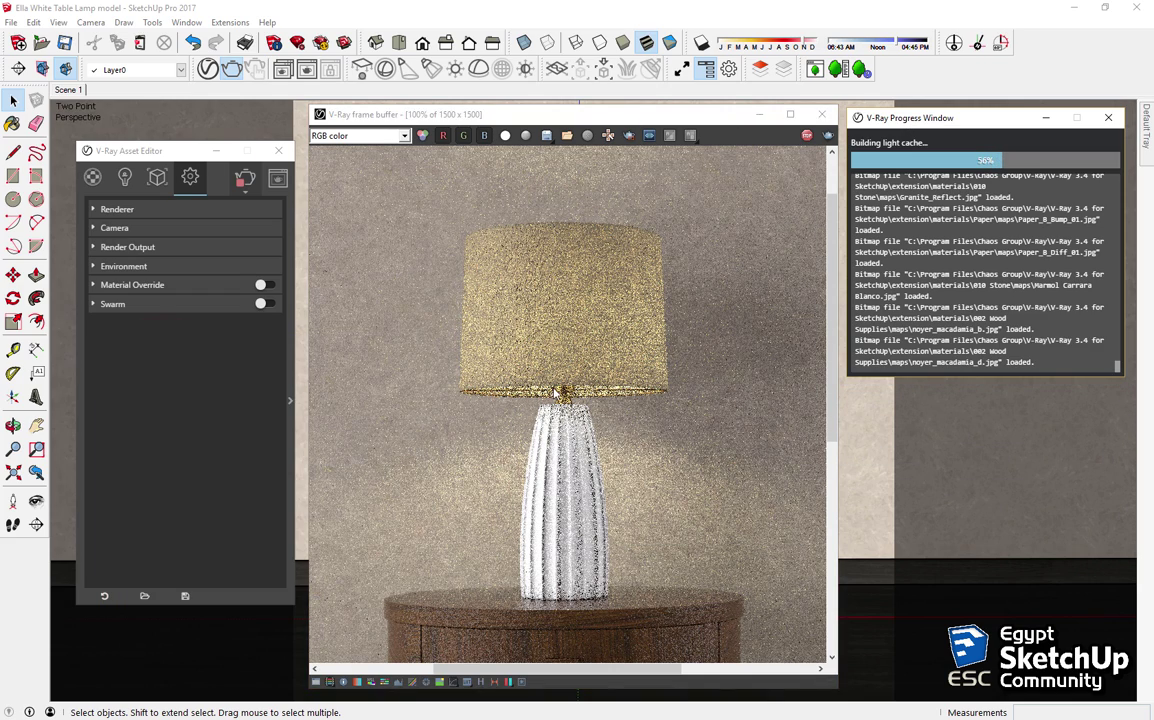
Step: Pan the zoomed render over the vase and table, and move the Asset Editor beside it
{"action": "scroll", "coordinate": [556, 393], "scroll_direction": "down", "scroll_amount": 3}
{"action": "scroll", "coordinate": [541, 335], "scroll_direction": "down", "scroll_amount": 2}
{"action": "scroll", "coordinate": [557, 370], "scroll_direction": "down", "scroll_amount": 1}
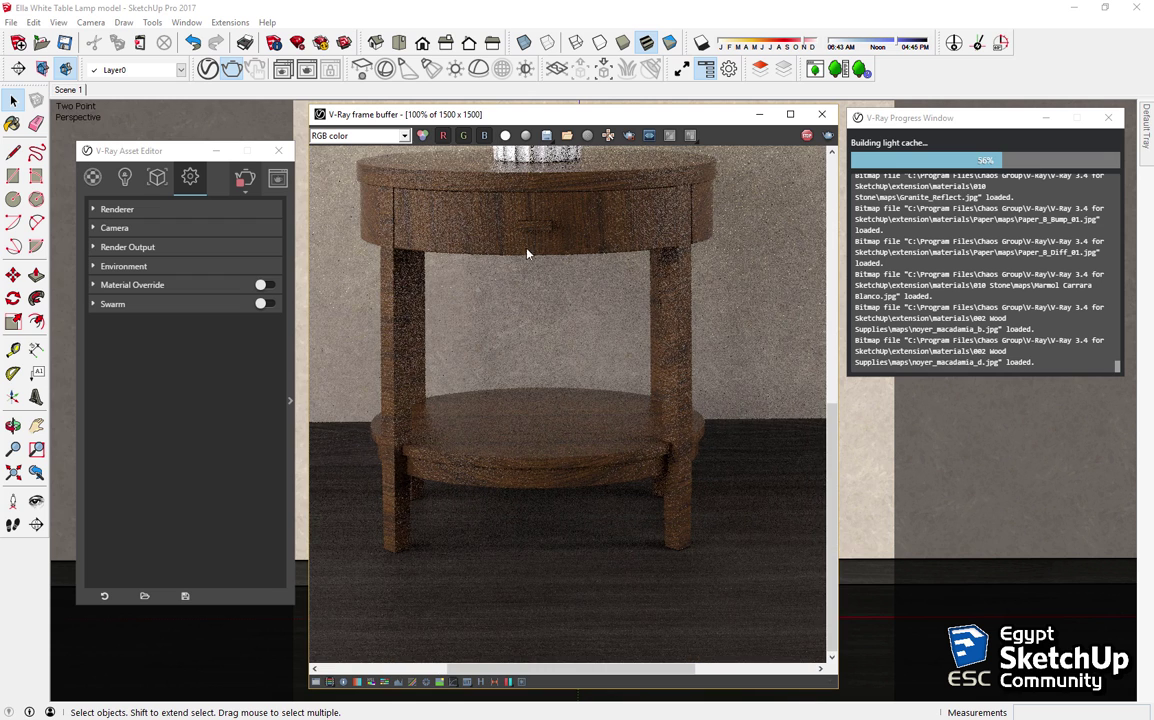
{"action": "middle_click_drag", "start_coordinate": [523, 289], "coordinate": [536, 390]}
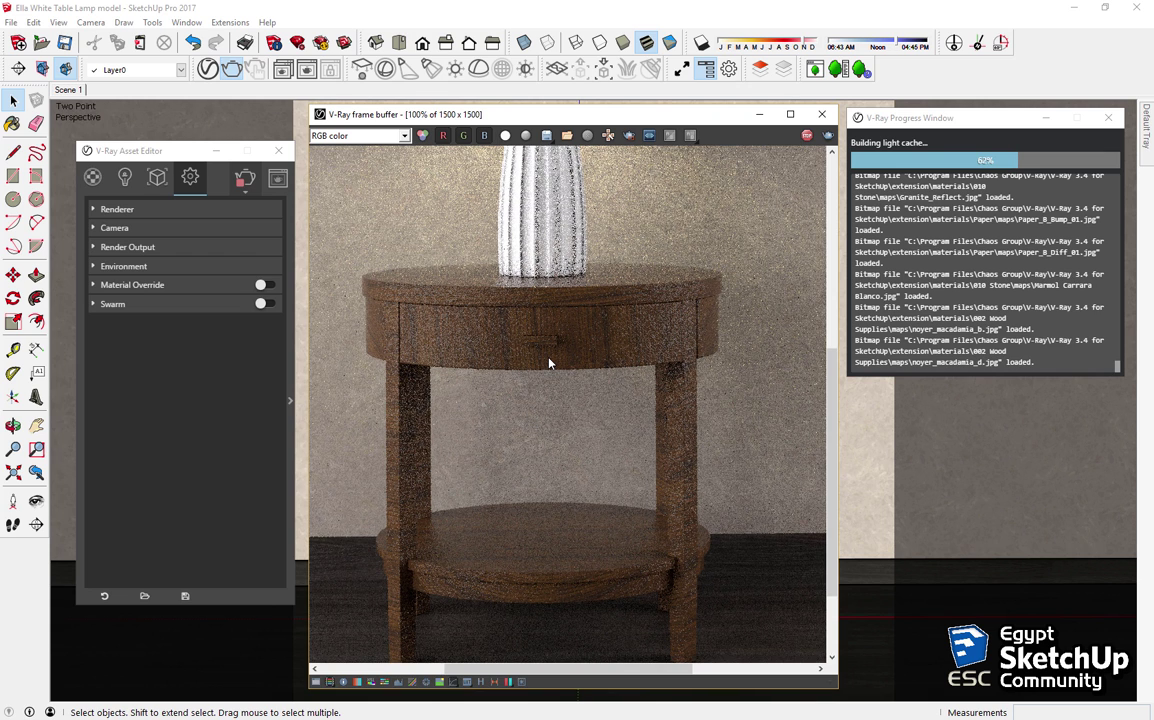
{"action": "scroll", "coordinate": [549, 363], "scroll_direction": "down", "scroll_amount": 3}
{"action": "scroll", "coordinate": [587, 489], "scroll_direction": "up", "scroll_amount": 3}
{"action": "mouse_move", "coordinate": [587, 489]}
{"action": "middle_mouse_down"}
{"action": "mouse_move", "coordinate": [590, 242]}
{"action": "mouse_move", "coordinate": [592, 353]}
{"action": "middle_mouse_up"}
{"action": "scroll", "coordinate": [450, 350], "scroll_direction": "down", "scroll_amount": 2}
{"action": "left_click_drag", "start_coordinate": [163, 150], "coordinate": [368, 160]}
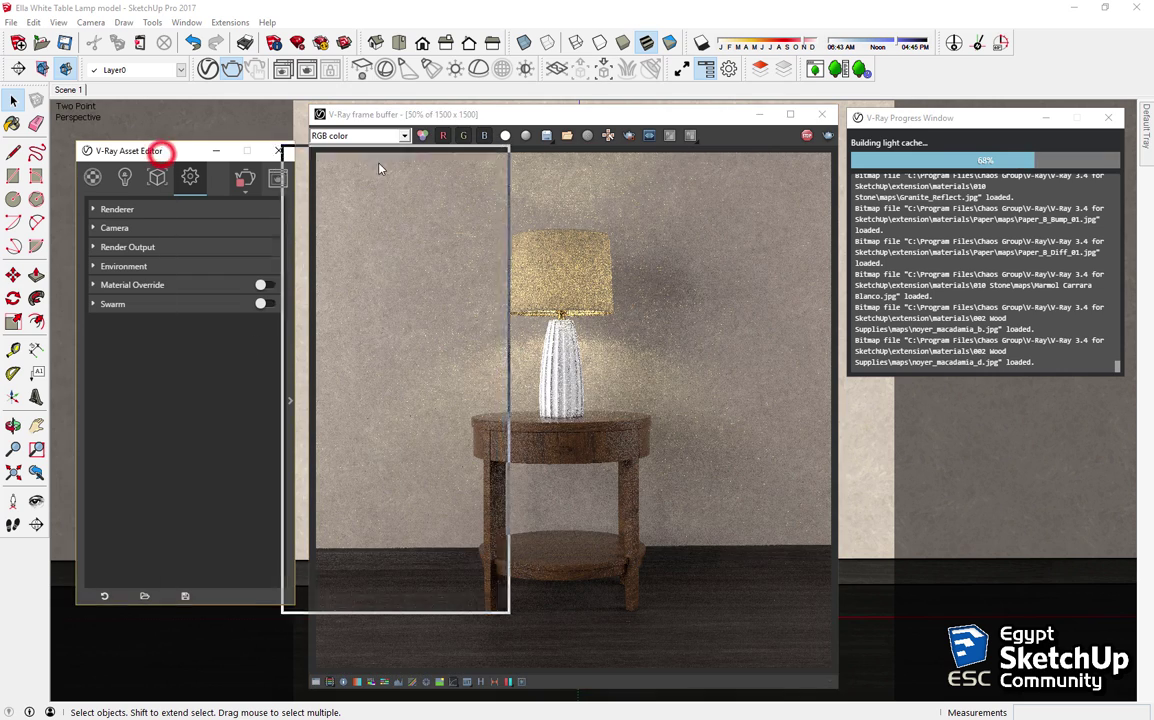
Step: Browse the 002 Wood Supplies library in Materials and drag Wood 233 into the Material List
{"action": "left_click", "coordinate": [295, 184]}
{"action": "left_click", "coordinate": [287, 410]}
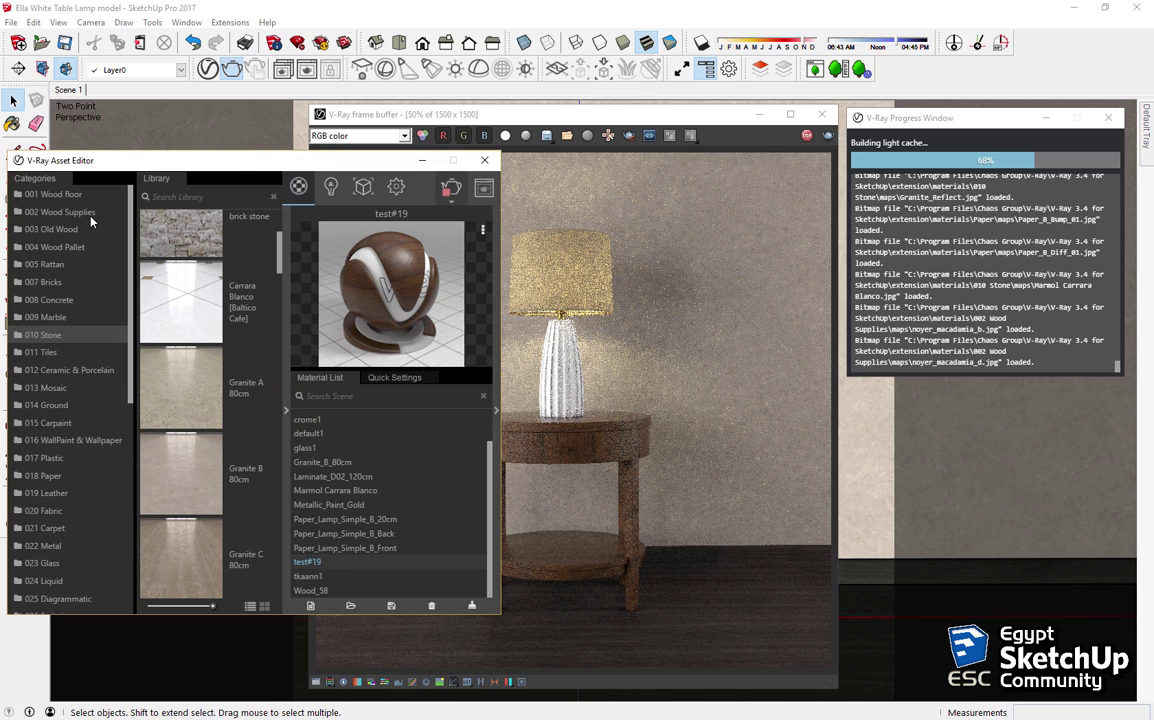
{"action": "left_click", "coordinate": [90, 216]}
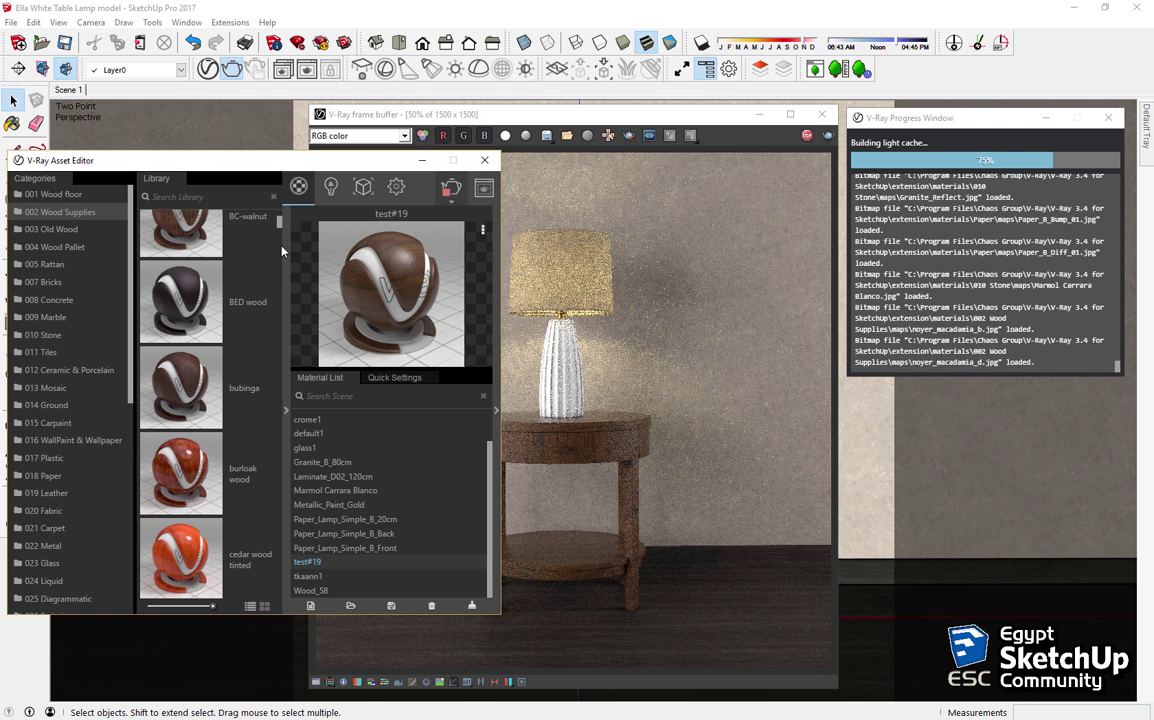
{"action": "left_click_drag", "start_coordinate": [282, 228], "coordinate": [288, 611]}
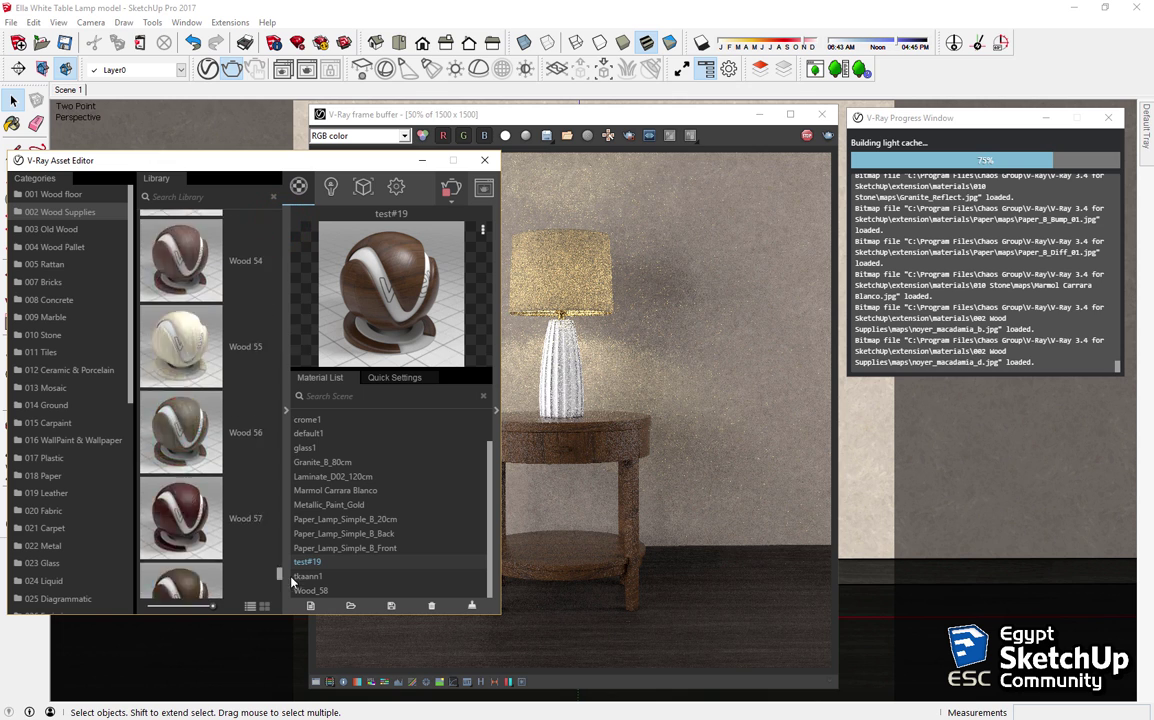
{"action": "scroll", "coordinate": [232, 507], "scroll_direction": "up", "scroll_amount": 2}
{"action": "scroll", "coordinate": [246, 504], "scroll_direction": "up", "scroll_amount": 3}
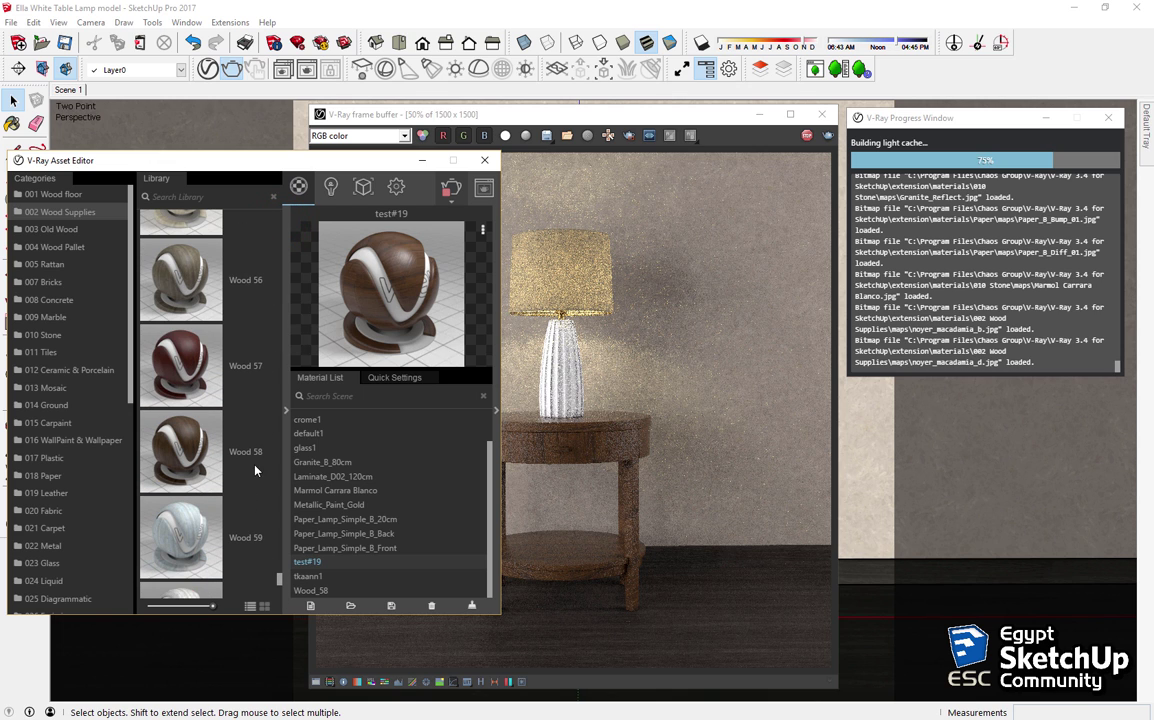
{"action": "scroll", "coordinate": [250, 421], "scroll_direction": "up", "scroll_amount": 1}
{"action": "scroll", "coordinate": [249, 420], "scroll_direction": "up", "scroll_amount": 1}
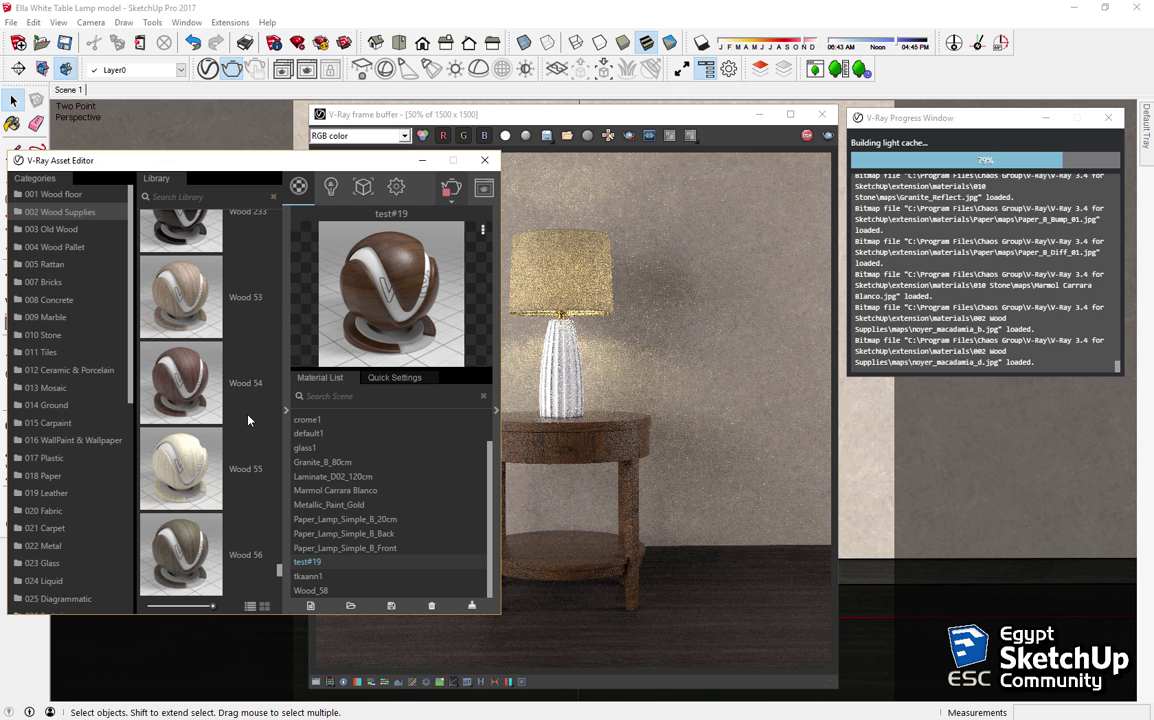
{"action": "scroll", "coordinate": [248, 420], "scroll_direction": "up", "scroll_amount": 1}
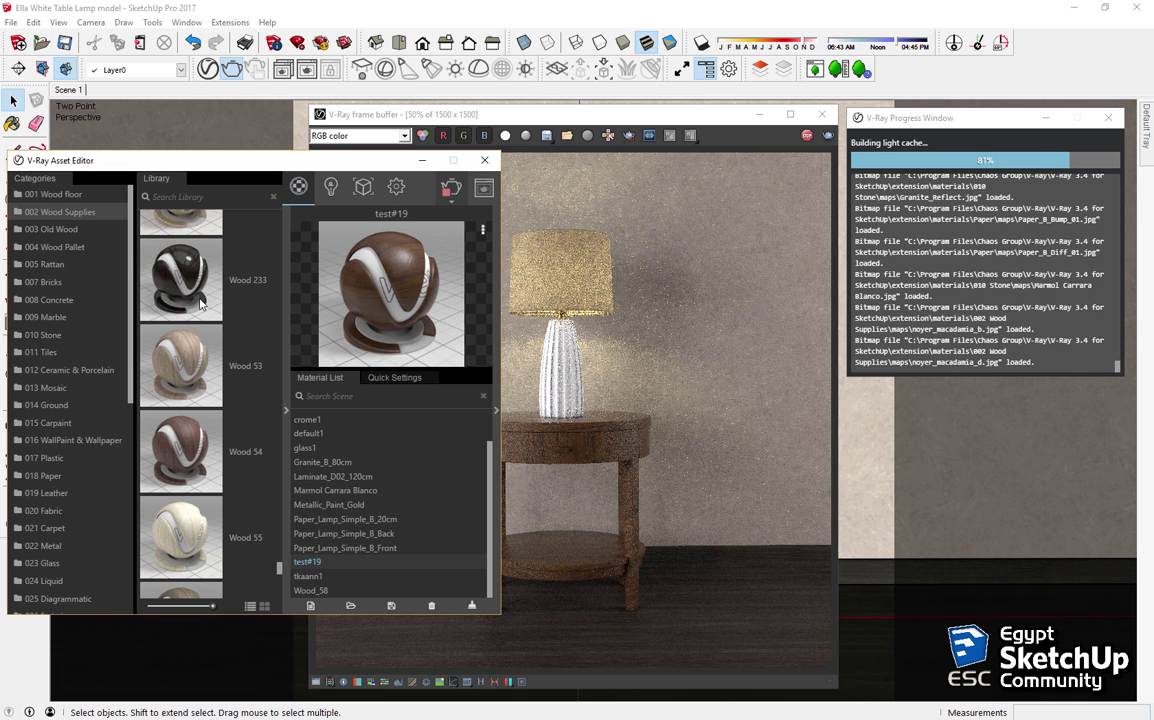
{"action": "left_click_drag", "start_coordinate": [178, 262], "coordinate": [346, 545]}
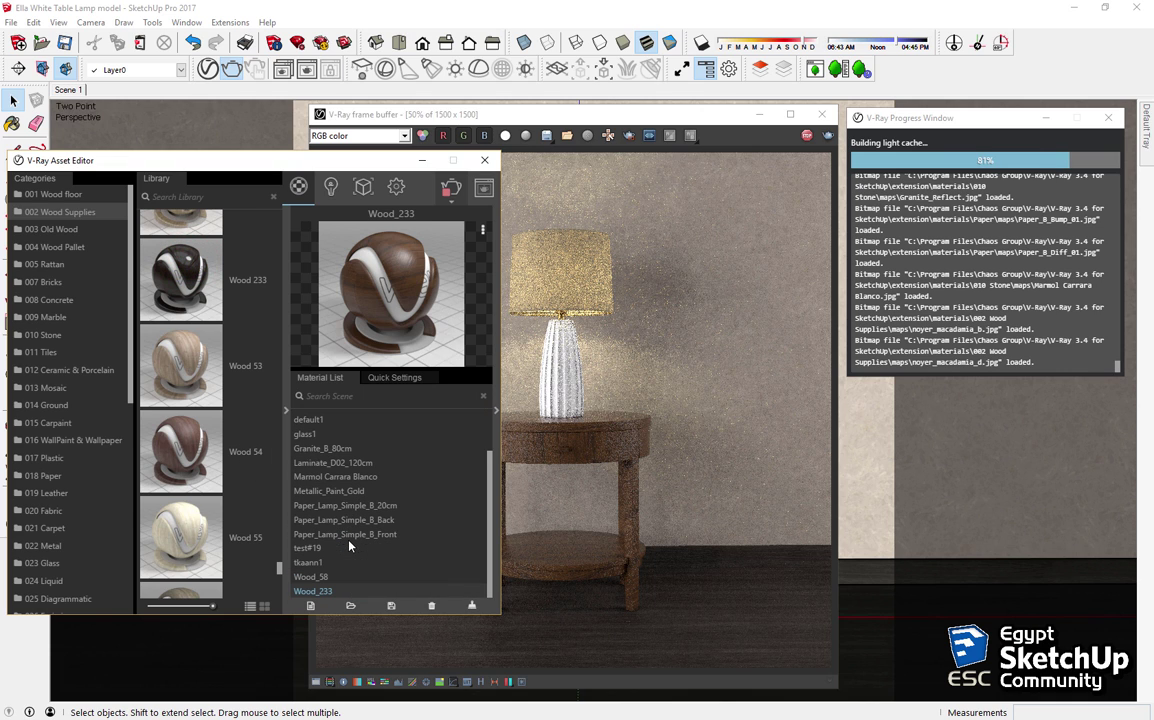
{"action": "left_click", "coordinate": [400, 377]}
{"action": "left_click", "coordinate": [325, 377]}
{"action": "left_click", "coordinate": [497, 410]}
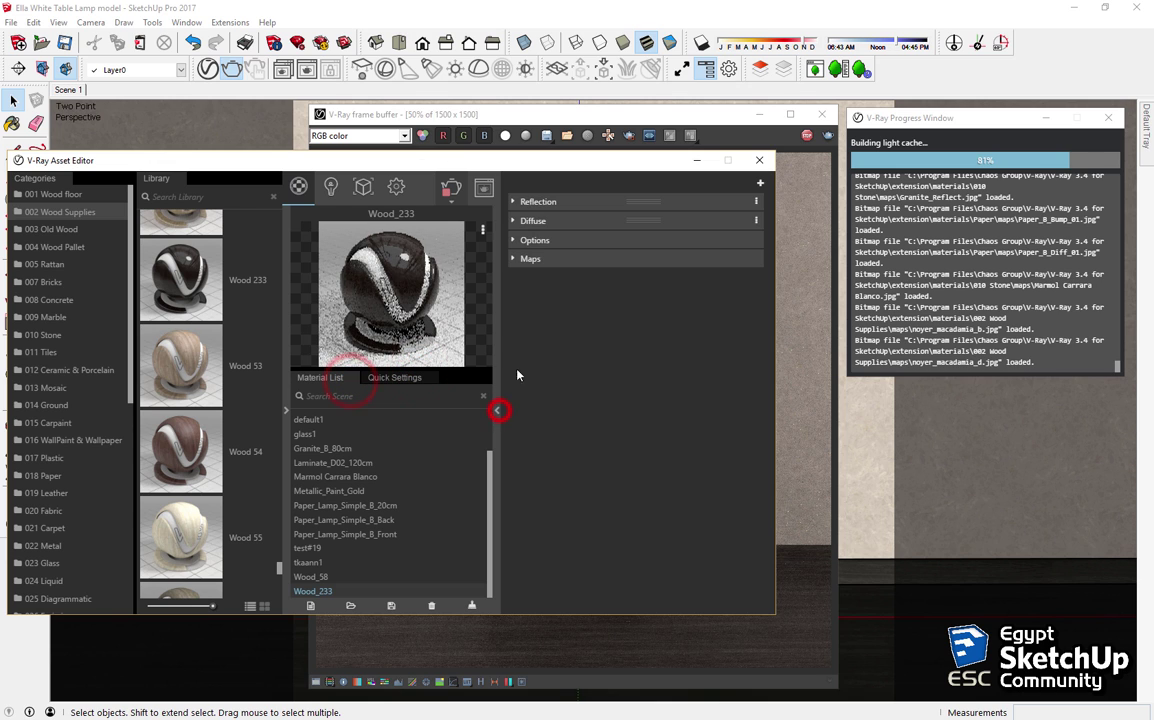
{"action": "left_click", "coordinate": [519, 207]}
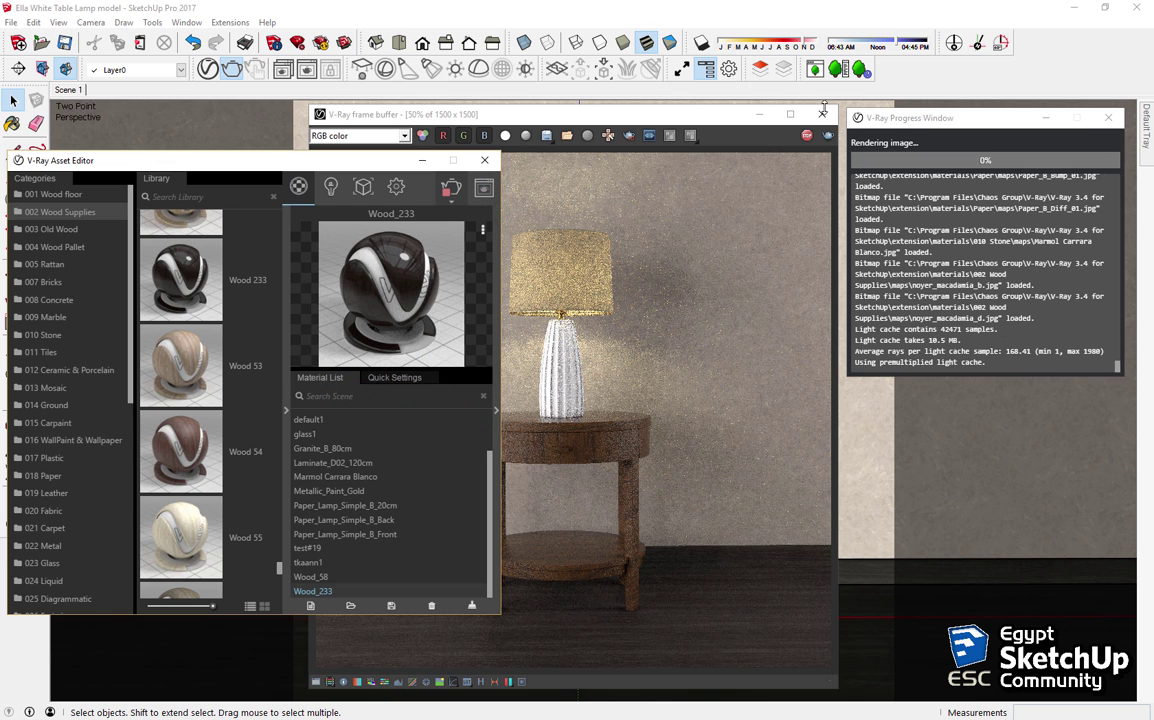
{"action": "left_click", "coordinate": [807, 136]}
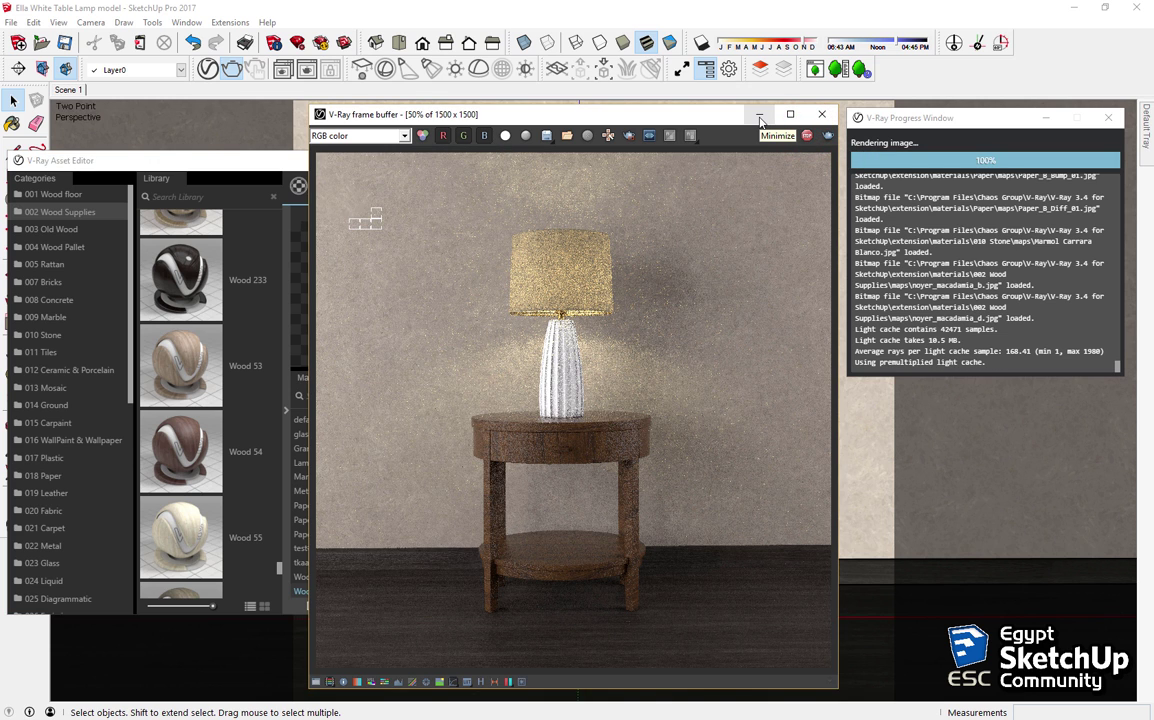
{"action": "left_click", "coordinate": [760, 116]}
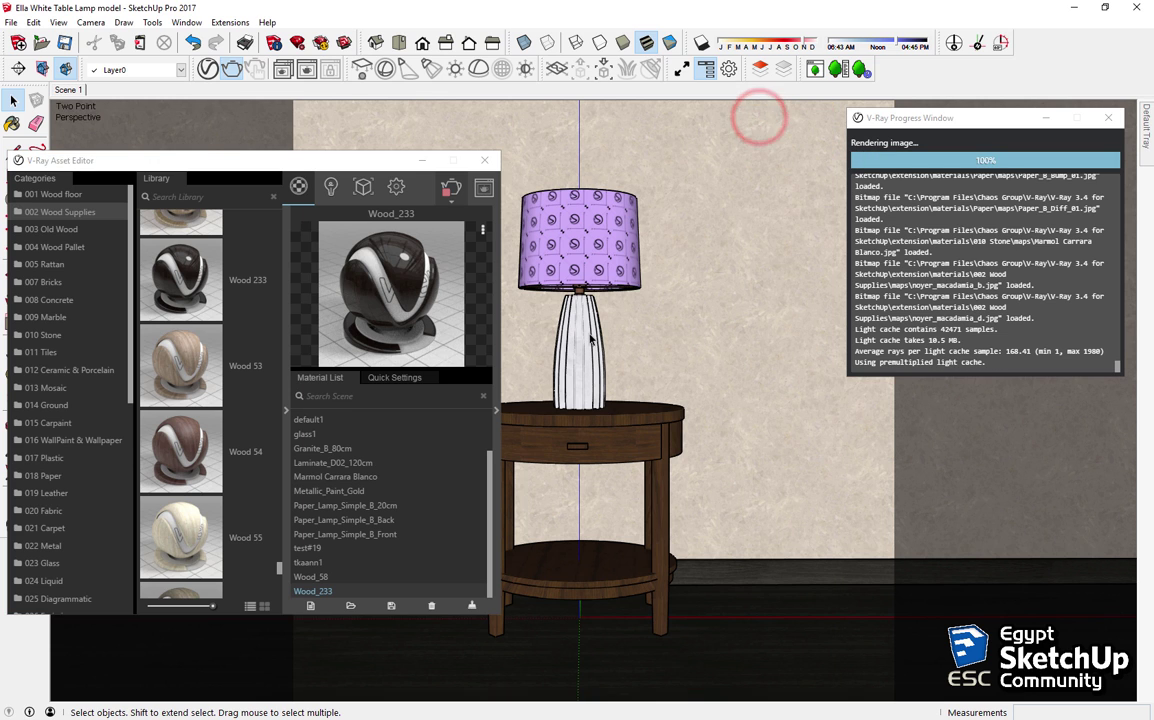
{"action": "left_click", "coordinate": [285, 411]}
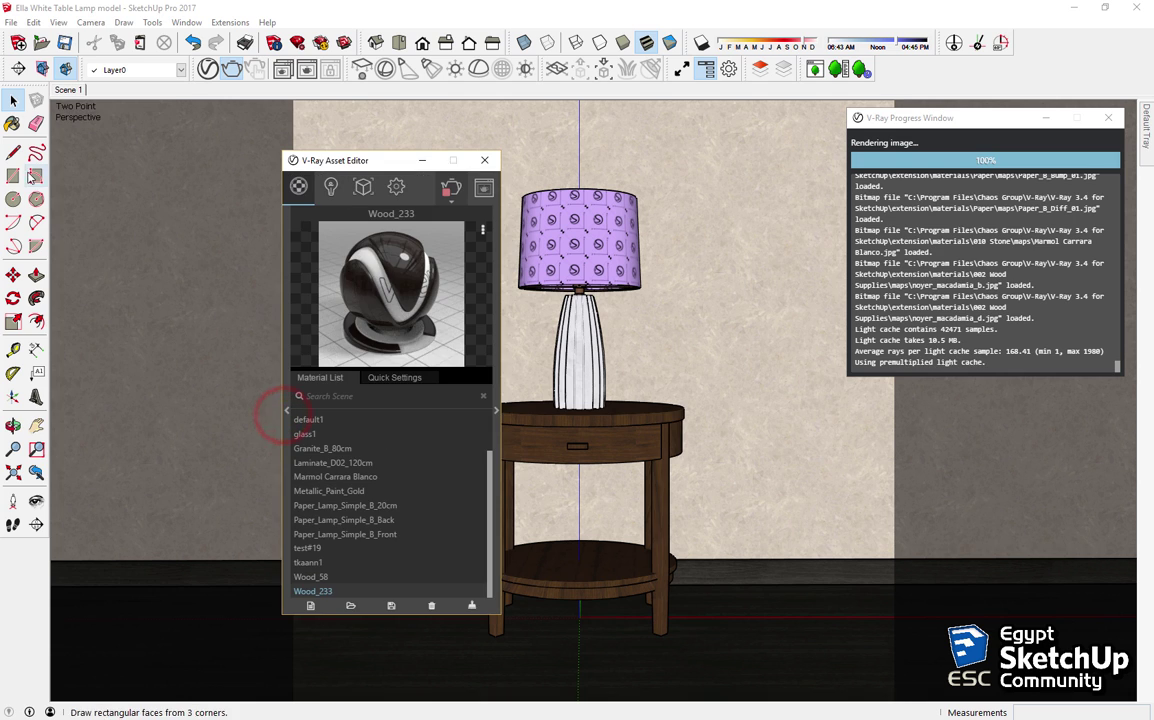
{"action": "right_click", "coordinate": [22, 175]}
{"action": "left_click", "coordinate": [494, 410]}
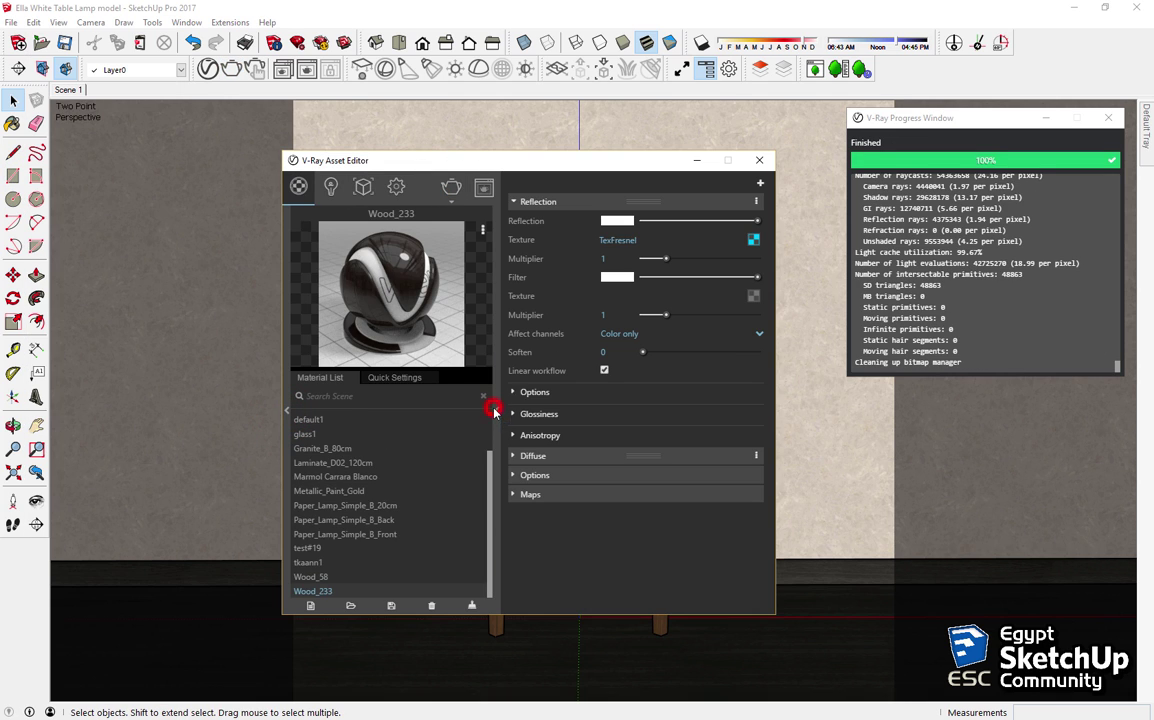
{"action": "left_click", "coordinate": [513, 201]}
{"action": "left_click", "coordinate": [513, 260]}
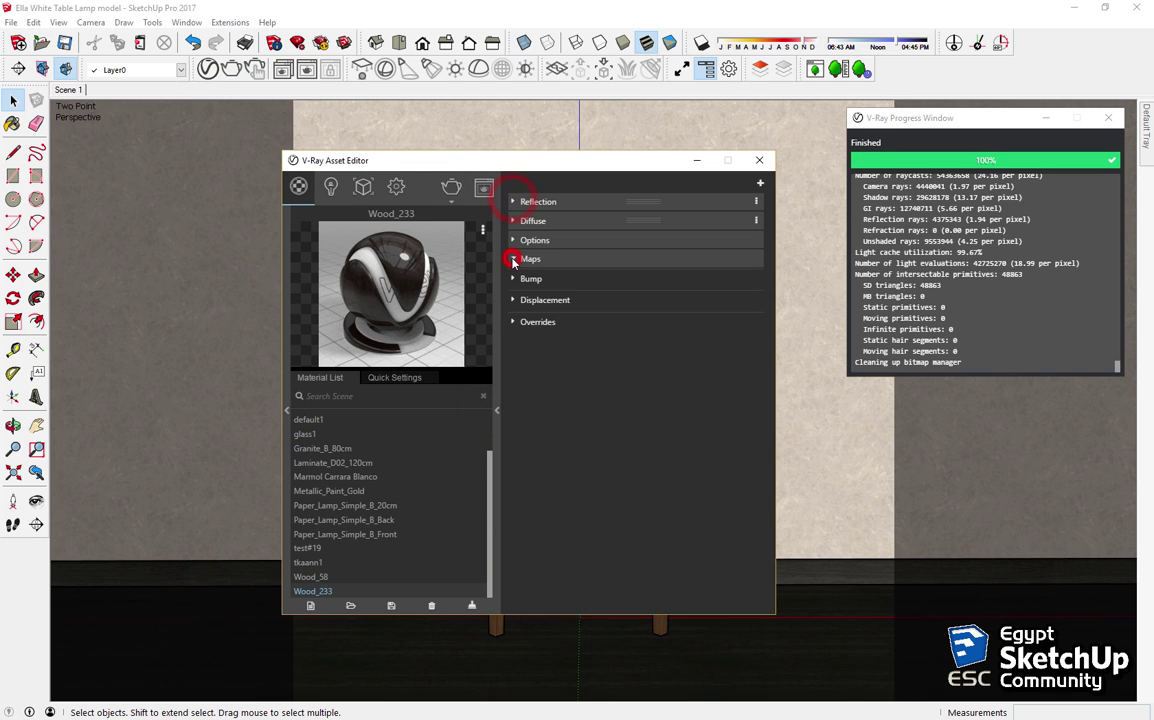
{"action": "left_click", "coordinate": [513, 260]}
{"action": "left_click", "coordinate": [513, 220]}
{"action": "left_click", "coordinate": [753, 241]}
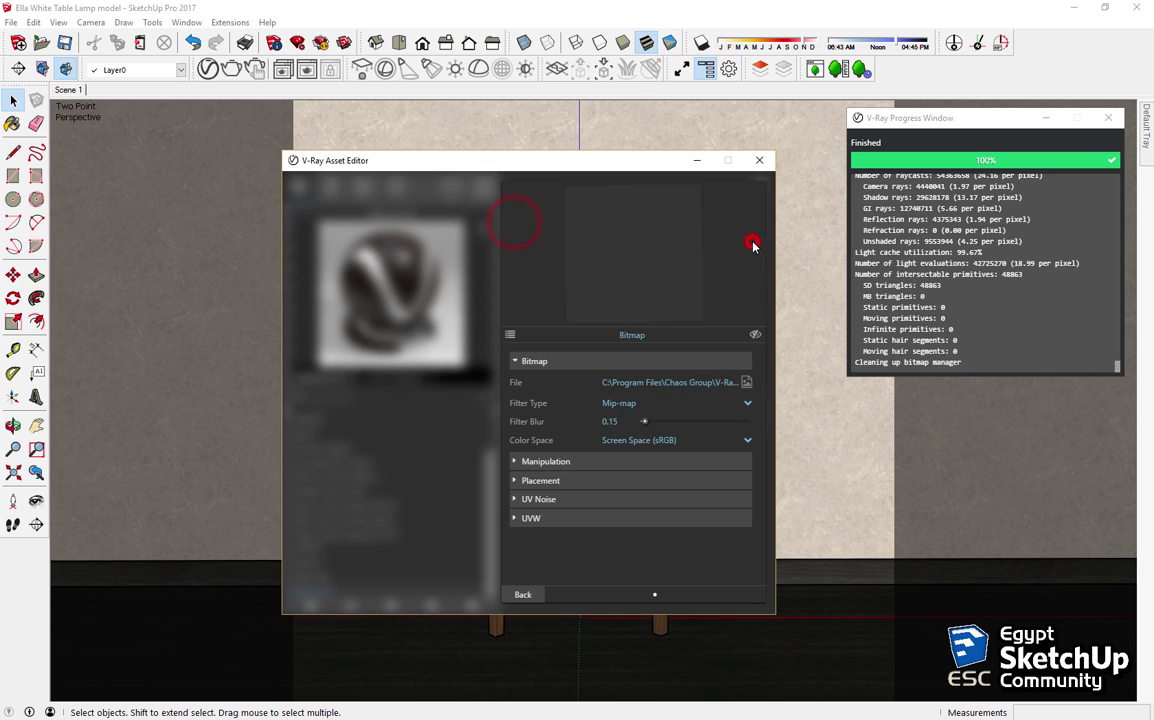
{"action": "left_click", "coordinate": [756, 334]}
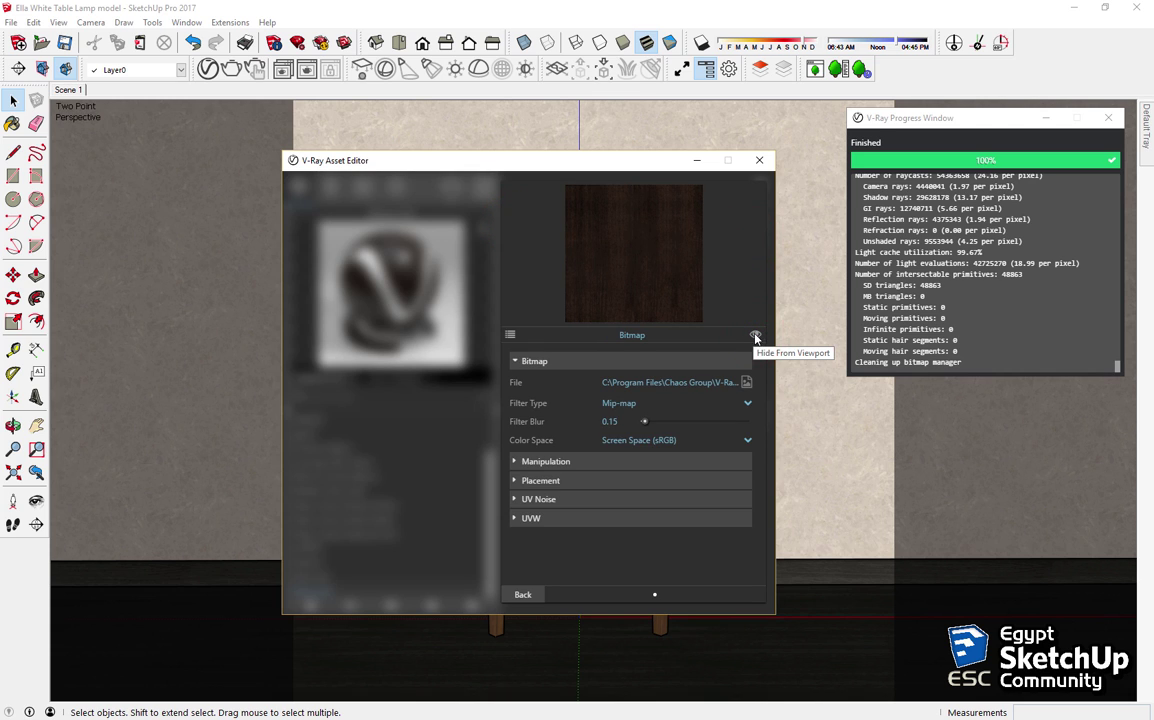
{"action": "left_click", "coordinate": [523, 595]}
{"action": "left_click", "coordinate": [493, 397]}
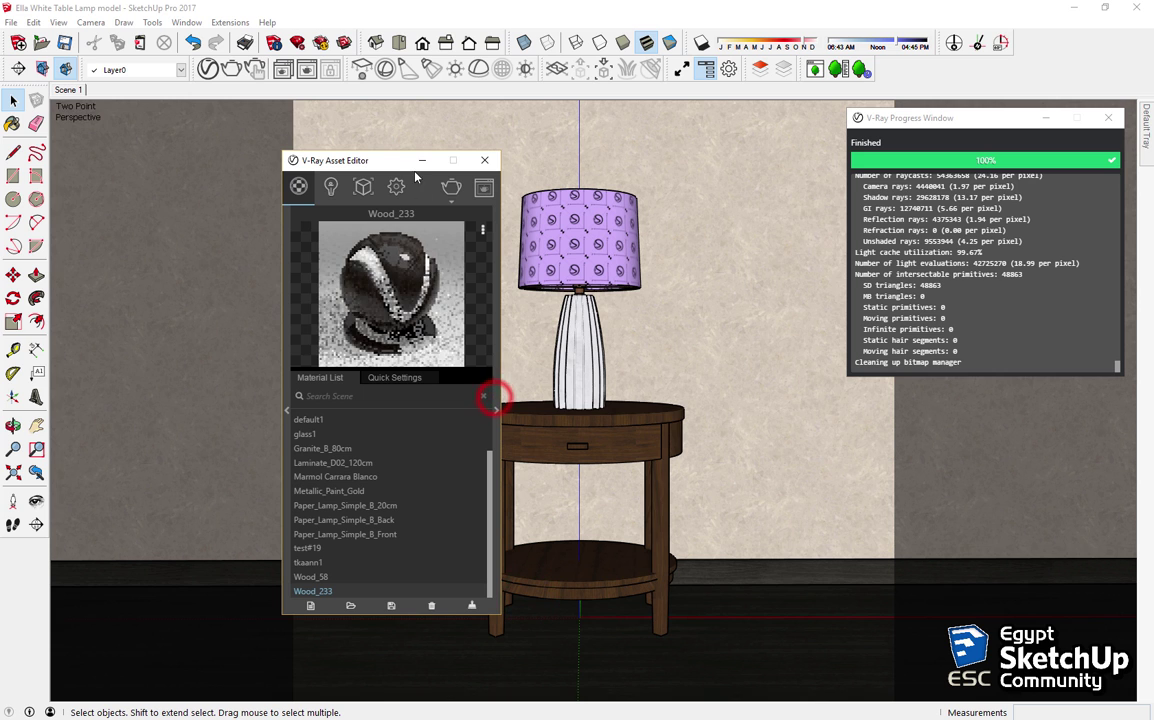
Step: Show the Fredo6 Tools toolbar and start ThruPaint with Wood_233
{"action": "mouse_move", "coordinate": [381, 163]}
{"action": "left_mouse_down"}
{"action": "mouse_move", "coordinate": [190, 157]}
{"action": "mouse_move", "coordinate": [263, 161]}
{"action": "left_mouse_up"}
{"action": "right_click", "coordinate": [22, 240]}
{"action": "left_click", "coordinate": [130, 589]}
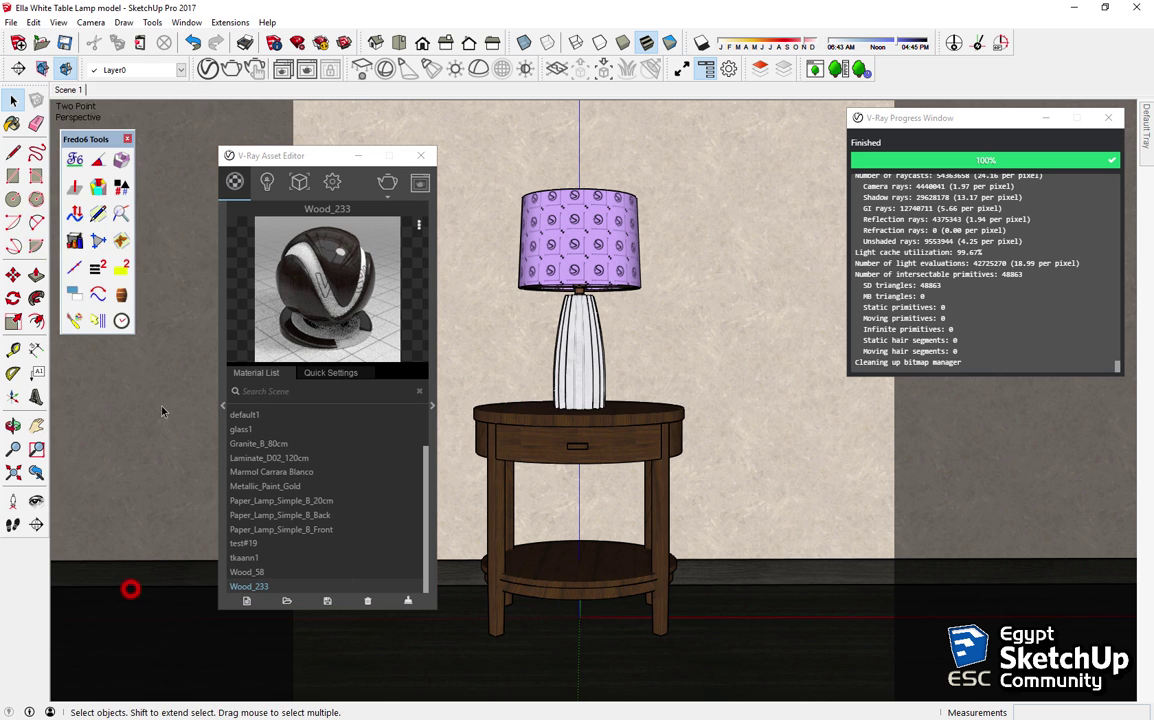
{"action": "left_click", "coordinate": [74, 320]}
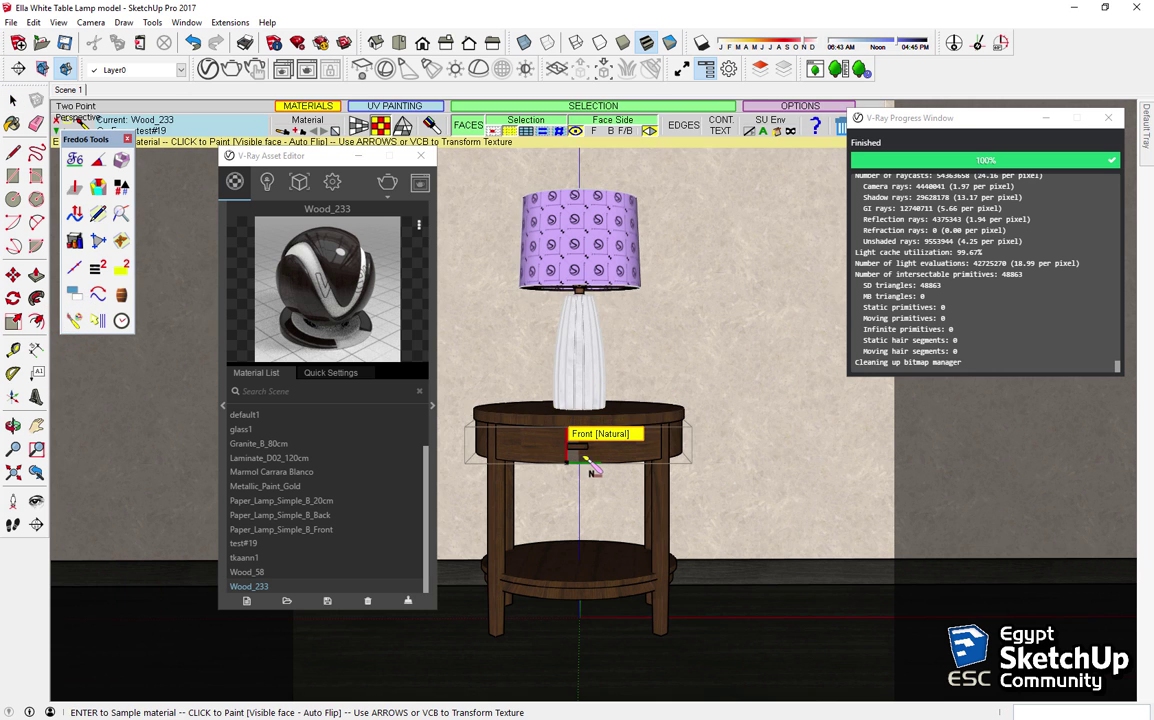
Step: Paint the drawer front and drawer pull with Wood_233
{"action": "scroll", "coordinate": [590, 468], "scroll_direction": "up", "scroll_amount": 2}
{"action": "middle_click_drag", "start_coordinate": [590, 468], "coordinate": [705, 345]}
{"action": "scroll", "coordinate": [705, 345], "scroll_direction": "up", "scroll_amount": 3}
{"action": "scroll", "coordinate": [607, 480], "scroll_direction": "up", "scroll_amount": 3}
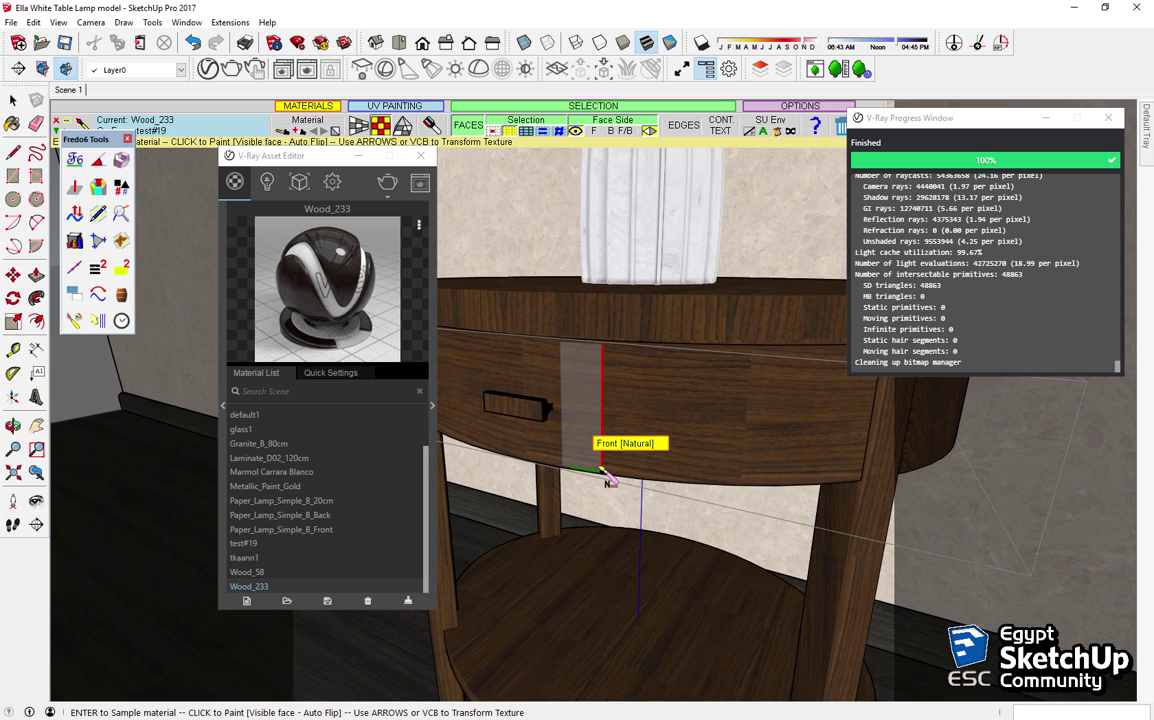
{"action": "left_click", "coordinate": [603, 470]}
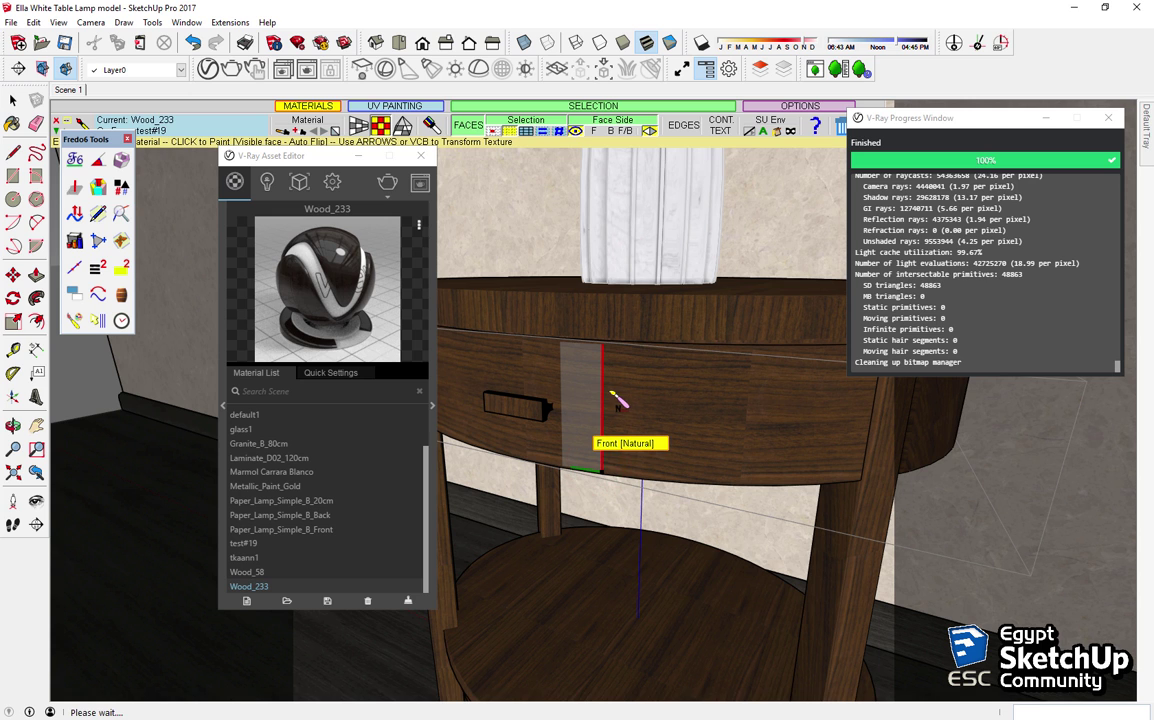
{"action": "scroll", "coordinate": [615, 405], "scroll_direction": "down", "scroll_amount": 2}
{"action": "middle_click_drag", "start_coordinate": [612, 415], "coordinate": [598, 350]}
{"action": "scroll", "coordinate": [598, 340], "scroll_direction": "up", "scroll_amount": 3}
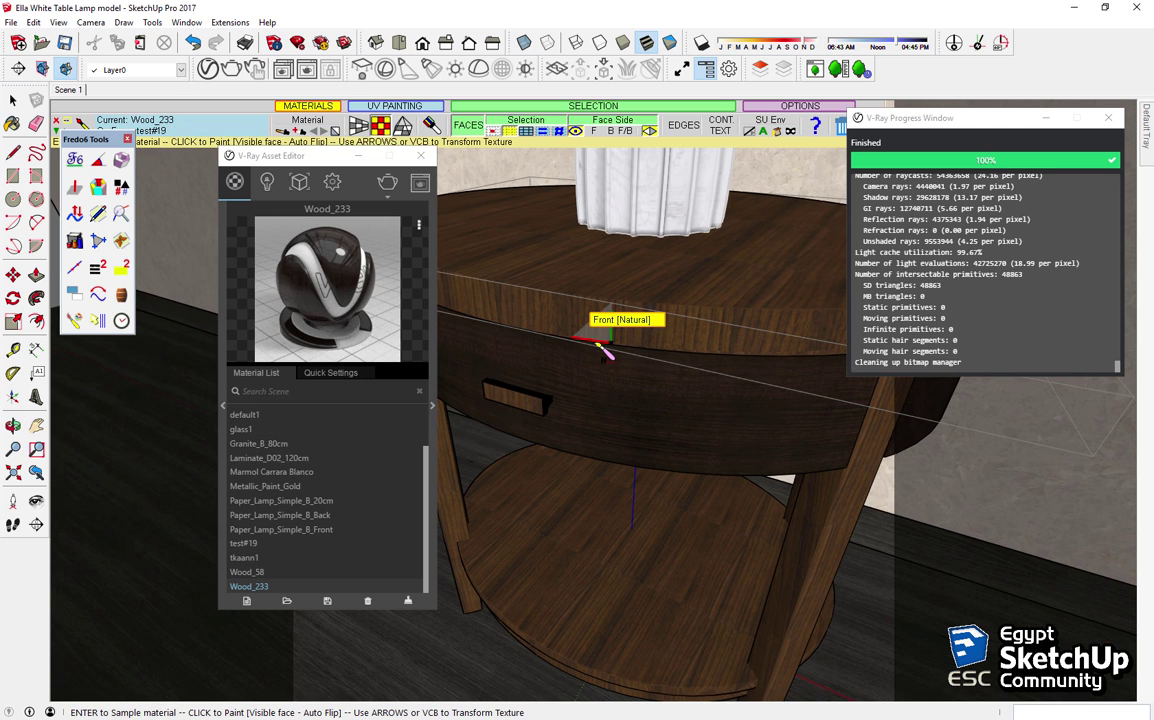
{"action": "left_click", "coordinate": [588, 343]}
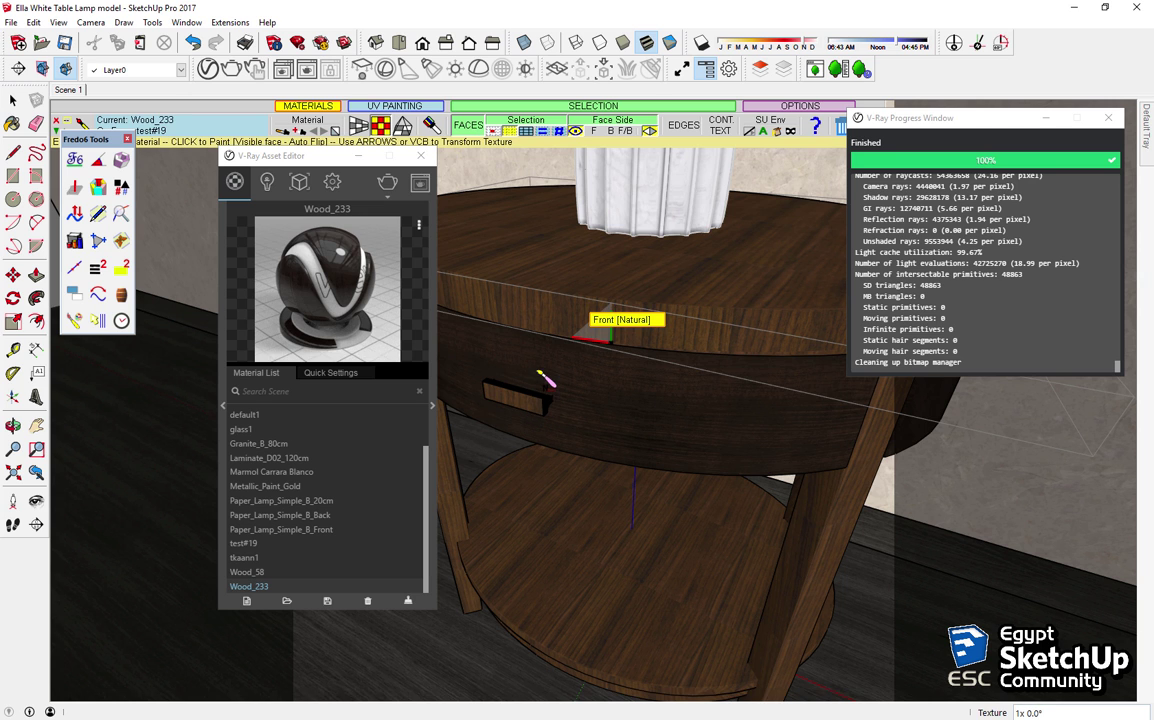
{"action": "scroll", "coordinate": [548, 415], "scroll_direction": "up", "scroll_amount": 4}
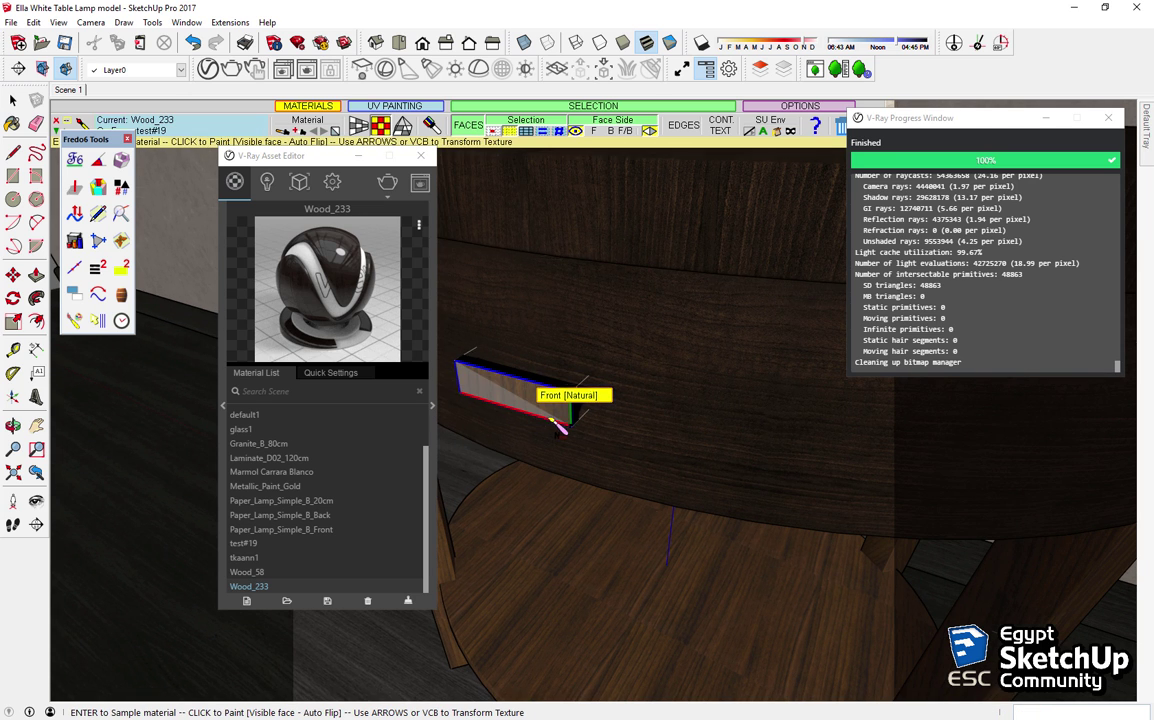
{"action": "left_click", "coordinate": [467, 396]}
Step: Paint the tabletop edge, lower shelf edge and a table leg with Wood_233
{"action": "scroll", "coordinate": [487, 397], "scroll_direction": "down", "scroll_amount": 3}
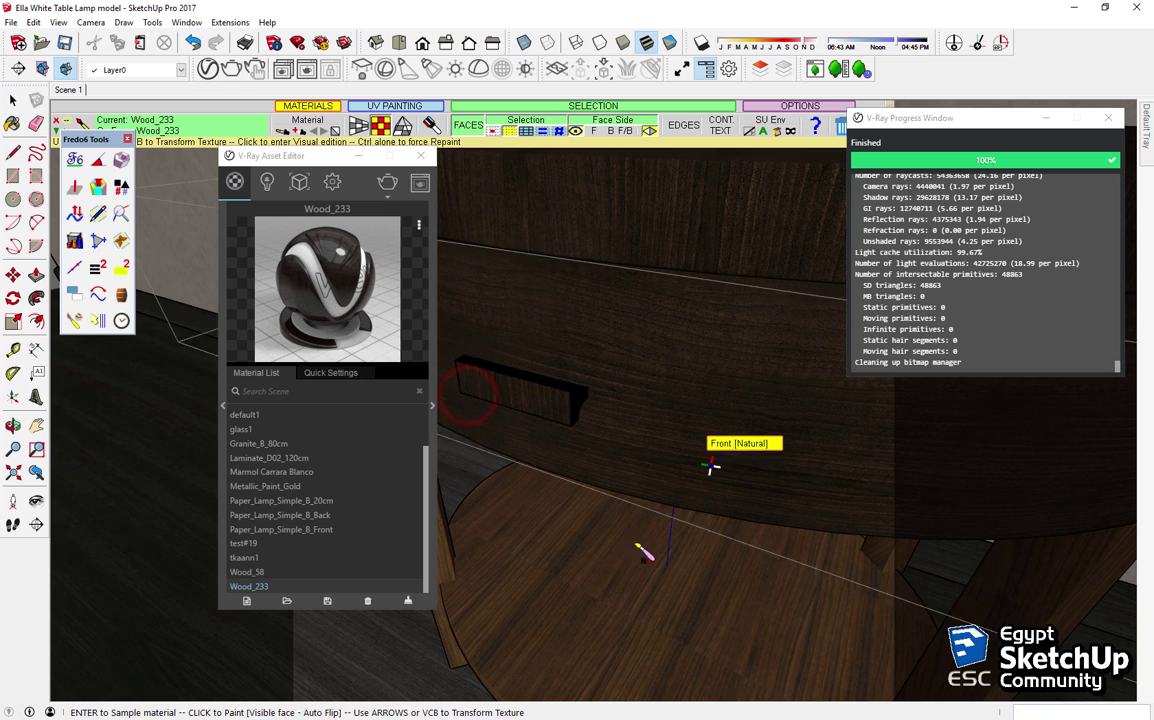
{"action": "scroll", "coordinate": [641, 549], "scroll_direction": "down", "scroll_amount": 3}
{"action": "scroll", "coordinate": [674, 394], "scroll_direction": "up", "scroll_amount": 3}
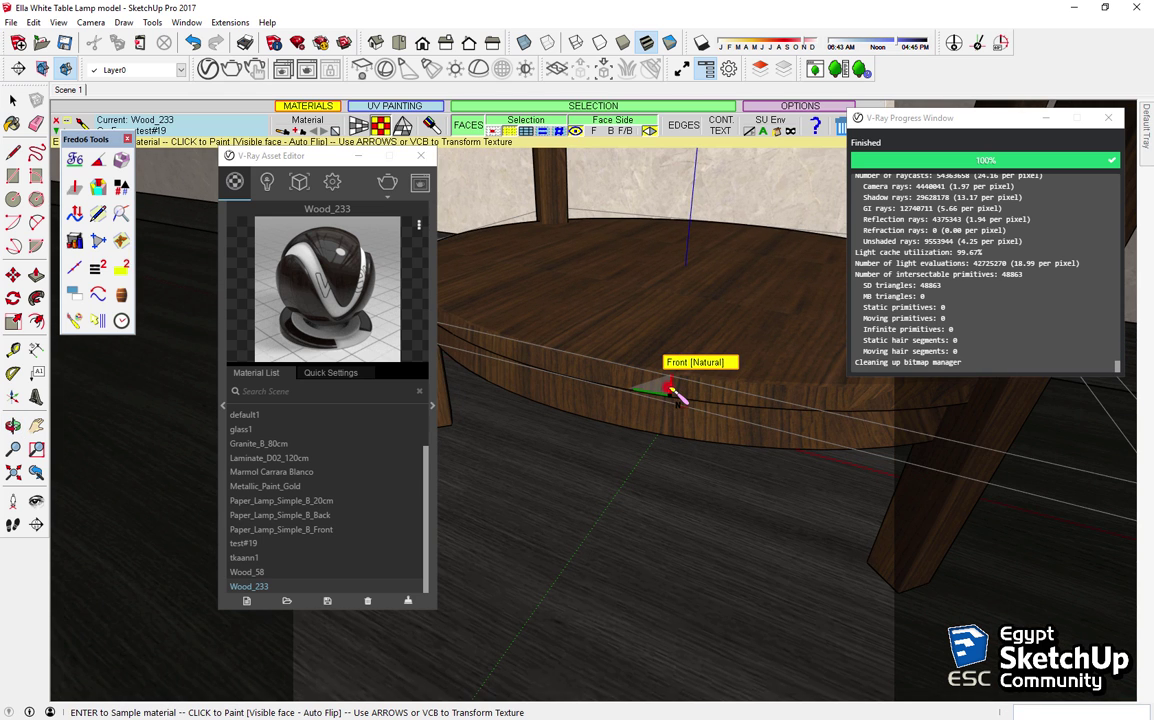
{"action": "left_click", "coordinate": [670, 389]}
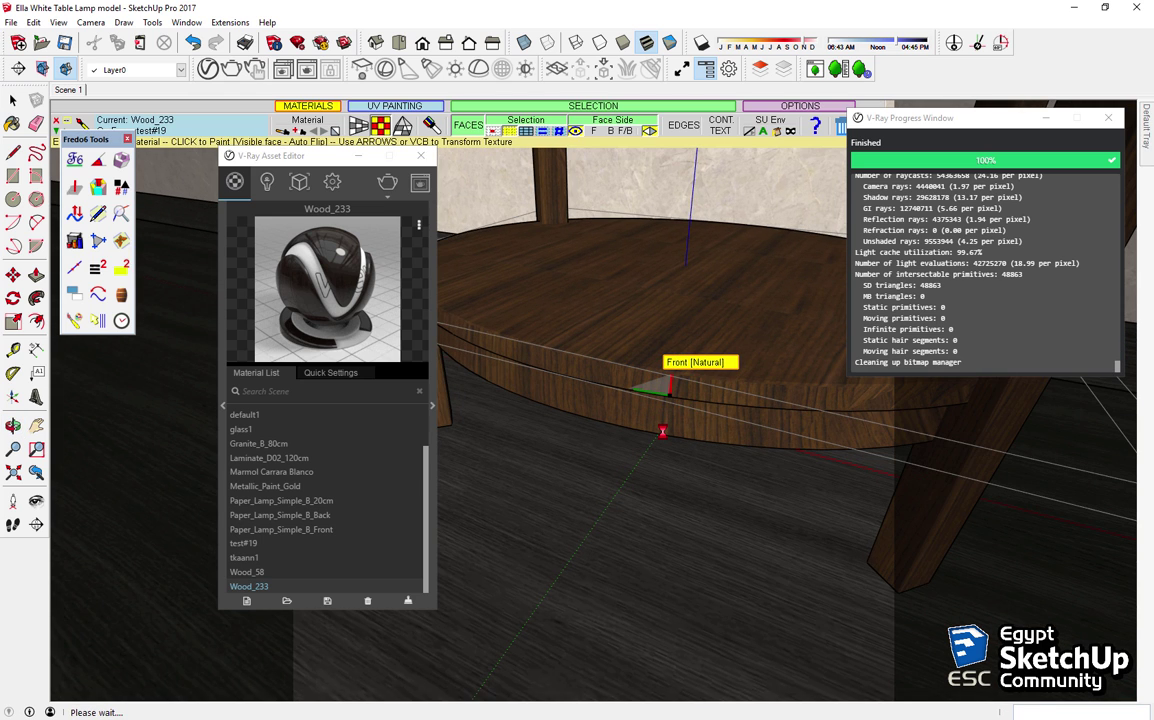
{"action": "left_click", "coordinate": [660, 430]}
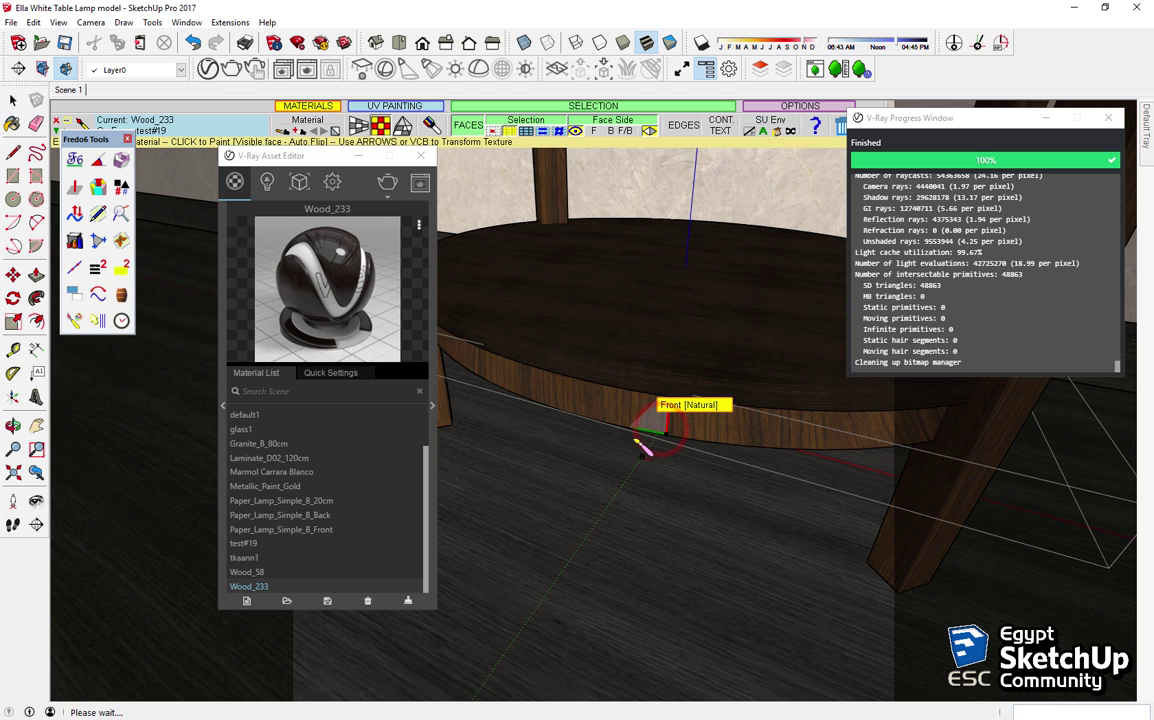
{"action": "mouse_move", "coordinate": [592, 403]}
{"action": "middle_mouse_down"}
{"action": "mouse_move", "coordinate": [824, 463]}
{"action": "mouse_move", "coordinate": [631, 527]}
{"action": "middle_mouse_up"}
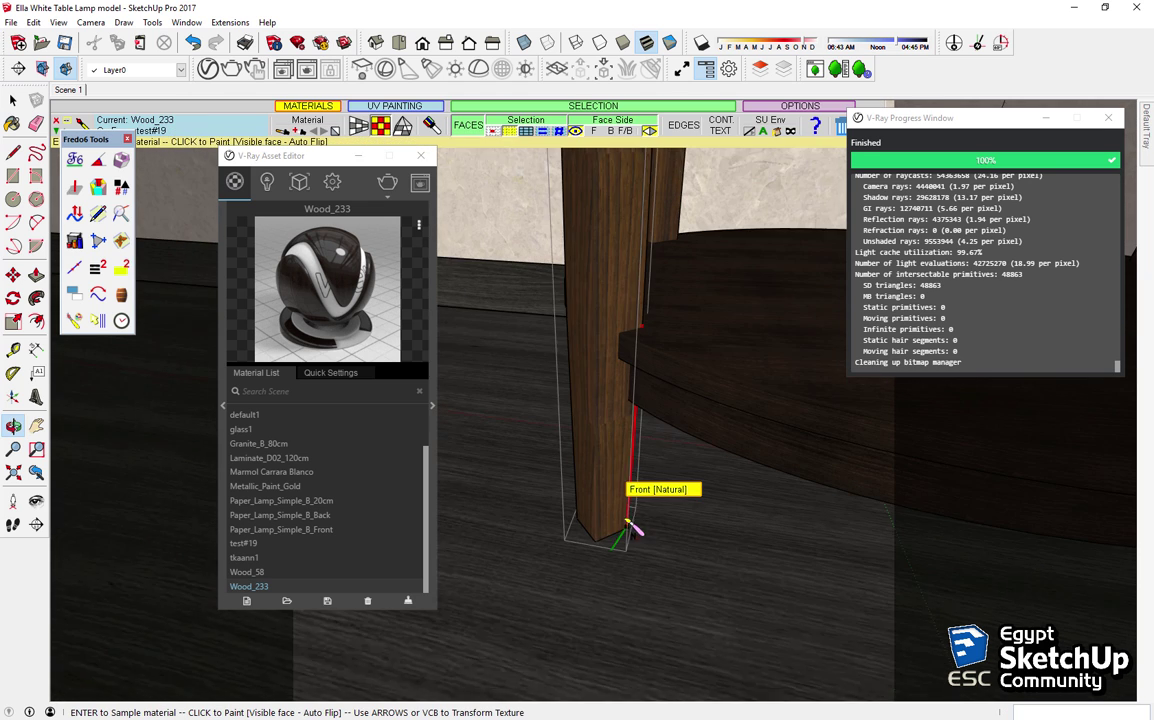
{"action": "left_click", "coordinate": [608, 537]}
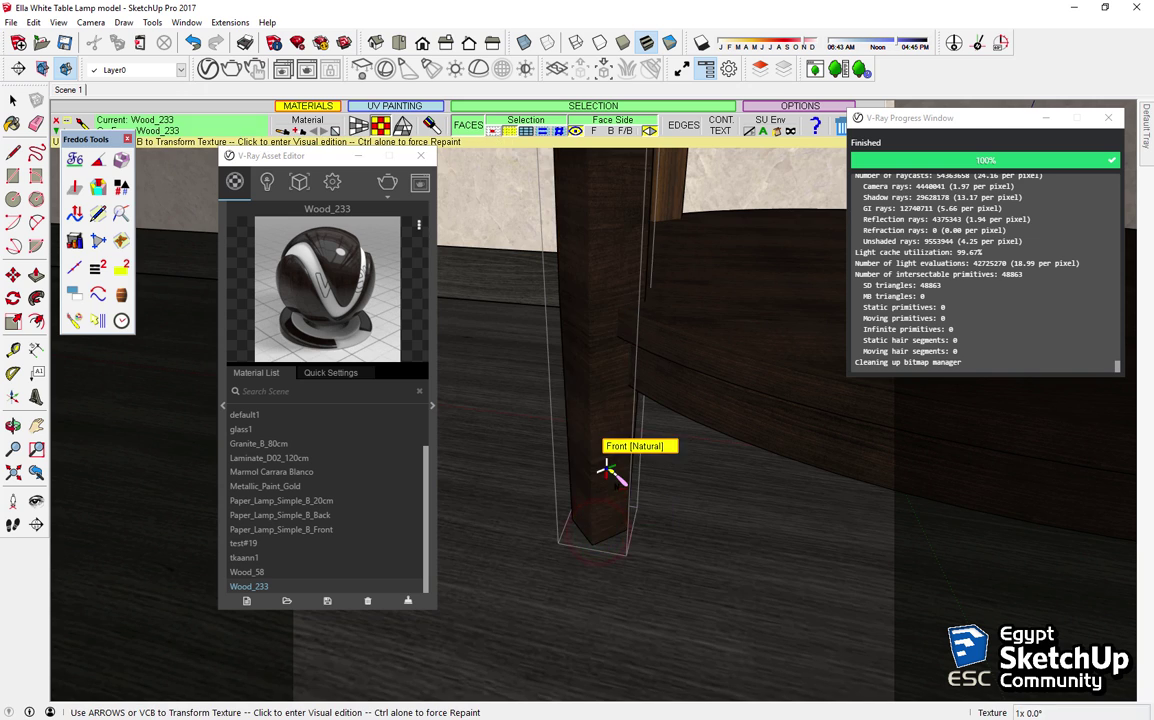
{"action": "scroll", "coordinate": [640, 480], "scroll_direction": "down", "scroll_amount": 3}
{"action": "scroll", "coordinate": [678, 497], "scroll_direction": "up", "scroll_amount": 3}
{"action": "mouse_move", "coordinate": [605, 477]}
{"action": "middle_mouse_down"}
{"action": "mouse_move", "coordinate": [731, 502]}
{"action": "mouse_move", "coordinate": [651, 452]}
{"action": "middle_mouse_up"}
Step: Rotate the leg's Wood_233 texture by +90° in Visual edition and repaint the leg
{"action": "left_click", "coordinate": [628, 437]}
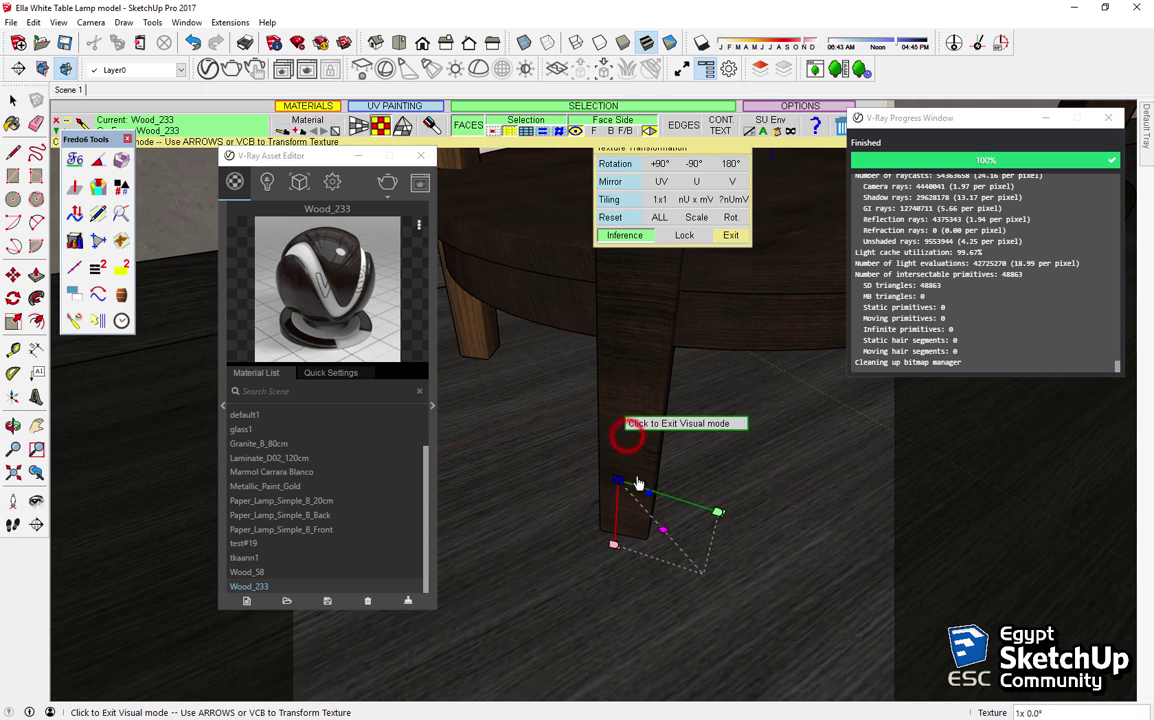
{"action": "left_click", "coordinate": [662, 164]}
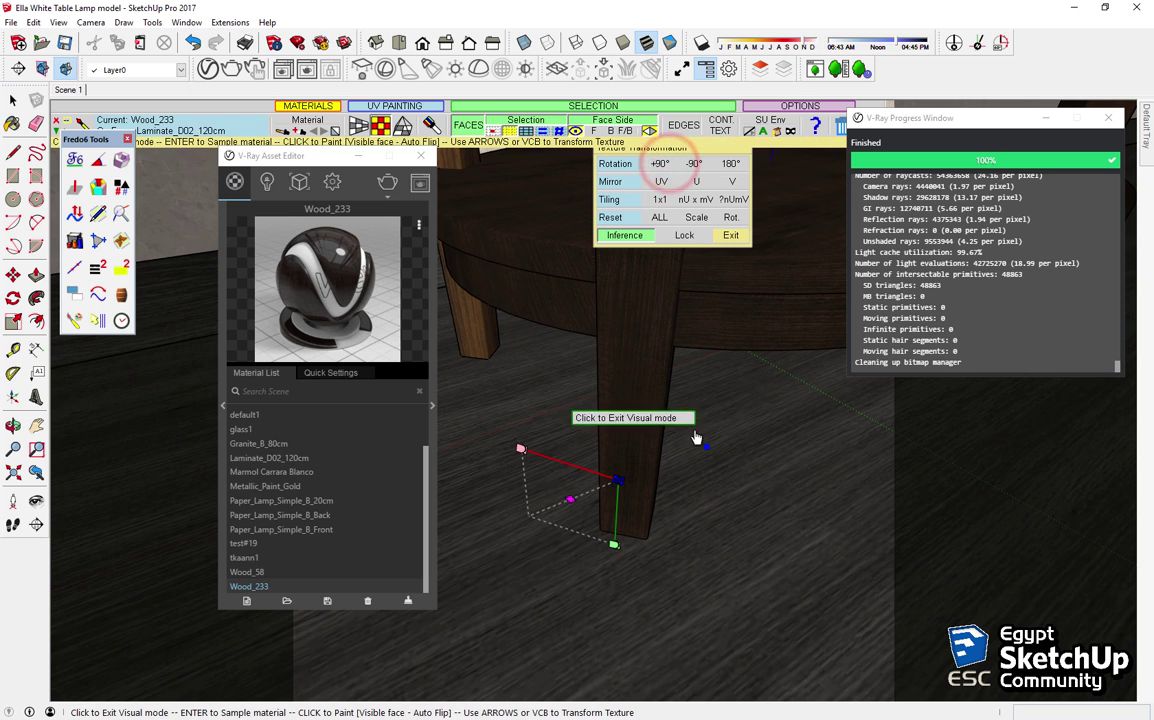
{"action": "left_click", "coordinate": [495, 383]}
{"action": "left_click", "coordinate": [503, 387]}
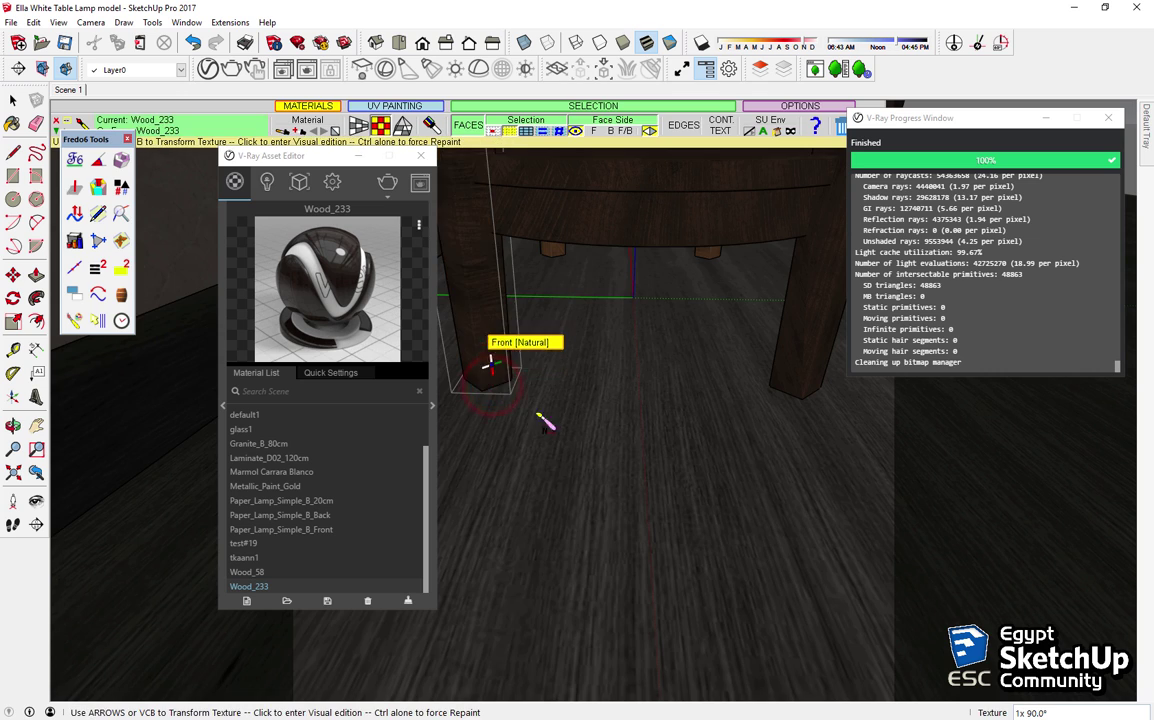
Step: Adjust and repaint the remaining legs with the rotated wood texture, then exit ThruPaint
{"action": "middle_click_drag", "start_coordinate": [541, 412], "coordinate": [578, 440]}
{"action": "left_click", "coordinate": [575, 442]}
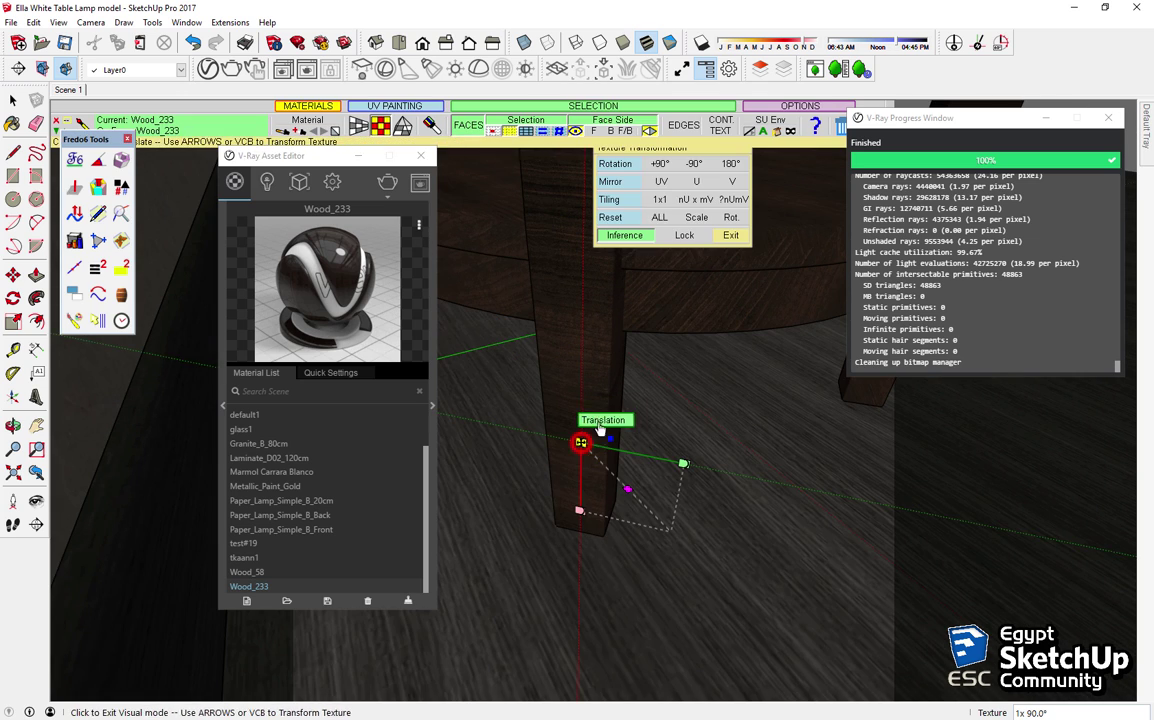
{"action": "mouse_move", "coordinate": [659, 201]}
{"action": "middle_mouse_down"}
{"action": "mouse_move", "coordinate": [665, 453]}
{"action": "mouse_move", "coordinate": [631, 458]}
{"action": "mouse_move", "coordinate": [633, 431]}
{"action": "mouse_move", "coordinate": [489, 470]}
{"action": "mouse_move", "coordinate": [690, 507]}
{"action": "mouse_move", "coordinate": [622, 460]}
{"action": "middle_mouse_up"}
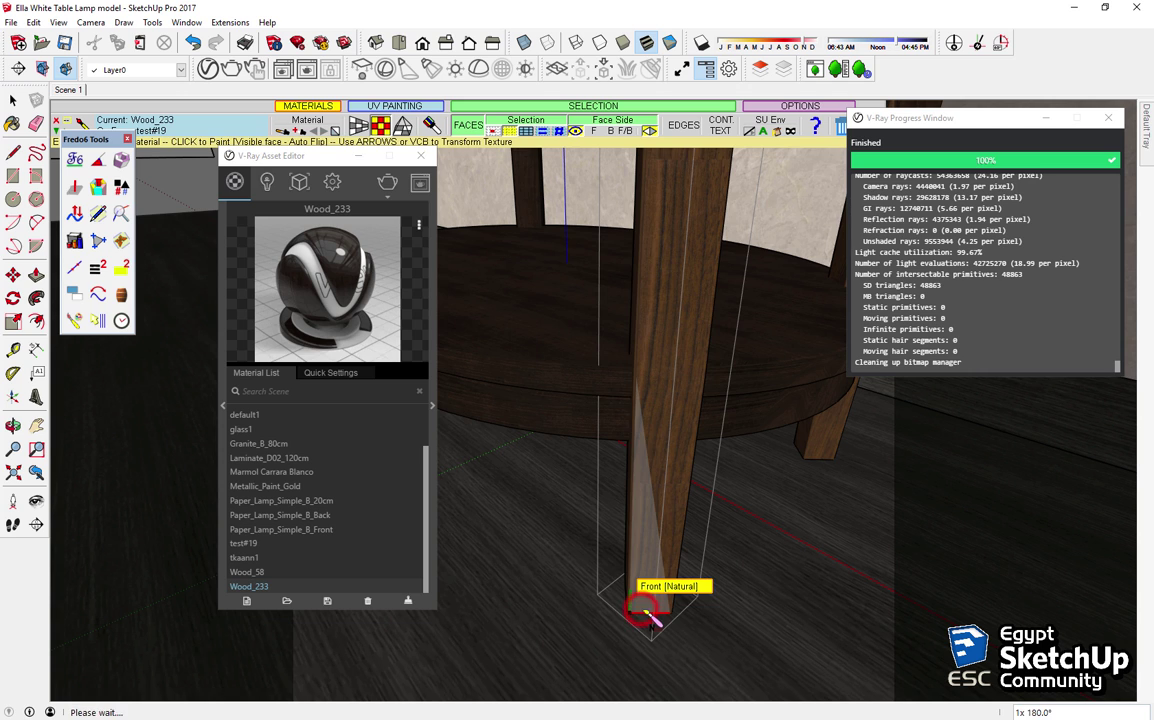
{"action": "left_click", "coordinate": [645, 602]}
{"action": "mouse_move", "coordinate": [717, 583]}
{"action": "middle_mouse_down"}
{"action": "mouse_move", "coordinate": [644, 610]}
{"action": "mouse_move", "coordinate": [734, 541]}
{"action": "mouse_move", "coordinate": [724, 582]}
{"action": "mouse_move", "coordinate": [618, 574]}
{"action": "middle_mouse_up"}
{"action": "left_click", "coordinate": [618, 585]}
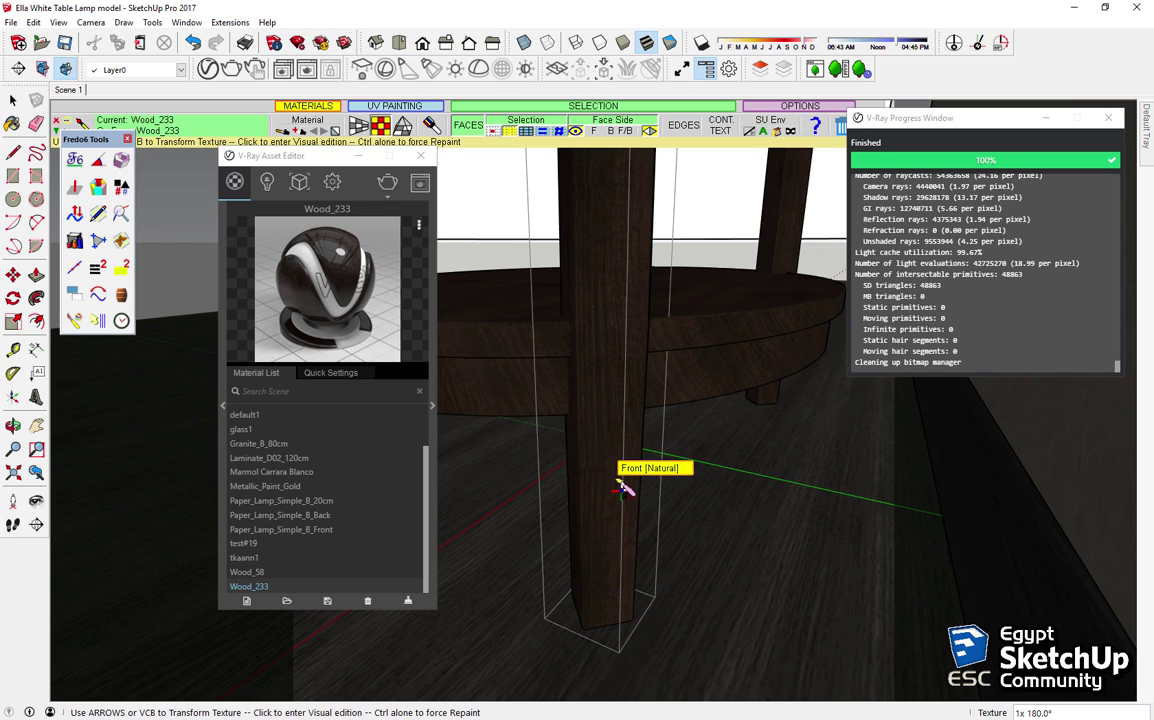
{"action": "key", "text": "space"}
{"action": "mouse_move", "coordinate": [626, 489]}
{"action": "middle_mouse_down"}
{"action": "mouse_move", "coordinate": [643, 557]}
{"action": "mouse_move", "coordinate": [690, 595]}
{"action": "middle_mouse_up"}
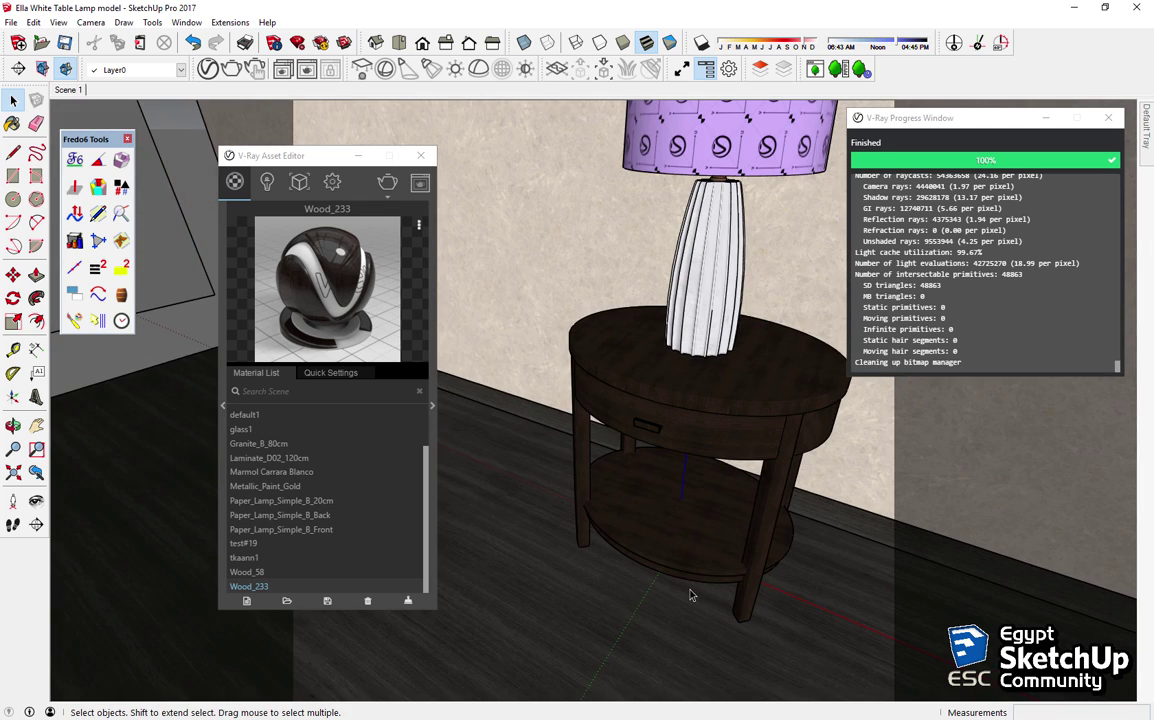
Step: Return to the Scene 1 view, start a new render, and move the Asset Editor left
{"action": "left_click", "coordinate": [67, 89]}
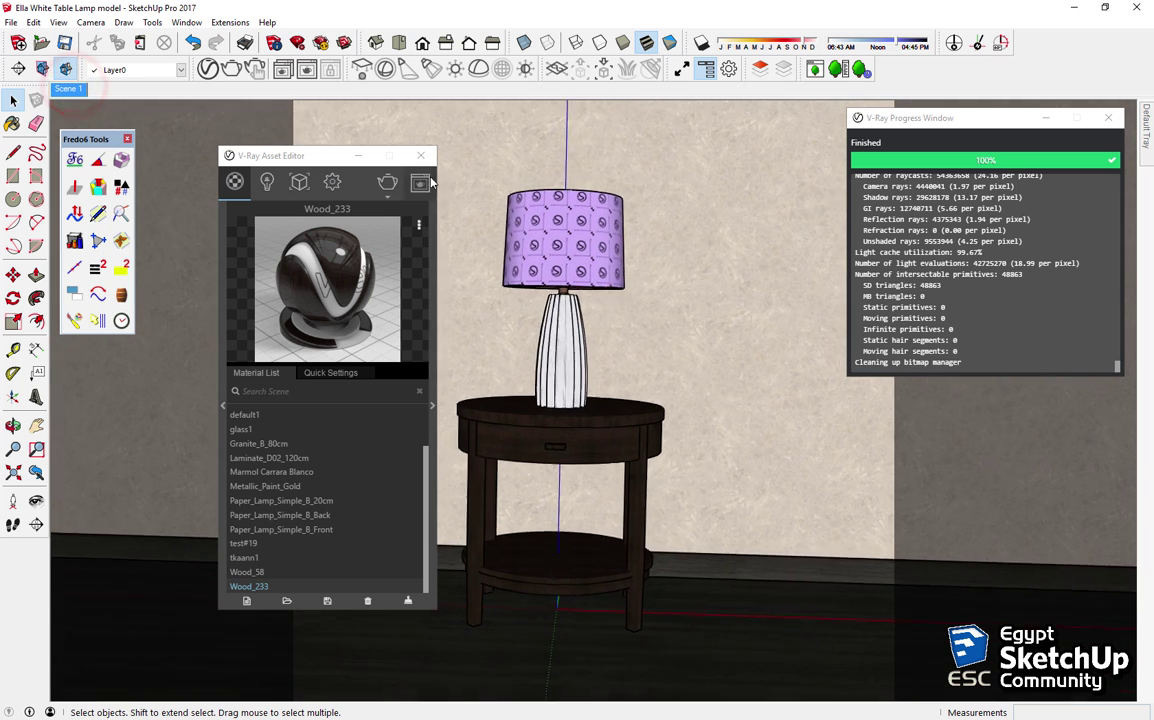
{"action": "left_click", "coordinate": [382, 184]}
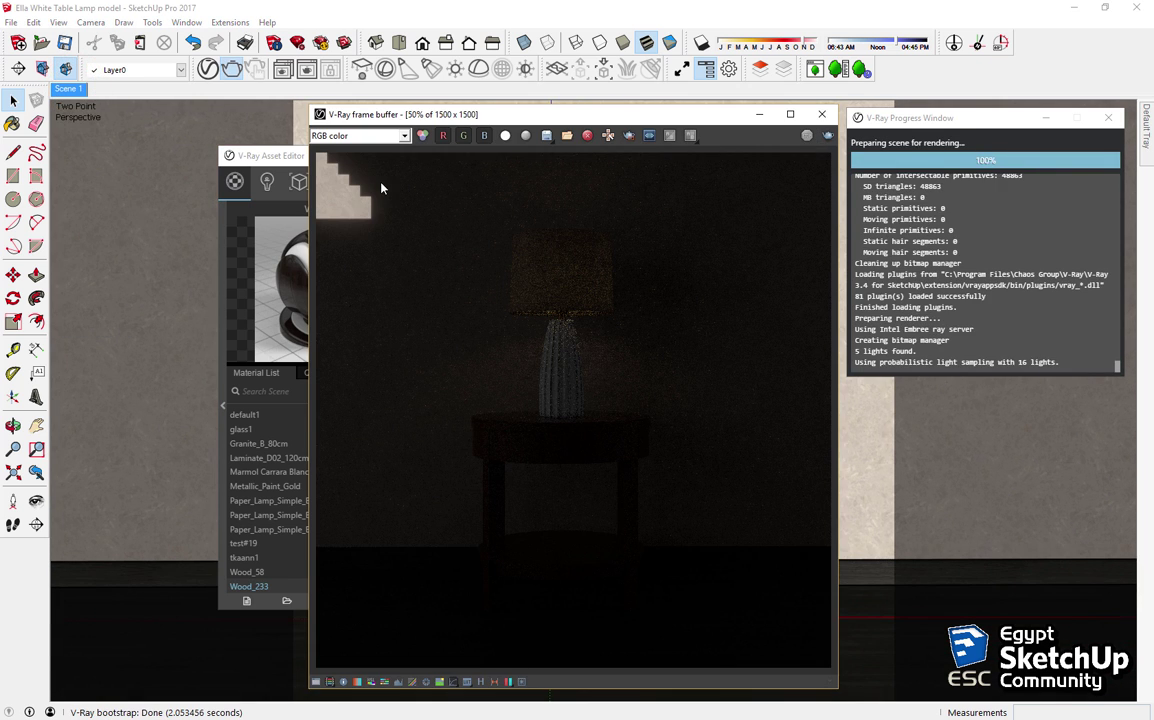
{"action": "left_click", "coordinate": [146, 176]}
{"action": "left_click", "coordinate": [125, 134]}
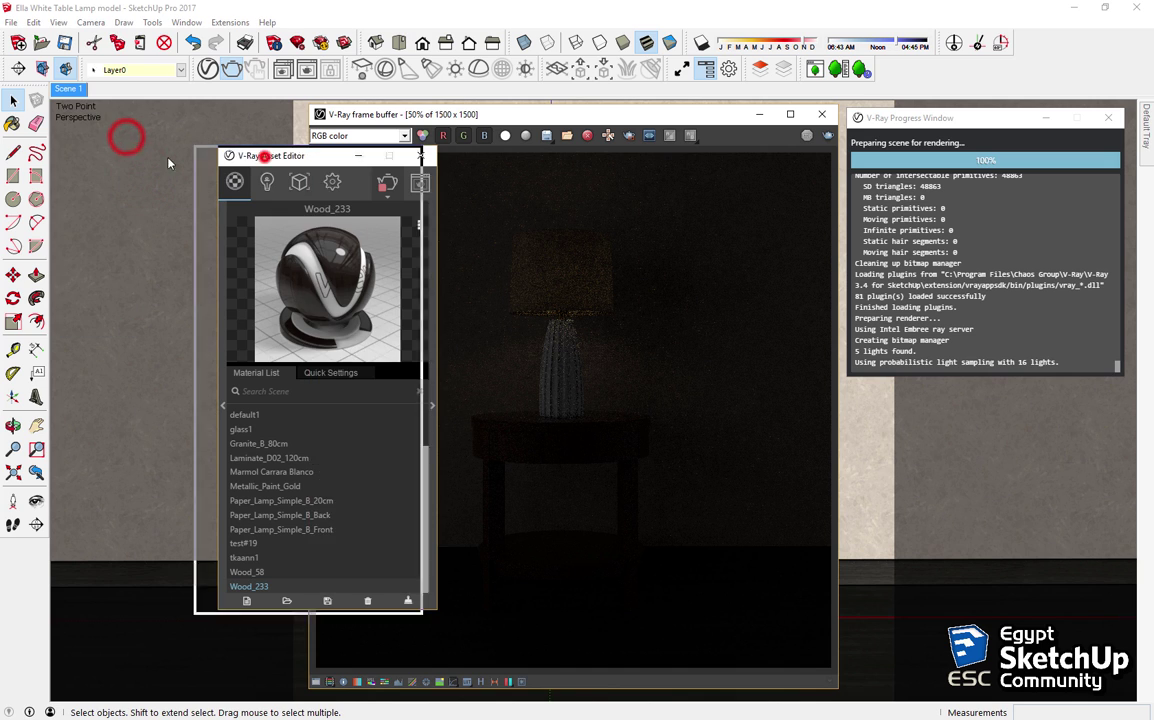
{"action": "left_click_drag", "start_coordinate": [127, 148], "coordinate": [131, 150]}
{"action": "left_click", "coordinate": [589, 296]}
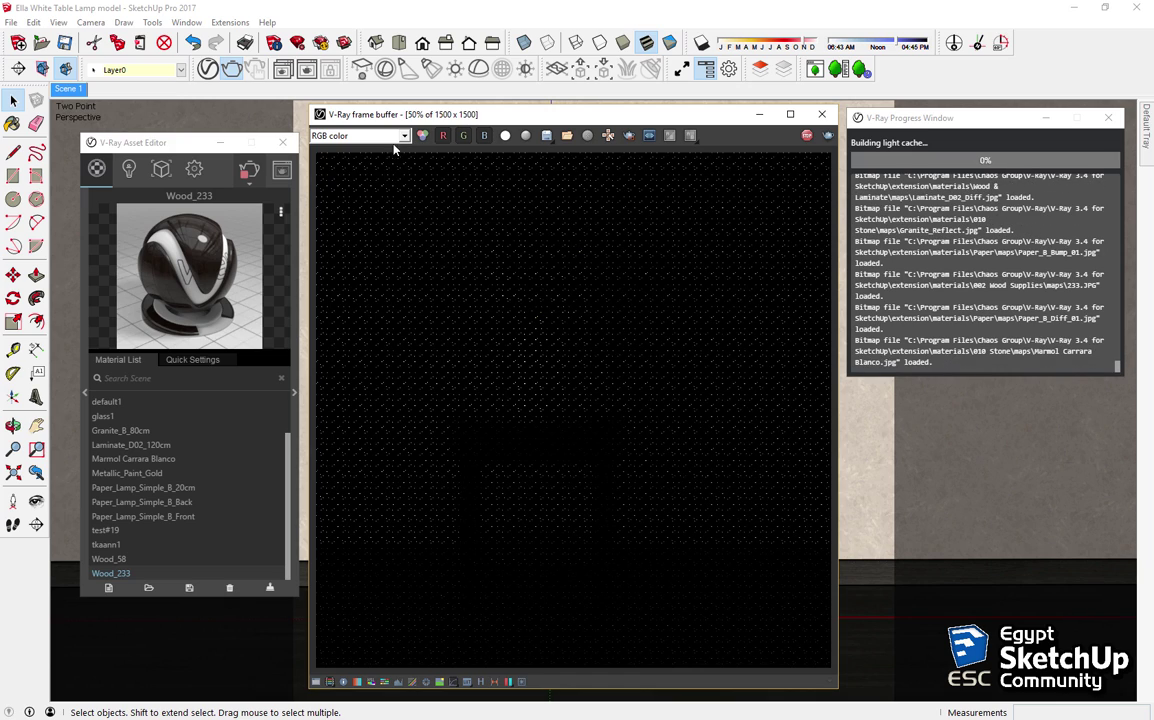
Step: Check the RGB color channel list, then close the V-Ray frame buffer
{"action": "left_click", "coordinate": [388, 135]}
{"action": "left_click", "coordinate": [525, 295]}
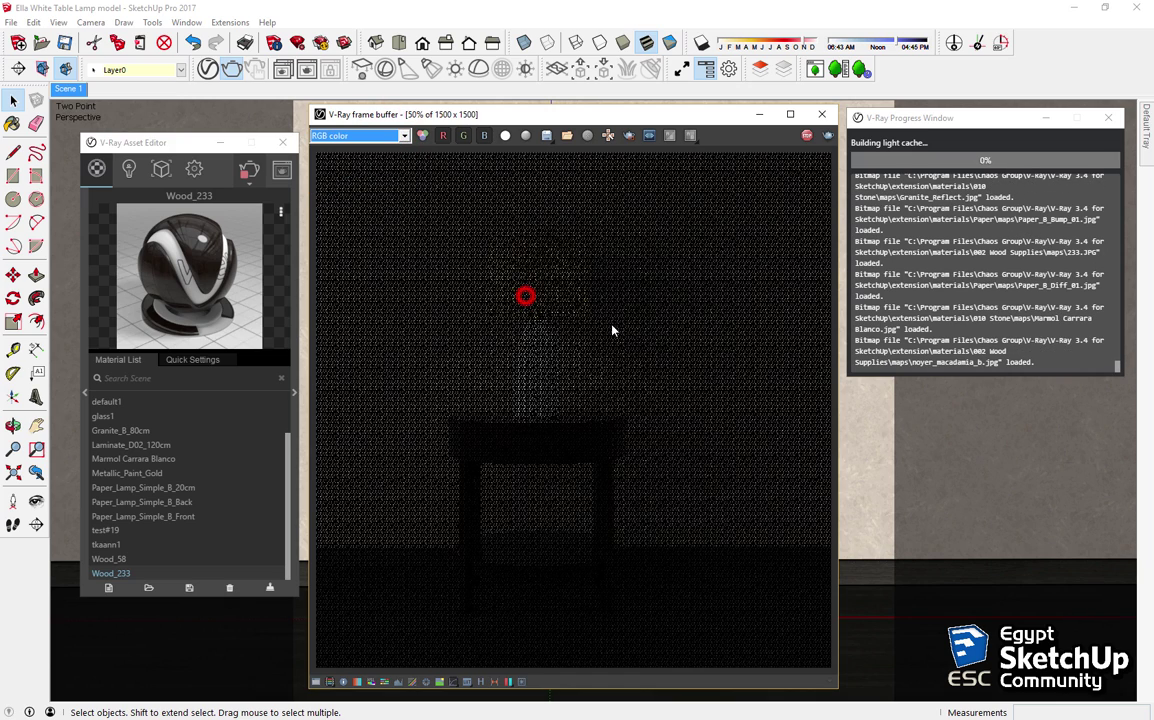
{"action": "scroll", "coordinate": [518, 410], "scroll_direction": "down", "scroll_amount": 1}
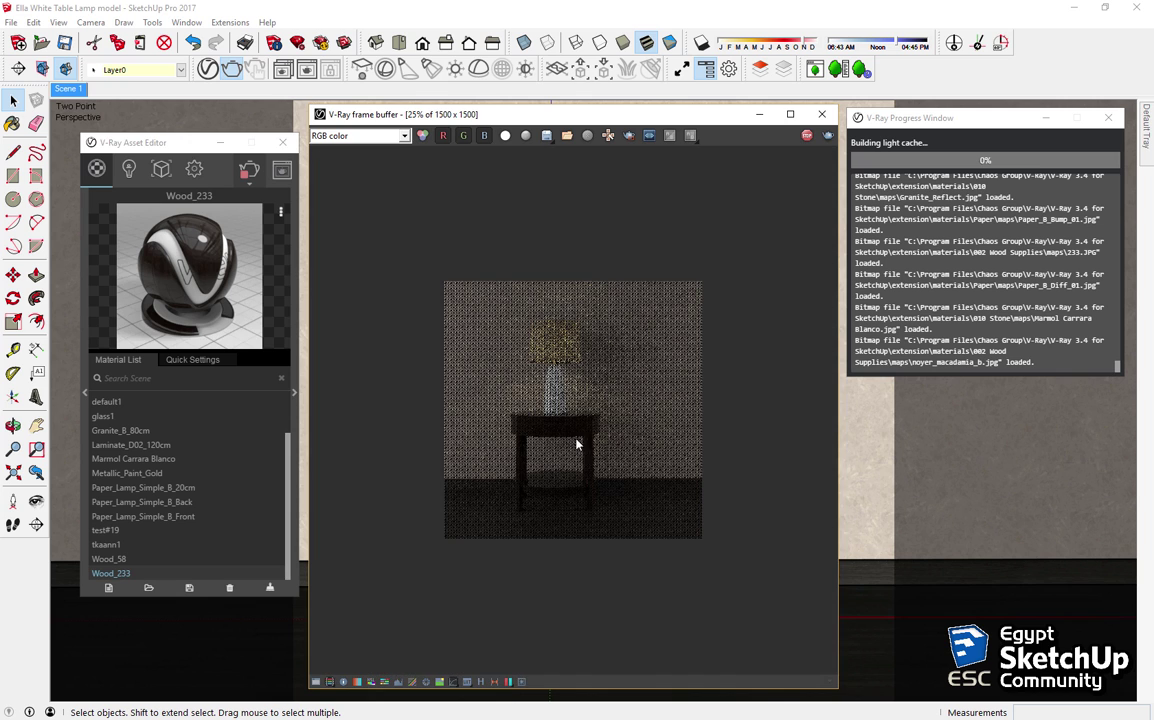
{"action": "left_click", "coordinate": [822, 114]}
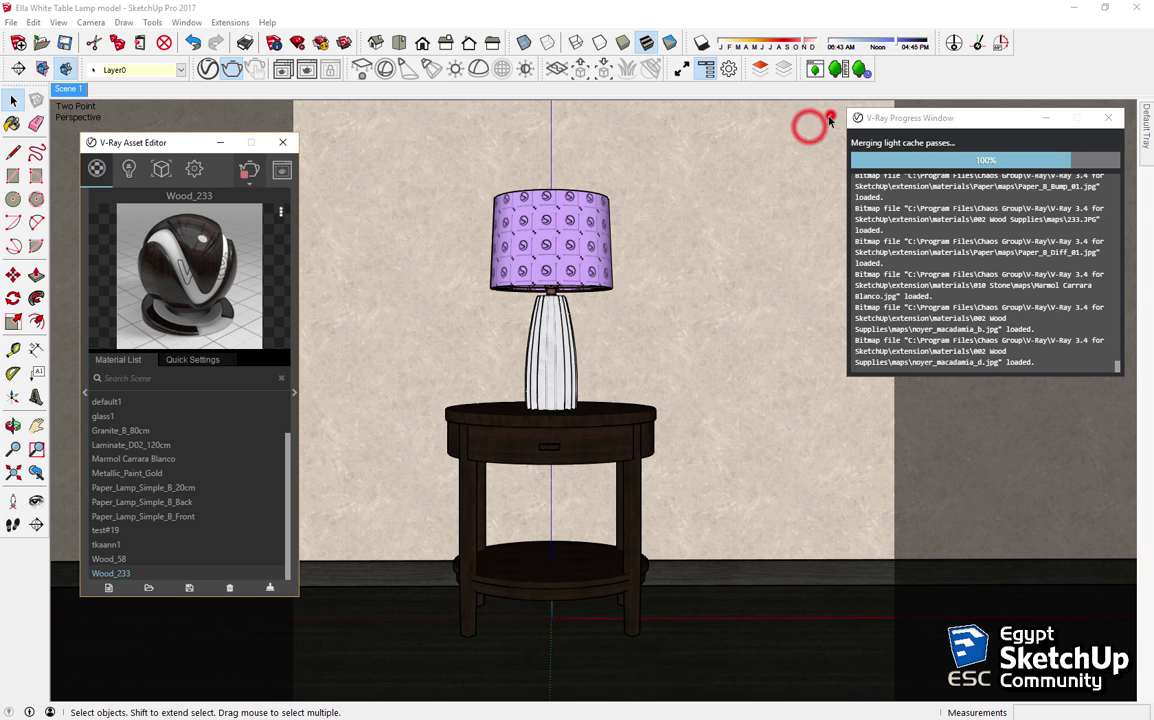
Step: Close the Asset Editor and progress window, and pan the lamp scene slightly right
{"action": "left_click", "coordinate": [283, 145]}
{"action": "left_click", "coordinate": [1108, 118]}
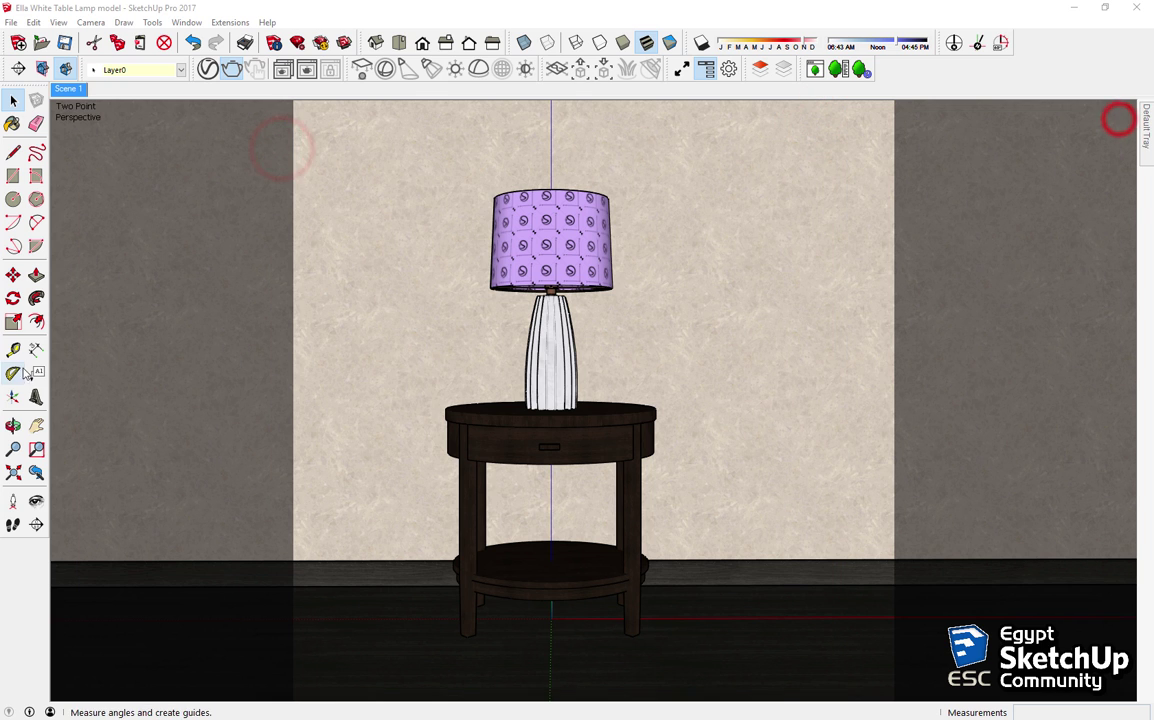
{"action": "left_click", "coordinate": [36, 427]}
{"action": "left_click_drag", "start_coordinate": [528, 424], "coordinate": [547, 421]}
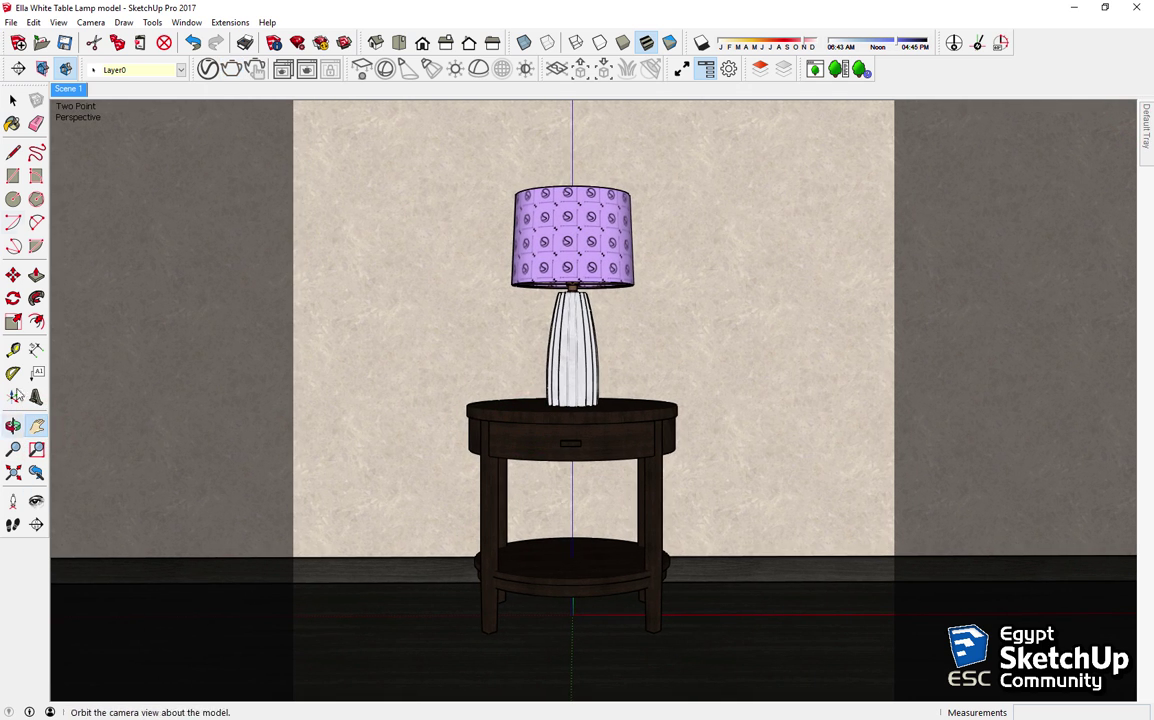
{"action": "left_click", "coordinate": [13, 100]}
Step: Render from the Scene 1 tab menu and reopen the V-Ray Asset Editor
{"action": "right_click", "coordinate": [70, 89]}
{"action": "left_click", "coordinate": [140, 147]}
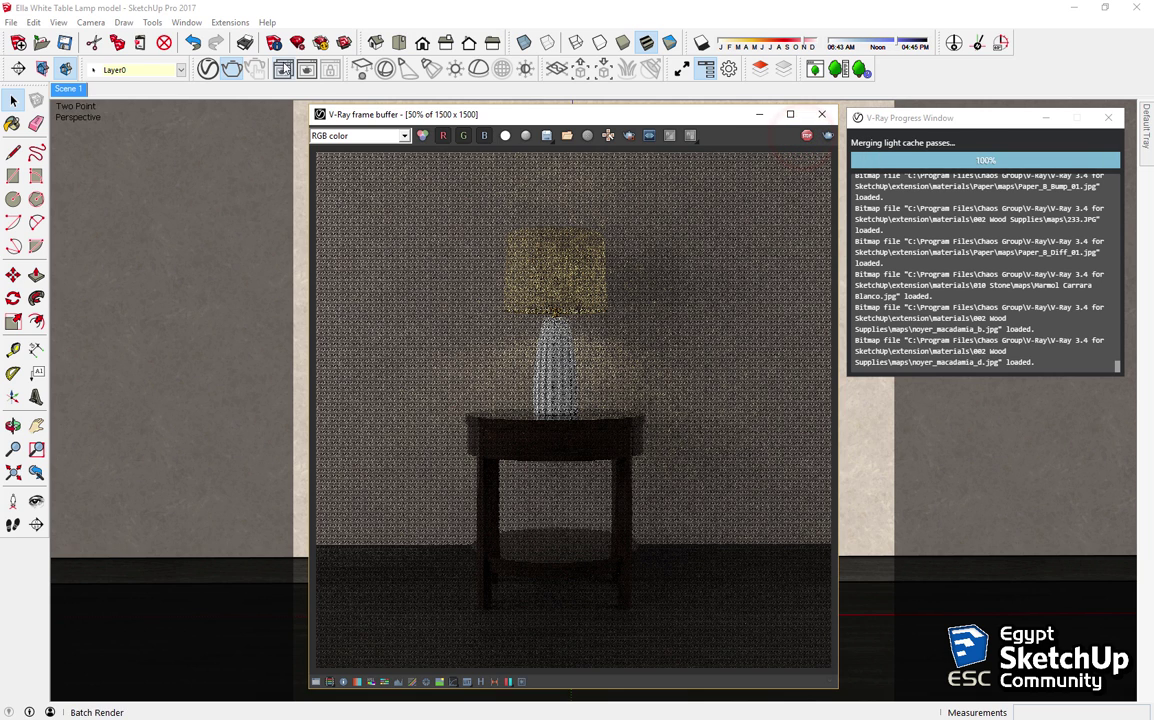
{"action": "left_click", "coordinate": [209, 70]}
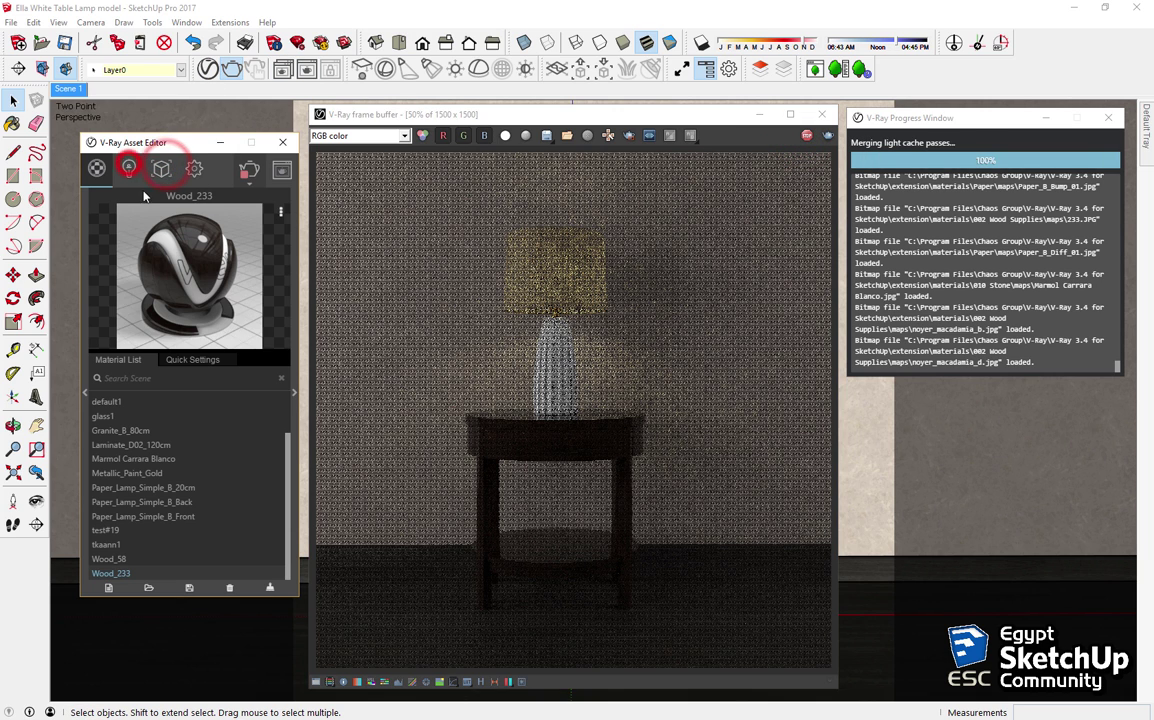
Step: Select the V-Ray Mesh Light (intensity 3000) under Lights, then close the editor and re-render
{"action": "left_click", "coordinate": [128, 169]}
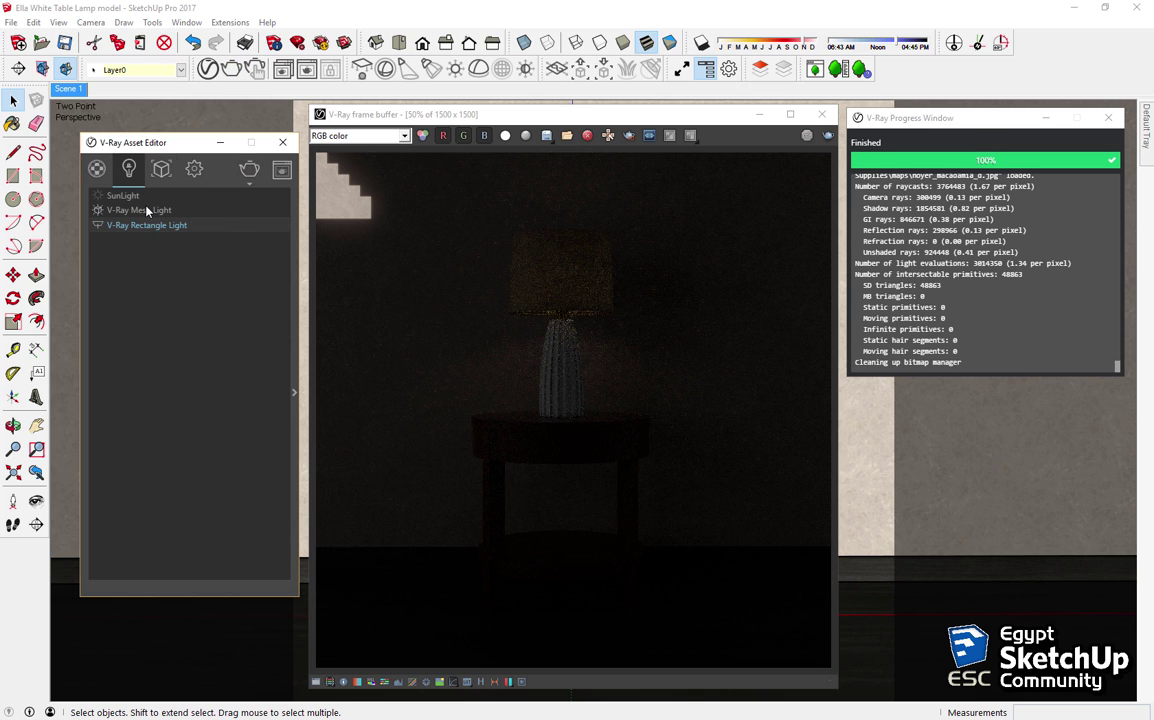
{"action": "left_click", "coordinate": [145, 208]}
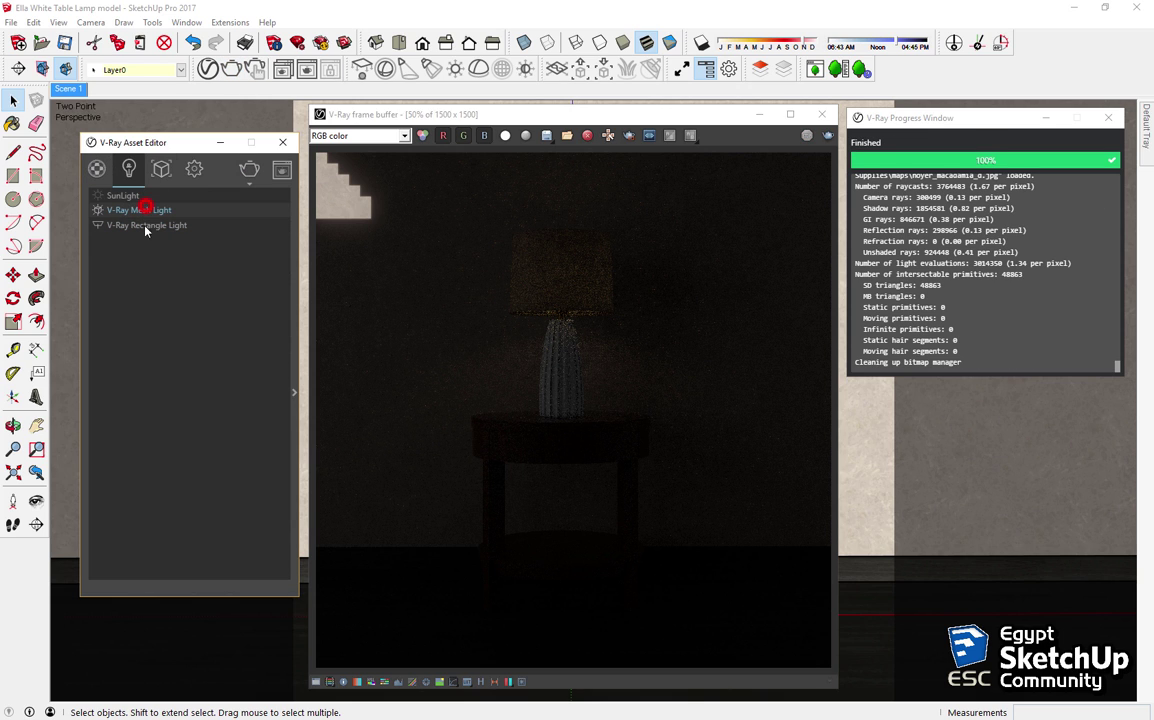
{"action": "left_click", "coordinate": [293, 392]}
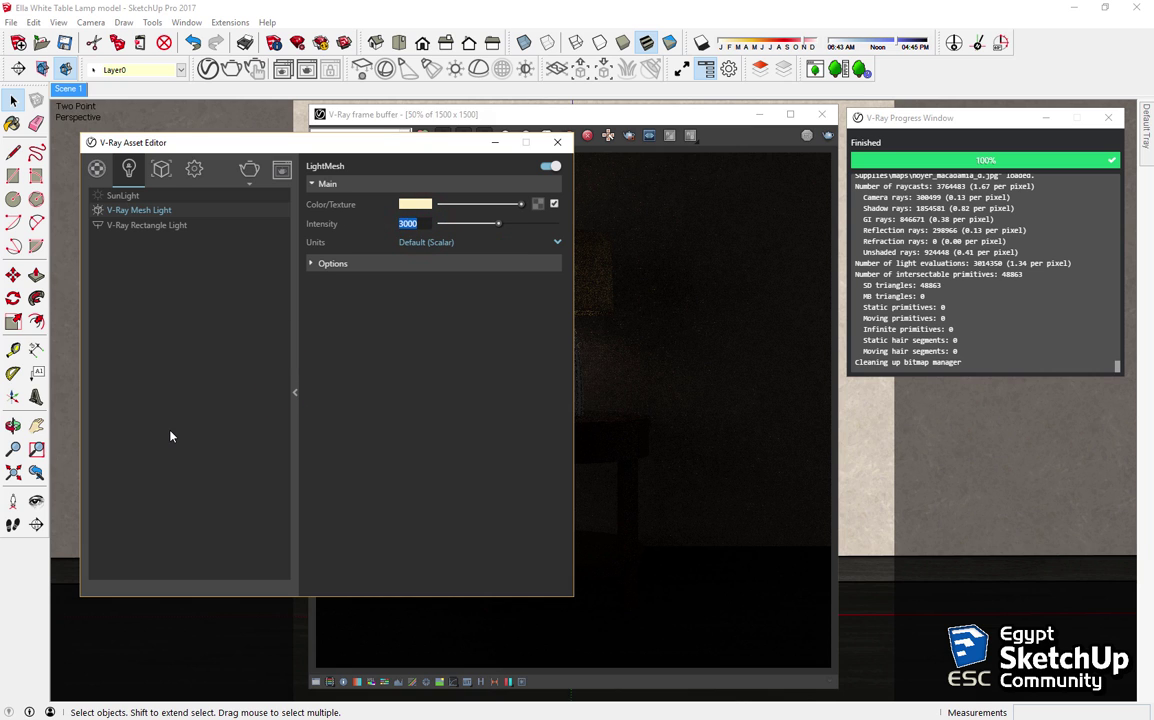
{"action": "left_click", "coordinate": [557, 142]}
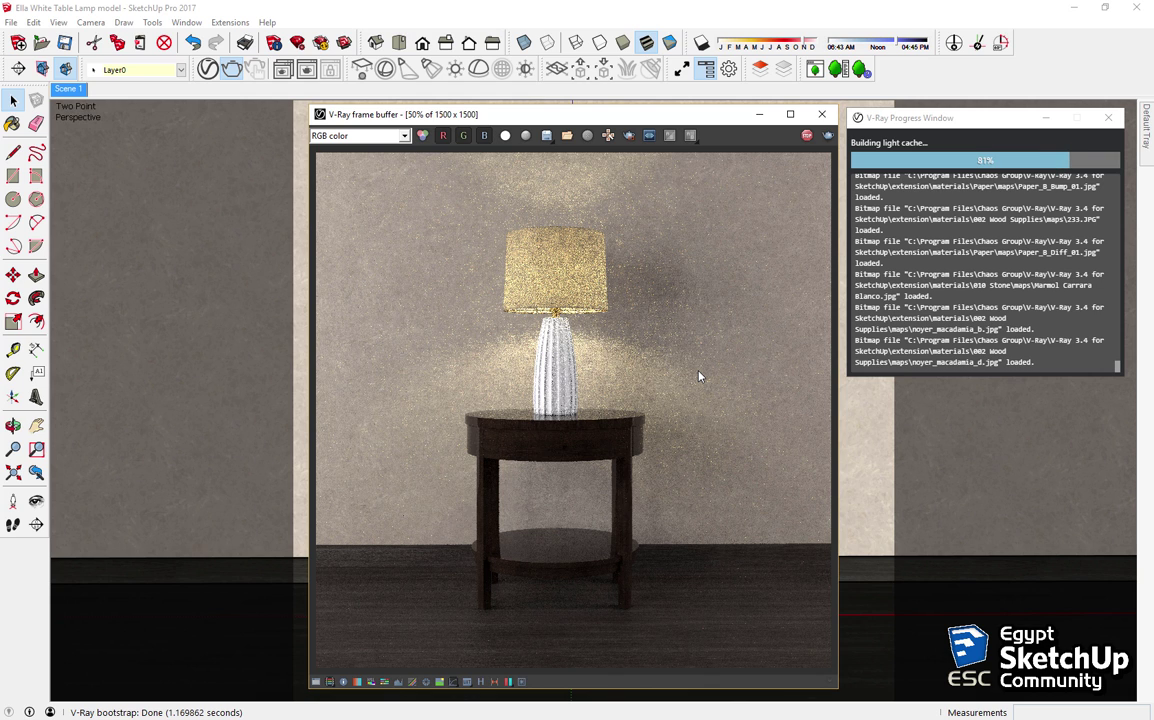
Step: Open the lens effects and colour correction panels in the frame buffer
{"action": "left_click", "coordinate": [580, 240]}
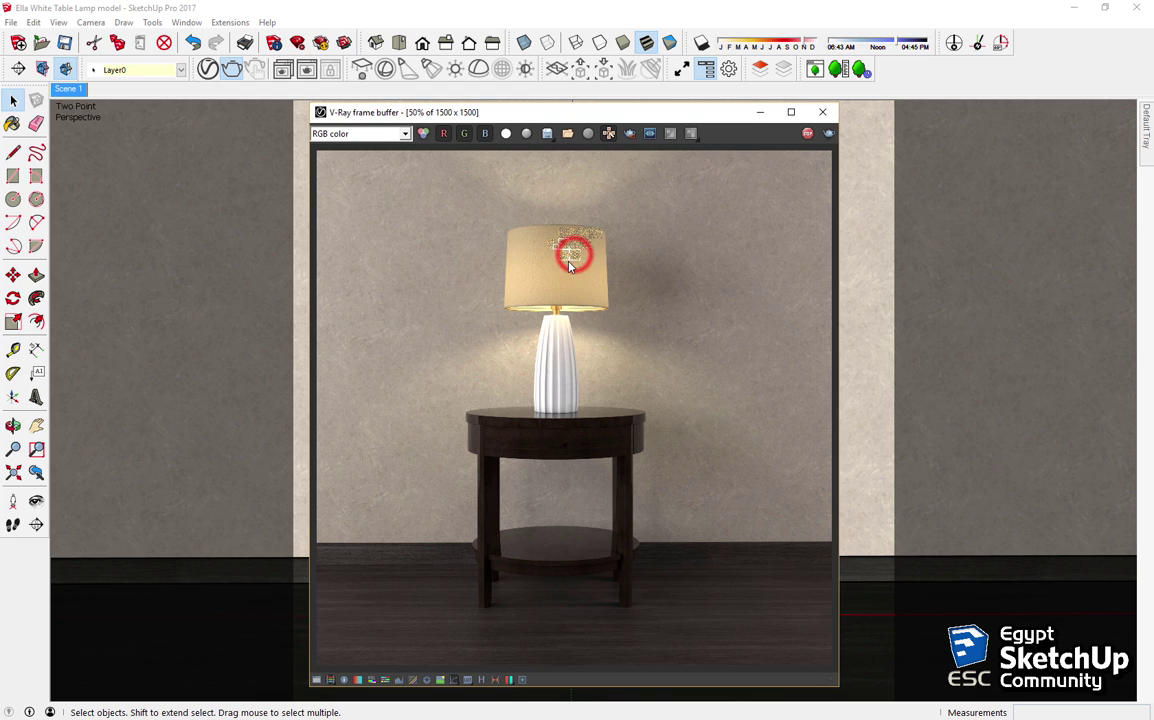
{"action": "left_click", "coordinate": [521, 680]}
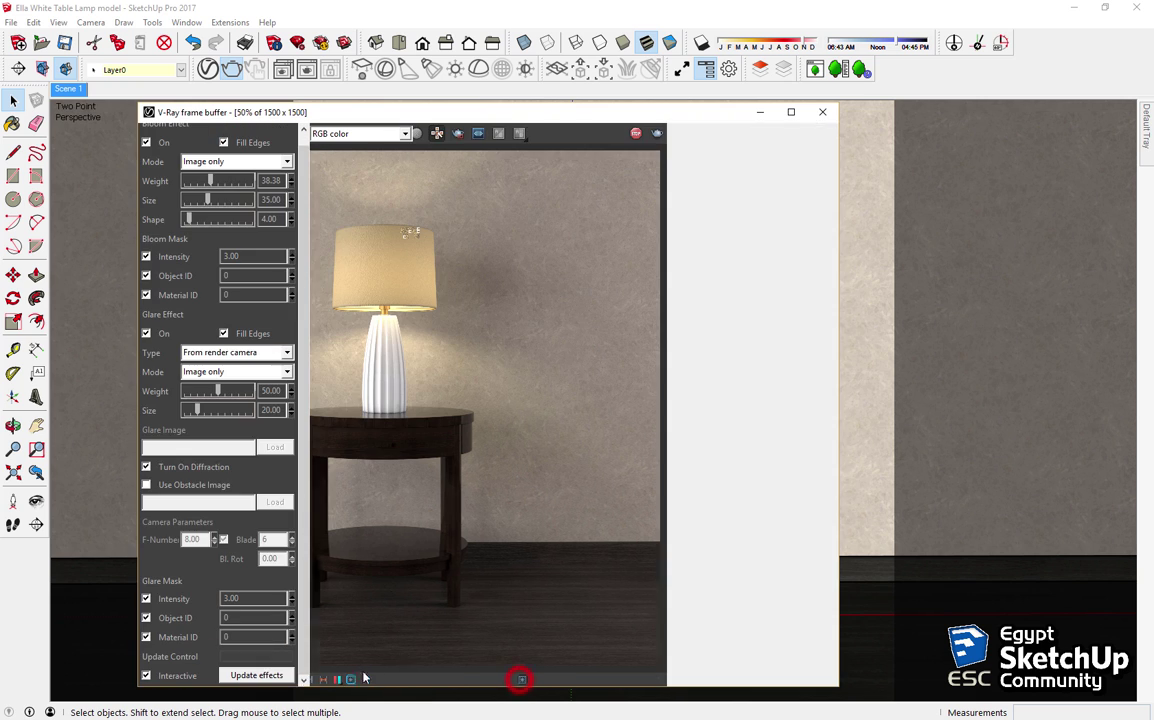
{"action": "left_click", "coordinate": [316, 680]}
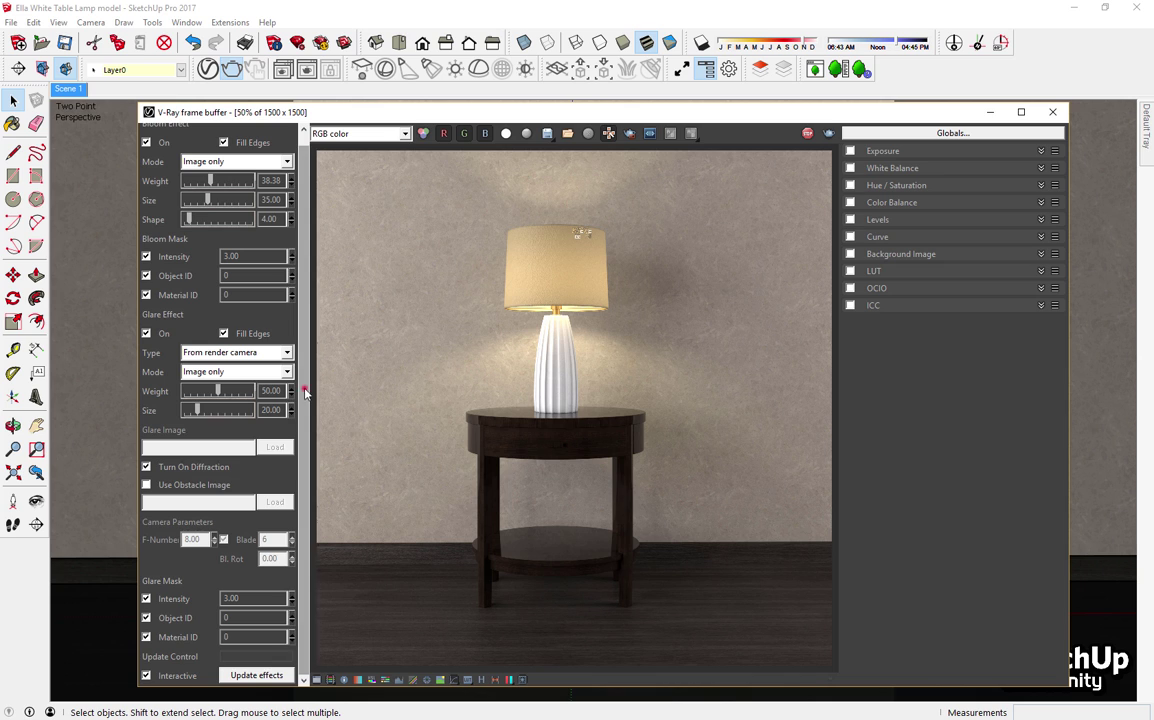
{"action": "left_click", "coordinate": [304, 504]}
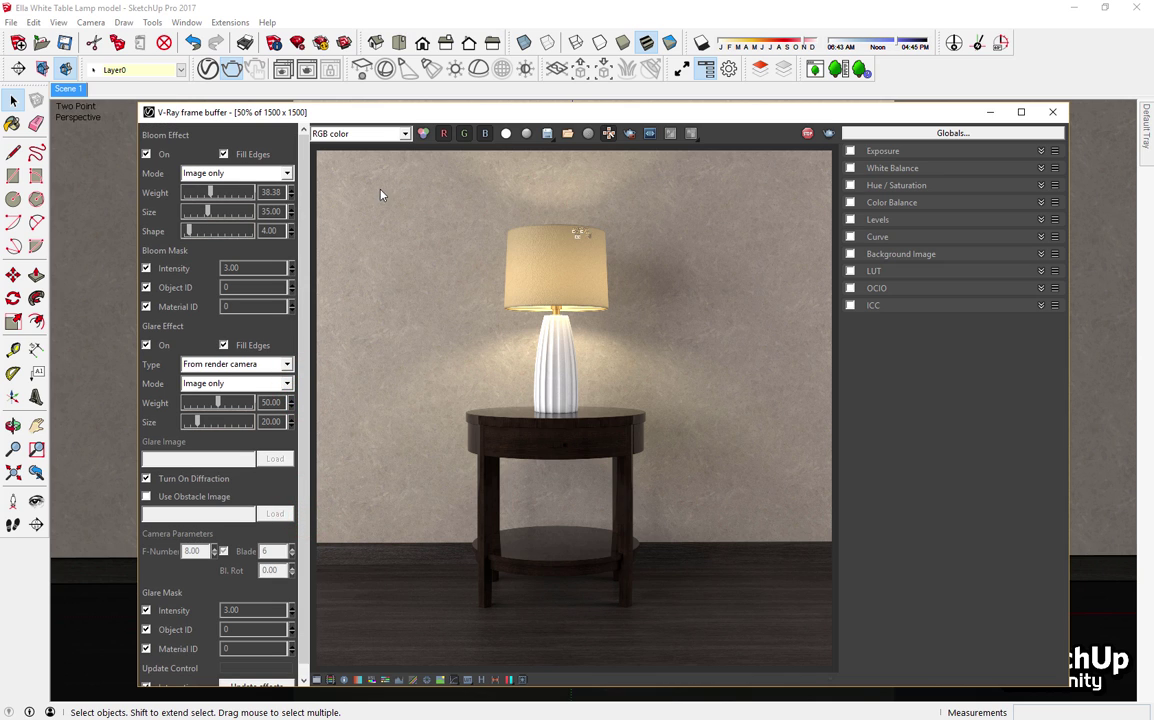
Step: View the LensEffectsSource, BloomMask and GlareMask channels, then return to RGB color
{"action": "left_click", "coordinate": [400, 138]}
{"action": "left_click", "coordinate": [360, 168]}
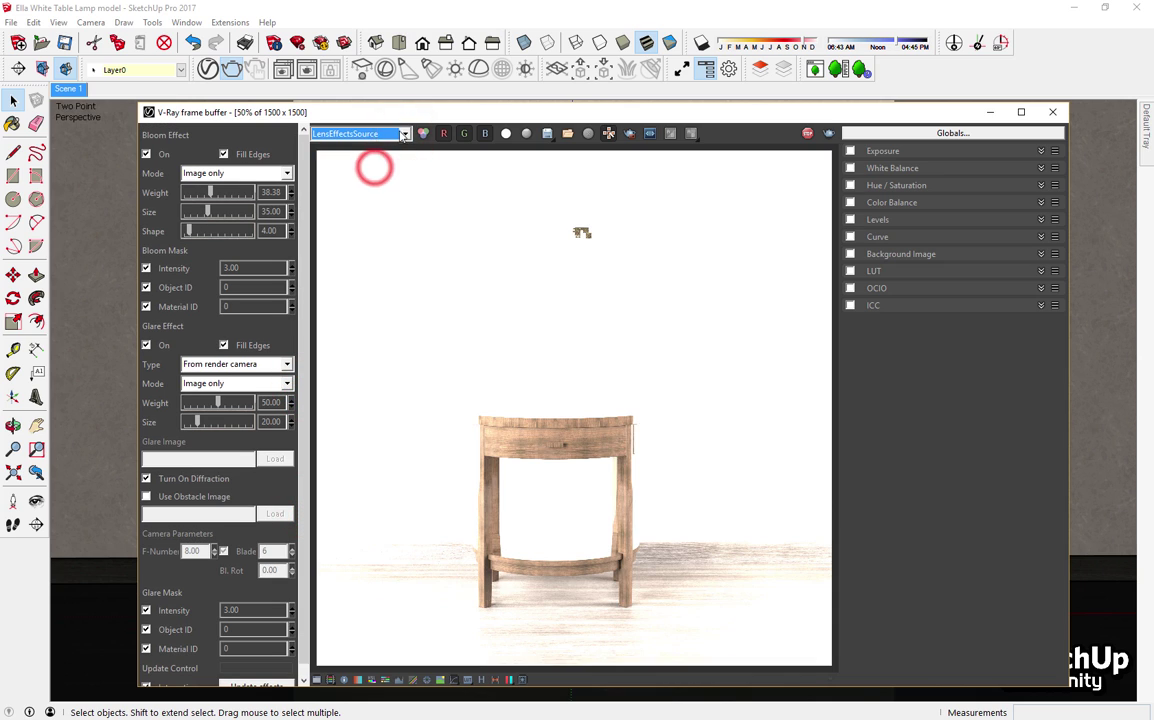
{"action": "left_click", "coordinate": [398, 134]}
{"action": "left_click", "coordinate": [366, 179]}
{"action": "left_click", "coordinate": [400, 133]}
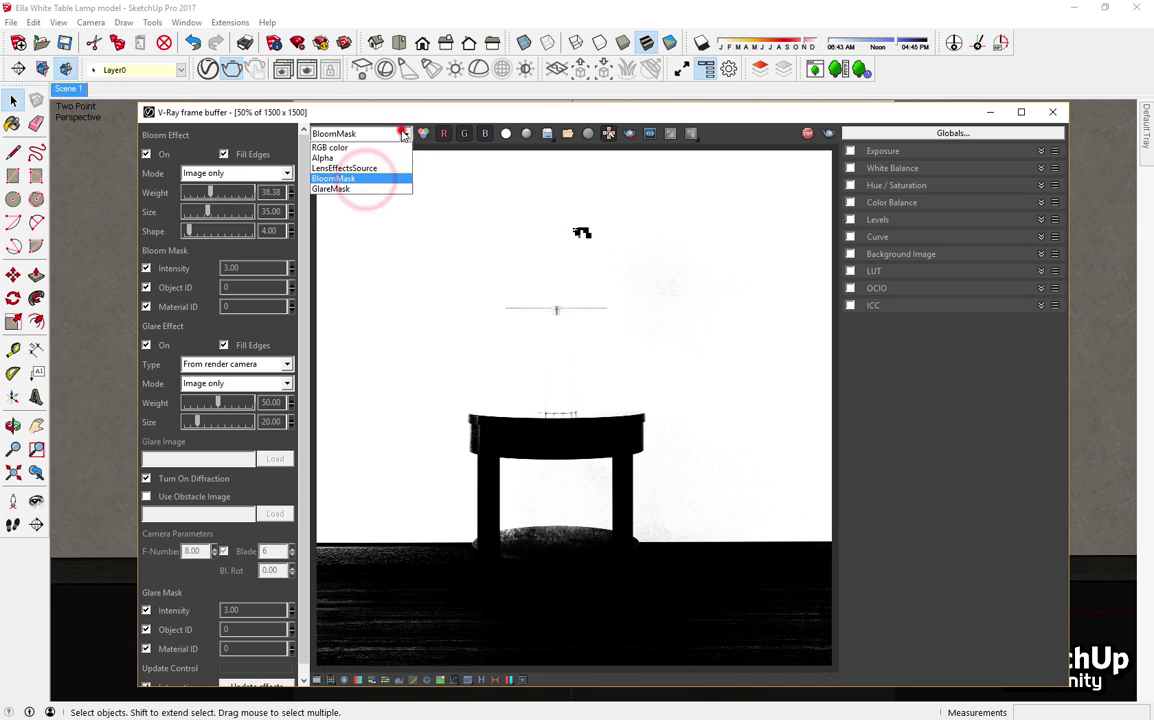
{"action": "left_click", "coordinate": [359, 189]}
{"action": "left_click", "coordinate": [400, 133]}
{"action": "left_click", "coordinate": [350, 147]}
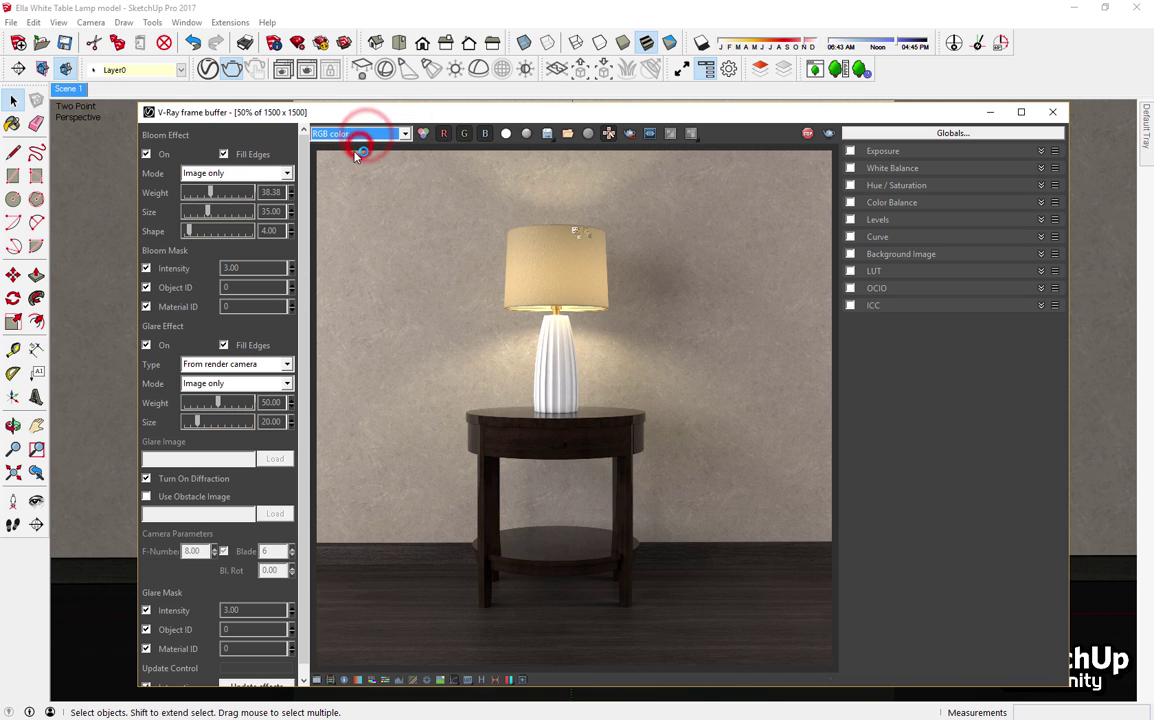
{"action": "left_click", "coordinate": [541, 259]}
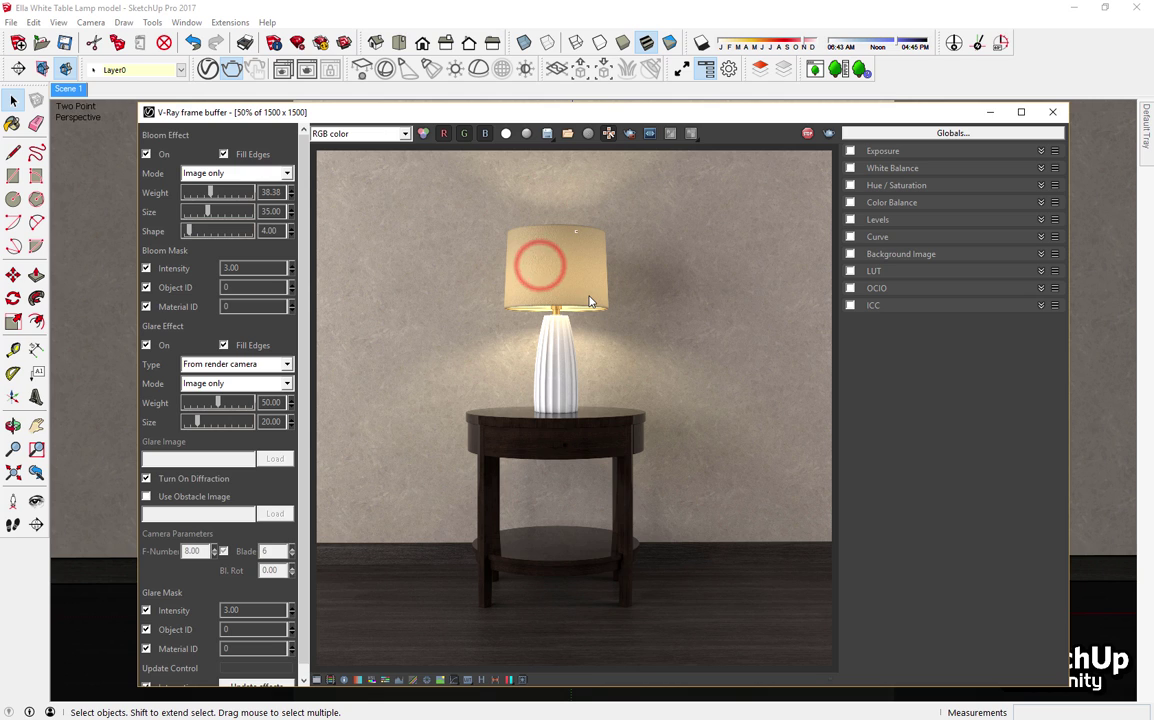
{"action": "left_click", "coordinate": [306, 568]}
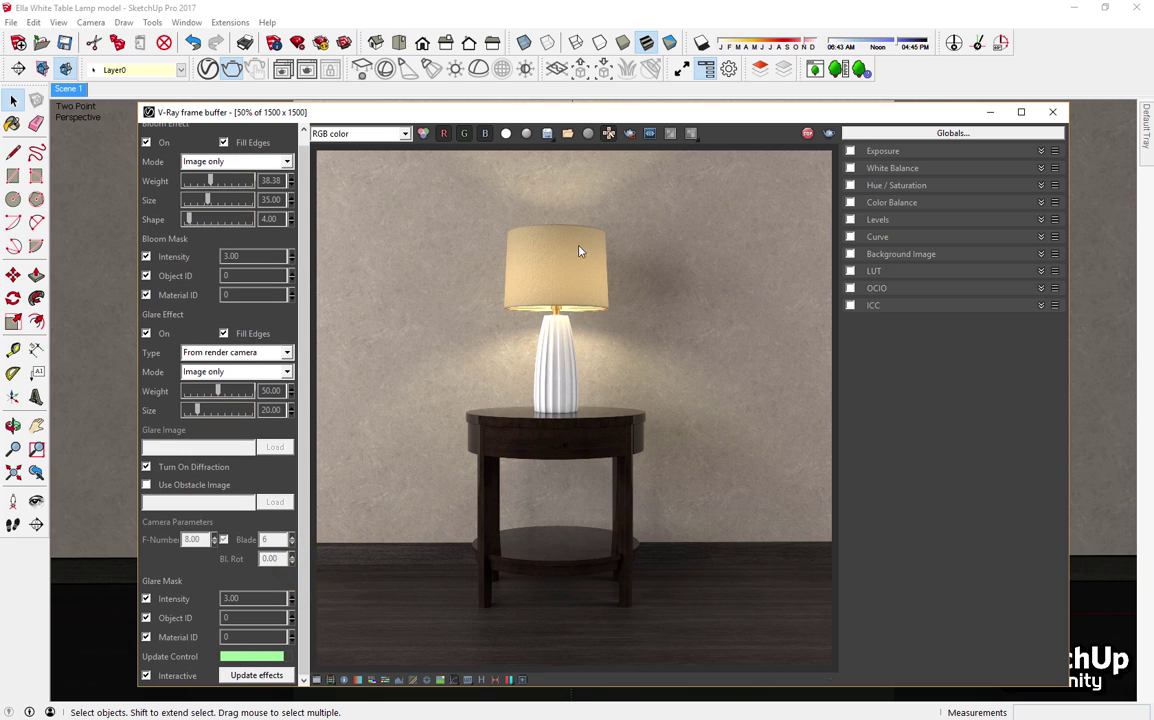
Step: Lower bloom weight to 15.15 and raise bloom size to 66.00
{"action": "left_click", "coordinate": [305, 385]}
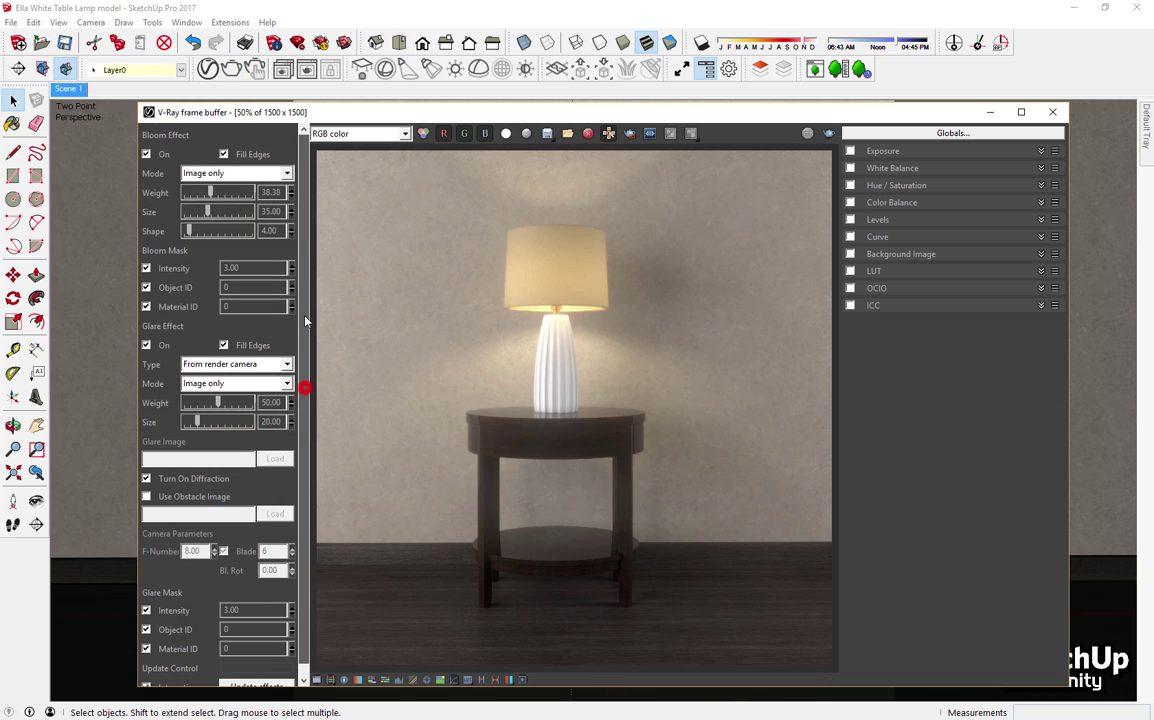
{"action": "left_click_drag", "start_coordinate": [211, 193], "coordinate": [196, 197]}
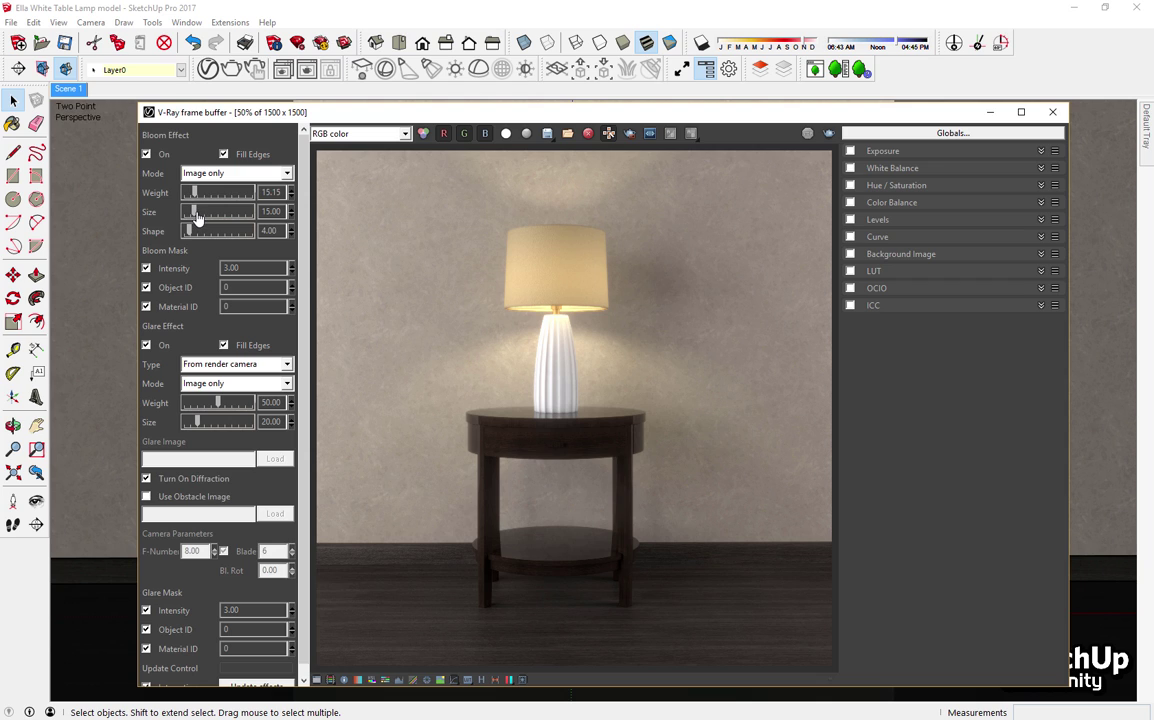
{"action": "left_click_drag", "start_coordinate": [194, 213], "coordinate": [229, 214]}
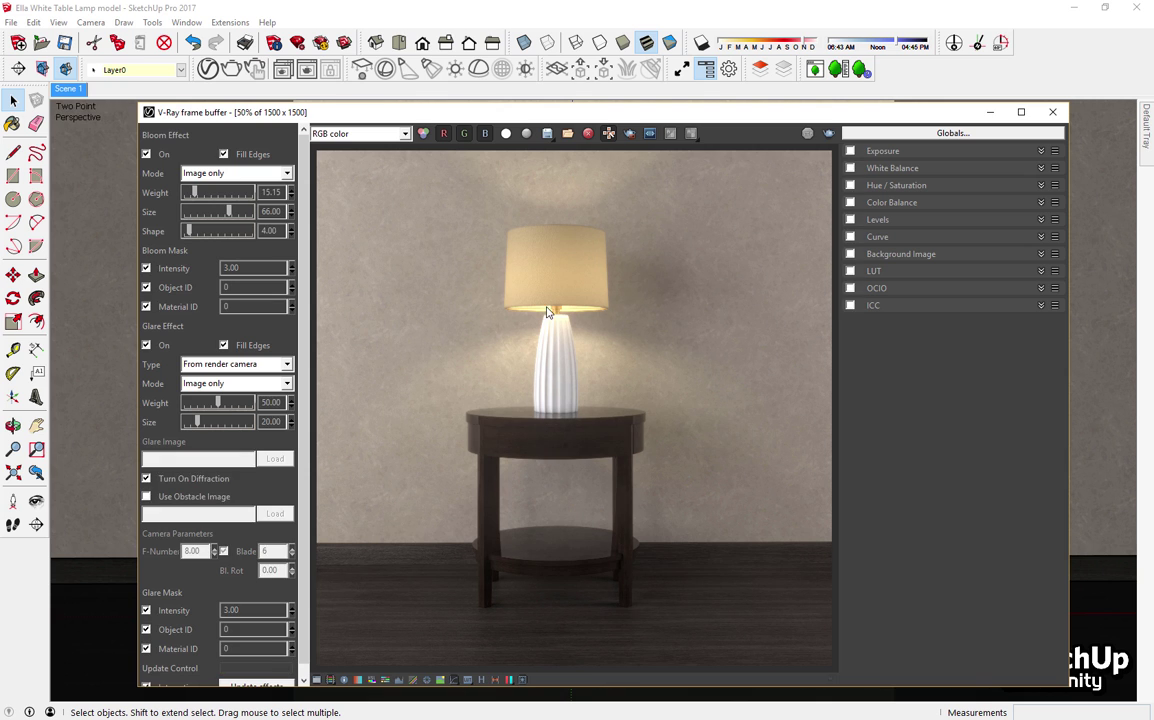
Step: Inspect the render at 100%, refit it, and update the lens effects
{"action": "double_click", "coordinate": [545, 302]}
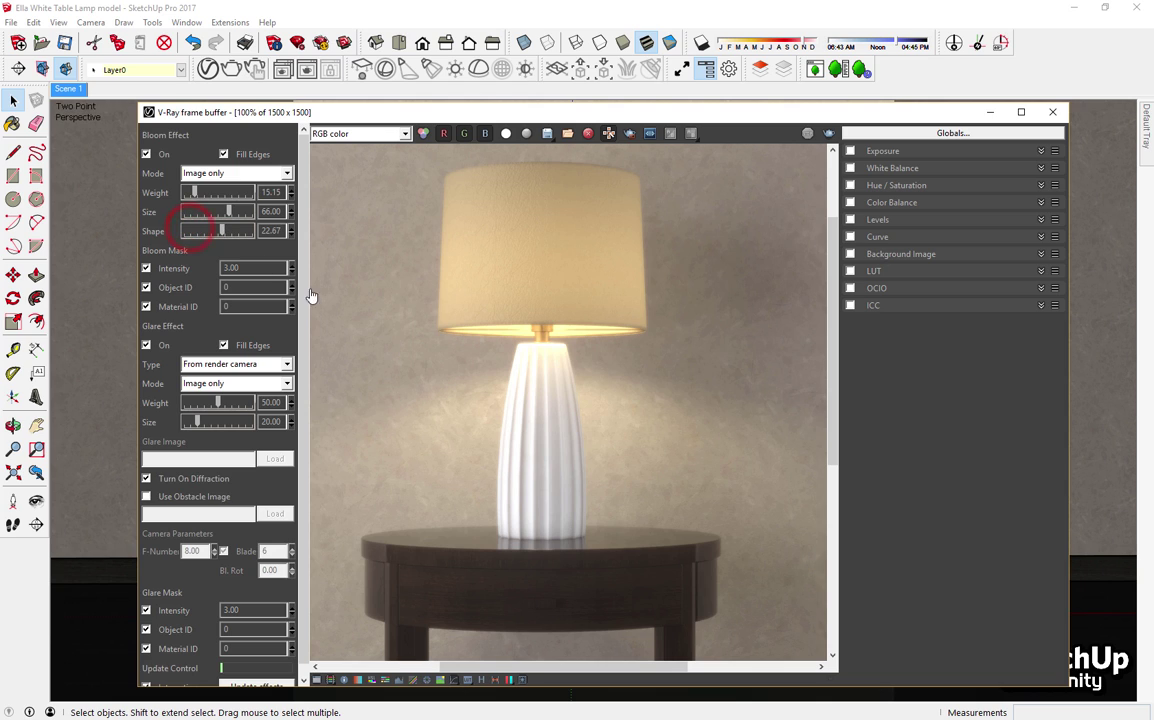
{"action": "double_click", "coordinate": [455, 330]}
{"action": "double_click", "coordinate": [455, 333]}
{"action": "type", "text": "1"}
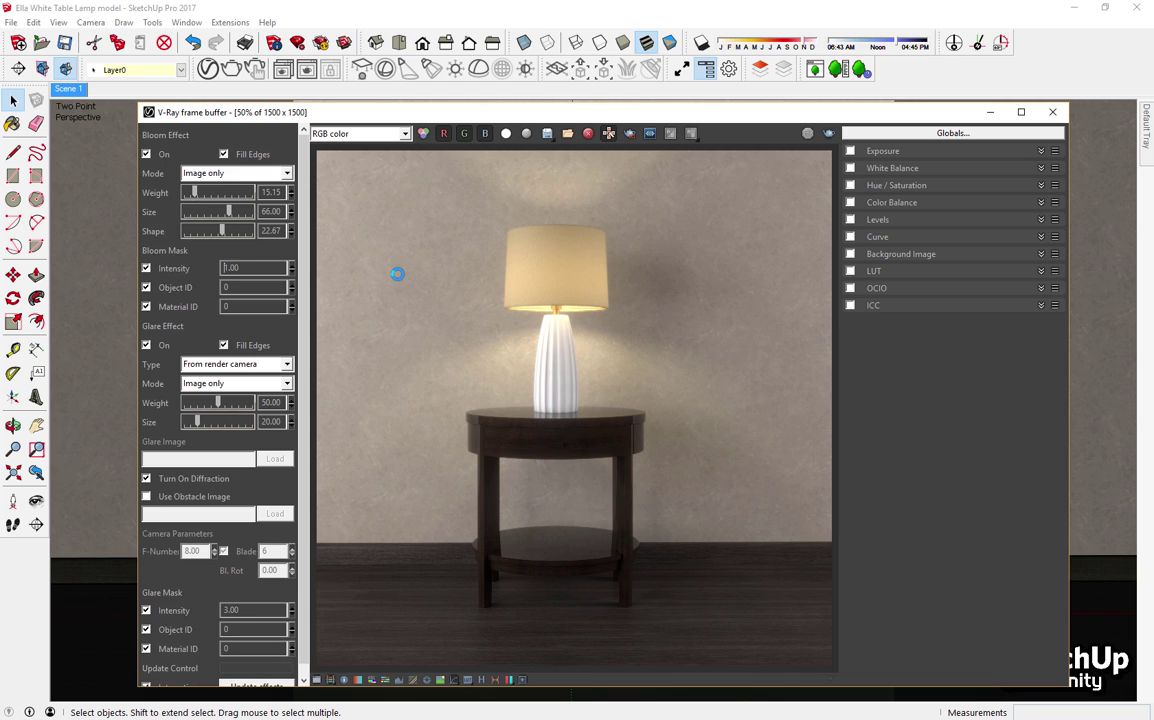
{"action": "left_click", "coordinate": [528, 298]}
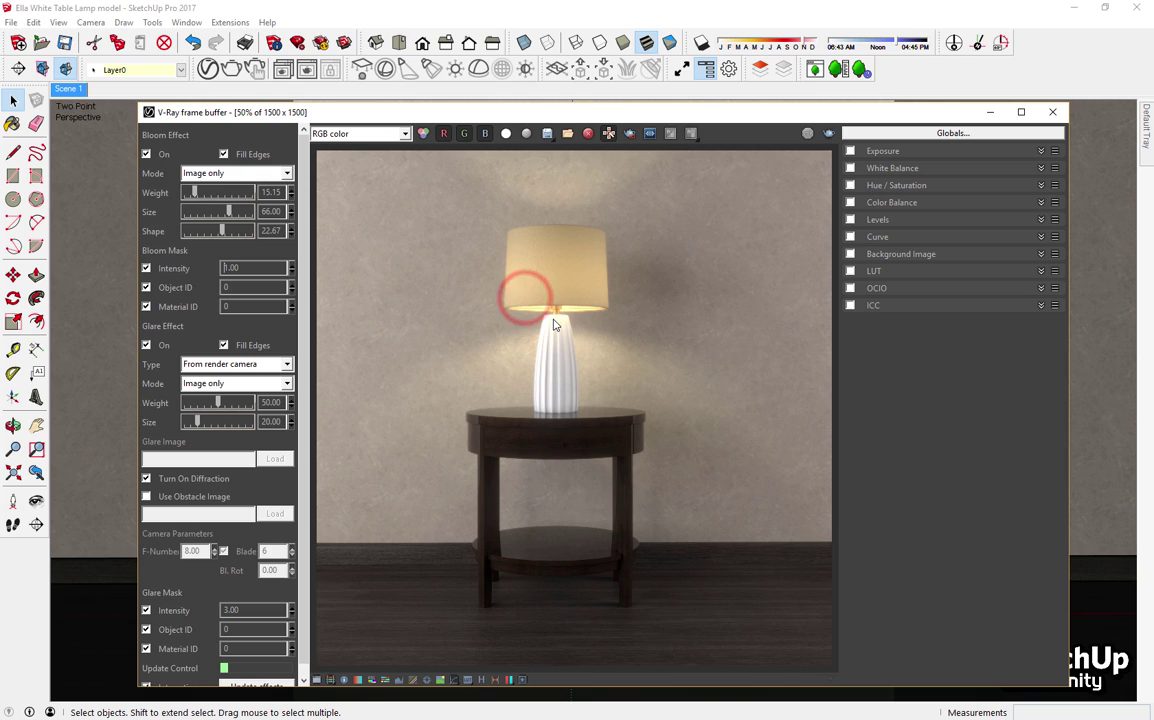
{"action": "left_click", "coordinate": [561, 304]}
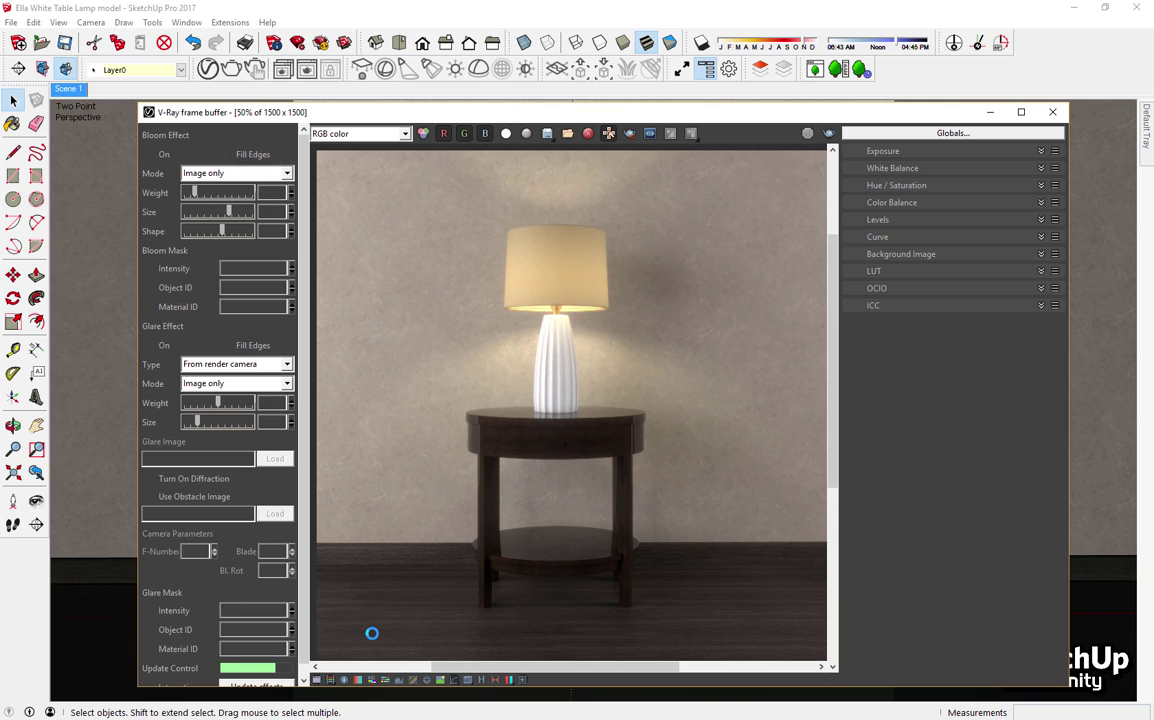
Step: Reset the Exposure color correction and switch it on
{"action": "left_click", "coordinate": [911, 351]}
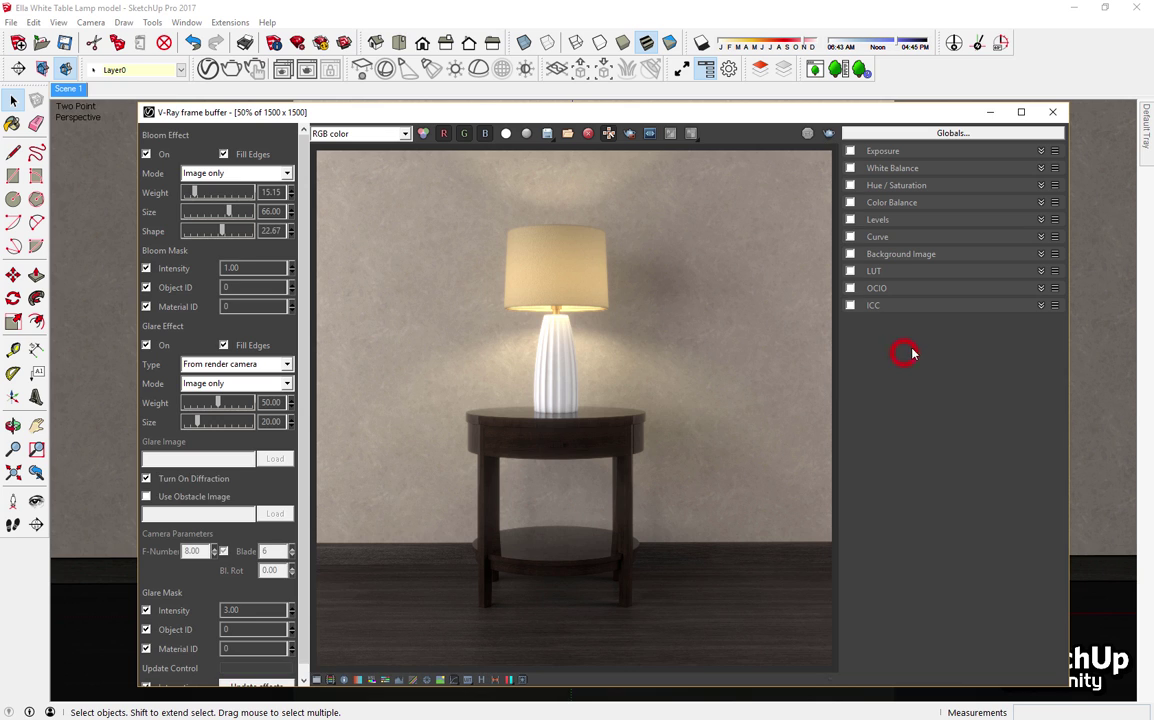
{"action": "left_click", "coordinate": [628, 309]}
{"action": "left_click", "coordinate": [869, 150]}
{"action": "left_click", "coordinate": [1055, 150]}
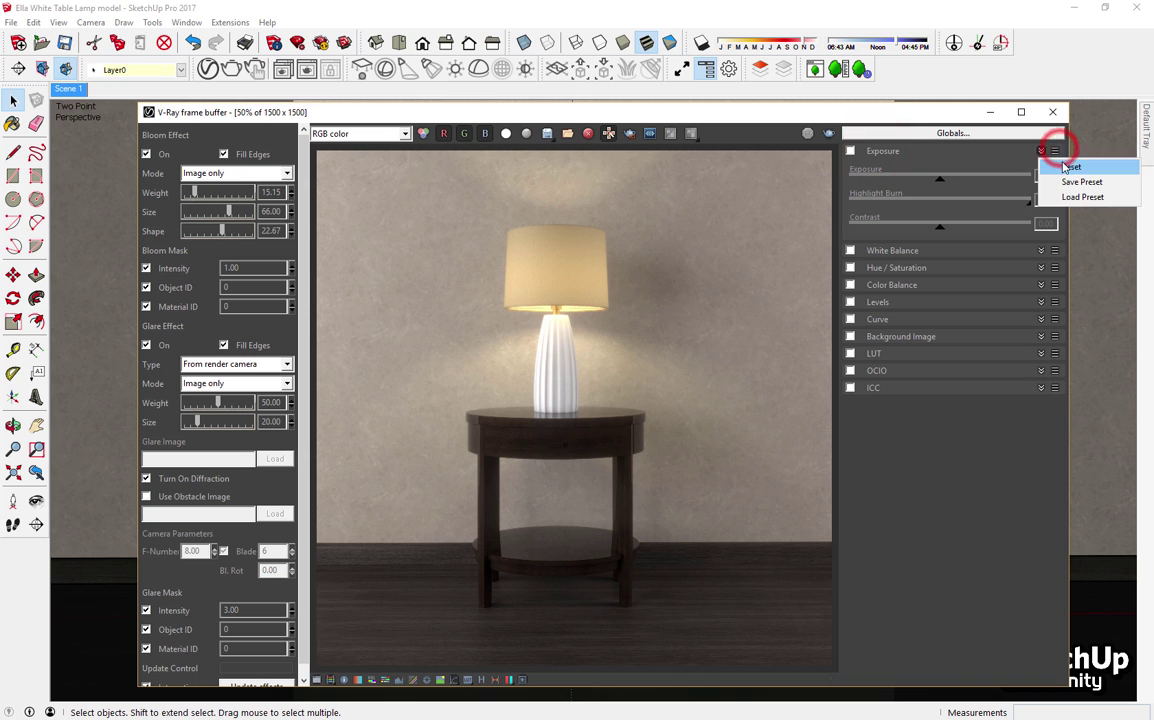
{"action": "left_click", "coordinate": [1065, 167]}
{"action": "left_click", "coordinate": [850, 150]}
Step: Set exposure to 0.09, adjust highlight burn, raise contrast to 0.12, and compare with Exposure off
{"action": "left_click", "coordinate": [940, 176]}
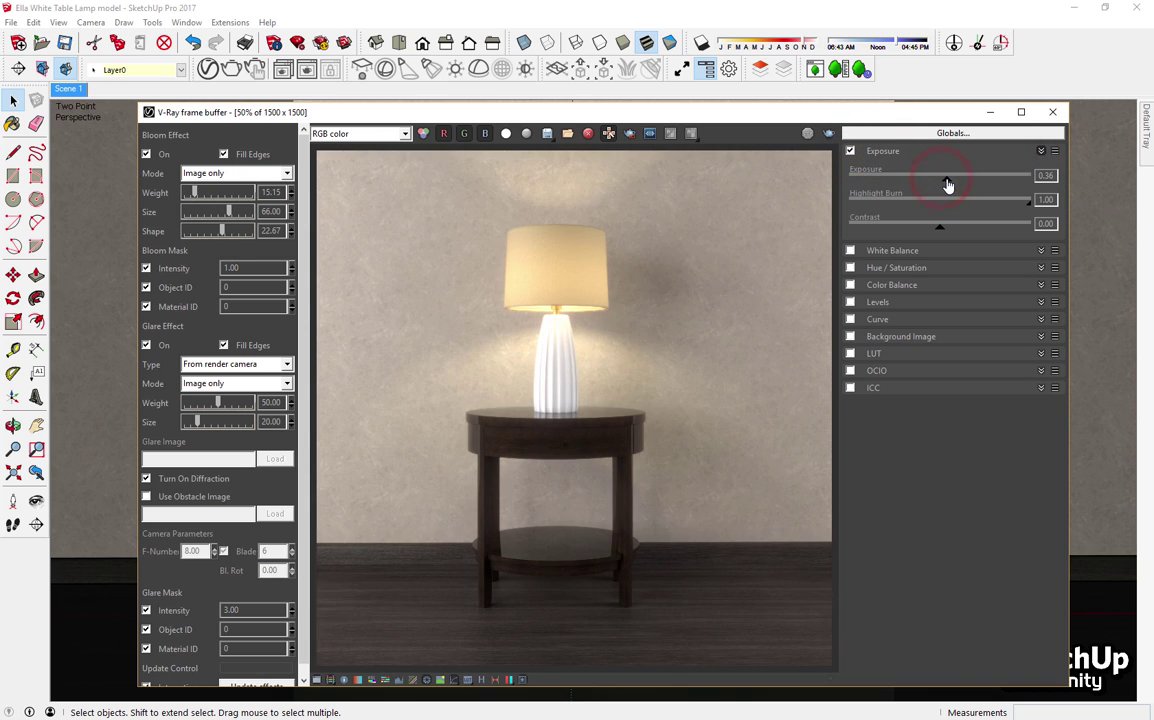
{"action": "mouse_move", "coordinate": [942, 184]}
{"action": "left_mouse_down"}
{"action": "mouse_move", "coordinate": [918, 186]}
{"action": "mouse_move", "coordinate": [943, 188]}
{"action": "left_mouse_up"}
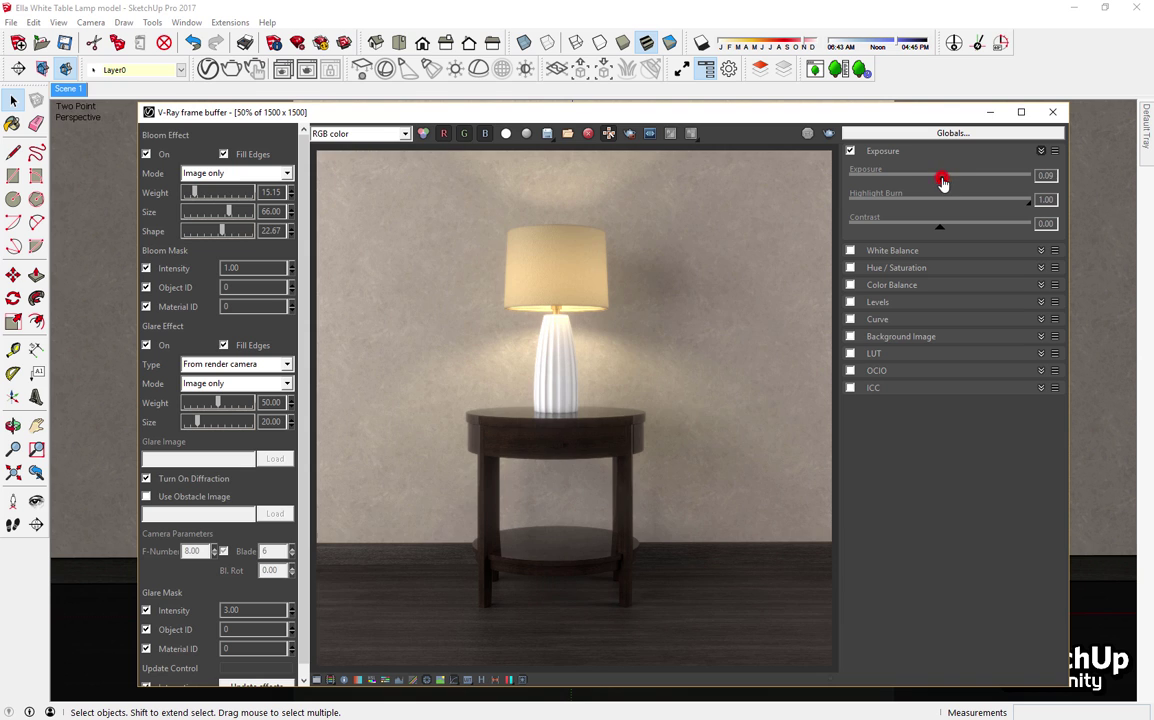
{"action": "mouse_move", "coordinate": [1030, 200]}
{"action": "left_mouse_down"}
{"action": "mouse_move", "coordinate": [920, 201]}
{"action": "mouse_move", "coordinate": [1056, 206]}
{"action": "left_mouse_up"}
{"action": "mouse_move", "coordinate": [941, 232]}
{"action": "left_mouse_down"}
{"action": "mouse_move", "coordinate": [963, 232]}
{"action": "mouse_move", "coordinate": [952, 232]}
{"action": "left_mouse_up"}
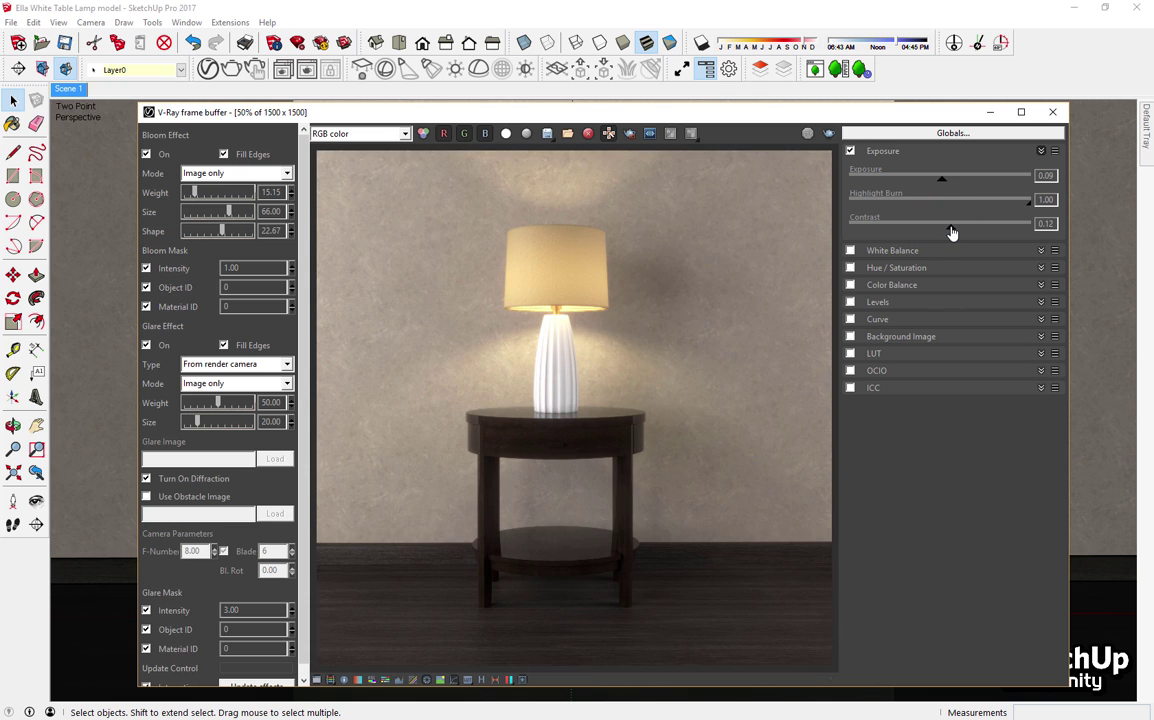
{"action": "left_click", "coordinate": [850, 150]}
{"action": "left_click", "coordinate": [850, 150]}
{"action": "left_click", "coordinate": [850, 150]}
{"action": "left_click", "coordinate": [850, 150]}
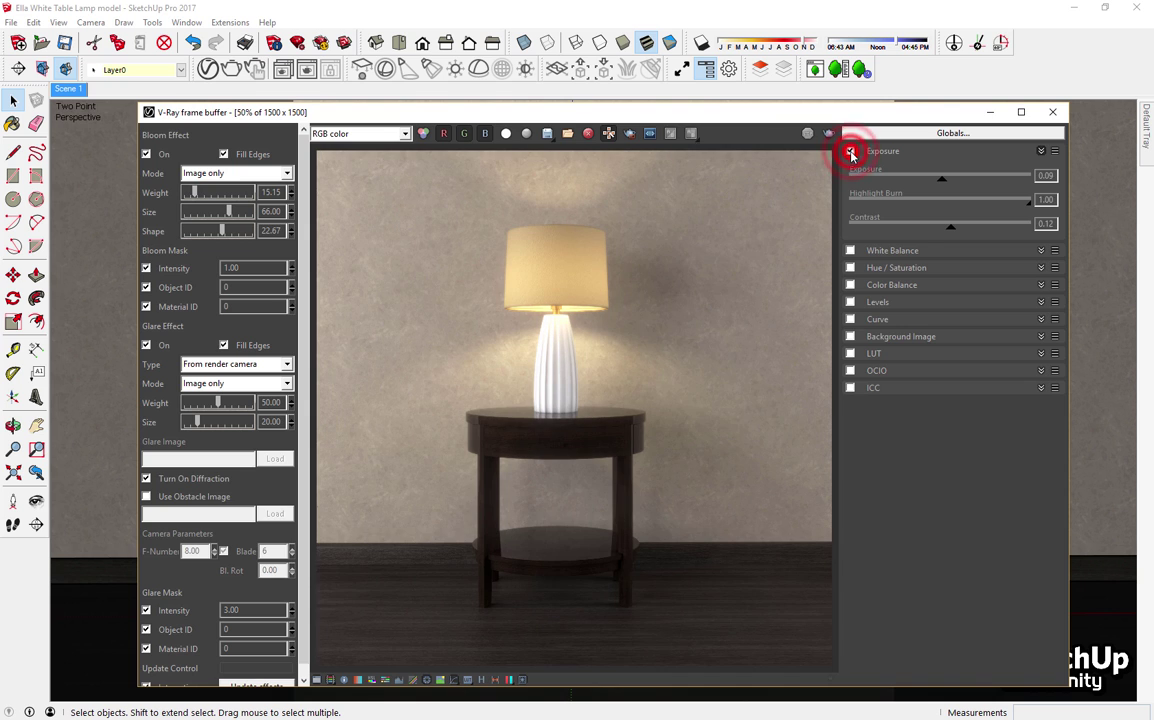
{"action": "left_click", "coordinate": [893, 152]}
Step: Reset and enable White Balance, cooling the temperature to 6883
{"action": "left_click", "coordinate": [893, 165]}
{"action": "left_click", "coordinate": [1055, 168]}
{"action": "left_click", "coordinate": [1055, 170]}
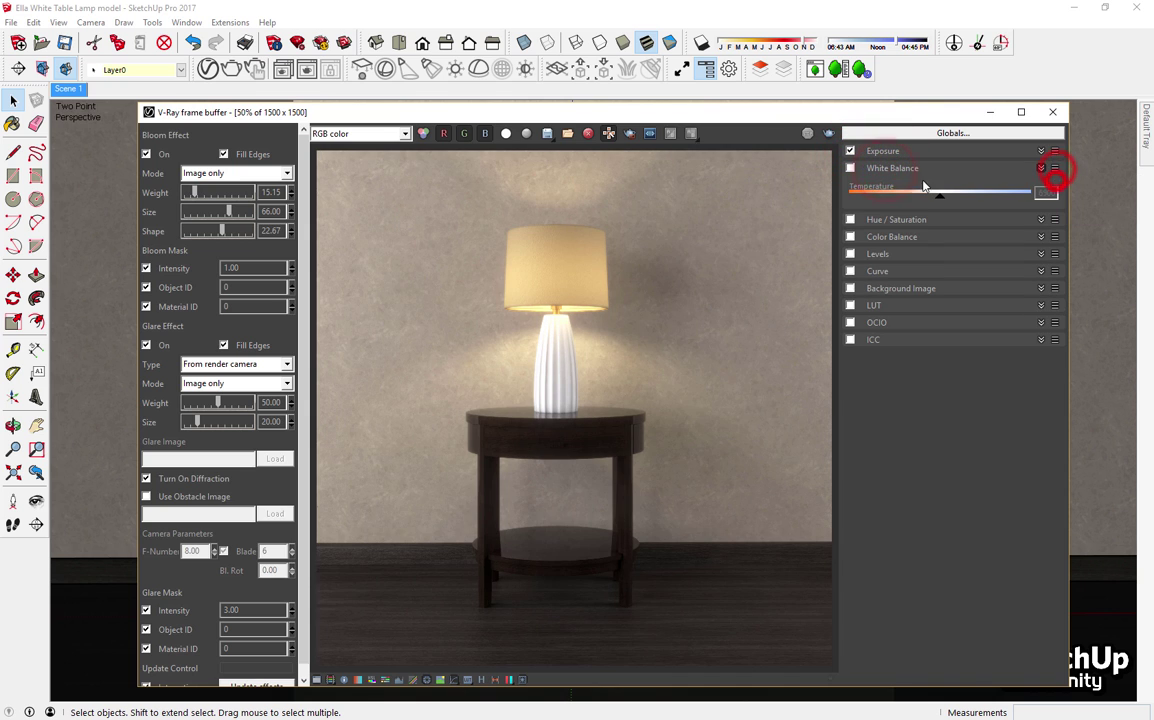
{"action": "left_click", "coordinate": [850, 168]}
{"action": "left_click_drag", "start_coordinate": [940, 196], "coordinate": [879, 201]}
{"action": "left_click", "coordinate": [891, 169]}
{"action": "left_click", "coordinate": [851, 168]}
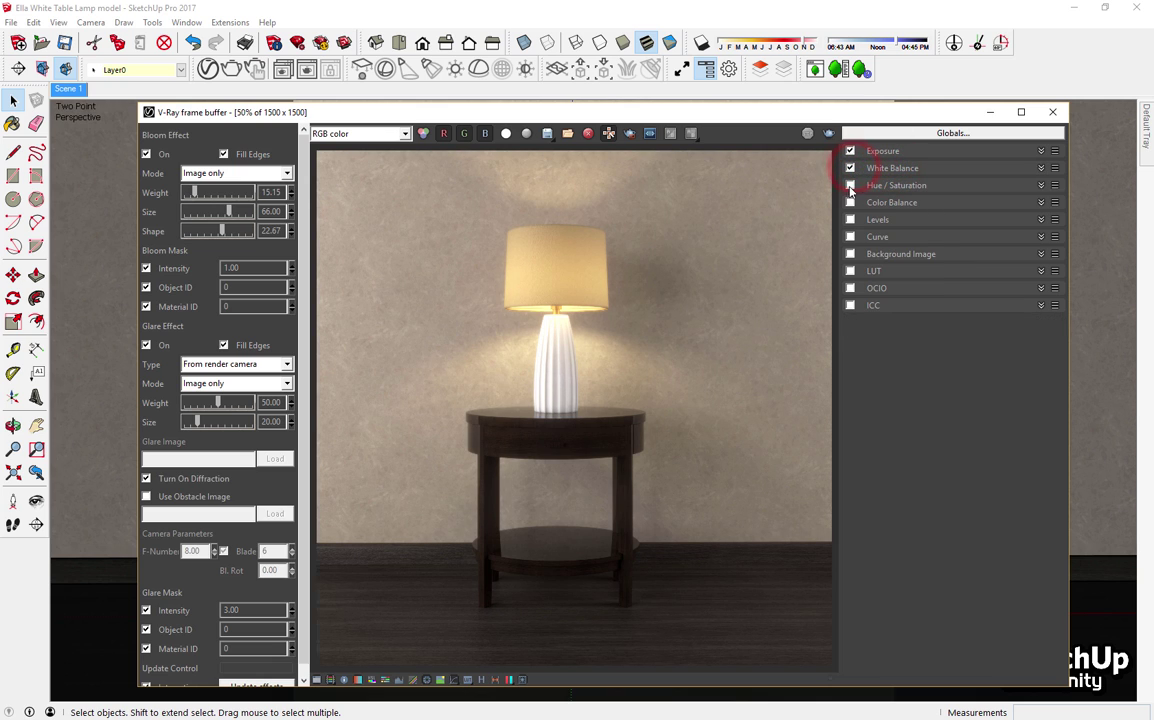
Step: Enable the Levels correction and brighten the render with a levels adjustment
{"action": "left_click", "coordinate": [890, 185]}
{"action": "left_click", "coordinate": [890, 185]}
{"action": "left_click", "coordinate": [849, 219]}
{"action": "left_click", "coordinate": [878, 221]}
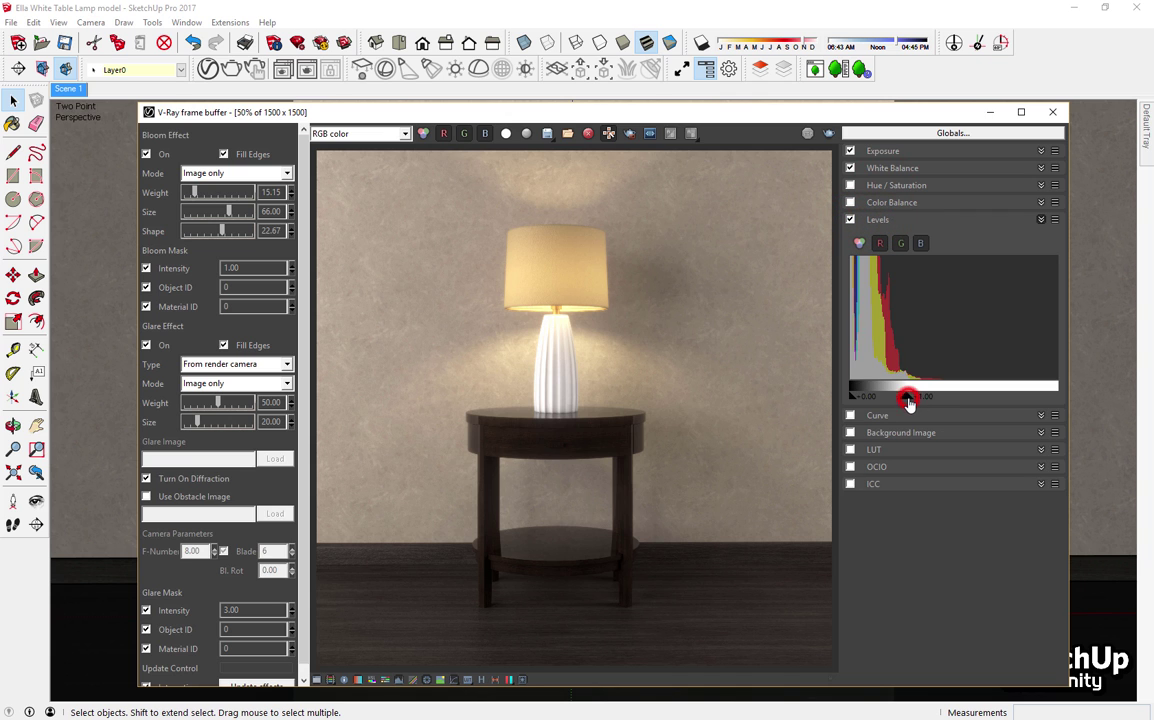
{"action": "left_click_drag", "start_coordinate": [908, 400], "coordinate": [850, 410]}
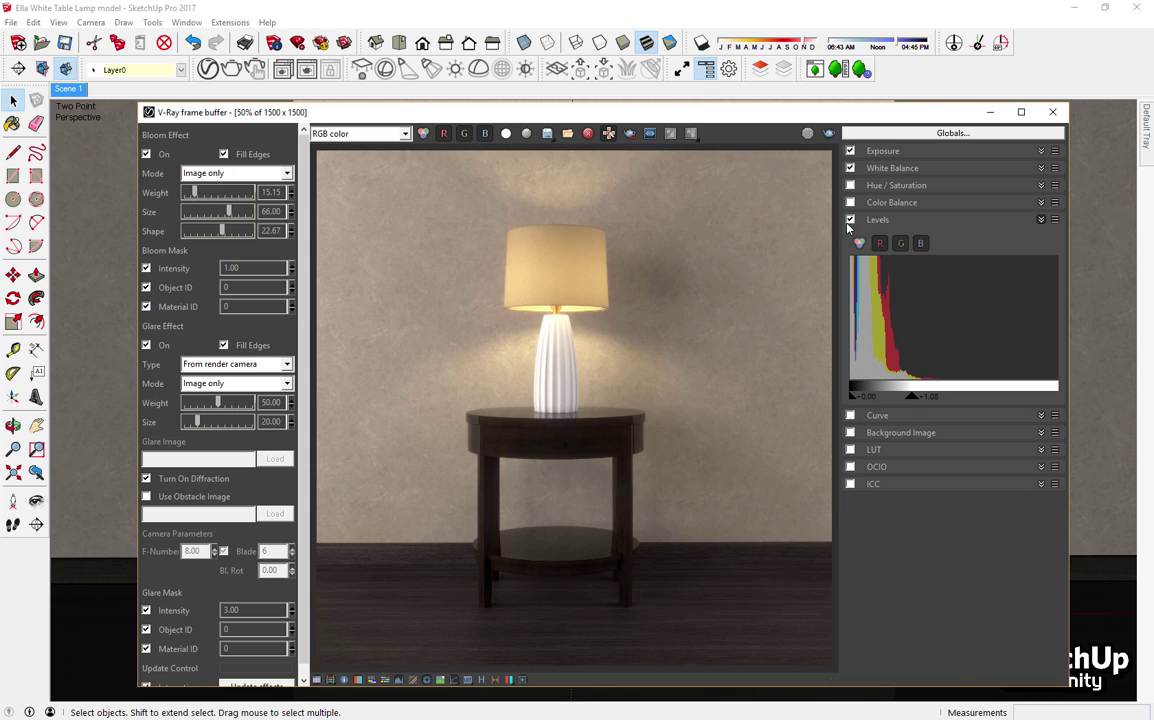
Step: Hide the side panels and save the render as x1 PNG in the Ella White Table Lamp folder
{"action": "left_click", "coordinate": [866, 219]}
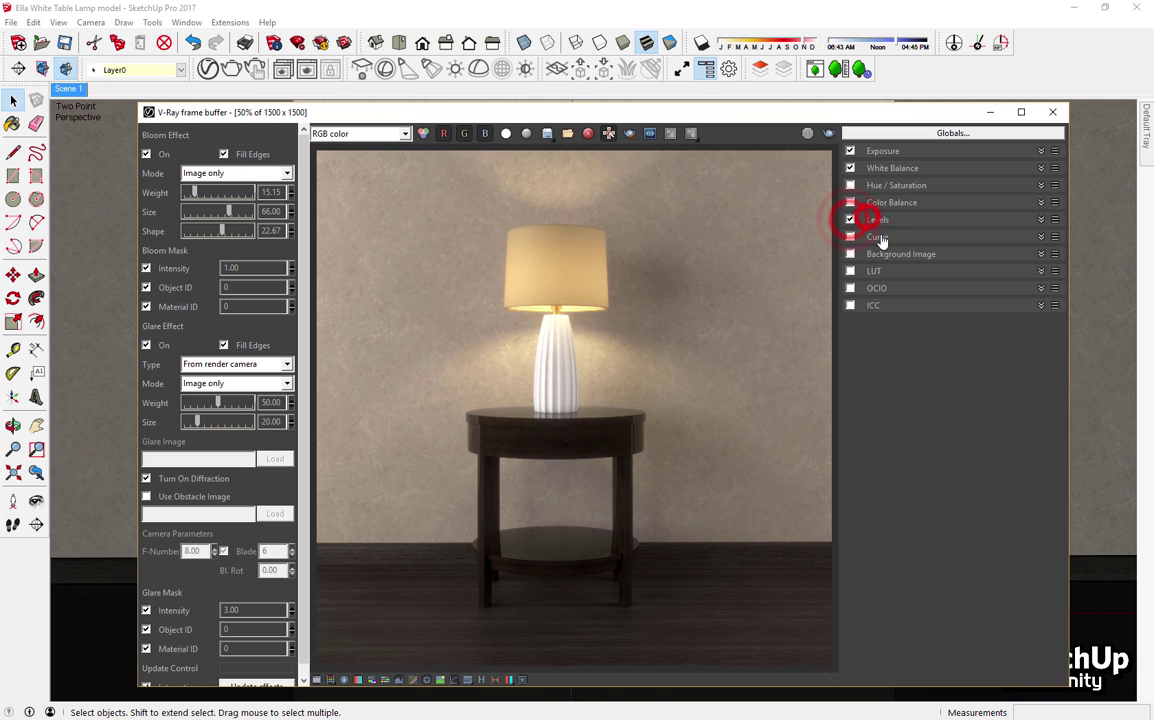
{"action": "left_click", "coordinate": [522, 679]}
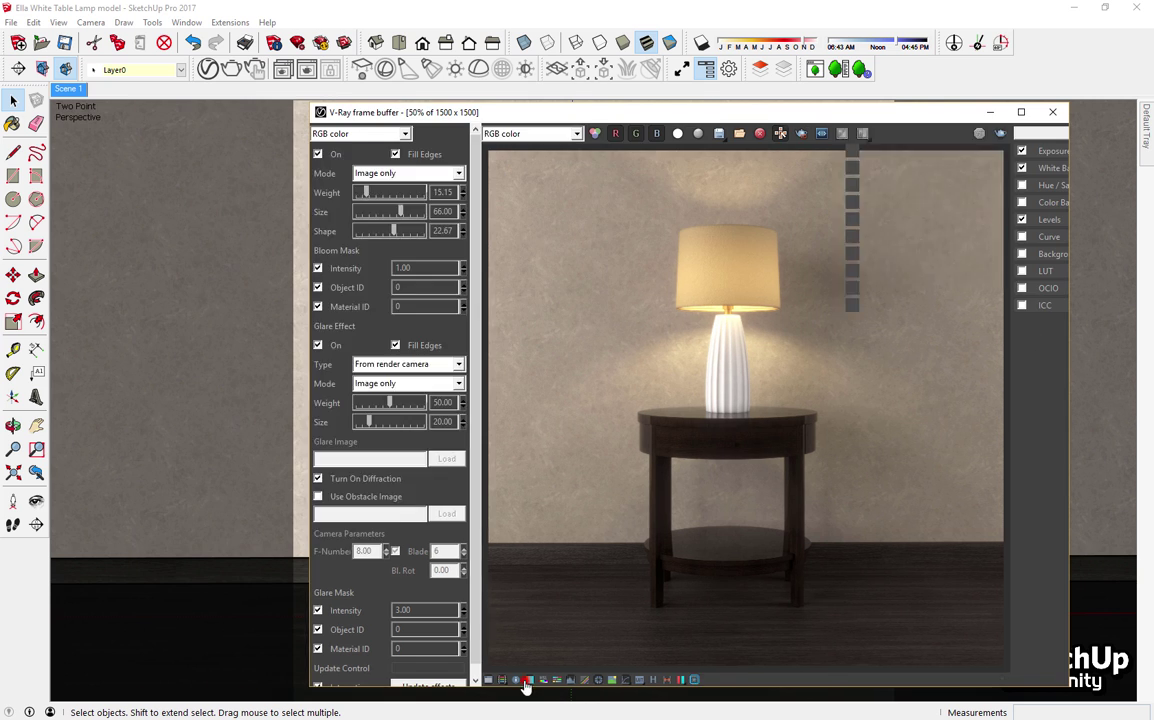
{"action": "left_click", "coordinate": [316, 679]}
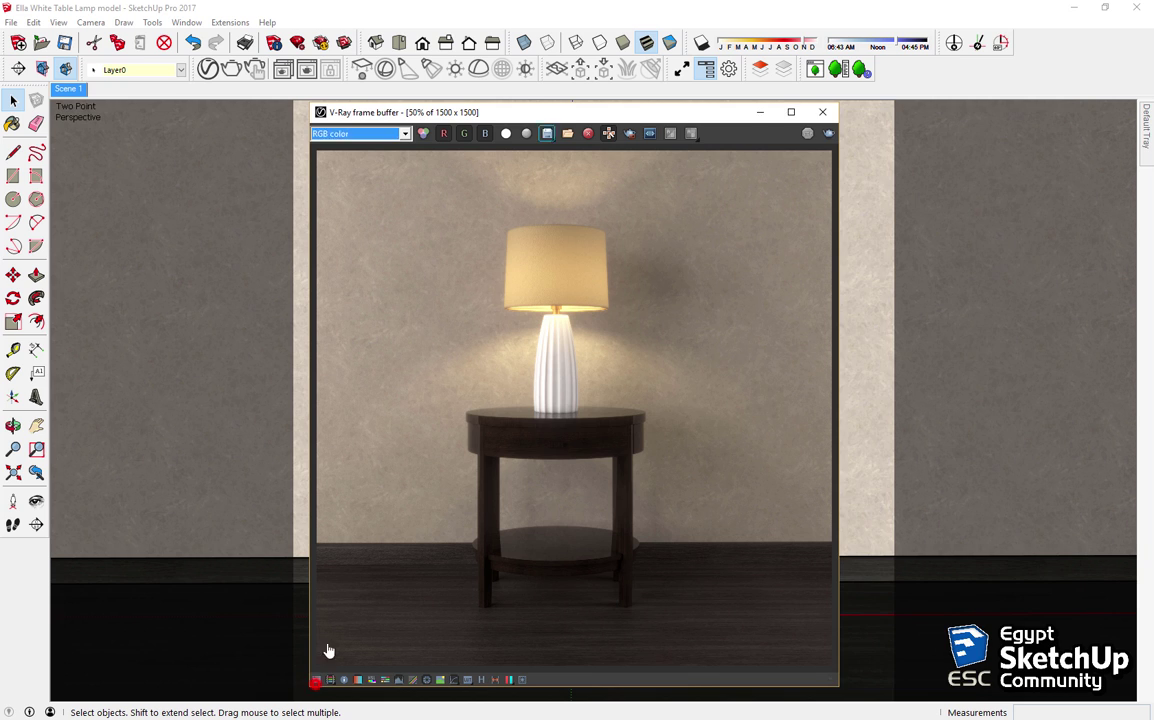
{"action": "left_click", "coordinate": [547, 133]}
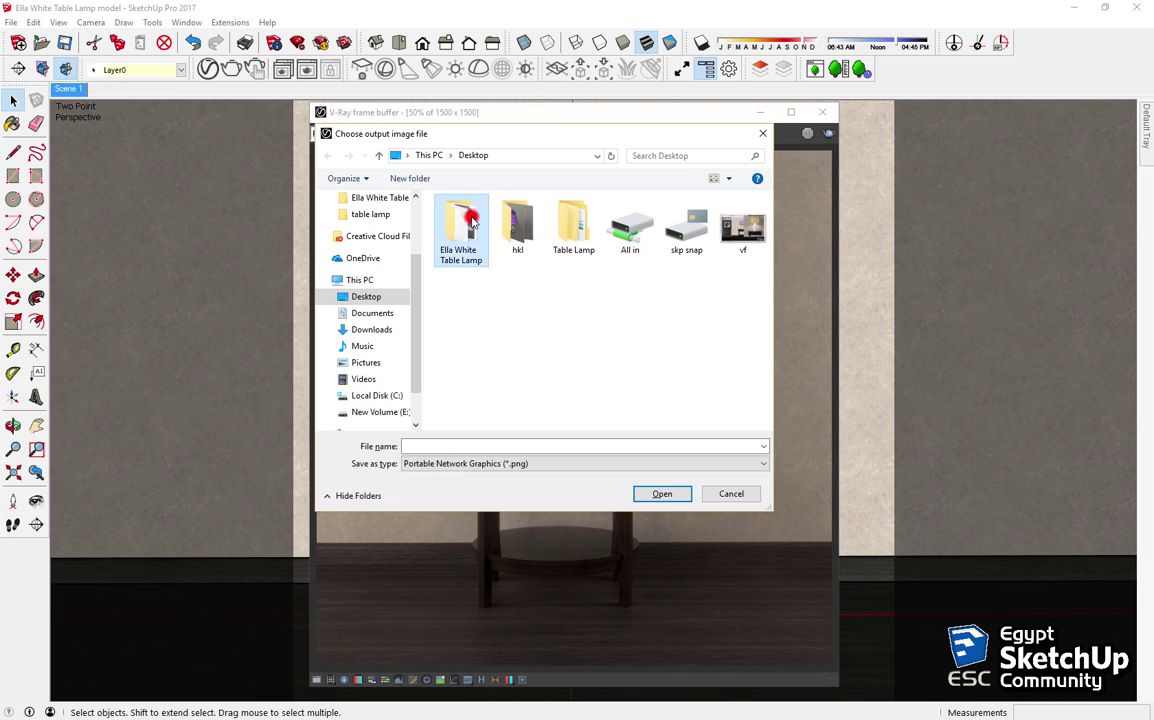
{"action": "double_click", "coordinate": [460, 222]}
{"action": "left_click", "coordinate": [515, 447]}
{"action": "type", "text": "x1"}
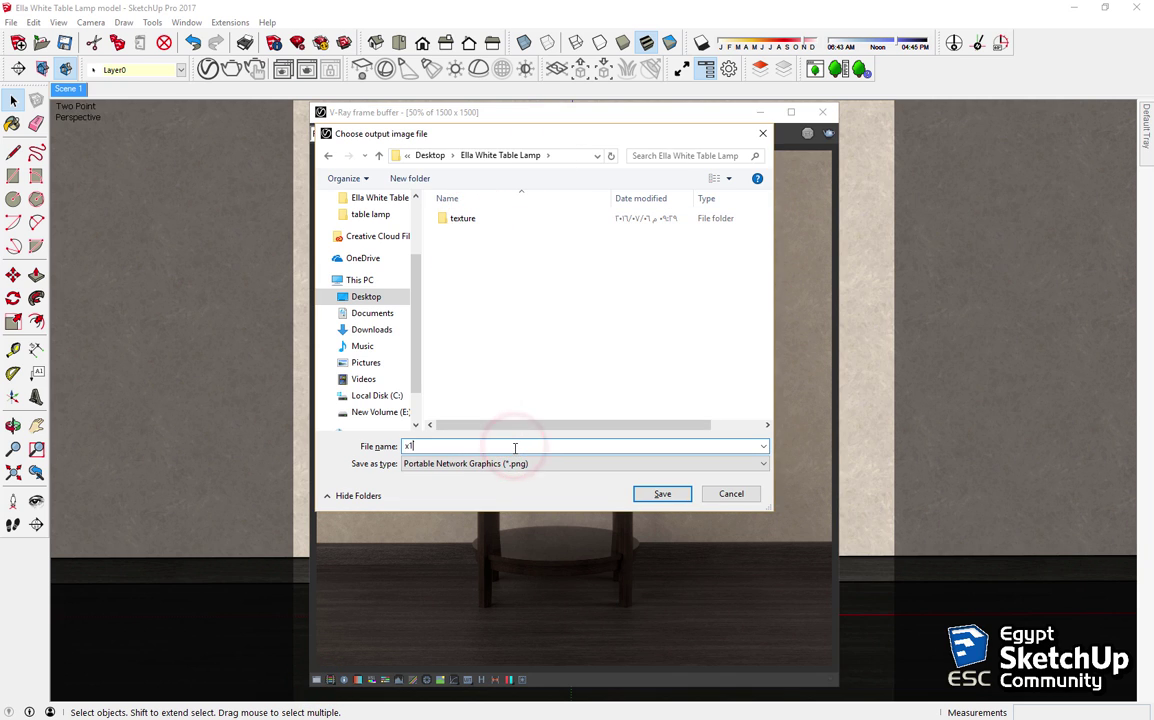
{"action": "left_click", "coordinate": [595, 463]}
{"action": "left_click", "coordinate": [595, 463]}
{"action": "left_click", "coordinate": [648, 500]}
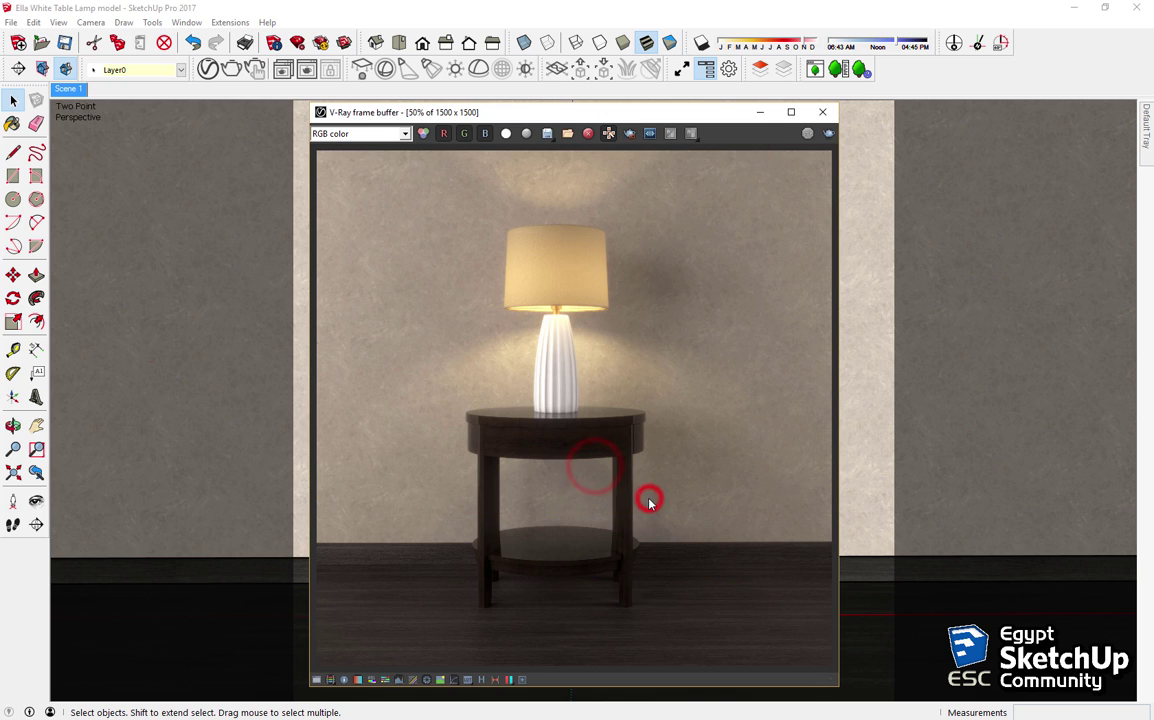
Step: Save the render again as x1 JPEG, then close the V-Ray frame buffer
{"action": "left_click", "coordinate": [547, 134]}
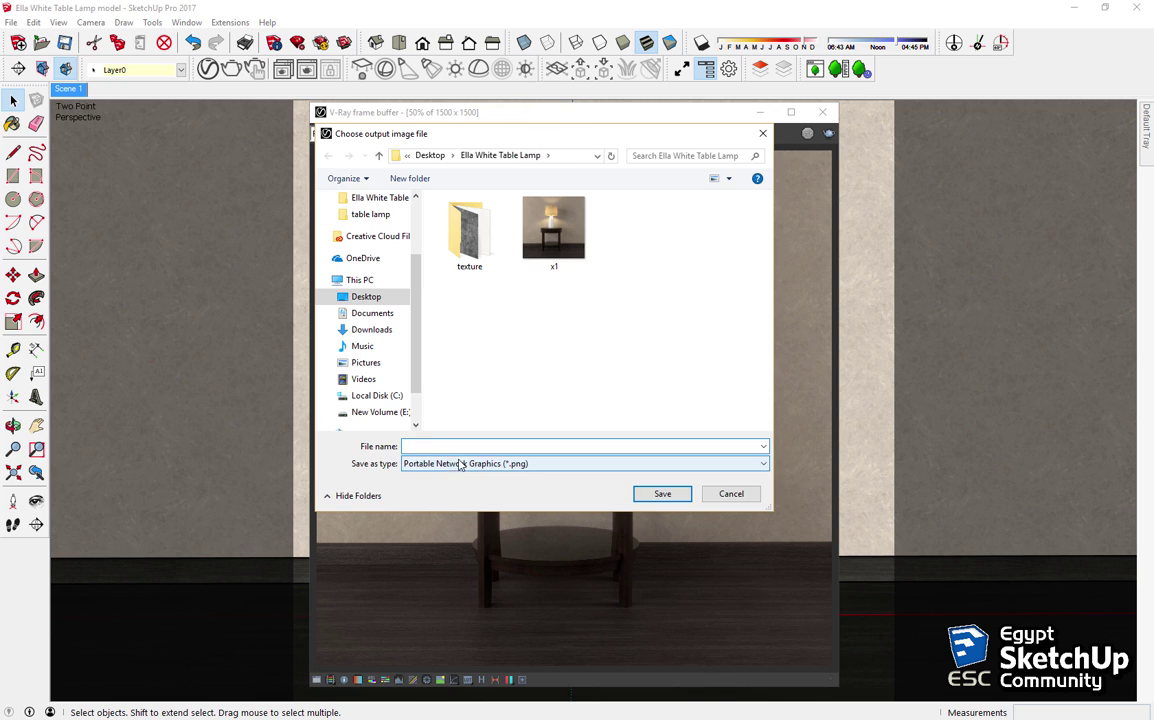
{"action": "left_click", "coordinate": [460, 463]}
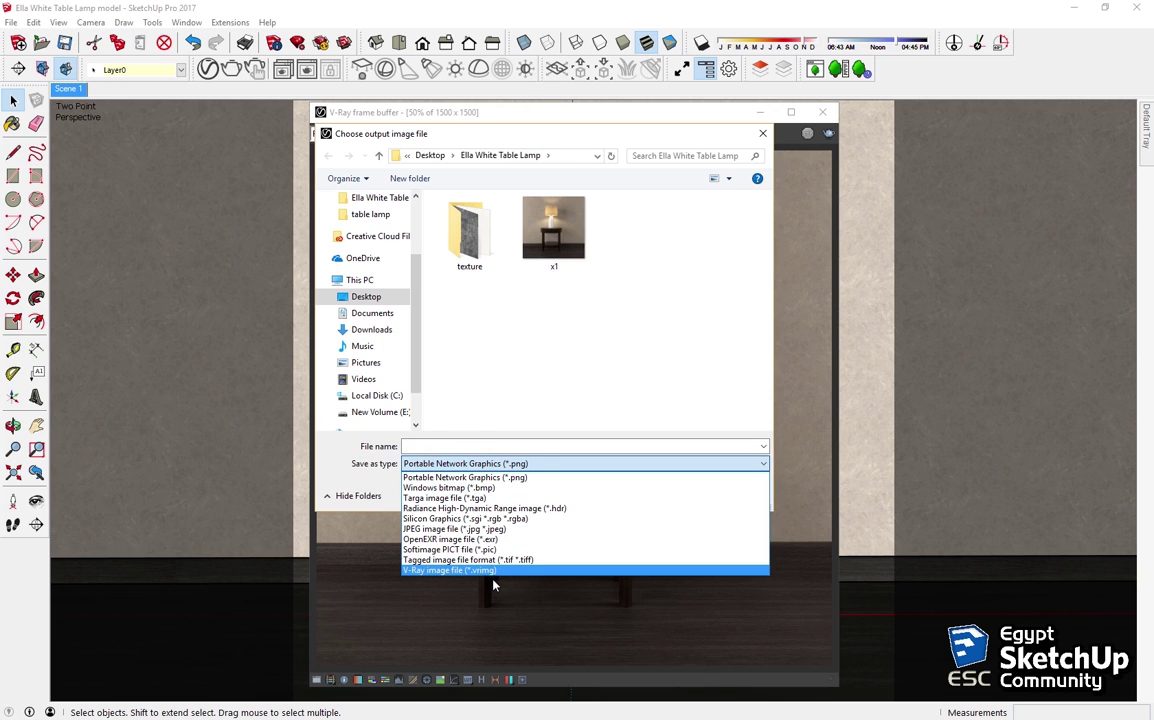
{"action": "left_click", "coordinate": [477, 530]}
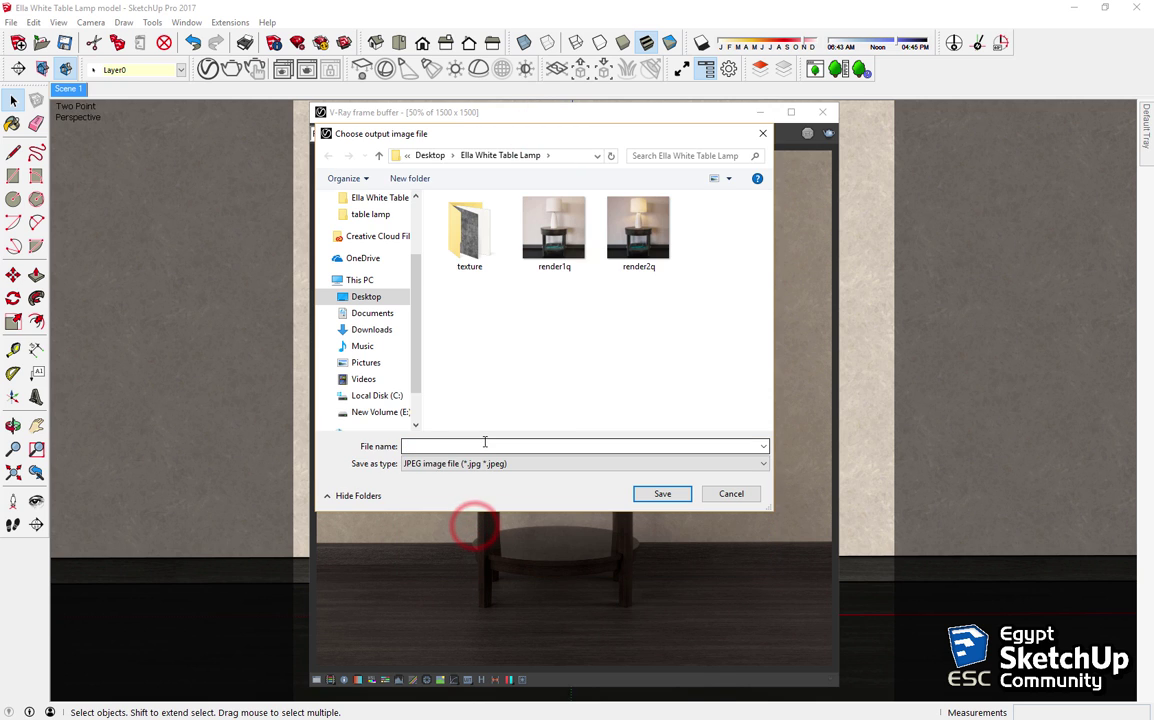
{"action": "left_click", "coordinate": [483, 445]}
{"action": "type", "text": "x1"}
{"action": "key", "text": "Return"}
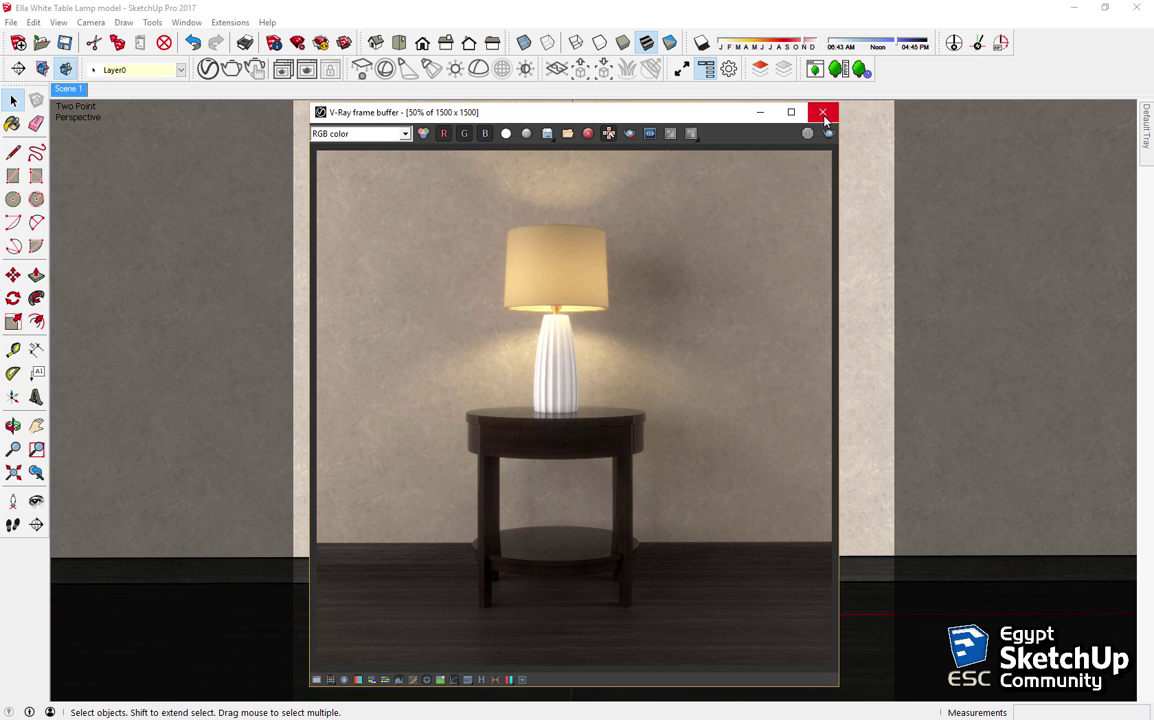
{"action": "left_click", "coordinate": [822, 111]}
Step: Close SketchUp and move the lamp model icons into the group with the other lamp files
{"action": "left_click", "coordinate": [1138, 8]}
{"action": "mouse_move", "coordinate": [979, 84]}
{"action": "left_mouse_down"}
{"action": "mouse_move", "coordinate": [909, 193]}
{"action": "mouse_move", "coordinate": [756, 100]}
{"action": "left_mouse_up"}
{"action": "left_click", "coordinate": [447, 240]}
{"action": "mouse_move", "coordinate": [95, 320]}
{"action": "left_mouse_down"}
{"action": "mouse_move", "coordinate": [18, 410]}
{"action": "mouse_move", "coordinate": [700, 100]}
{"action": "left_mouse_up"}
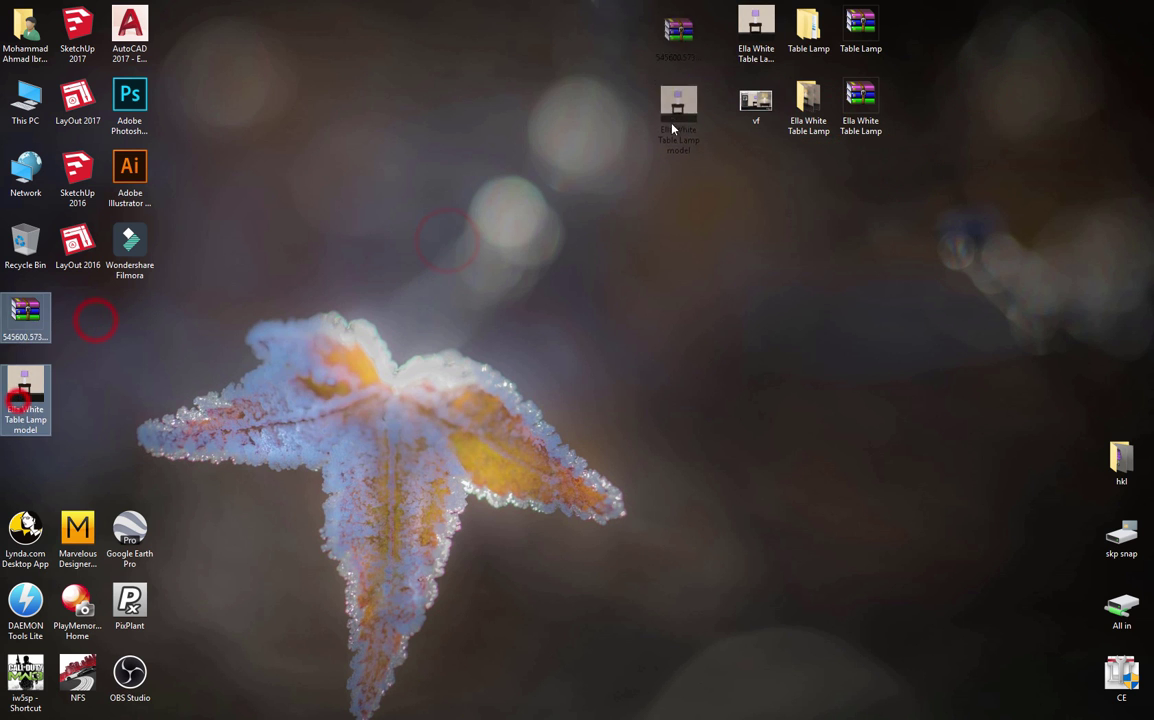
{"action": "right_click", "coordinate": [590, 310]}
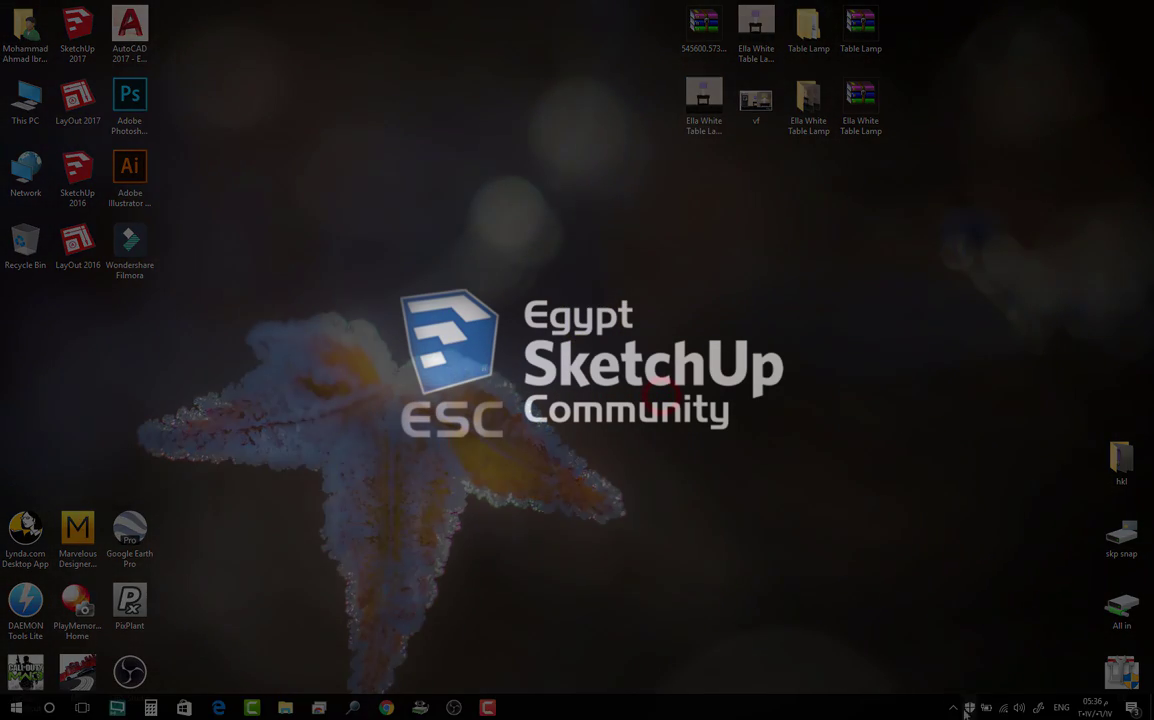